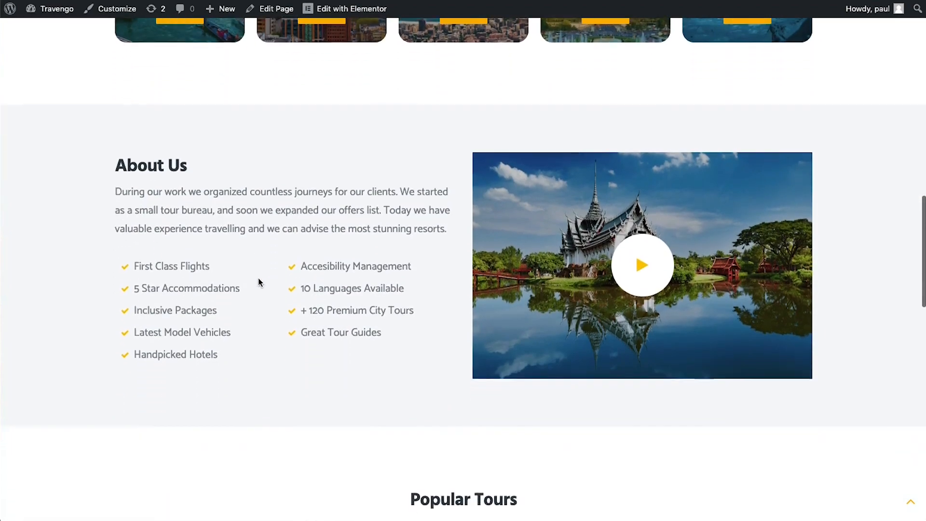
scroll(259, 280, down, 6)
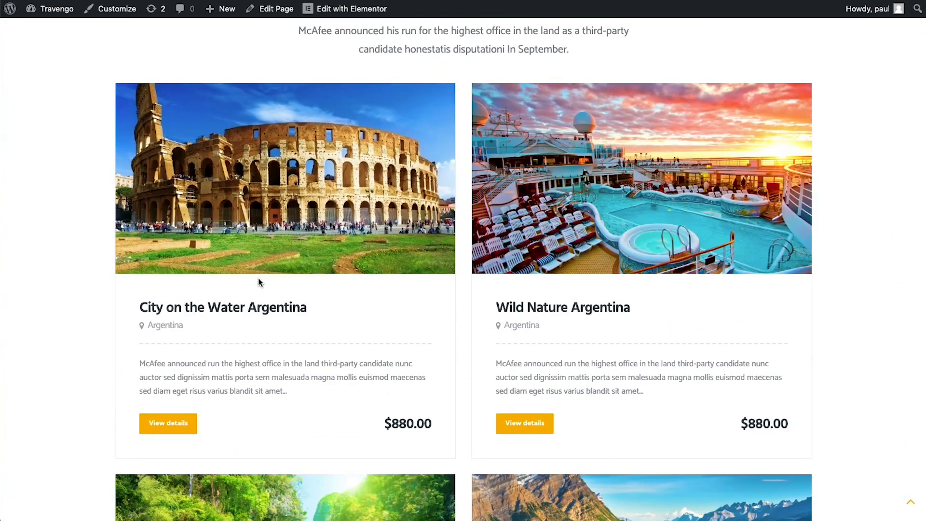
Open the Germany destination page from the home page's Popular Destinations section
scroll(259, 282, up, 14)
scroll(258, 281, up, 4)
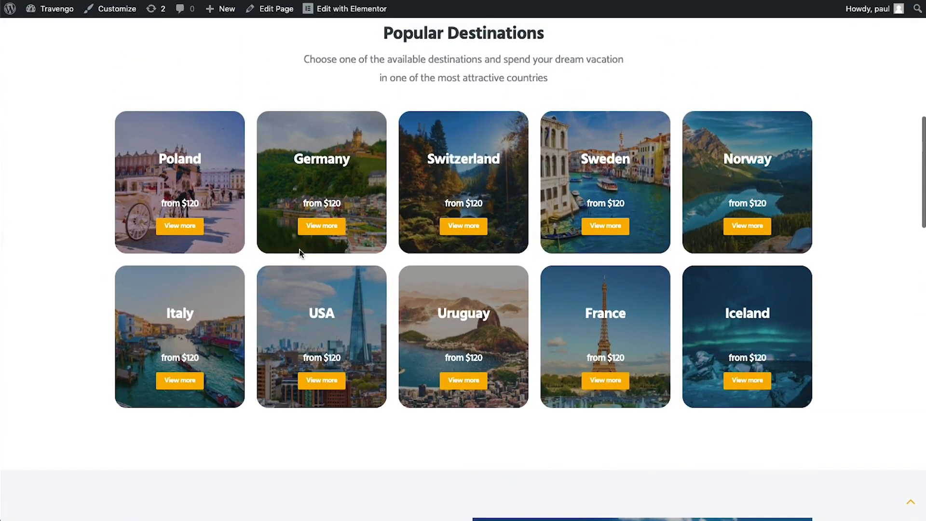
click(321, 221)
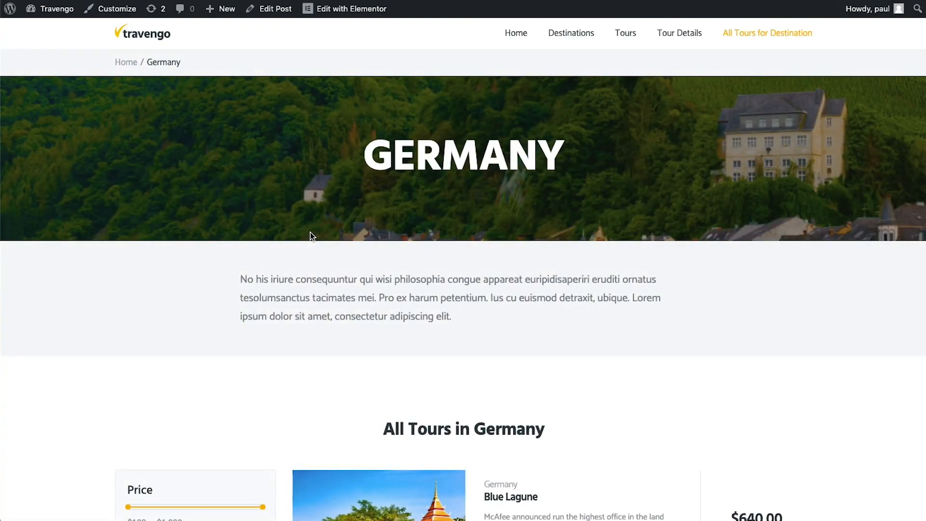
Try limiting Germany tours to $720 with the price slider, then clear the price filter
scroll(310, 232, down, 6)
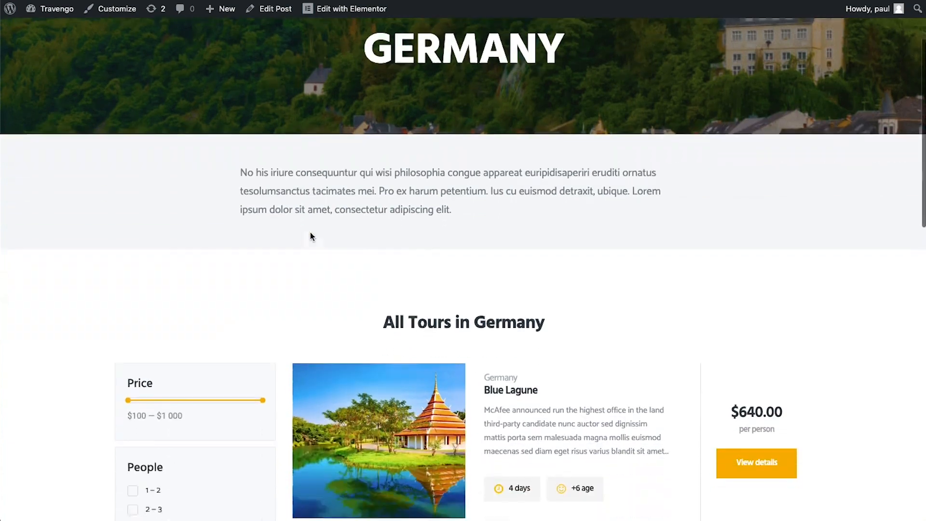
scroll(310, 232, down, 1)
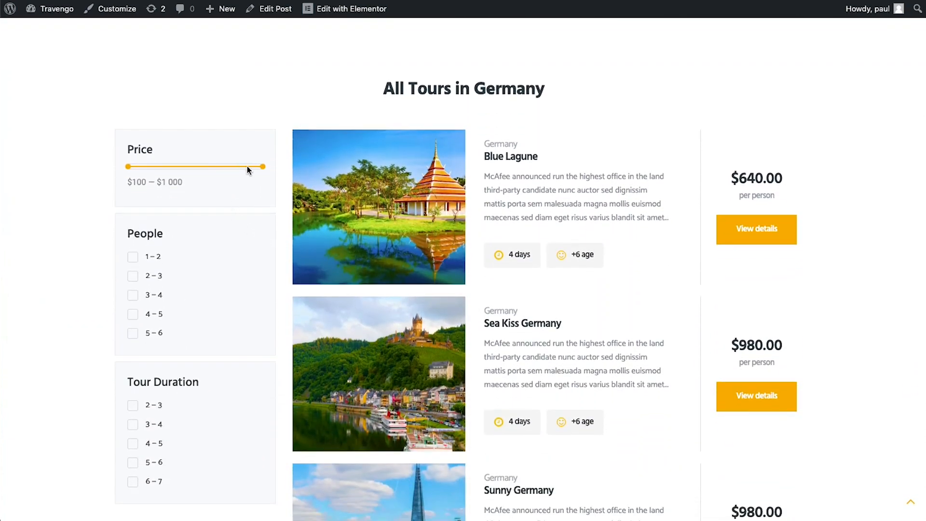
drag(263, 168, 222, 167)
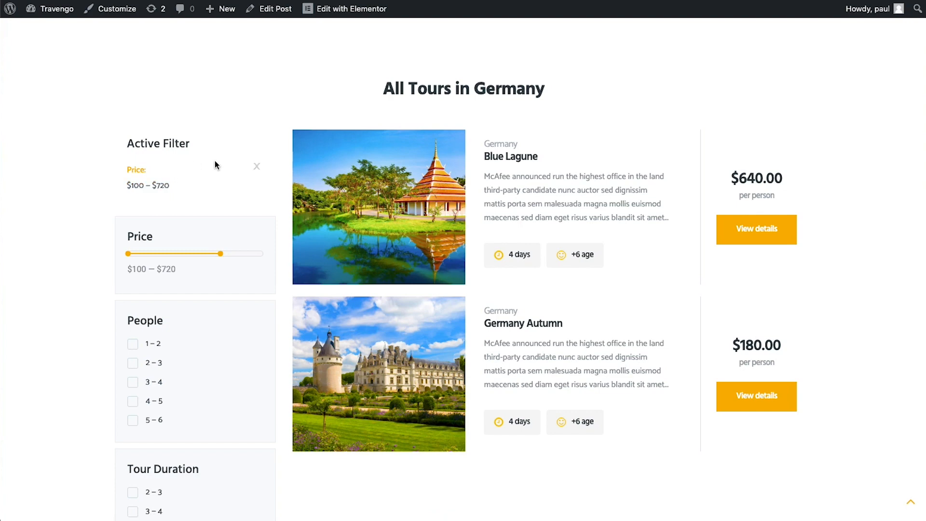
click(257, 167)
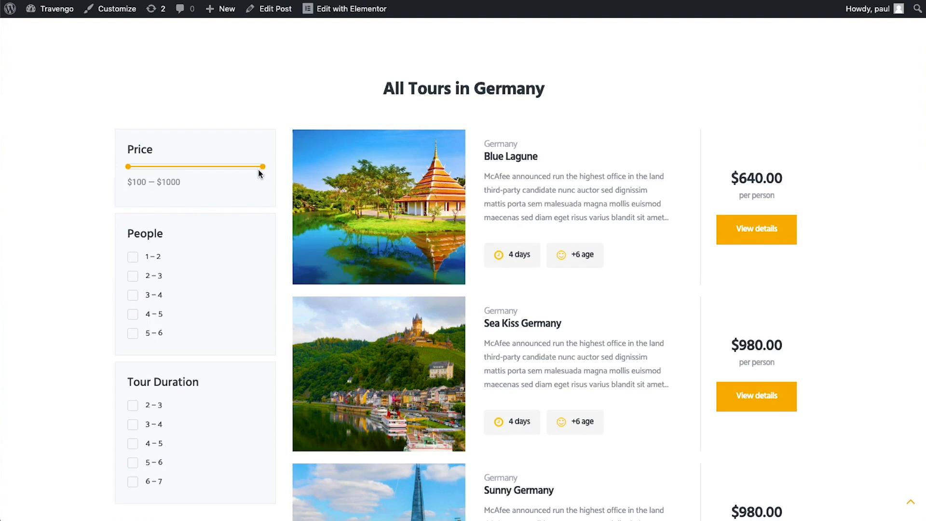
Filter to 2 – 3 people and 3 – 4 day tours, then go to the Tours listing
scroll(258, 173, down, 2)
click(158, 207)
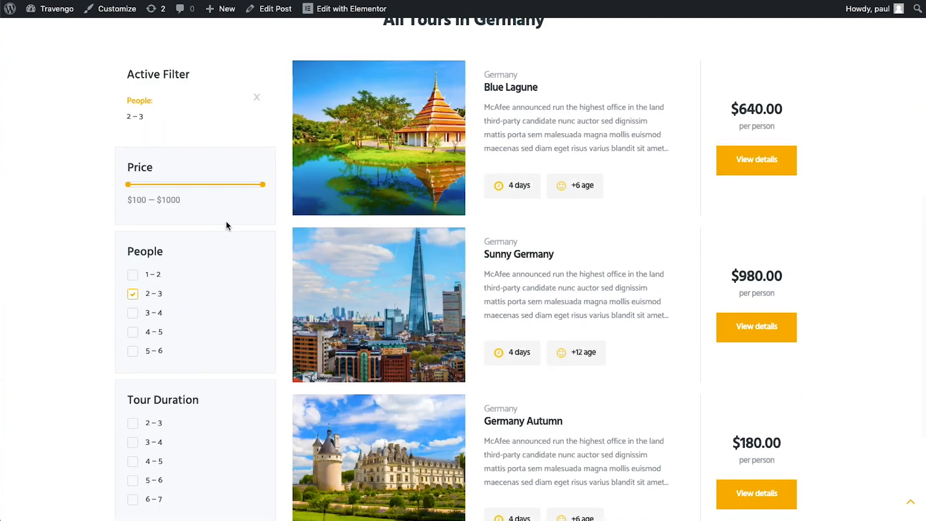
click(162, 444)
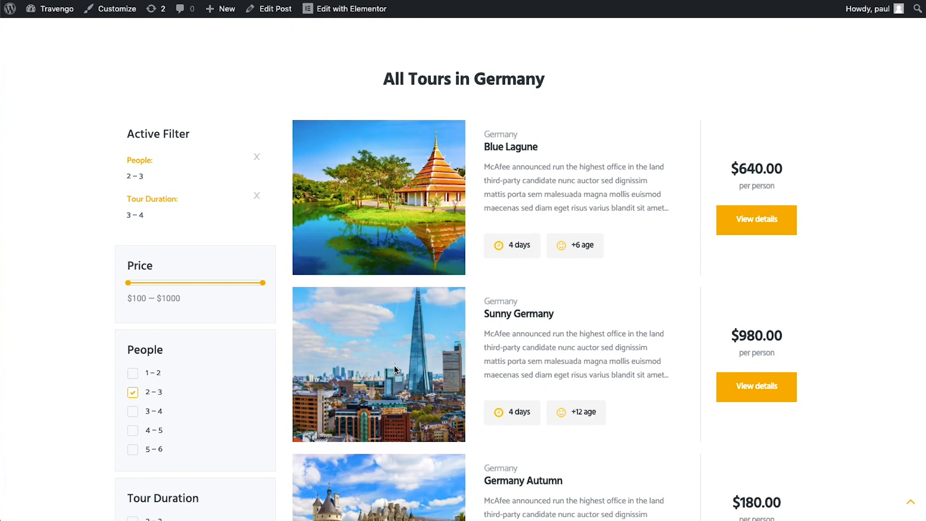
scroll(394, 366, up, 7)
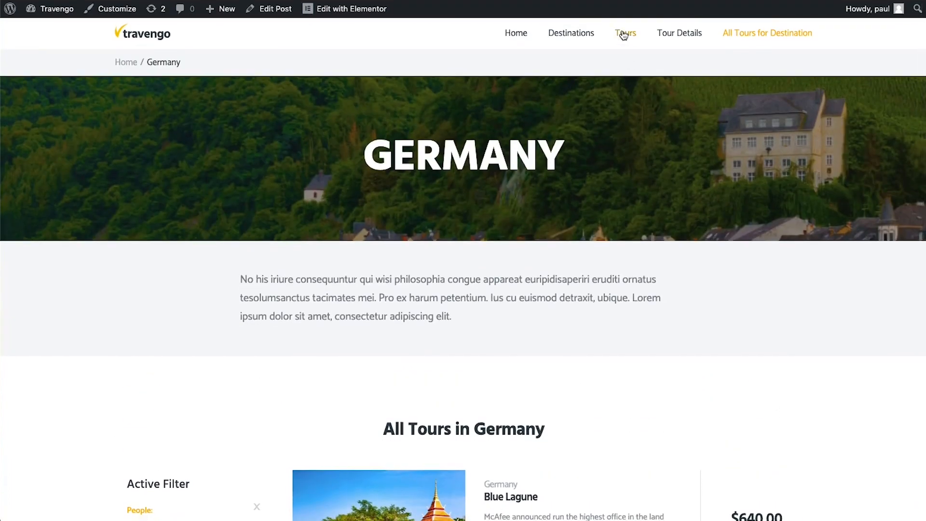
click(623, 35)
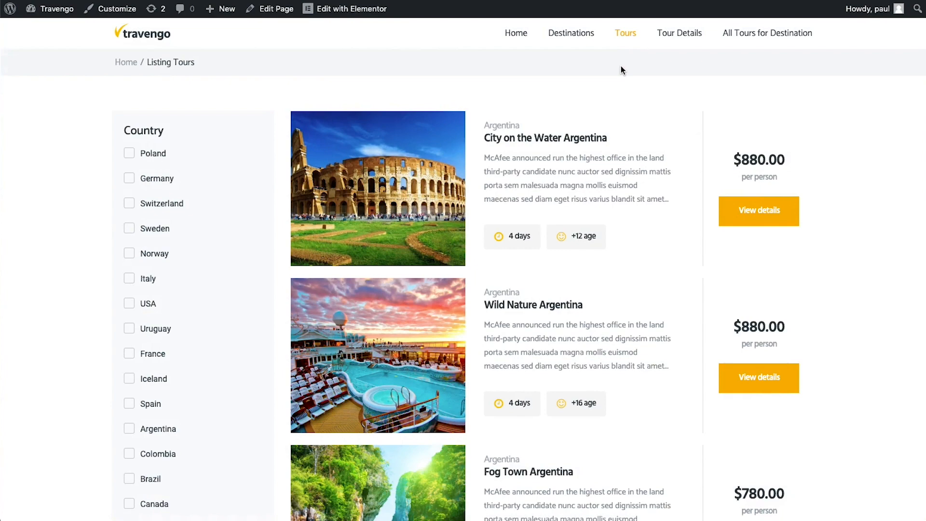
Filter the tour list to France and Argentina and open the Fog Town Argentina details
scroll(621, 70, down, 5)
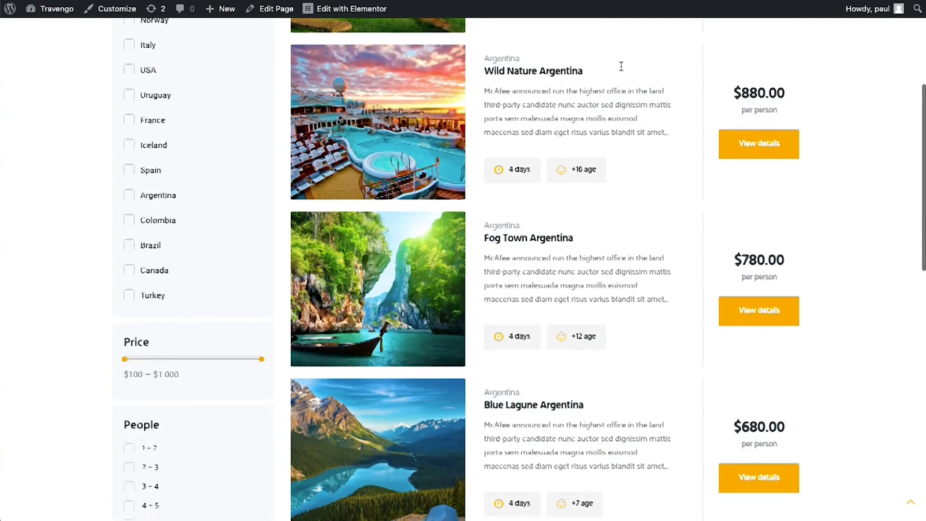
scroll(621, 66, down, 3)
scroll(621, 68, down, 2)
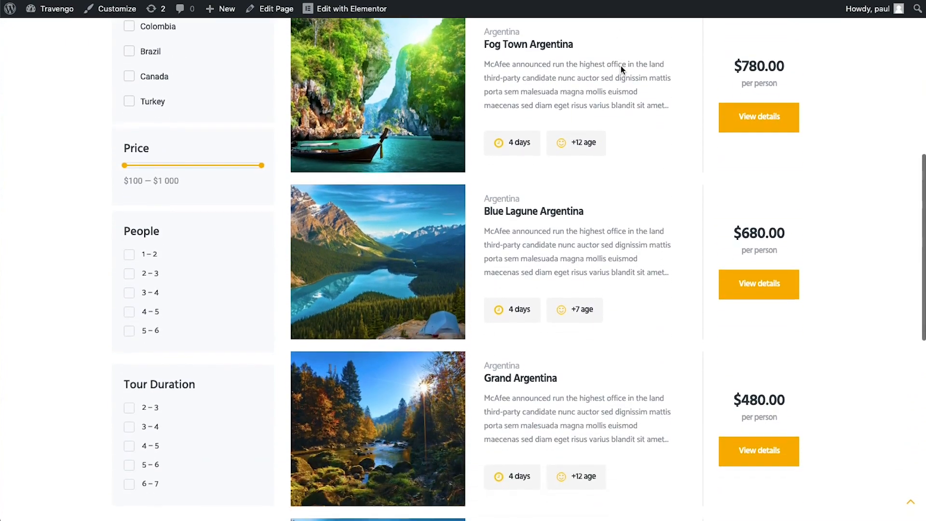
scroll(621, 66, up, 4)
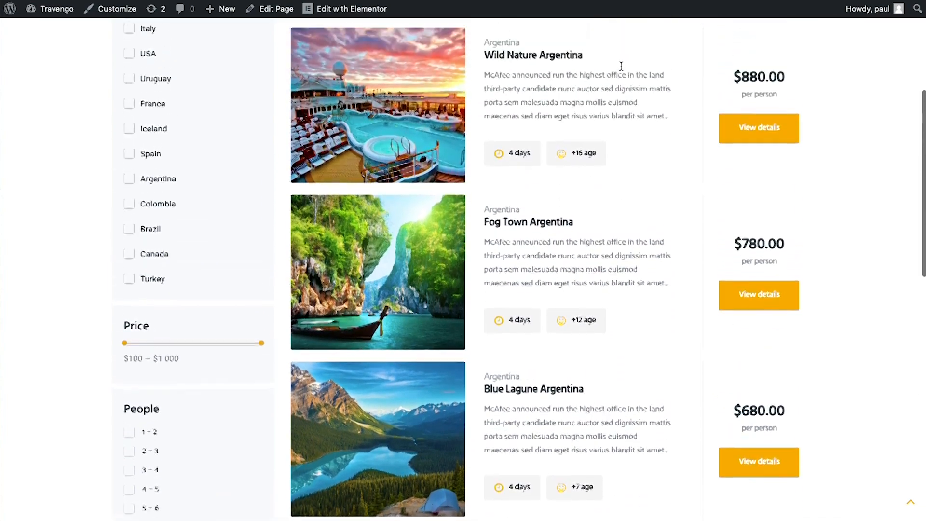
scroll(621, 66, up, 1)
click(129, 122)
click(130, 198)
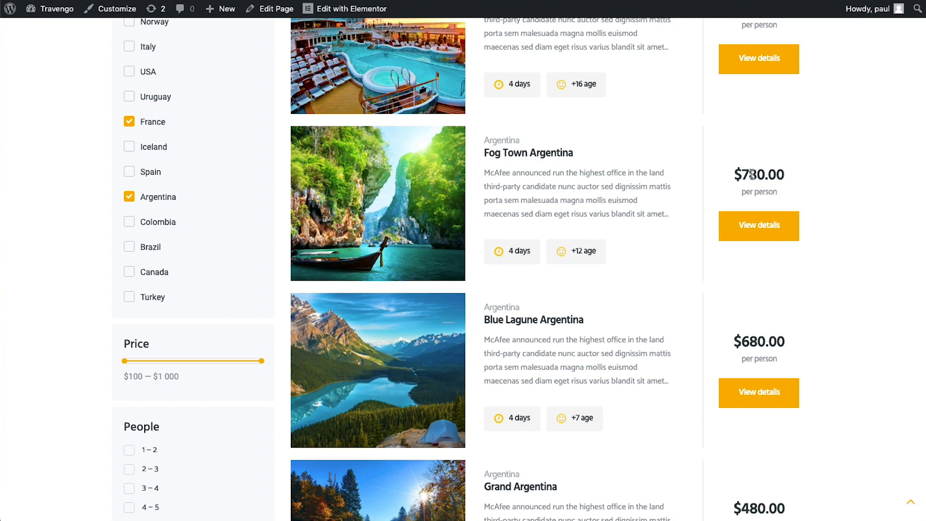
click(772, 224)
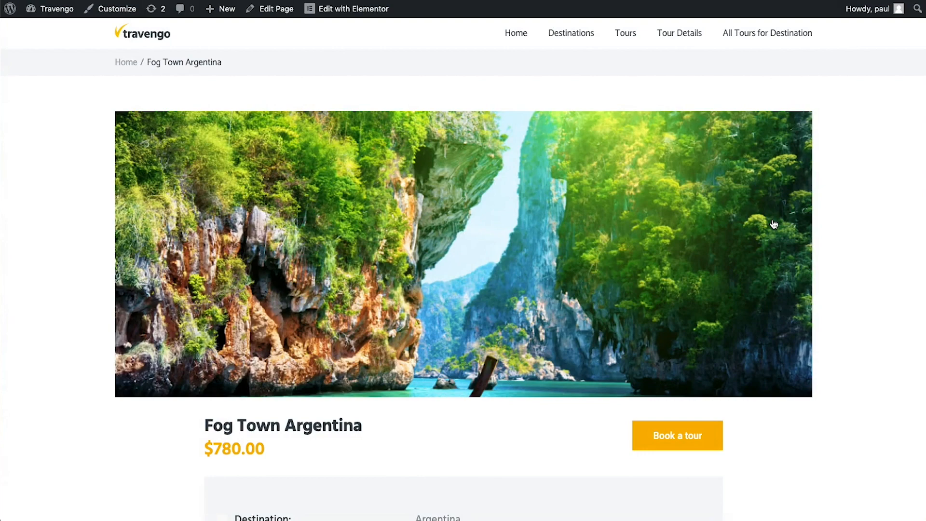
Scroll down the Fog Town Argentina page and advance the photo gallery one image
scroll(653, 212, down, 4)
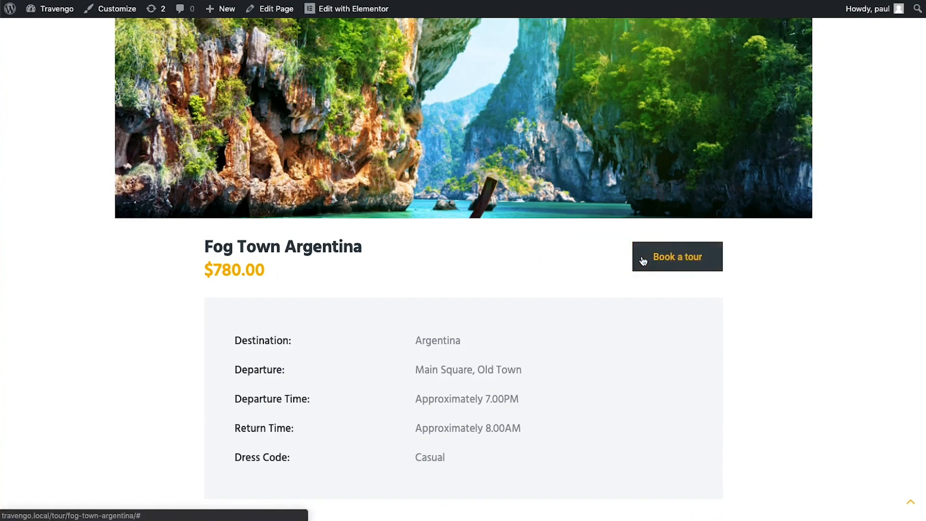
scroll(518, 255, down, 2)
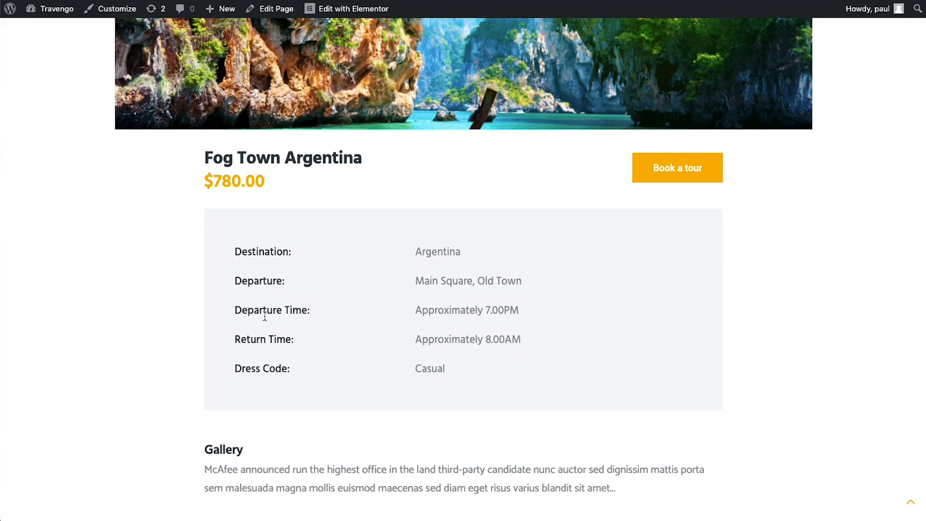
scroll(315, 374, down, 6)
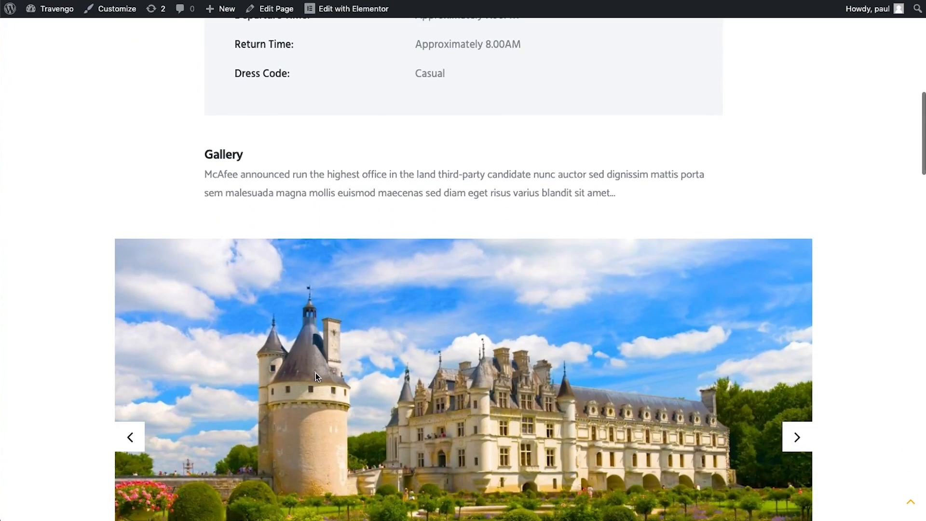
scroll(315, 372, down, 2)
scroll(473, 228, down, 1)
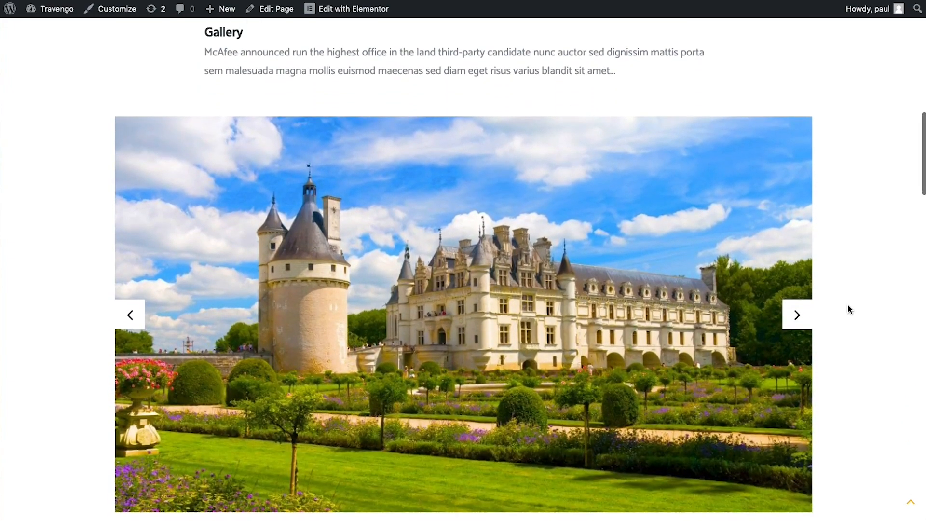
click(798, 317)
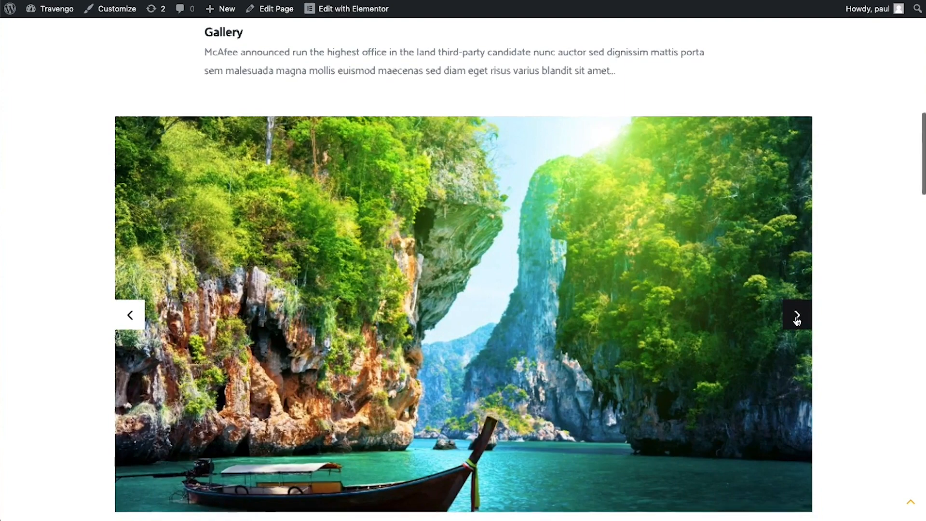
Scroll further down and swipe the reviews to show the second set
scroll(796, 319, down, 6)
scroll(796, 320, down, 6)
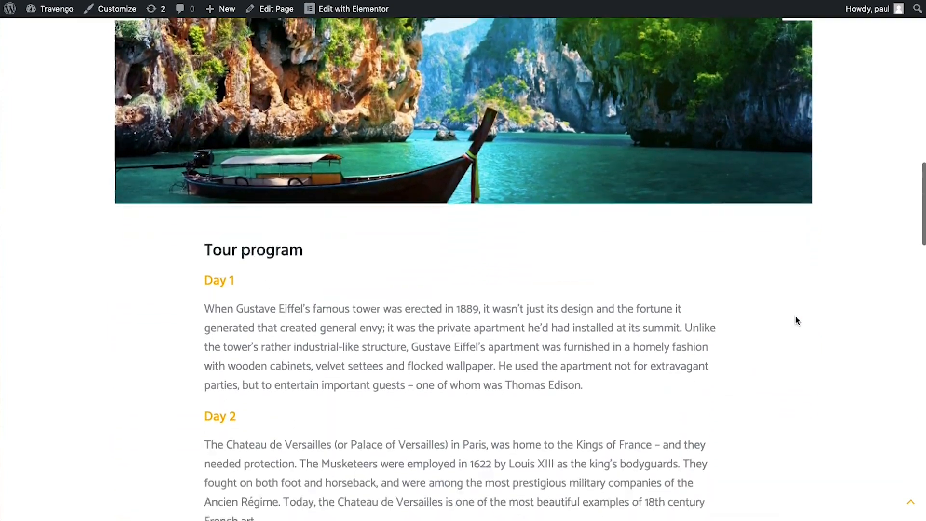
scroll(796, 320, down, 9)
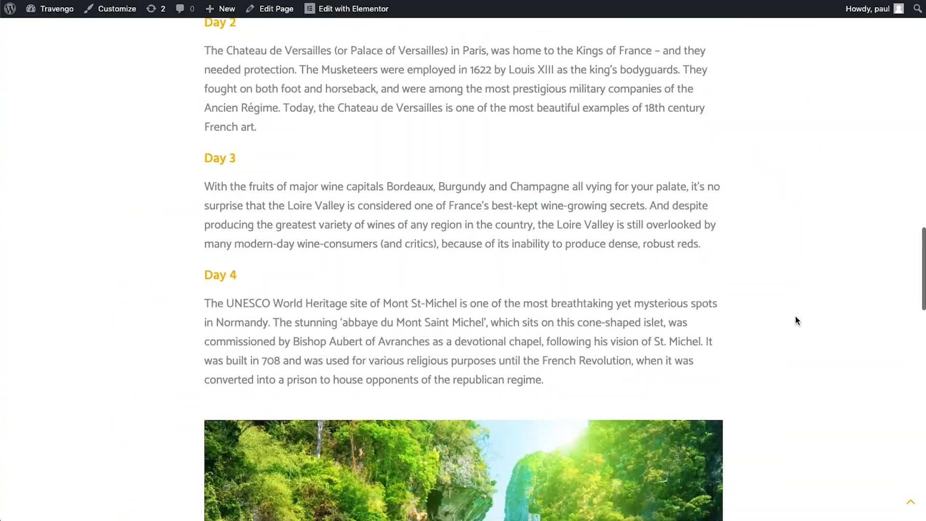
scroll(796, 320, down, 8)
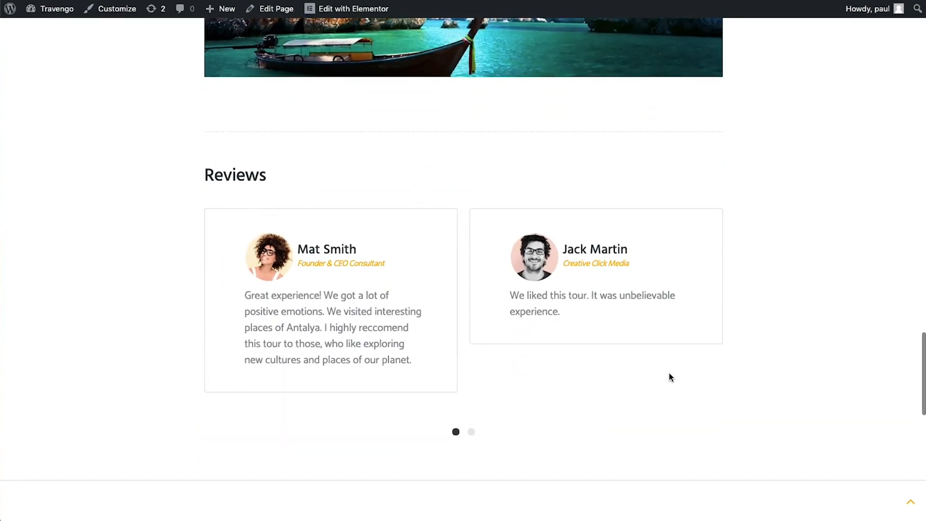
drag(667, 376, 273, 380)
scroll(607, 366, down, 10)
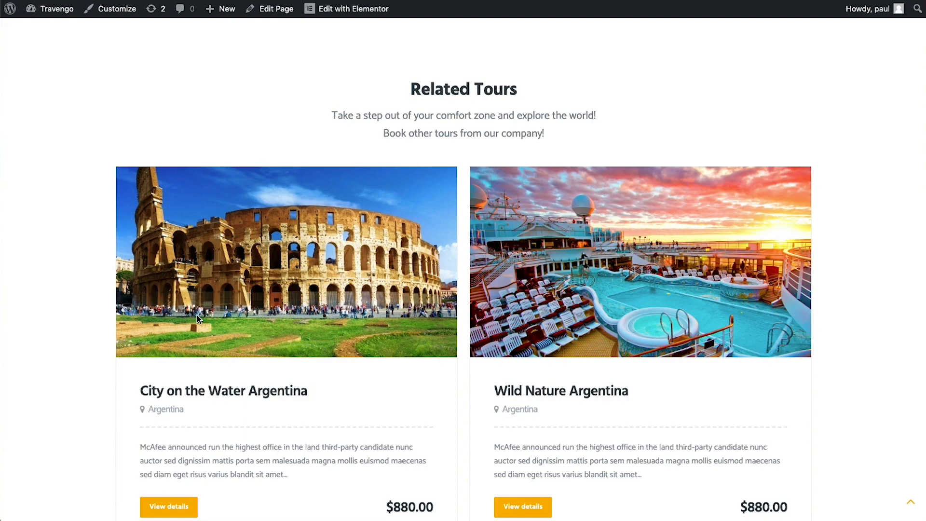
Scroll back up and open the tour's Book a tour form
scroll(197, 315, up, 15)
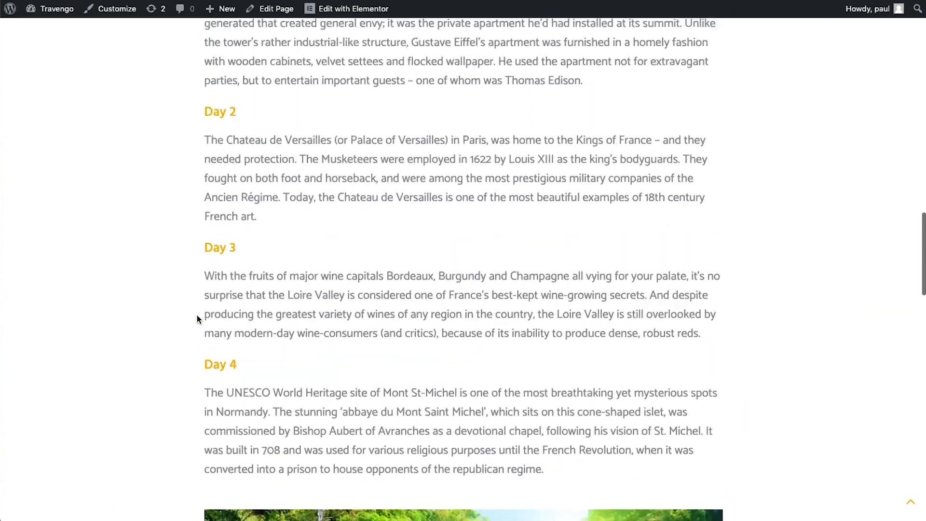
scroll(197, 319, up, 10)
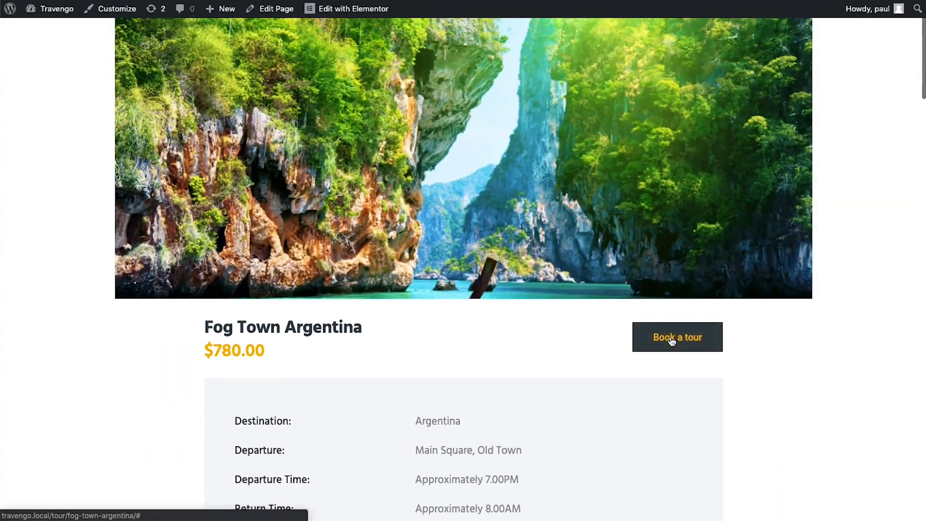
click(671, 341)
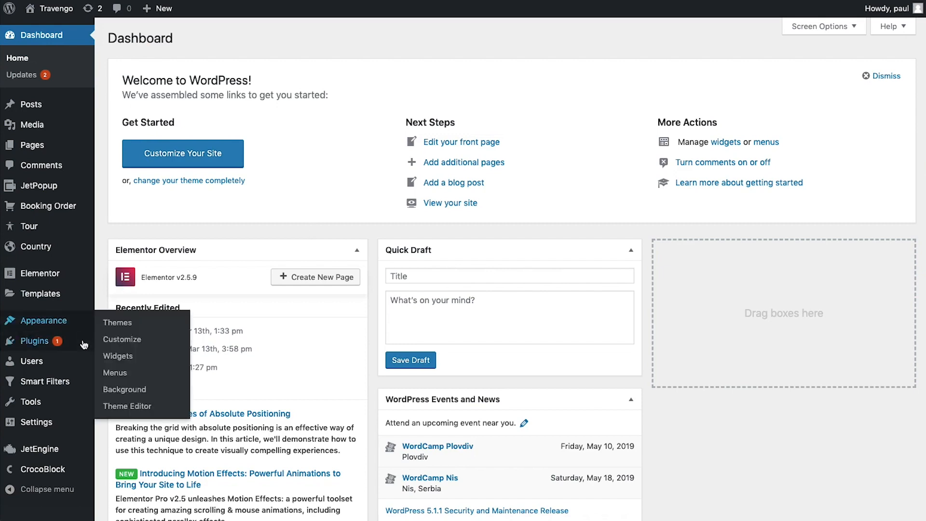
Check the installed plugins list, then open JetEngine's Post Types list
click(111, 343)
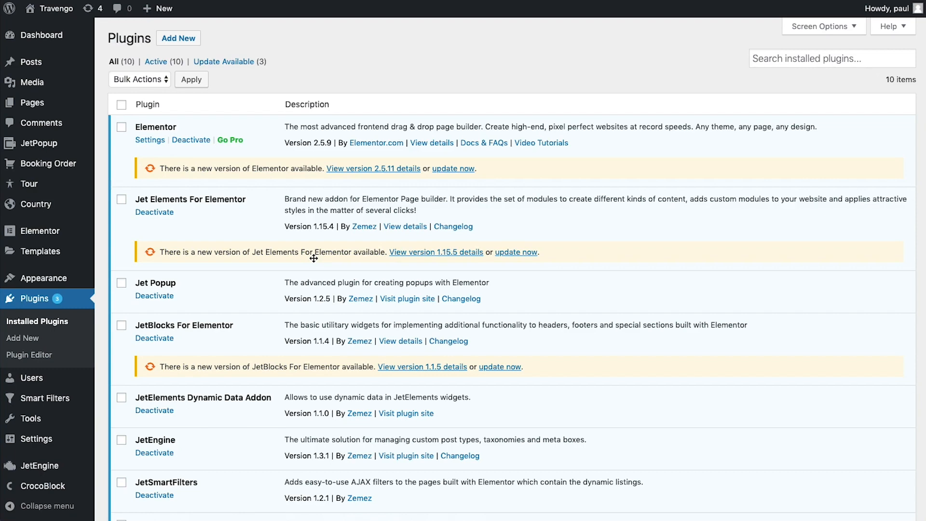
scroll(313, 258, down, 5)
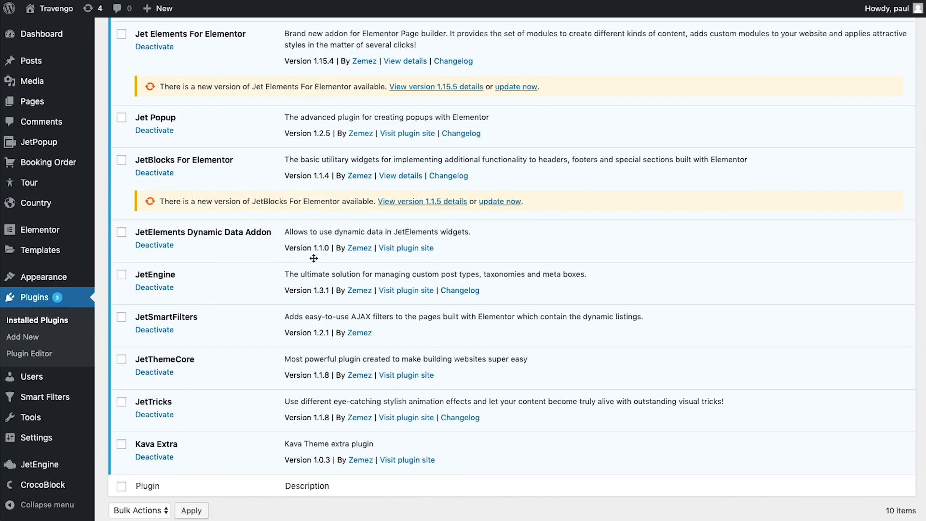
scroll(314, 258, up, 3)
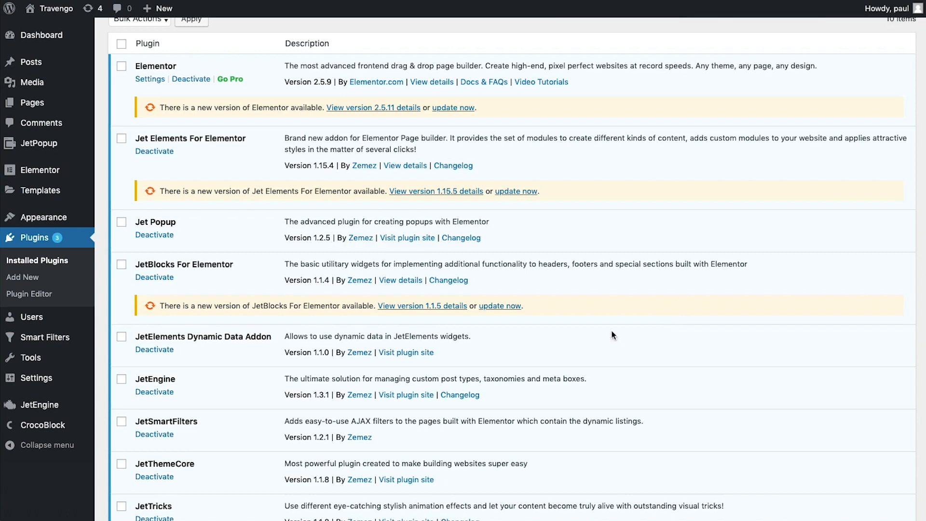
mouse_move(61, 406)
click(140, 424)
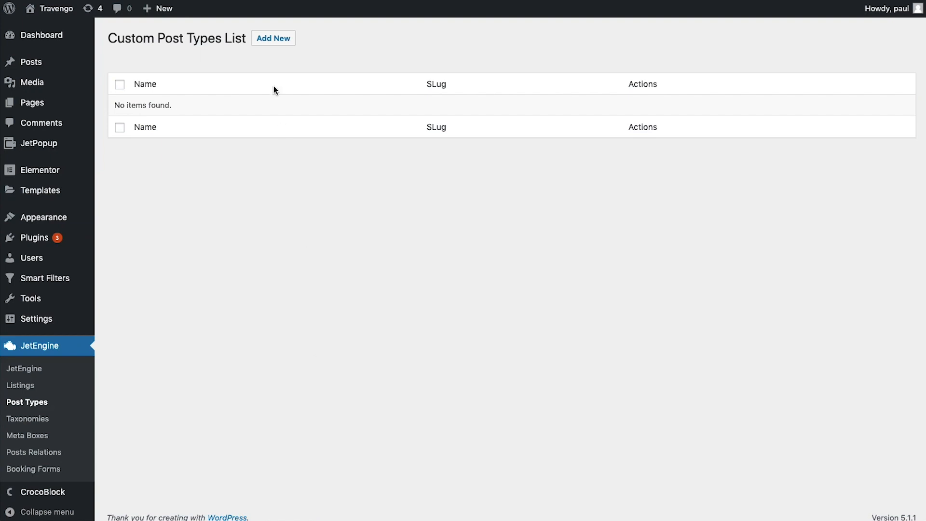
Start a new post type named Country with slug and rewrite slug 'country'
click(283, 40)
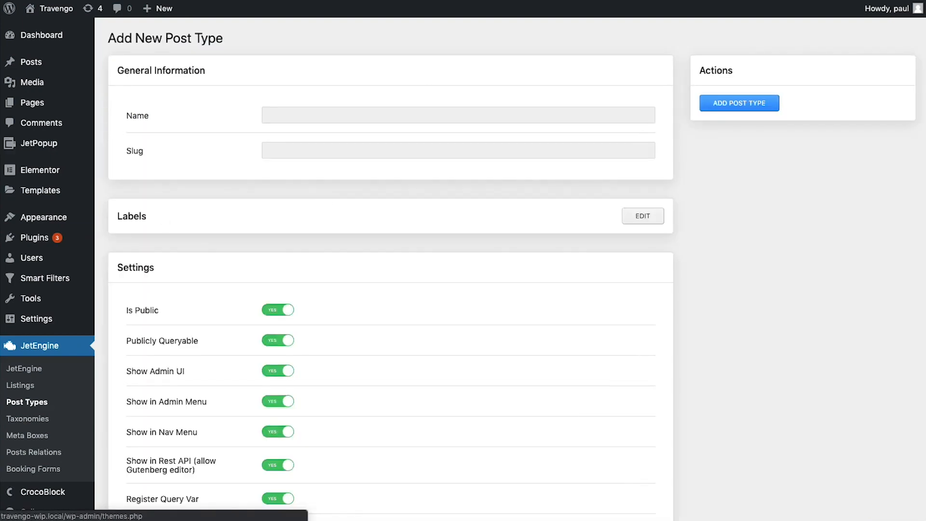
click(334, 114)
text(Country)
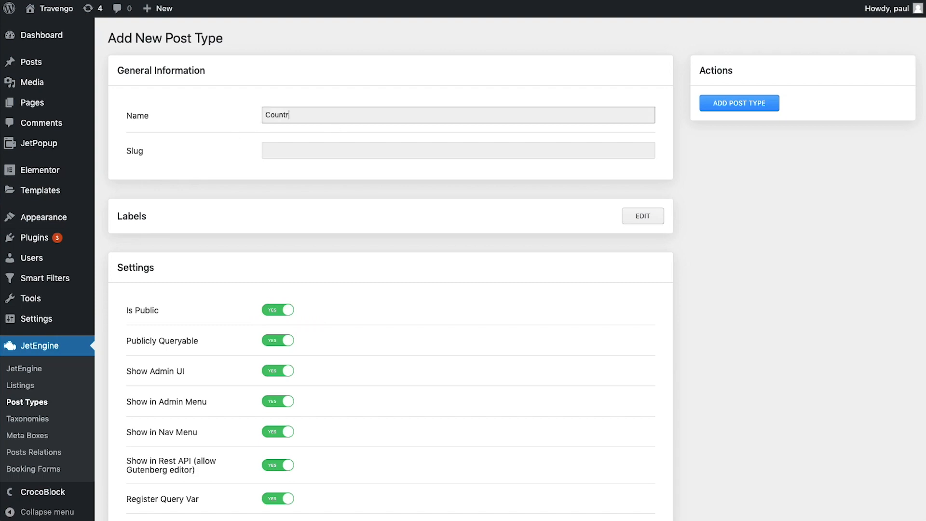
click(267, 155)
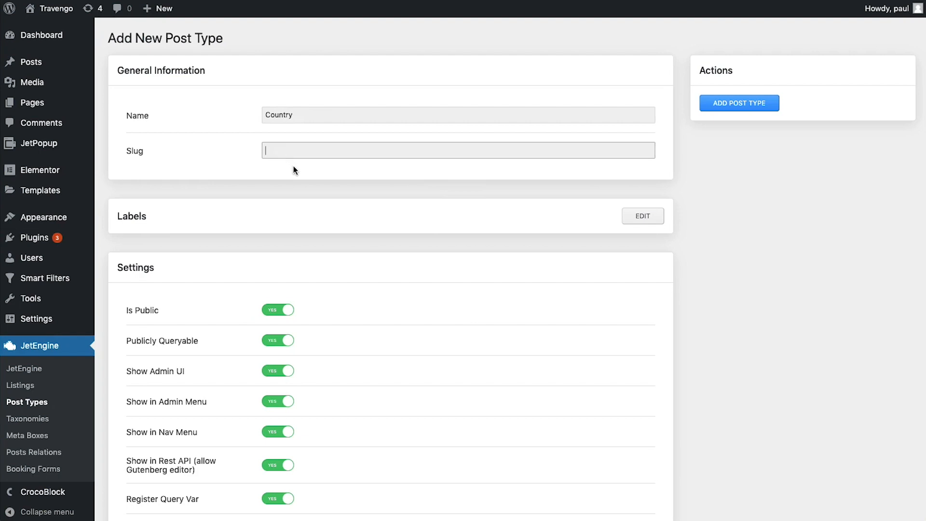
text(country)
scroll(361, 303, down, 1)
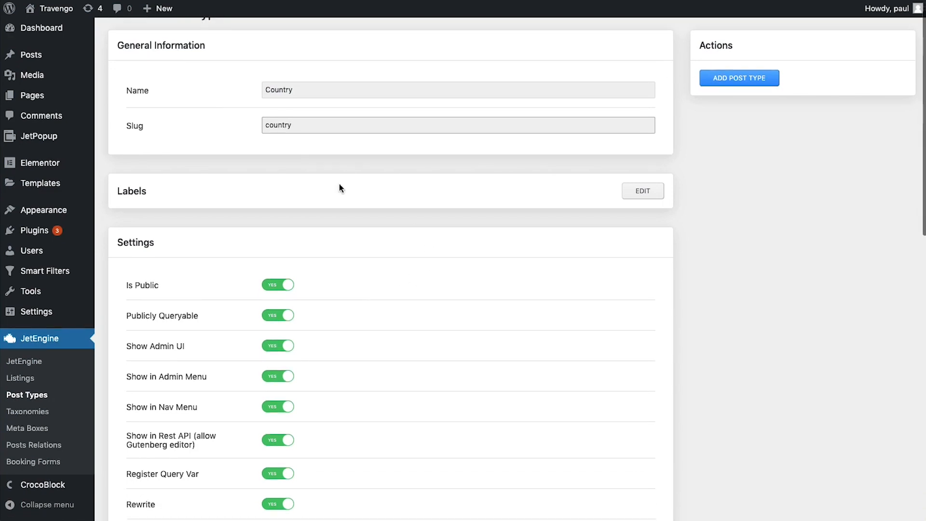
scroll(186, 195, down, 4)
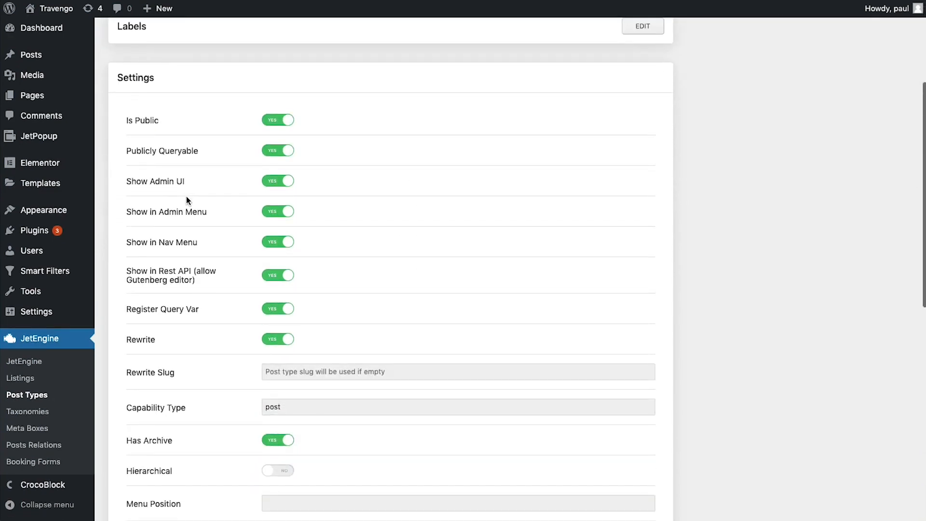
scroll(187, 197, down, 1)
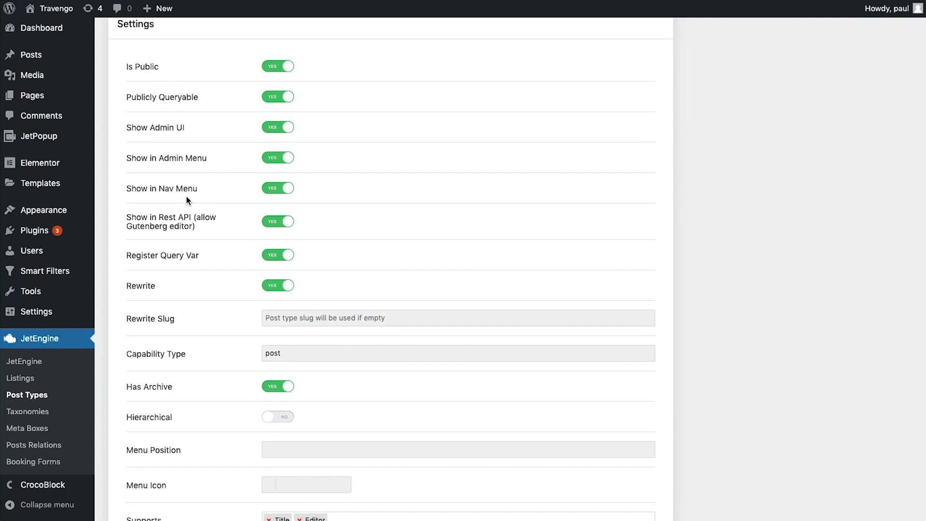
click(288, 319)
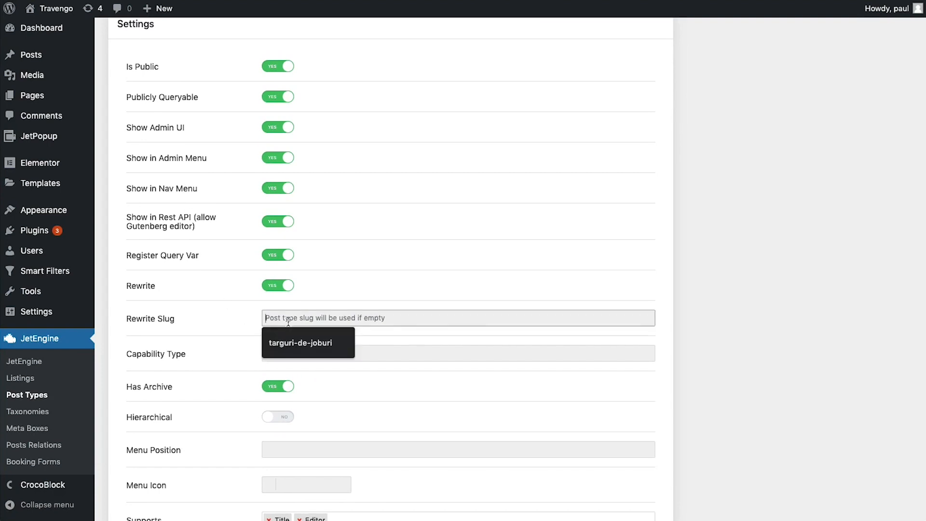
text(country)
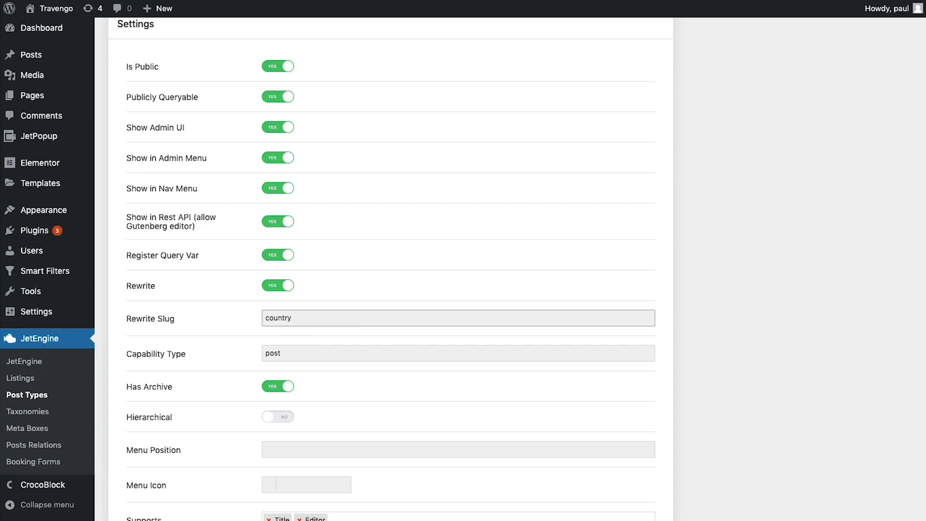
Choose the globe icon as the Country post type's menu icon
scroll(289, 384, down, 3)
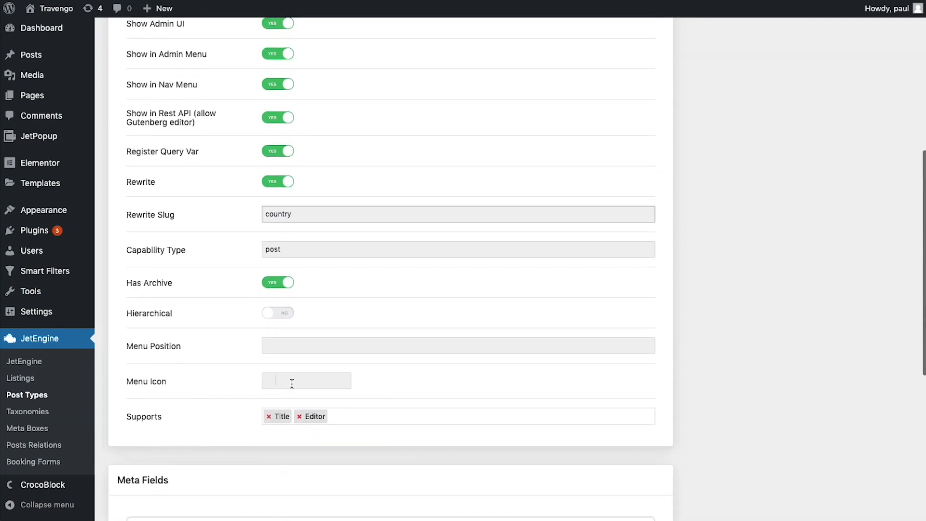
click(296, 384)
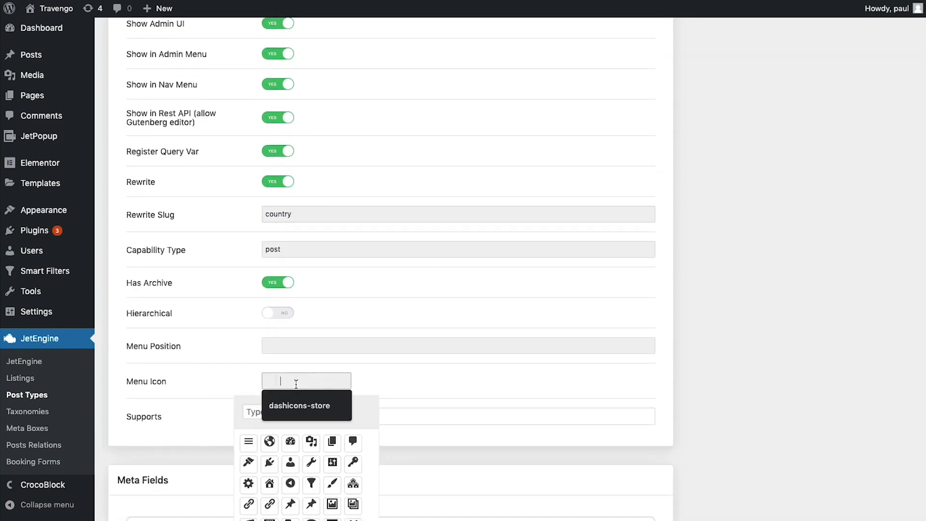
click(269, 442)
click(398, 379)
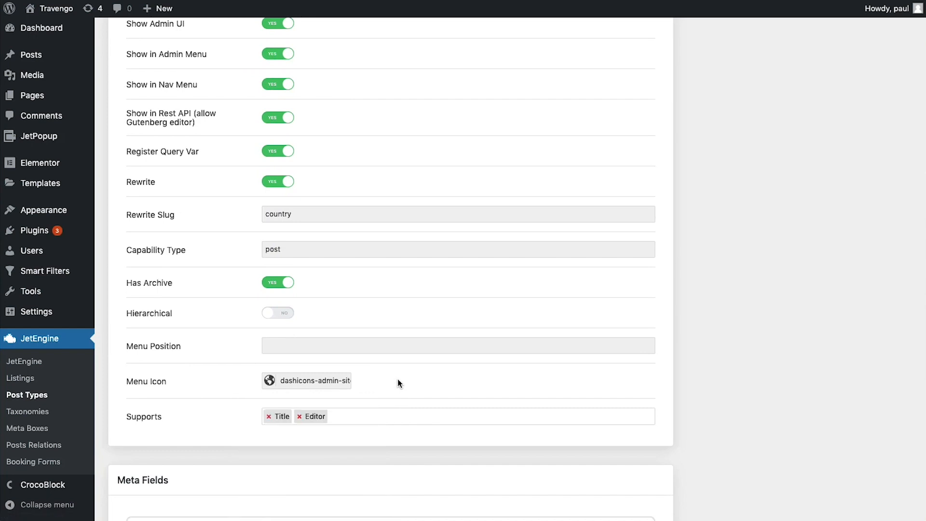
Add Excerpt, Thumbnail (Featured Image) and Post Formats to the supported features
scroll(398, 383, down, 1)
scroll(397, 383, down, 1)
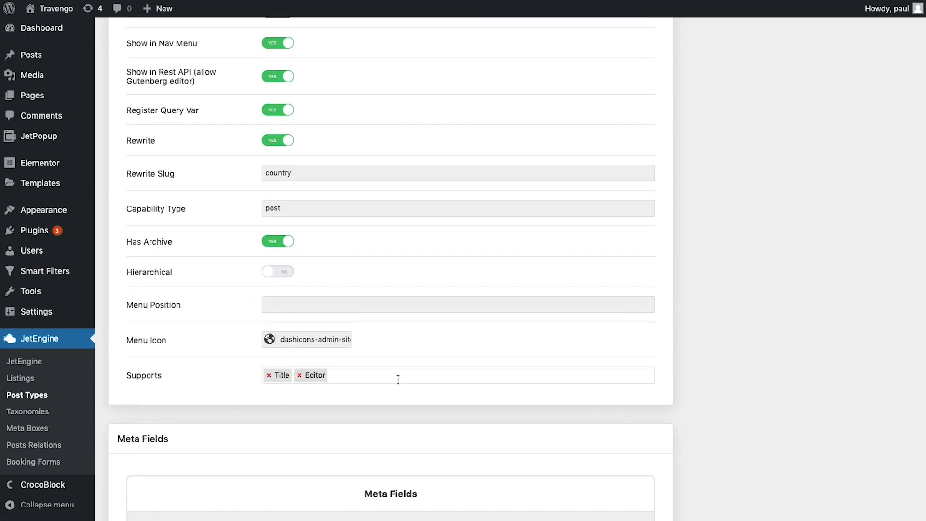
click(397, 379)
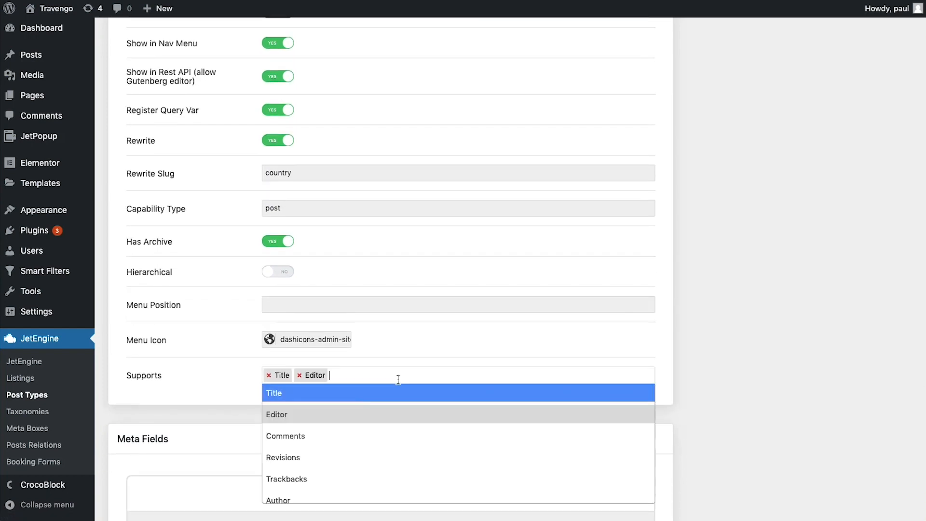
scroll(361, 434, down, 3)
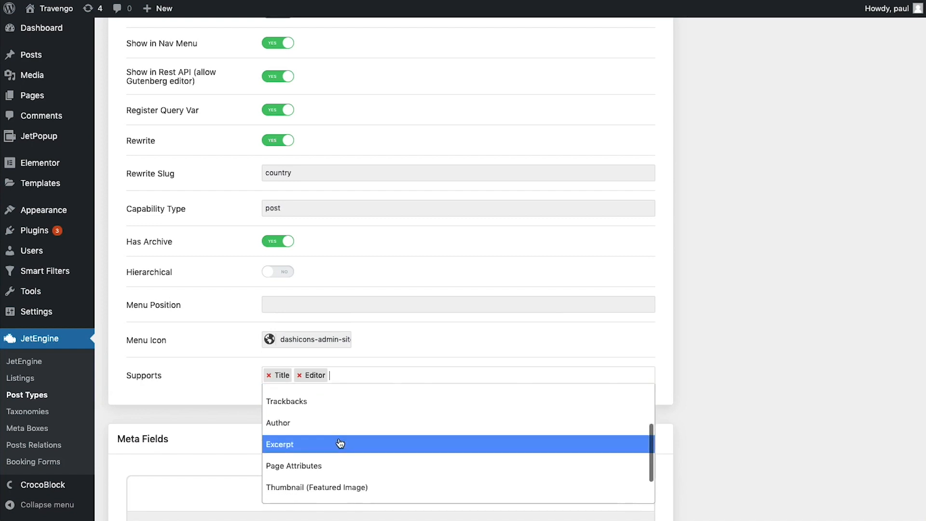
click(352, 436)
text(th)
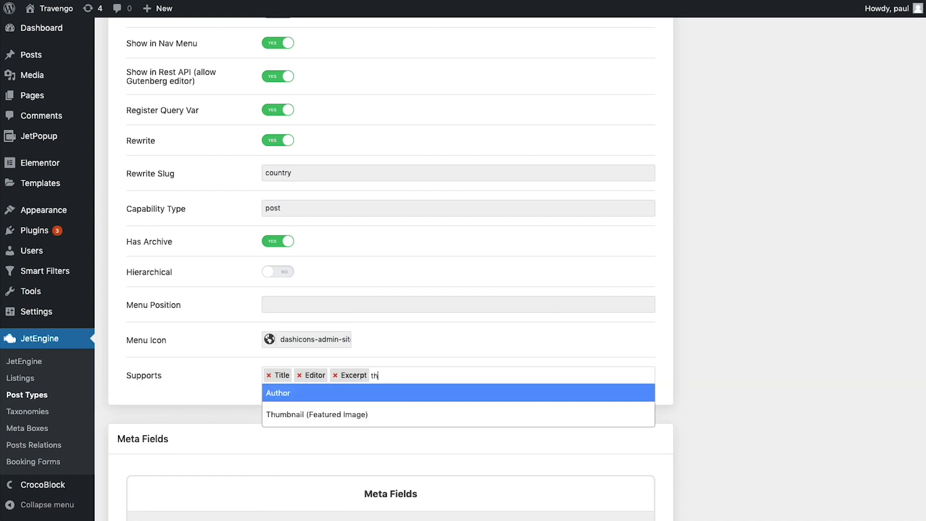
click(327, 419)
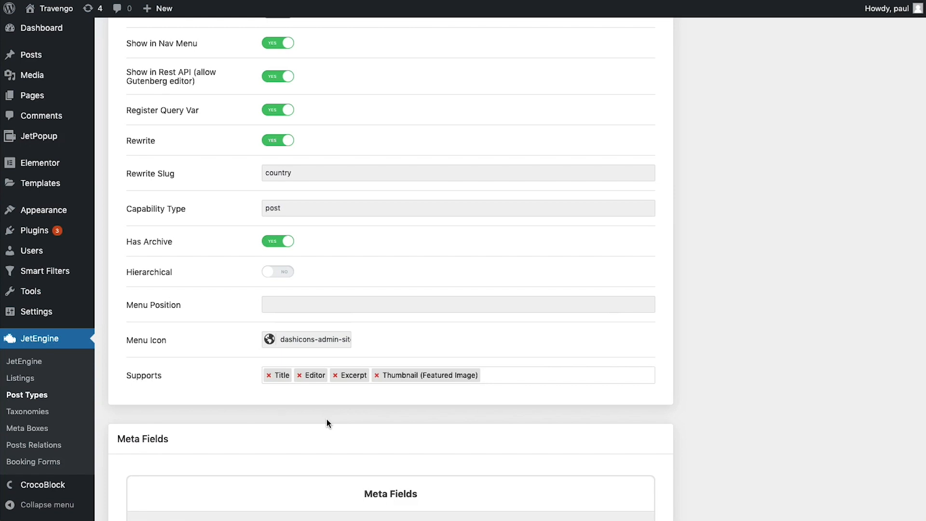
text(po)
click(344, 398)
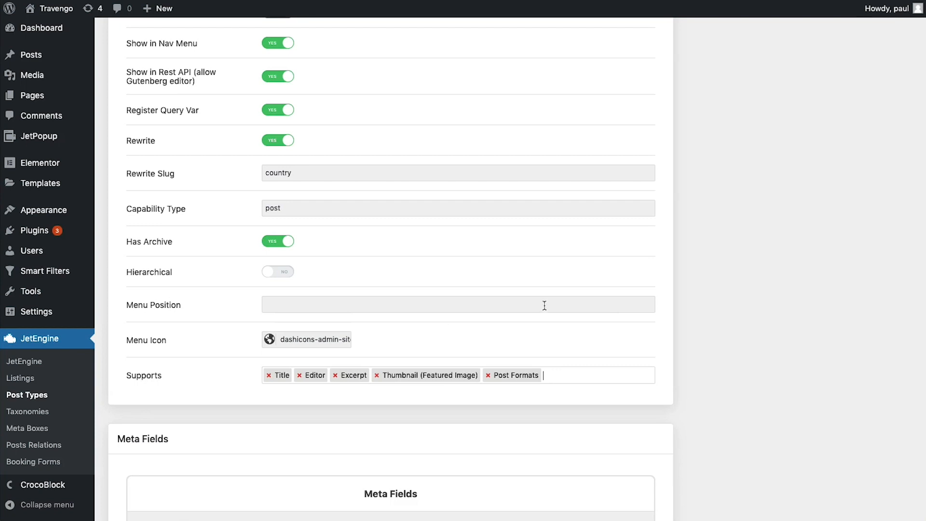
scroll(496, 334, down, 4)
Add a Textarea meta field titled 'description' with ID '_description'
click(189, 338)
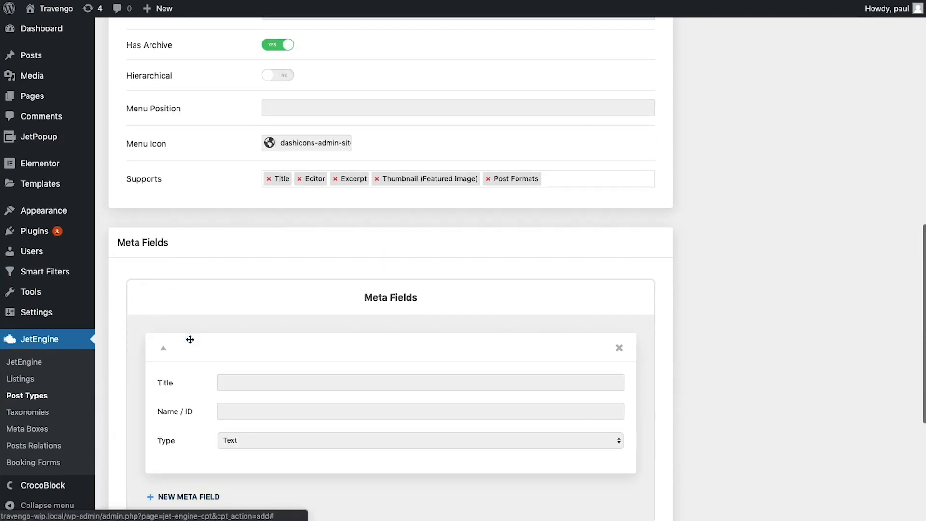
scroll(376, 377, down, 1)
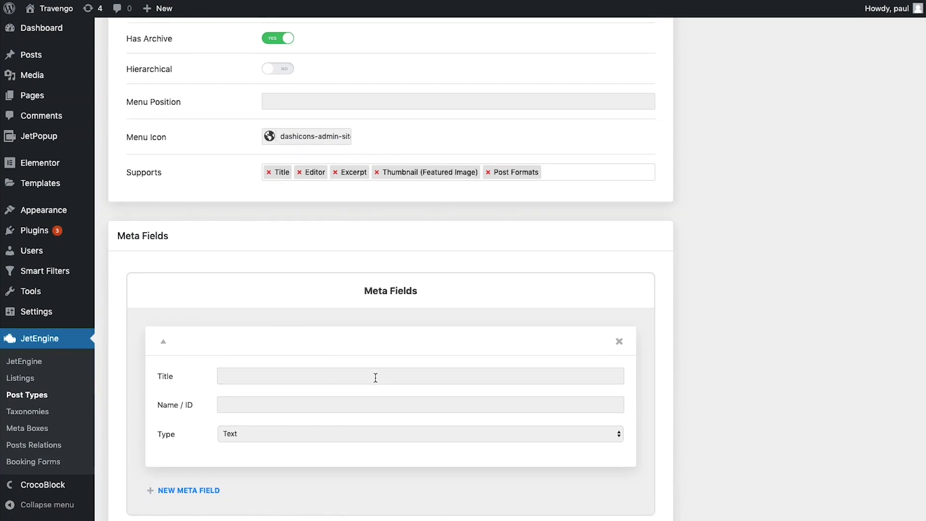
click(370, 372)
text(description)
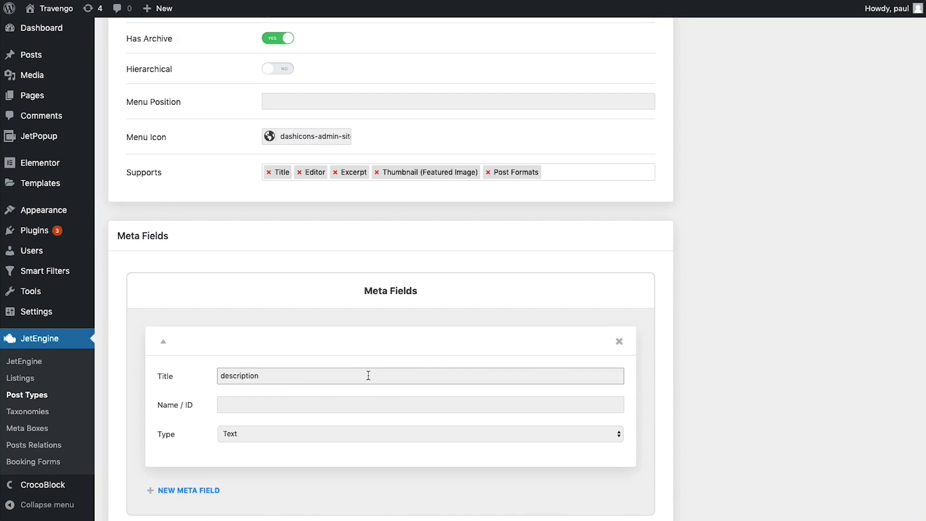
click(354, 401)
text(_description)
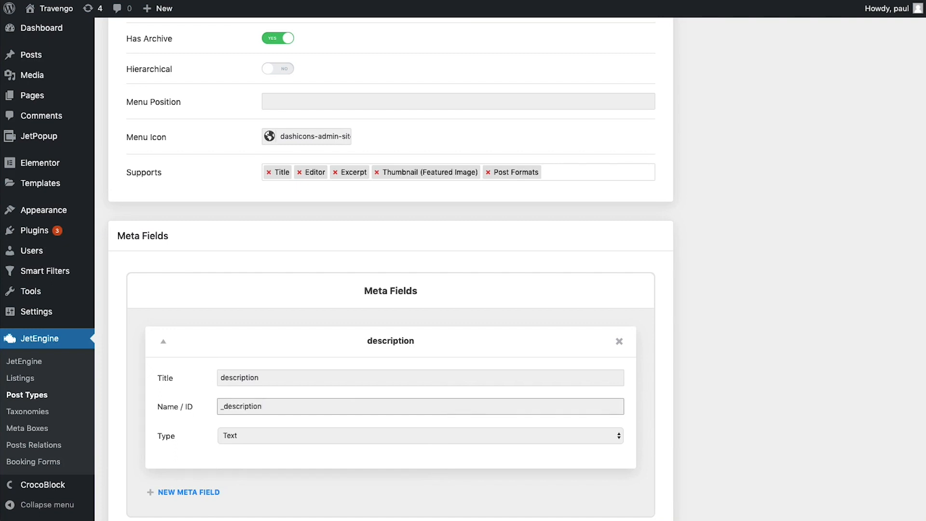
click(327, 433)
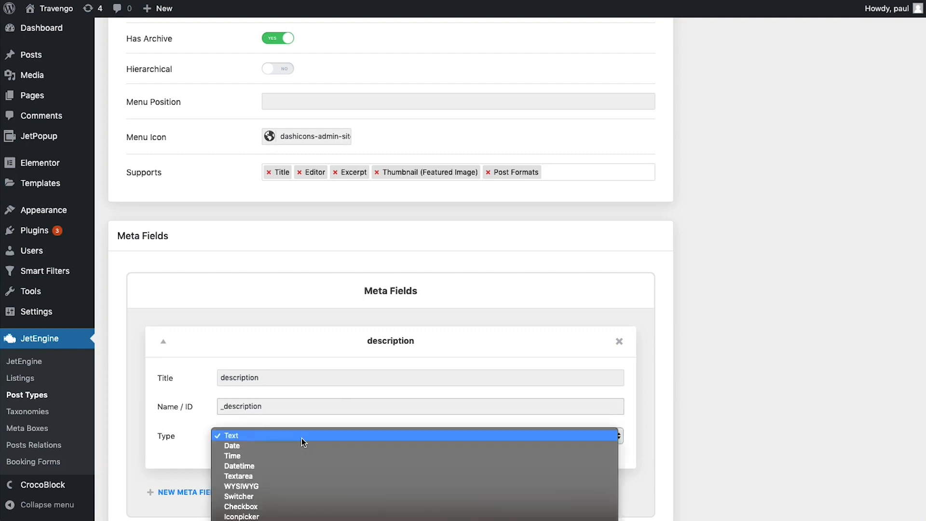
click(291, 476)
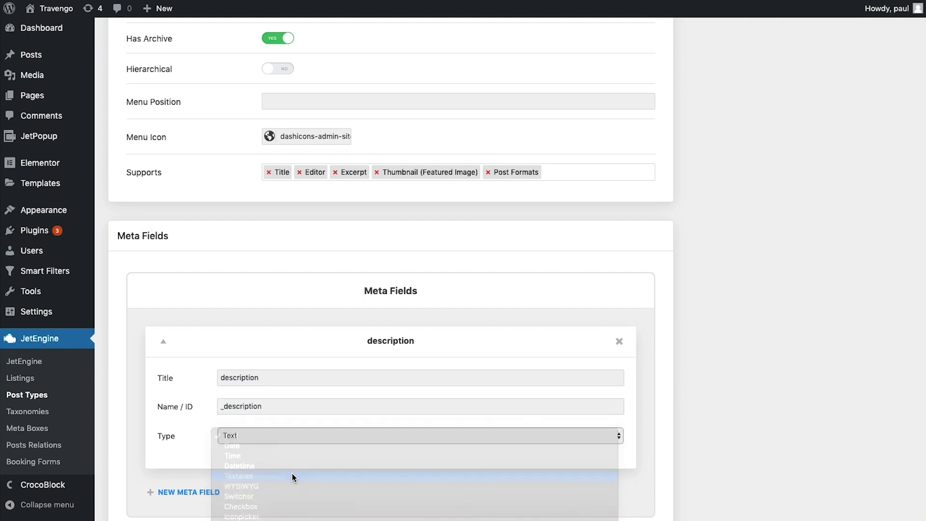
scroll(296, 470, down, 2)
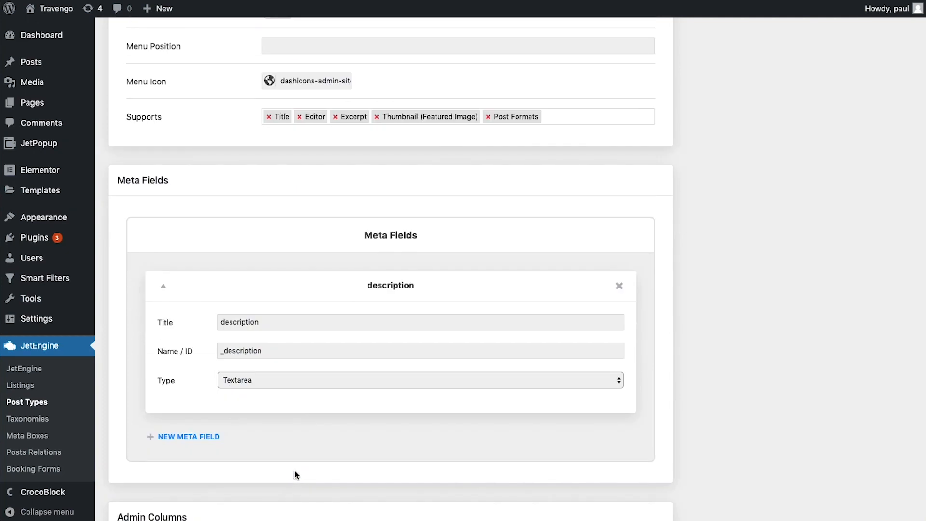
Add a second meta field titled 'Minimal price' with ID '_minimal_price'
click(188, 436)
scroll(305, 394, down, 3)
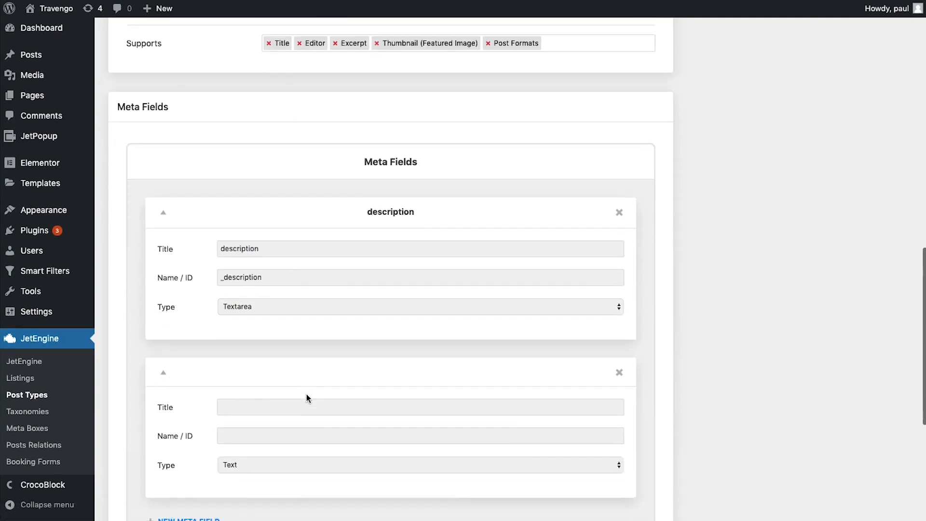
click(292, 383)
text(Mini)
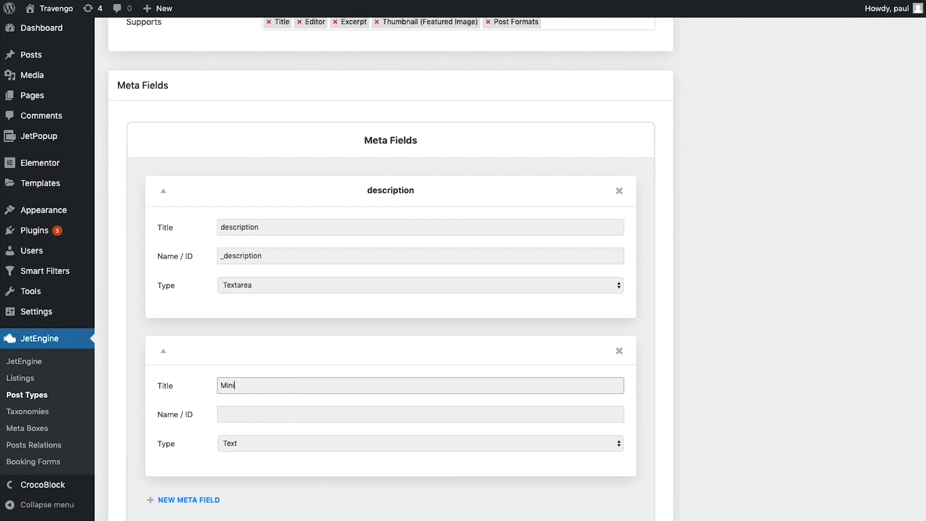
text(mal price)
key(Tab)
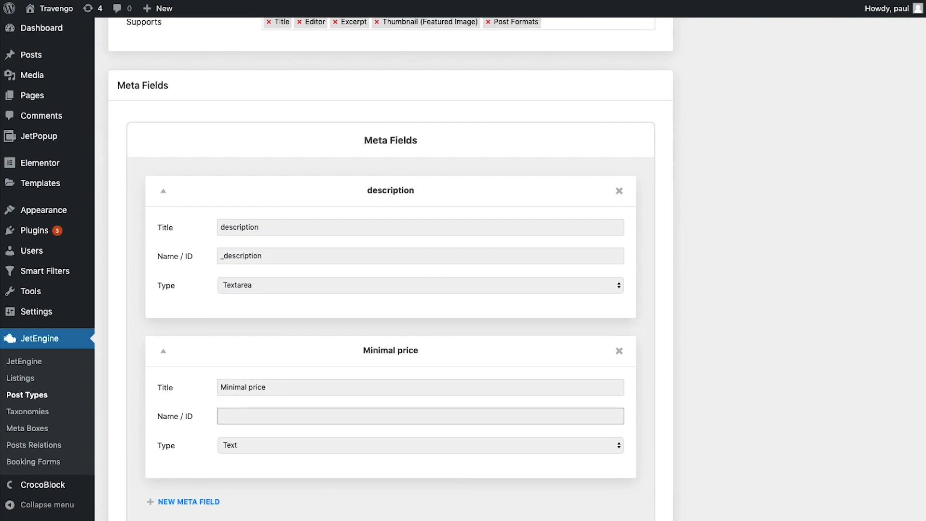
text(_minimal_price)
scroll(340, 381, up, 15)
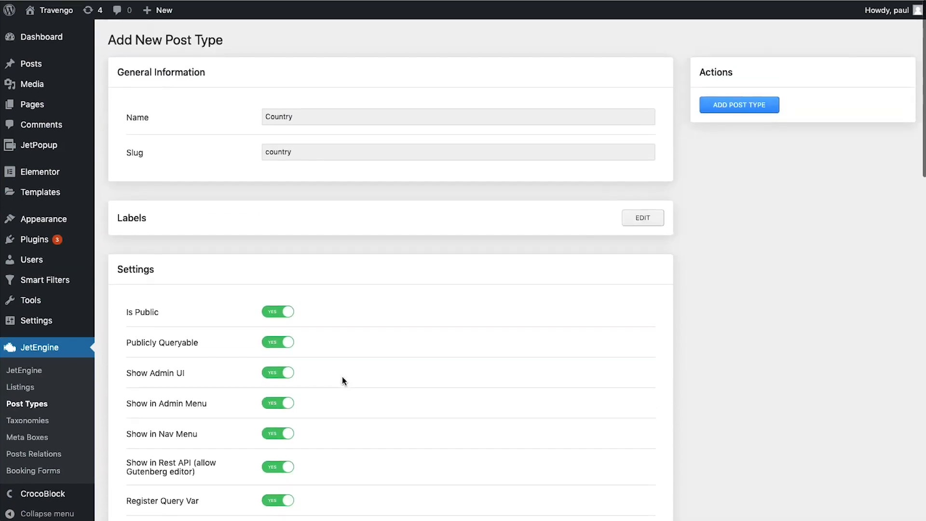
Save the Country post type and return to JetEngine's Custom Post Types list
click(739, 107)
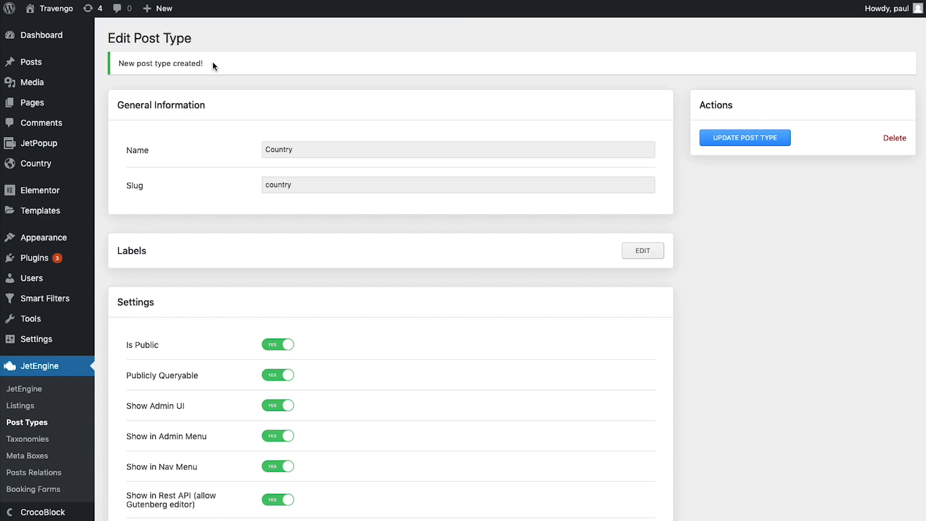
click(44, 422)
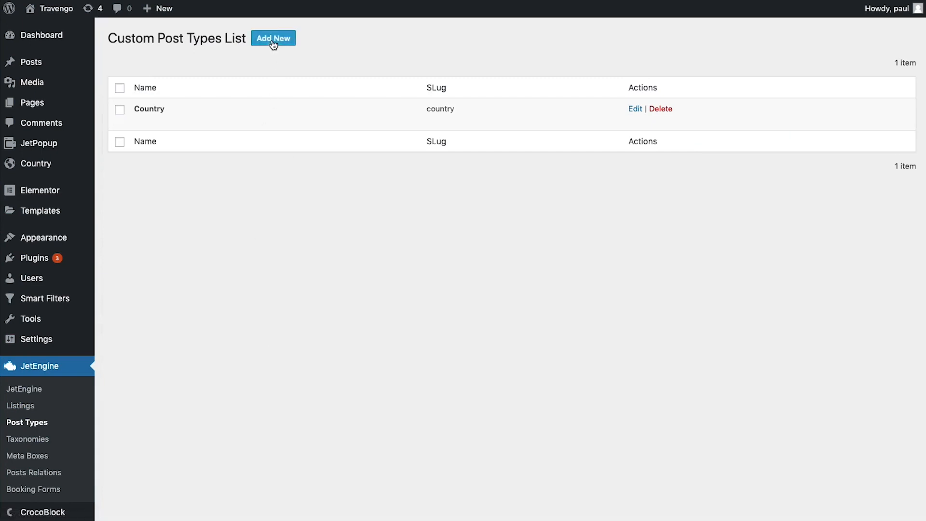
click(272, 39)
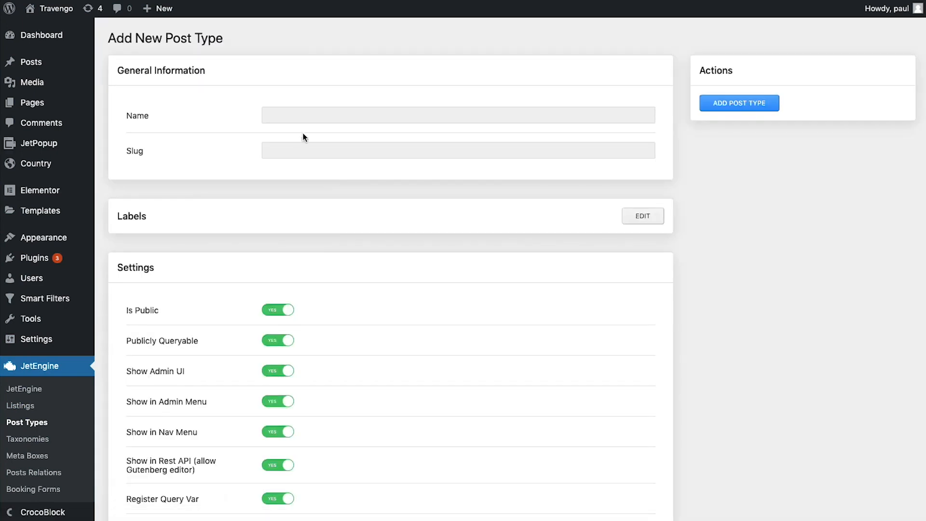
Name the new post type 'Tour' with slug 'tour' and make it hierarchical
click(312, 113)
text(Tour)
key(Tab)
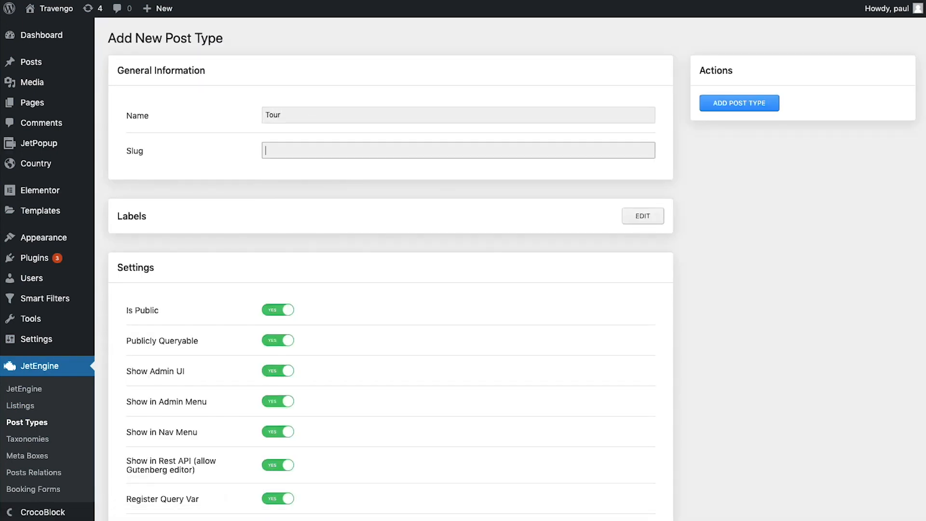
text(tour)
scroll(577, 272, down, 10)
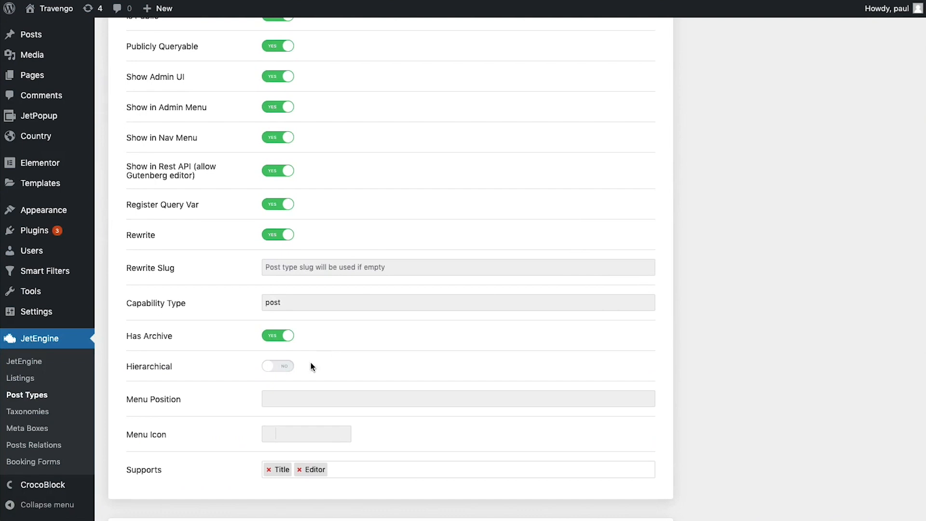
click(279, 367)
Set the universal-access dashicon as the Tour post type's menu icon
click(301, 428)
scroll(351, 402, down, 3)
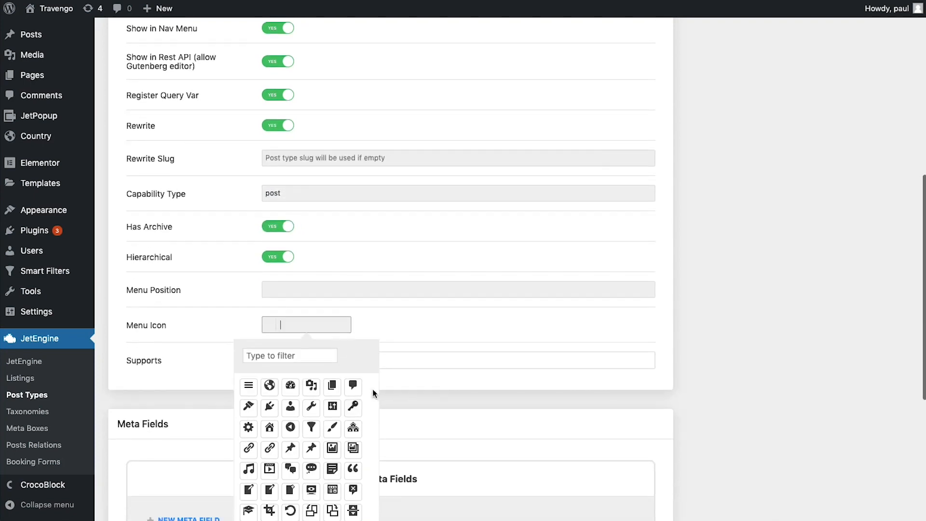
click(292, 359)
text(uni)
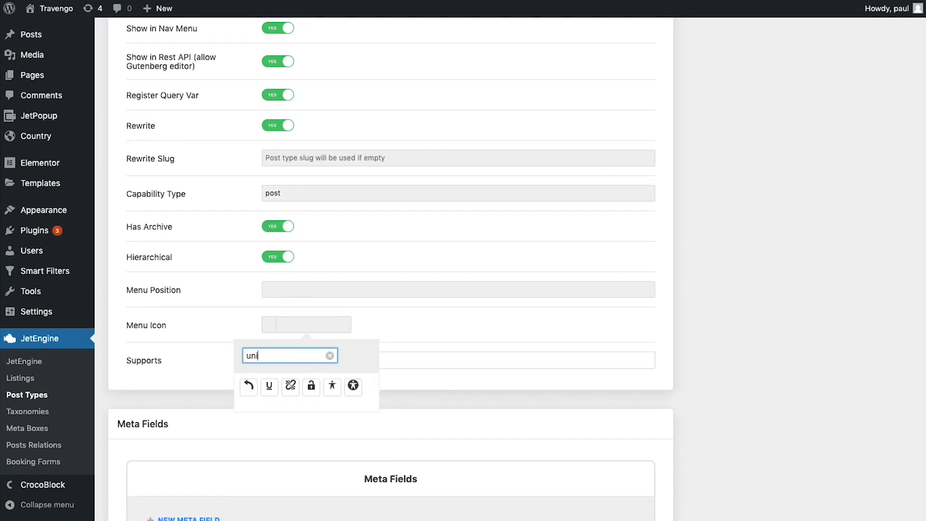
click(248, 386)
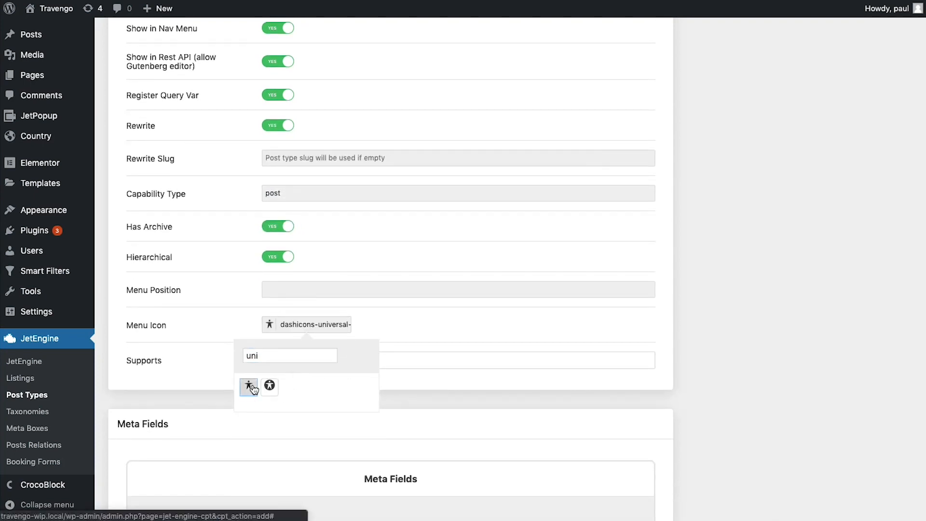
click(455, 322)
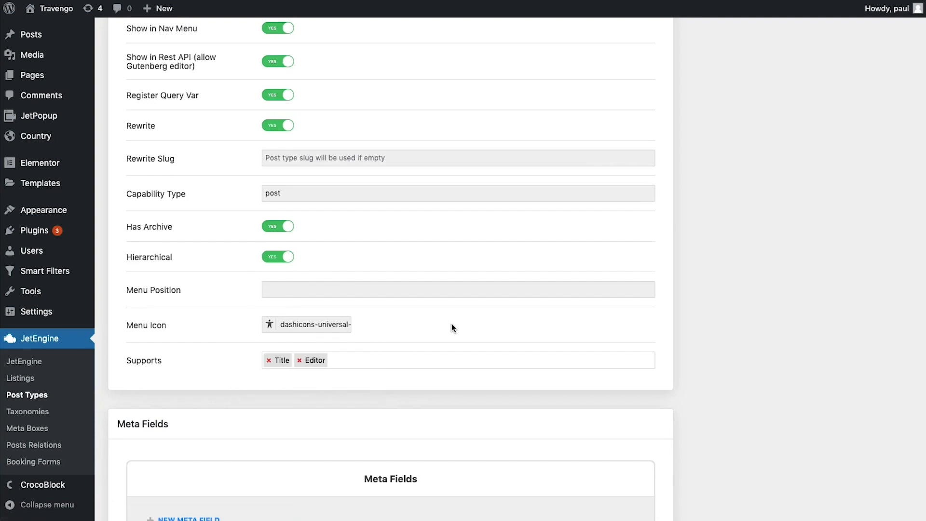
Add Comments, Revisions and Author to the Tour post type's supports
scroll(452, 323, down, 1)
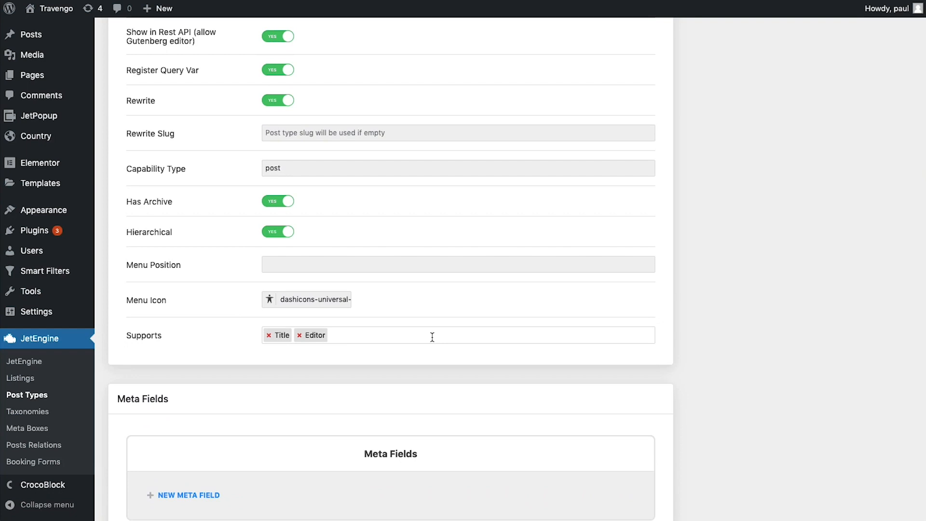
click(432, 336)
text(com)
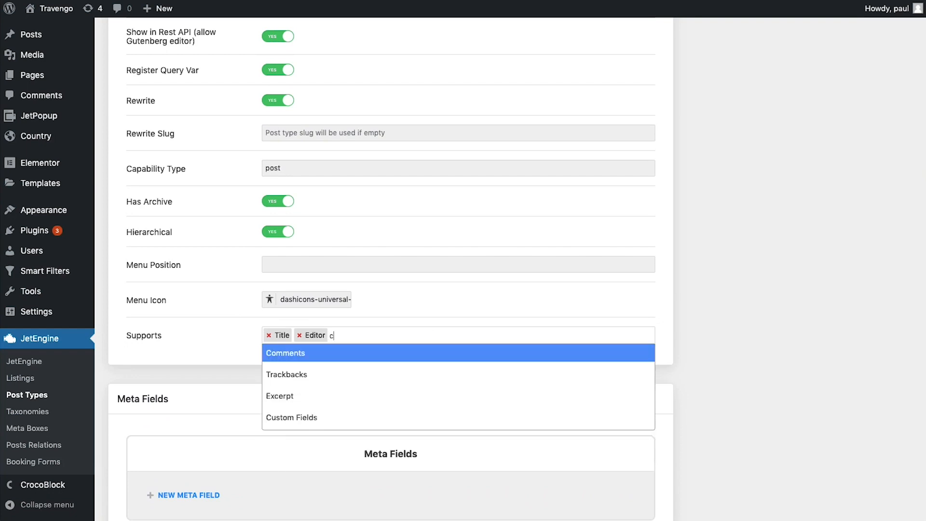
click(426, 352)
click(428, 333)
text(re)
click(403, 355)
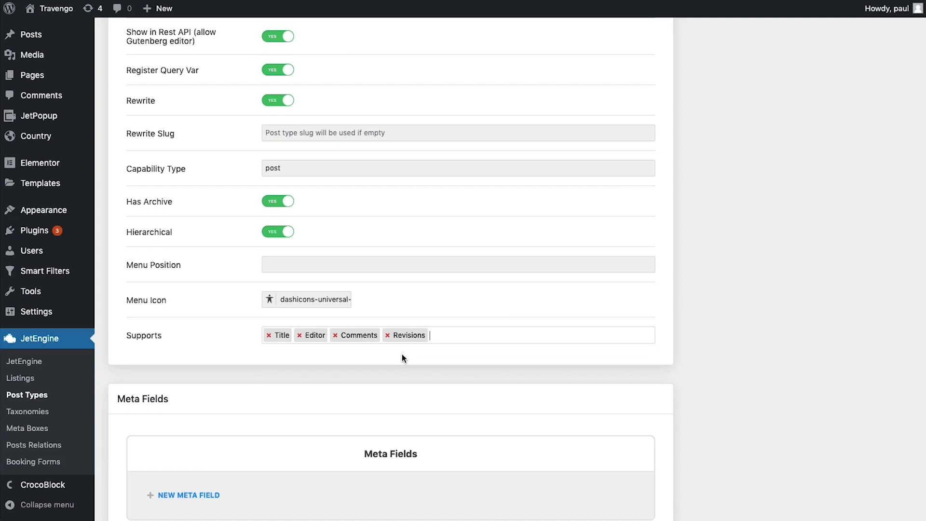
text(auth)
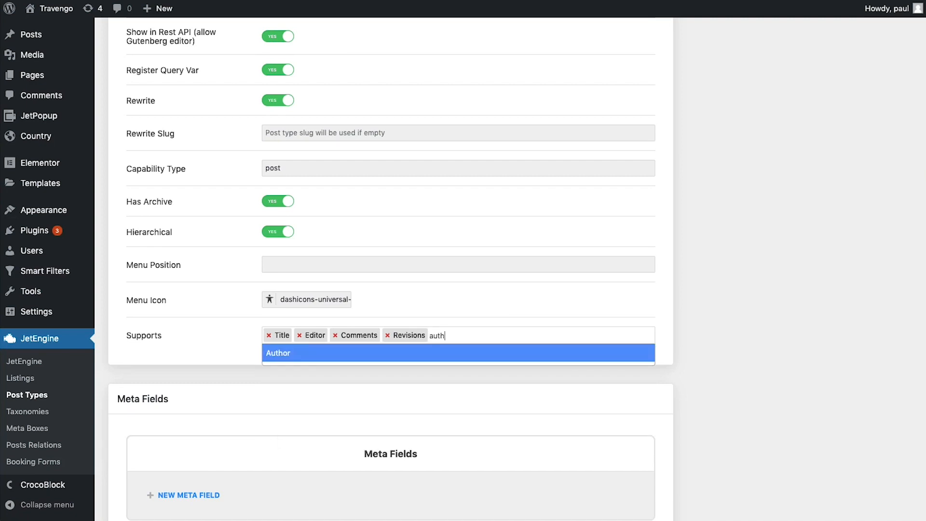
click(411, 354)
Add Excerpt, Page Attributes, Thumbnail, Custom Fields and Post Formats to its supports
text(e)
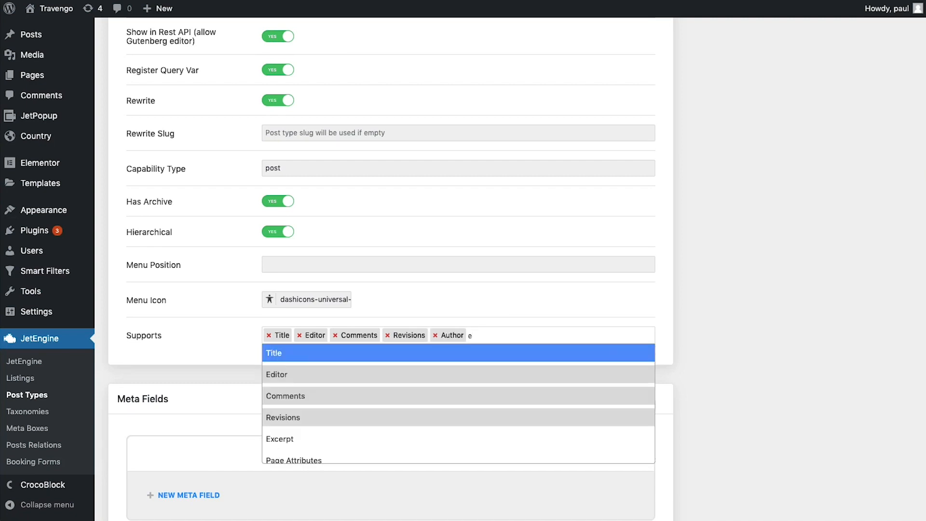
text(x)
click(377, 342)
text(ex)
click(359, 353)
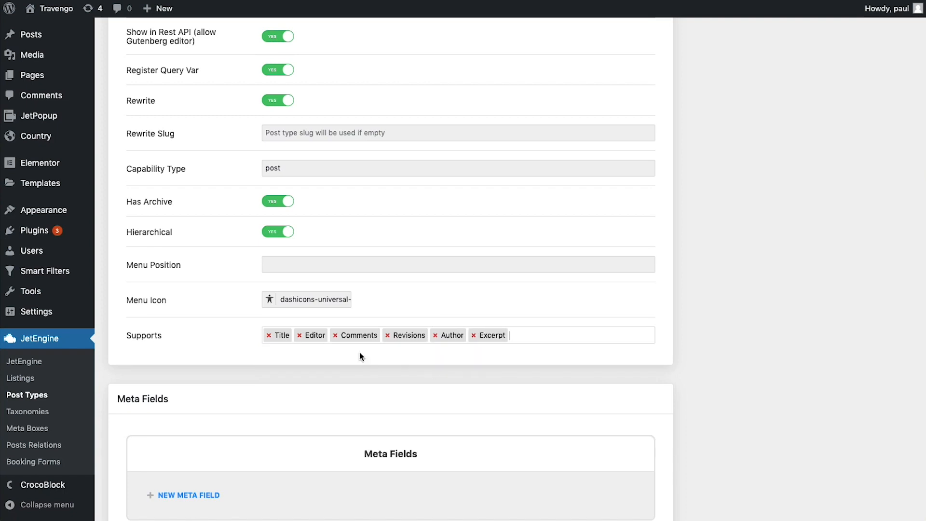
text(pa)
click(399, 356)
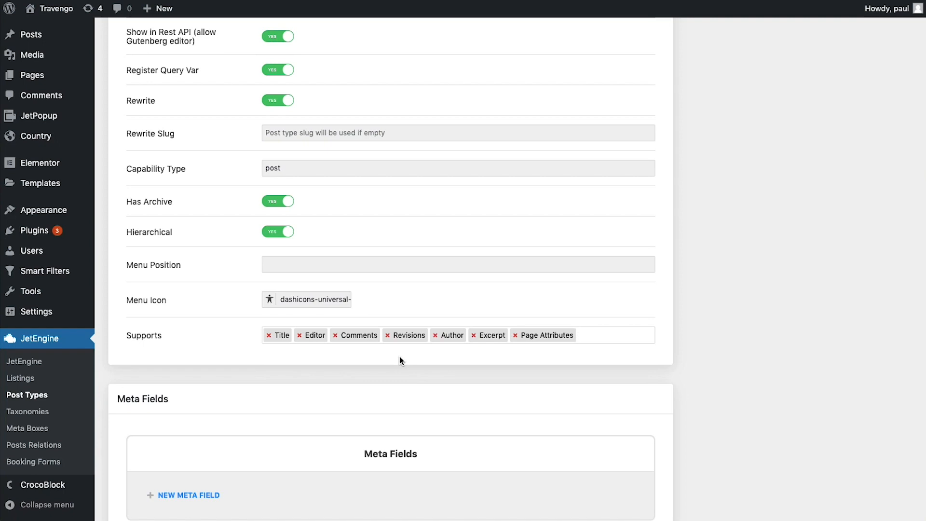
text(thu)
click(393, 356)
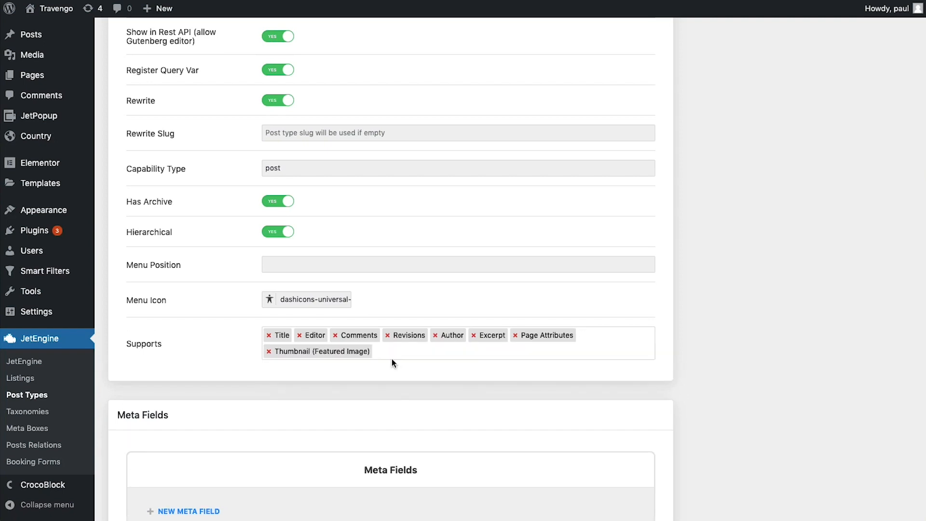
text(cus)
click(383, 368)
text(pos)
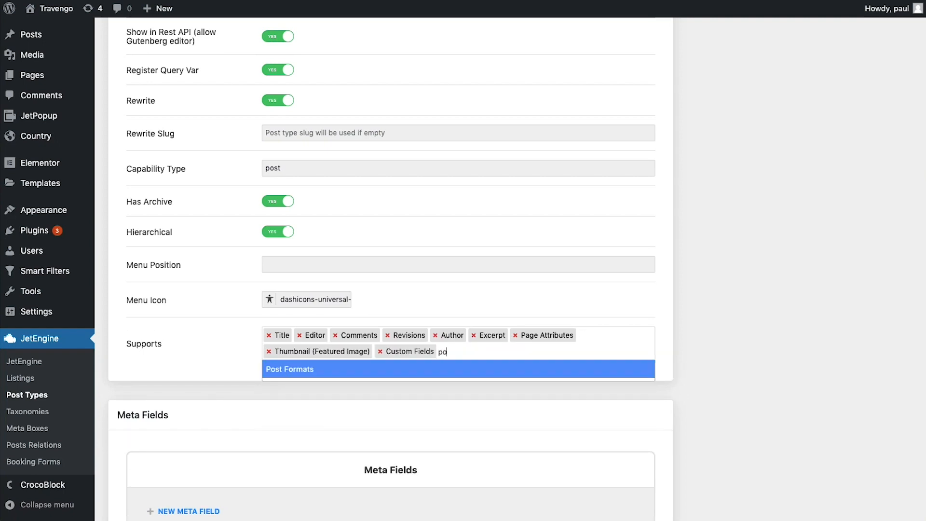
click(384, 369)
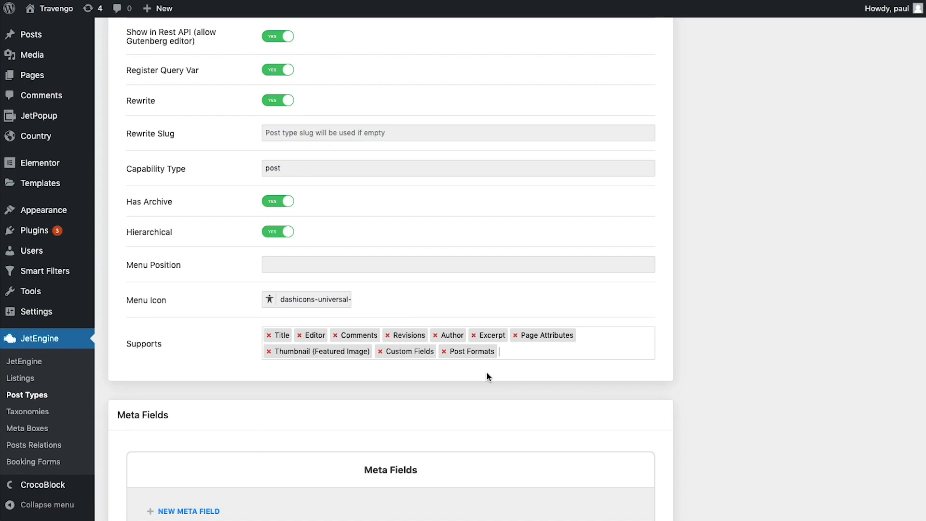
scroll(487, 374, down, 4)
Add Age (_age), Date (_date_travel) and Availability (_availability) meta fields
click(188, 275)
scroll(262, 236, down, 3)
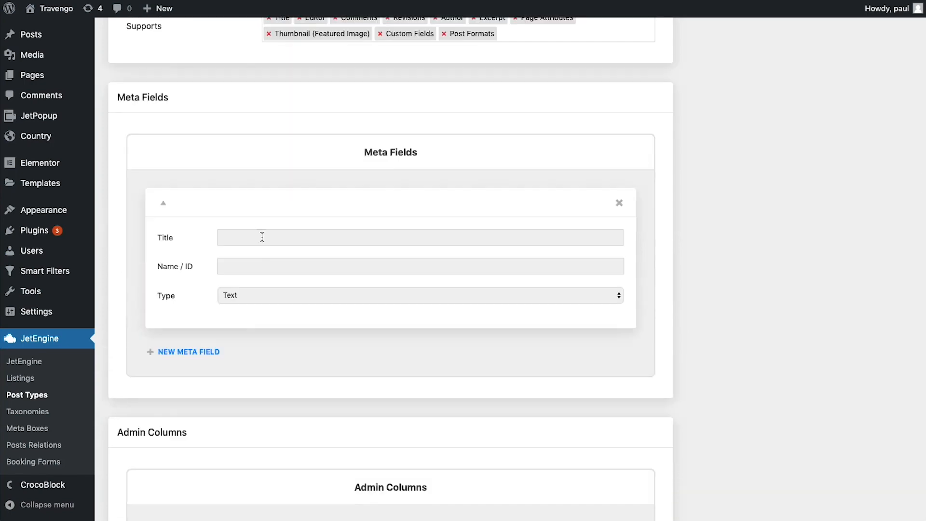
click(261, 236)
text(Age_age)
click(188, 352)
text(Date_date_travel)
click(188, 378)
text(Availability)
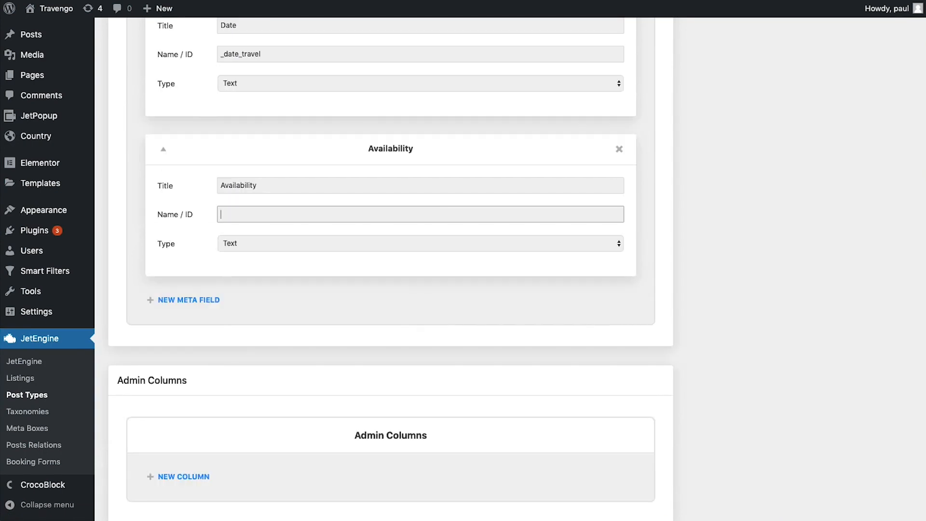
scroll(529, 295, up, 3)
text(_availability)
scroll(194, 362, down, 2)
Add a Price meta field with ID _price
click(194, 362)
click(252, 406)
text(Price)
key(Tab)
text(_price)
scroll(252, 406, down, 3)
Add a Gallery meta field with ID _gallery and type Gallery
click(186, 389)
scroll(185, 389, down, 2)
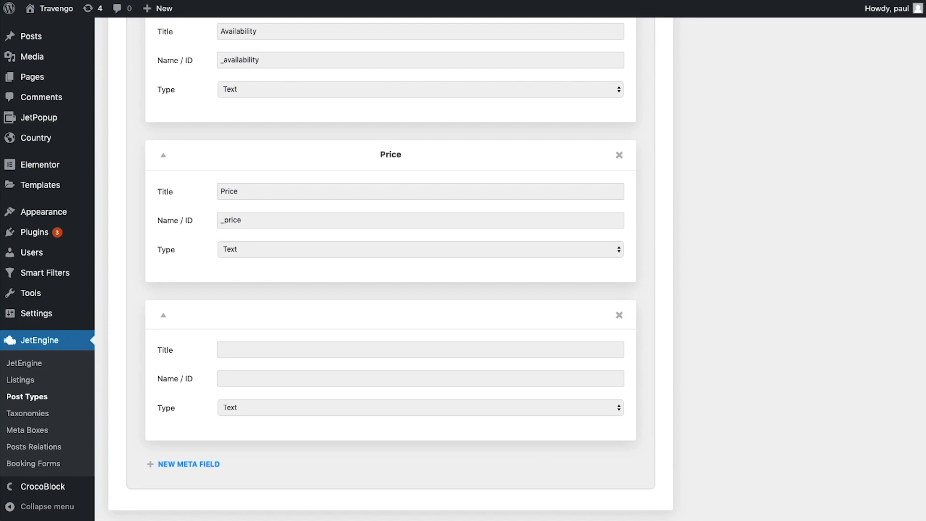
click(240, 344)
text(G)
text(allery)
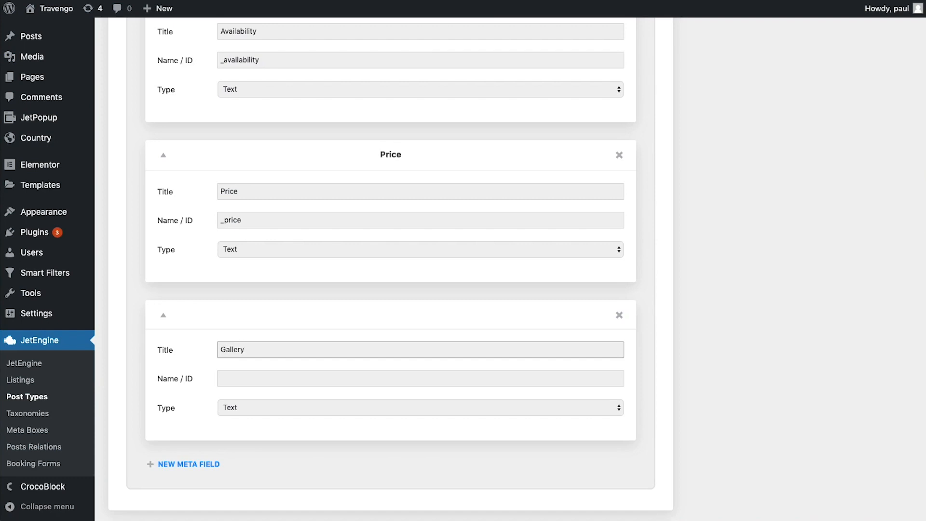
key(Tab)
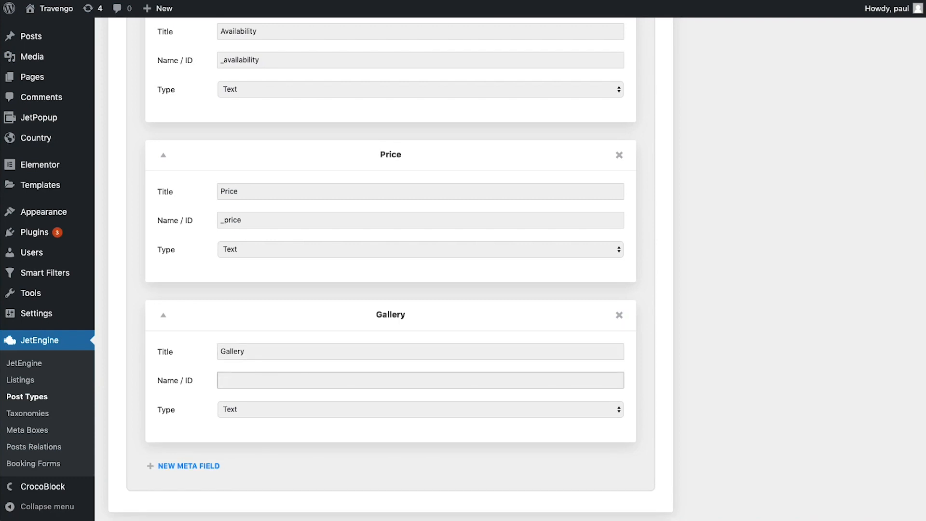
text(_gallery)
click(274, 413)
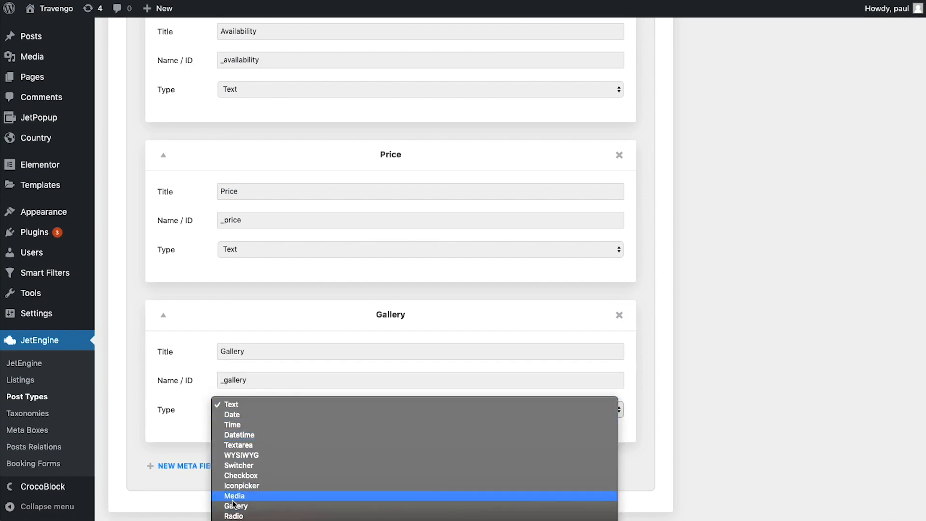
click(233, 498)
click(272, 407)
click(269, 419)
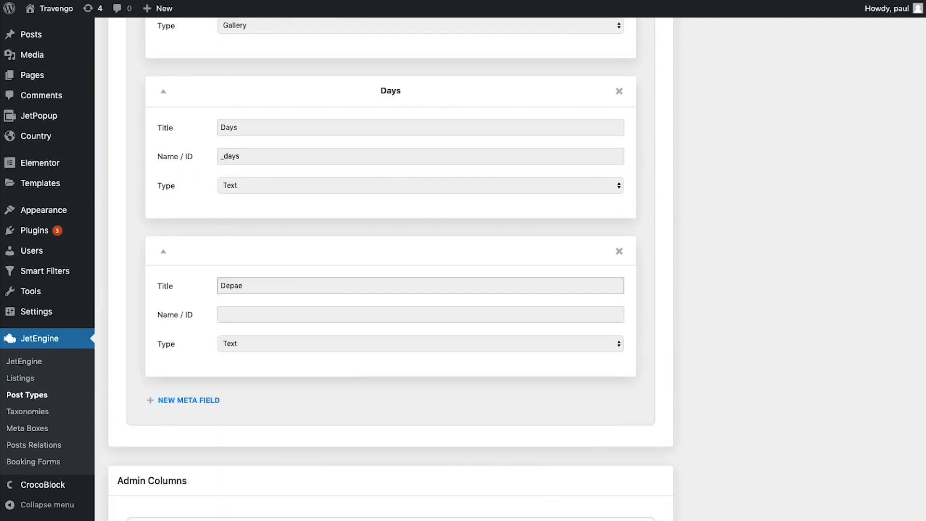
Give the Departure field ID _departure and add Departure Time (_departure_time)
key(Tab)
text(_depar)
text(ture)
click(287, 229)
text(Departure Time)
key(Tab)
text(_departure_time)
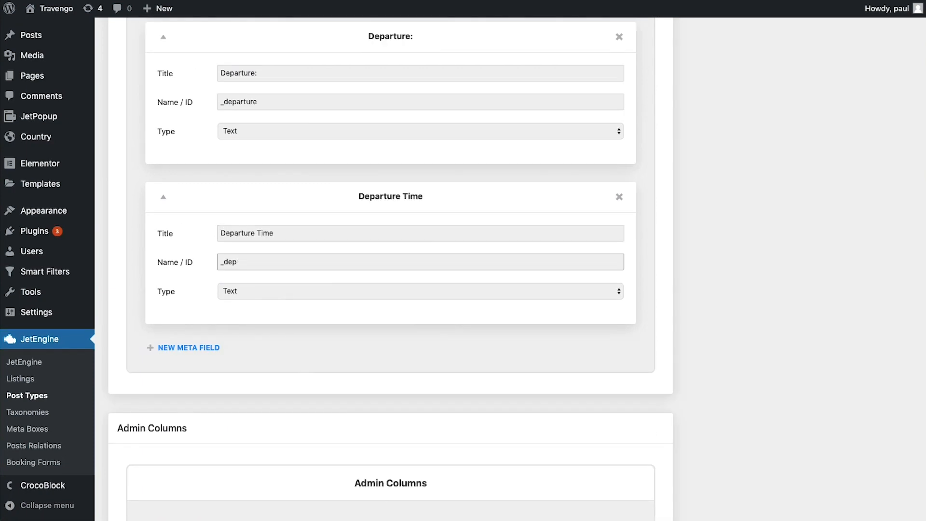
Add Return Time (_return_time) and Dress Code (_dress_code) text meta fields
click(212, 354)
click(275, 263)
text(Return Time:)
click(303, 302)
text(_return_time)
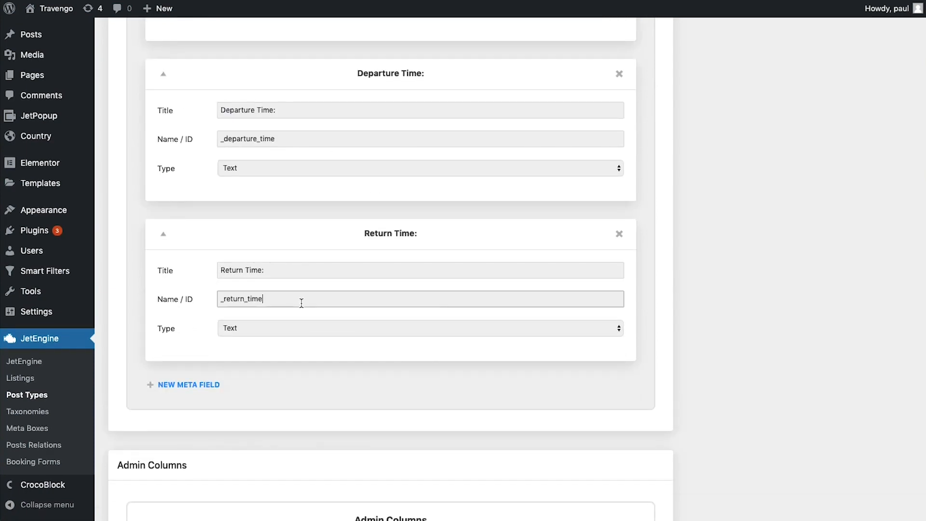
click(188, 382)
click(299, 286)
text(Dress Code:)
key(Tab)
text(_dress_code)
Add a People meta field (_people) and another blank meta field below it
scroll(299, 286, down, 1)
click(203, 343)
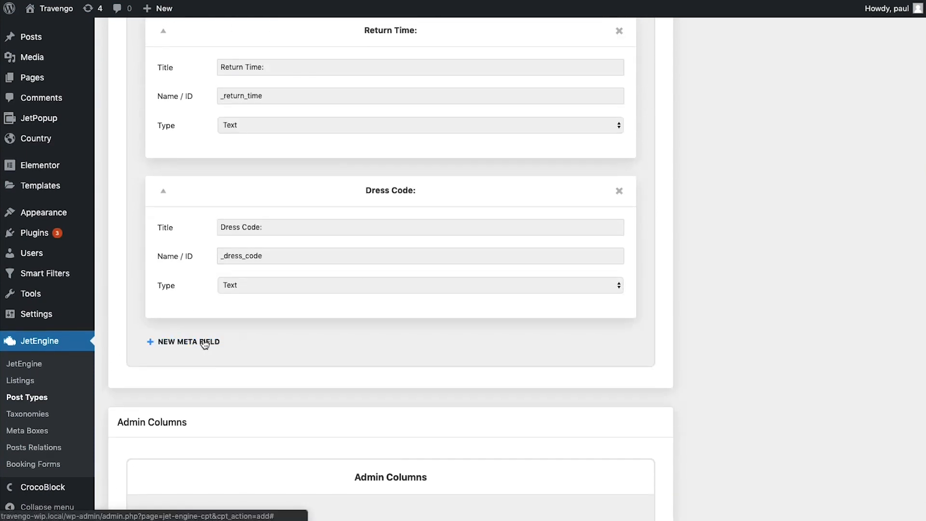
scroll(212, 337, down, 2)
click(264, 281)
text(People)
key(Tab)
text(_people)
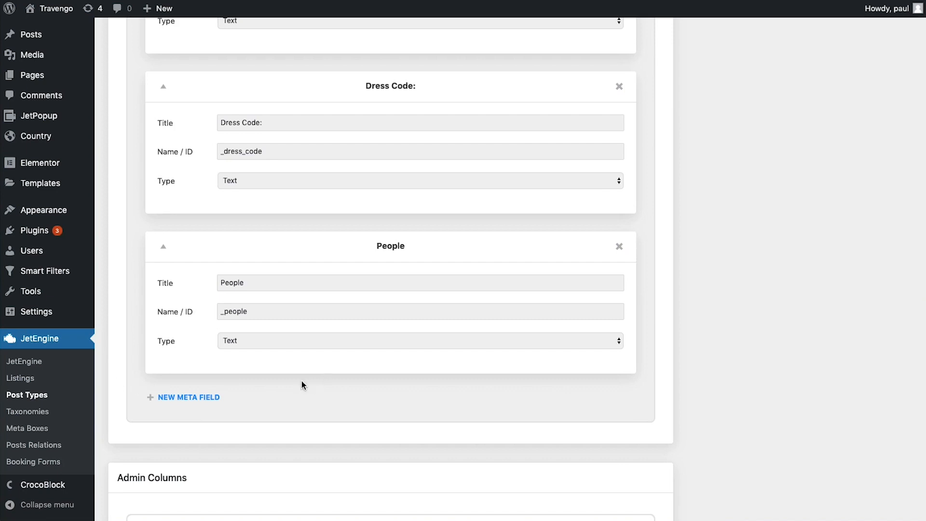
click(218, 397)
Title the new meta field Peoples with ID _peoples and make it a Repeater
scroll(323, 387, down, 3)
click(271, 314)
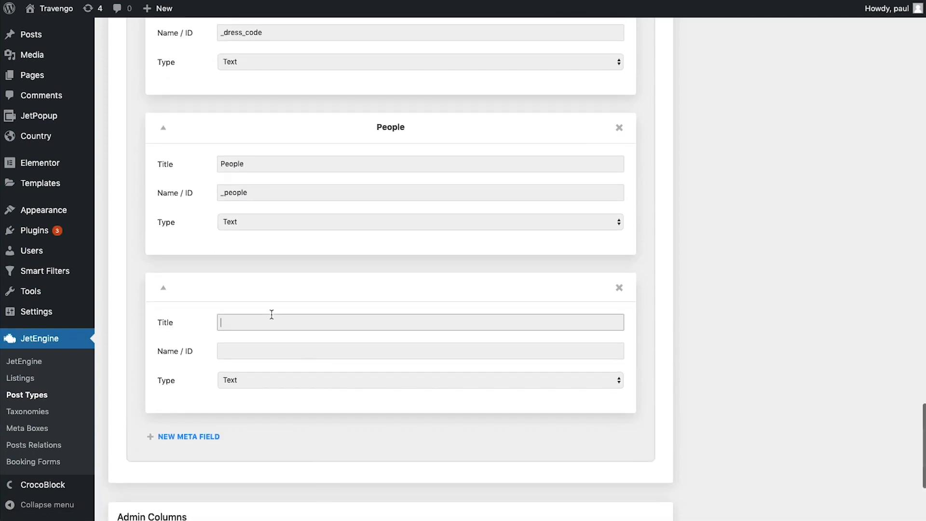
text(Peoples)
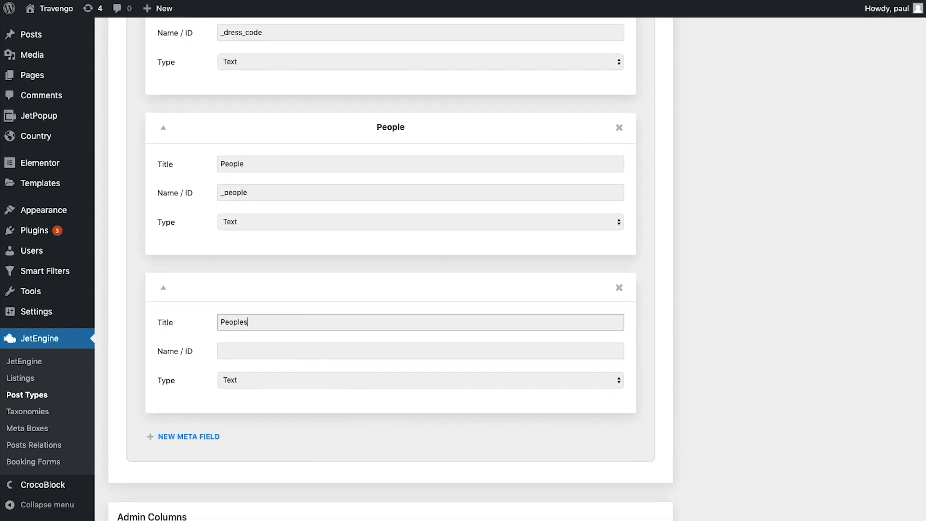
key(Tab)
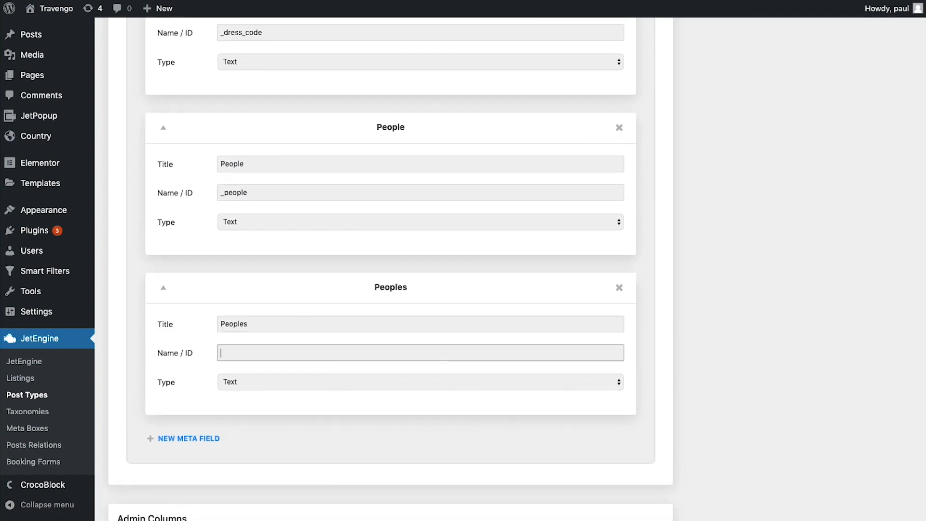
text(_peoples)
scroll(291, 162, down, 5)
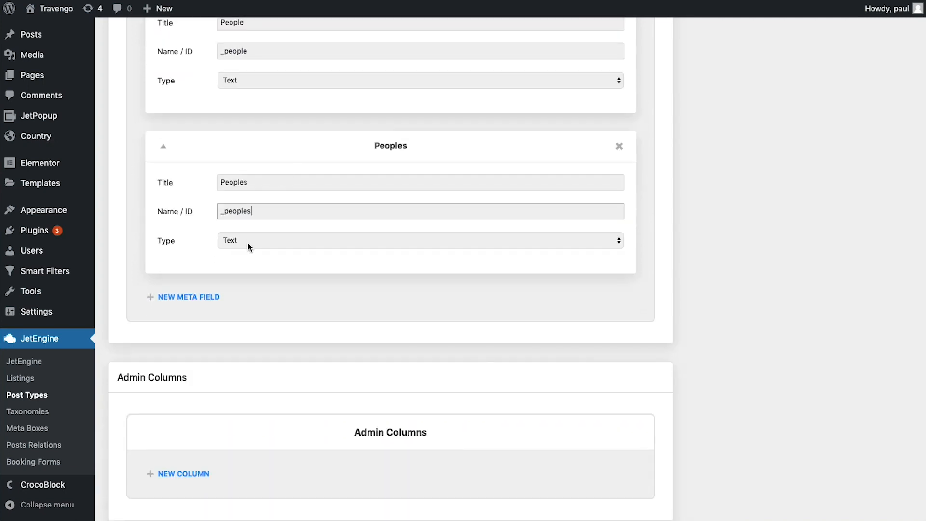
click(248, 242)
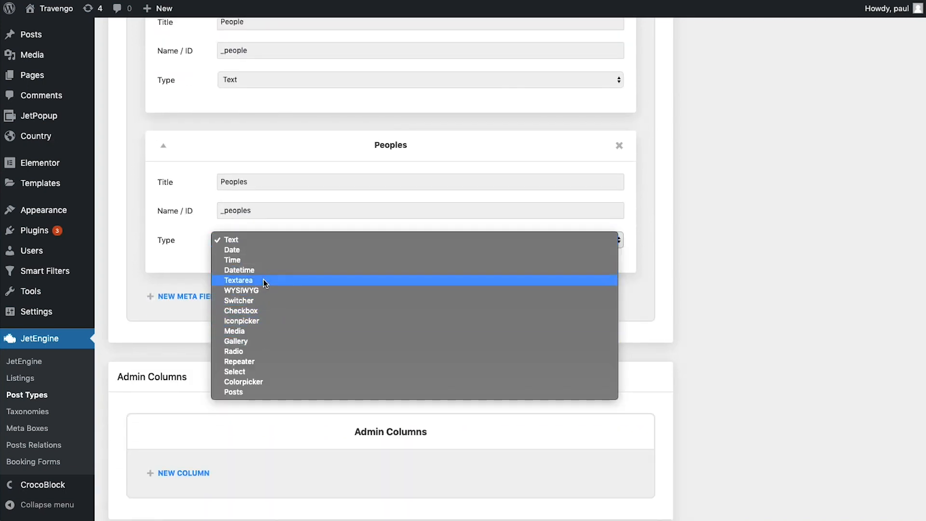
click(259, 361)
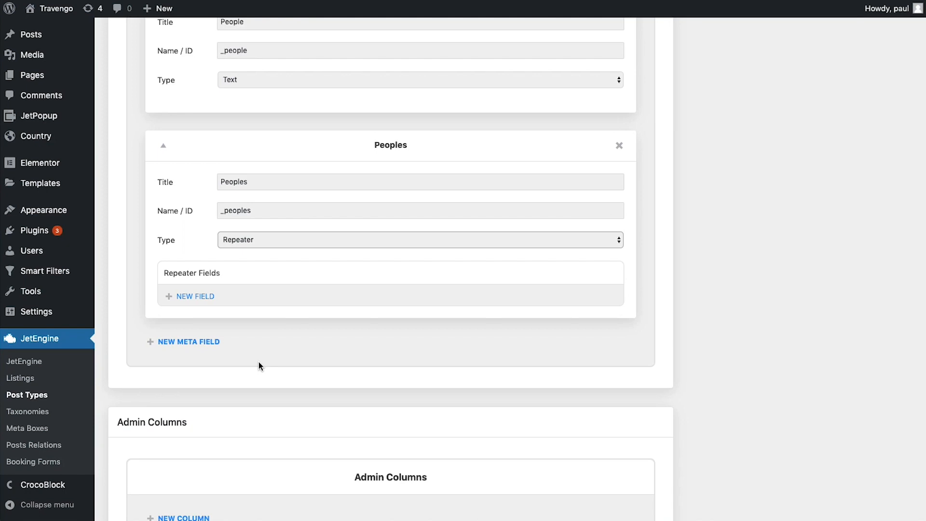
Add a People (_people) sub-field to the repeater, then a new blank meta field
click(193, 296)
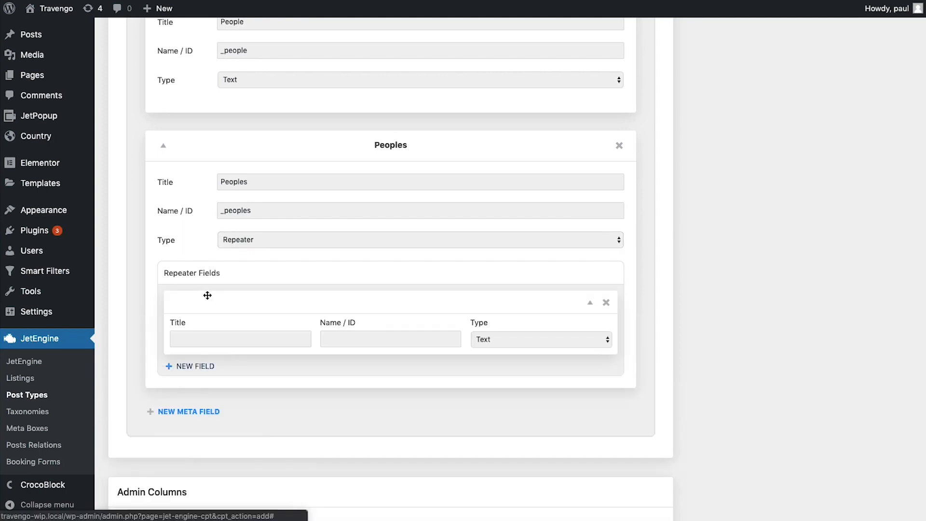
click(268, 332)
text(People)
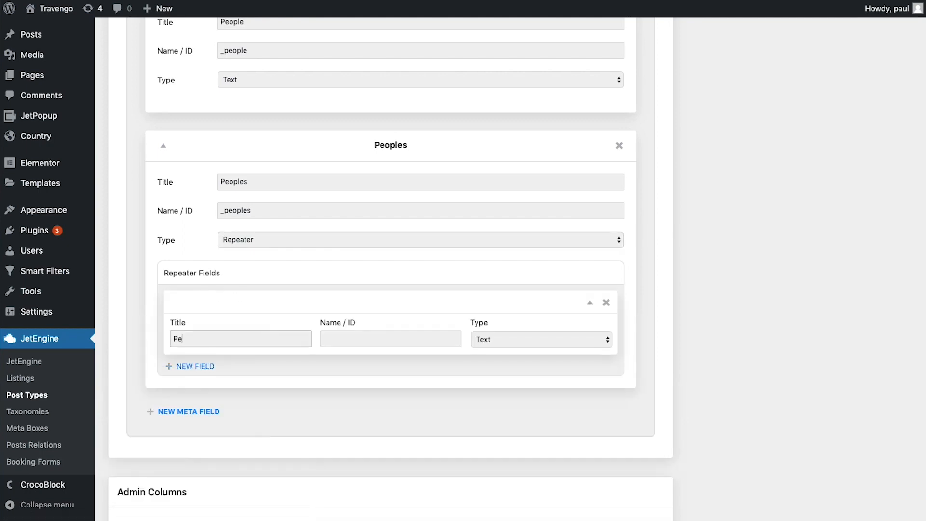
key(Tab)
text(_people)
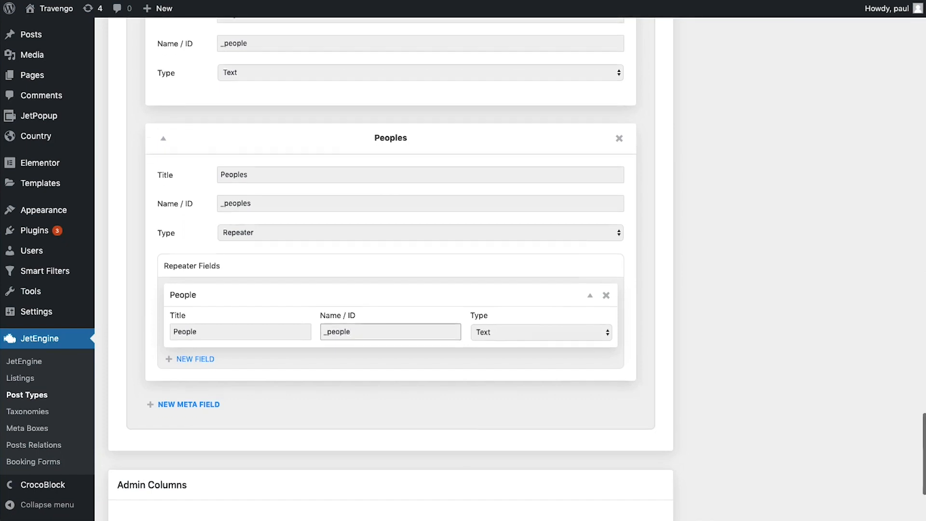
scroll(169, 374, down, 2)
click(205, 344)
scroll(391, 359, down, 2)
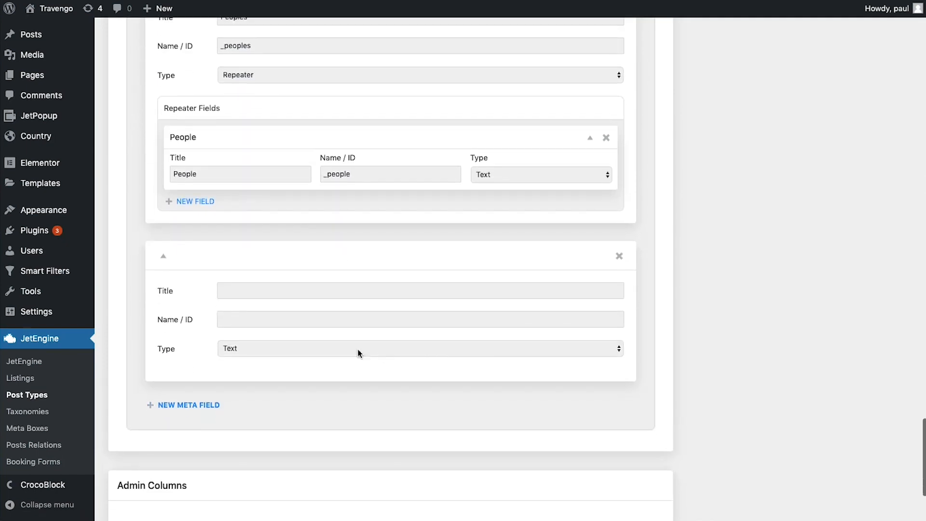
Title the new meta field Testimonials, ID _testimonials, as a Repeater
click(233, 291)
text(Testimonial)
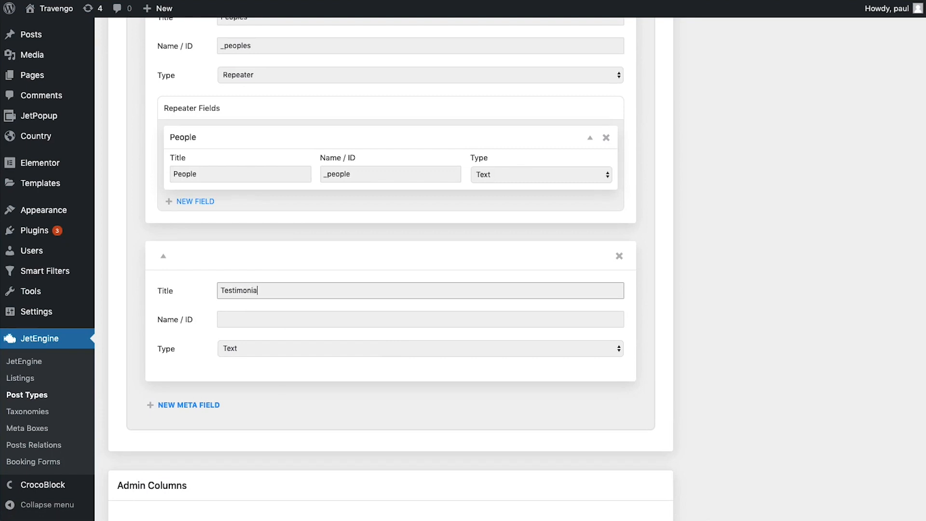
text(s)
key(Tab)
text(_testim)
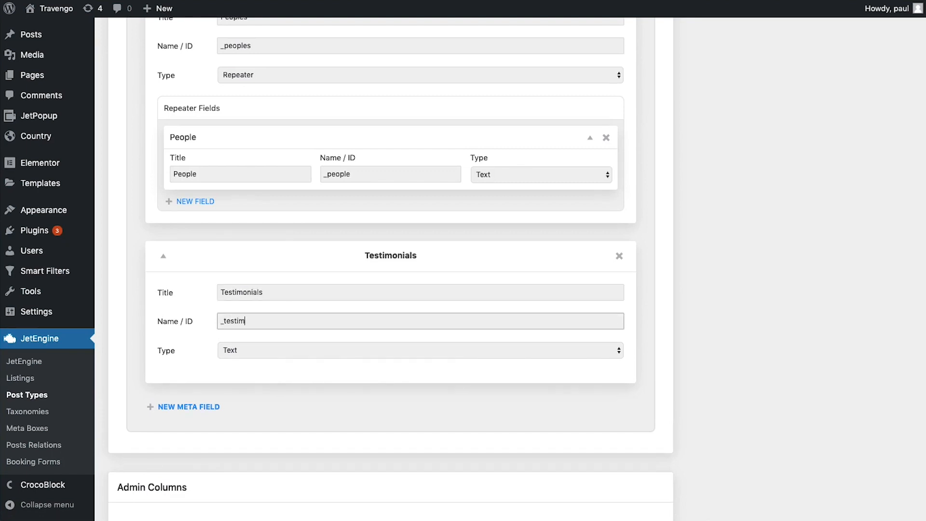
text(onials)
click(251, 348)
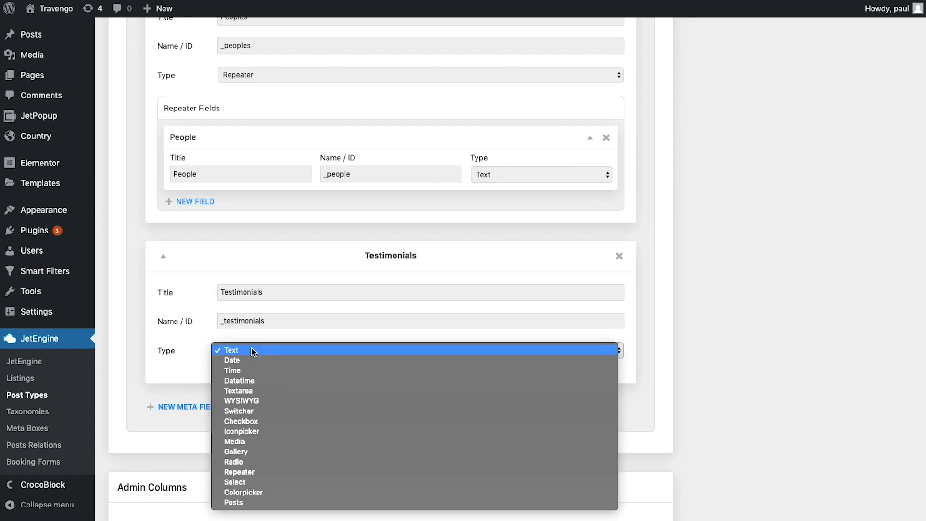
click(257, 474)
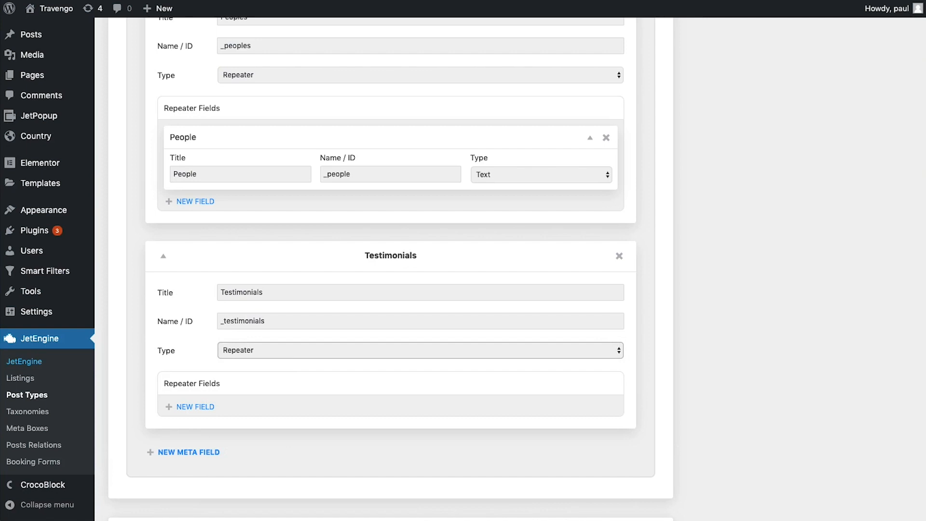
scroll(507, 410, down, 2)
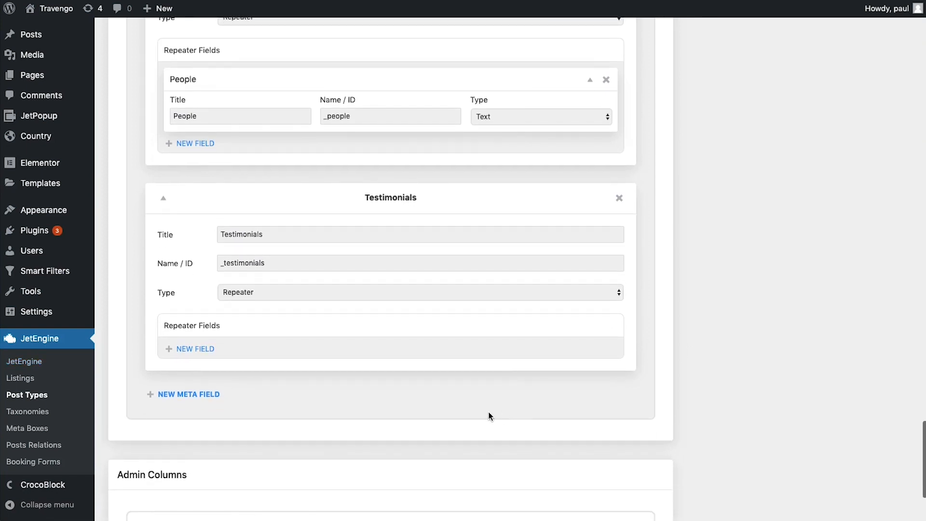
Add an Image sub-field (_image) of type Media to Testimonials
click(214, 348)
click(240, 390)
text(Image)
key(Tab)
text(_image)
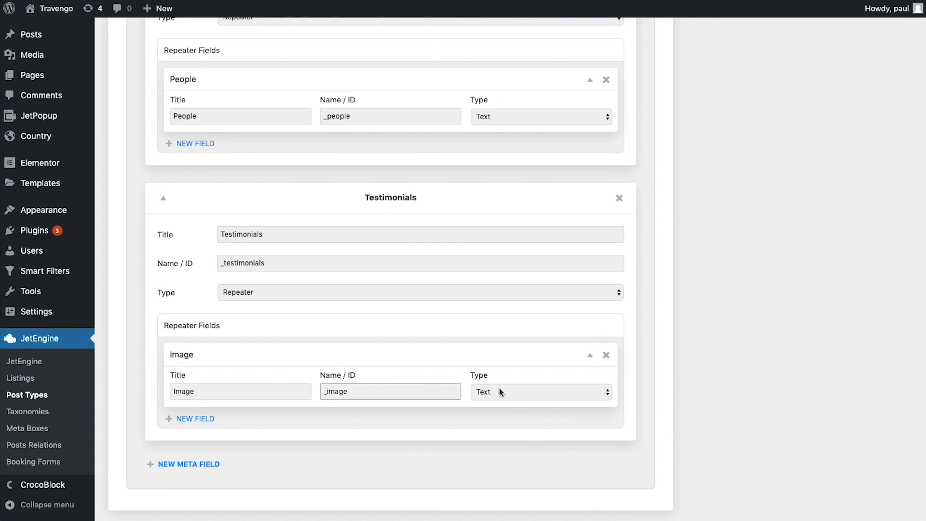
click(516, 392)
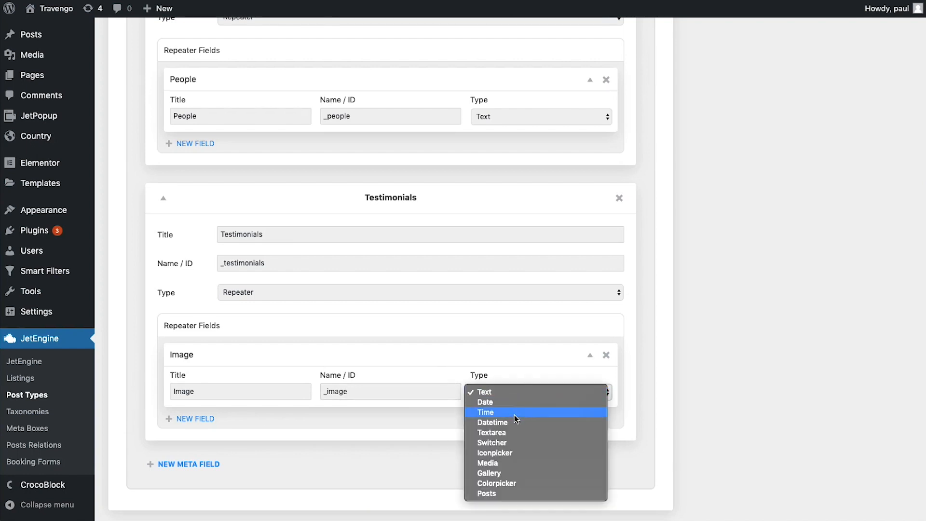
click(499, 463)
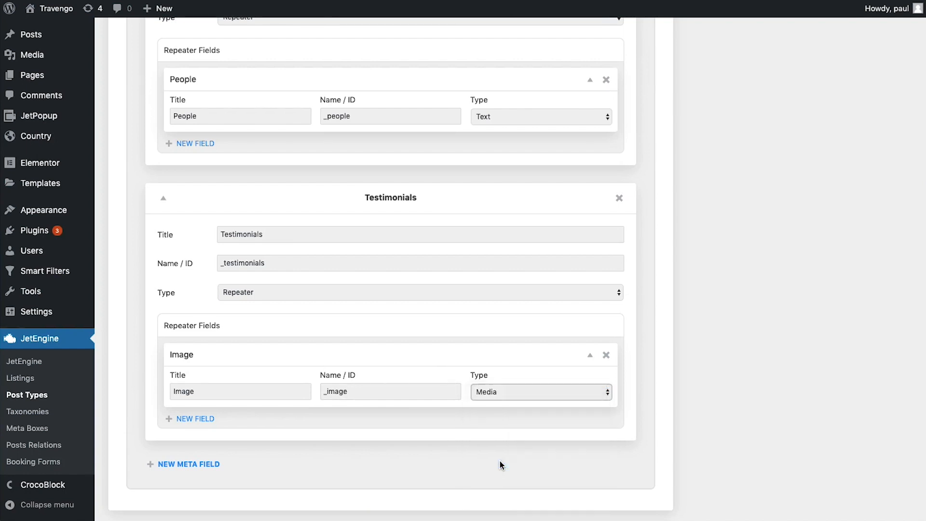
Add a Name sub-field with ID _name
click(195, 419)
click(224, 462)
text(Name)
key(Tab)
text(_name)
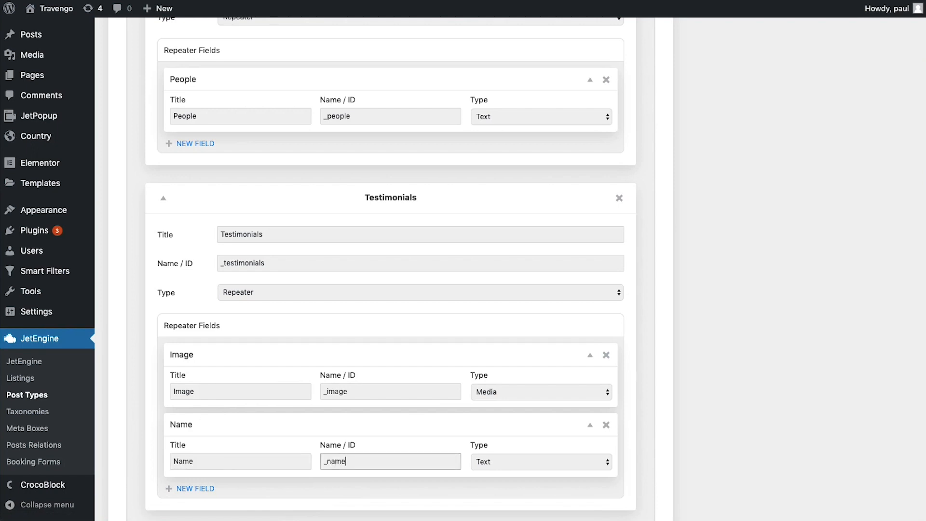
scroll(292, 436, down, 3)
Add a Content sub-field (_content) of type Textarea
click(194, 370)
scroll(243, 395, down, 2)
click(231, 321)
text(Content)
key(Tab)
text(_content)
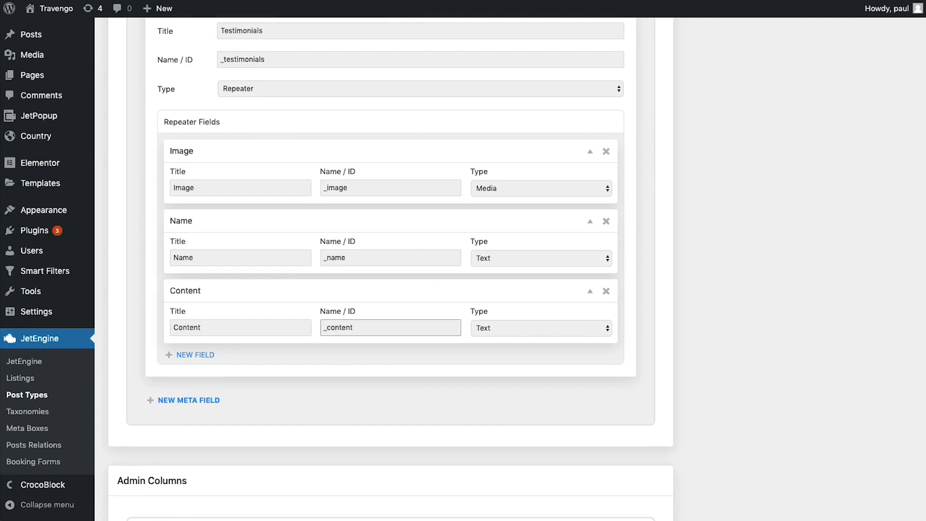
click(502, 326)
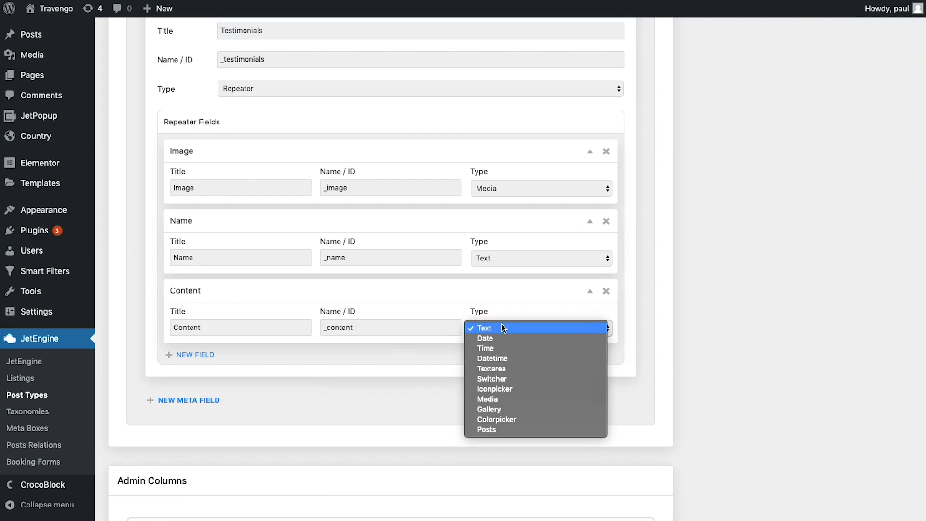
click(497, 368)
Add a Position sub-field with ID _position
click(198, 355)
click(222, 393)
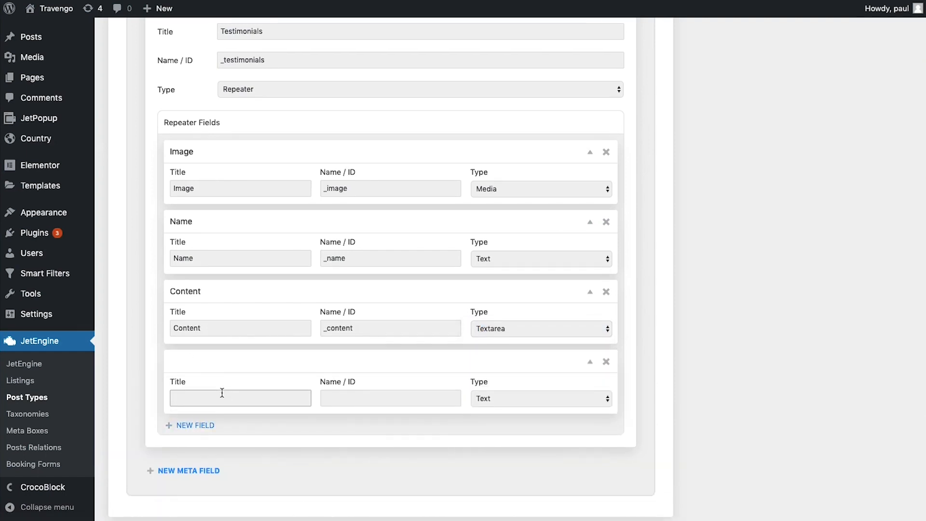
text(Position)
key(Tab)
text(_position)
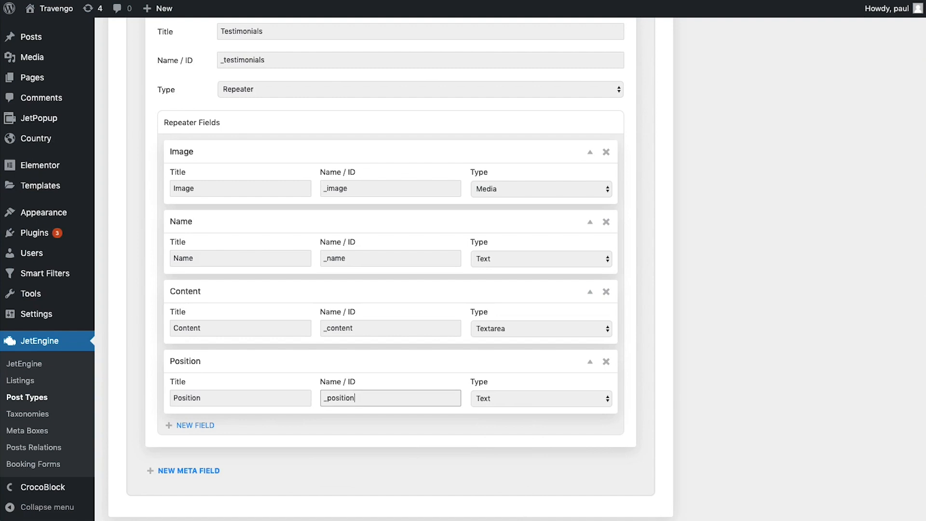
key(Tab)
scroll(355, 173, up, 20)
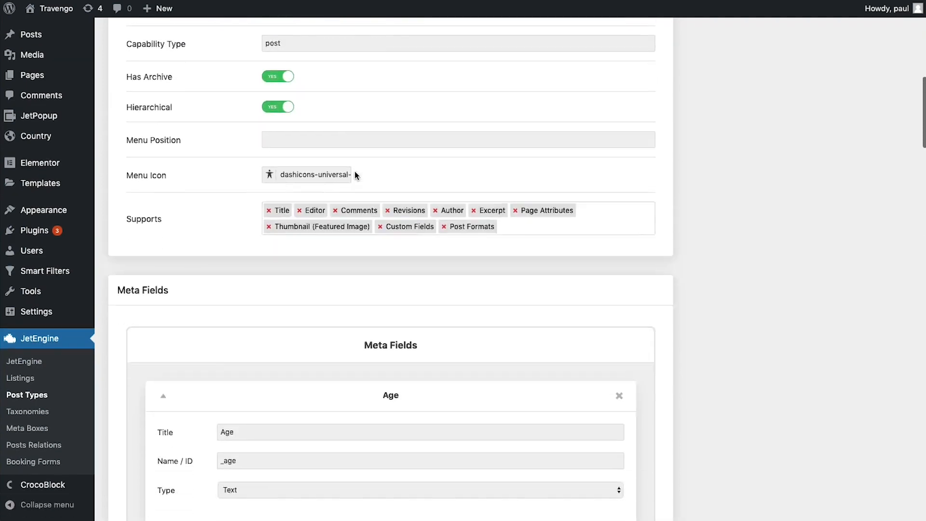
scroll(354, 173, down, 5)
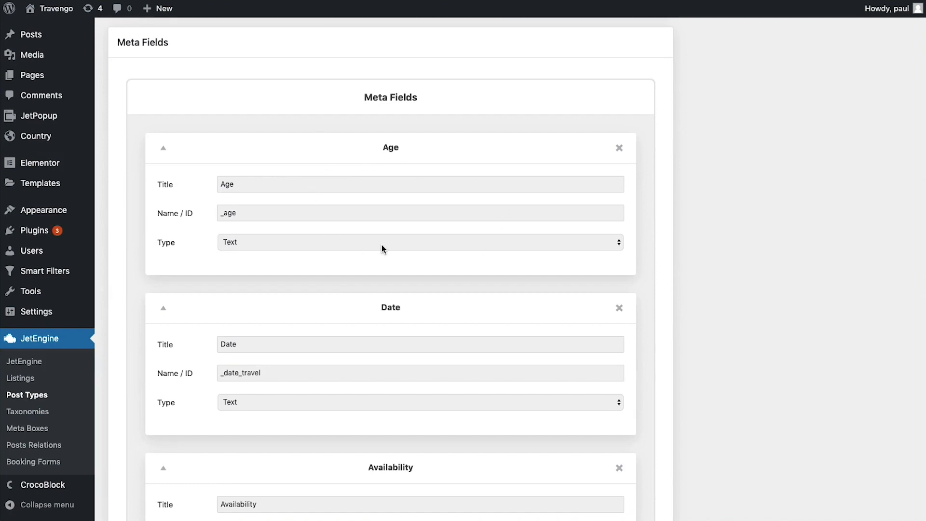
scroll(382, 248, down, 4)
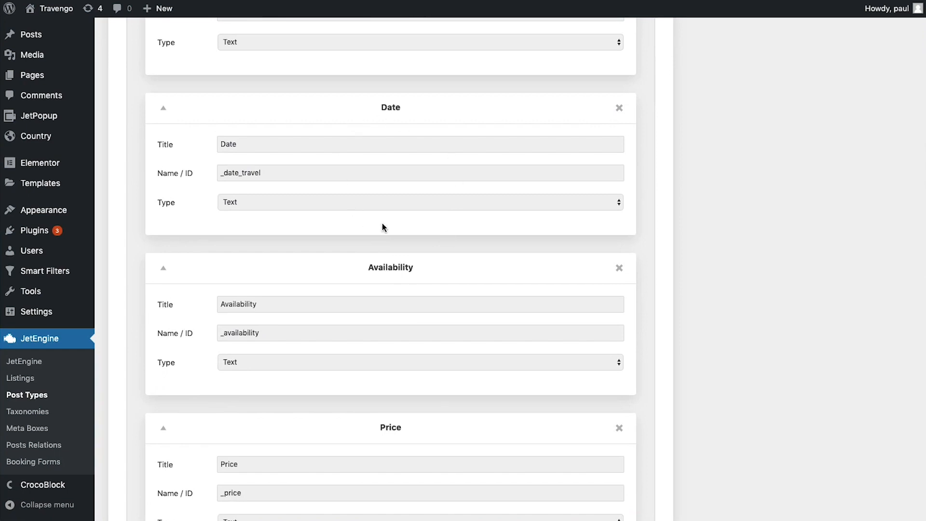
scroll(382, 223, down, 2)
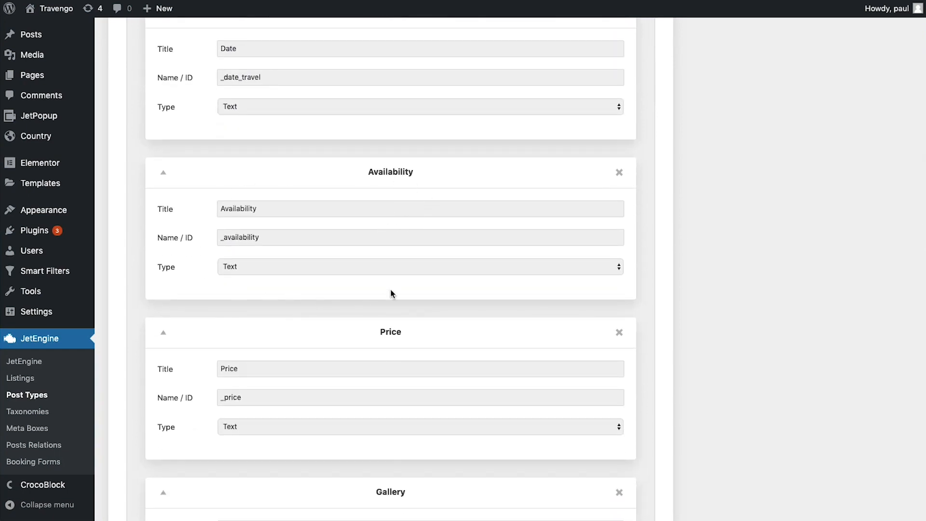
scroll(391, 292, down, 3)
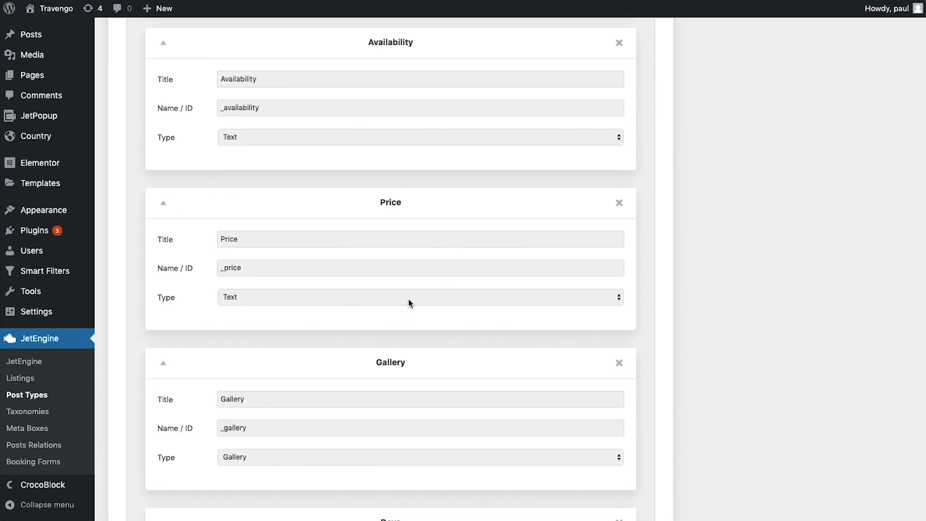
scroll(409, 303, down, 3)
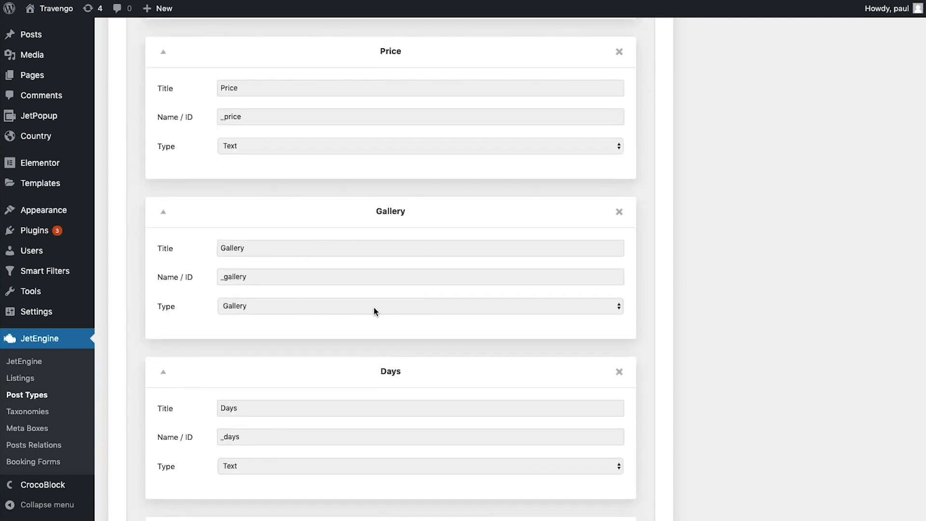
scroll(374, 311, down, 3)
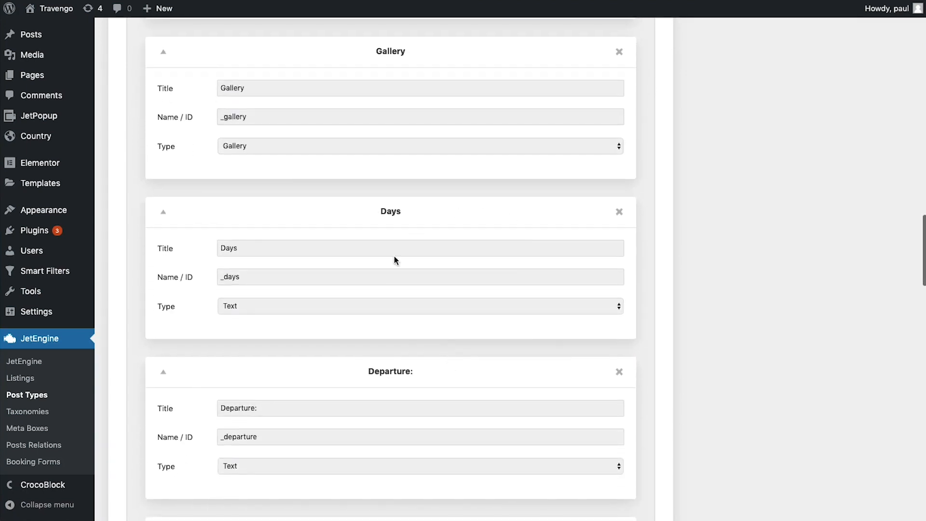
scroll(399, 327, down, 3)
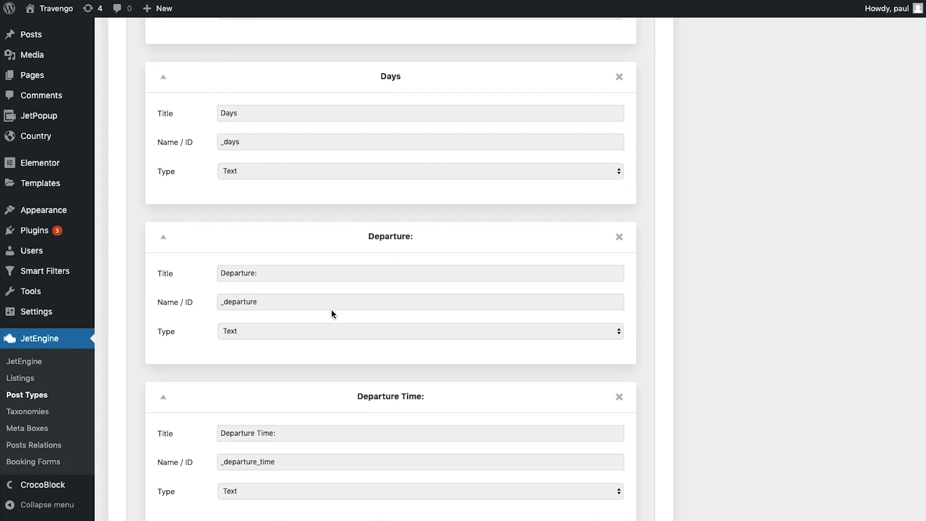
scroll(342, 335, down, 4)
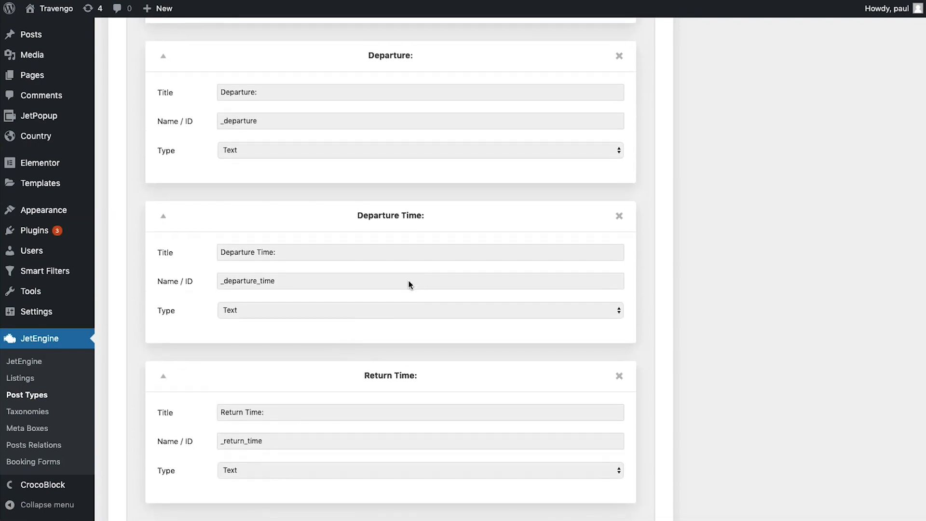
scroll(409, 284, down, 3)
scroll(410, 284, down, 4)
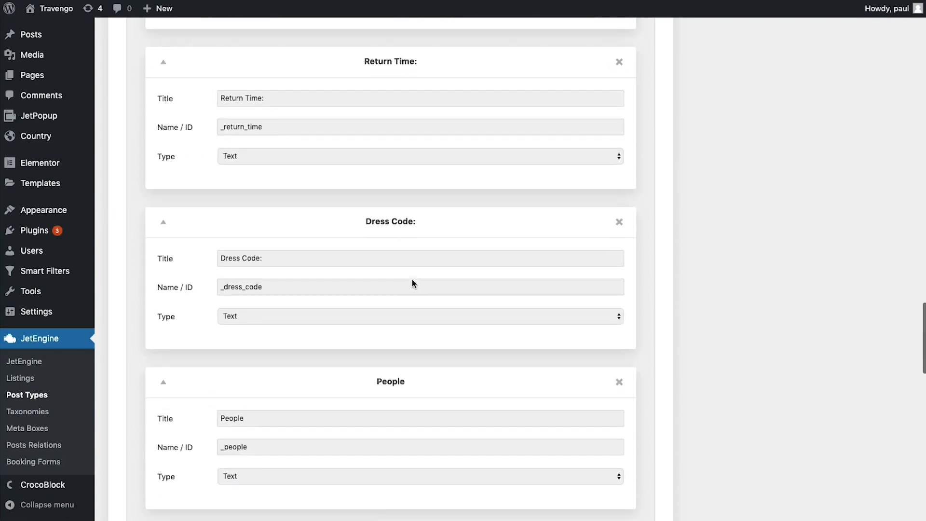
scroll(372, 270, down, 4)
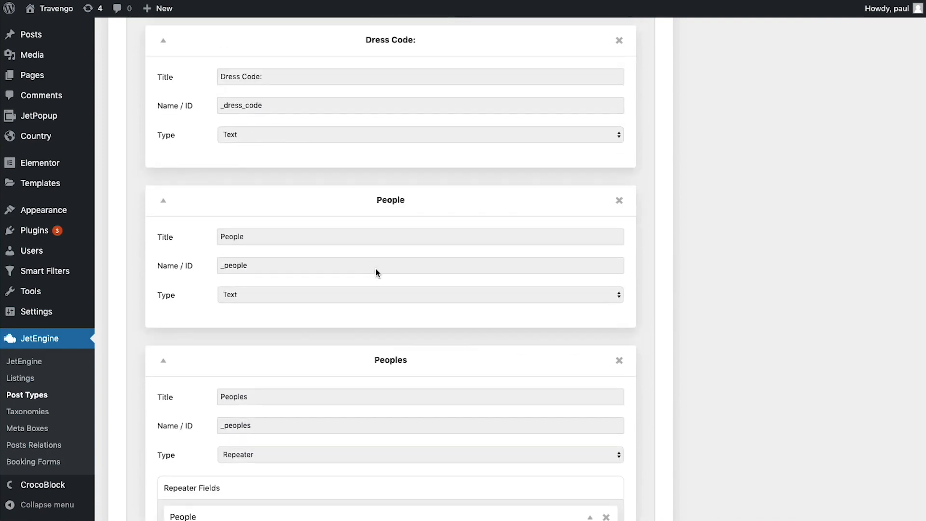
scroll(377, 271, down, 5)
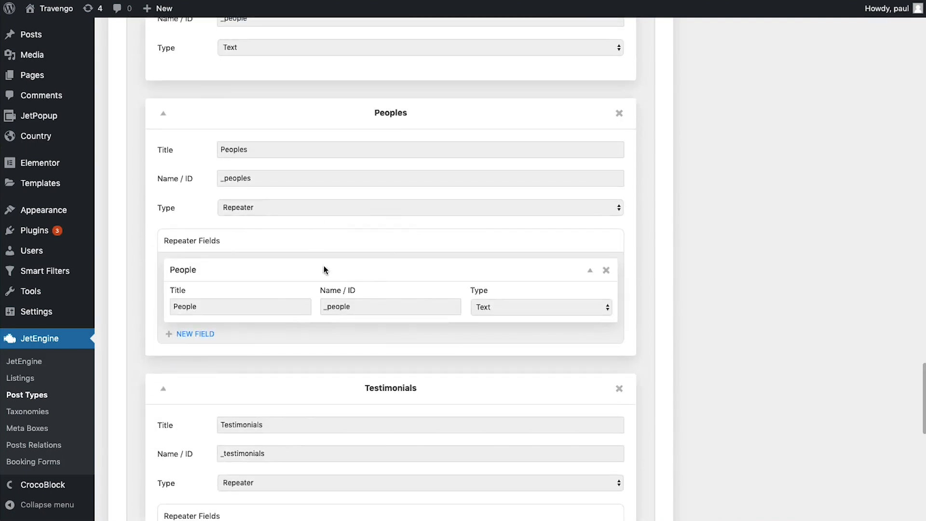
scroll(424, 221, down, 4)
scroll(423, 219, down, 3)
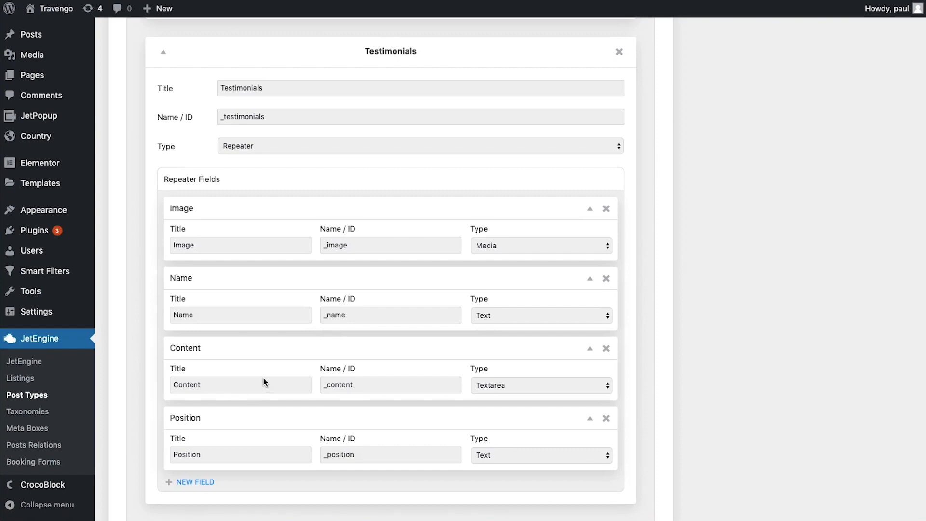
scroll(406, 319, up, 20)
scroll(407, 315, up, 8)
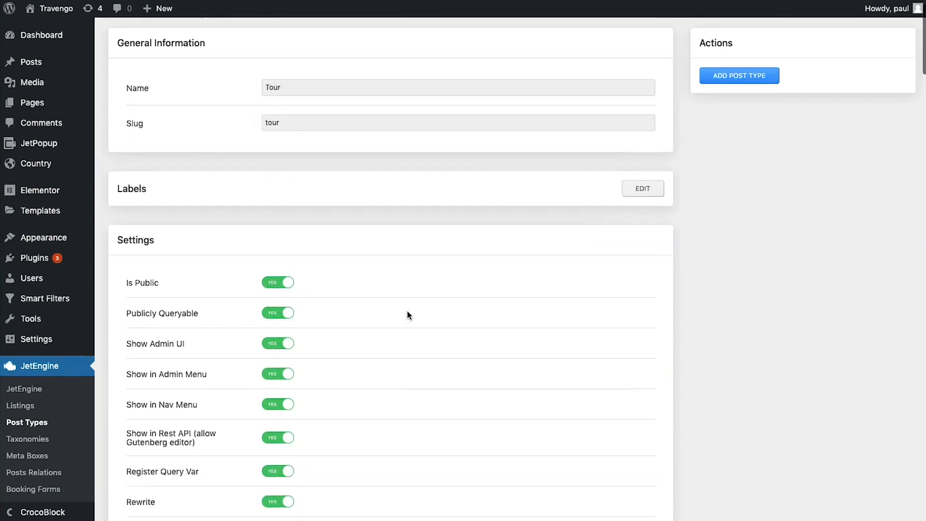
Save the Tour post type and go to JetEngine's Posts Relations list
click(751, 103)
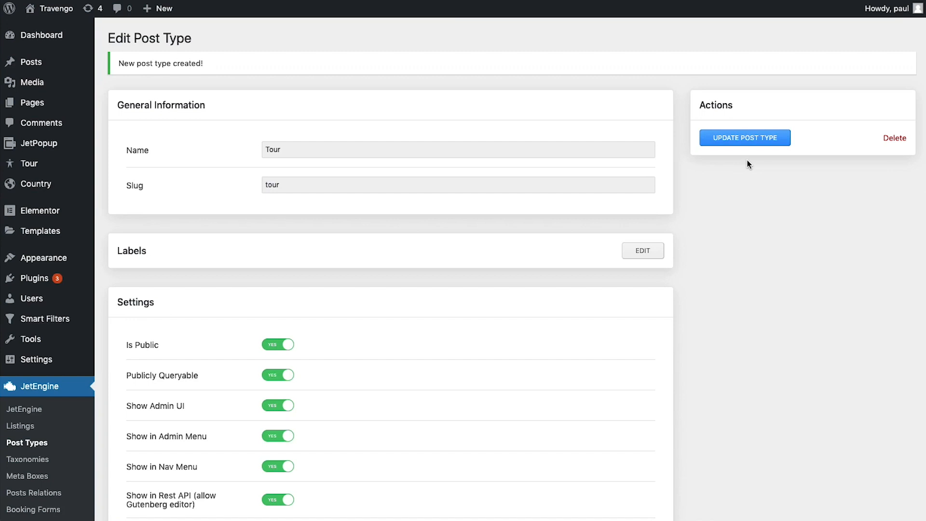
click(61, 497)
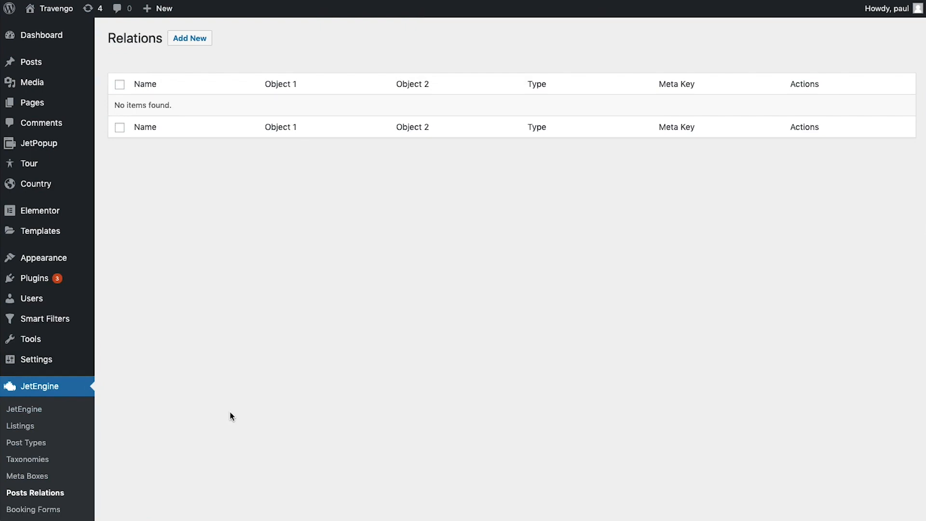
Create a One to many 'Country Tours' relation with Country as parent and Tour as child
click(190, 40)
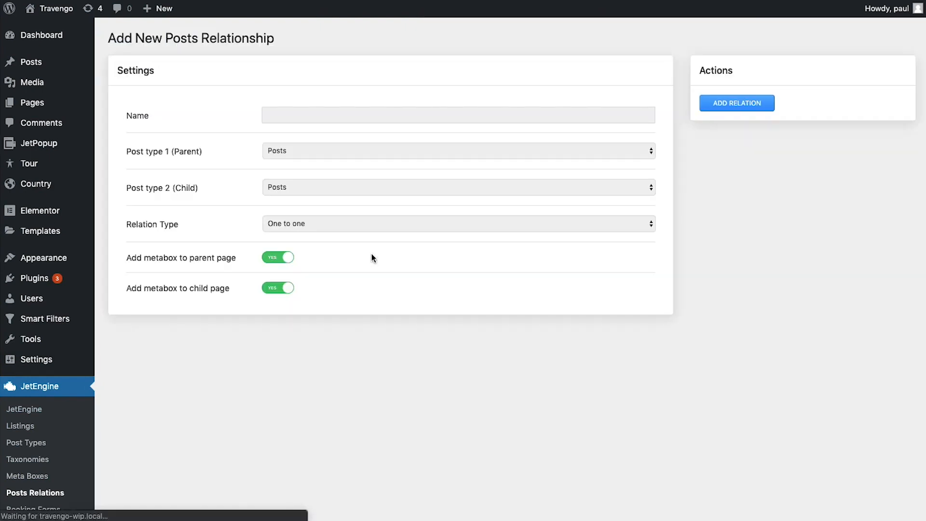
click(320, 116)
text(Country )
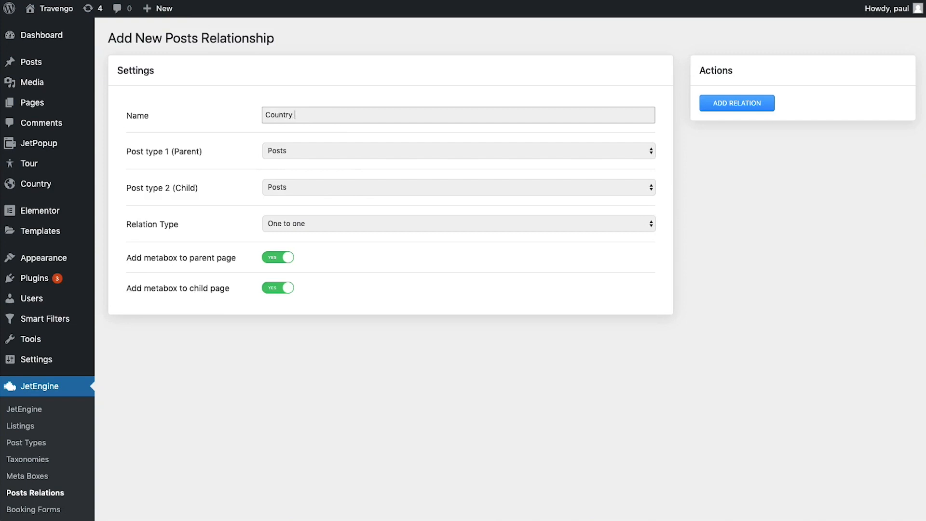
text(Tours)
click(318, 151)
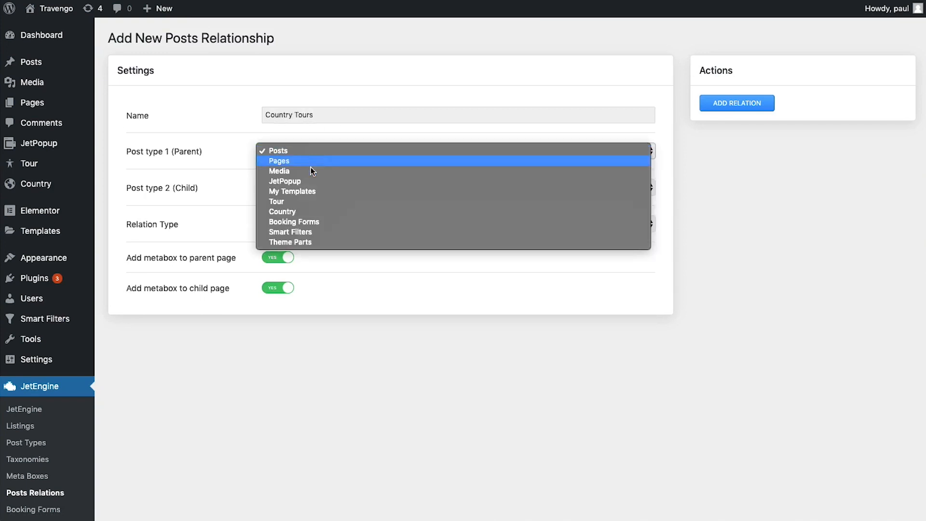
click(300, 212)
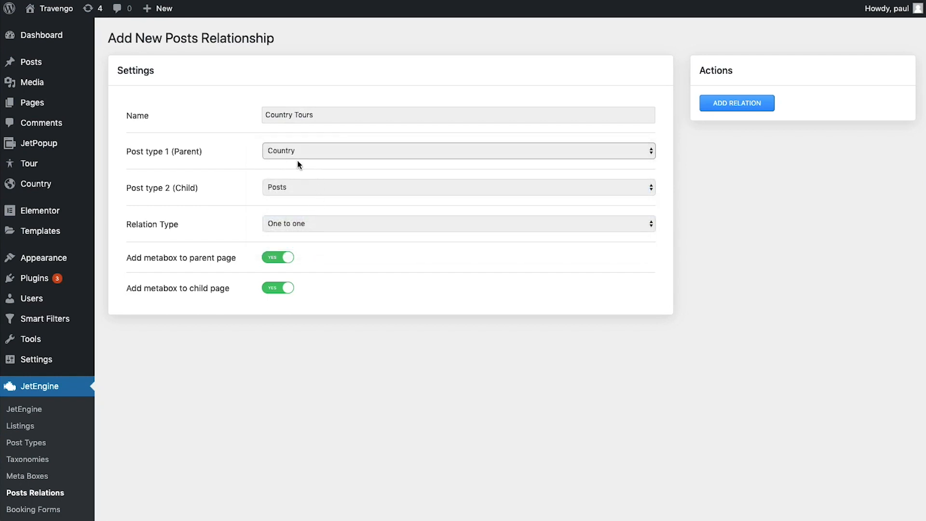
click(311, 189)
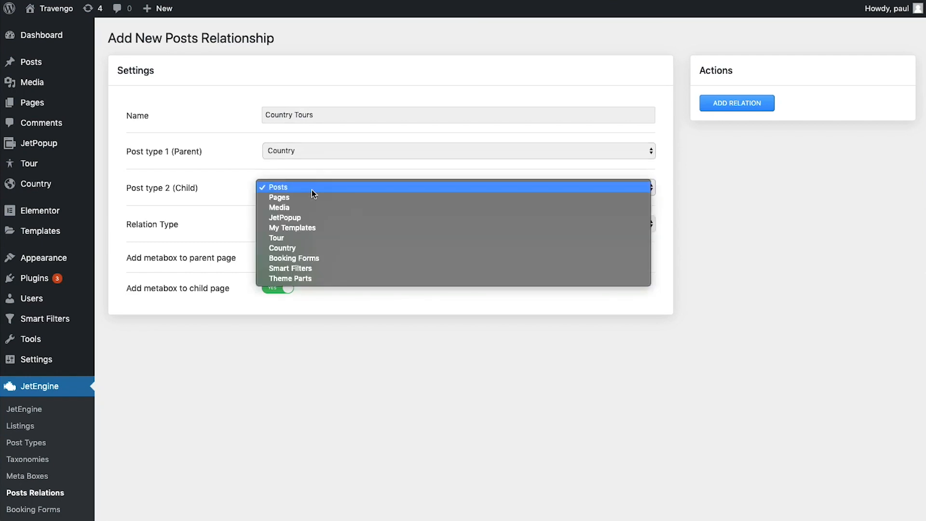
click(297, 238)
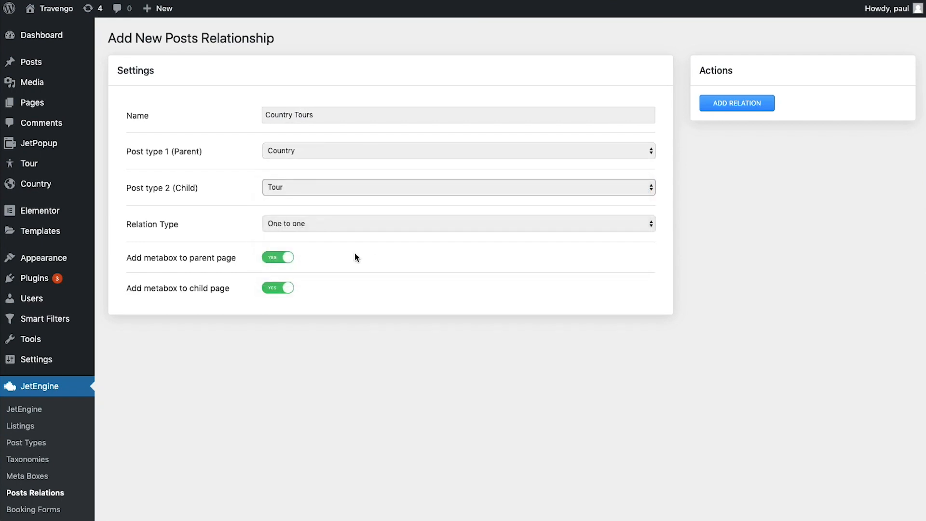
click(337, 226)
click(336, 231)
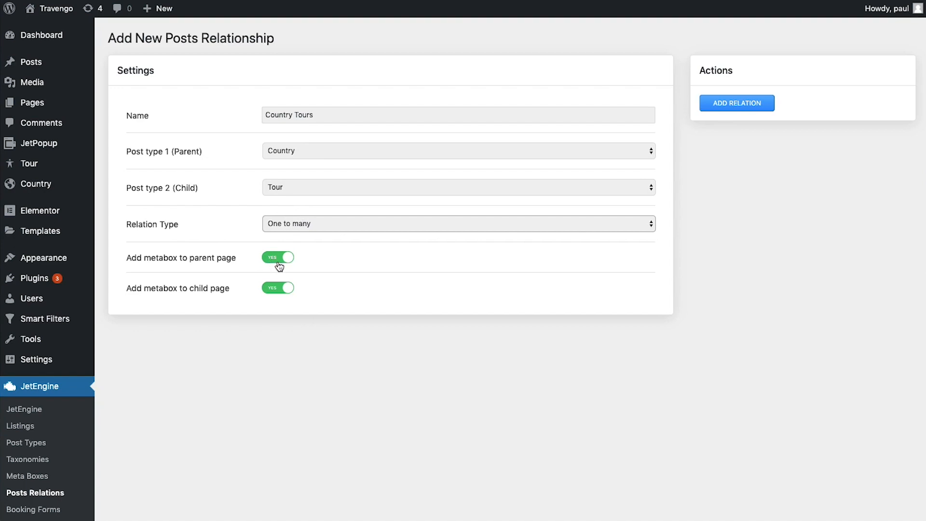
click(735, 109)
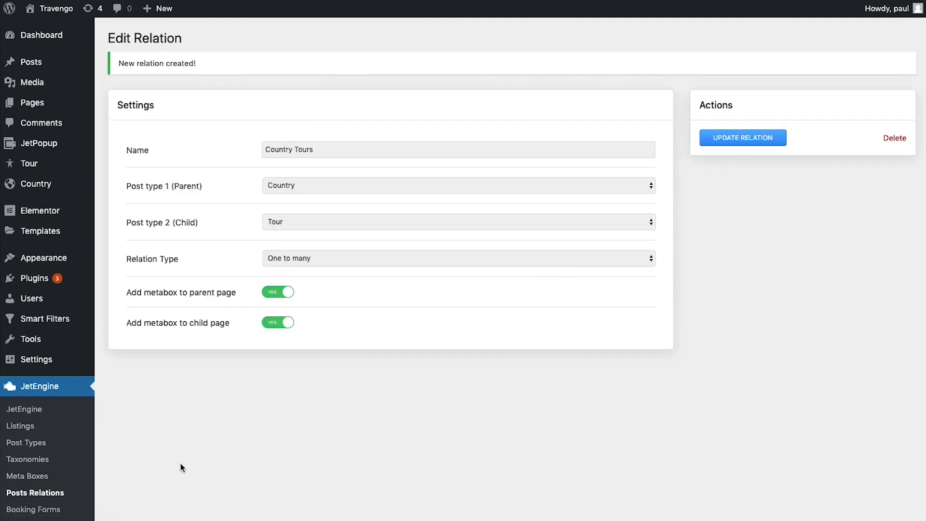
Select the Country Tours relation's meta key, then go to the Post Types list
click(62, 492)
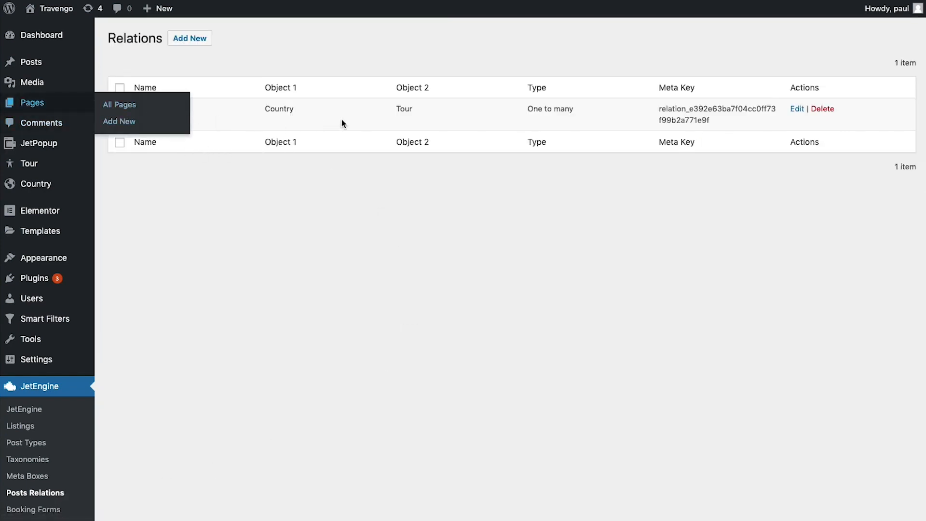
drag(719, 122, 649, 112)
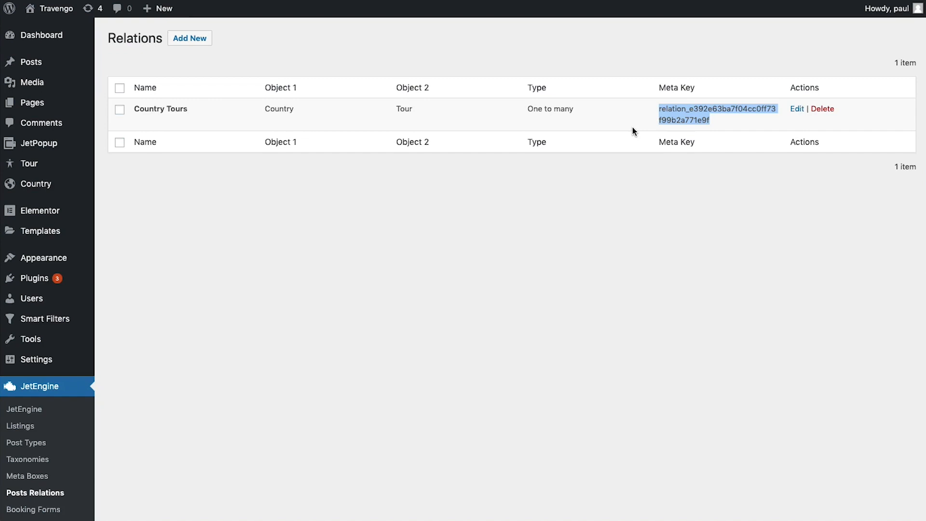
click(47, 444)
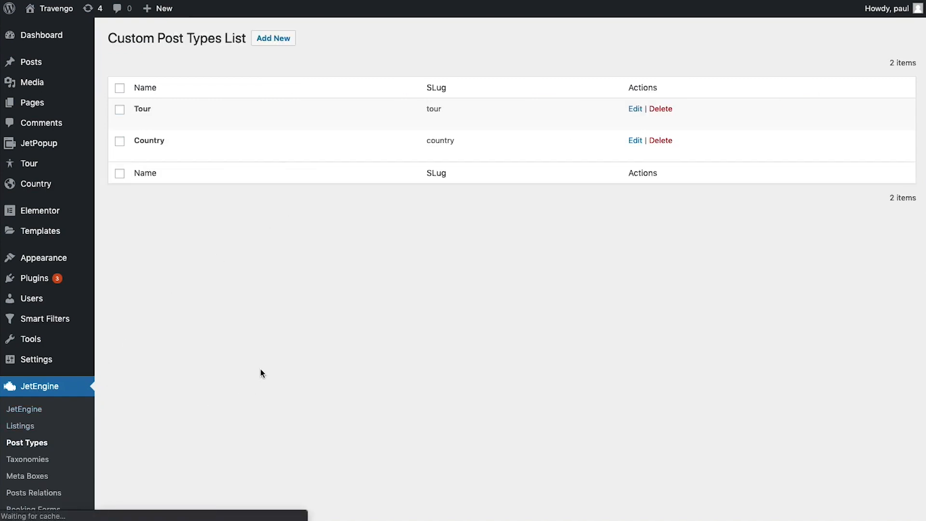
Start a new post type named 'Booking Order' with slug booking-order
click(282, 38)
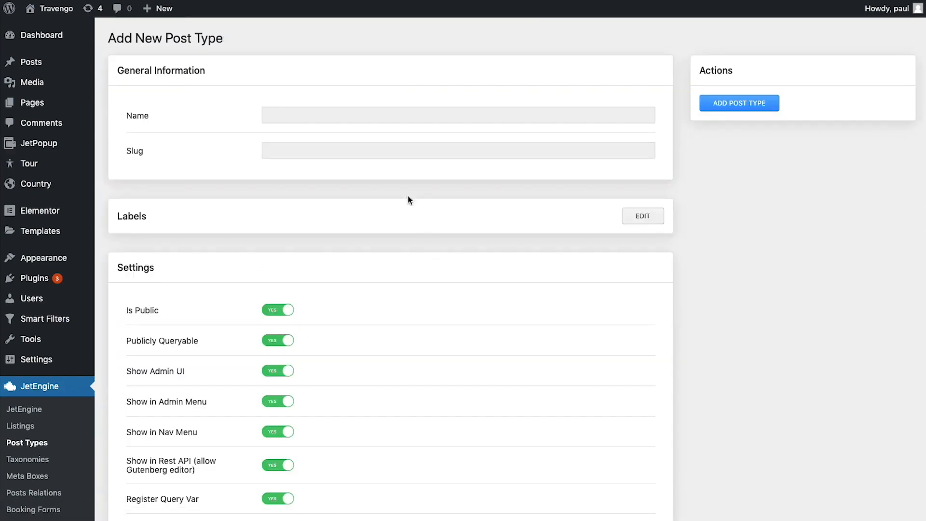
click(331, 115)
text(Booking Order)
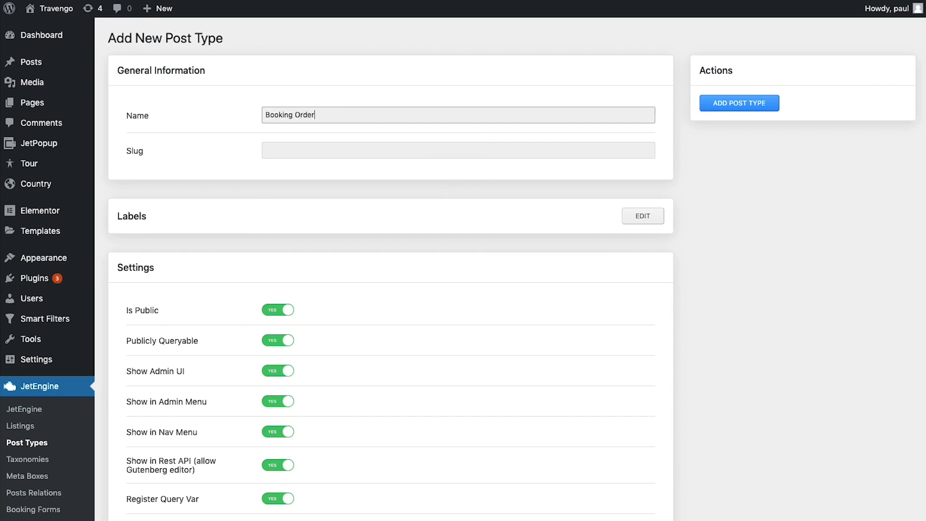
key(Tab)
text(booking0or)
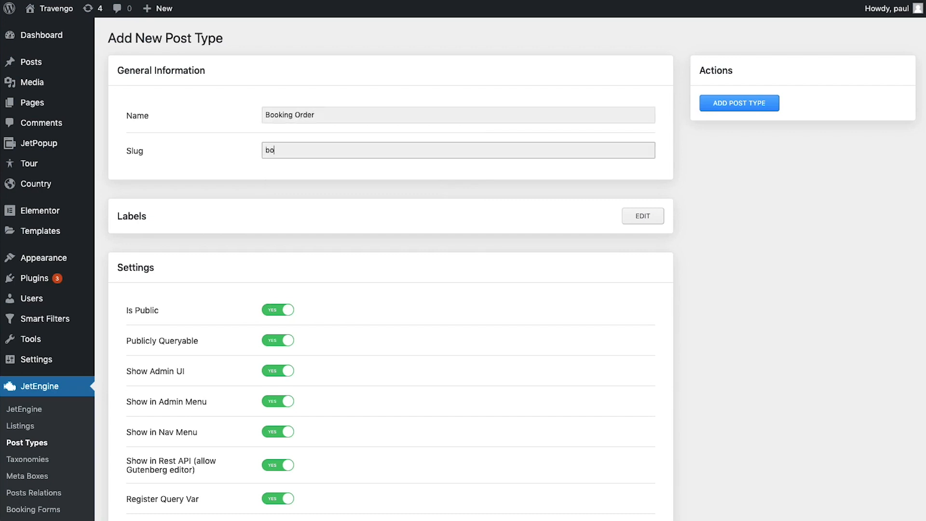
key(BackSpace)
key(BackSpace)
key(BackSpace)
text(-order)
Turn off publicly queryable, show in nav menus, query var and rewrite for the post type
click(292, 340)
scroll(434, 332, down, 4)
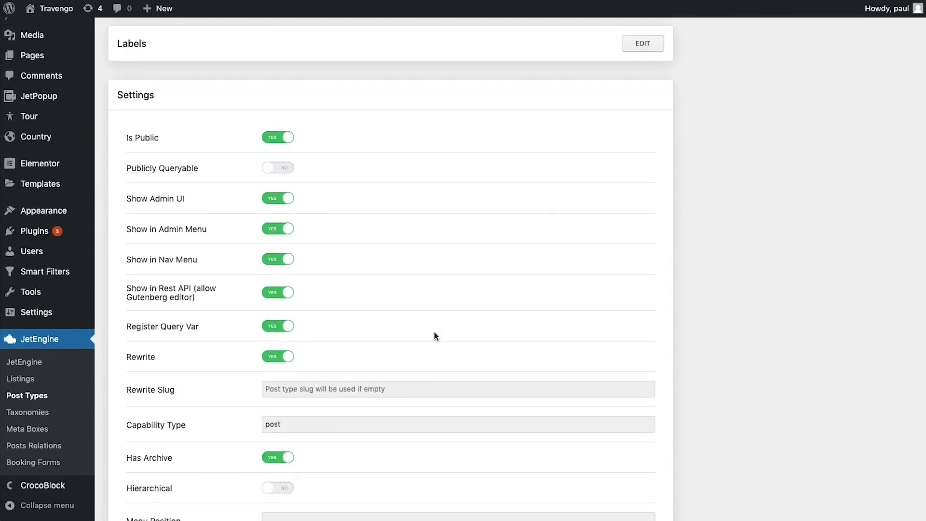
click(280, 260)
click(286, 327)
click(276, 359)
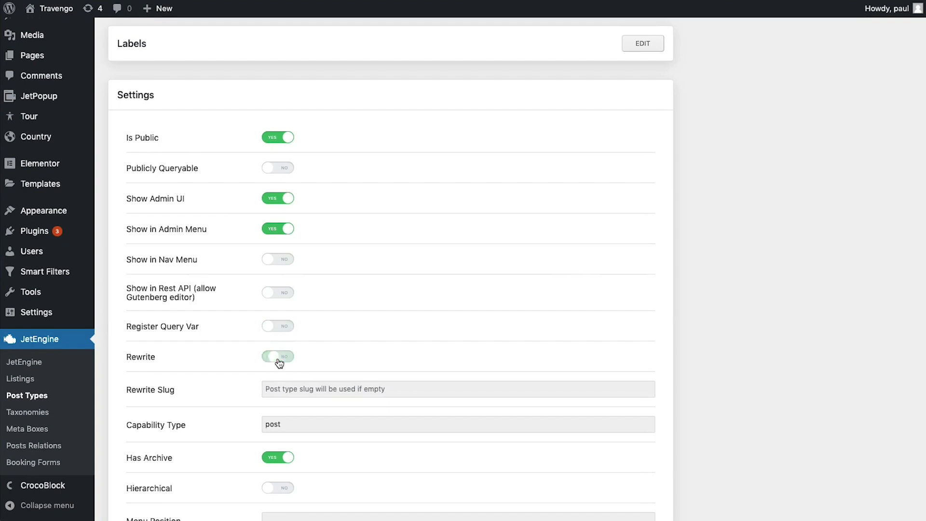
Set the rewrite slug to booking-order and switch Has Archive off
click(328, 388)
text(booking-r)
key(BackSpace)
text(order)
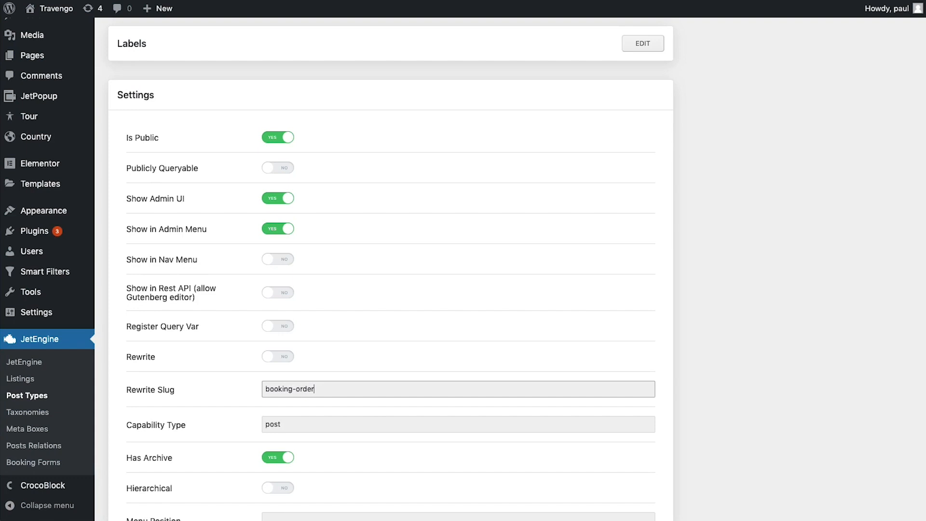
scroll(317, 327, down, 4)
click(279, 302)
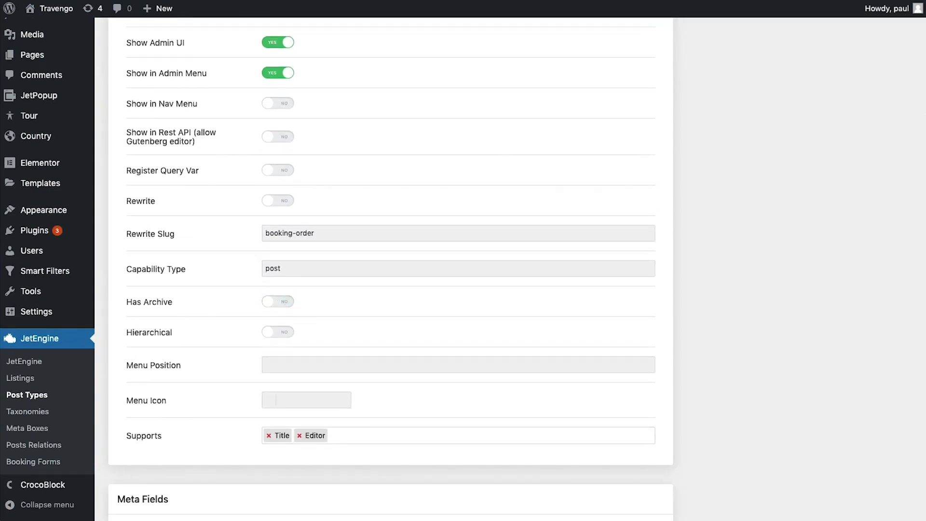
Choose the dashicons-cart menu icon and remove Editor so only Title is supported
click(312, 404)
text(da)
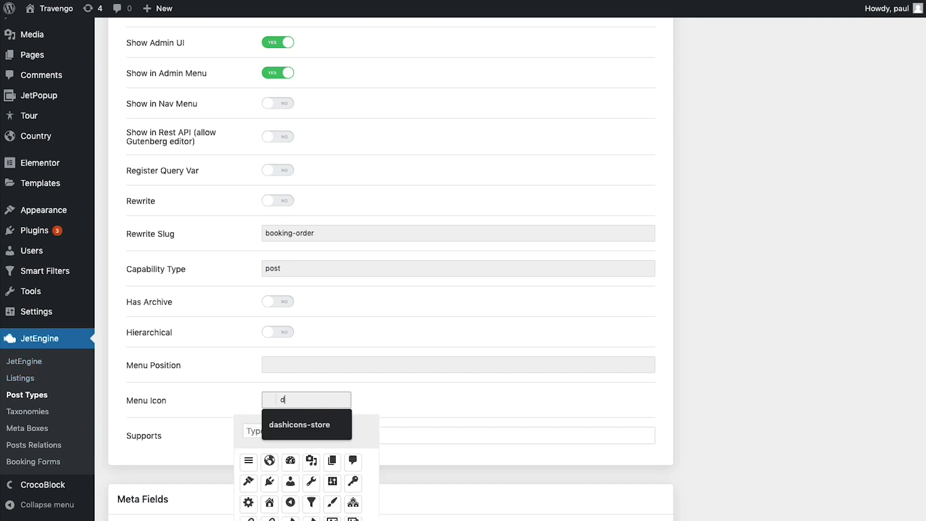
key(BackSpace)
key(BackSpace)
text(cart)
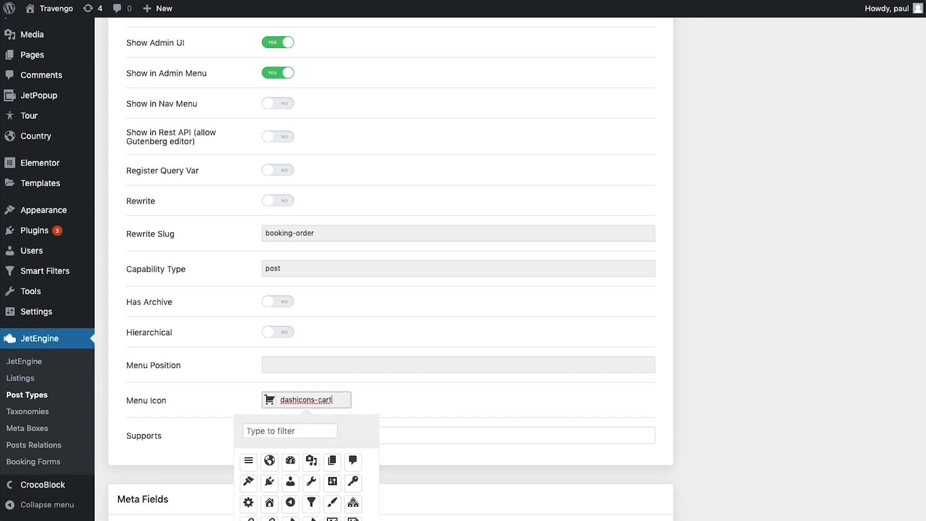
click(377, 399)
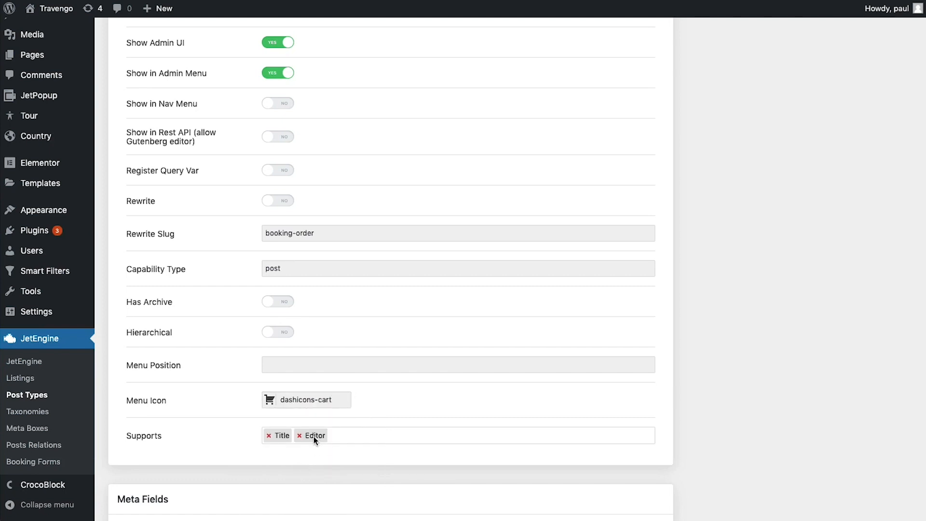
click(300, 435)
click(361, 455)
scroll(356, 447, down, 5)
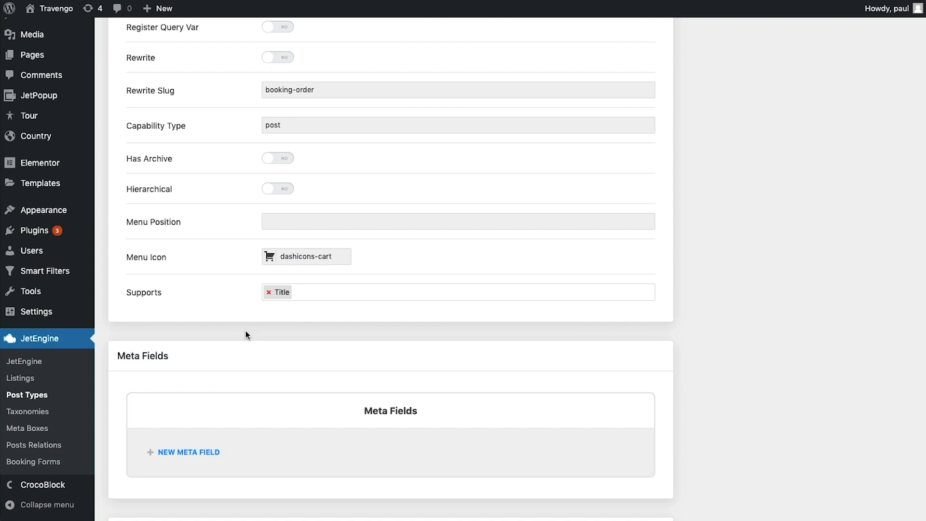
Add the Name and Phone meta fields, plus Number of persons with ID _number_of_persons
scroll(245, 335, down, 2)
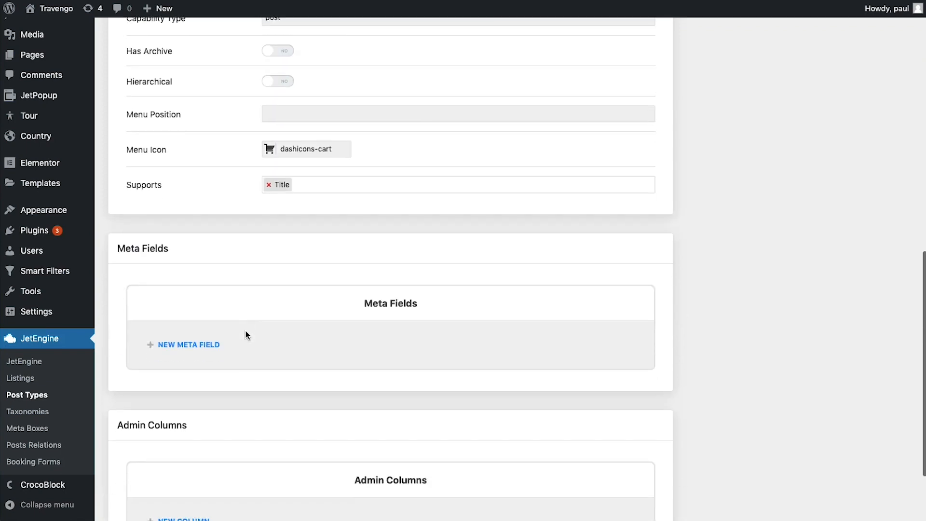
click(188, 343)
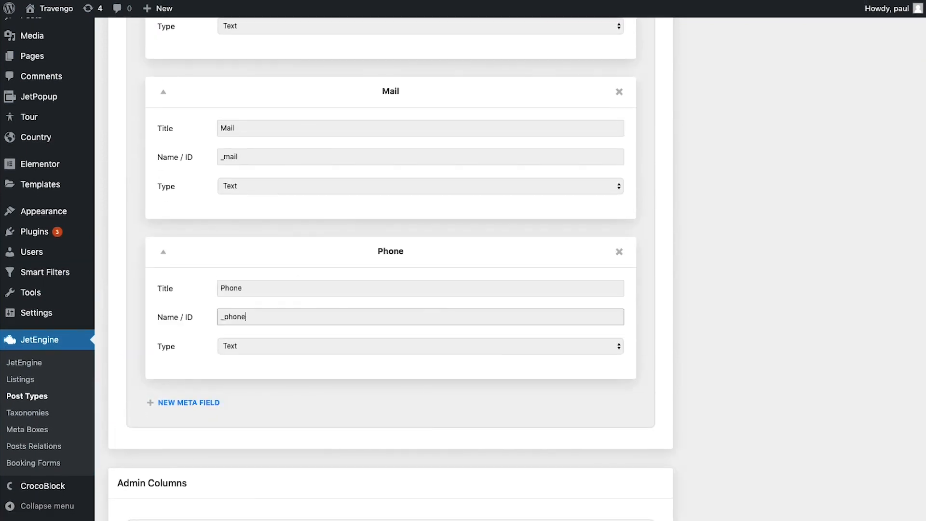
click(176, 402)
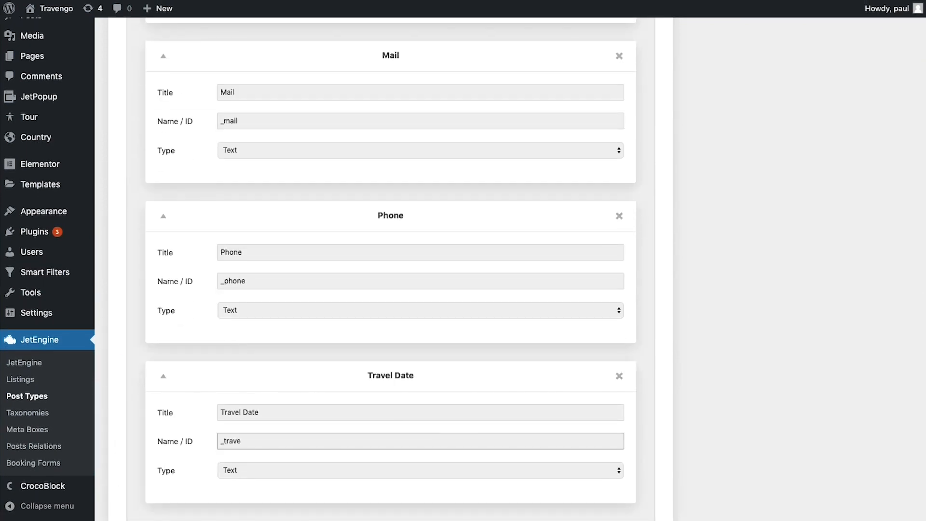
scroll(390, 269, down, 4)
click(188, 338)
click(281, 381)
text(Number of persons)
key(Tab)
text(_number_of_persons)
Add Tour Price and Tour Name (_tour_name) meta fields
click(188, 496)
scroll(281, 386, down, 5)
click(281, 298)
click(188, 412)
click(235, 351)
text(Tour Name)
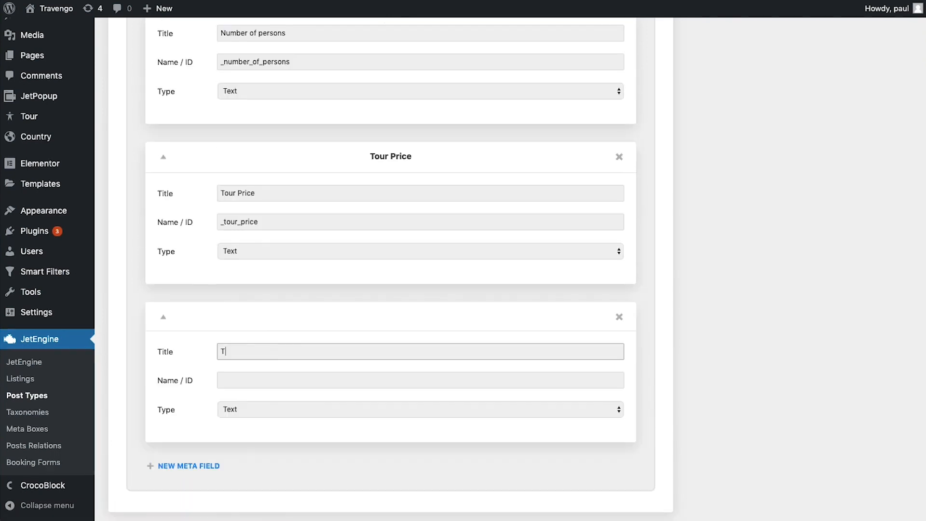
key(Tab)
text(_tour_name)
click(188, 465)
scroll(193, 458, down, 4)
Add a Selected Tour meta field (_tour_id) of type Posts, limited to Tour posts
click(235, 281)
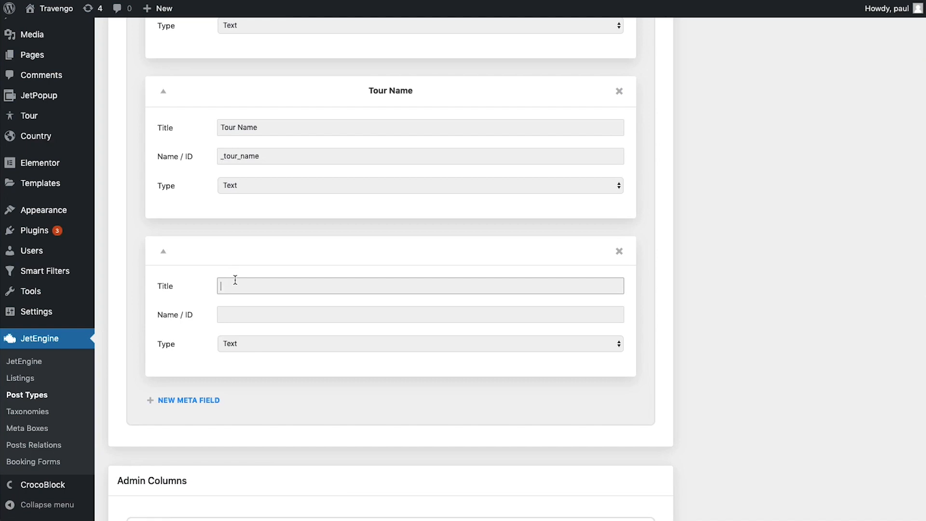
text(Selected Tour)
click(269, 314)
text(_tour_id)
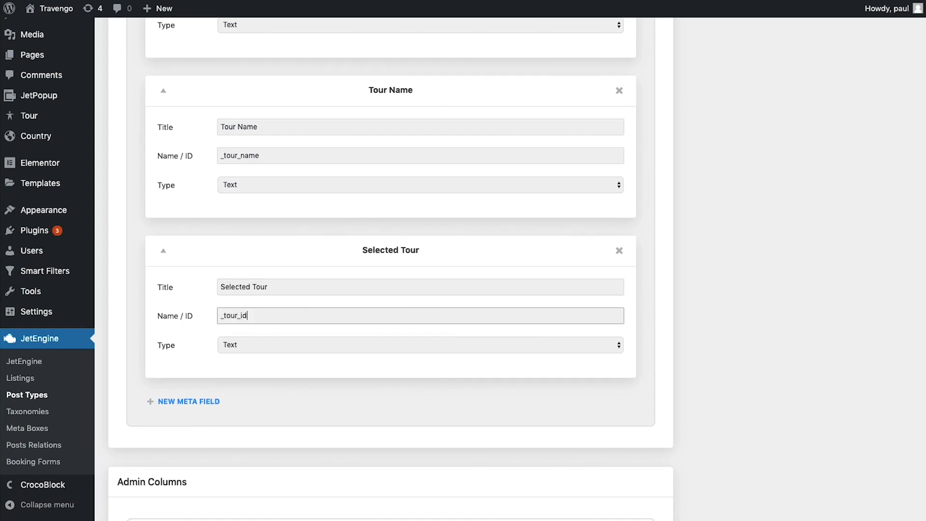
scroll(255, 330, down, 2)
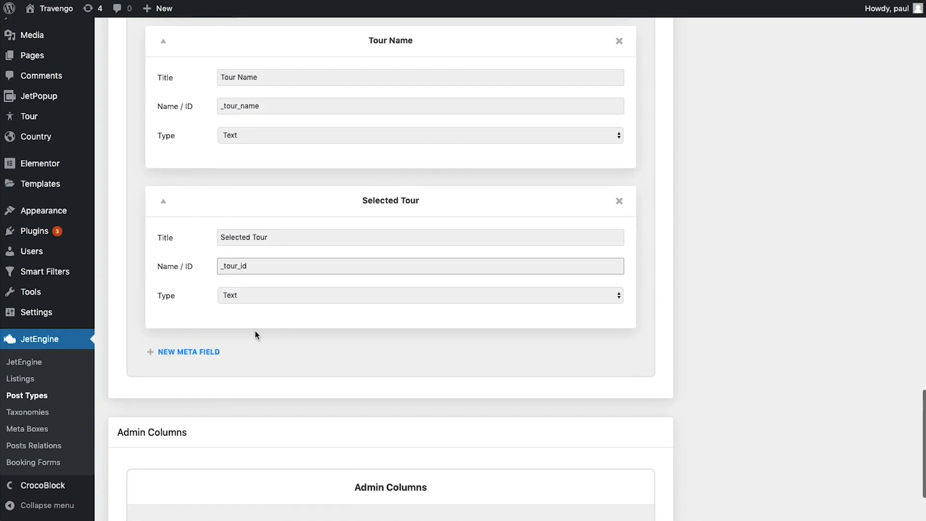
click(258, 293)
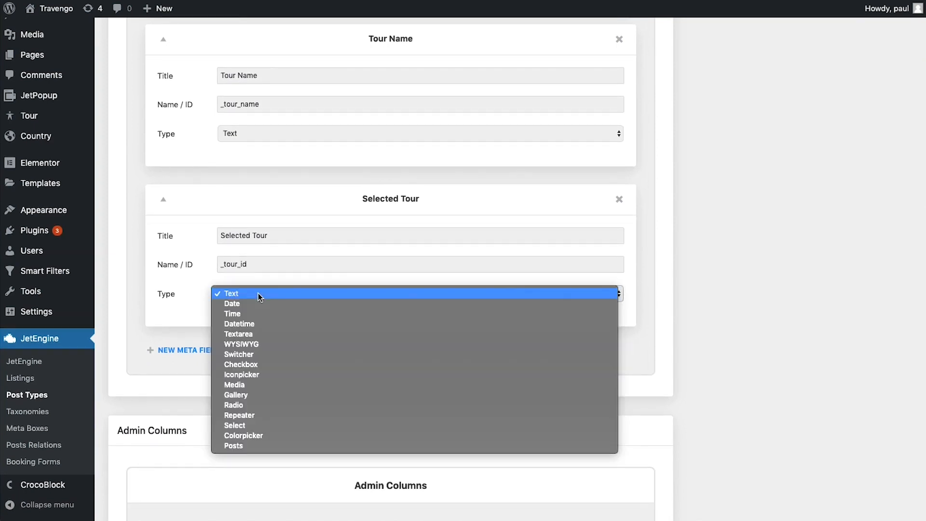
click(246, 445)
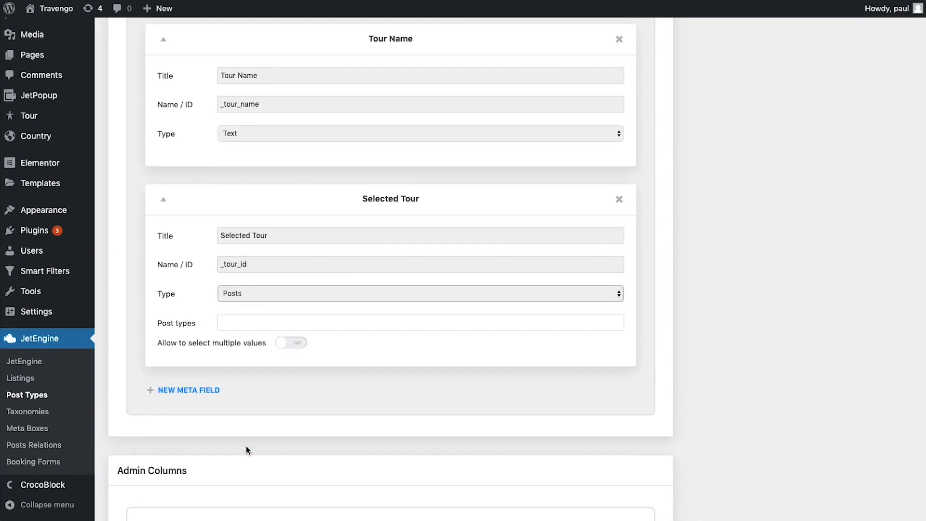
click(250, 323)
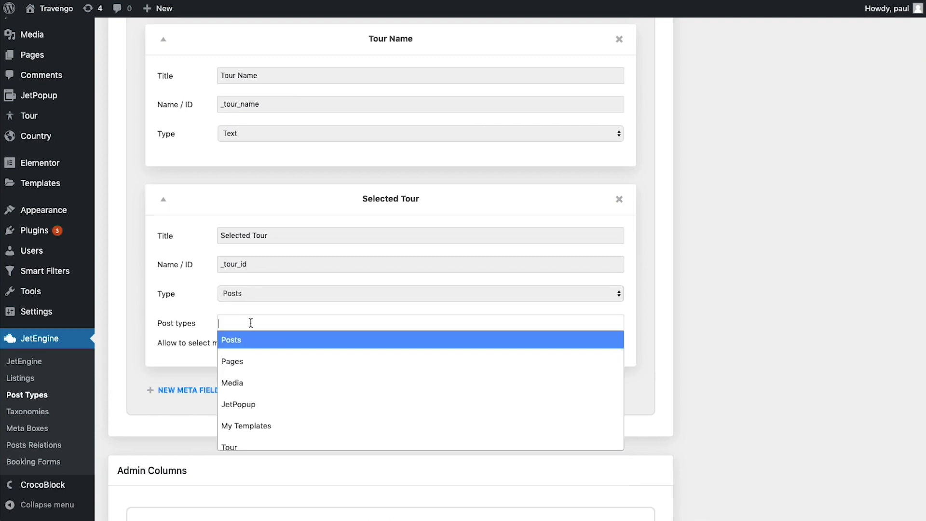
text(tou)
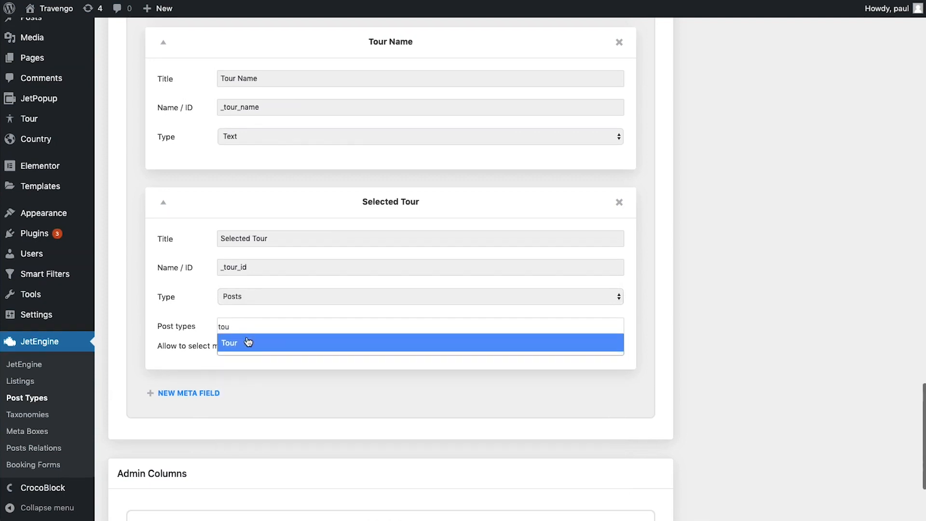
click(246, 343)
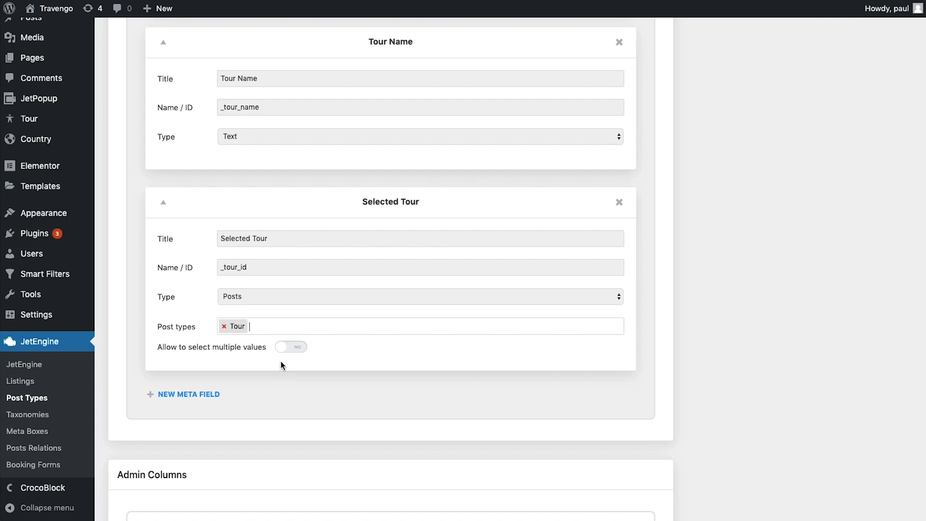
scroll(282, 365, down, 5)
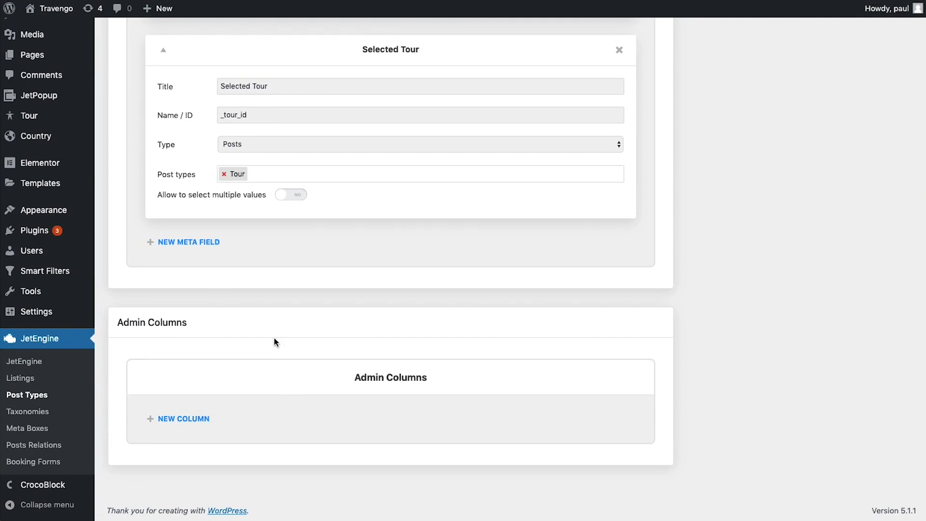
Add a Name admin column showing the _name meta field
click(210, 418)
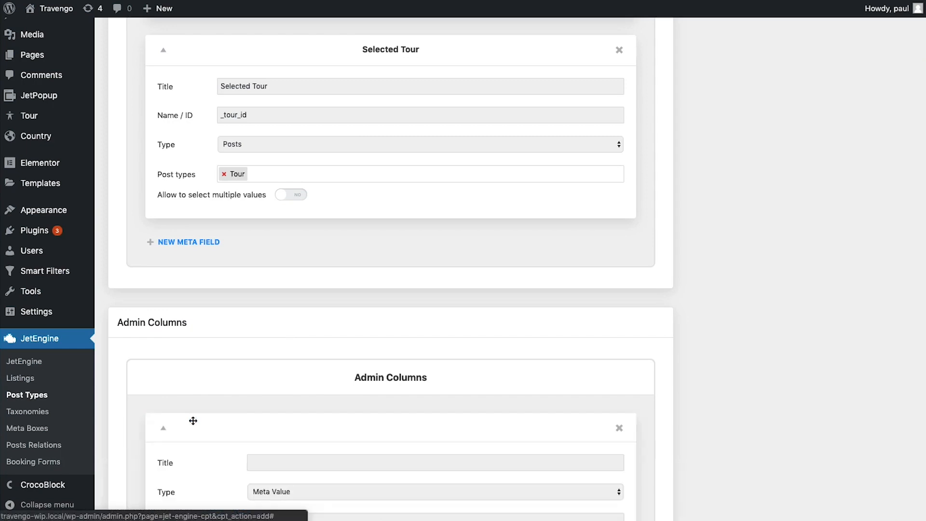
scroll(298, 378, down, 1)
scroll(298, 378, down, 3)
click(285, 289)
text(Name)
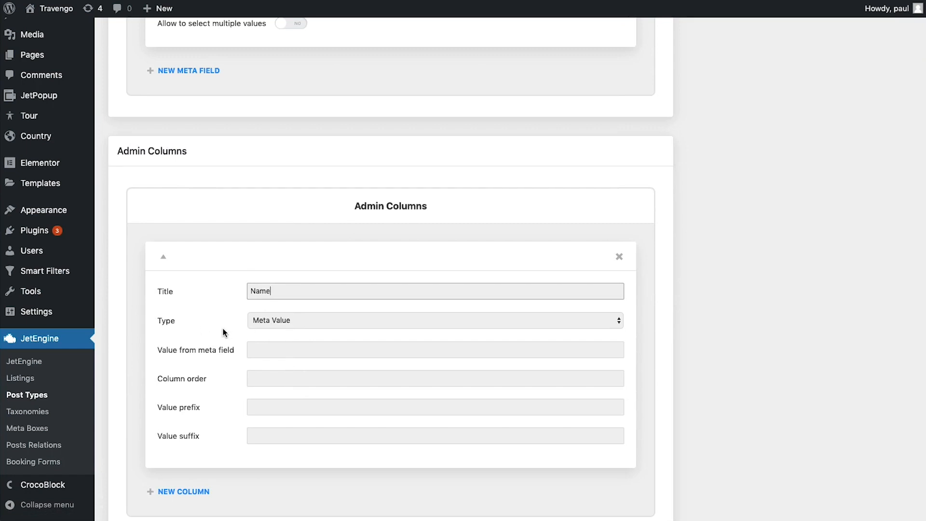
click(283, 349)
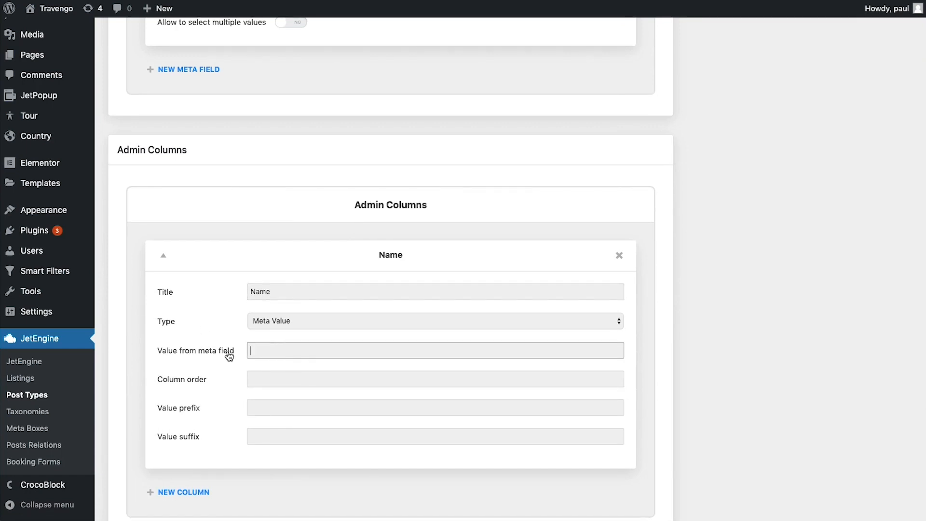
text(_name)
scroll(343, 258, up, 7)
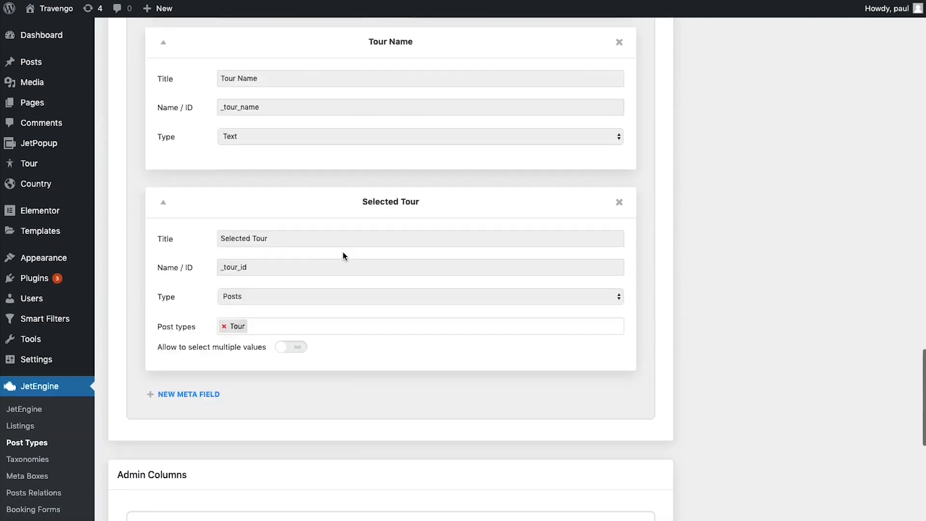
scroll(344, 256, up, 20)
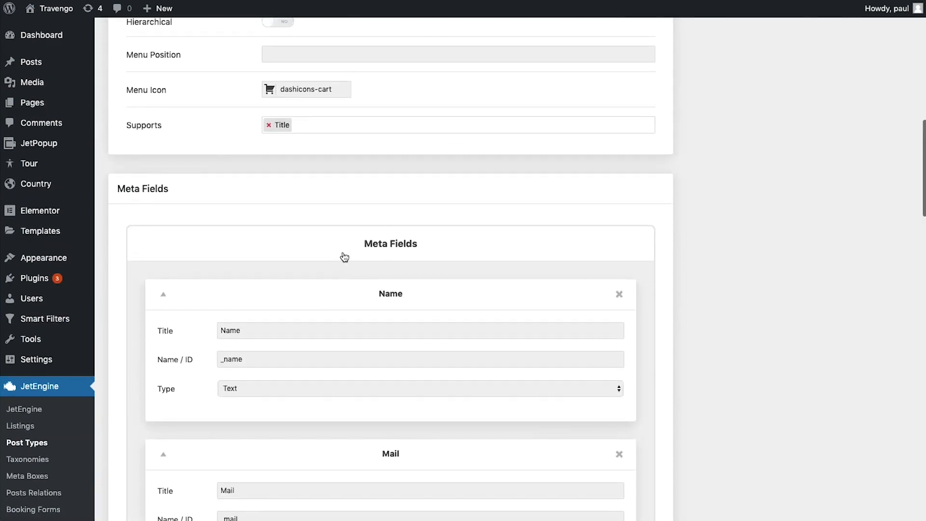
drag(219, 363, 267, 363)
click(268, 363)
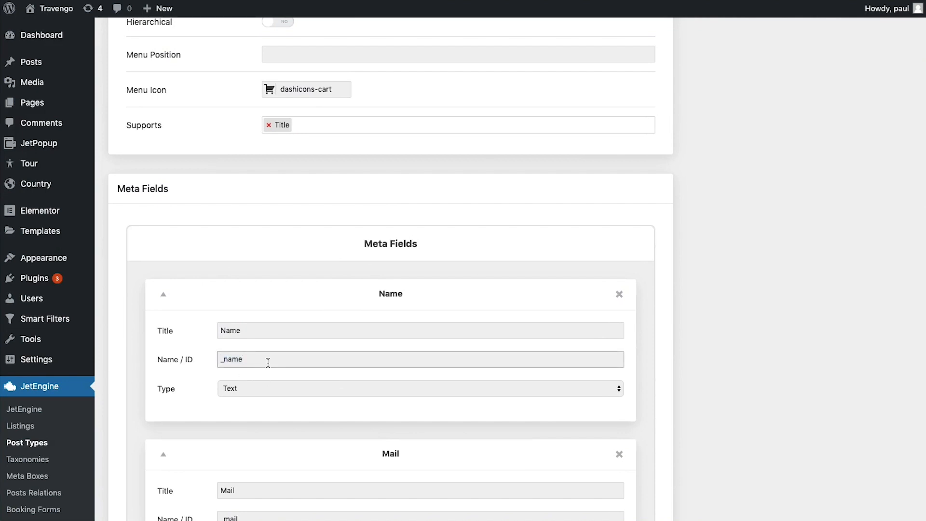
scroll(268, 364, down, 15)
scroll(269, 366, down, 10)
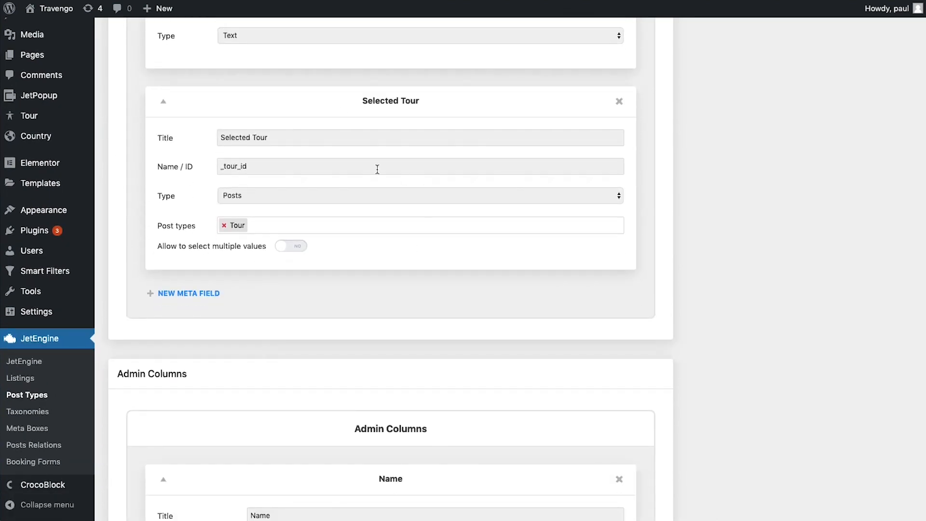
scroll(401, 260, down, 6)
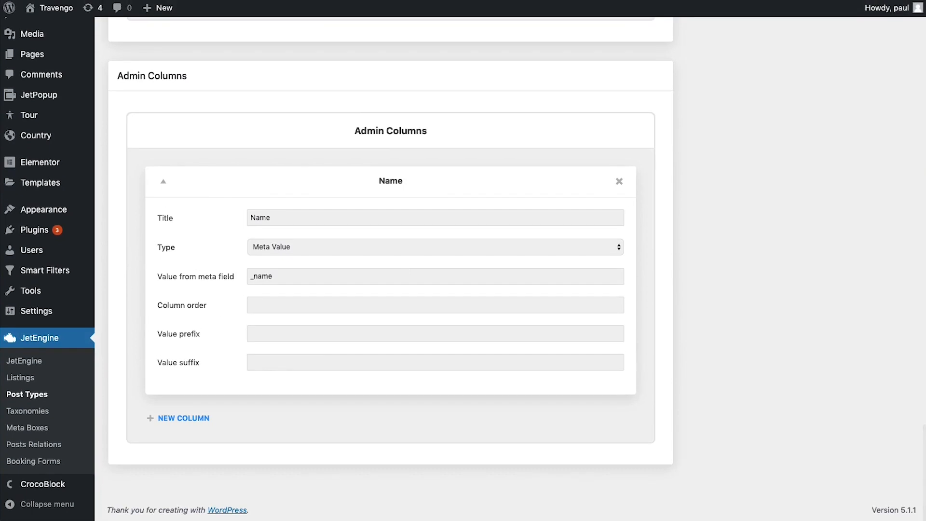
Add Mail (_mail), Phone and Travel Date (_travel_date) admin columns
click(184, 418)
click(268, 380)
text(Mail)
click(269, 326)
text(_mail)
click(184, 469)
click(269, 215)
text(Phone)
click(184, 424)
click(269, 248)
text(Travel Date)
click(269, 308)
text(_travel_date)
Add a Number of persons column (_number_of_persons) with the value suffix Persons
click(184, 449)
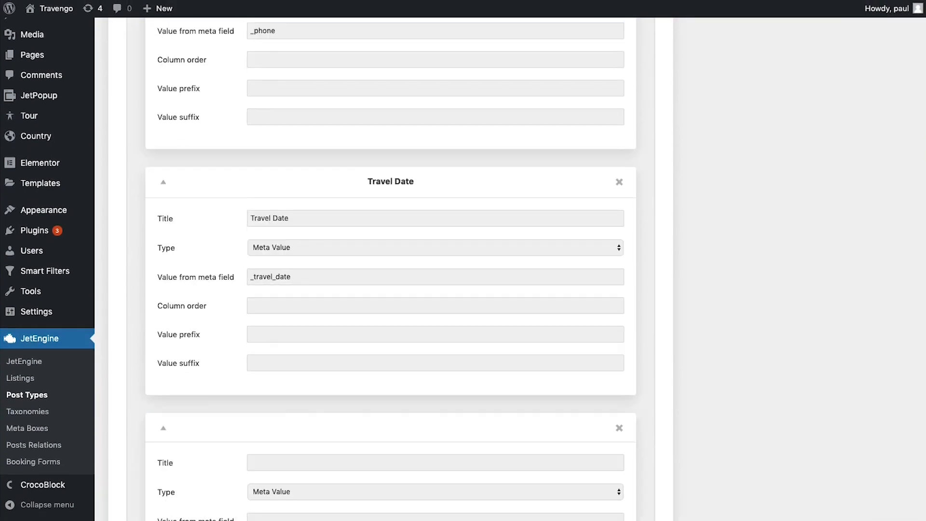
click(268, 305)
text(Number of persons)
click(260, 363)
text(_number_of_persons)
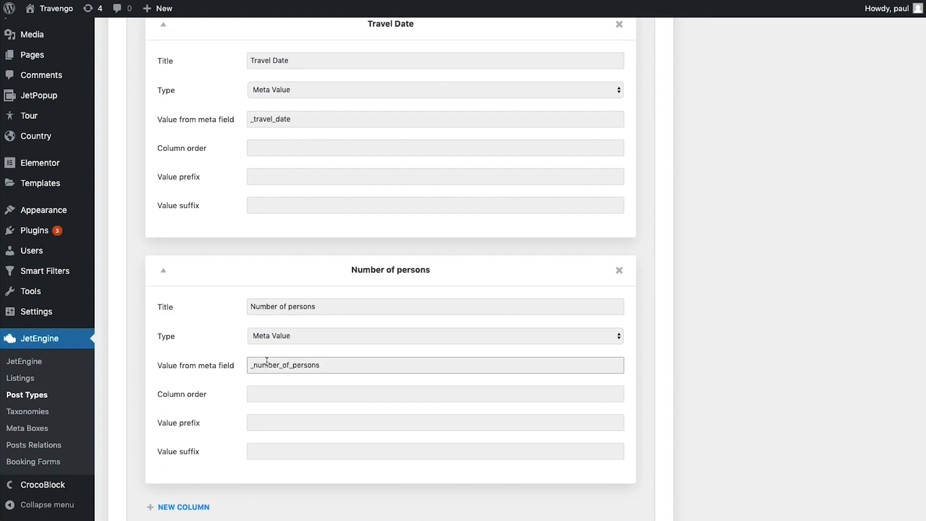
scroll(246, 348, down, 2)
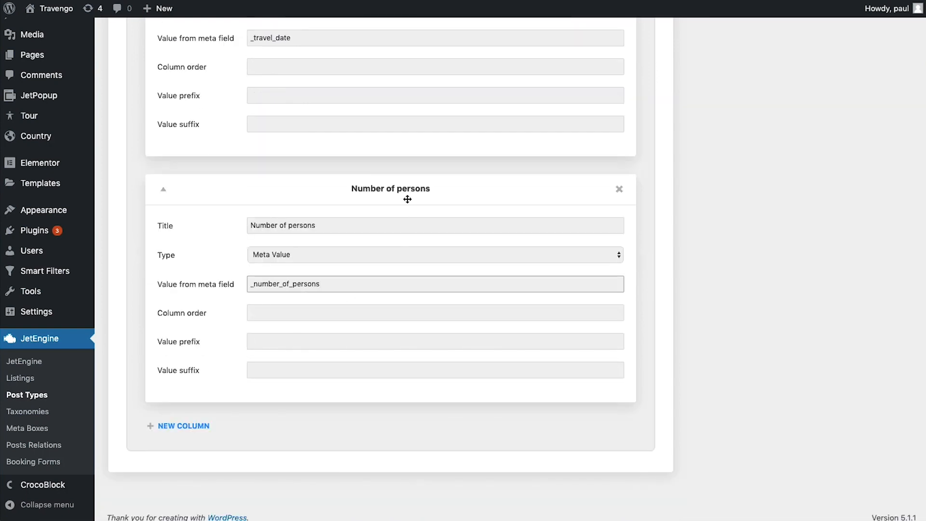
click(310, 367)
text(Persons)
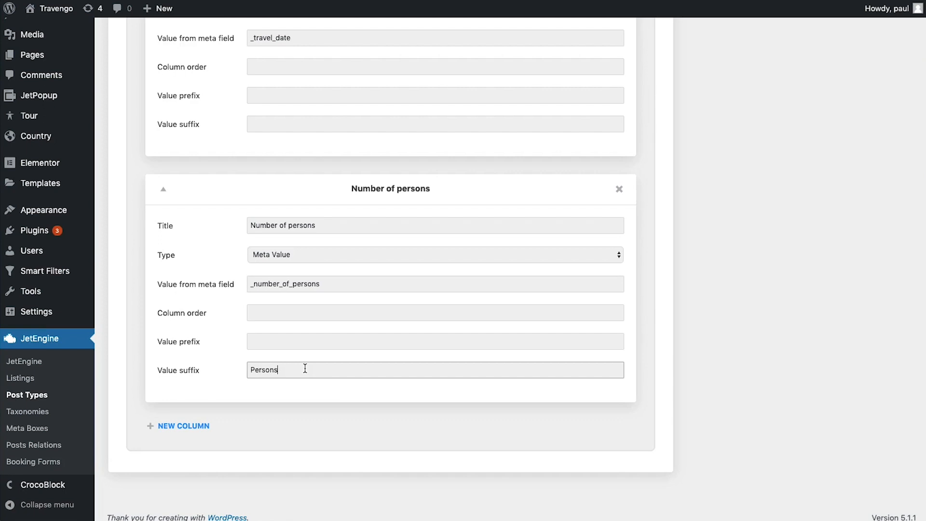
Add a Tour Name admin column showing _tour_name
click(193, 424)
scroll(274, 386, down, 5)
click(283, 239)
text(Tour Name)
click(285, 294)
text(_tour_name)
Add a Tour Price admin column showing _tour_price with a $ prefix
click(184, 418)
scroll(270, 337, down, 5)
click(283, 218)
text(Tour Price)
click(285, 278)
text(_tour_price)
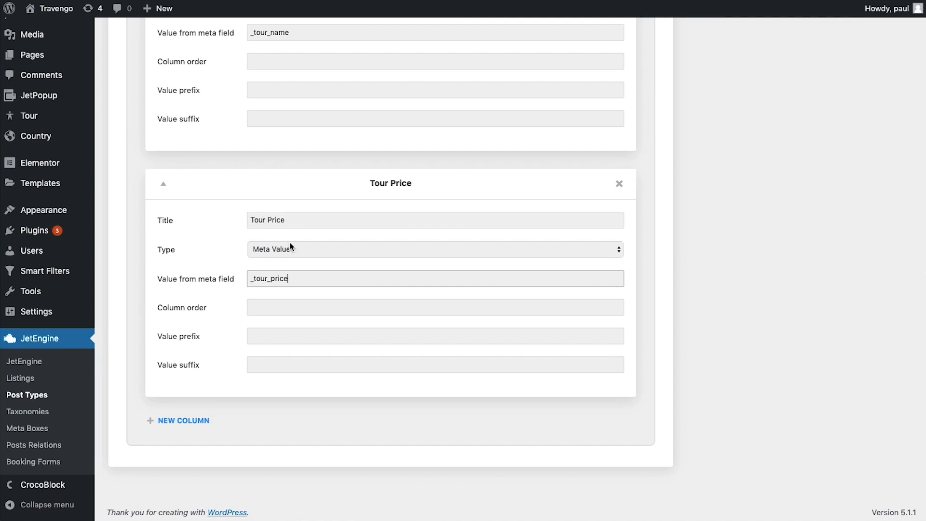
click(269, 339)
text($)
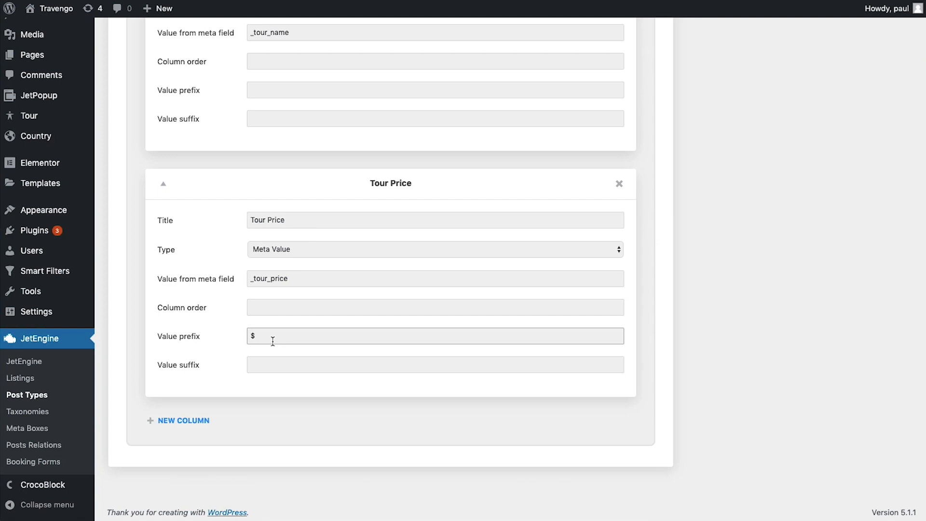
scroll(274, 340, up, 20)
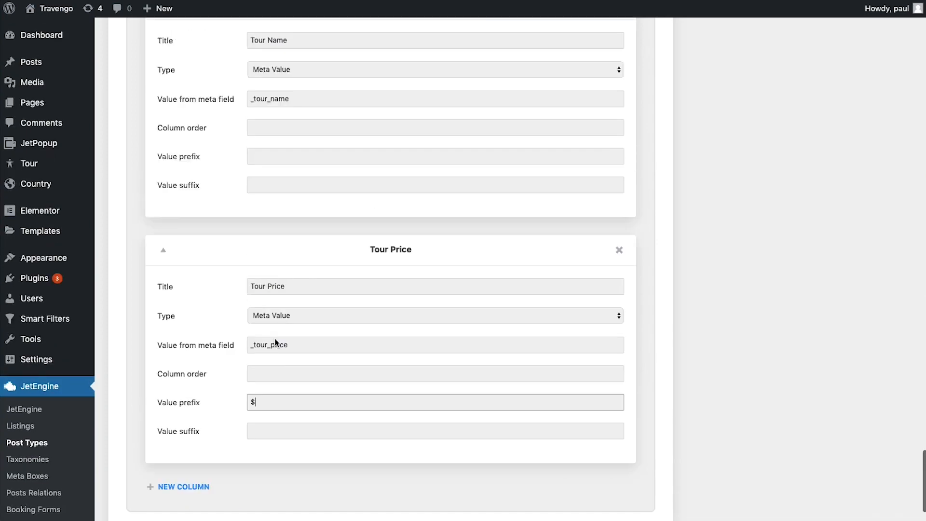
scroll(276, 340, up, 20)
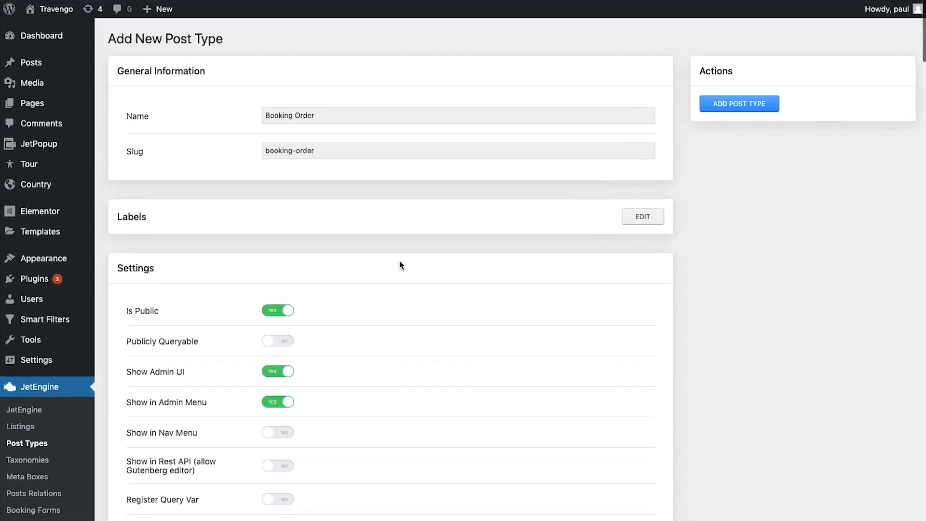
Save the Booking Order post type and view its empty posts list with Name through Tour Price columns
click(754, 104)
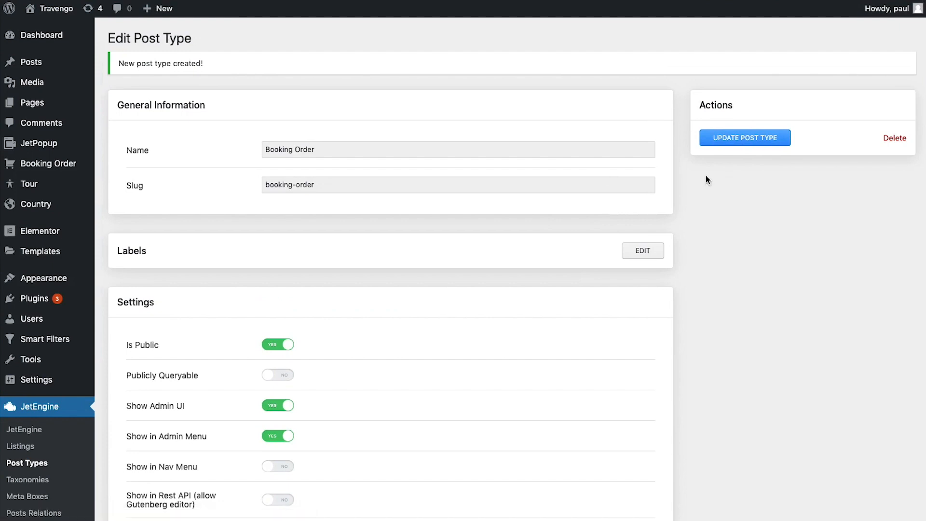
mouse_move(71, 175)
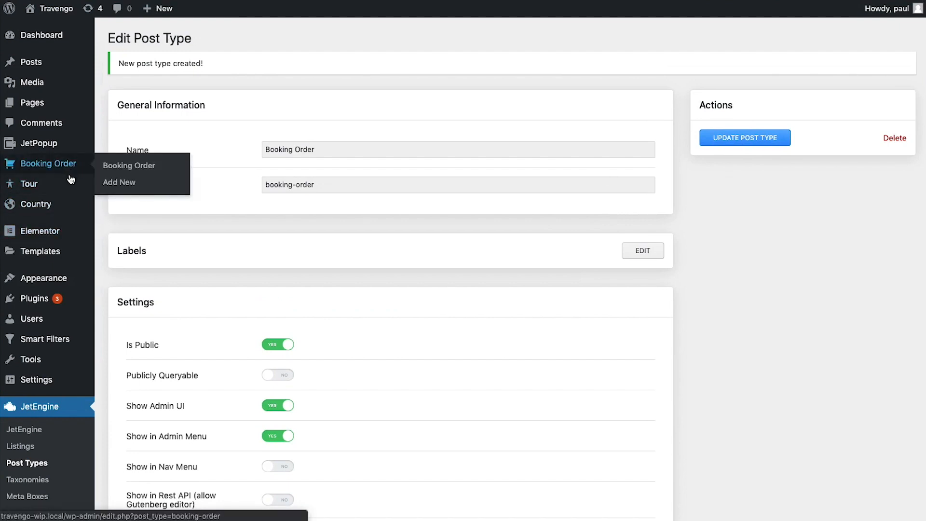
mouse_move(62, 206)
click(117, 168)
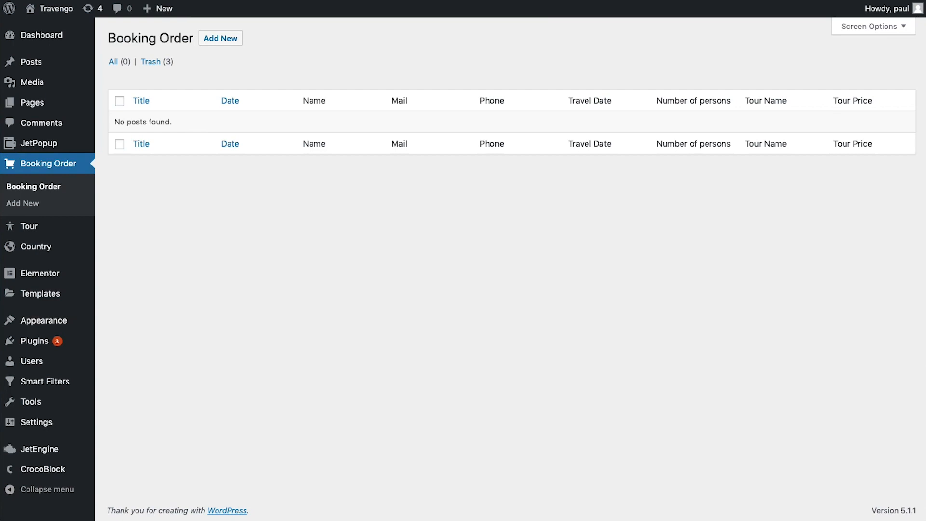
mouse_move(48, 456)
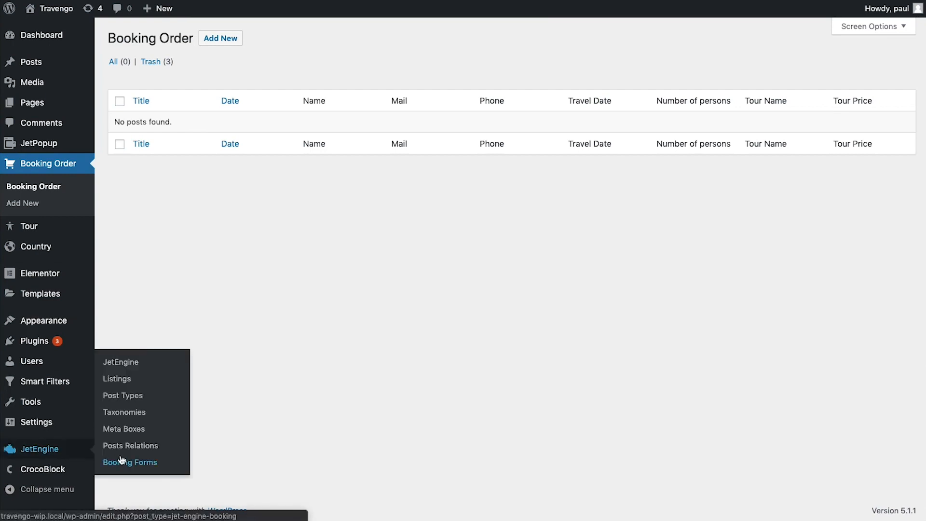
Create a new booking form titled 'booking form #1' and delete its default post_id and submit fields
click(143, 463)
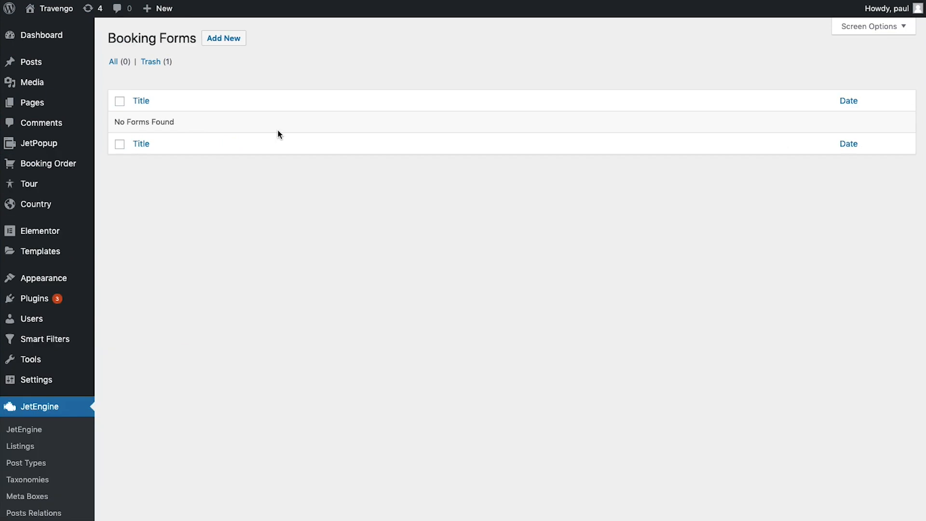
click(227, 39)
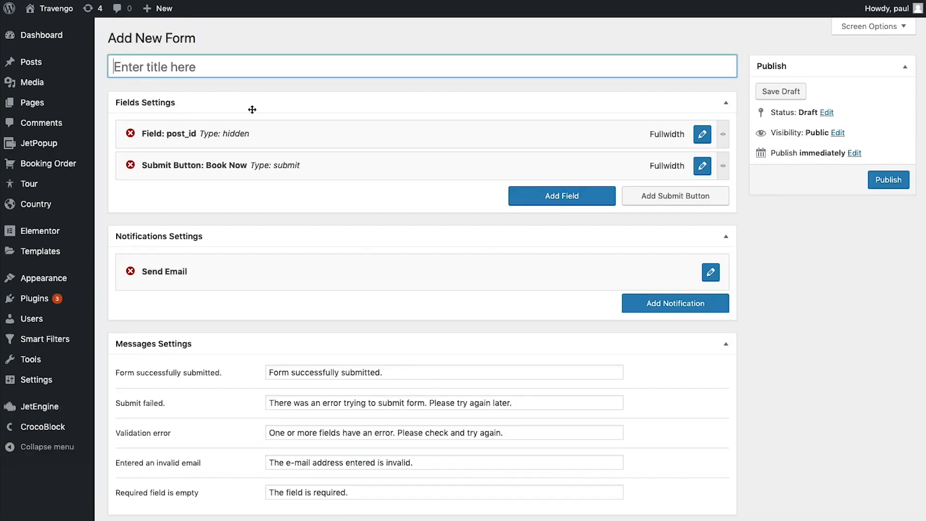
text(b)
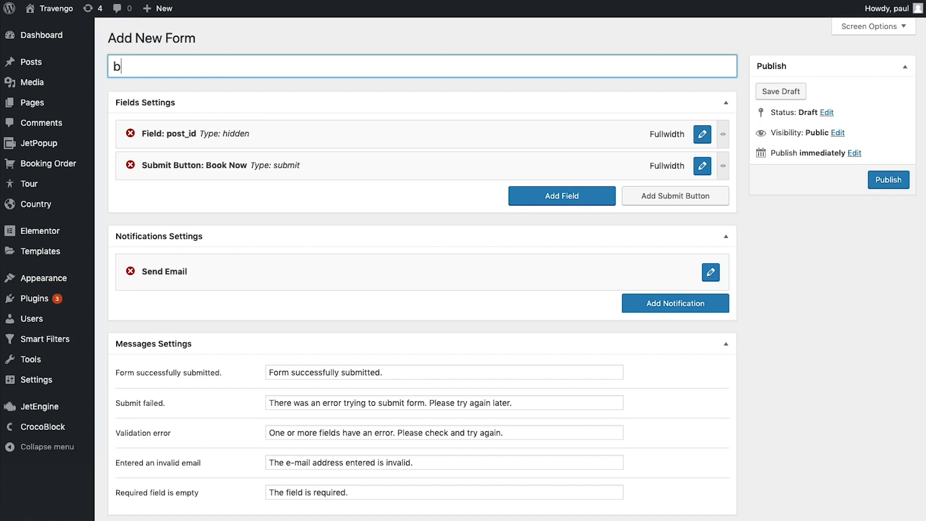
text(ooking form #1)
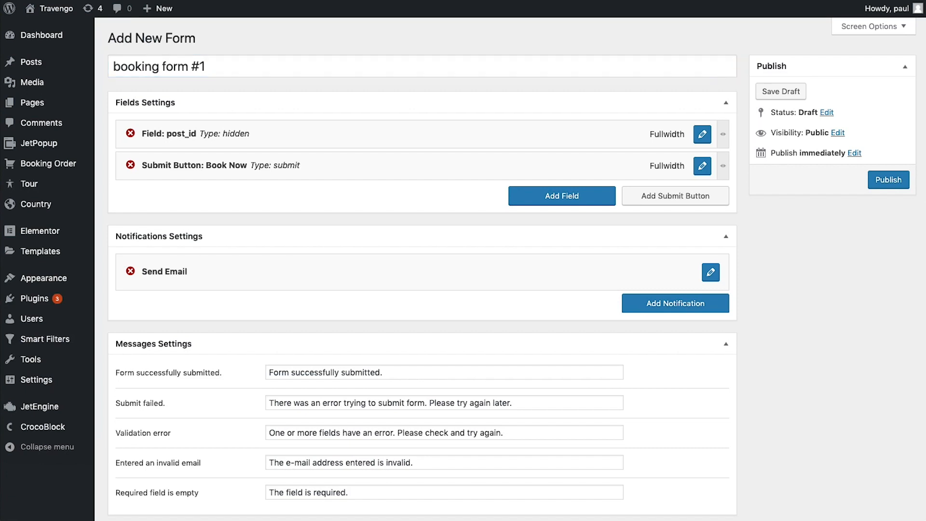
click(130, 135)
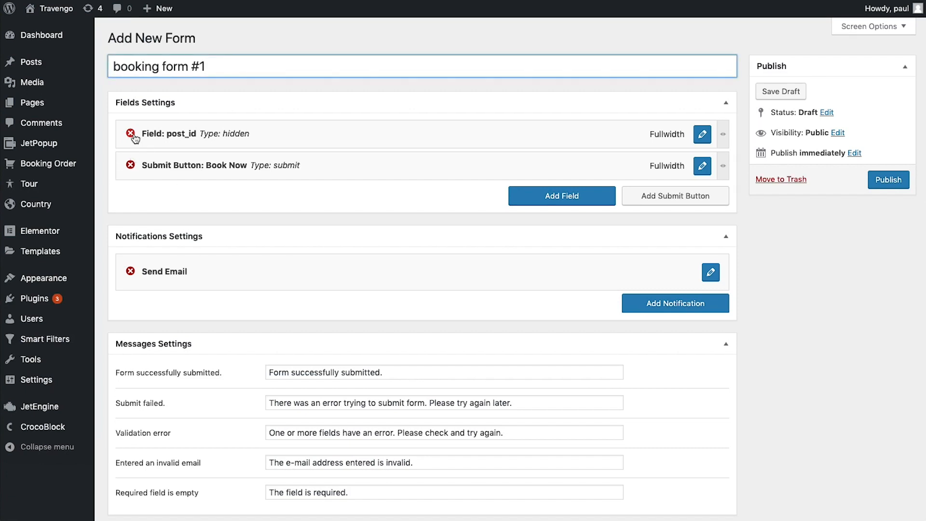
click(571, 58)
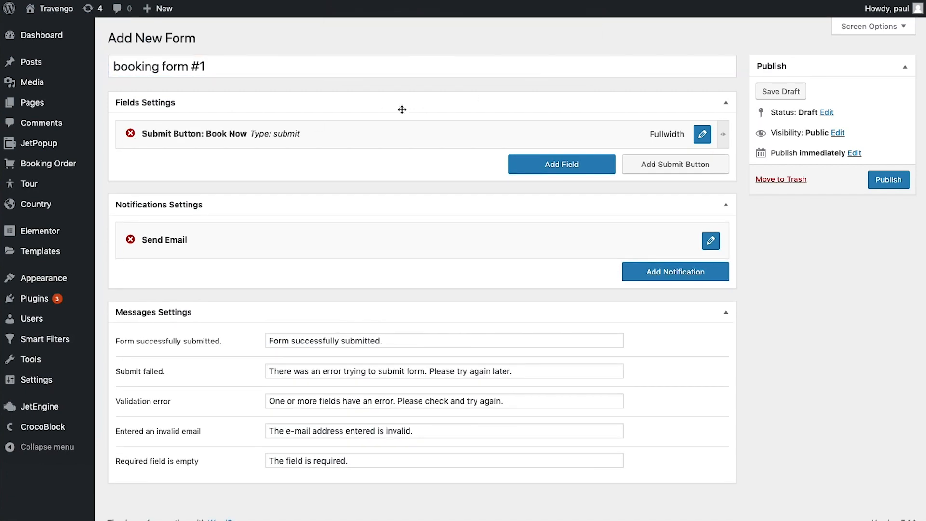
click(130, 134)
click(580, 63)
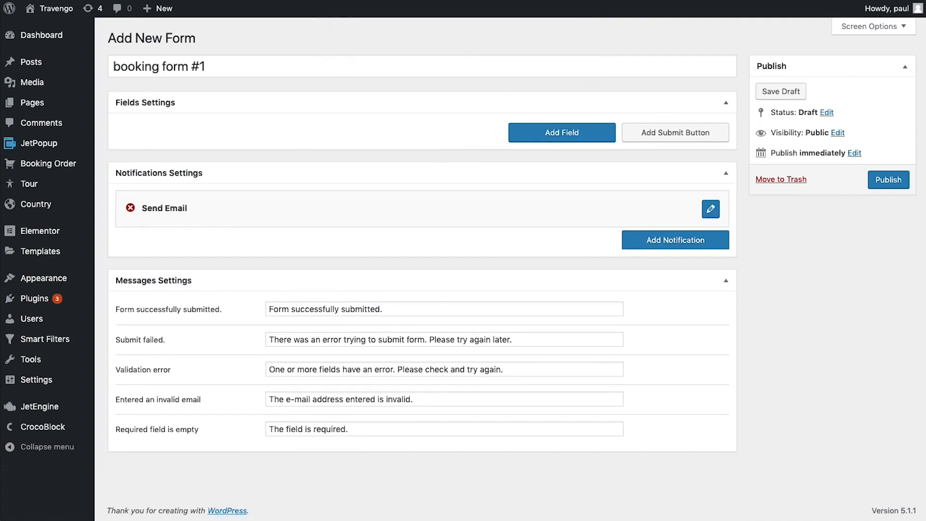
Add a hidden _tour_id field set to Current Post ID, then add another field
click(557, 140)
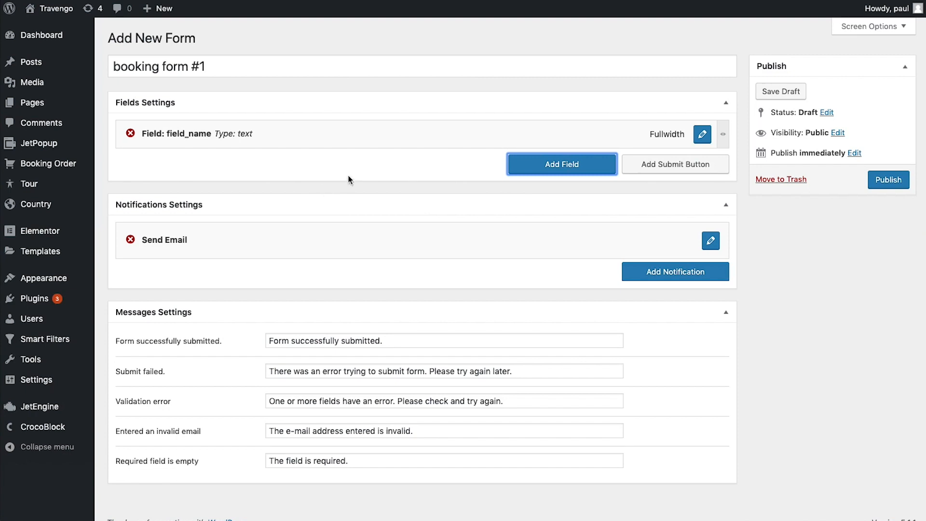
click(701, 136)
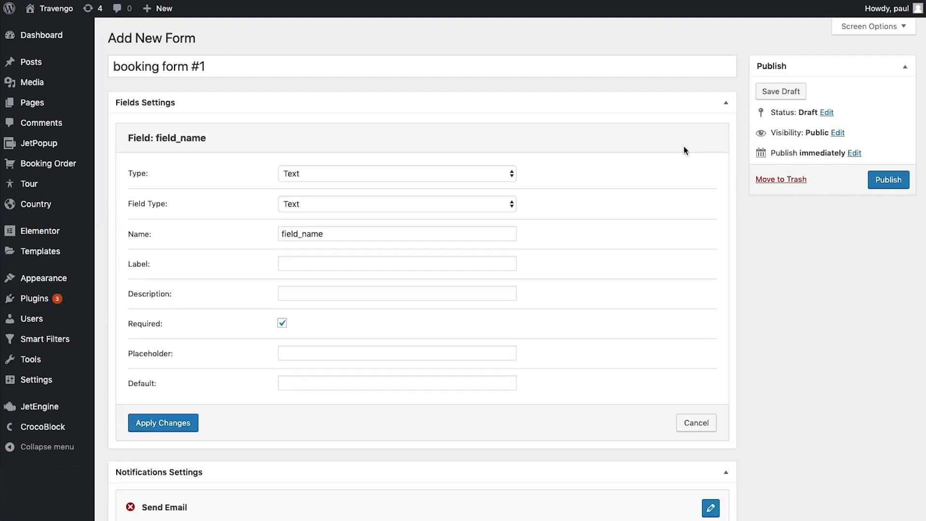
click(336, 173)
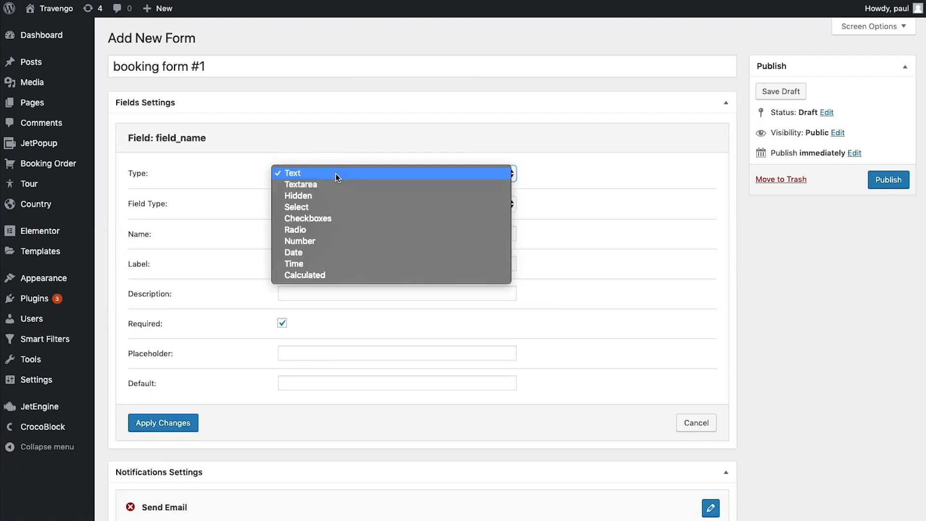
click(319, 197)
drag(330, 203, 245, 211)
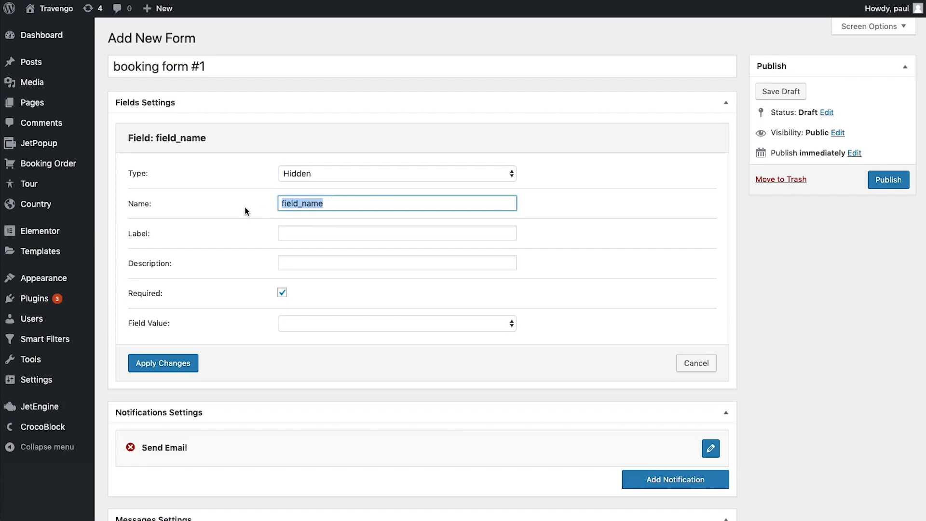
text(_tour_id)
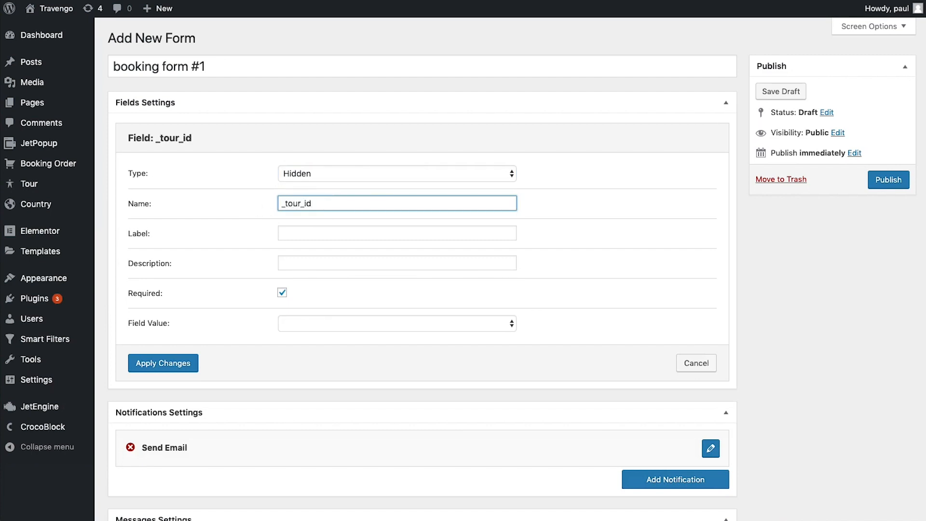
click(331, 329)
click(338, 325)
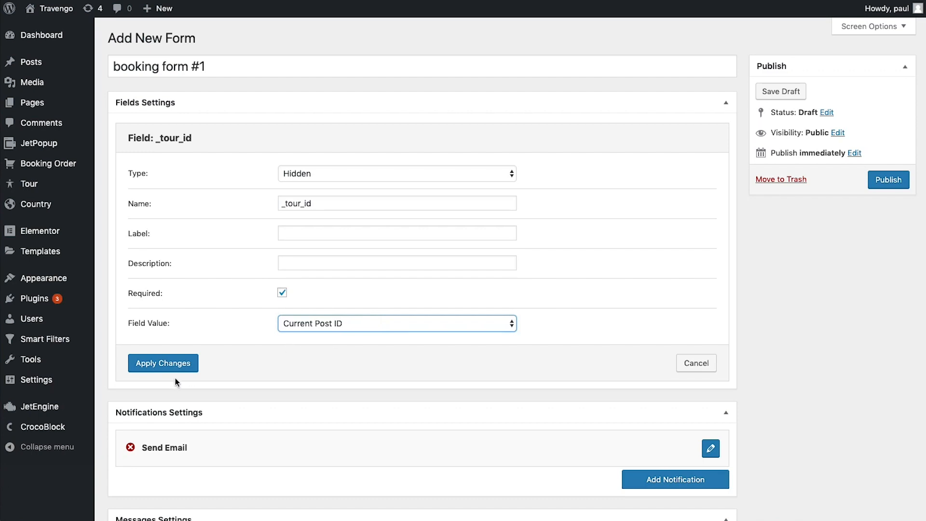
click(178, 364)
click(568, 168)
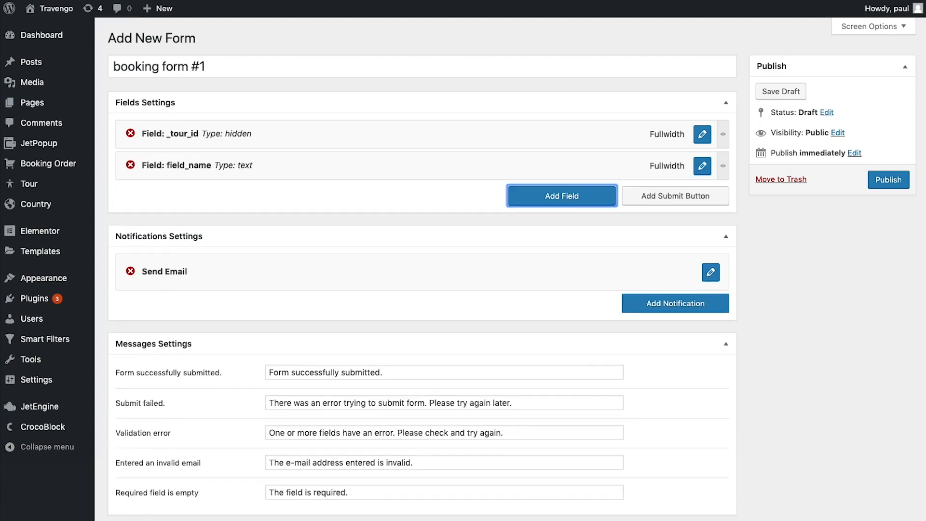
Name the new text field 'name' with placeholder 'Name' and save it
click(702, 166)
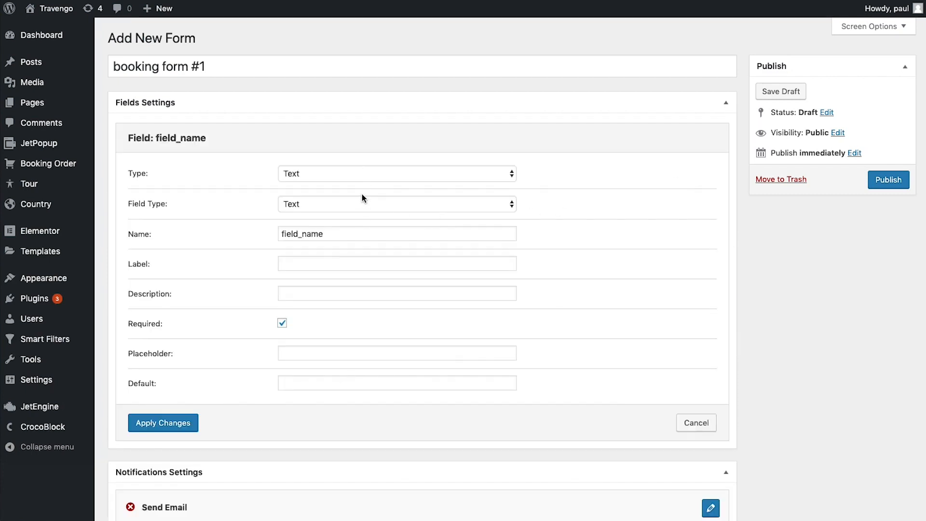
drag(347, 233, 268, 234)
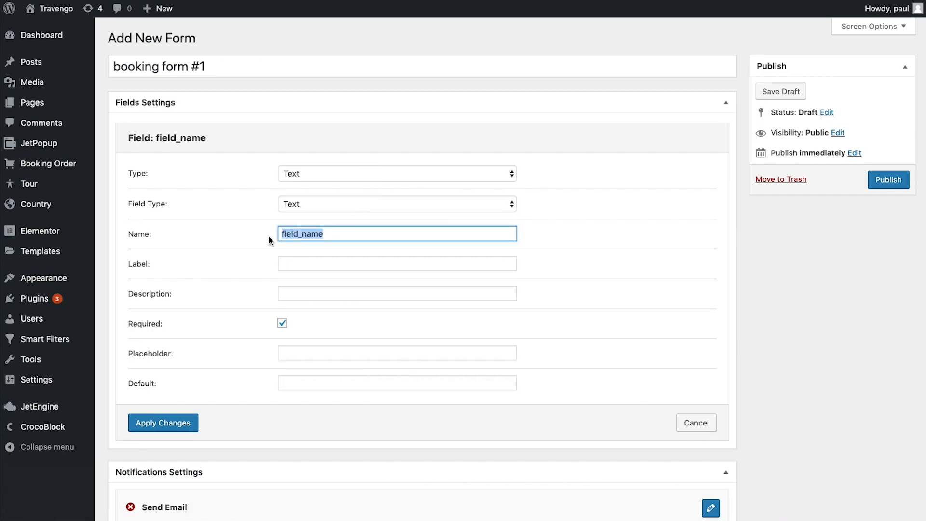
text(name)
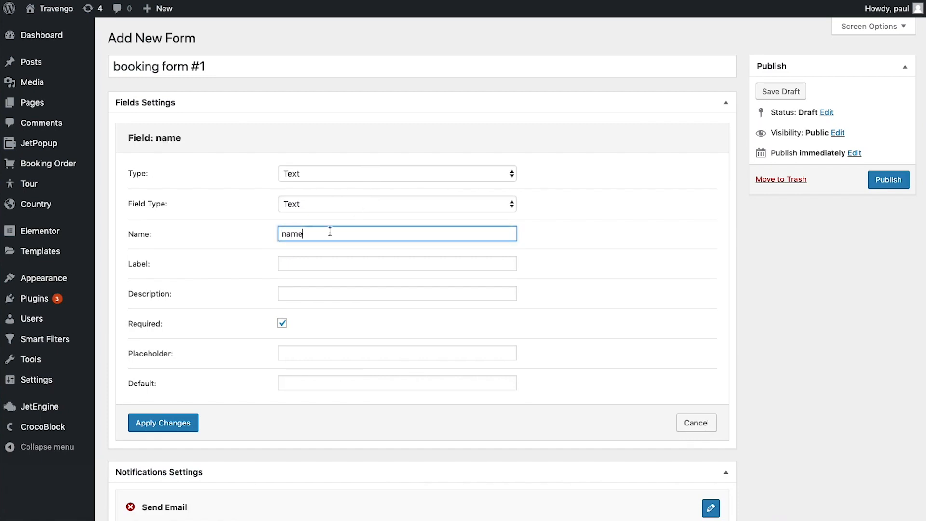
click(306, 352)
text(Nm)
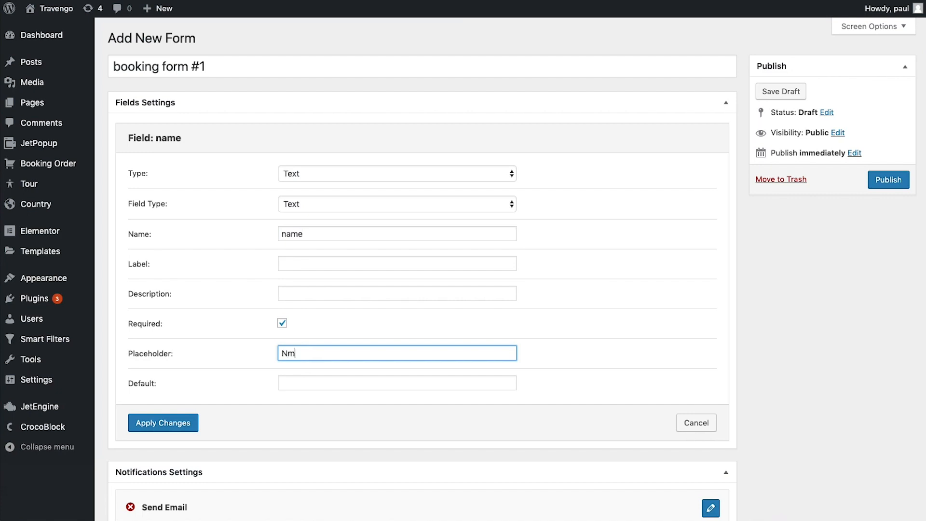
key(BackSpace)
text(ame*)
click(184, 423)
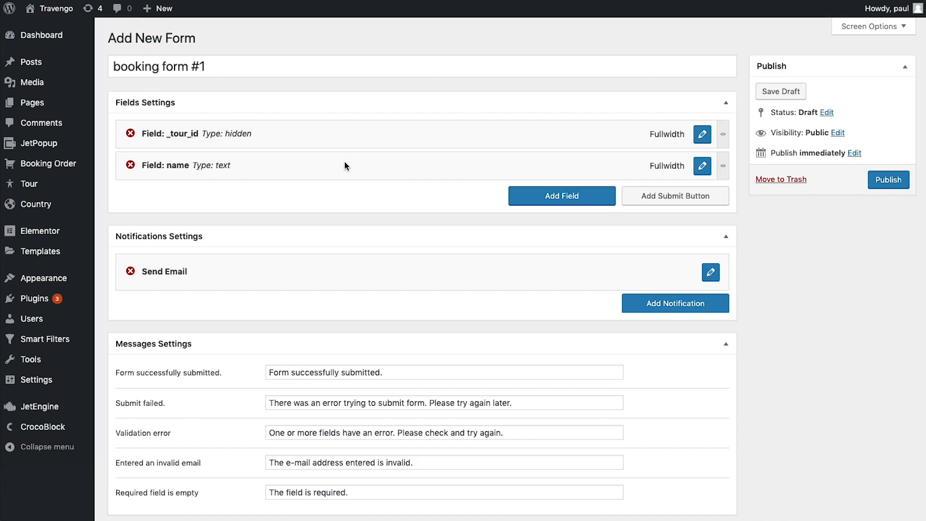
Add an optional Email-type field named 'email' with placeholder 'Mail'
click(554, 194)
click(702, 197)
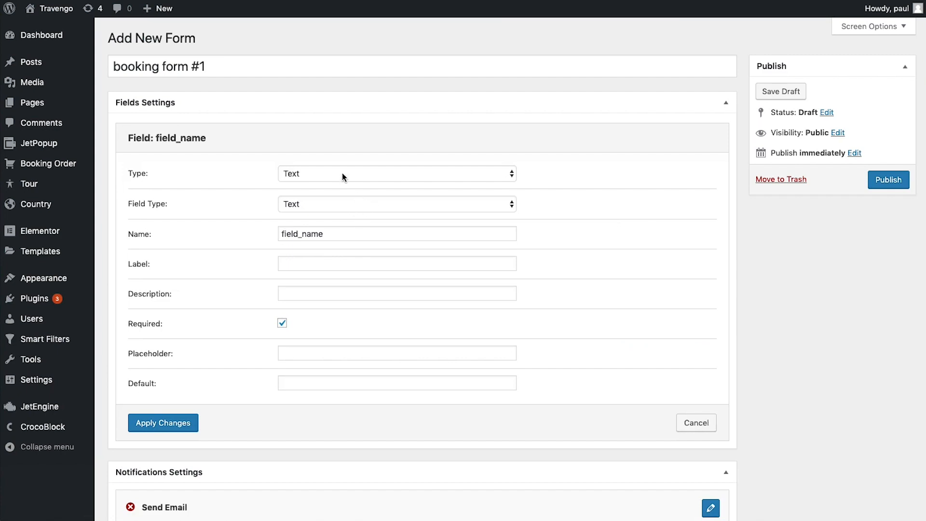
click(369, 203)
click(356, 212)
click(333, 233)
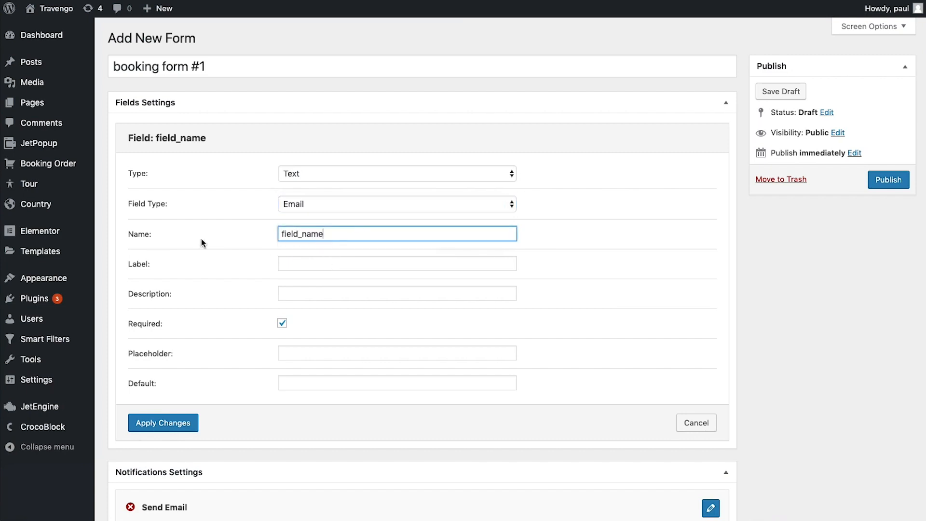
drag(339, 233, 273, 233)
text(email)
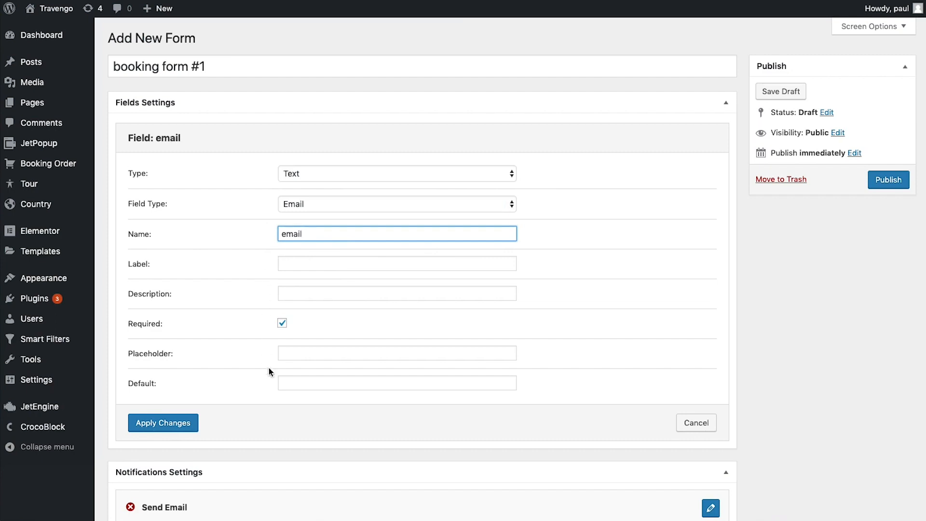
click(305, 354)
text(Mail)
click(283, 322)
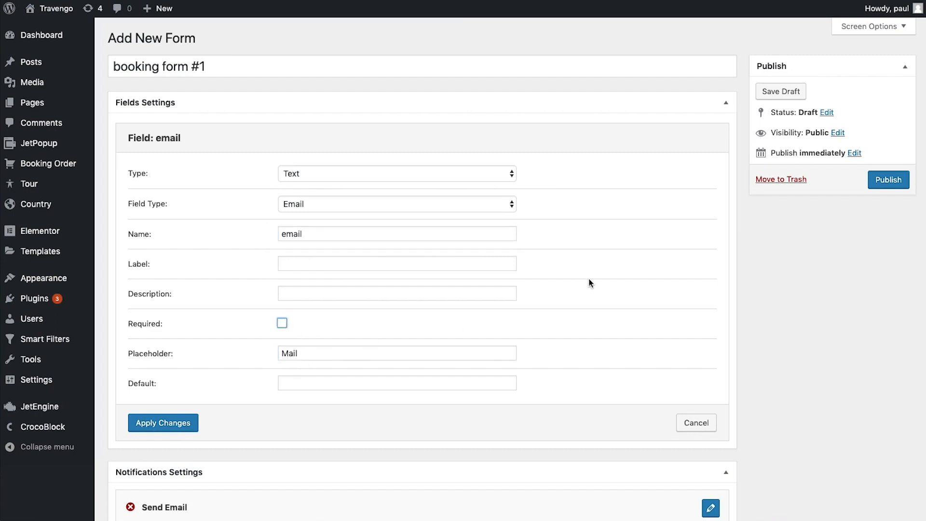
click(154, 429)
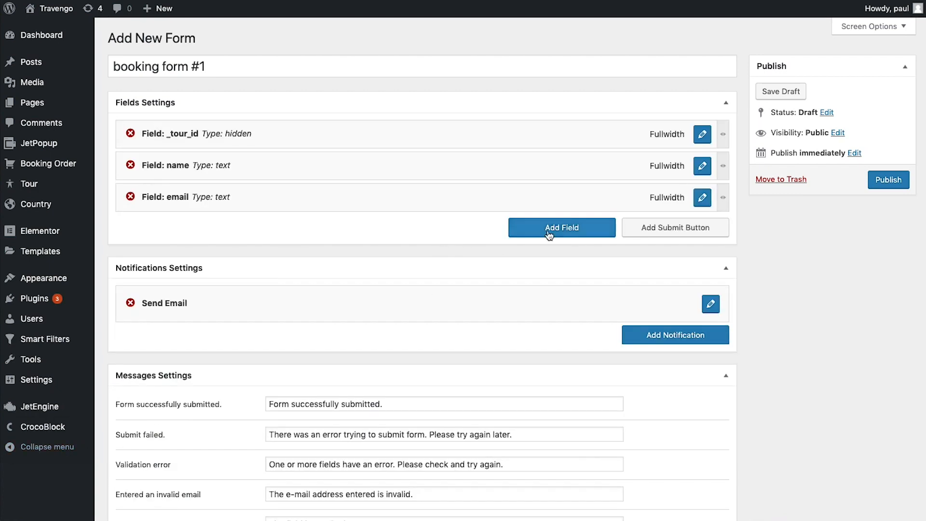
Add a Tel-type field named 'phone' with placeholder 'Phone*'
click(547, 233)
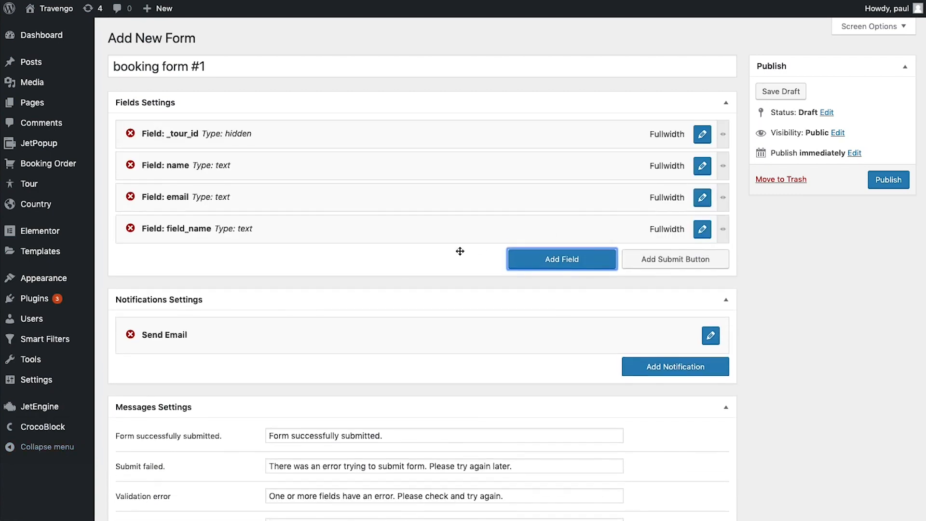
click(702, 229)
click(336, 204)
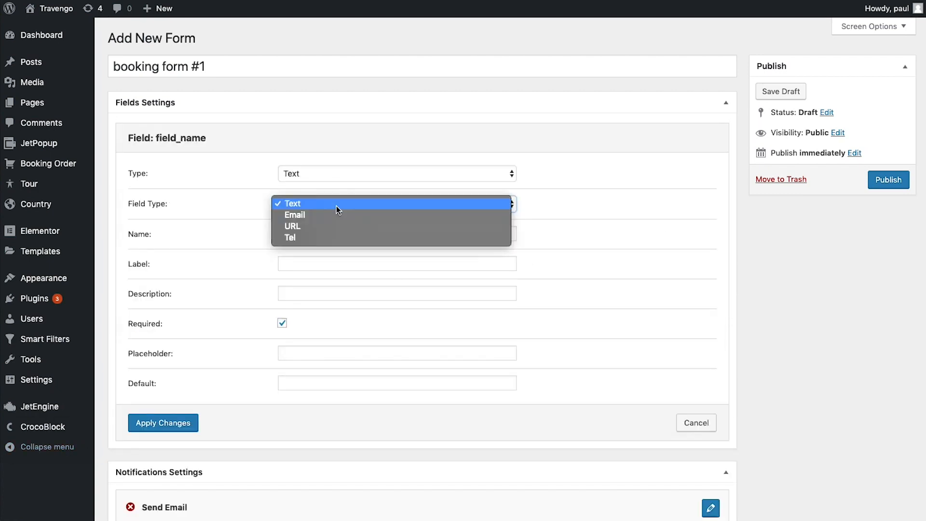
click(331, 239)
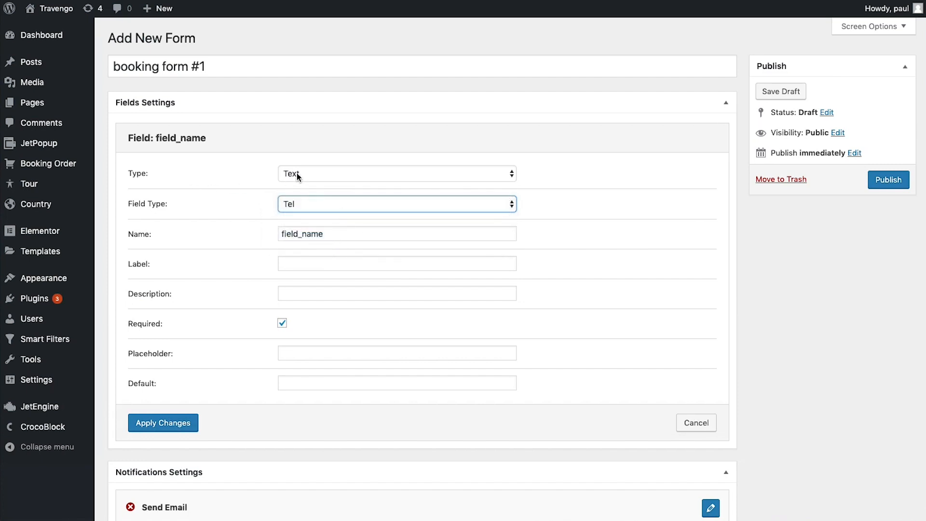
click(343, 235)
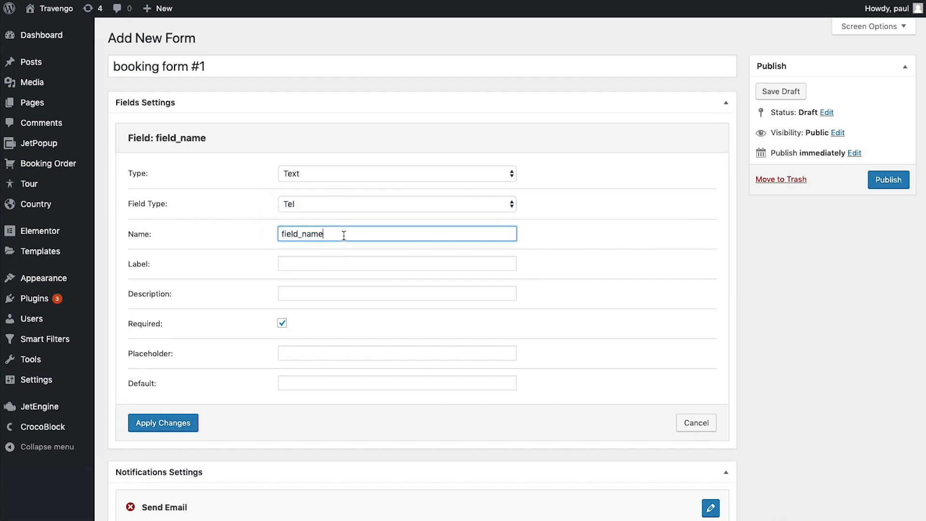
drag(344, 235, 247, 233)
text(phone)
click(312, 352)
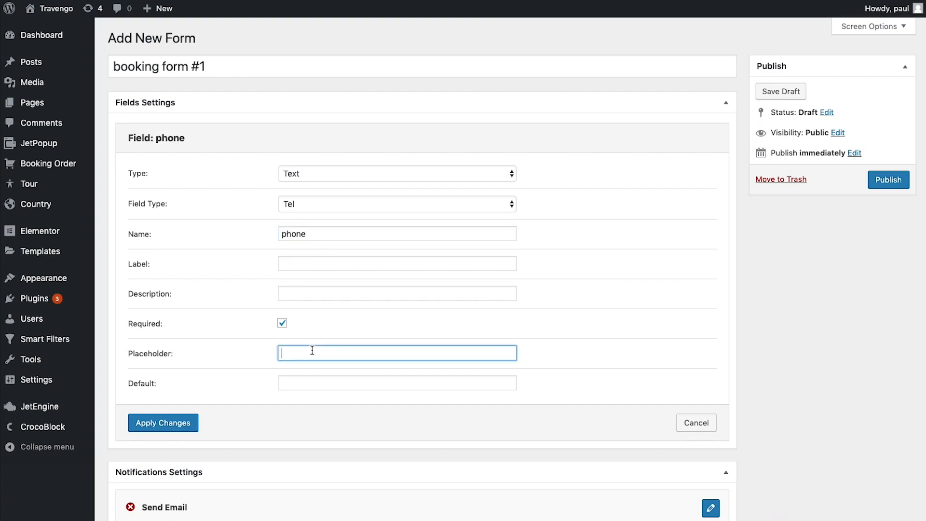
text(Phone*)
click(178, 424)
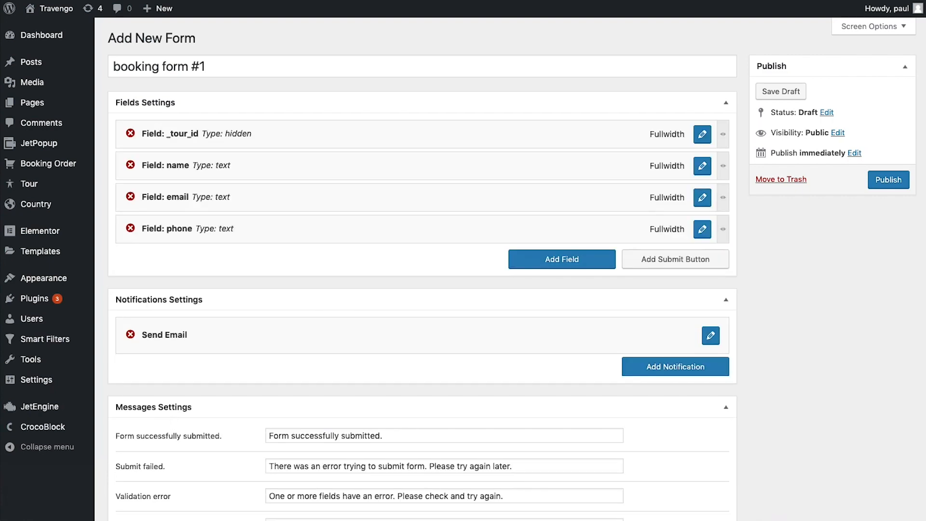
Add a Date field named 'travel_date'
click(597, 265)
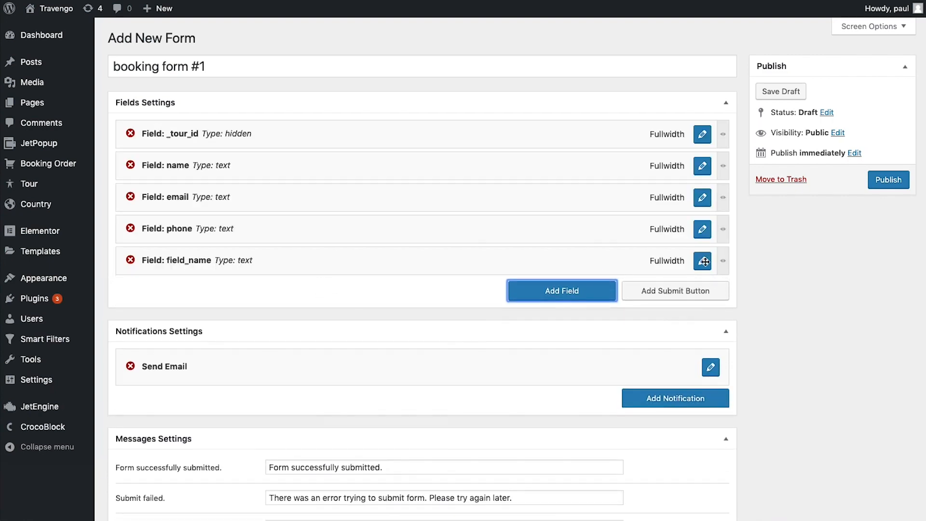
click(702, 262)
click(448, 180)
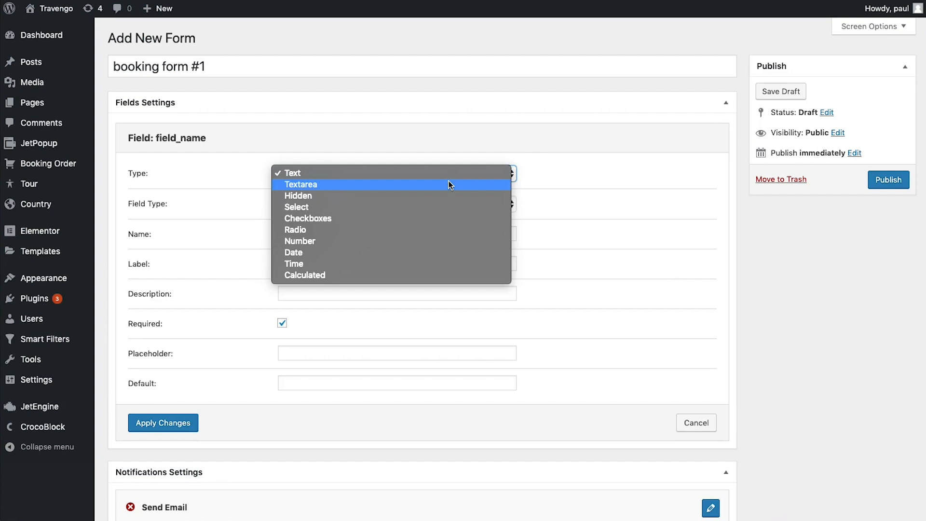
click(409, 252)
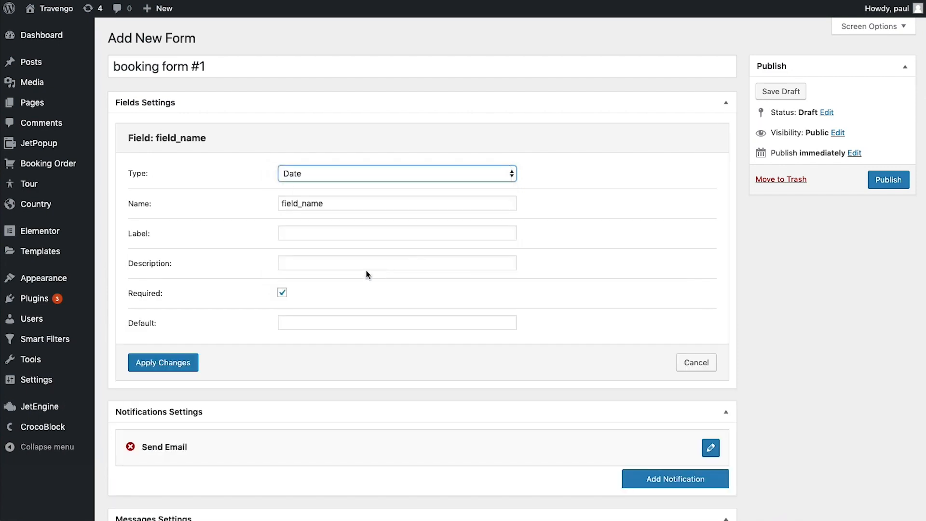
click(341, 203)
drag(350, 210, 273, 203)
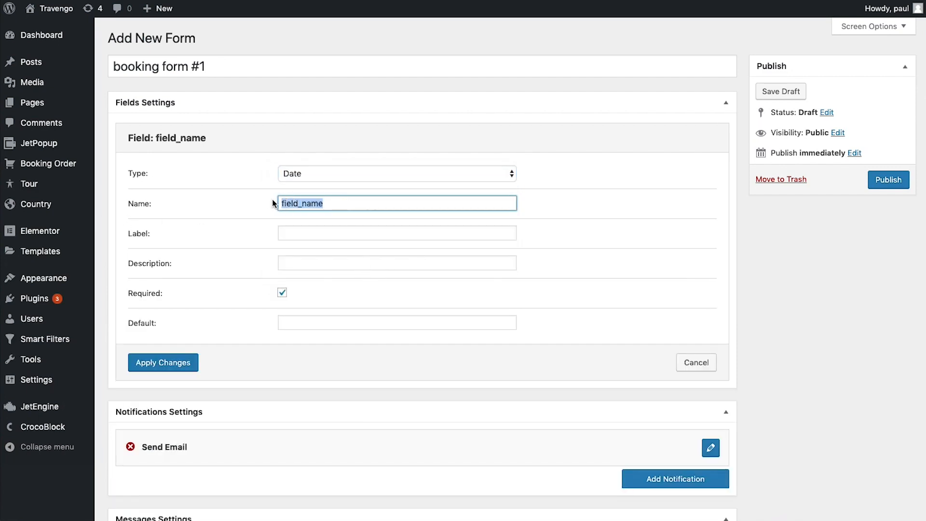
text(travel_date)
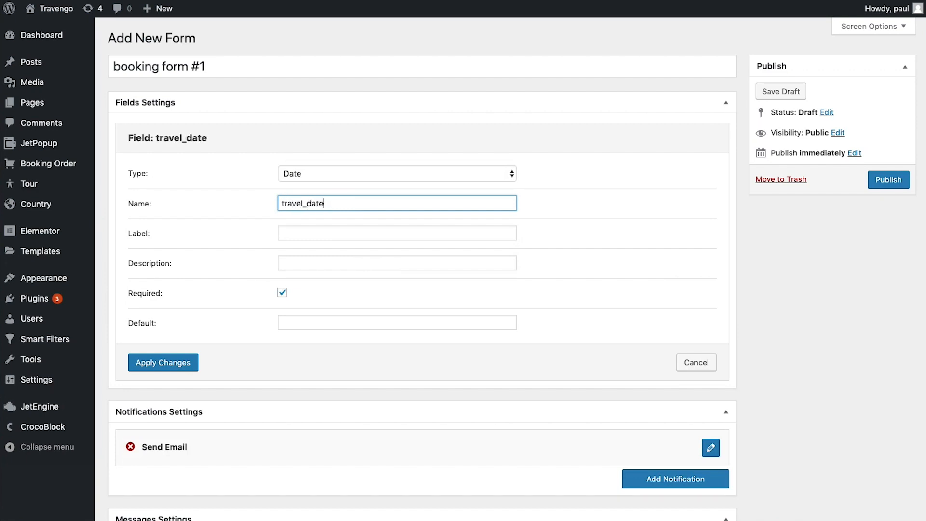
click(187, 362)
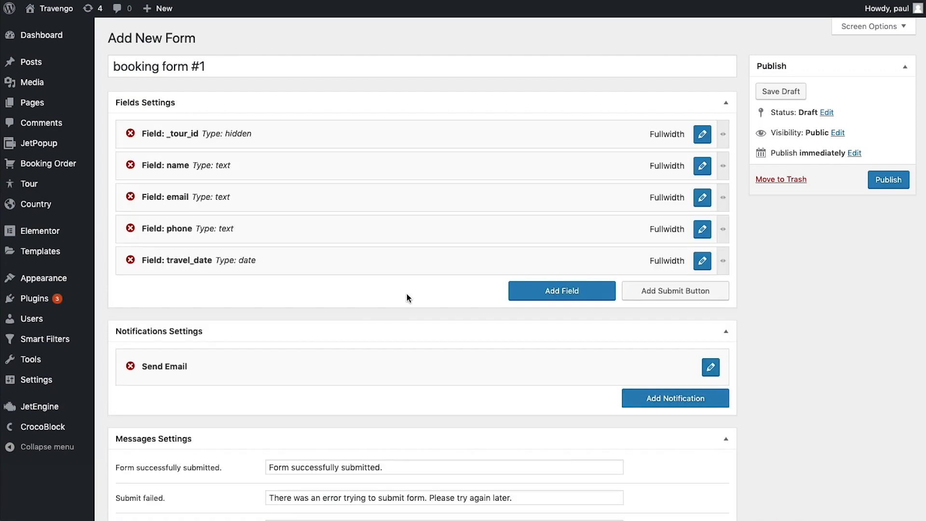
click(546, 294)
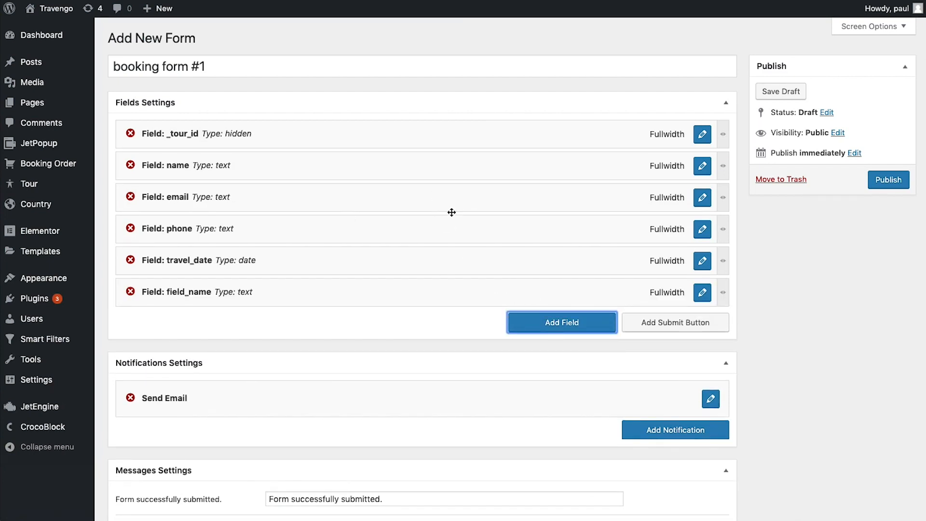
Make the new field a Select dropdown named 'person'
click(701, 292)
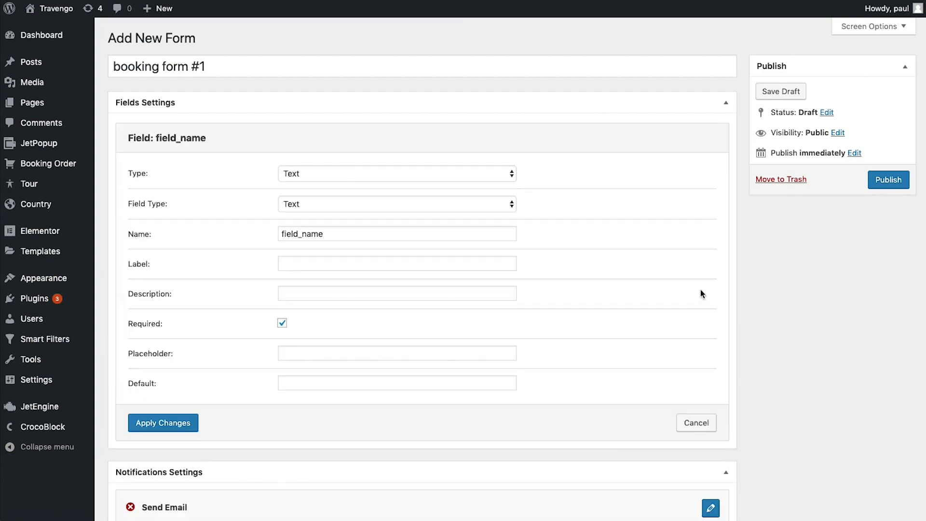
click(350, 173)
click(342, 205)
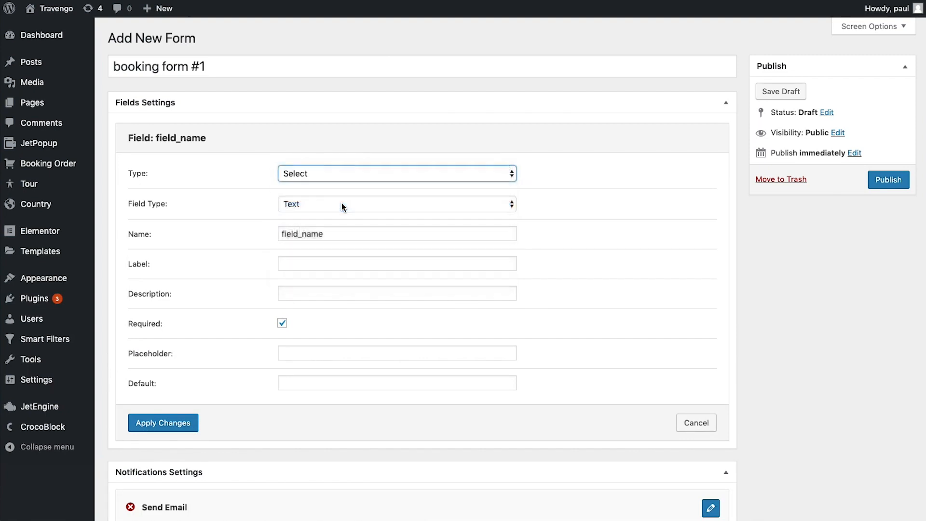
drag(342, 204, 264, 205)
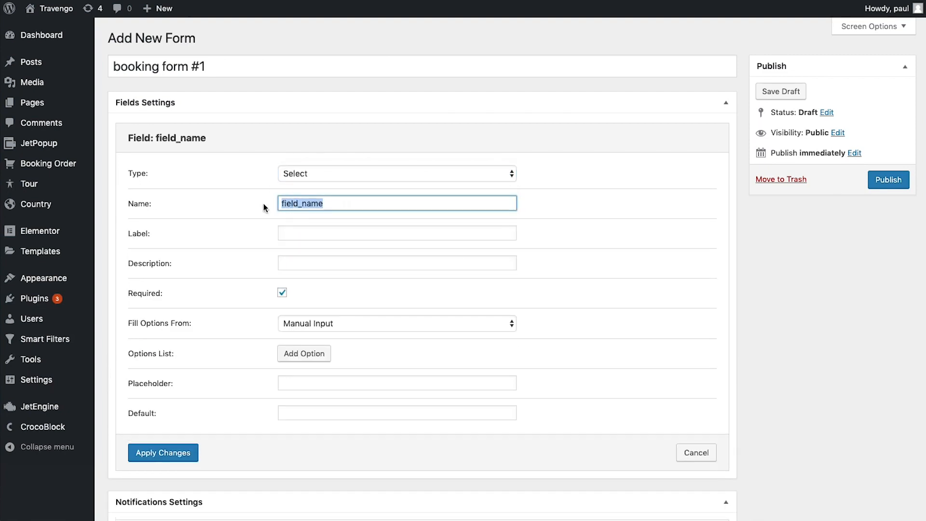
text(person)
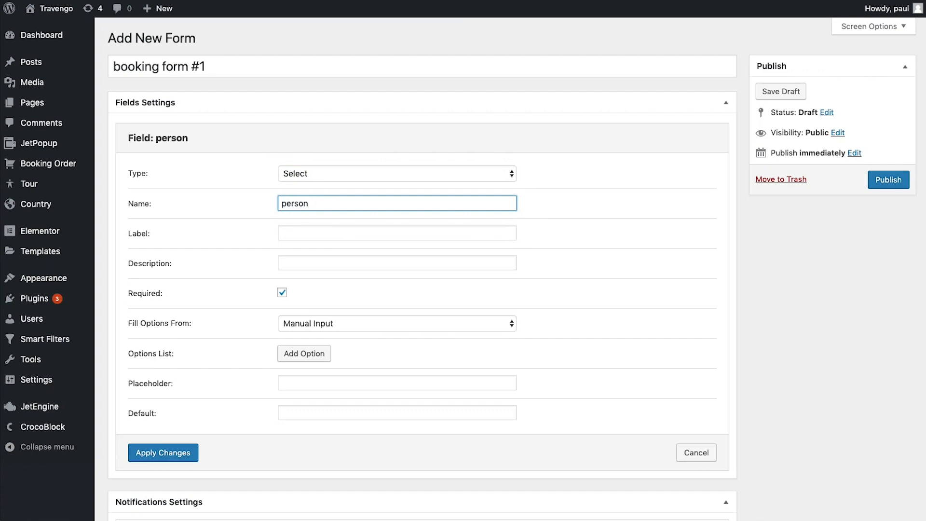
scroll(262, 320, down, 1)
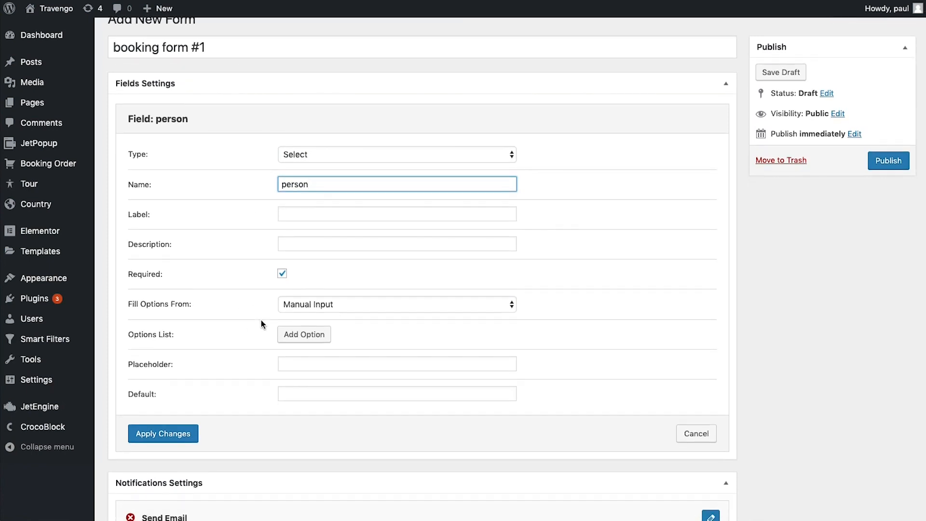
Fill the person options from meta field _peoples, placeholder 'Person', then add a Submit button
click(354, 305)
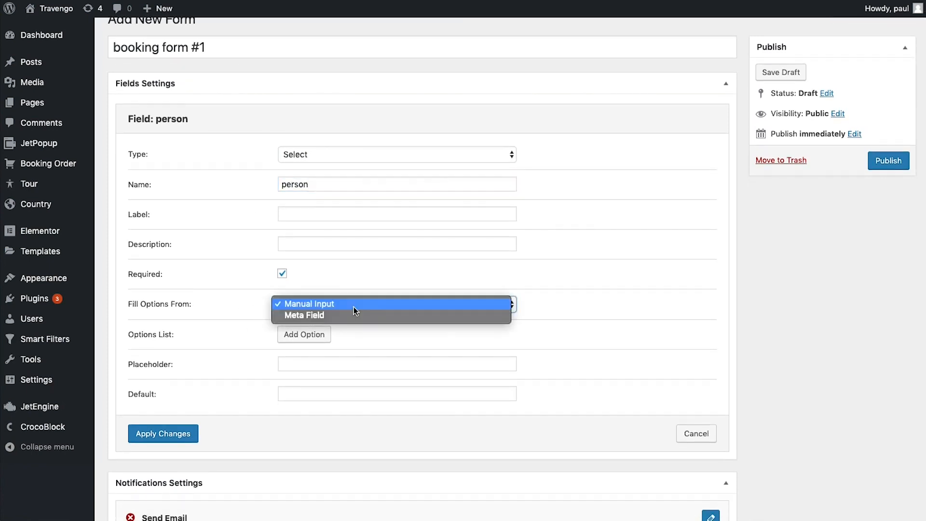
click(353, 315)
click(356, 337)
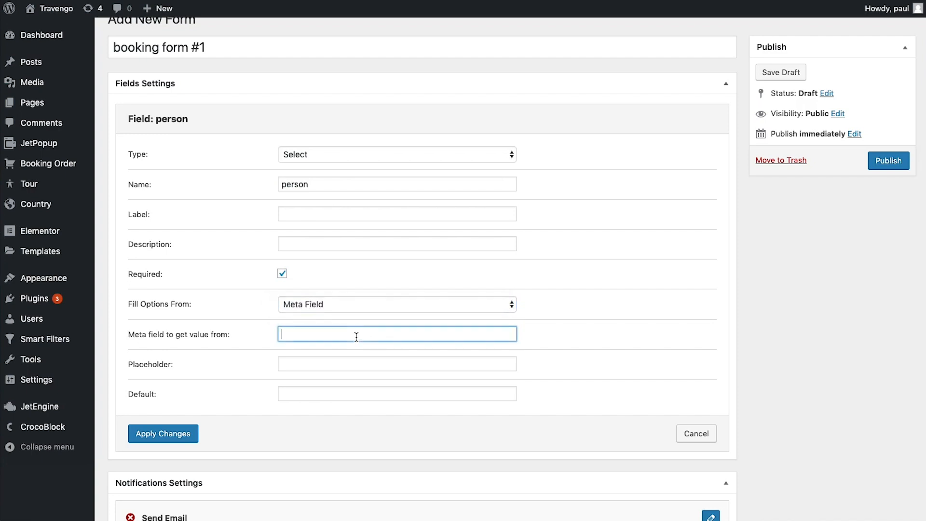
text(_peoples)
click(326, 363)
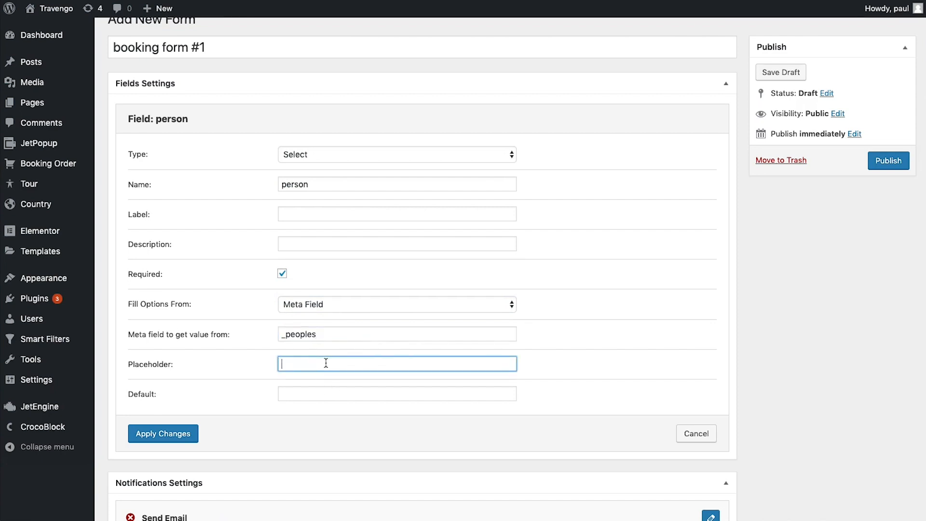
text(Person*)
click(163, 432)
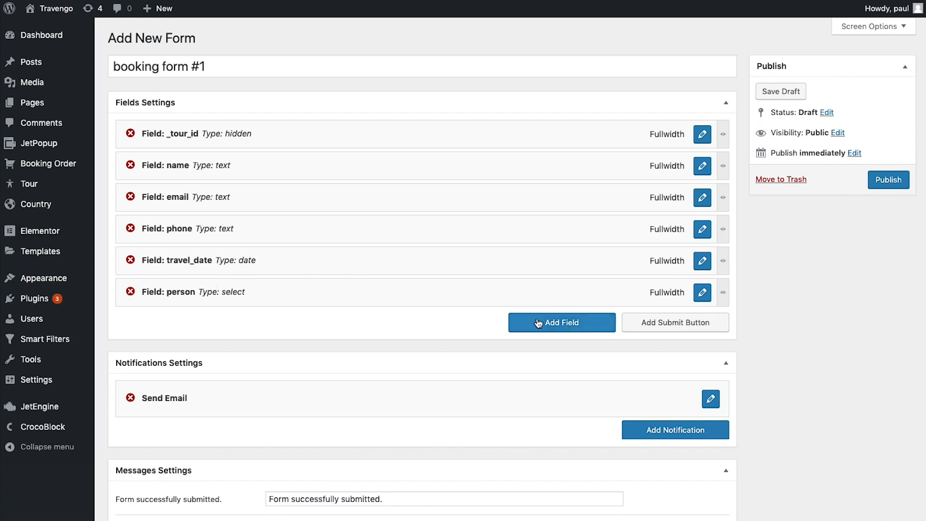
click(643, 322)
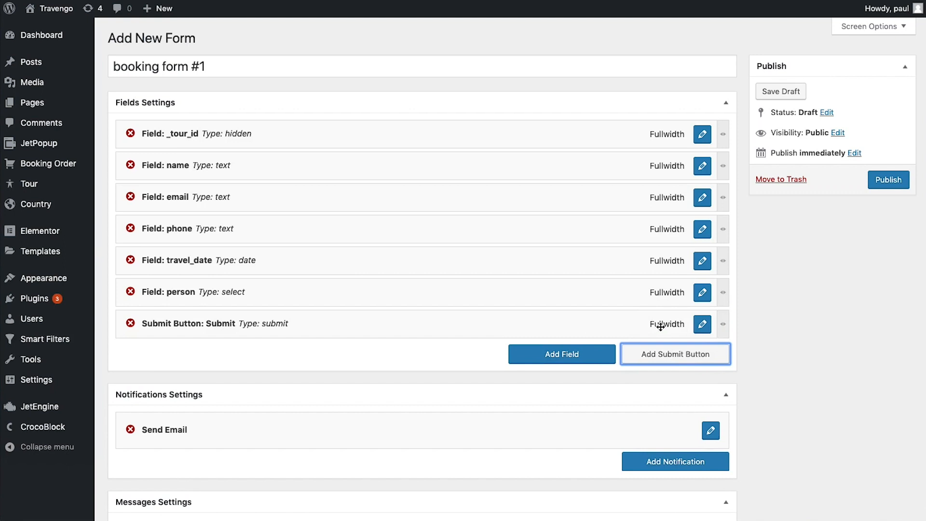
Relabel the submit button 'Book a tour' and save it
click(702, 328)
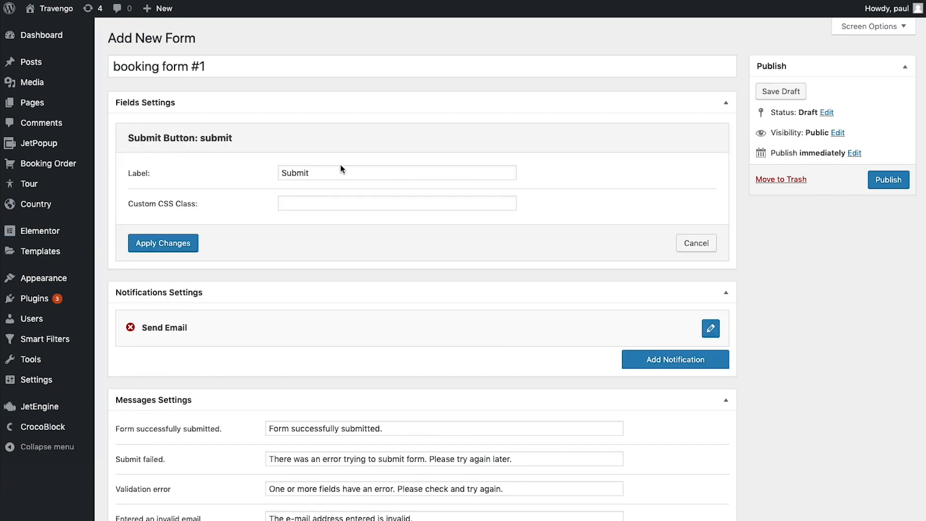
drag(318, 175, 246, 175)
text(Book a tour)
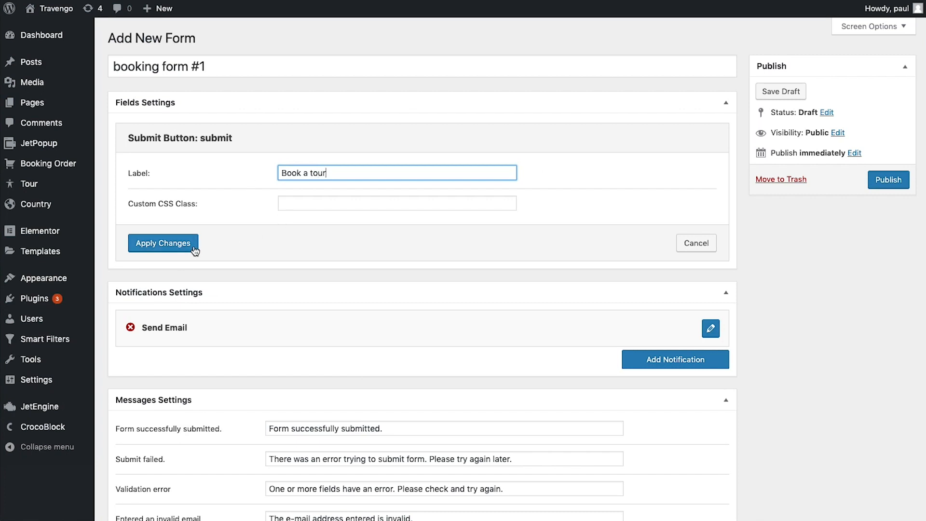
click(163, 243)
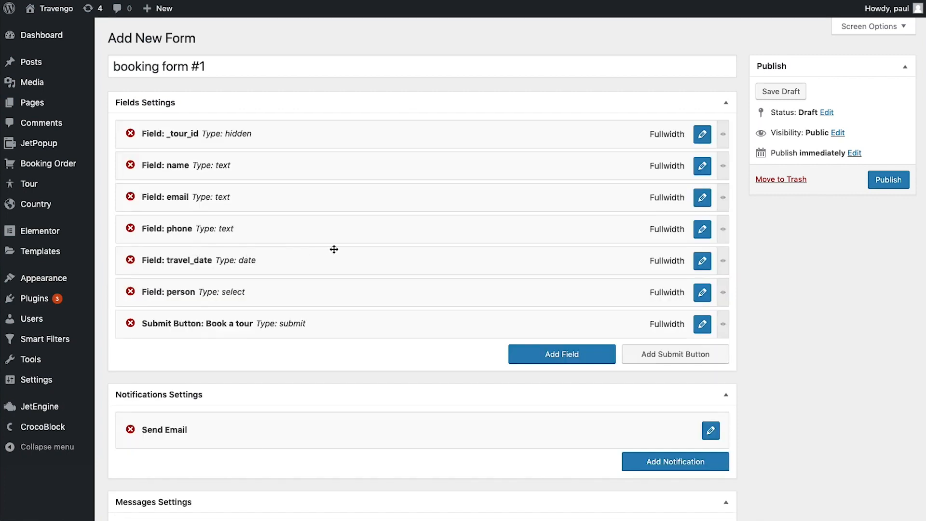
Add a Calculated field named 'price'
click(540, 356)
click(702, 356)
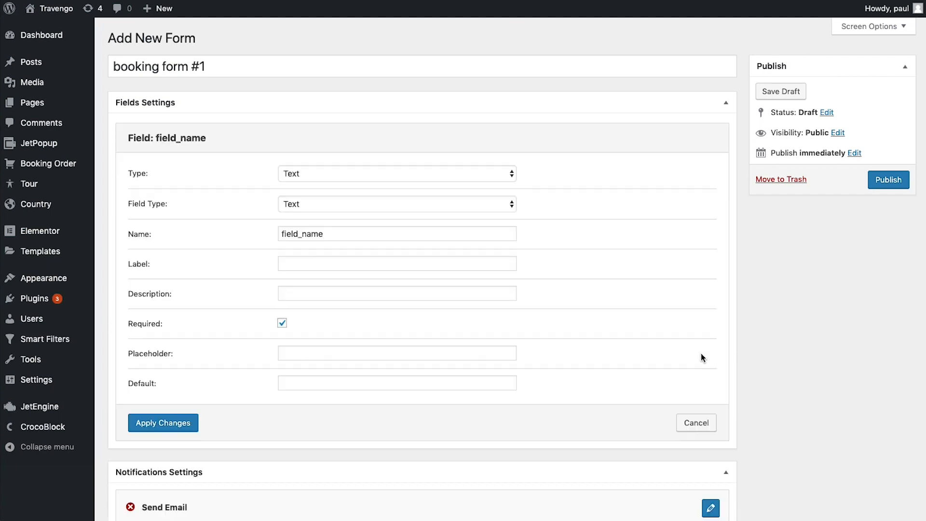
scroll(462, 314, down, 1)
click(432, 173)
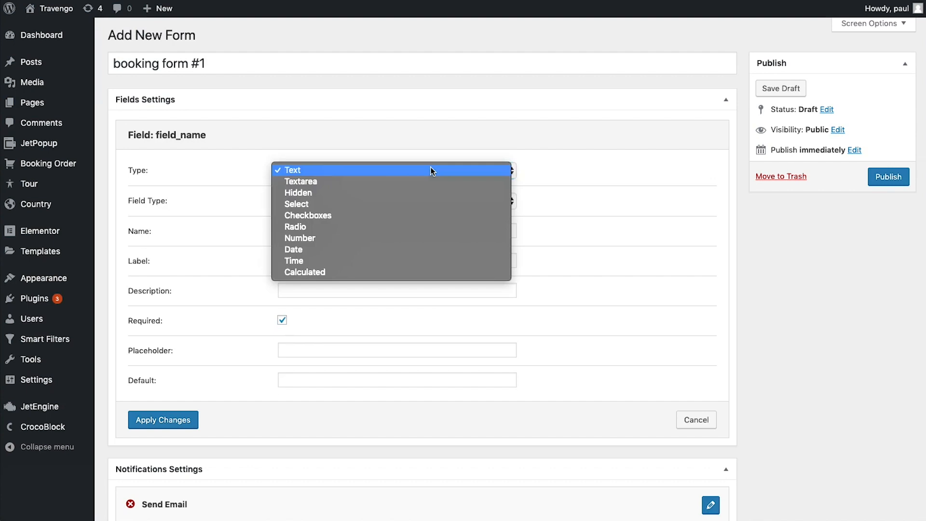
click(345, 271)
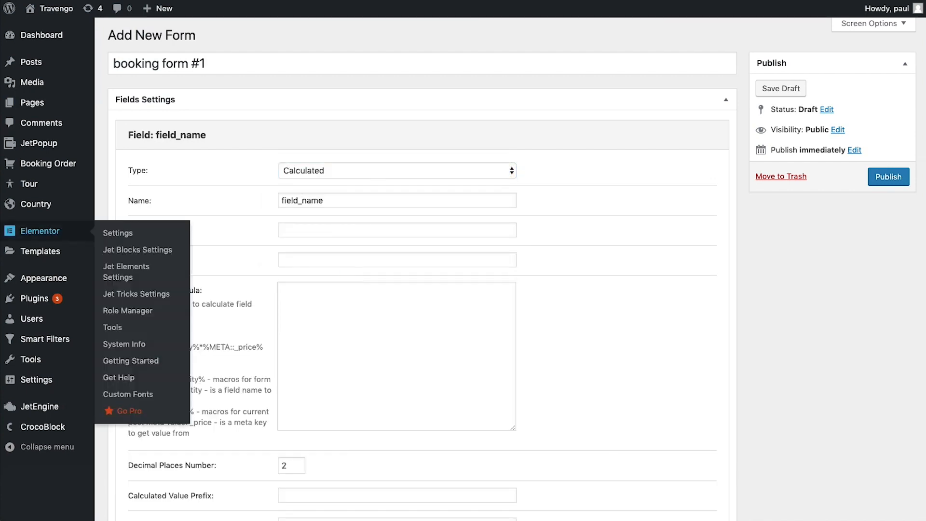
drag(358, 194, 232, 202)
text(price)
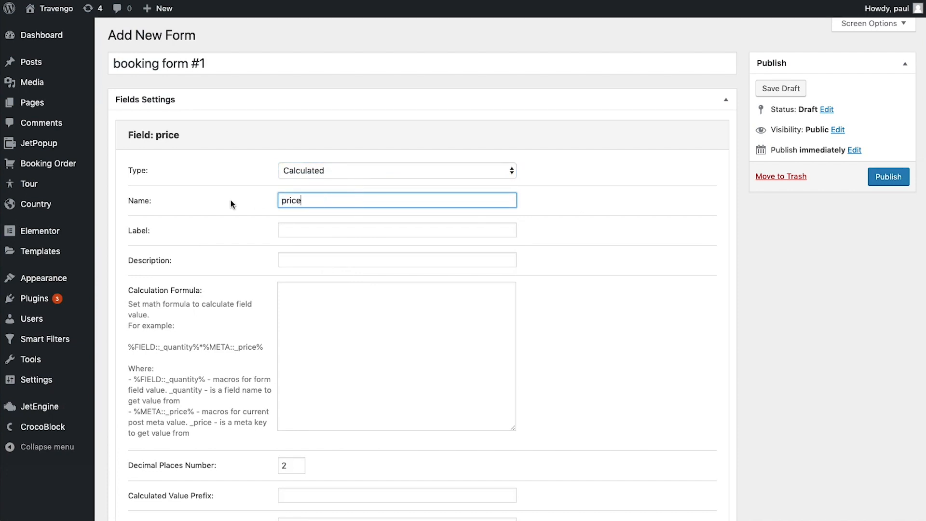
Enter the price formula %META::_price%*%FIELD::person%
click(367, 335)
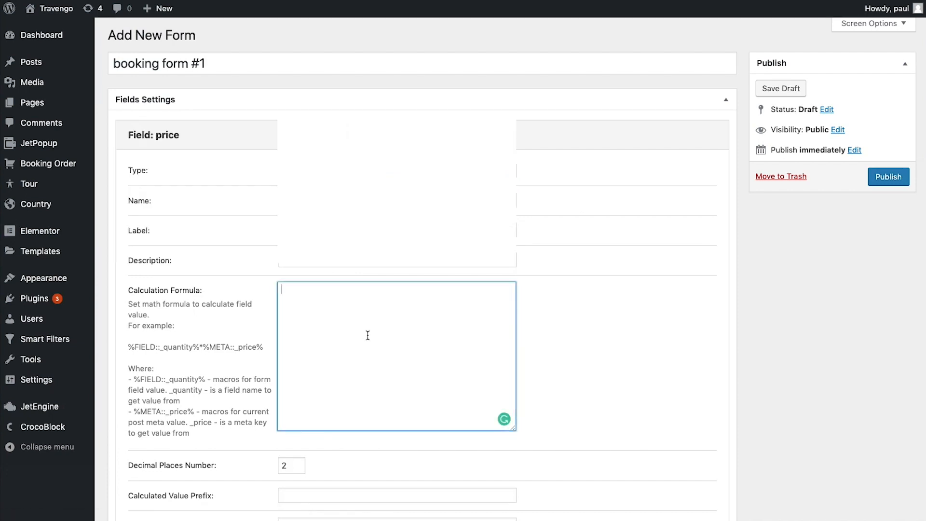
text(%META::_price%)
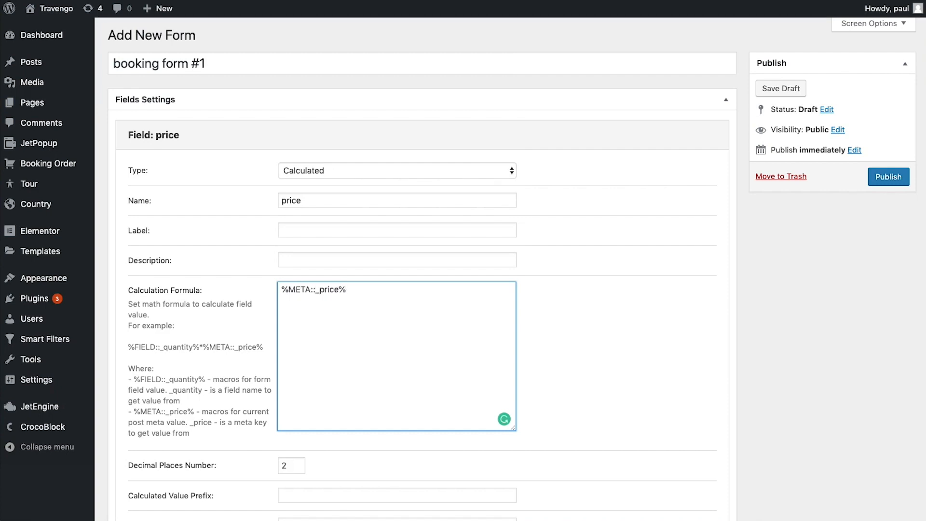
drag(203, 346, 265, 346)
click(368, 308)
text(*)
text(%FO)
text(IELD)
text(::person)
text(%)
drag(347, 289, 282, 289)
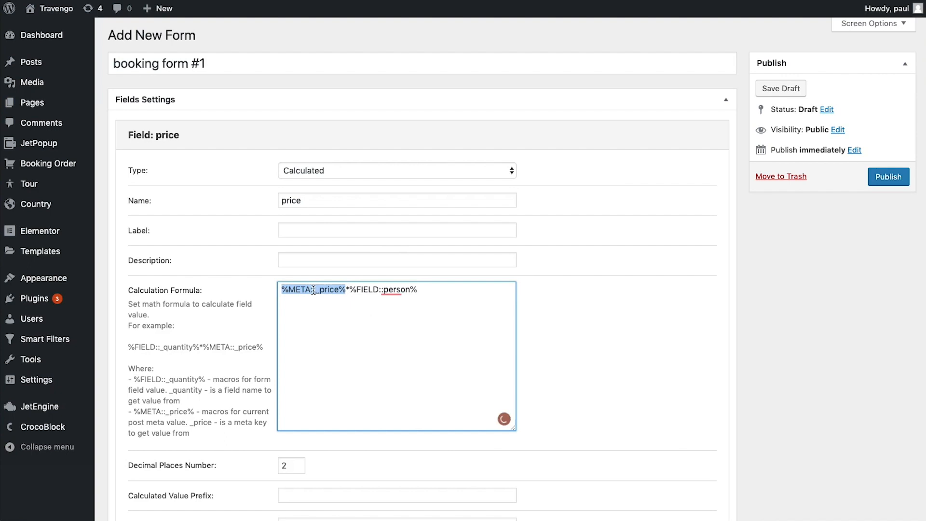
drag(349, 289, 432, 292)
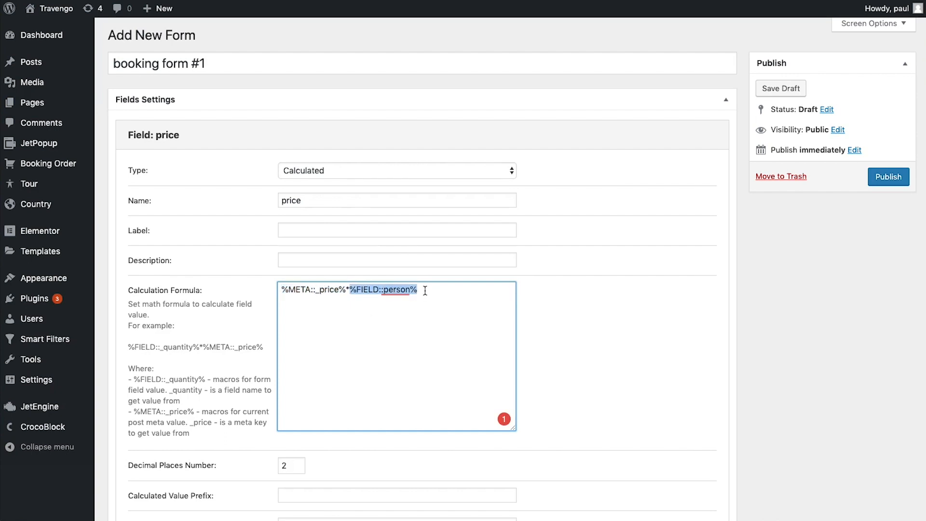
click(425, 294)
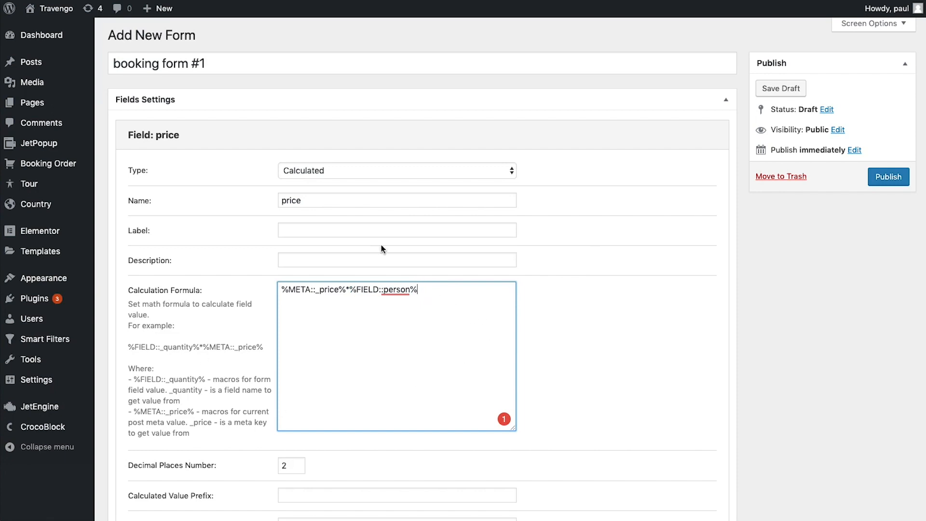
Set the price field to 0 decimal places and save it
scroll(380, 249, down, 3)
key(Tab)
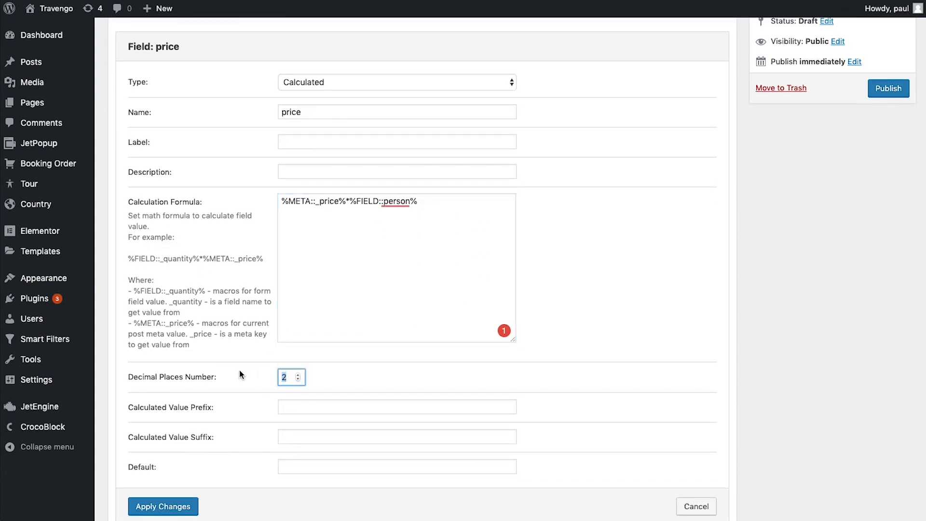
text(0)
click(543, 371)
click(177, 507)
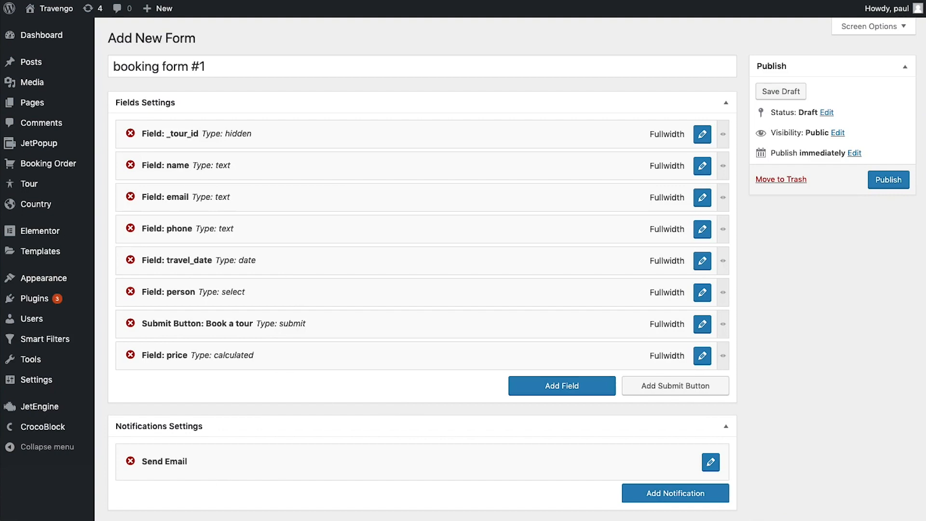
Add a Hidden field 'name_of_tour' whose value is the Current Post Title
click(558, 393)
click(701, 389)
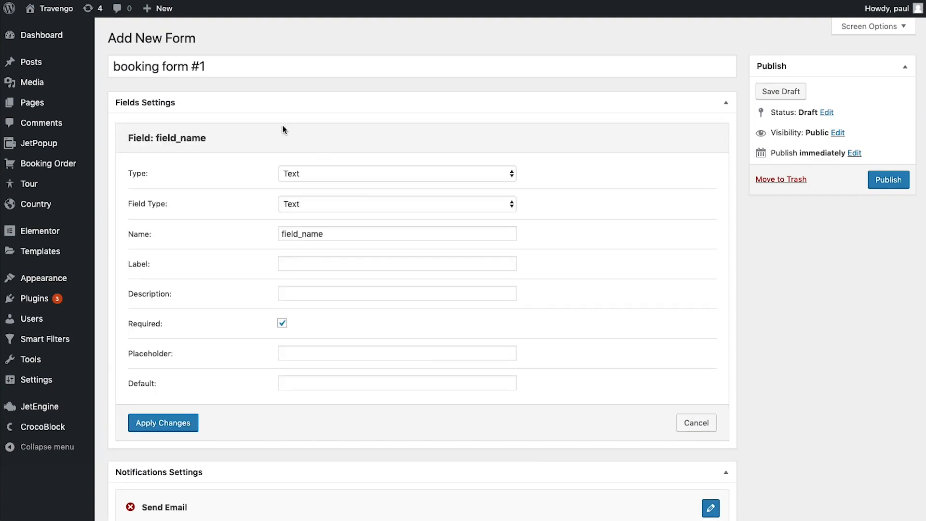
click(320, 175)
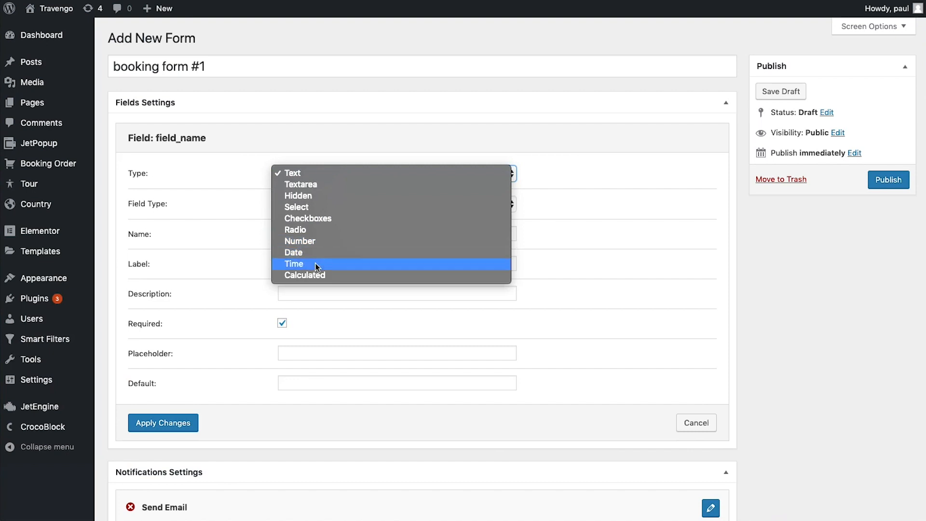
click(314, 197)
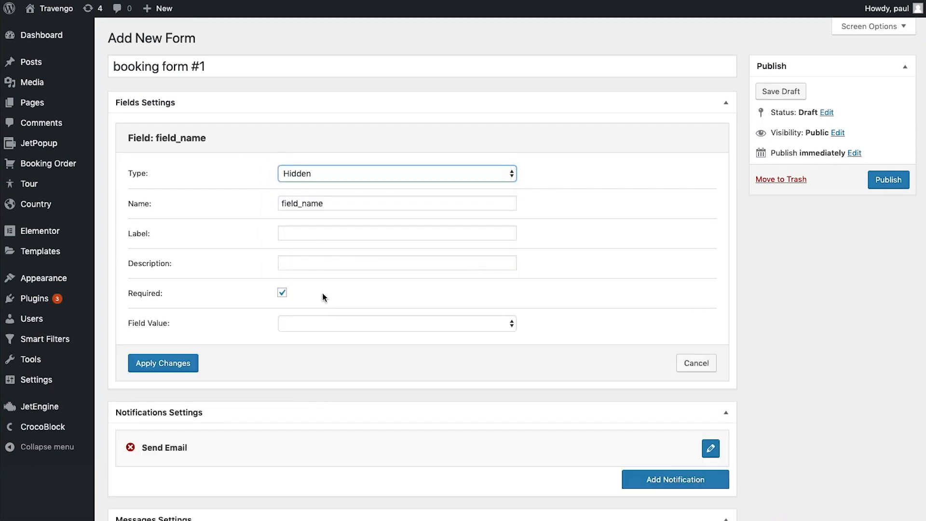
drag(337, 200, 265, 207)
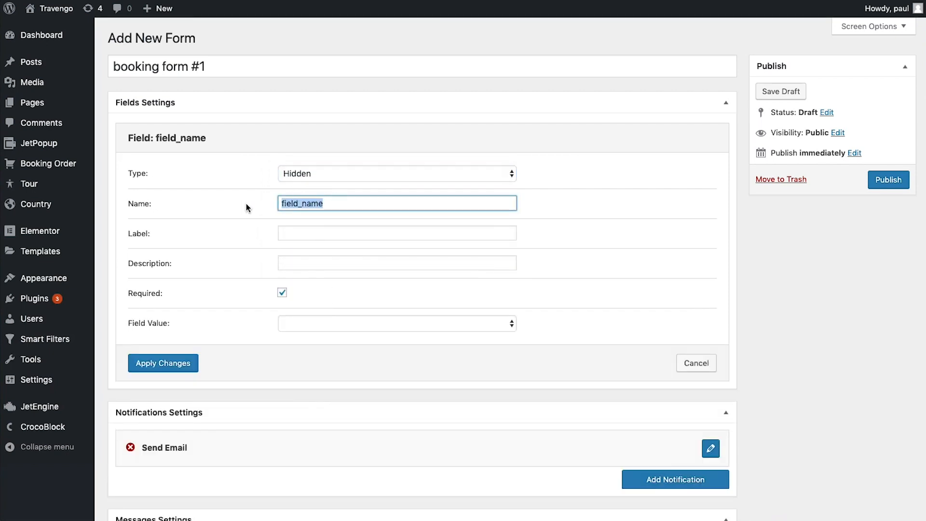
text(name-)
text(of_tour)
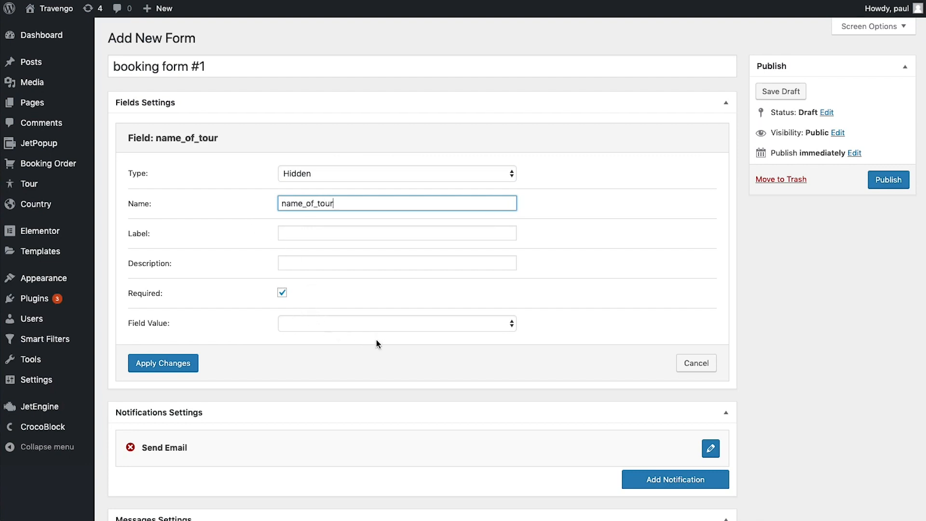
click(339, 323)
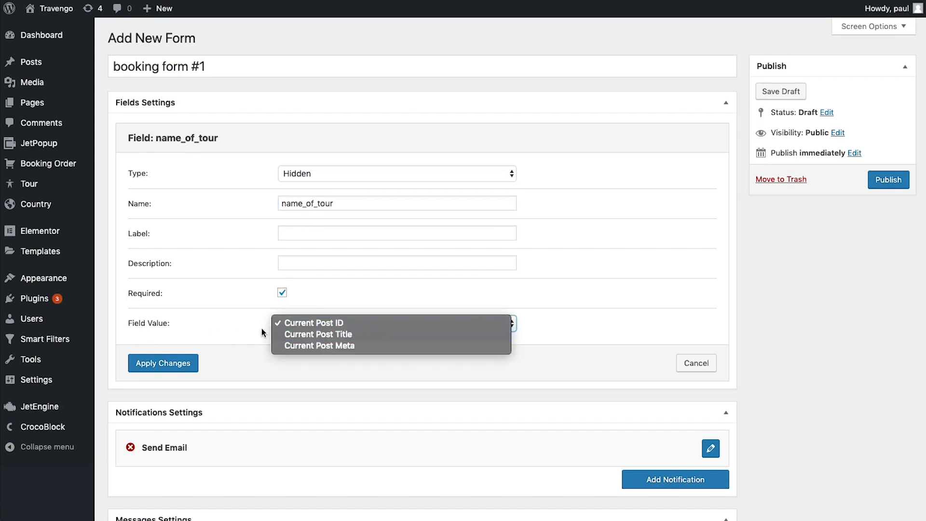
click(402, 336)
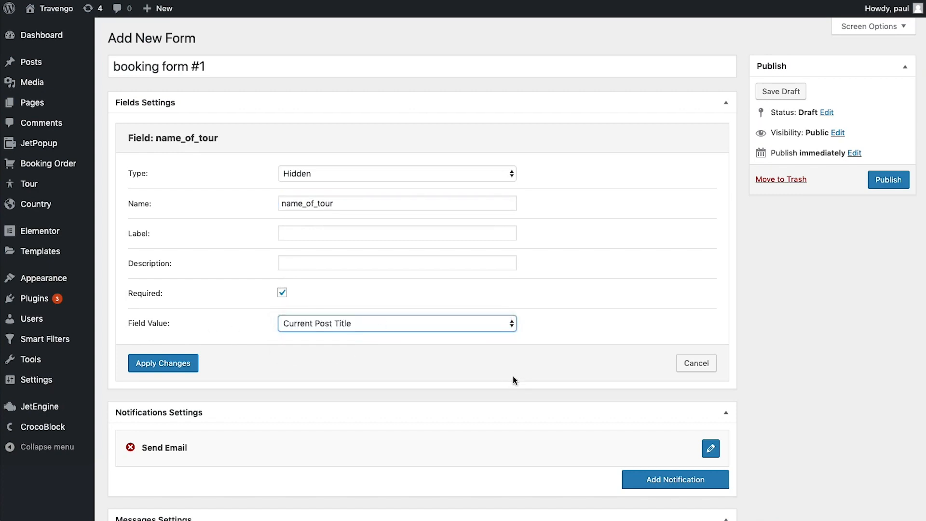
click(193, 365)
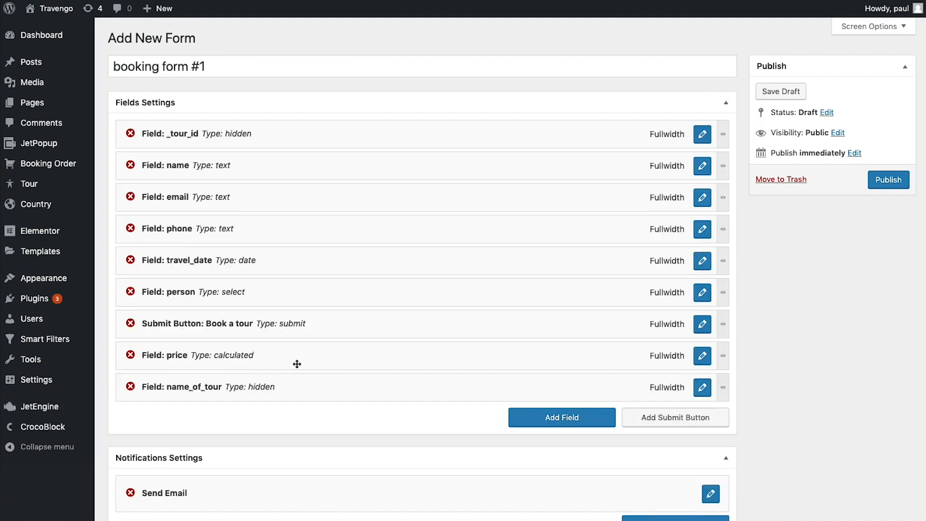
Set the Send Email notification recipient to the form's 'email' field
scroll(324, 360, down, 2)
scroll(323, 361, up, 1)
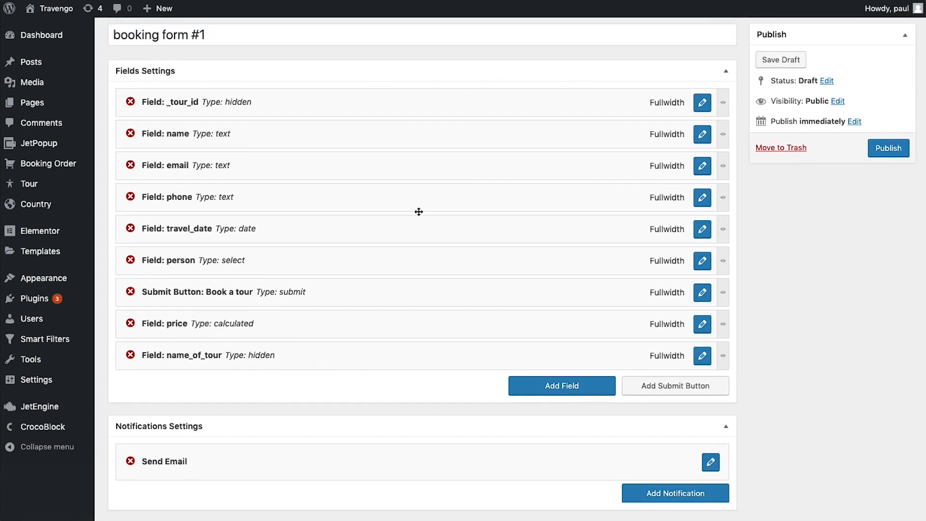
scroll(418, 212, down, 5)
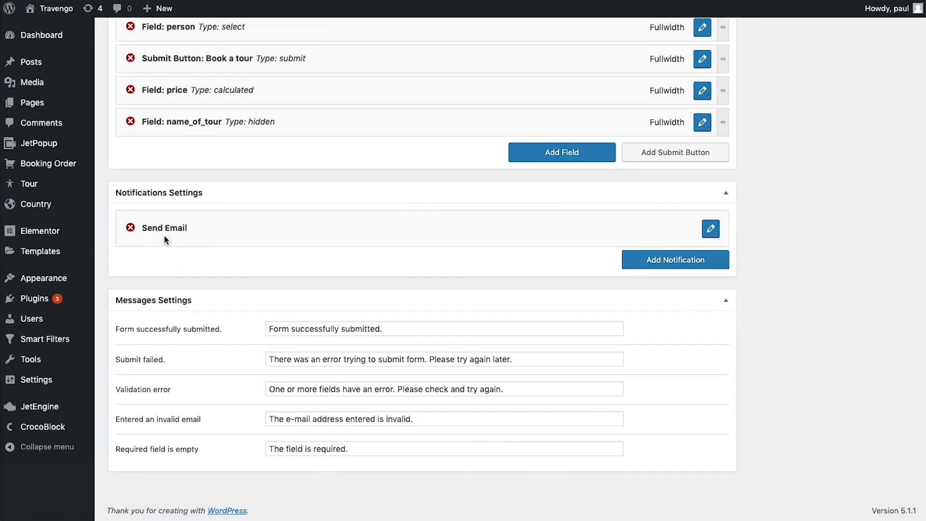
click(710, 229)
scroll(452, 331, down, 2)
scroll(452, 331, down, 1)
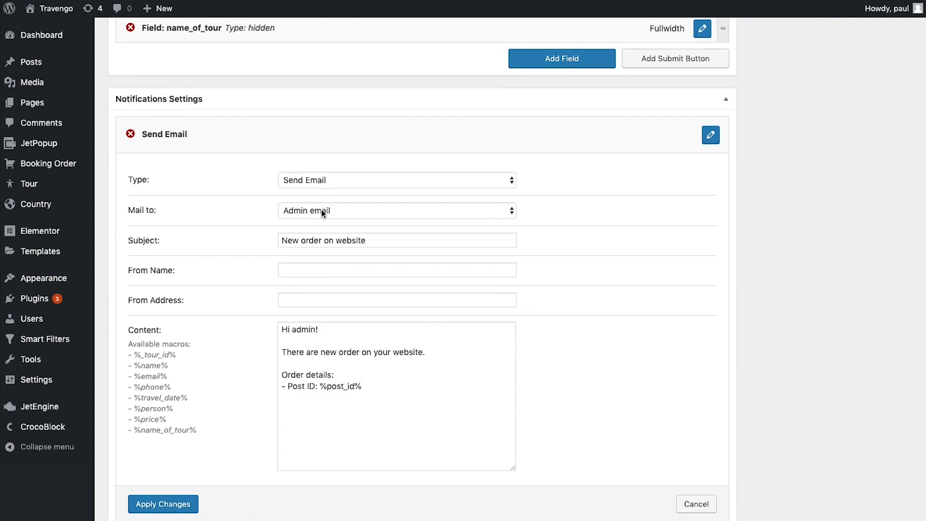
click(336, 212)
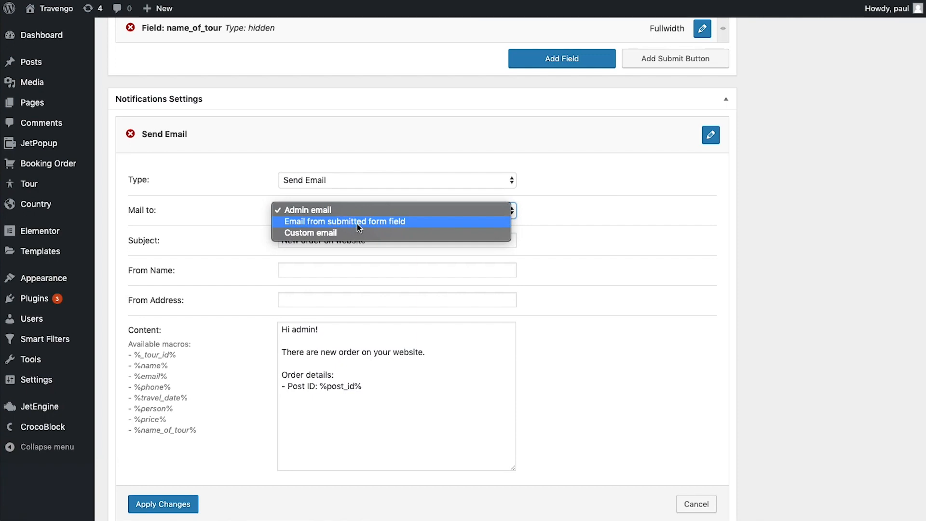
click(357, 223)
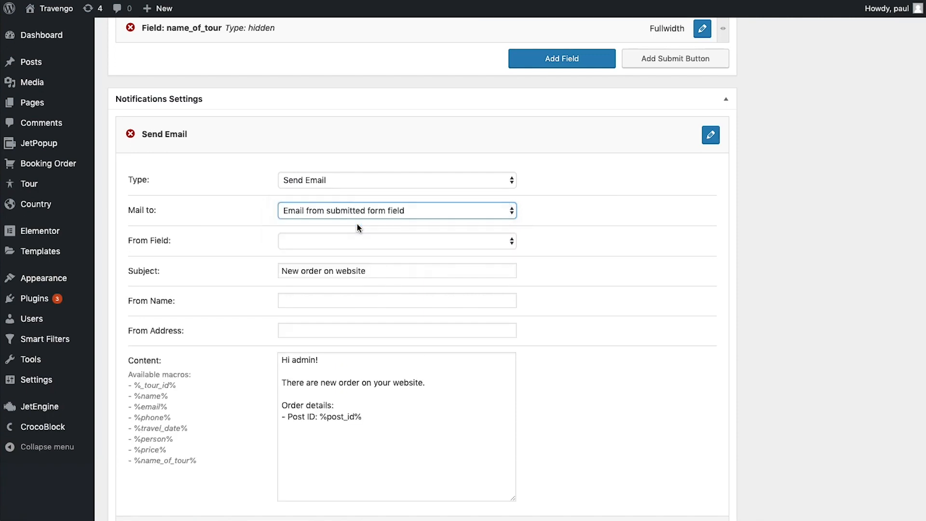
click(351, 240)
click(334, 264)
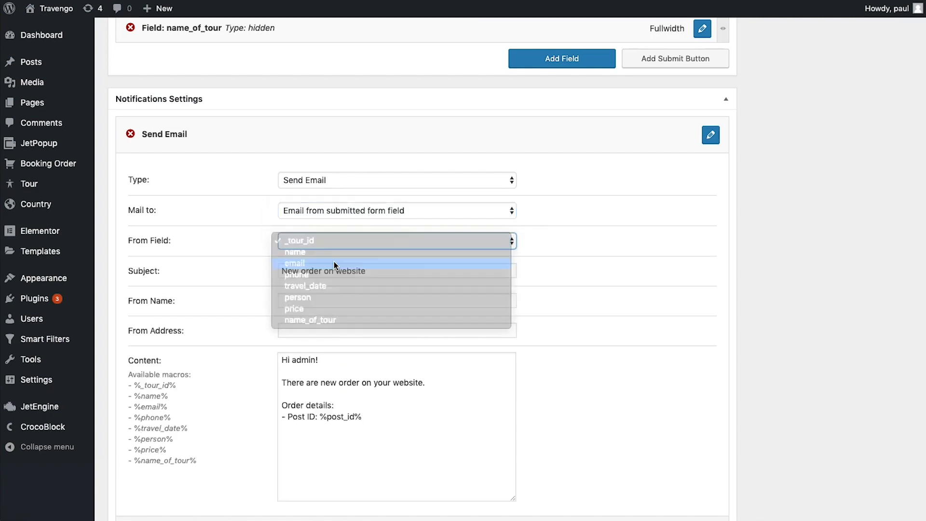
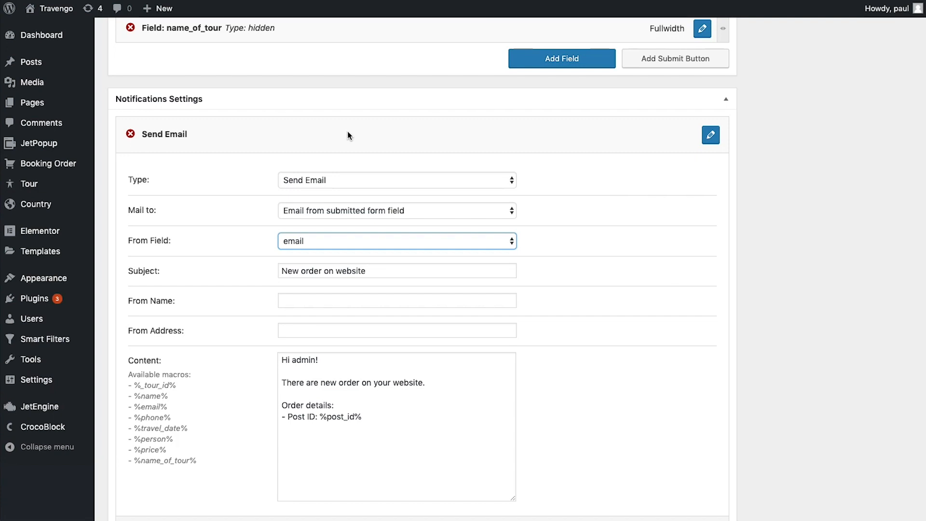
Set the notification's From Name to Crocoblock and enter the sender e-mail address, fixing its misspelled domain
click(408, 269)
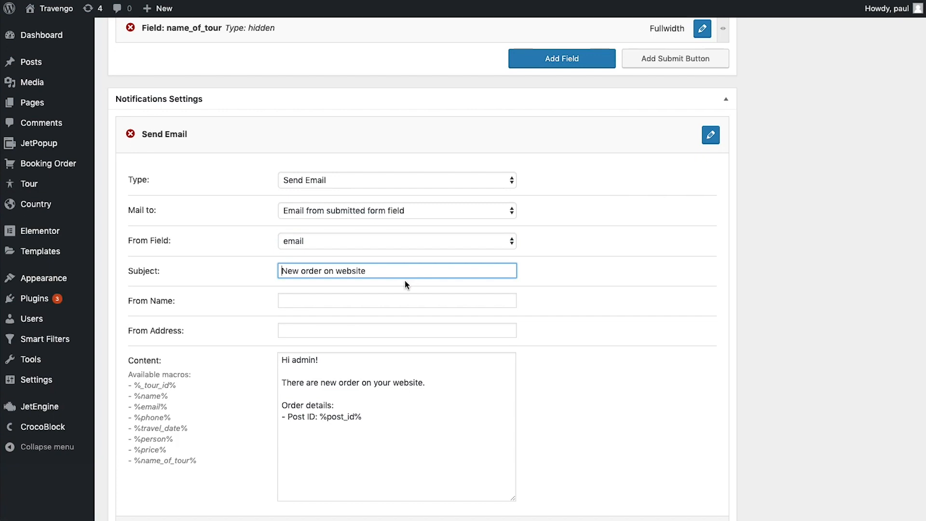
click(357, 300)
text(Crocoblock)
key(Tab)
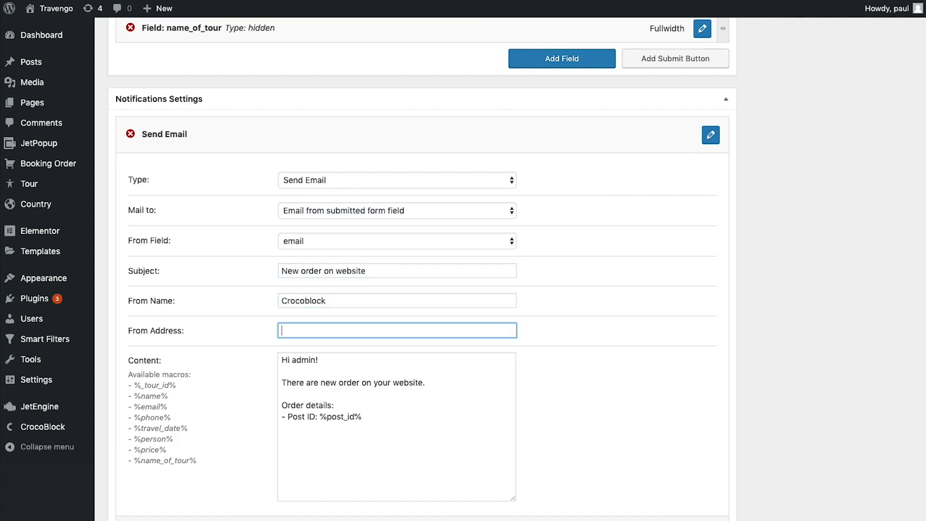
double_click(320, 331)
key(BackSpace)
Select the existing default message content
scroll(367, 396, down, 1)
click(383, 391)
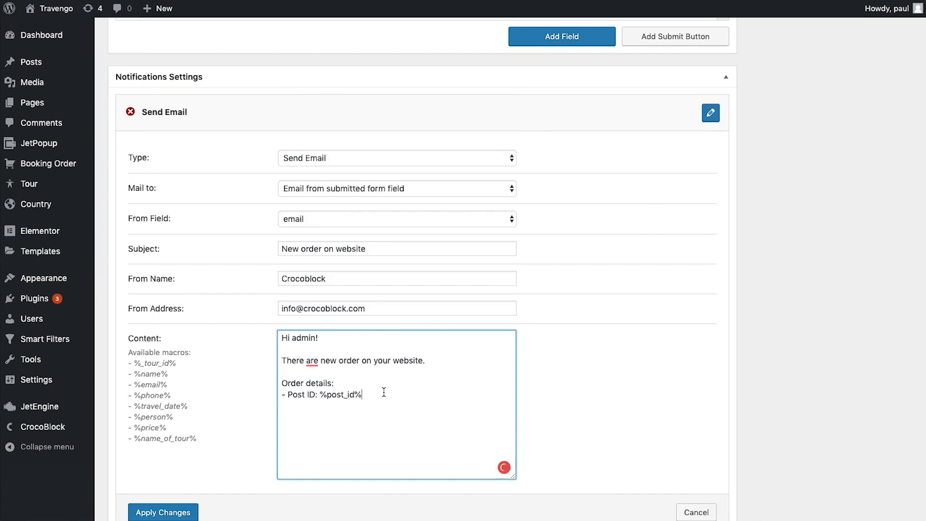
drag(384, 391, 259, 328)
Replace the old message content with the greeting 'Dear %name%,' followed by a new line
key(BackSpace)
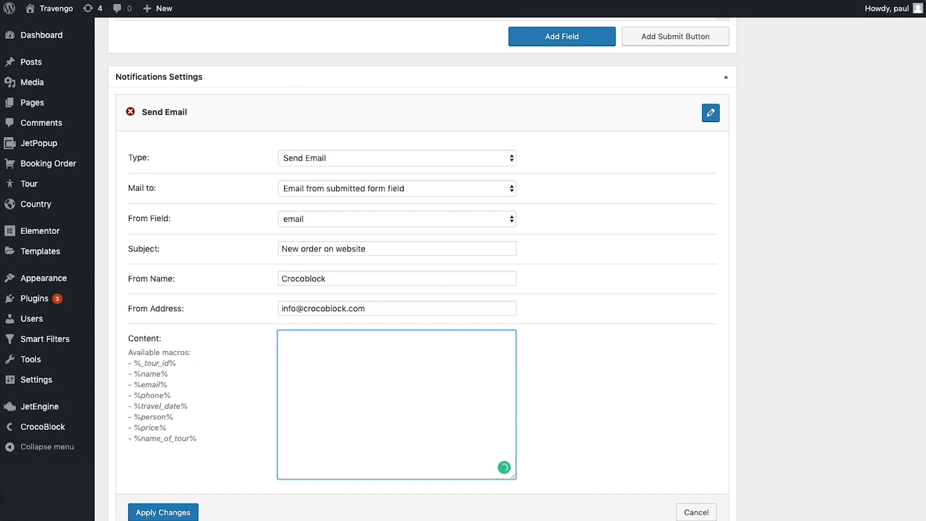
drag(196, 439, 128, 360)
click(174, 379)
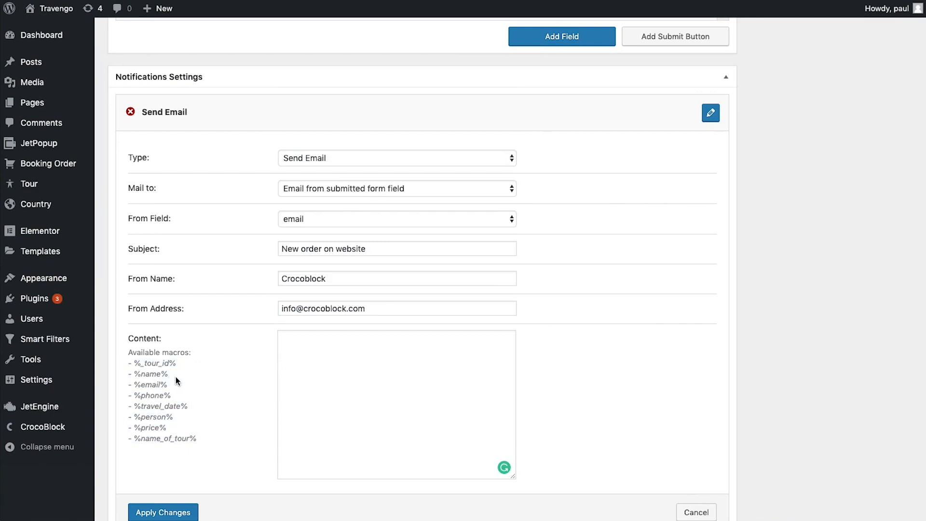
click(310, 353)
text(FDear)
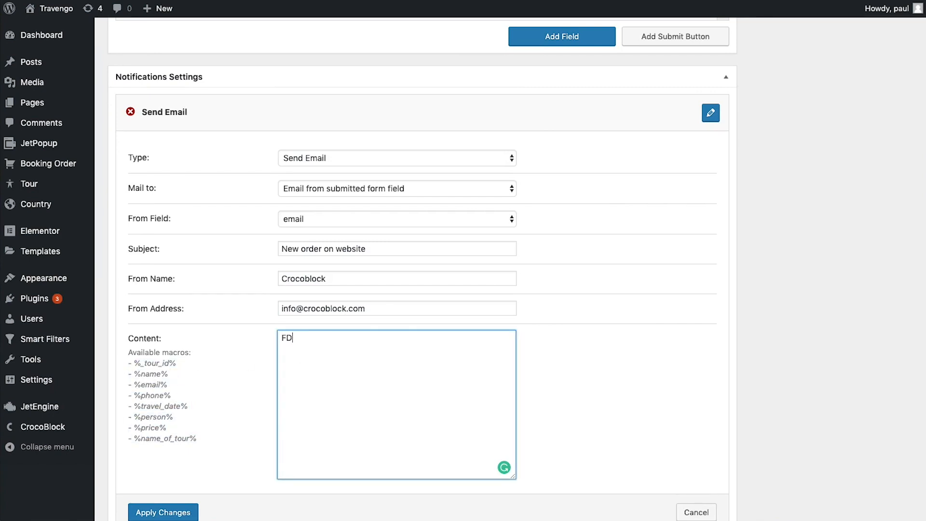
key(BackSpace)
key(BackSpace)
key(BackSpace)
key(BackSpace)
key(BackSpace)
key(BackSpace)
text(Dear %)
text(name%)
text(.)
key(BackSpace)
text(,)
key(Return)
key(Return)
Paste the booking confirmation body using the %name_of_tour%, %travel_date%, %person% and %price% macros
drag(301, 337, 340, 336)
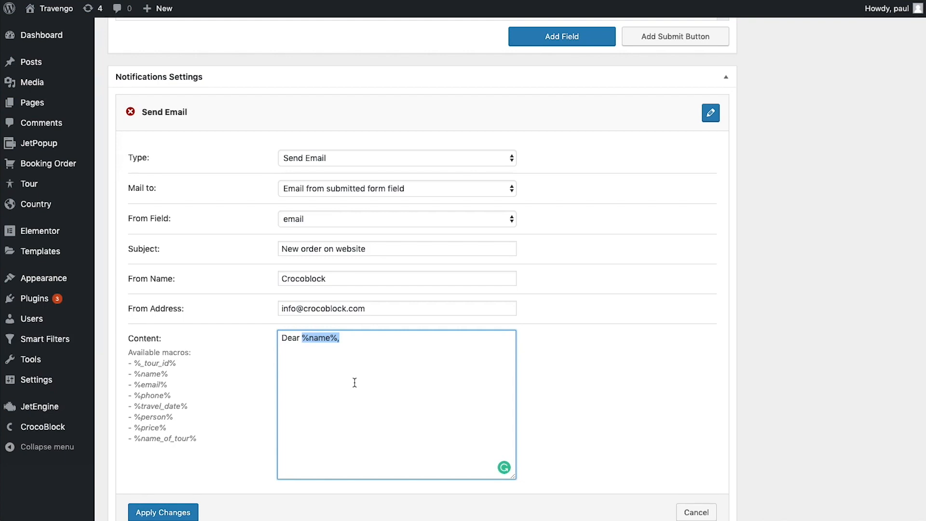
click(359, 384)
key(super+Tab)
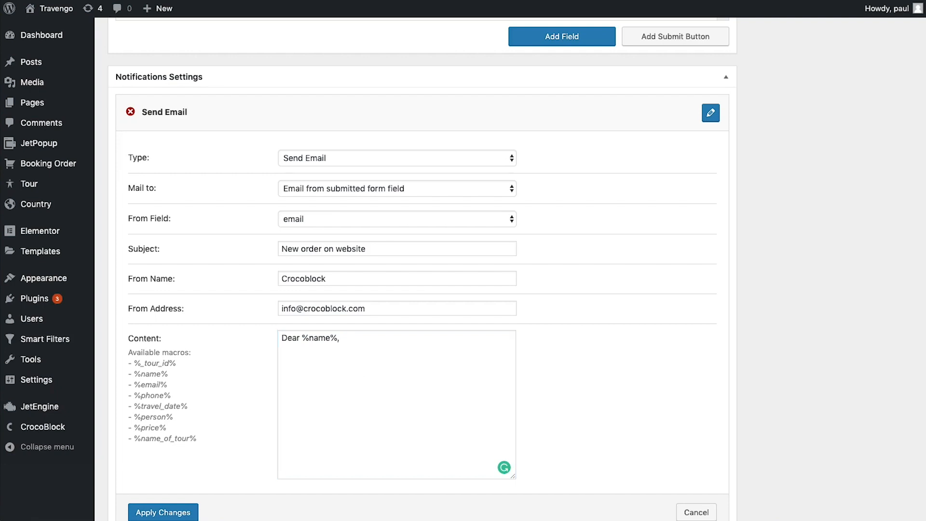
click(332, 393)
text(You have successfully booked %name_of_tour% tour.  There are your order details: Date:%travel_date% %person% Persons Price: %price% $  Our manager will contact you soon.  Have a nice day!)
scroll(427, 429, down, 1)
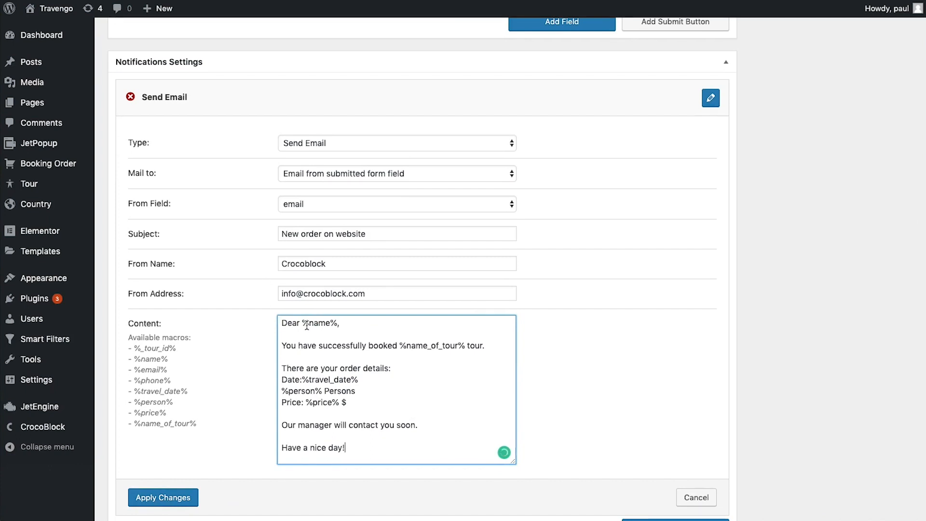
drag(411, 346, 464, 346)
triple_click(447, 345)
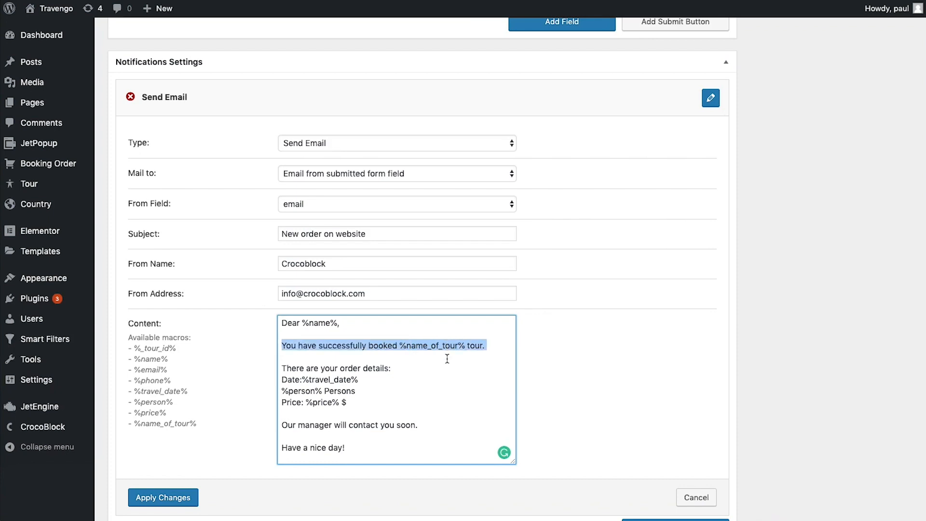
click(447, 352)
double_click(447, 346)
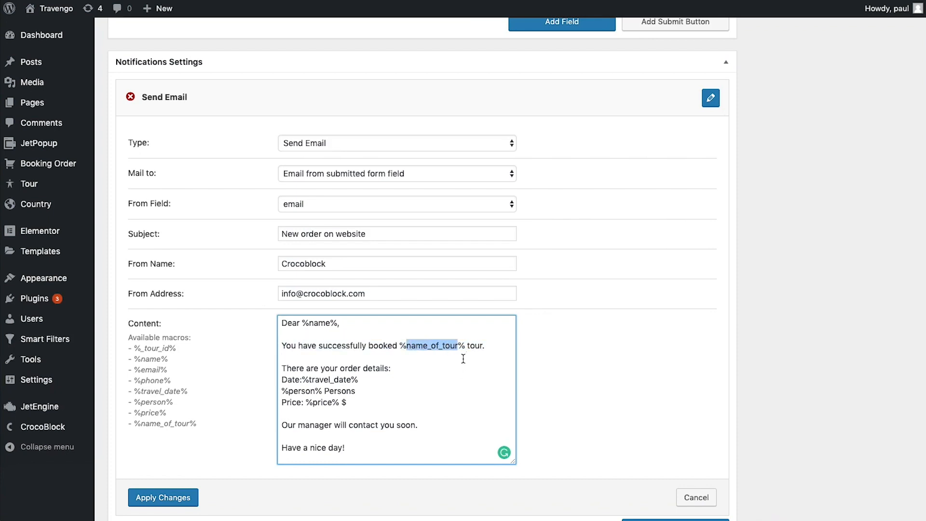
double_click(472, 346)
click(464, 368)
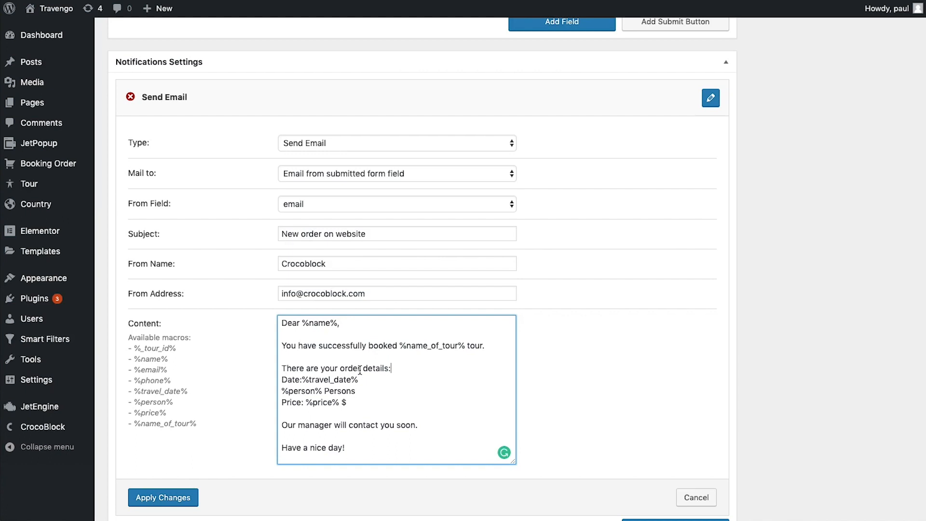
scroll(359, 369, down, 1)
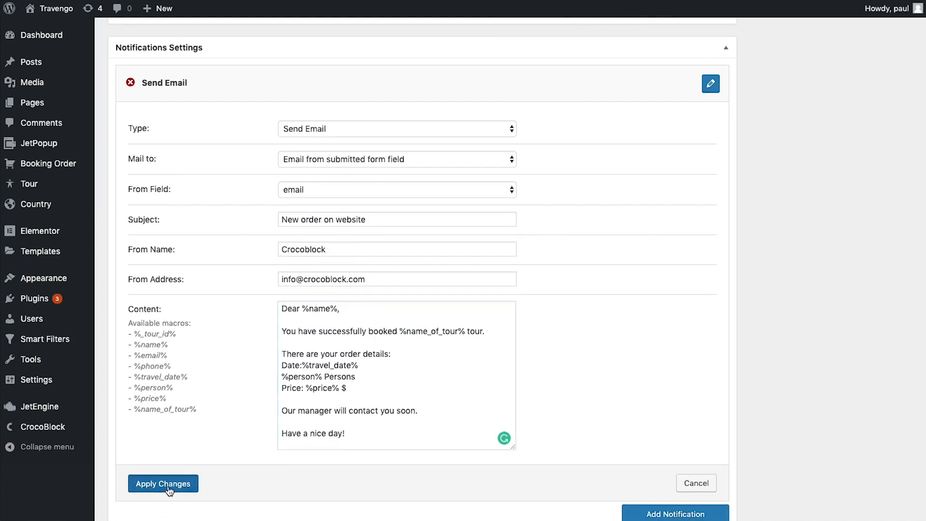
Save the Send Email notification and add an Insert Post notification creating Booking Order posts
click(169, 488)
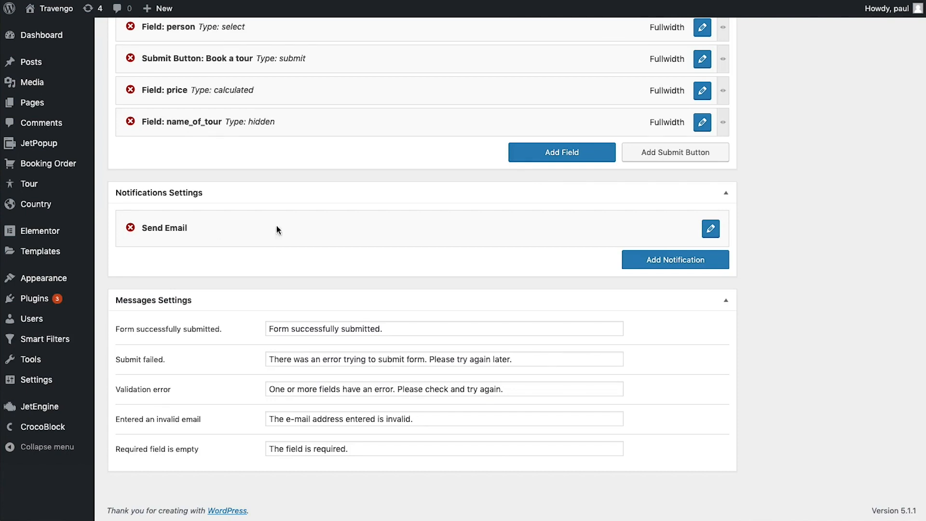
click(666, 260)
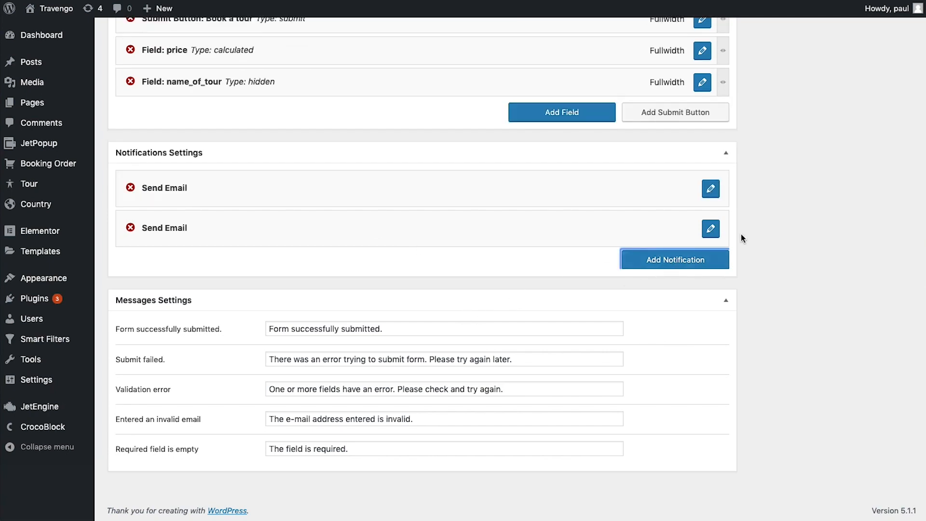
click(703, 229)
scroll(645, 256, down, 2)
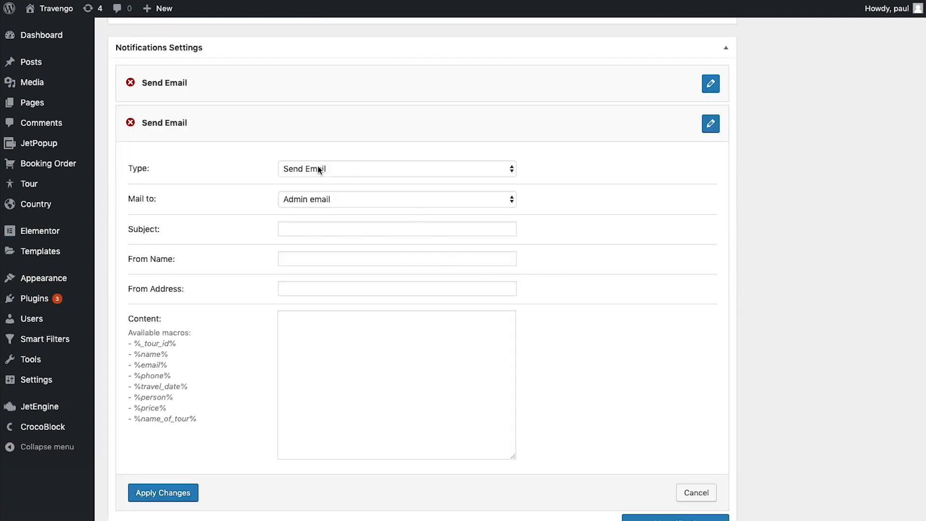
click(332, 169)
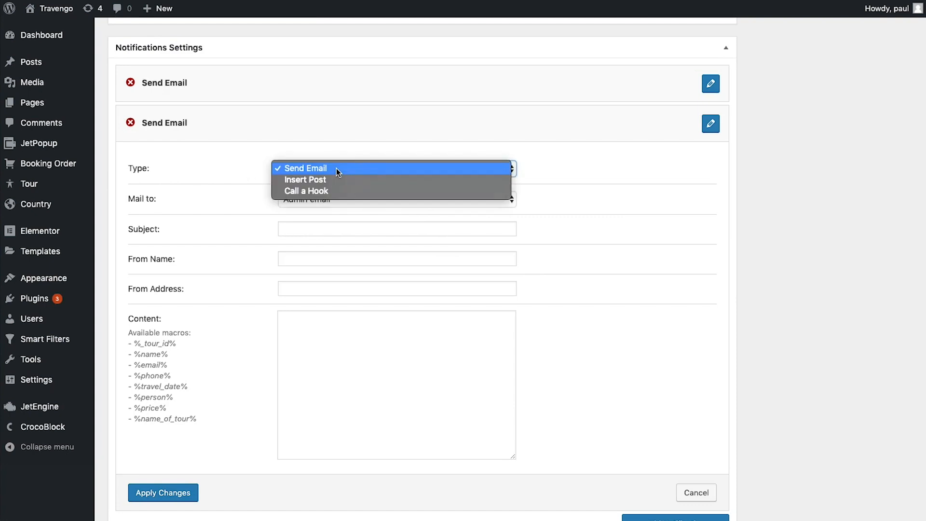
click(332, 180)
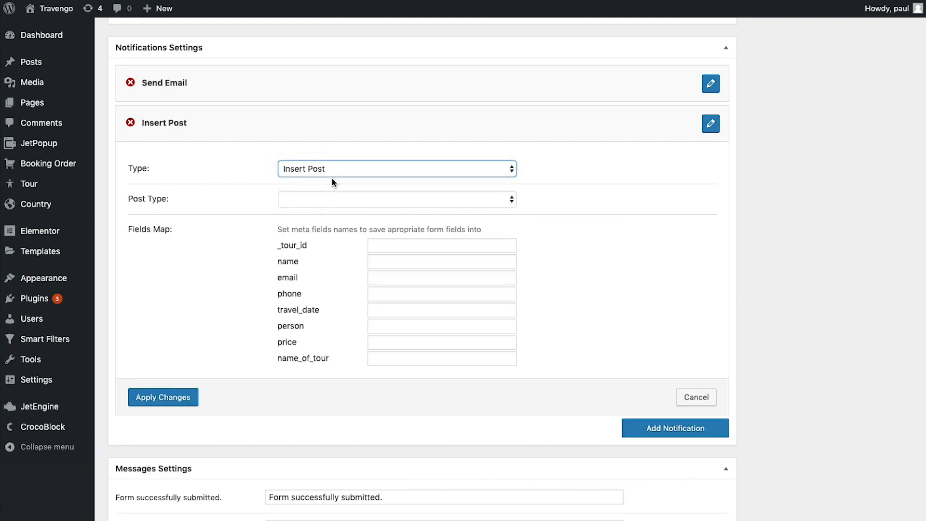
click(319, 197)
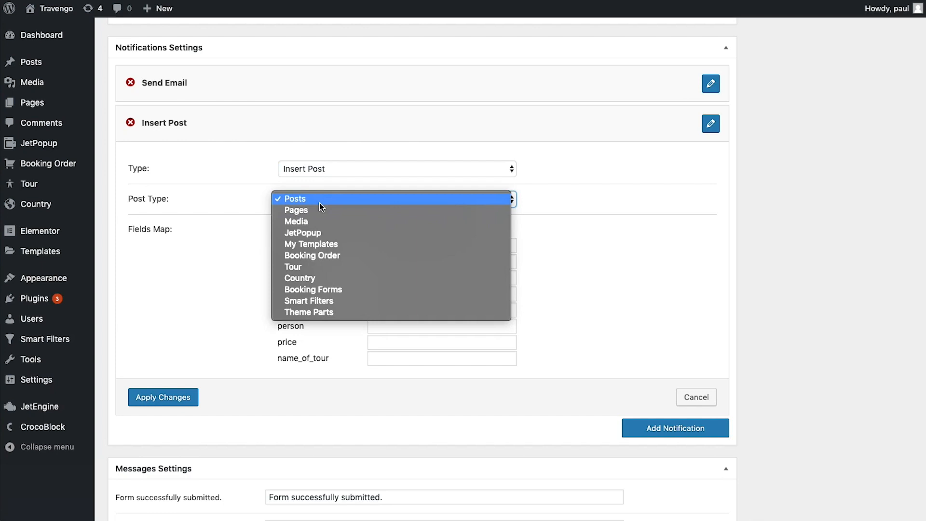
click(341, 256)
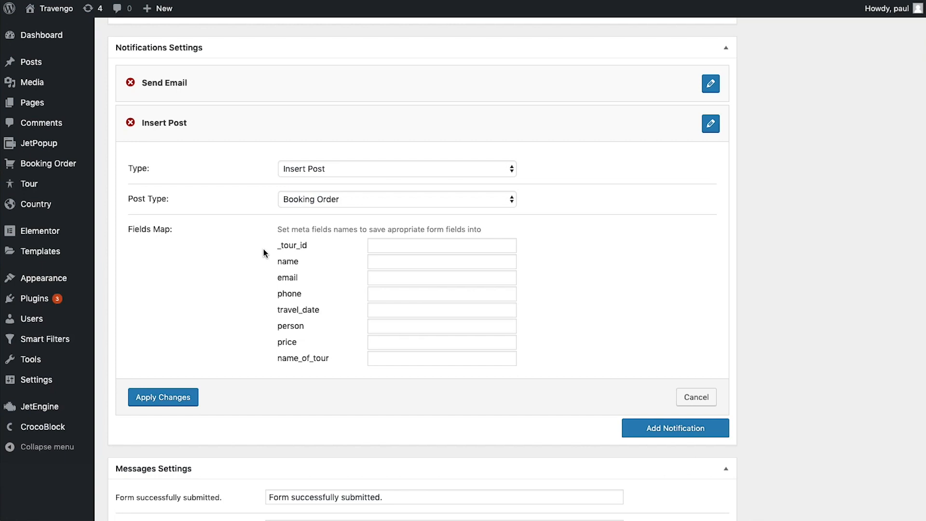
Map fields to meta keys _tour_id, _name, _mail, _phone, _travel_date, _number_of_person, _tour_price, _tour_name and save
click(456, 247)
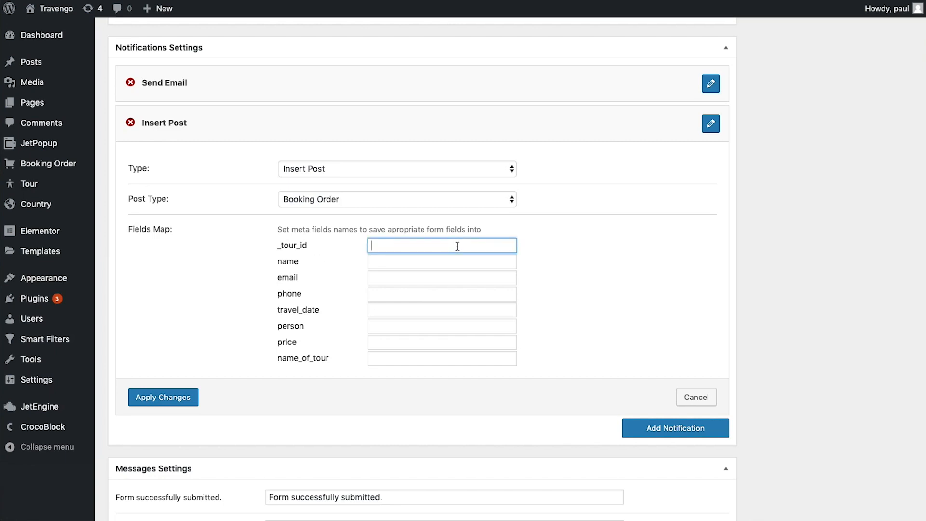
text(_tour_id)
click(432, 263)
text(_name)
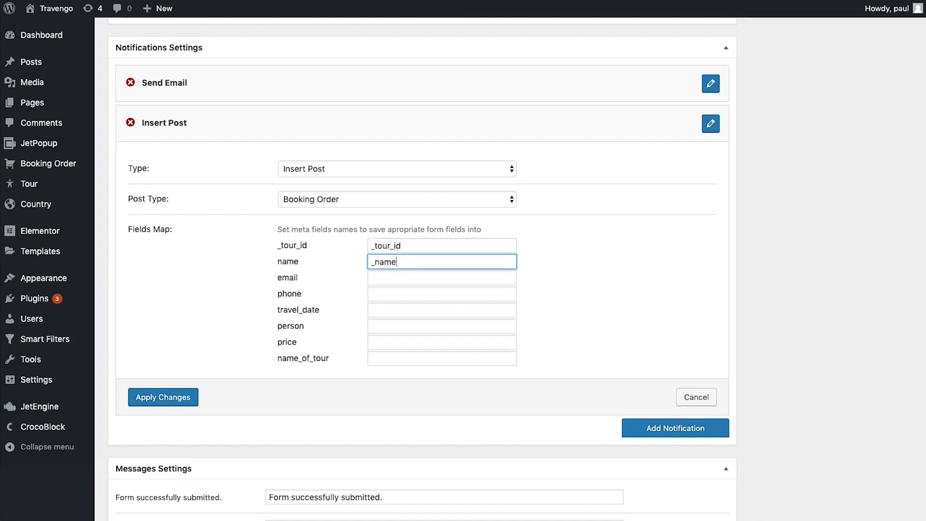
scroll(272, 261, down, 1)
drag(273, 255, 295, 255)
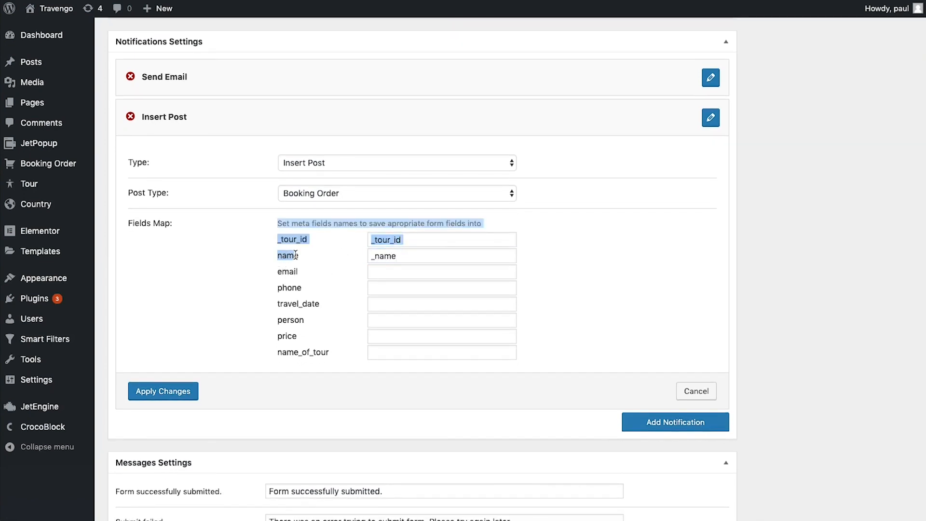
double_click(294, 256)
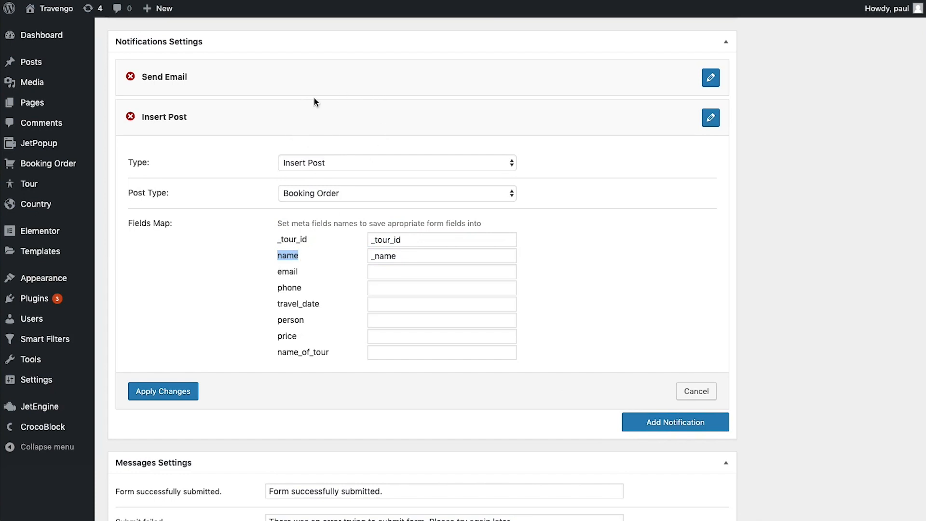
click(423, 257)
drag(370, 256, 403, 256)
click(404, 255)
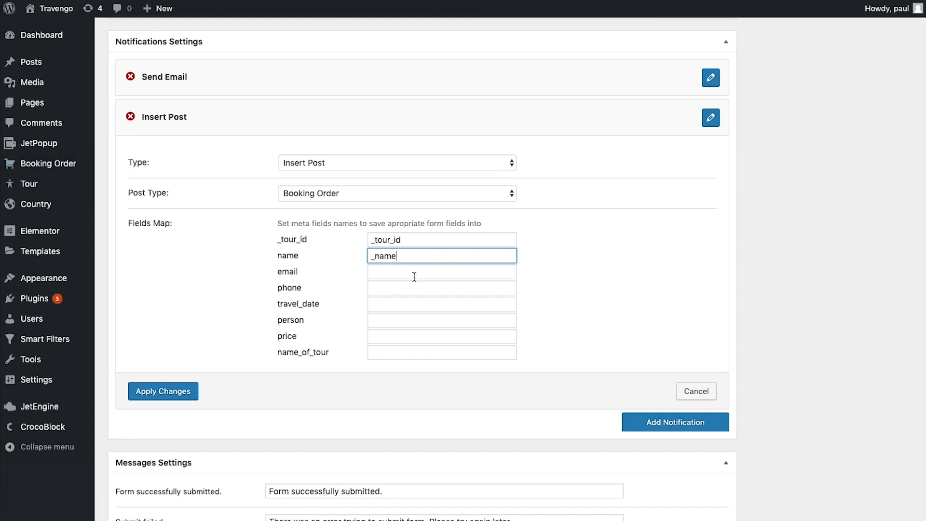
text(_mail	_phone	_travel_date	_number_of_person	_tour_price	_tour_name)
drag(273, 291, 289, 287)
double_click(290, 287)
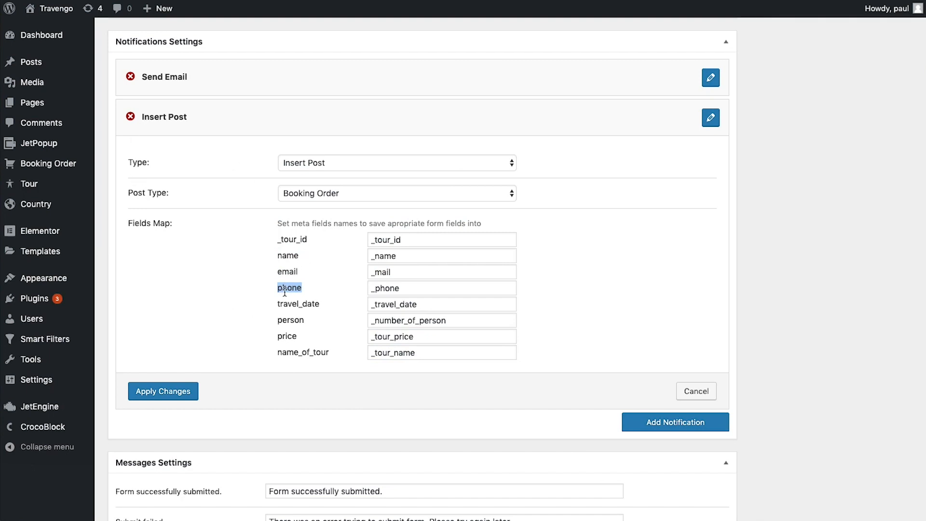
double_click(412, 290)
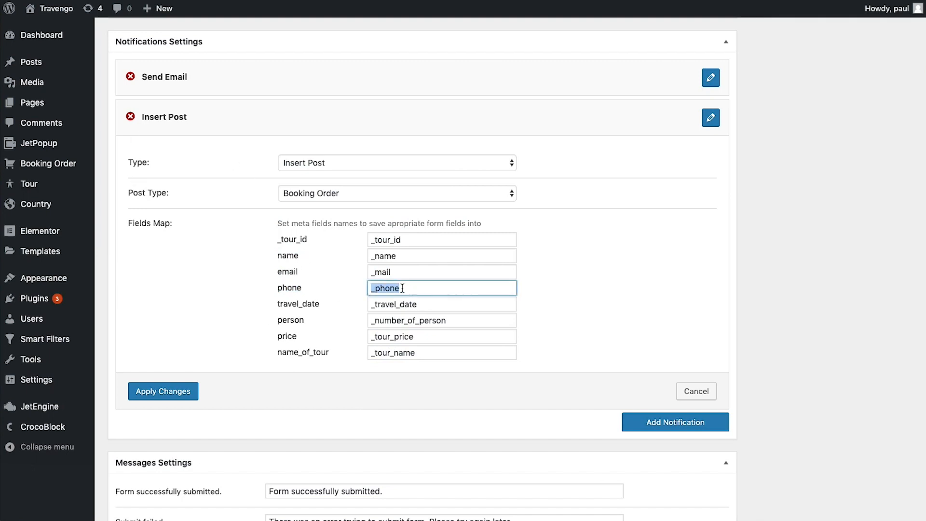
click(455, 284)
click(164, 391)
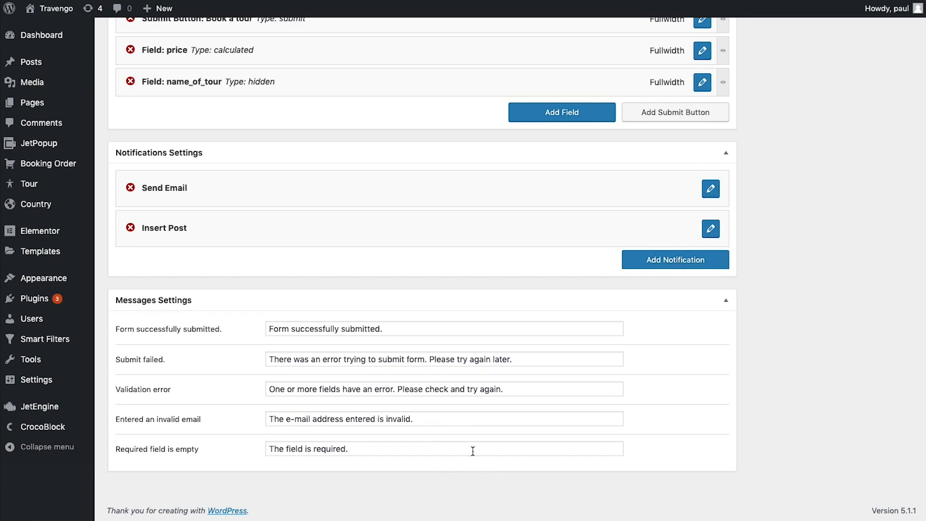
Try a layout with name beside _tour_id and phone beside a narrowed email field
scroll(472, 451, up, 10)
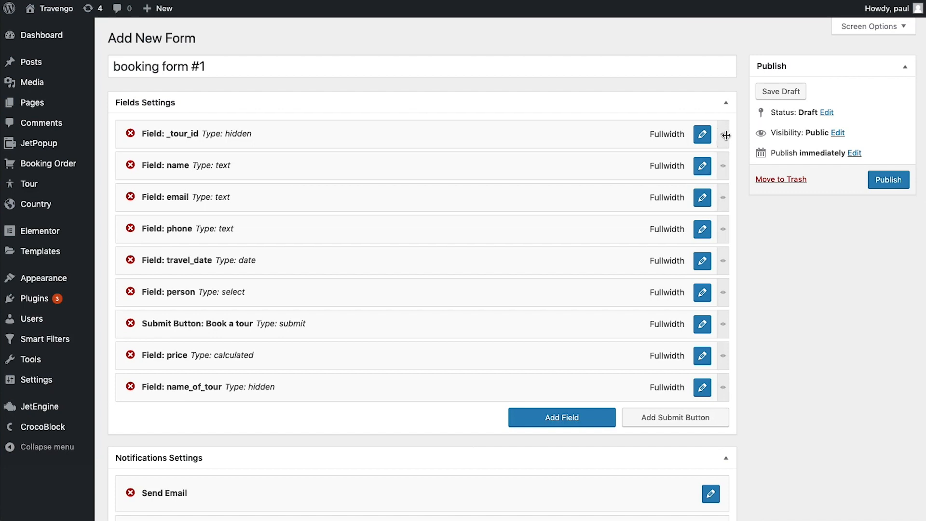
drag(722, 134, 418, 142)
drag(722, 162, 427, 162)
drag(356, 167, 663, 137)
drag(724, 166, 561, 180)
drag(720, 202, 226, 206)
drag(156, 207, 675, 168)
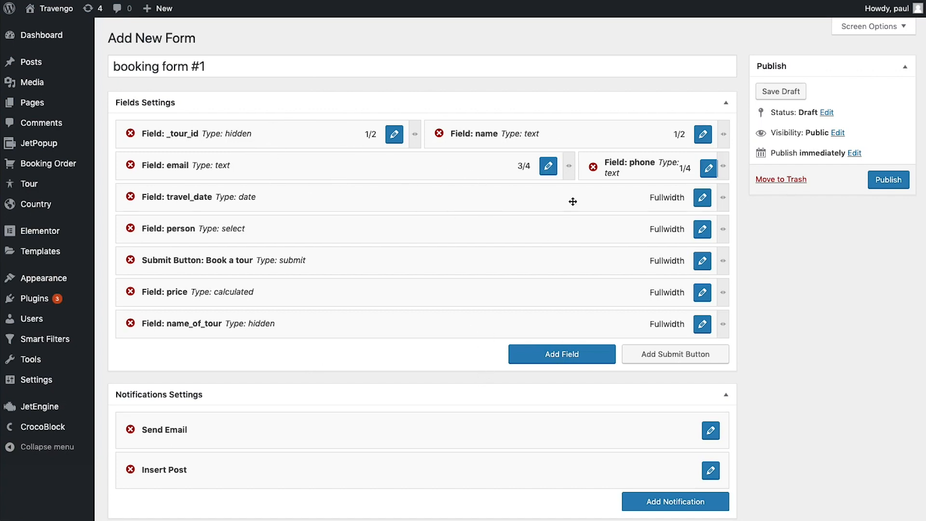
Restore name, email and phone to full width on their own lines and publish the form
drag(605, 172, 576, 191)
drag(520, 138, 704, 135)
drag(506, 168, 357, 173)
drag(418, 169, 723, 170)
drag(569, 198, 725, 201)
drag(617, 230, 722, 231)
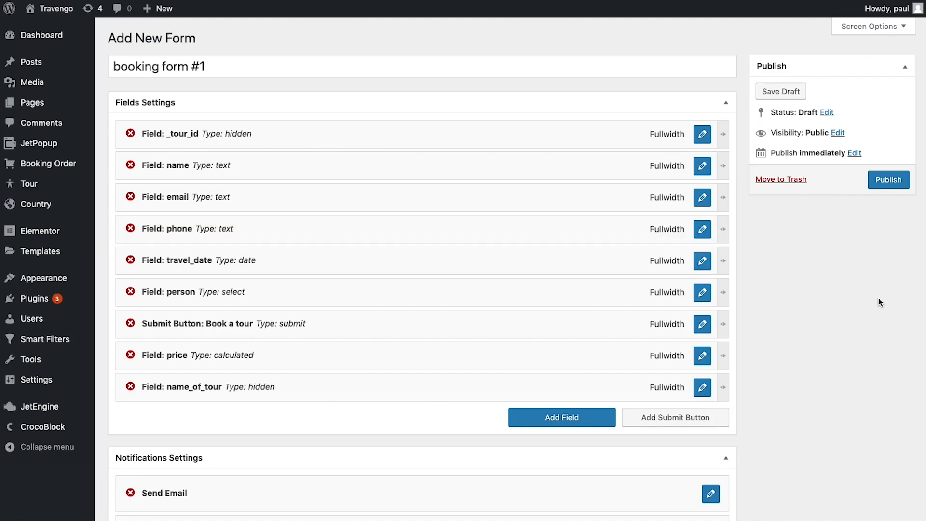
click(888, 180)
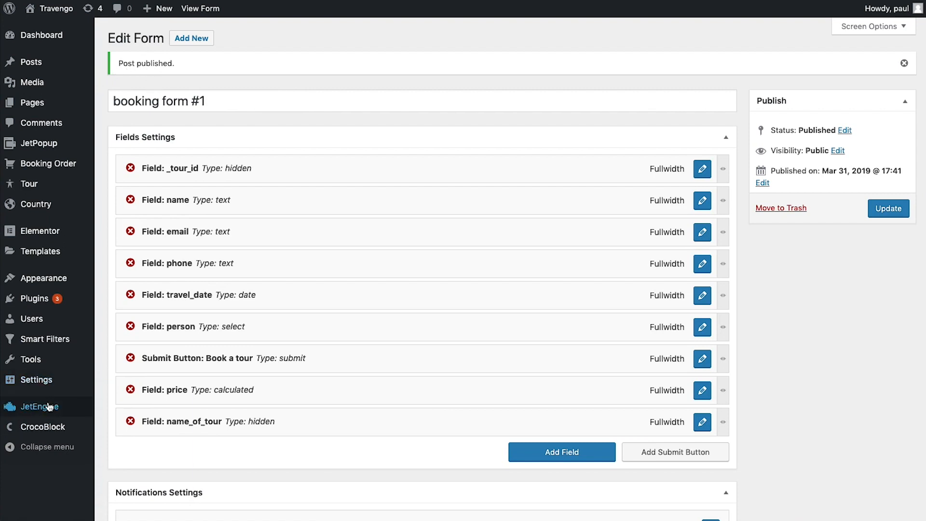
Go to the JetEngine Booking Forms list, then to the Country posts list
mouse_move(44, 406)
click(145, 487)
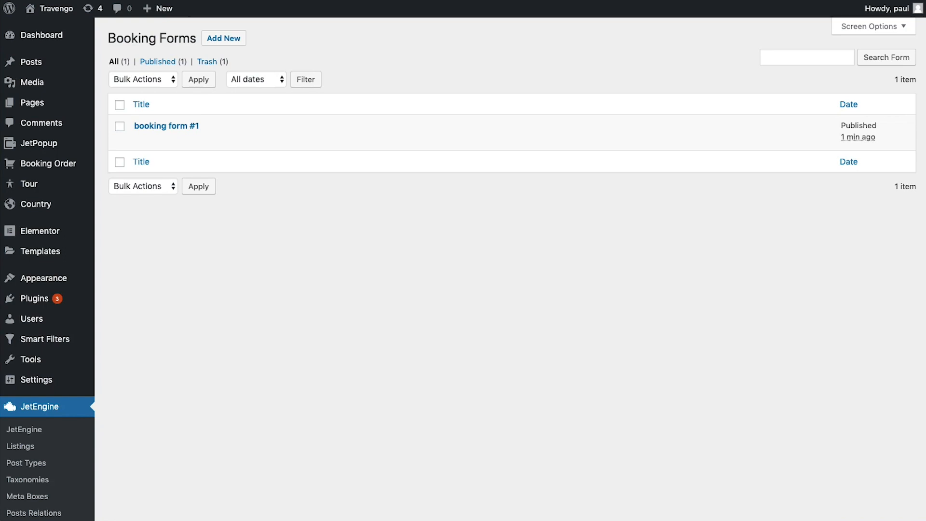
mouse_move(77, 208)
click(114, 208)
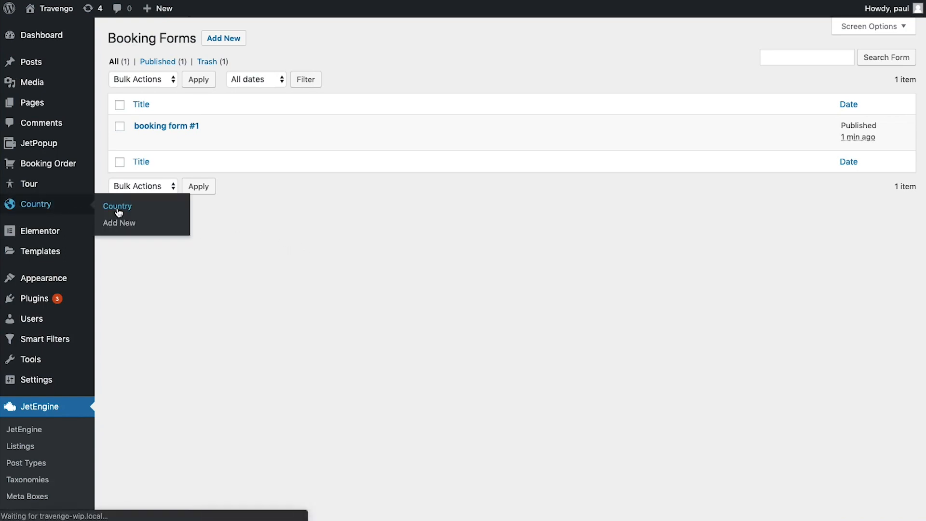
Create a new Country post titled Poland with the pasted description and minimal price 120
click(188, 39)
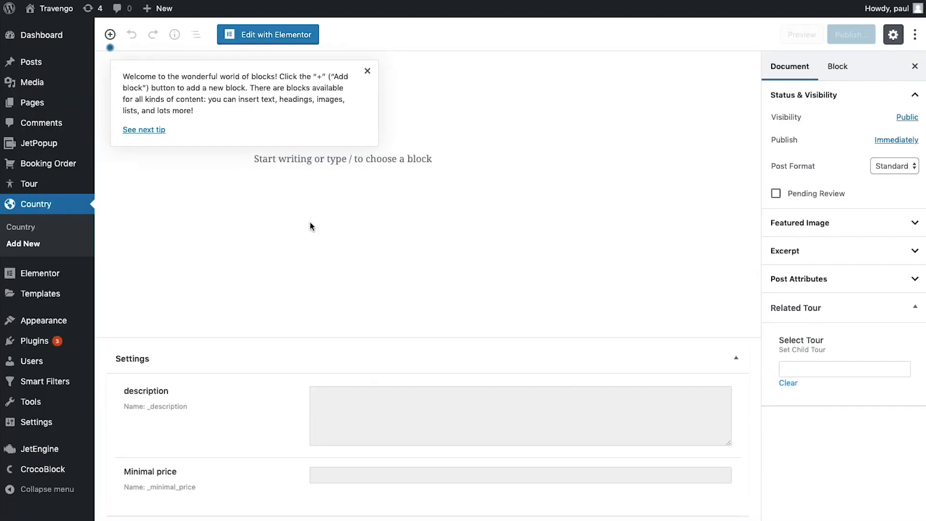
click(367, 71)
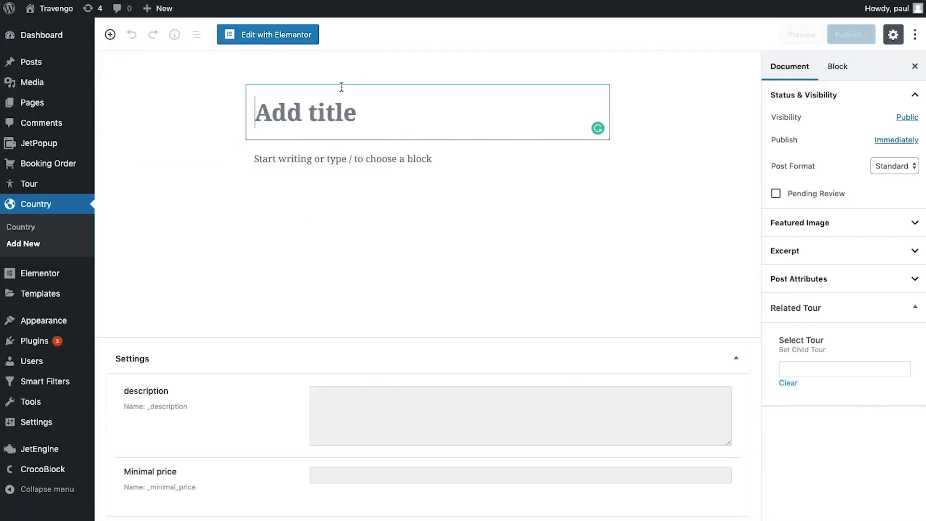
click(308, 114)
text(Poland)
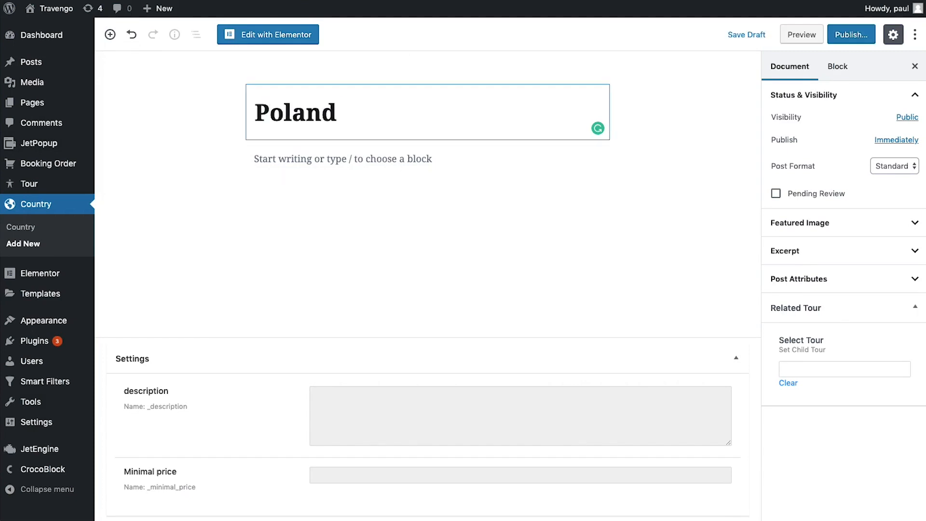
click(277, 188)
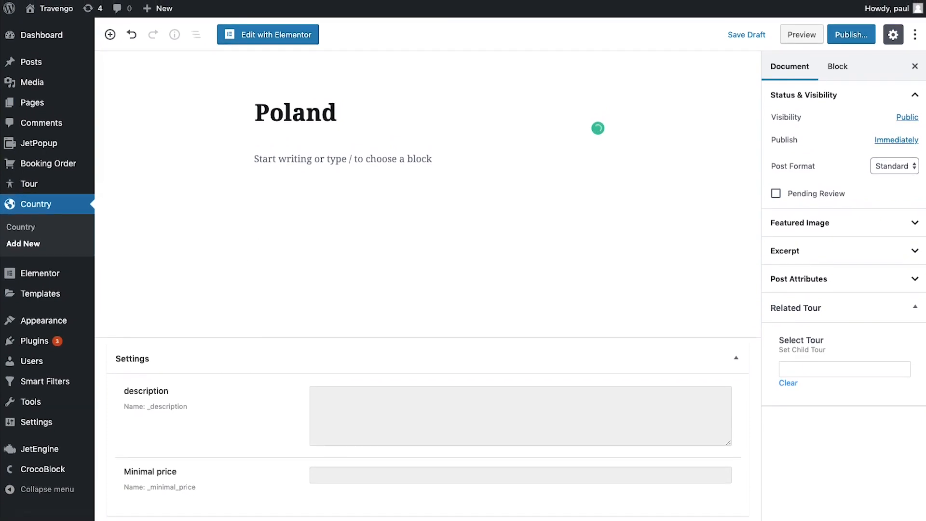
click(380, 411)
text(No his iriure consequuntur qui wisi philosophia congue appareat euripidisaperiri eruditi ornatus tesolumsanctus tacimates mei. Pro ex harum petentium. Ius cu euismod detraxit, ubique. Lorem ipsum dolor sit amet, consectetur adipiscing elit.)
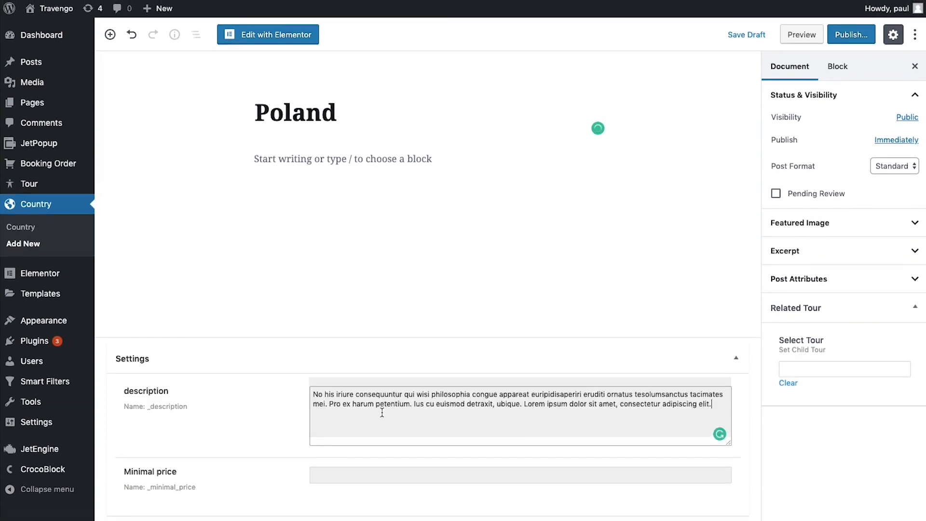
click(368, 476)
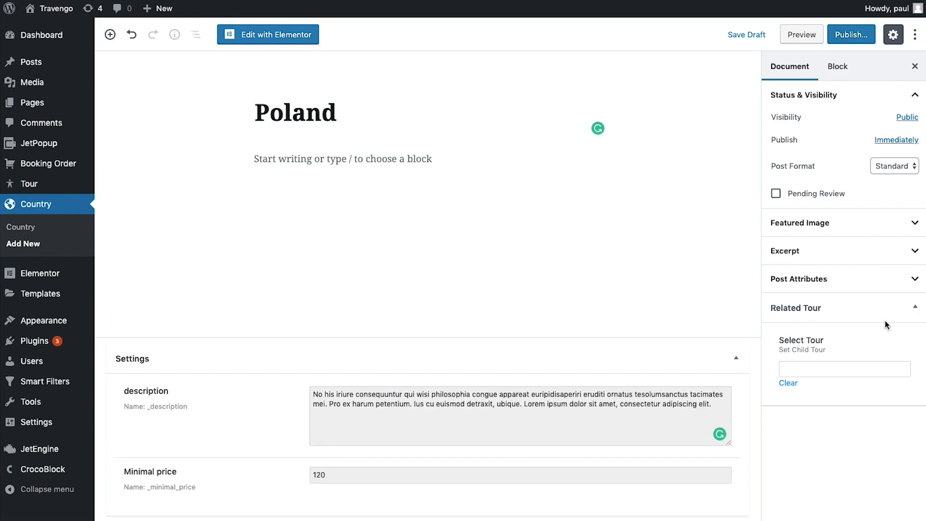
Set Poland.jpg as the post's featured image
click(915, 229)
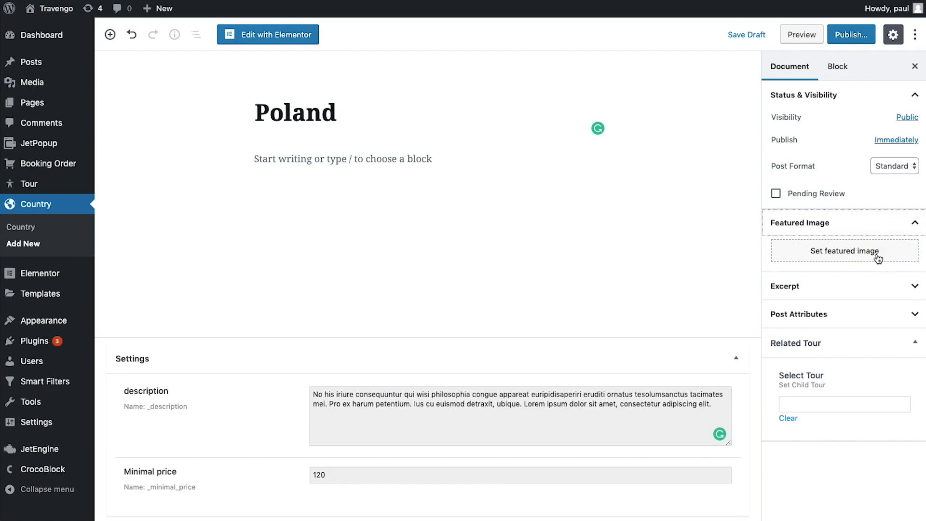
click(877, 259)
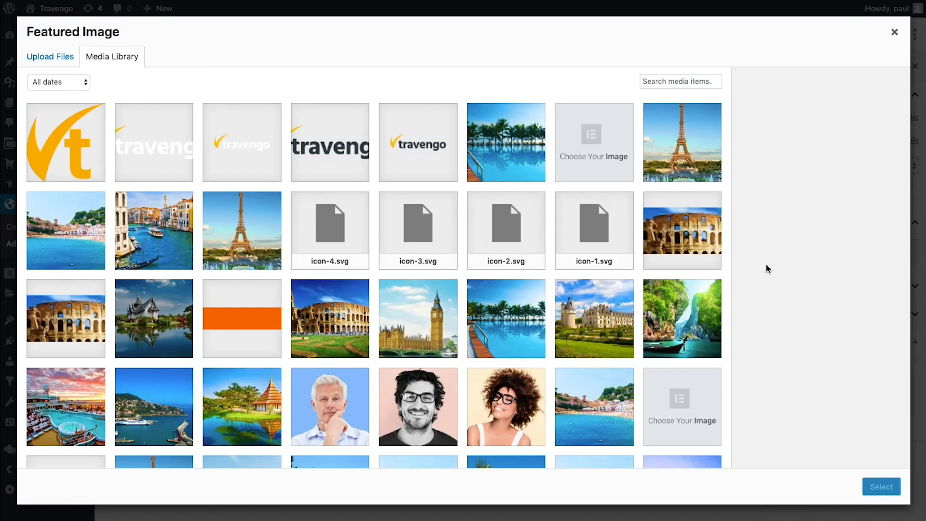
scroll(391, 276, down, 1)
scroll(391, 275, down, 7)
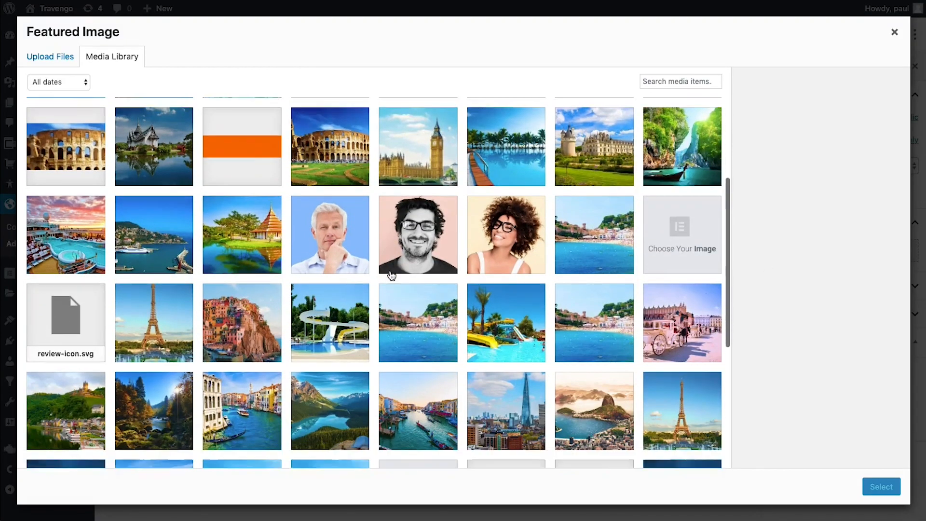
scroll(392, 276, up, 1)
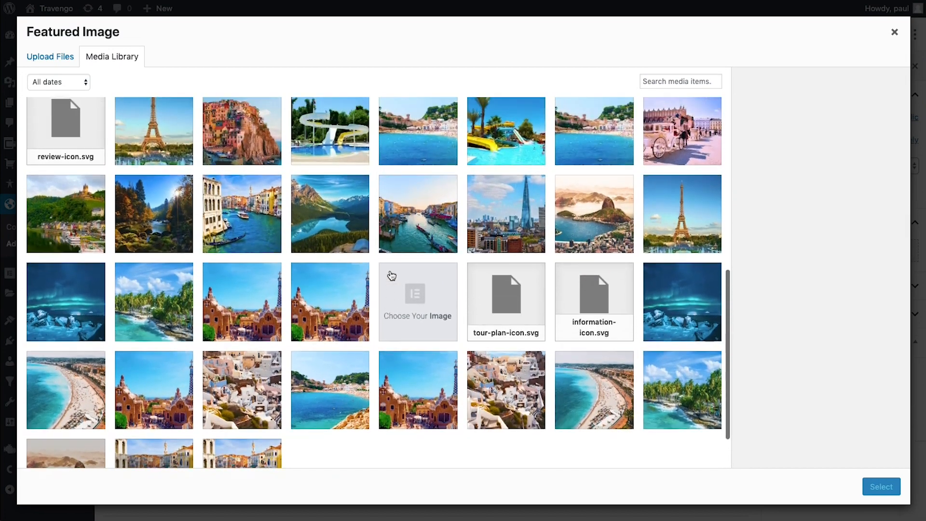
click(681, 133)
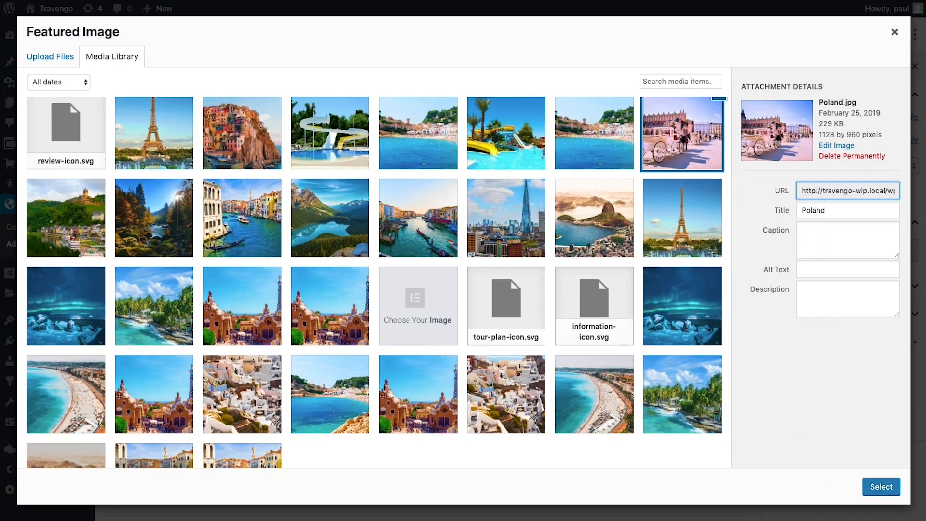
click(881, 486)
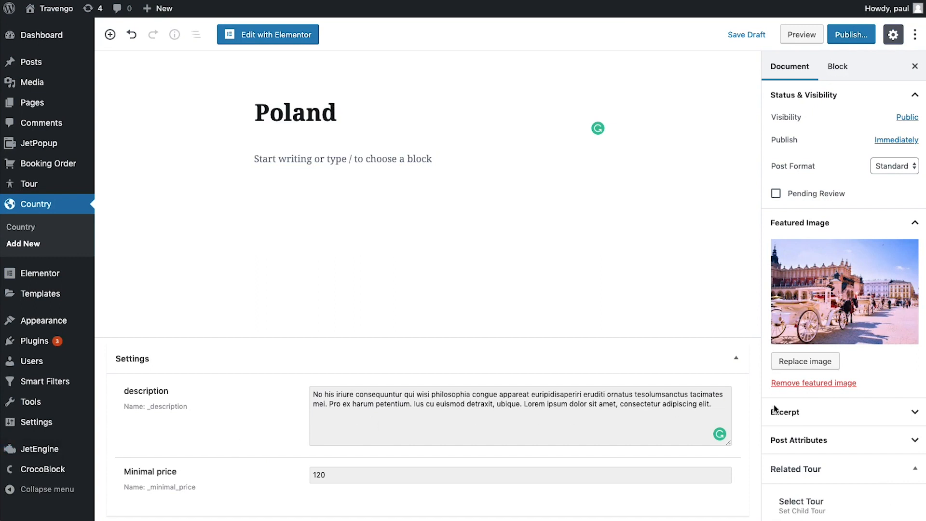
Paste the excerpt, publish the Poland post, and return to the Country list
click(872, 422)
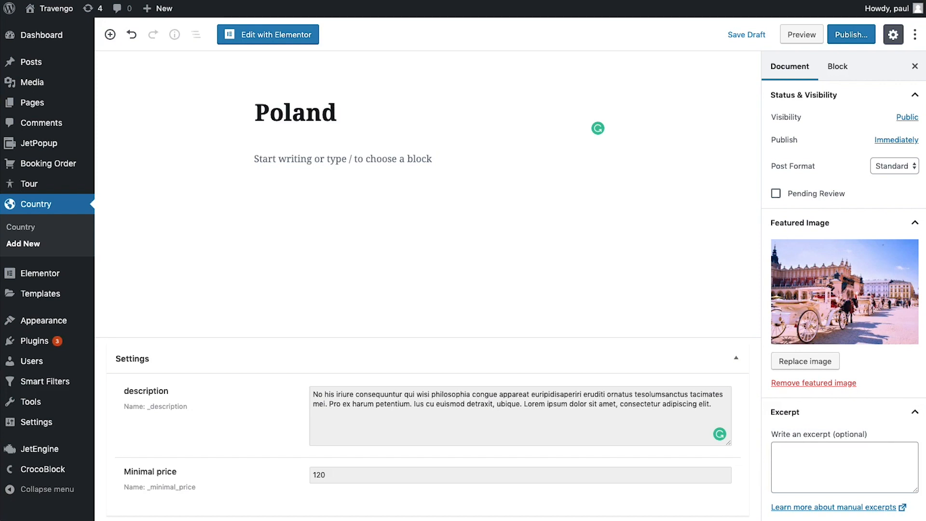
click(814, 462)
text(McAfee announced his run for the highest office land third-party.)
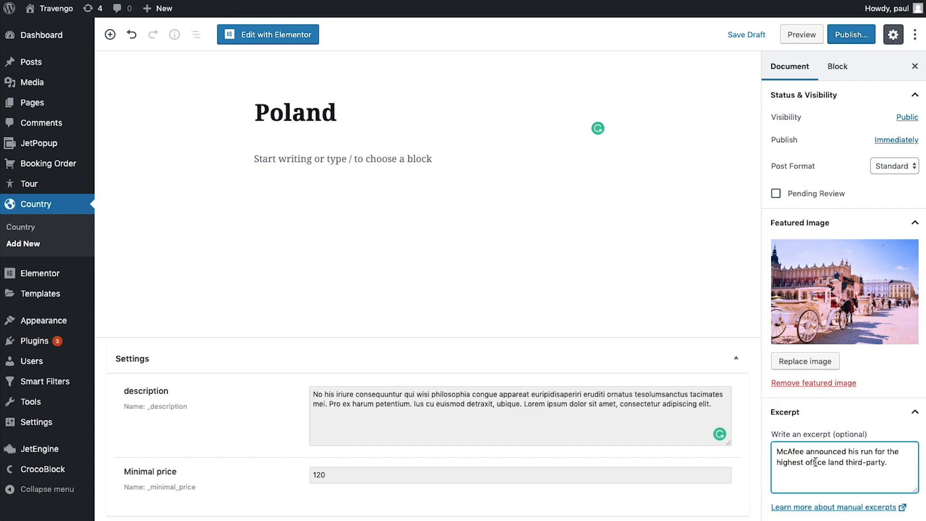
scroll(868, 434, down, 2)
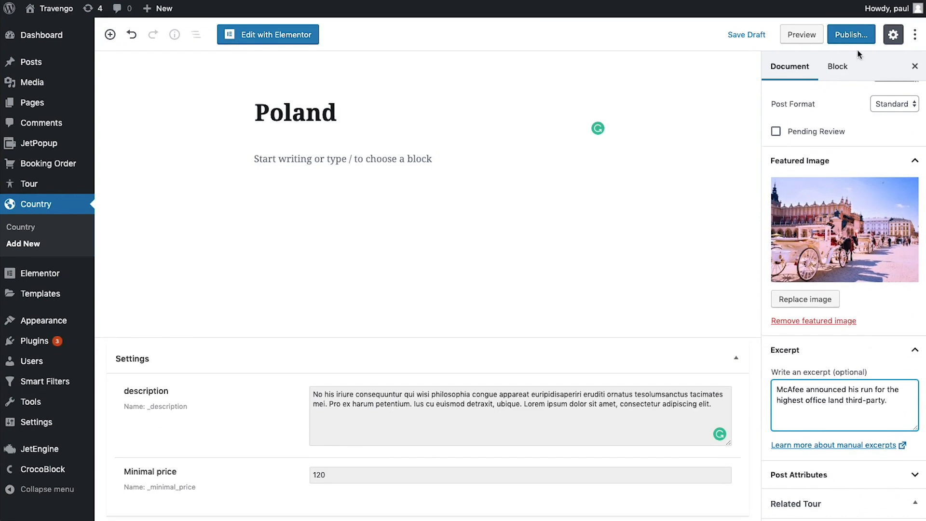
click(851, 34)
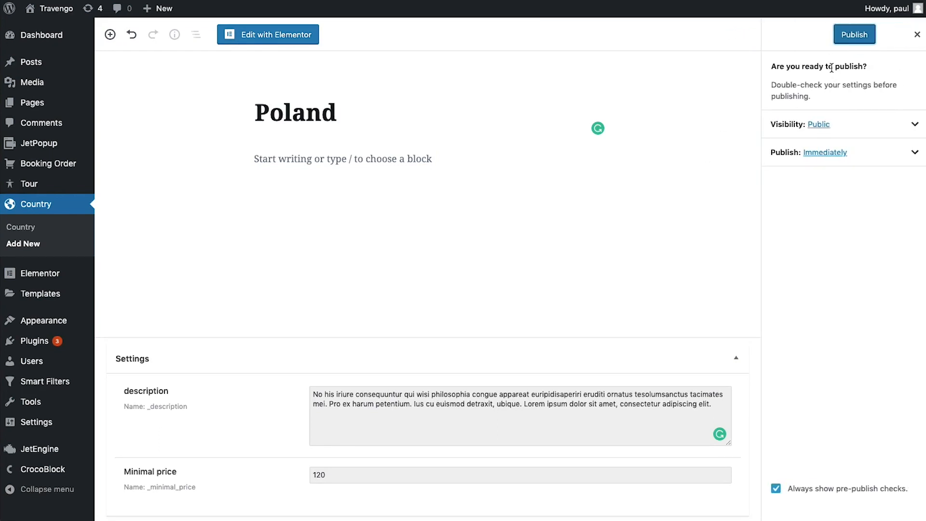
click(853, 34)
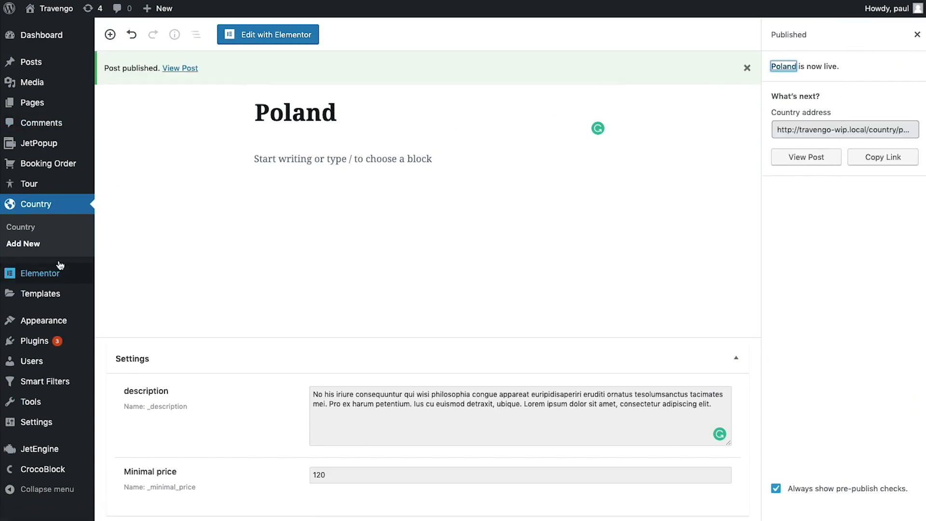
click(41, 227)
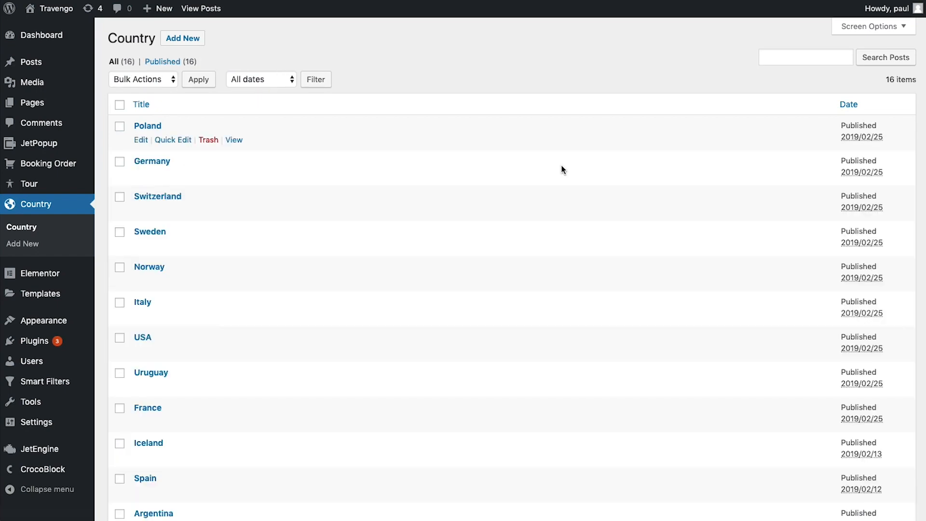
Open the Tour posts list and start a new Tour post
scroll(562, 170, down, 5)
scroll(562, 169, up, 5)
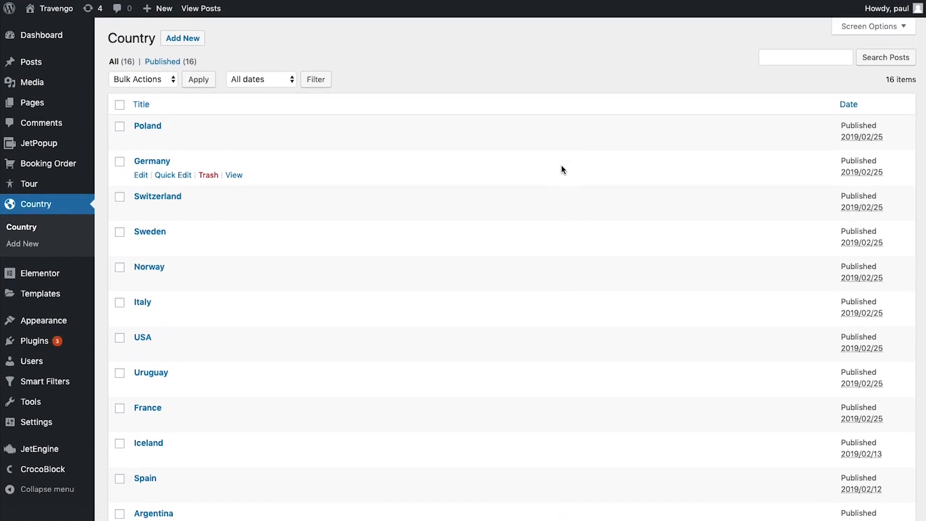
mouse_move(25, 189)
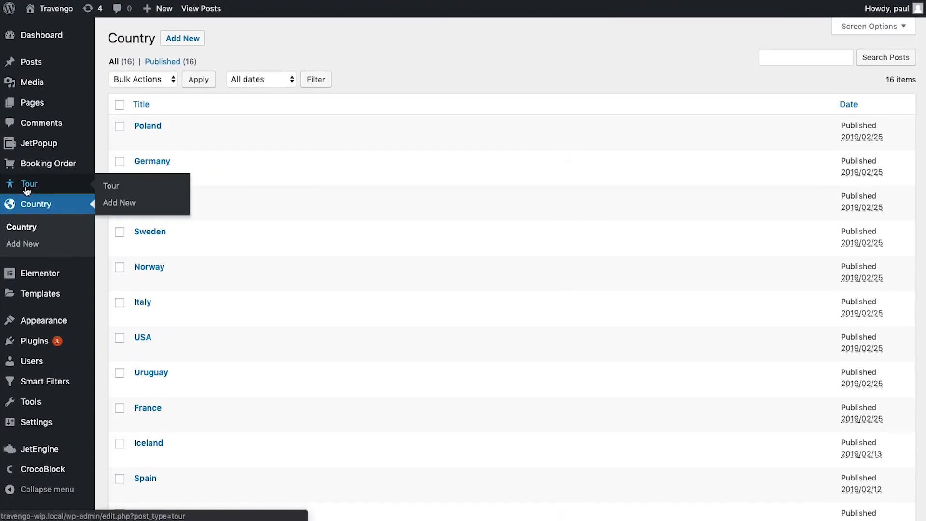
click(118, 190)
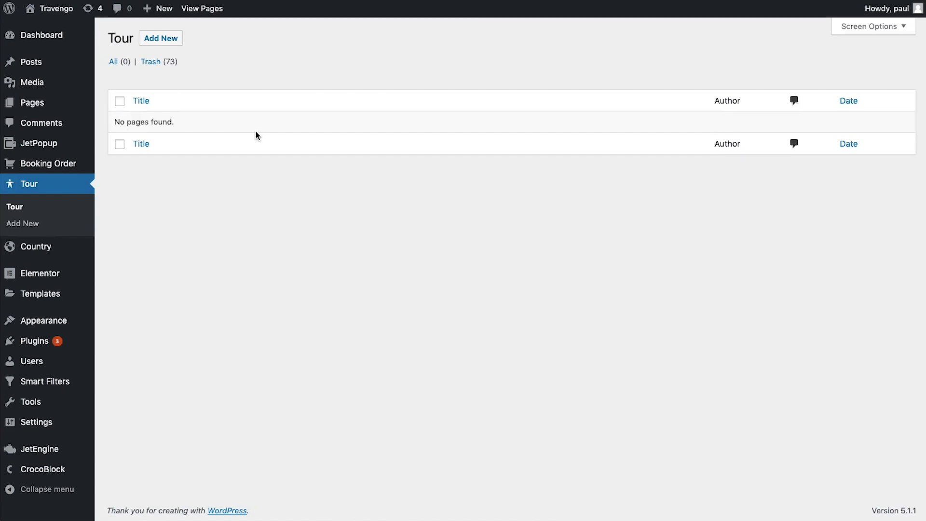
click(170, 41)
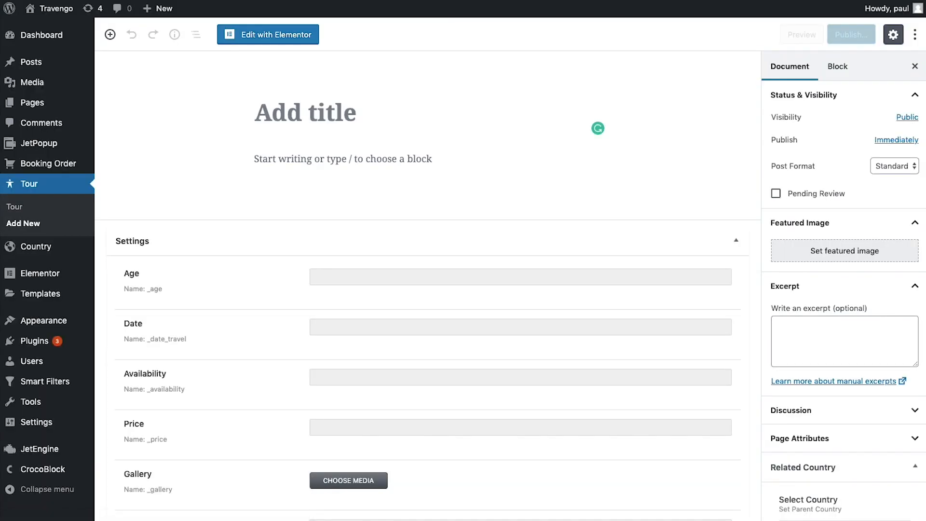
Title the tour 'Blue Lagune' and scroll past the Day 1–4 itinerary to the Settings box
click(348, 115)
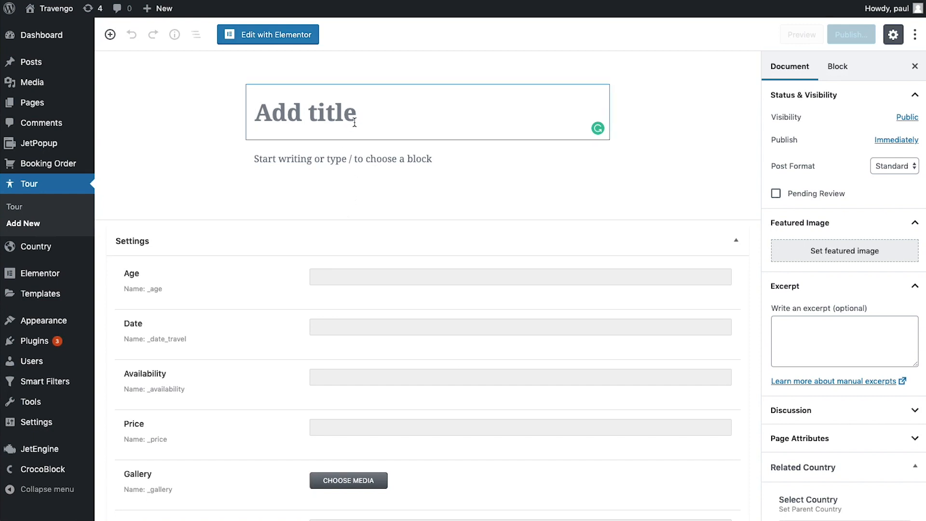
text(Blue Lagune)
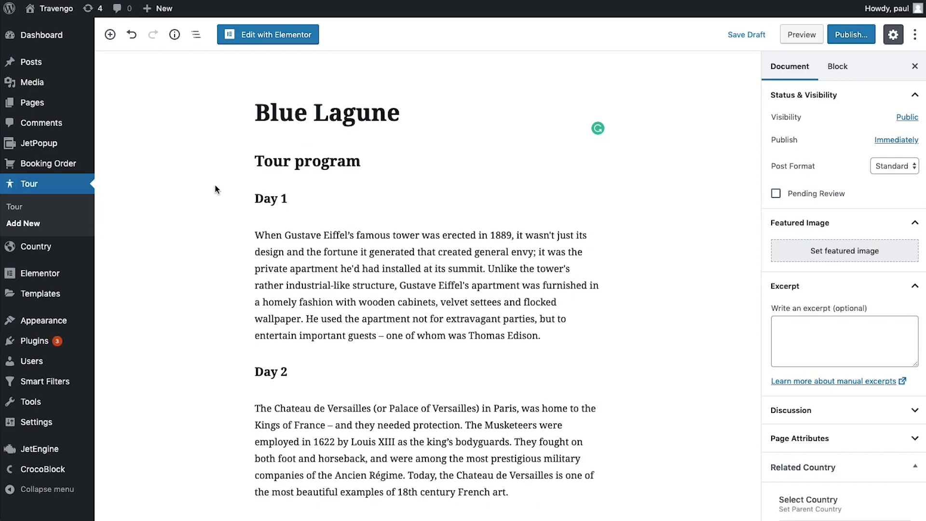
scroll(215, 189, down, 12)
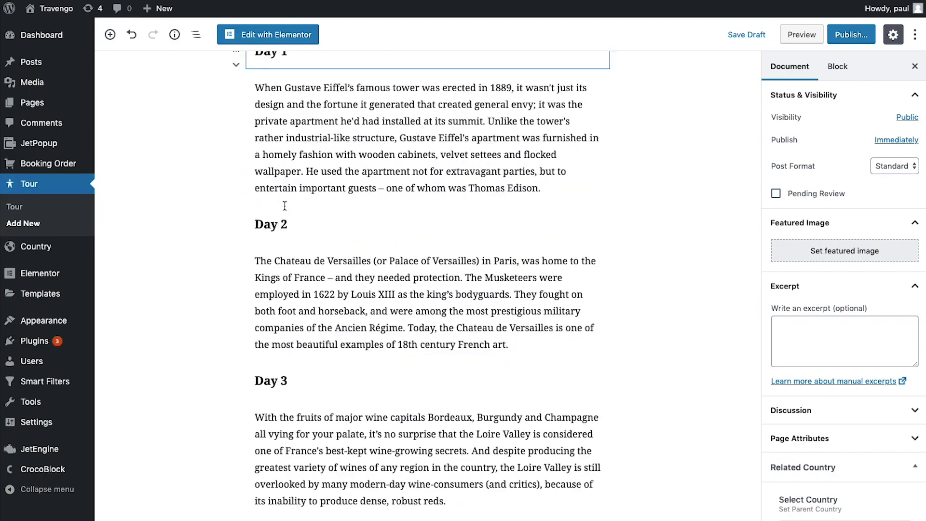
scroll(284, 205, up, 5)
scroll(285, 205, down, 4)
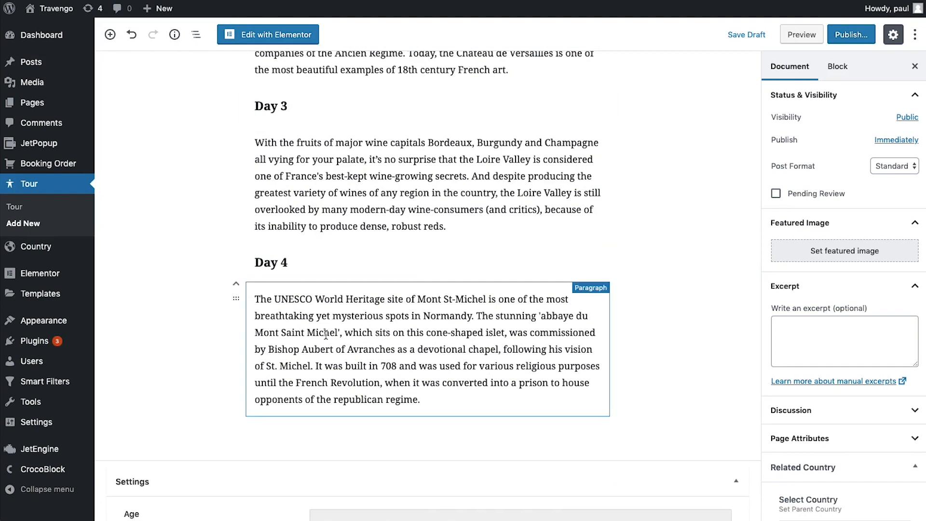
scroll(324, 333, down, 8)
scroll(327, 339, down, 1)
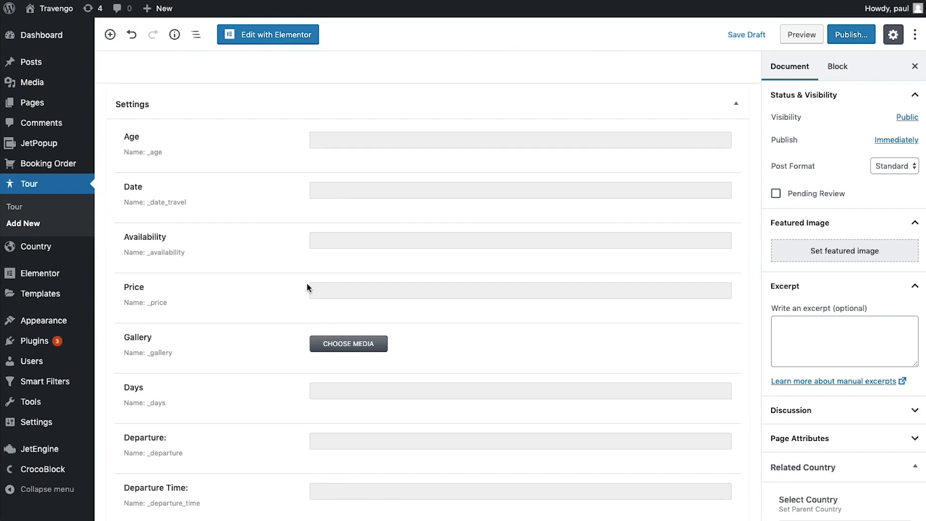
Fill the tour settings with Age 6, Date May, Jun, Jul, Availability 40 and Price 640
click(379, 138)
text(6)
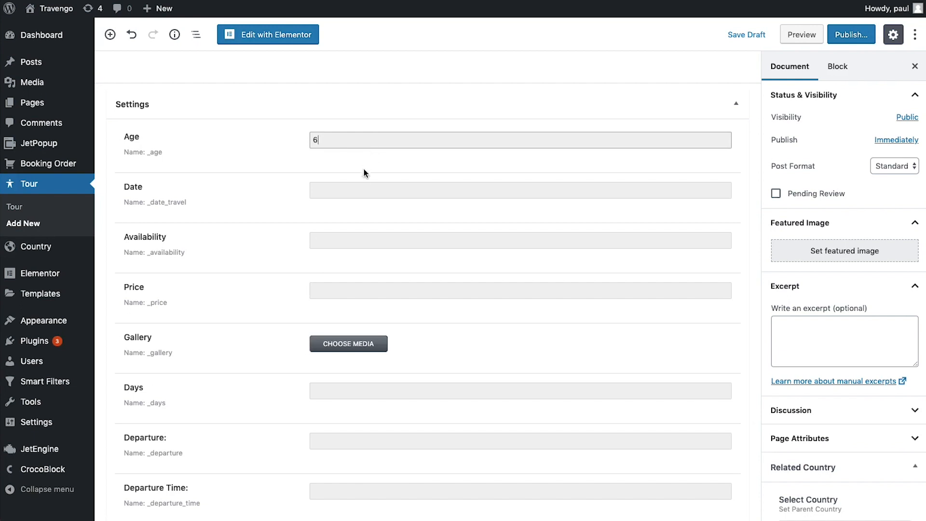
click(363, 192)
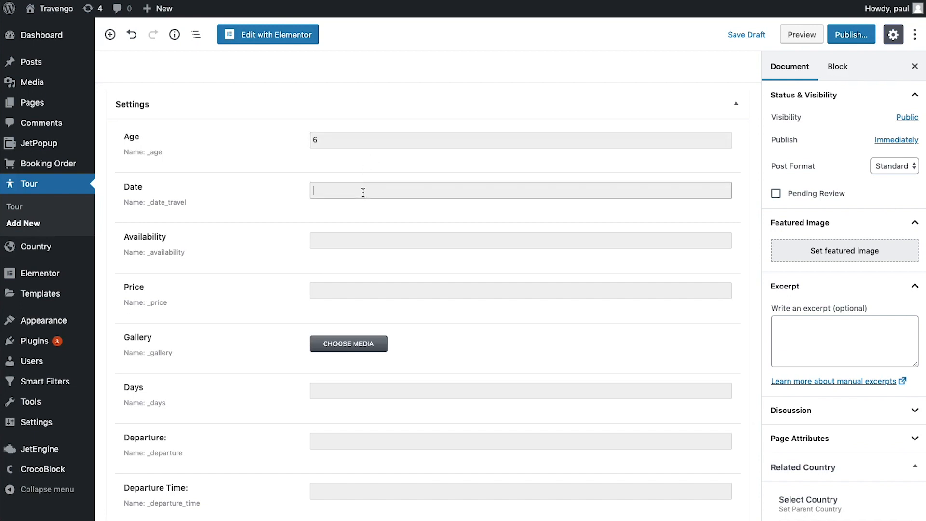
text(May, Jun, Jul)
scroll(362, 201, down, 1)
click(372, 211)
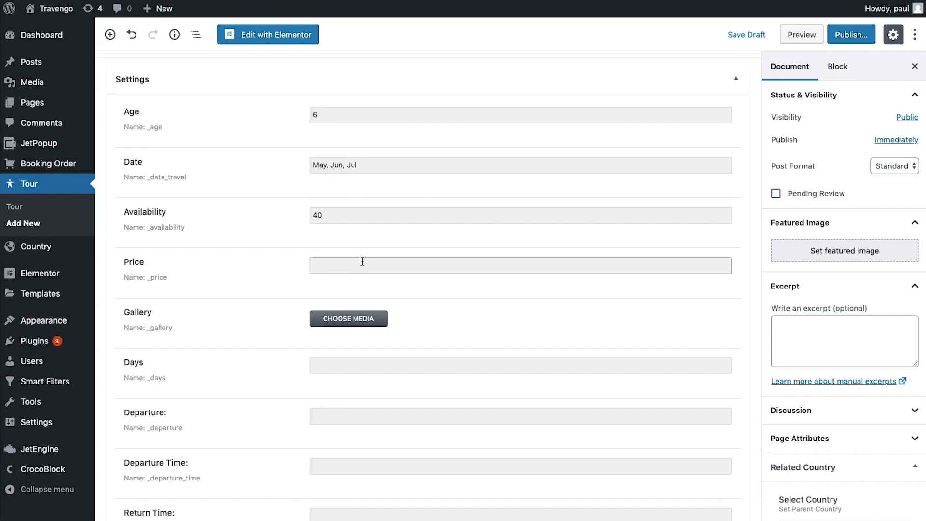
text(640)
click(467, 336)
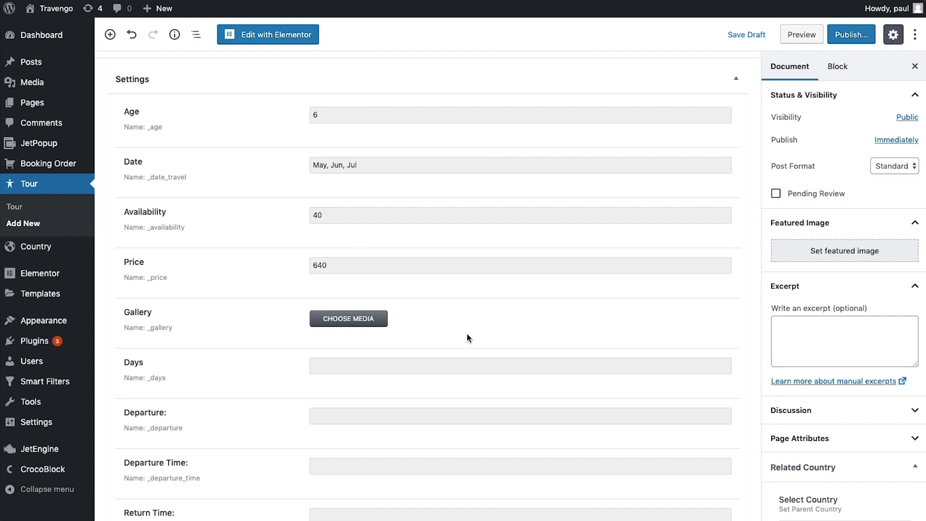
Add Switzerland.jpg and image-16 to the Gallery, remove the horse carriage image, and set Days to 4
click(349, 323)
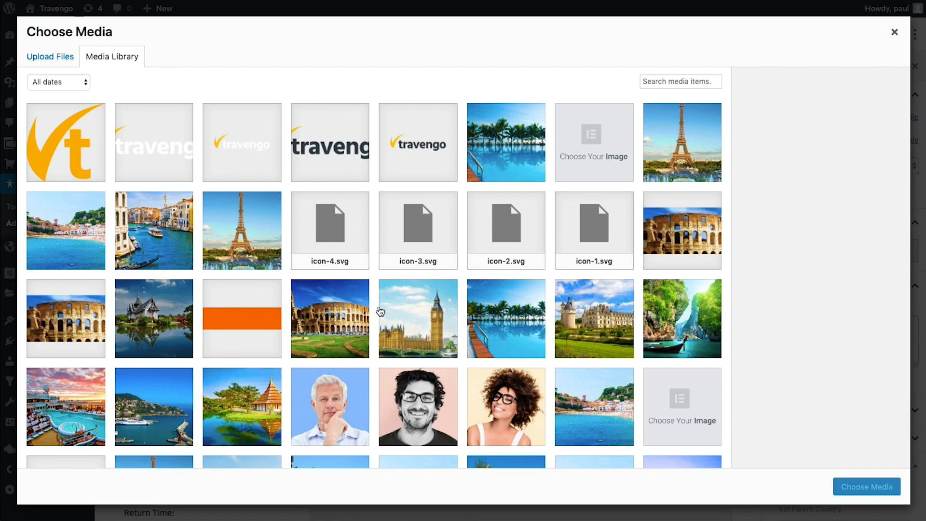
scroll(380, 311, down, 6)
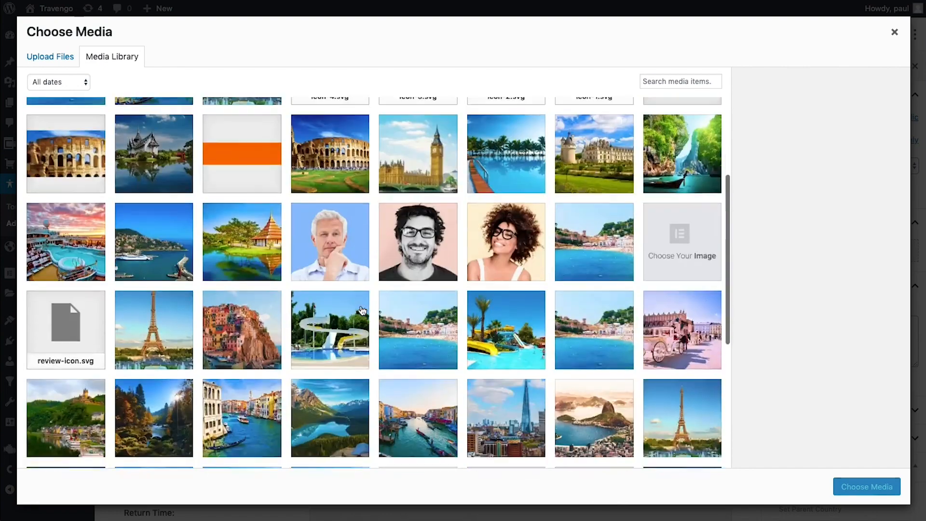
click(159, 320)
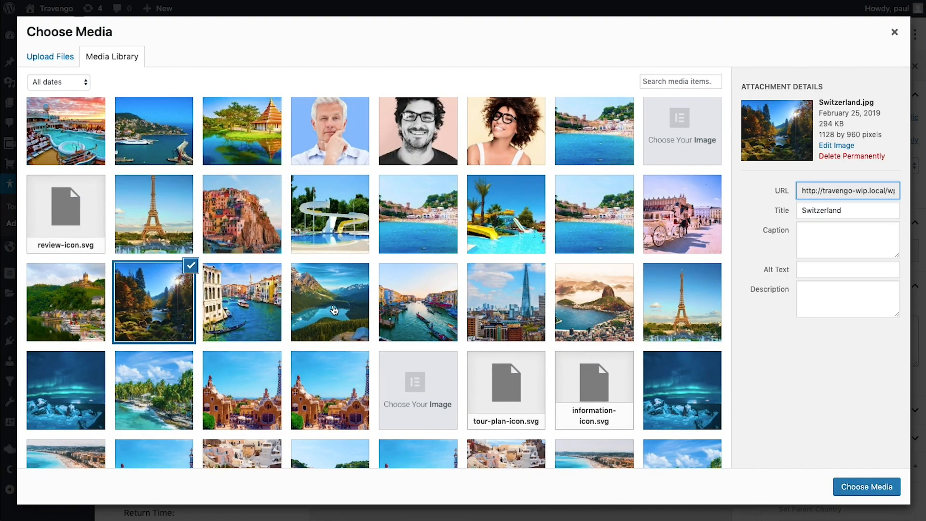
click(167, 146)
scroll(174, 284, up, 1)
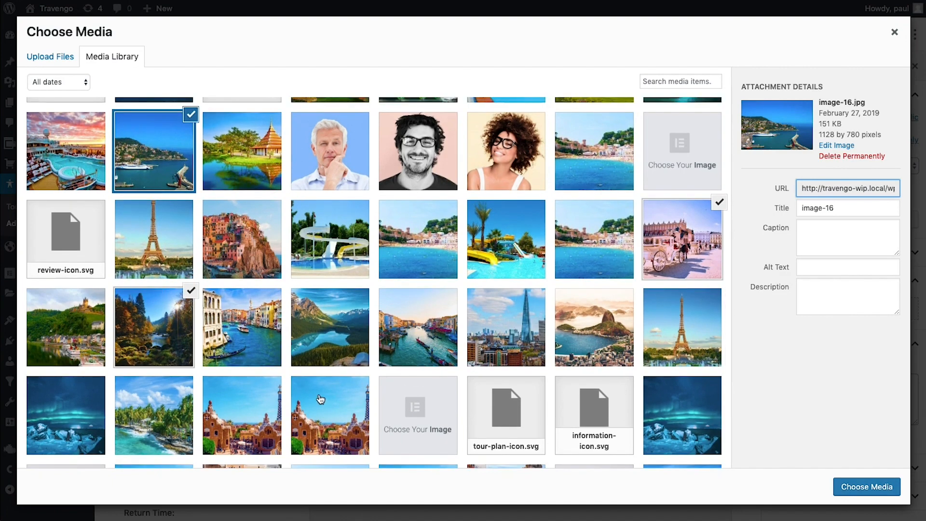
click(846, 487)
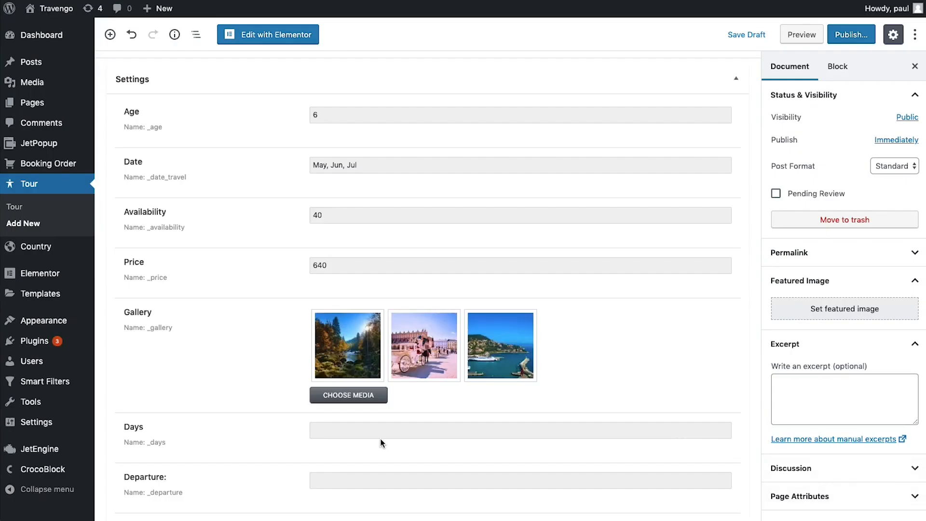
click(452, 318)
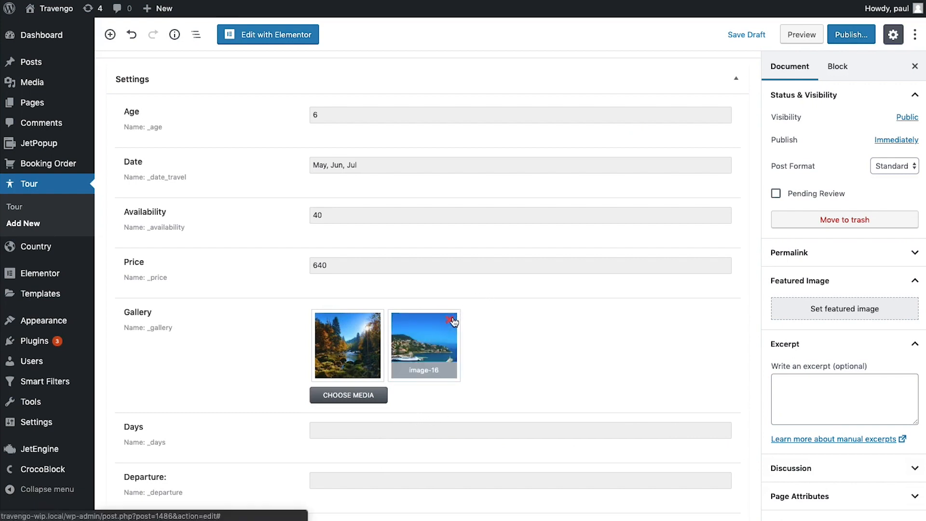
click(423, 430)
Set Departure to 'Main Square, Old Town' with times Approximately 8:00AM and 7:00PM
text(4)
scroll(351, 431, down, 2)
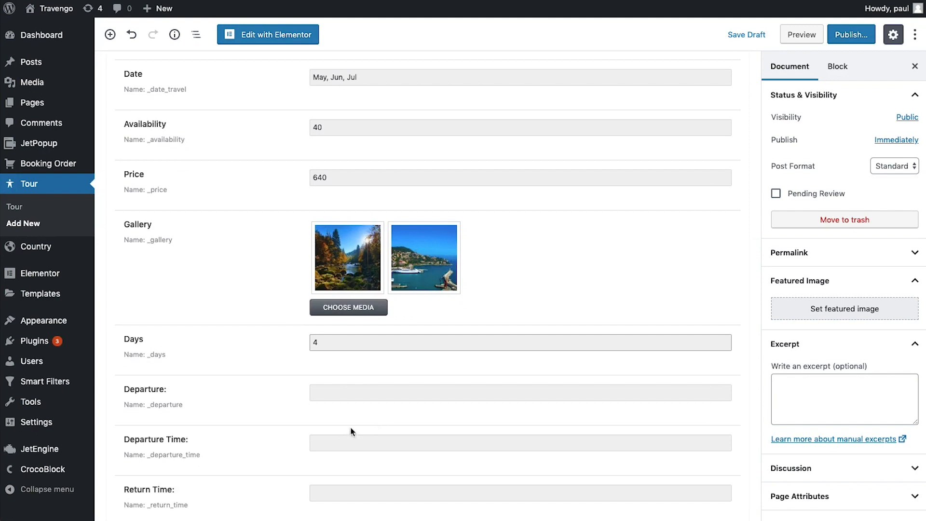
click(334, 392)
text(Main)
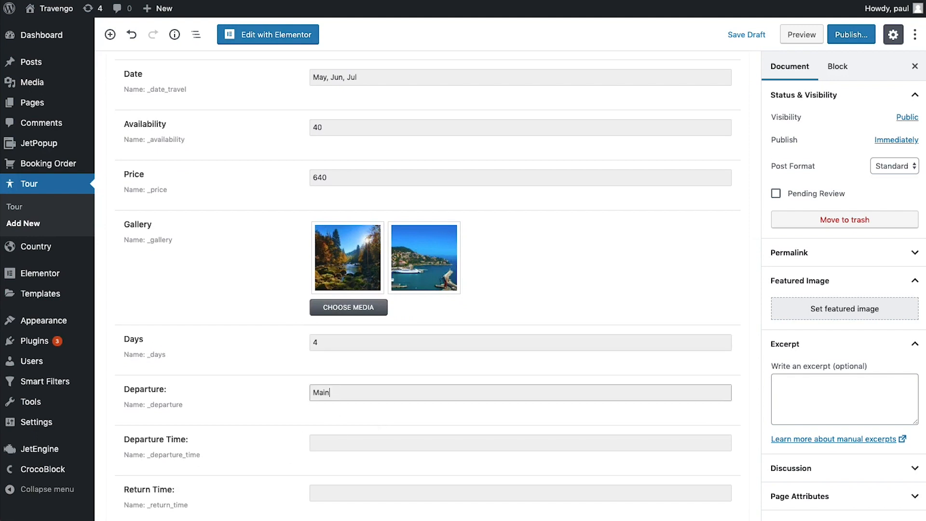
text( Square, Old Town)
scroll(335, 388, down, 5)
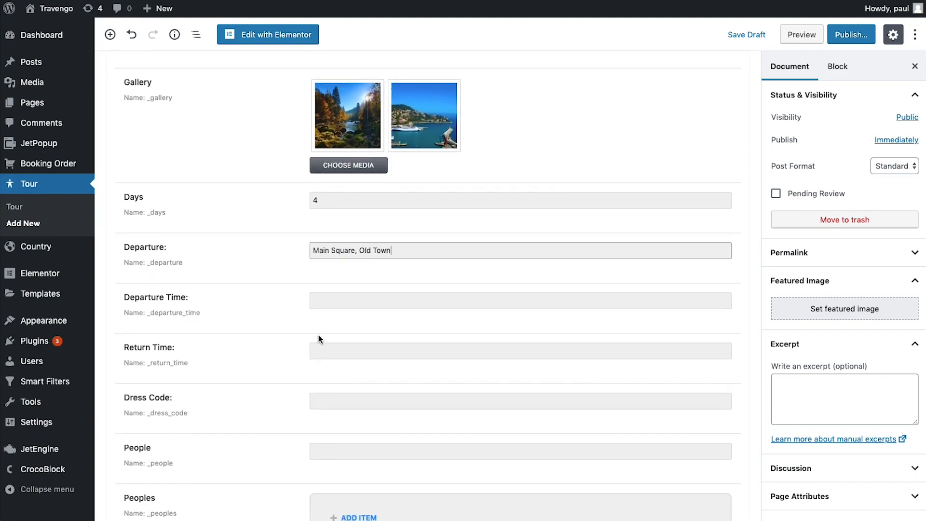
click(339, 296)
text(Approximately 8:00AM)
click(373, 356)
text(Approximately 7:00PM)
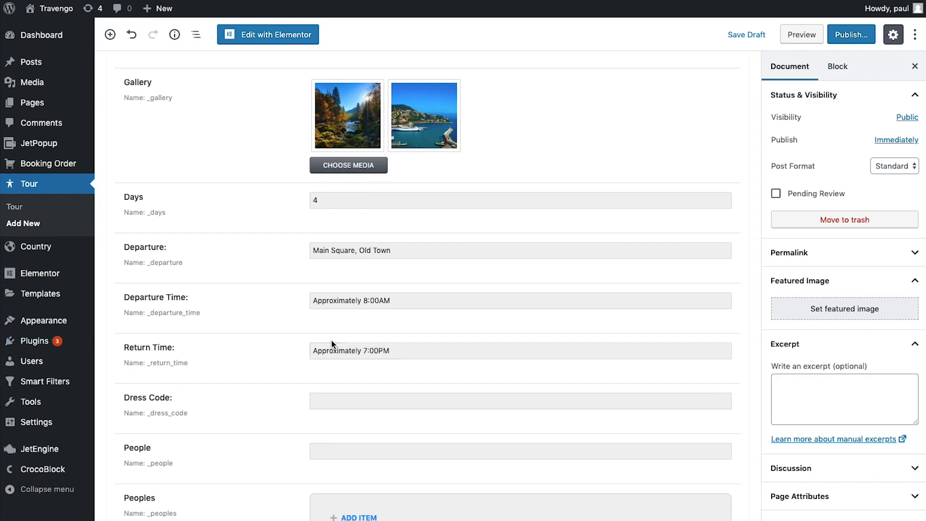
Set Dress Code to Casual and People to 2, then add a Peoples item
click(347, 401)
text(Casu)
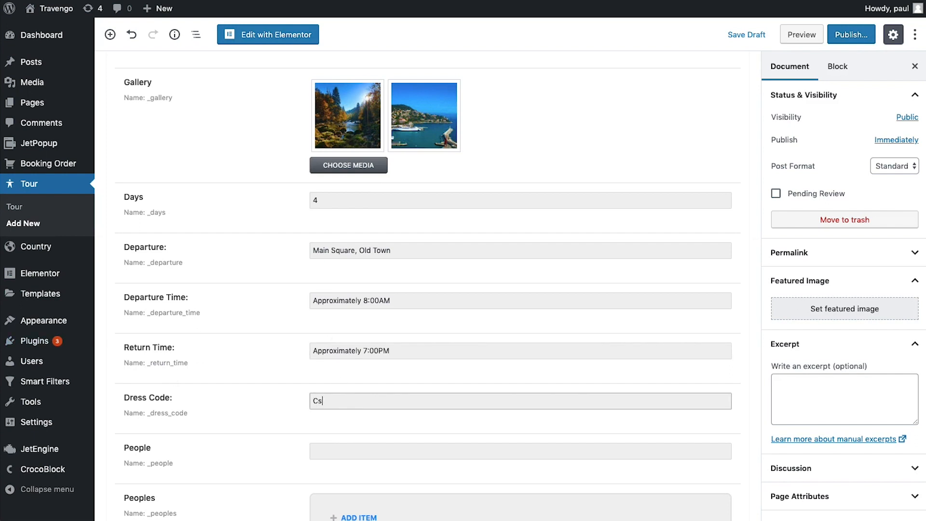
text(al)
scroll(347, 388, down, 3)
click(343, 337)
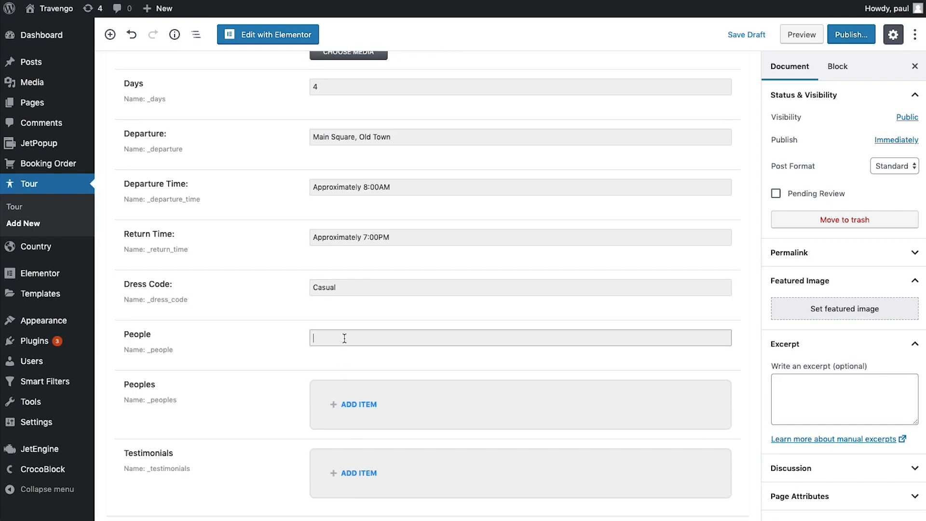
text(2)
click(271, 355)
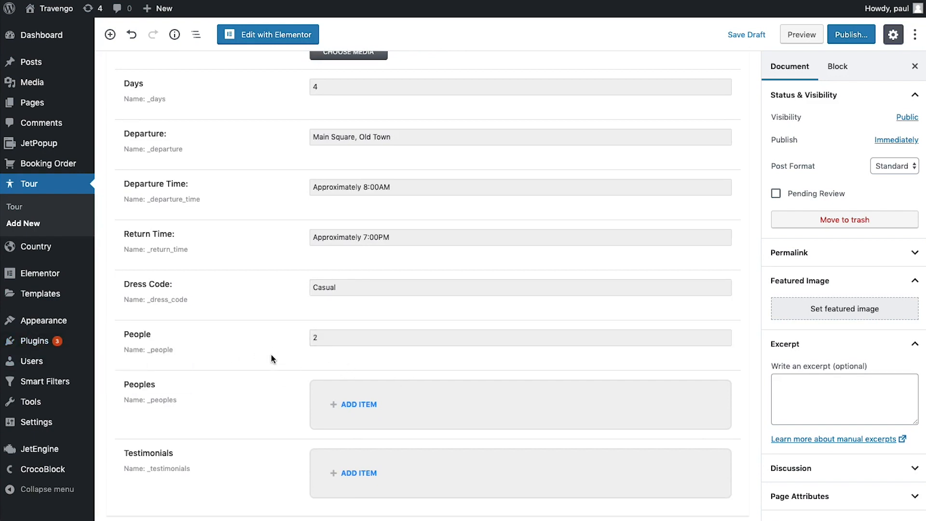
click(367, 405)
Fill the two Peoples entries with 1 and 2
scroll(501, 412, down, 2)
click(390, 358)
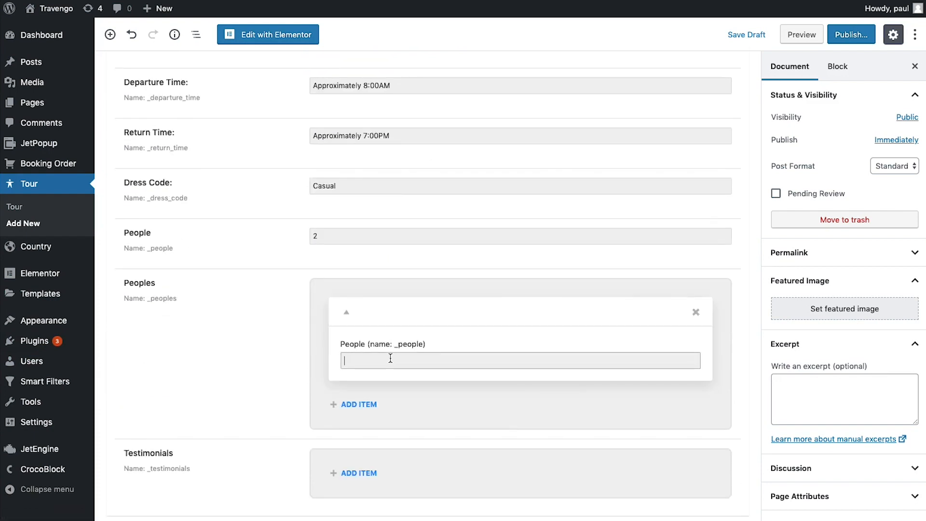
text(1)
click(376, 404)
click(396, 463)
text(2)
click(277, 404)
Add a testimonial and set the team1 portrait as its image
scroll(266, 412, down, 2)
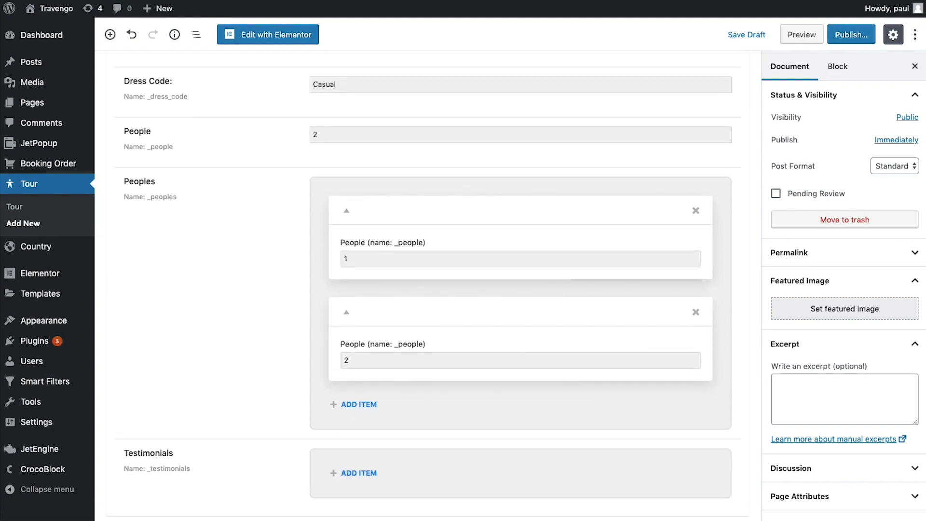
click(373, 474)
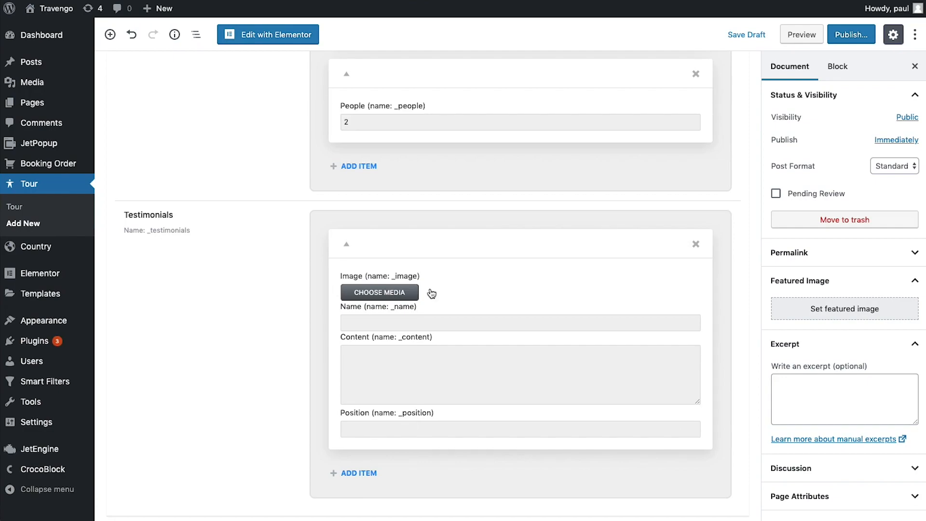
click(385, 293)
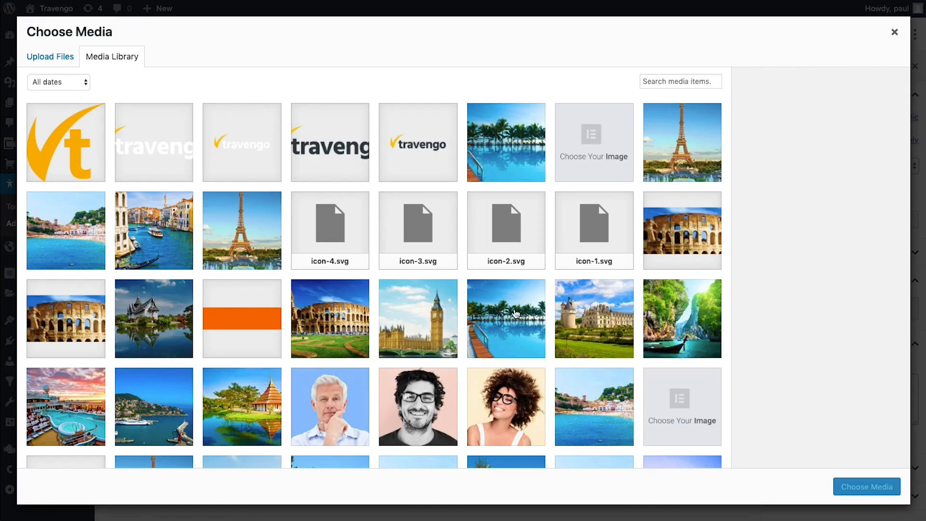
scroll(530, 347, down, 1)
click(541, 397)
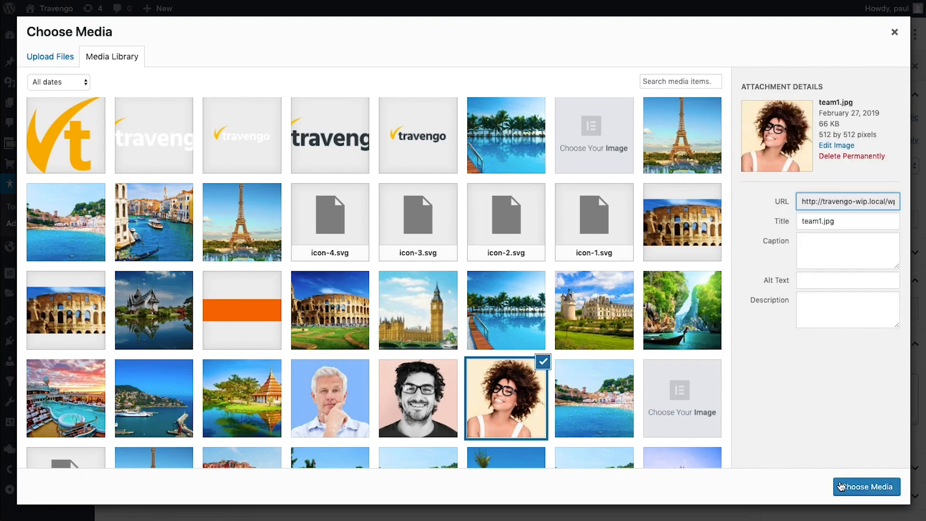
click(839, 486)
Enter the testimonial author's name and a Bitcoin-themed content text, fixing the spelling
click(378, 395)
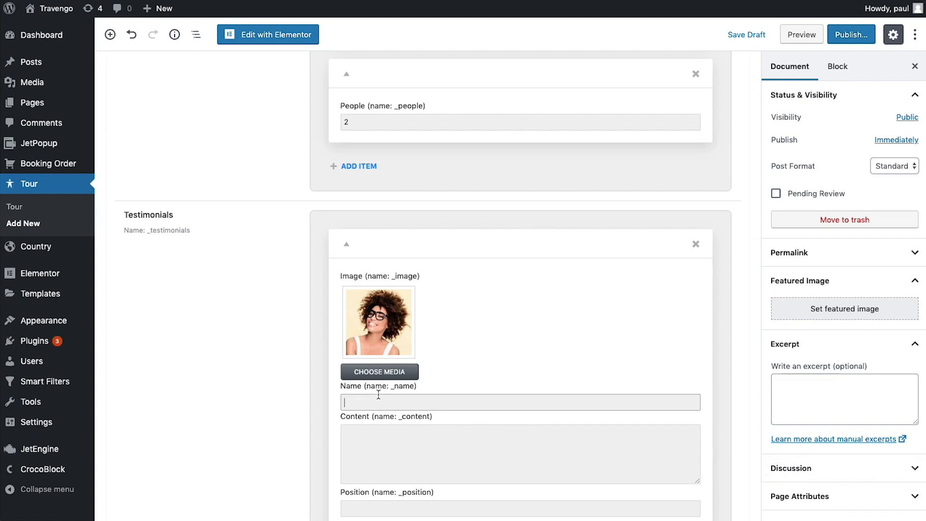
key(Tab)
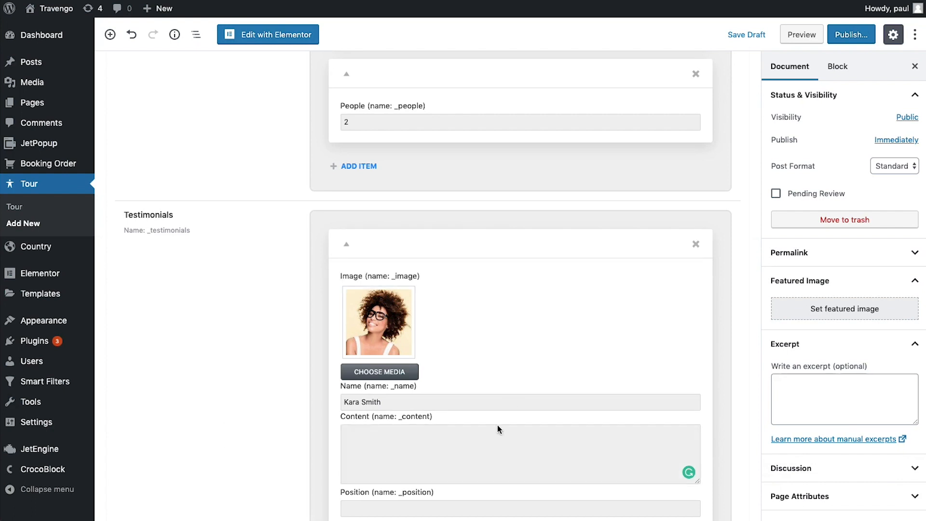
click(497, 426)
text(Bitcon and crypto)
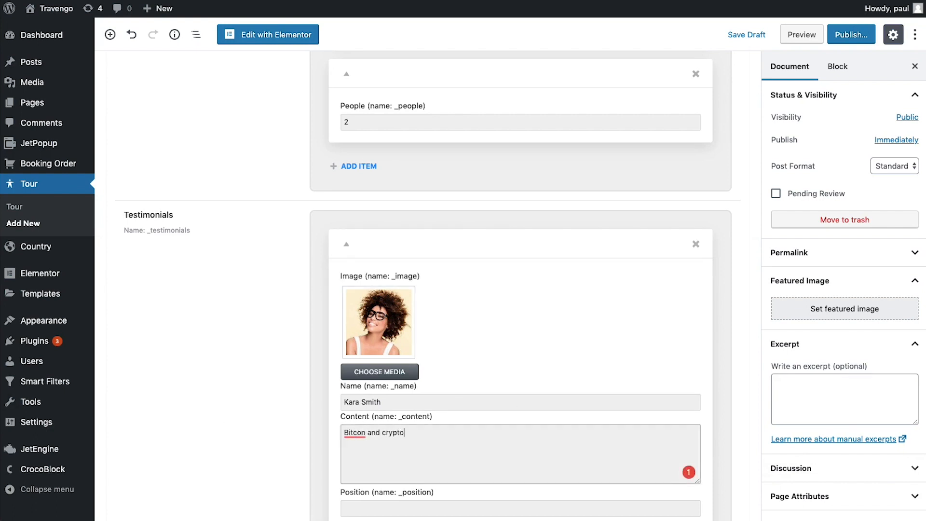
text(curencies in whole is the future of all the funancial and monetary spheres)
click(563, 449)
click(409, 449)
click(361, 448)
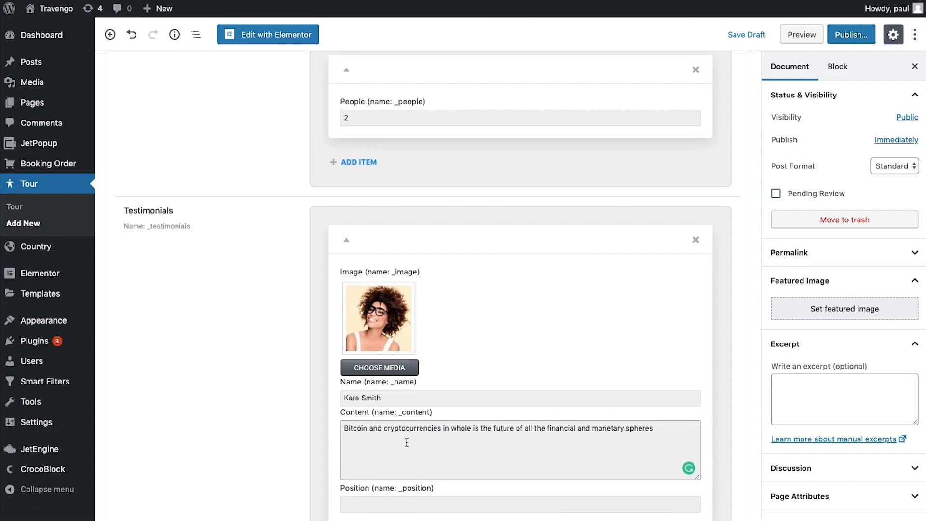
scroll(407, 440, down, 2)
Set the first testimonial's position to 'Founder & CEO'
click(451, 427)
text(Found %)
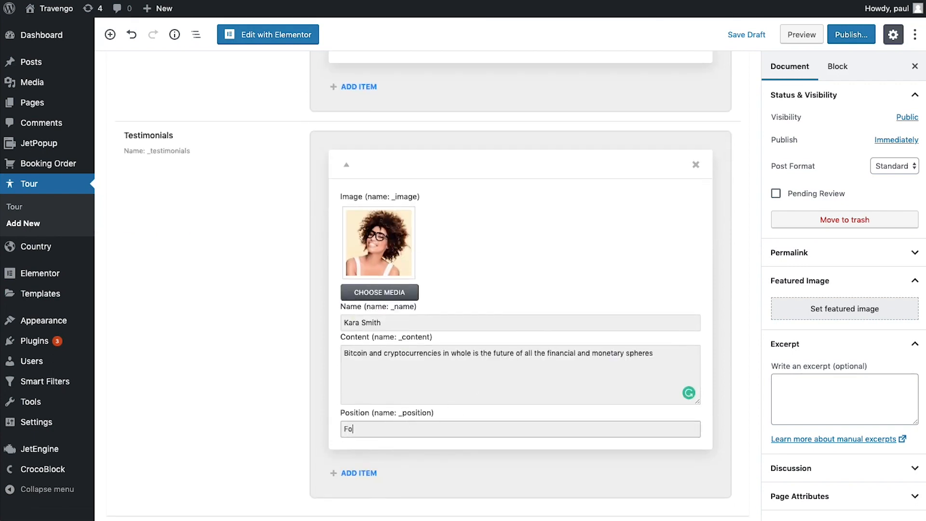
key(BackSpace)
key(BackSpace)
text(er & CEO)
Add a second testimonial with a photo, content 'Test description for this tour' and position CMO
click(363, 474)
click(865, 488)
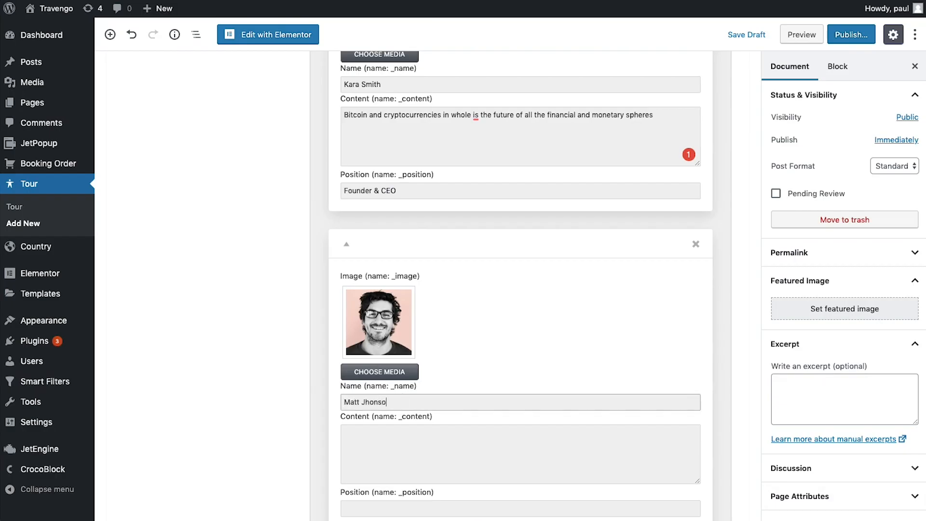
click(386, 434)
text(Test description for this tour)
scroll(386, 454, down, 2)
key(Tab)
text(CMO)
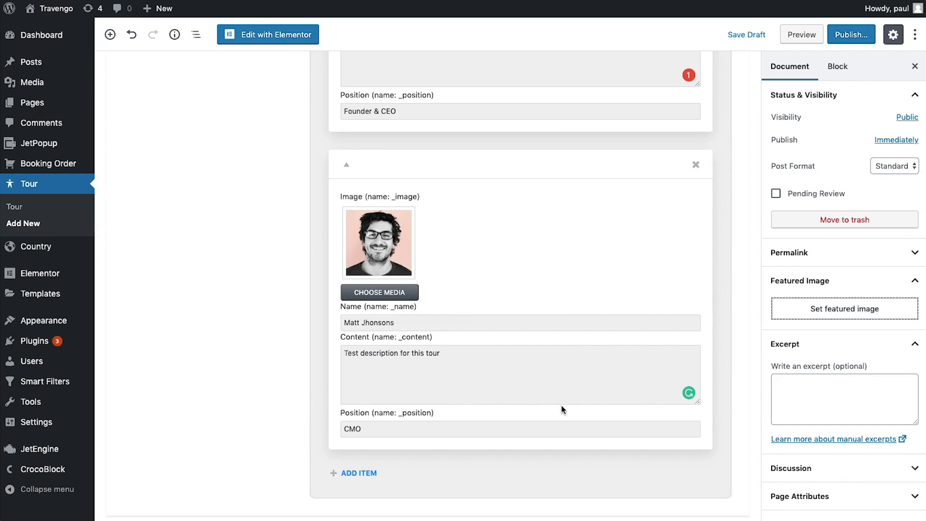
click(819, 311)
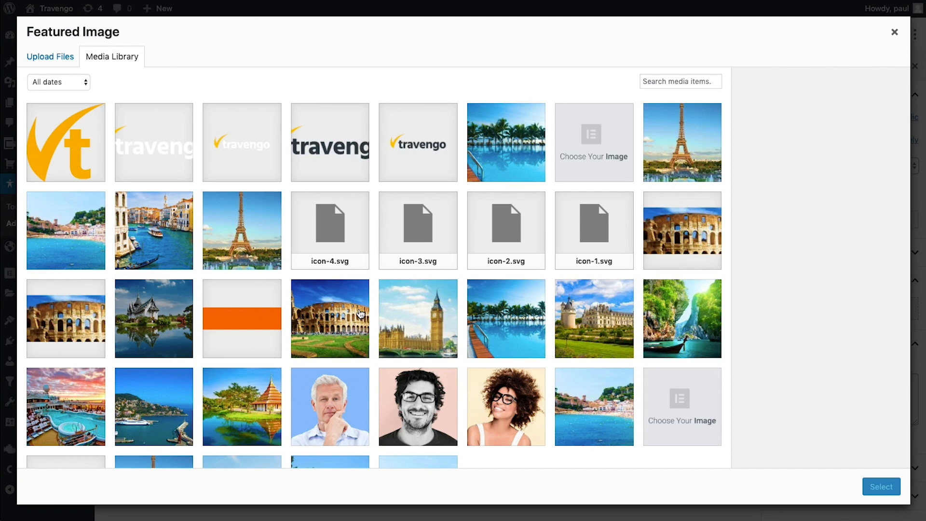
Use the temple photo as featured image and paste placeholder text into the Excerpt
click(241, 406)
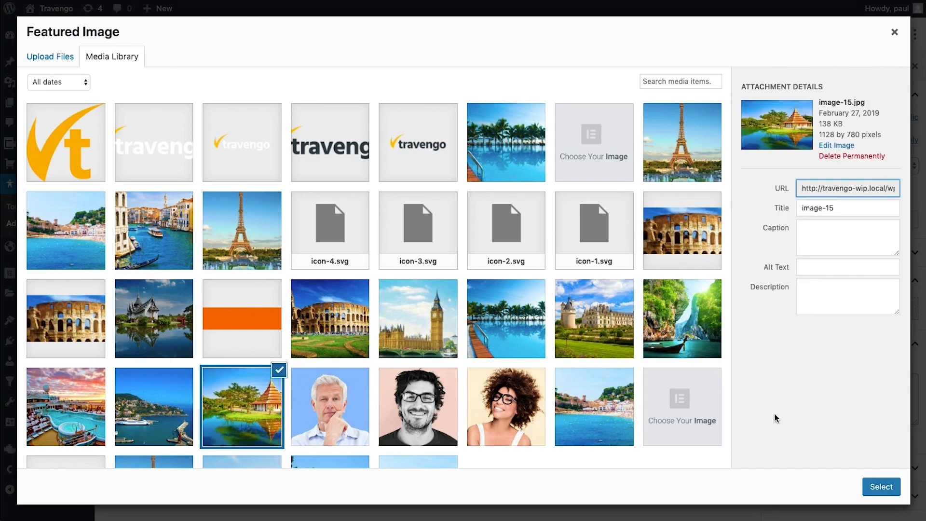
click(881, 486)
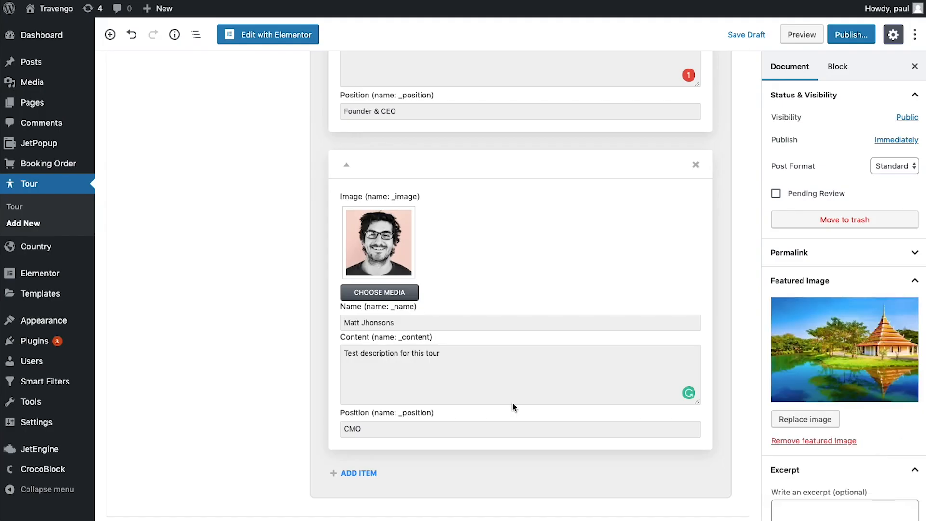
click(811, 504)
scroll(802, 488, down, 3)
key(ctrl+v)
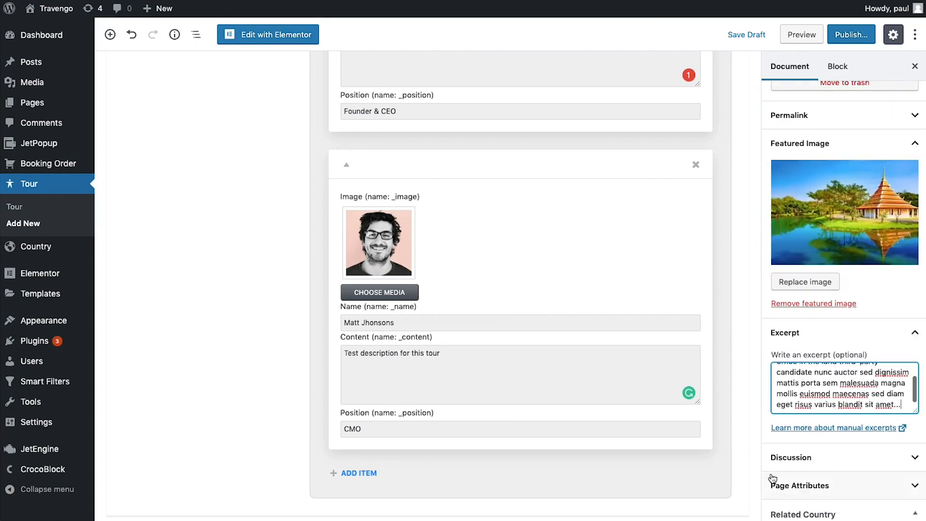
scroll(806, 490, down, 1)
scroll(871, 344, down, 1)
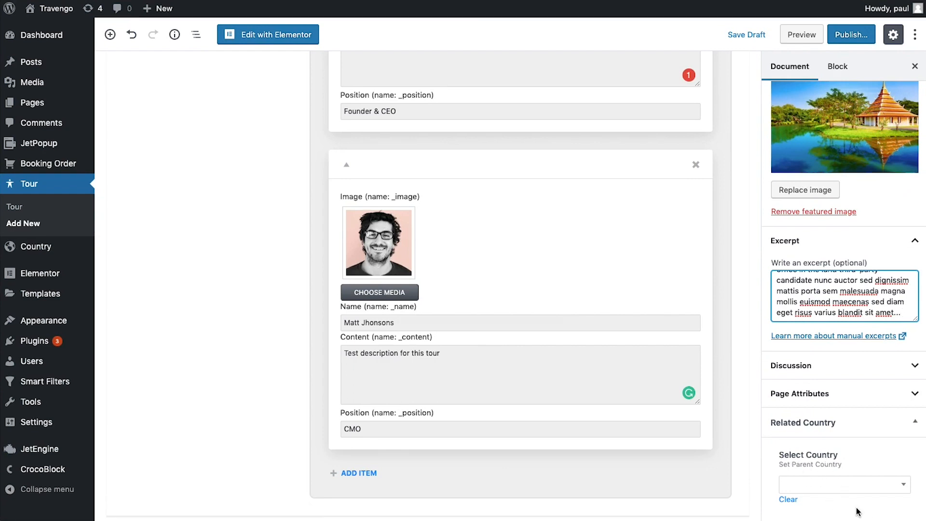
Set the Related Country to Germany by searching 'ger'
click(860, 486)
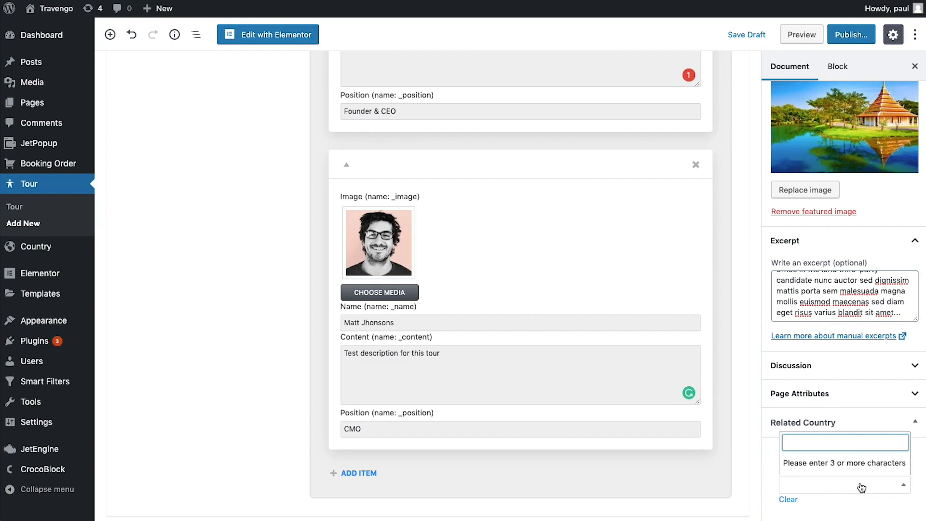
text(ger)
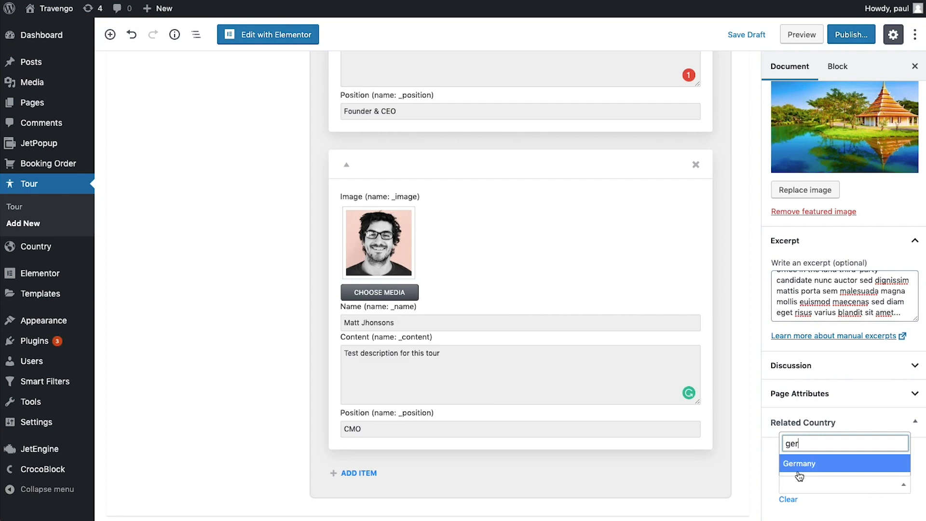
click(821, 465)
click(855, 503)
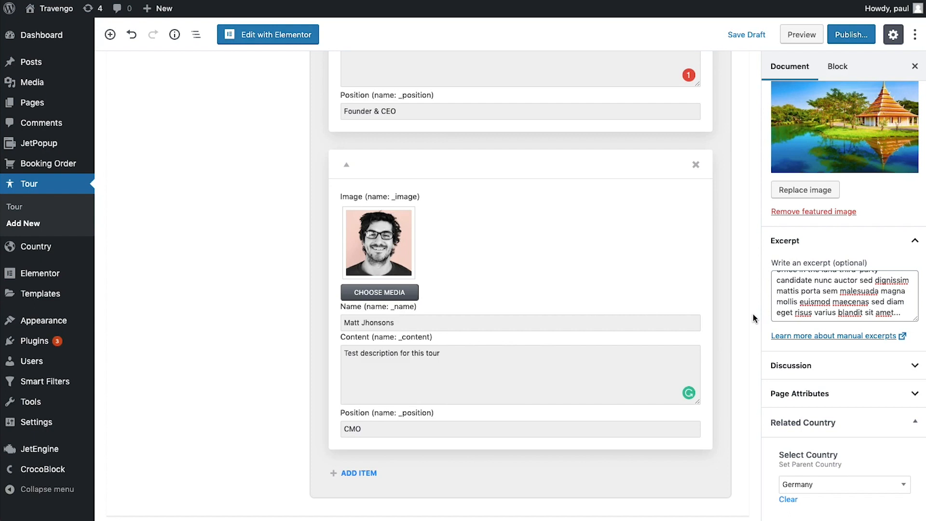
Publish the Blue Lagune tour and return to the list of 73 published tours
click(845, 36)
click(850, 36)
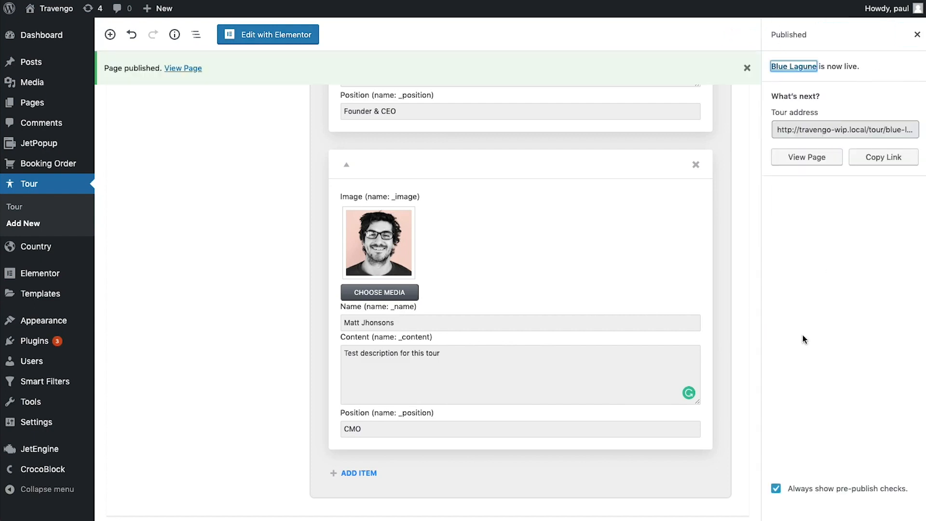
click(40, 209)
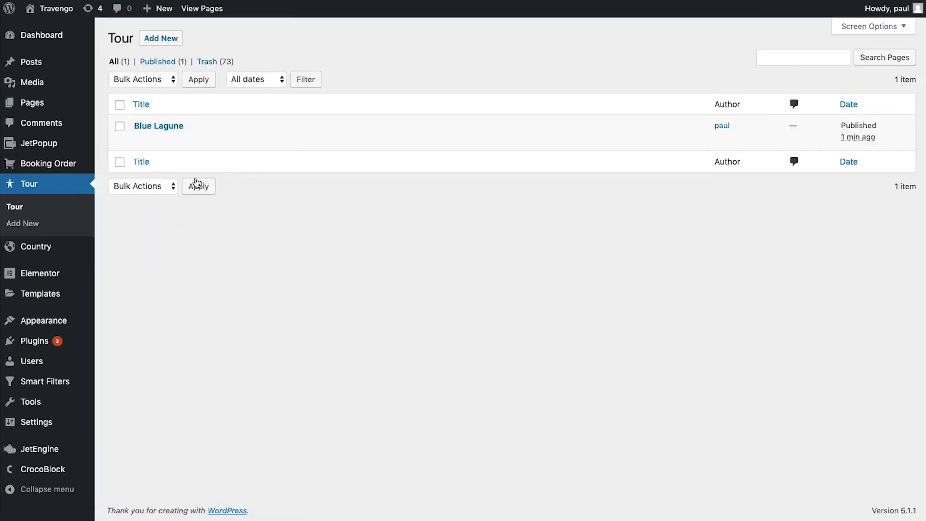
mouse_move(171, 143)
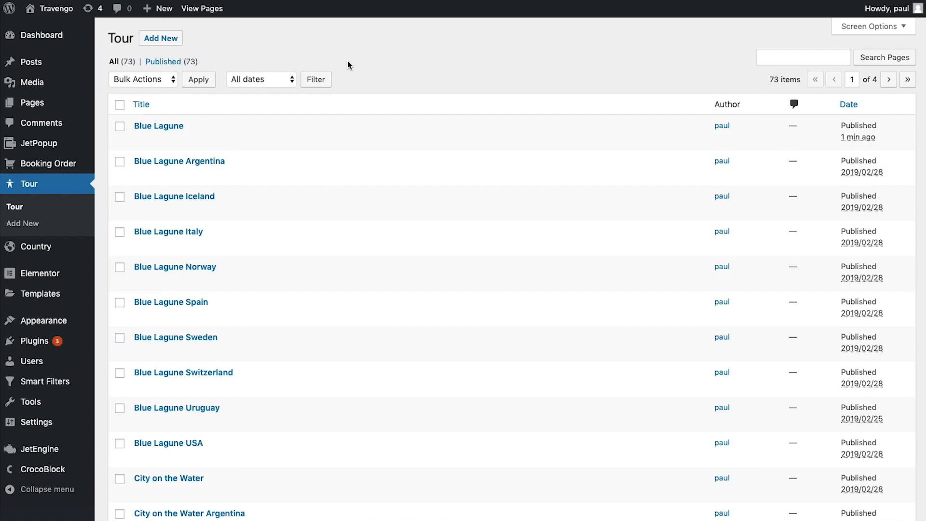
Create a JetEngine listing item for Posts of type Country named 'Lisitng country layout 1'
mouse_move(47, 455)
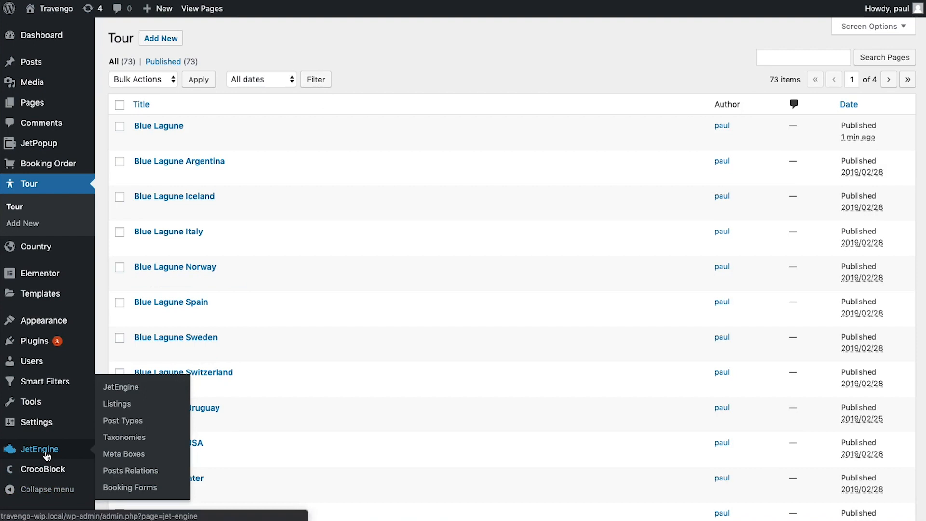
click(120, 405)
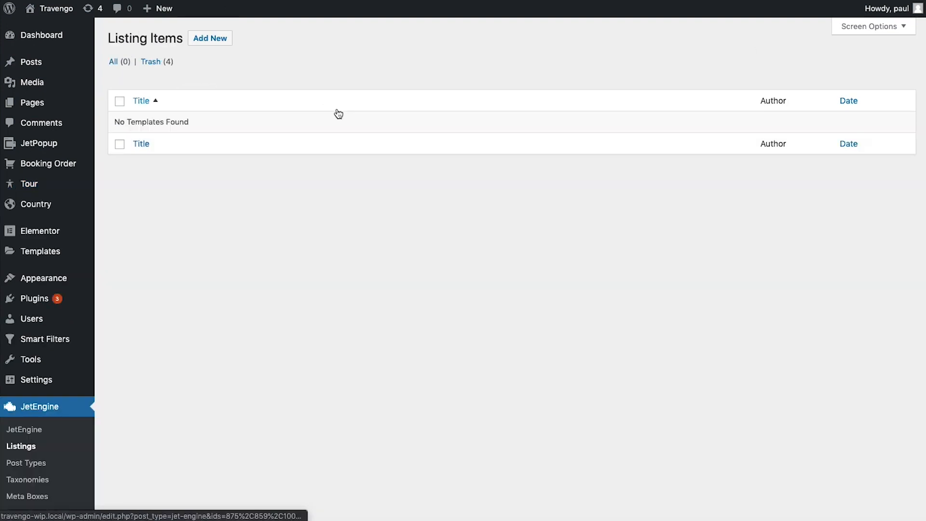
click(221, 42)
click(340, 216)
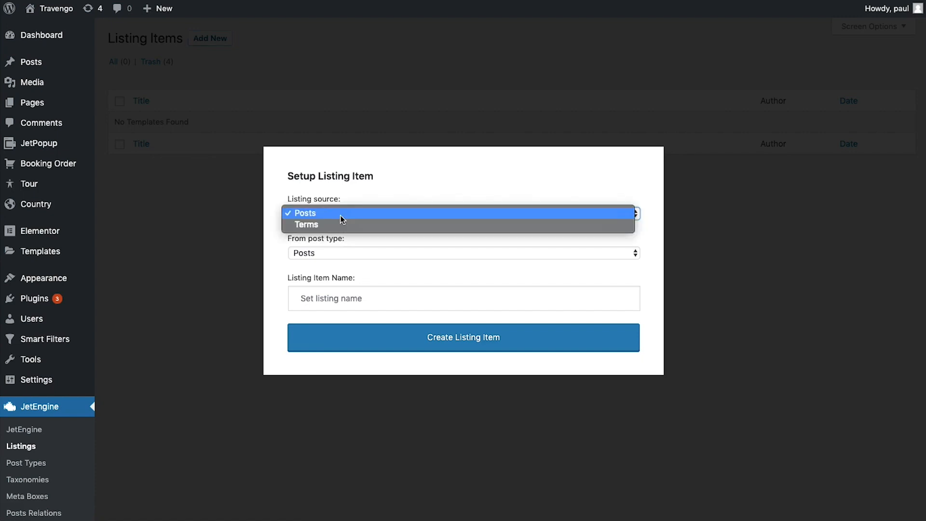
click(340, 214)
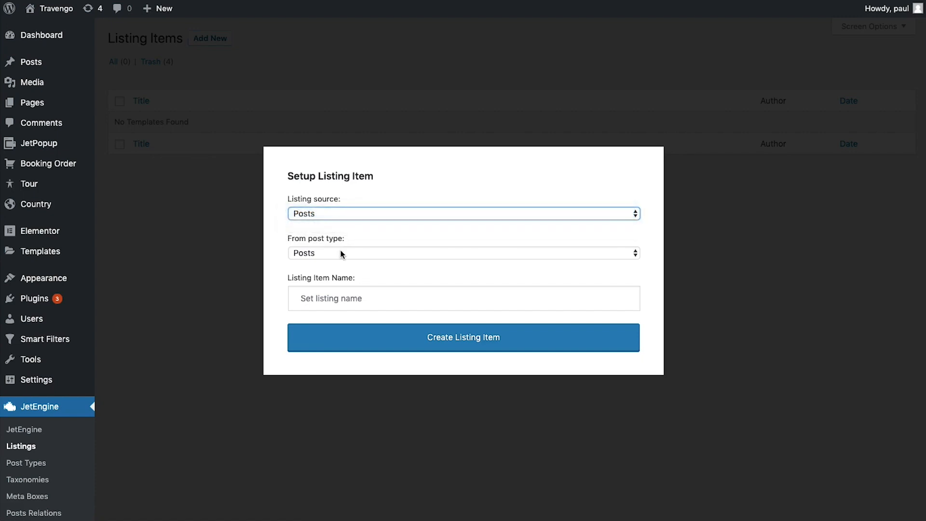
click(340, 252)
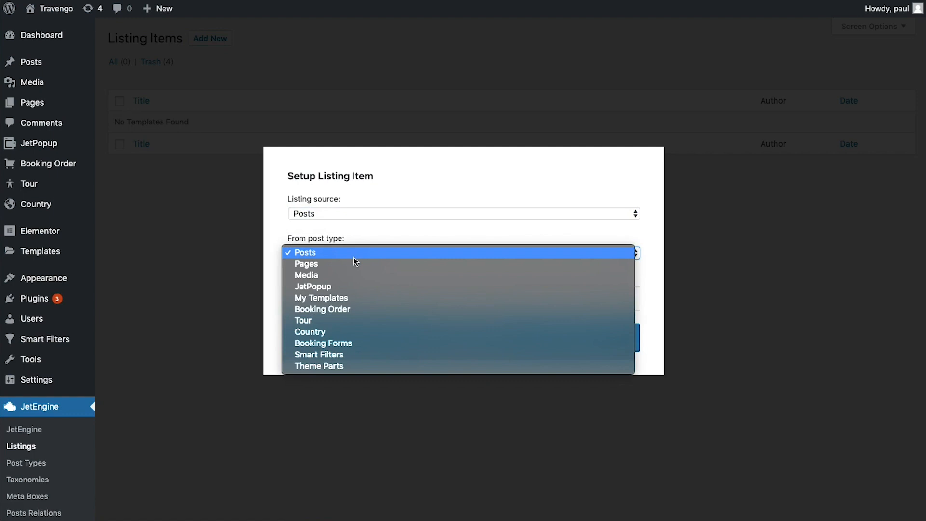
click(332, 332)
click(335, 303)
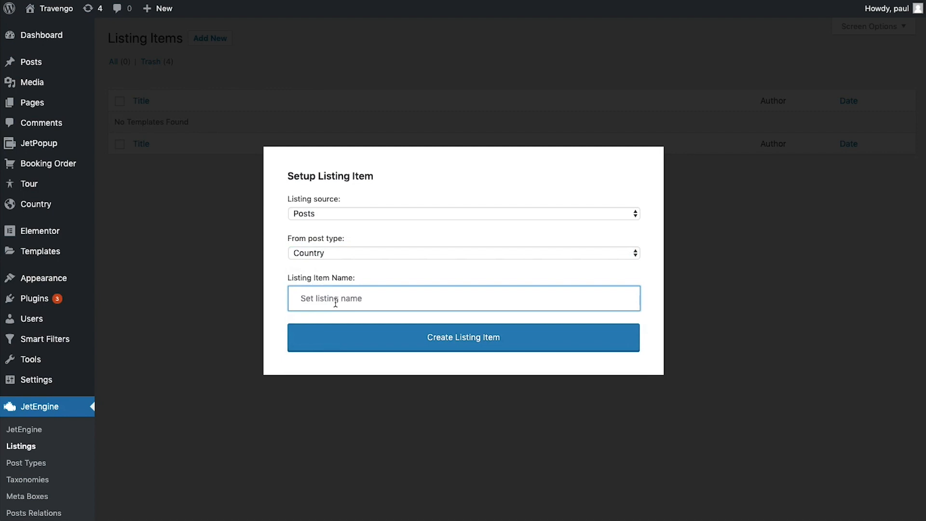
text(Lisitng country layout 1)
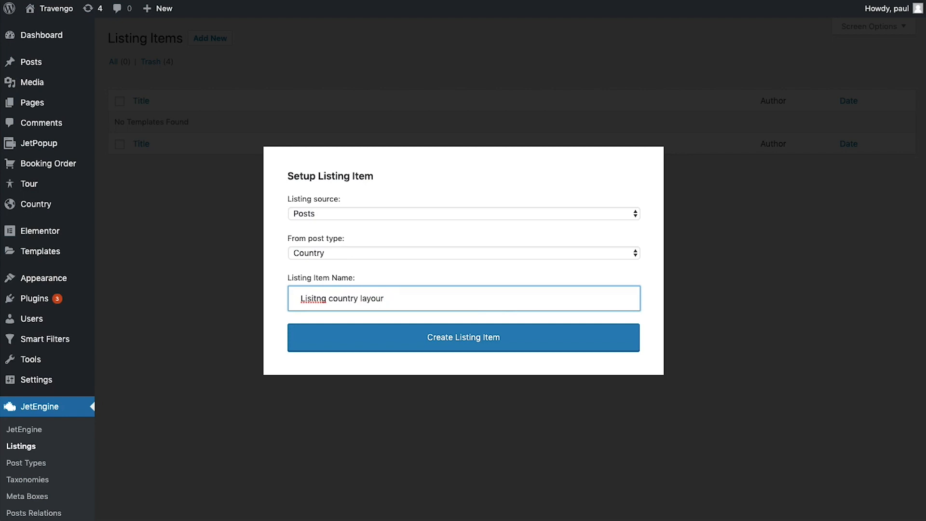
click(524, 341)
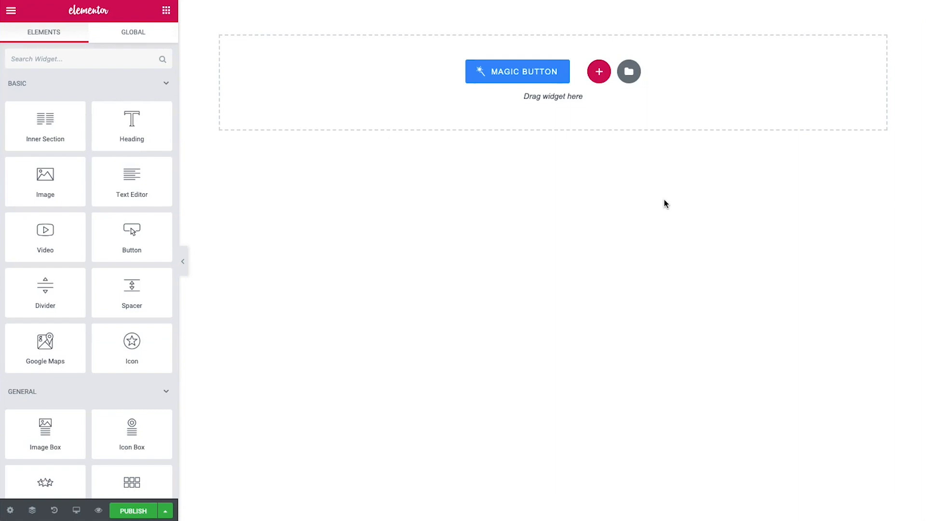
Add a full-width single-column section with no column gap and 240 px minimum height
click(599, 72)
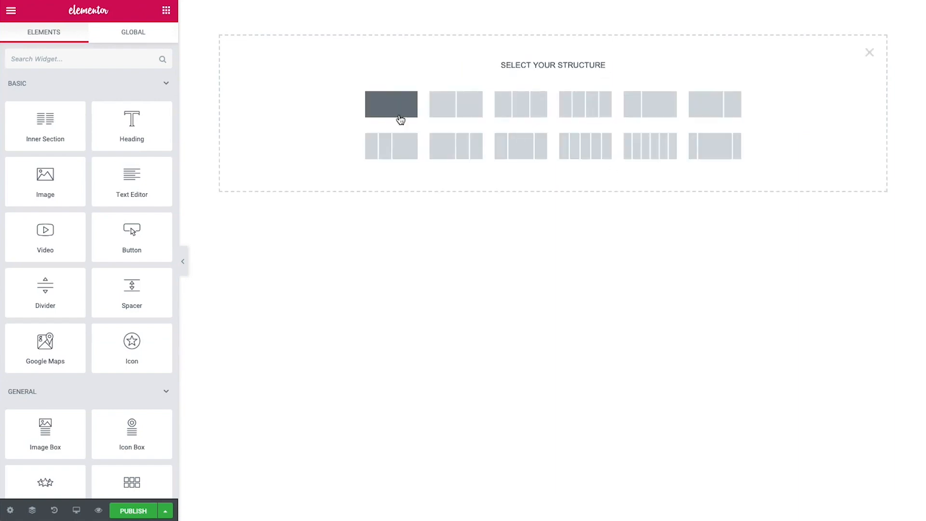
click(389, 111)
click(103, 148)
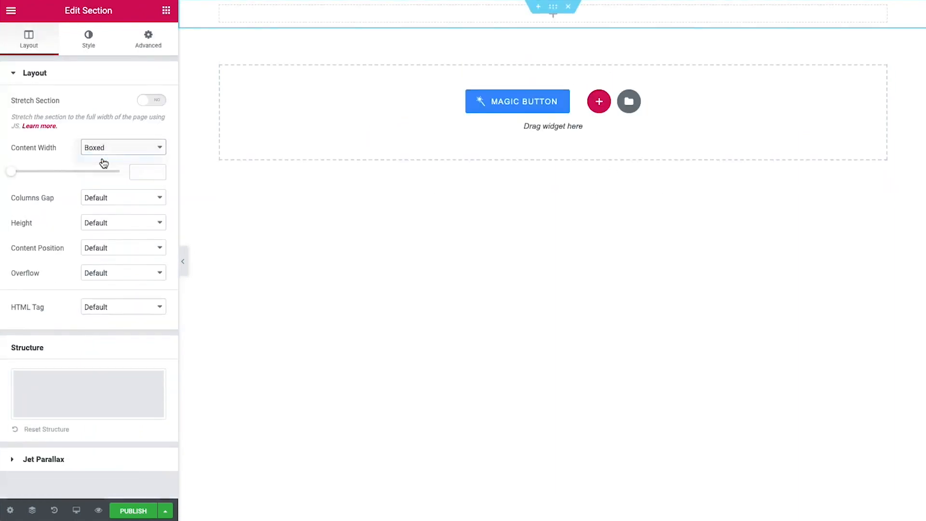
click(102, 157)
click(109, 177)
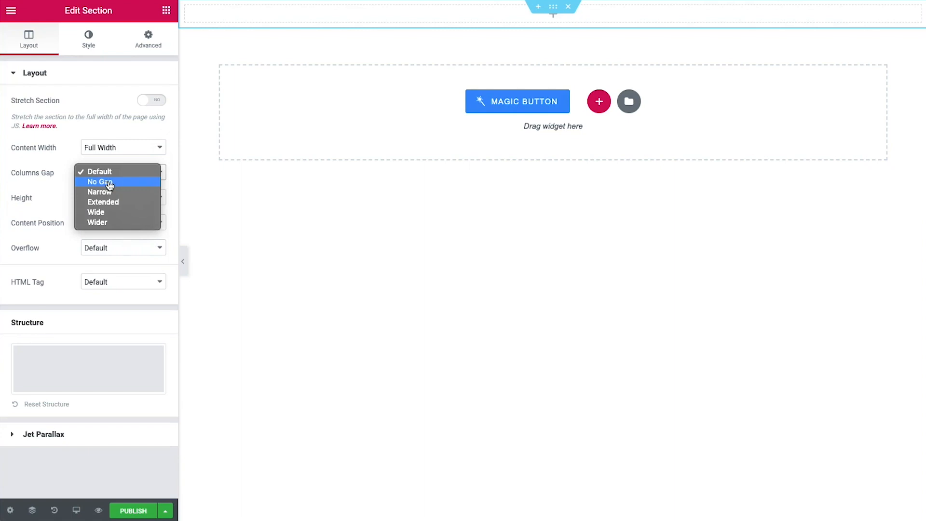
click(109, 185)
click(110, 198)
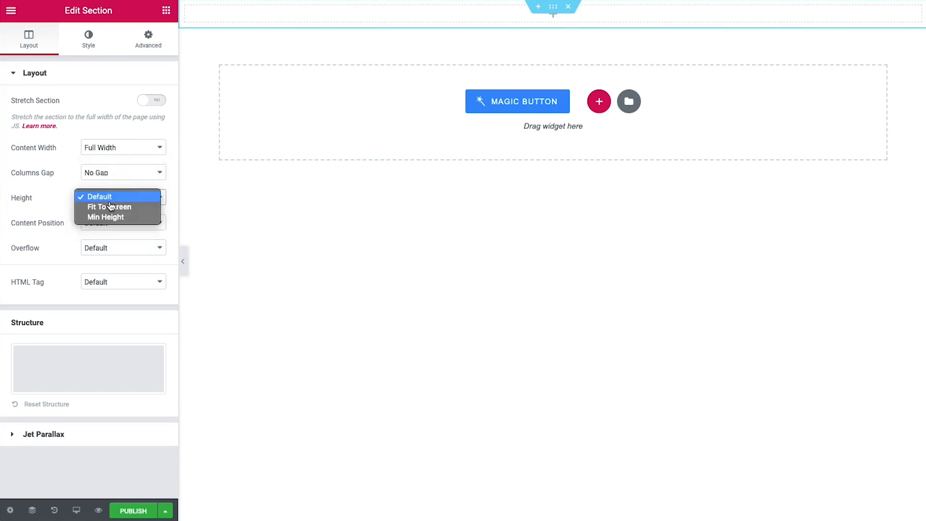
click(113, 217)
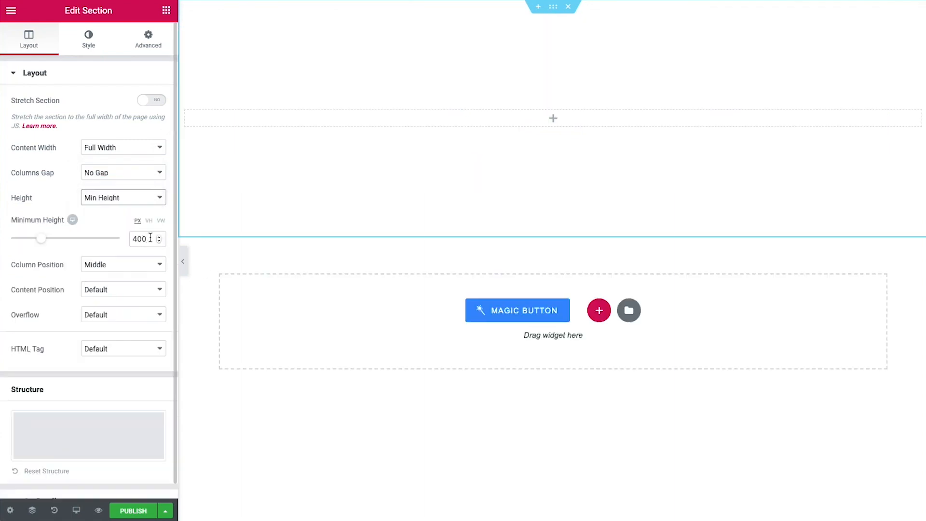
drag(149, 238, 109, 244)
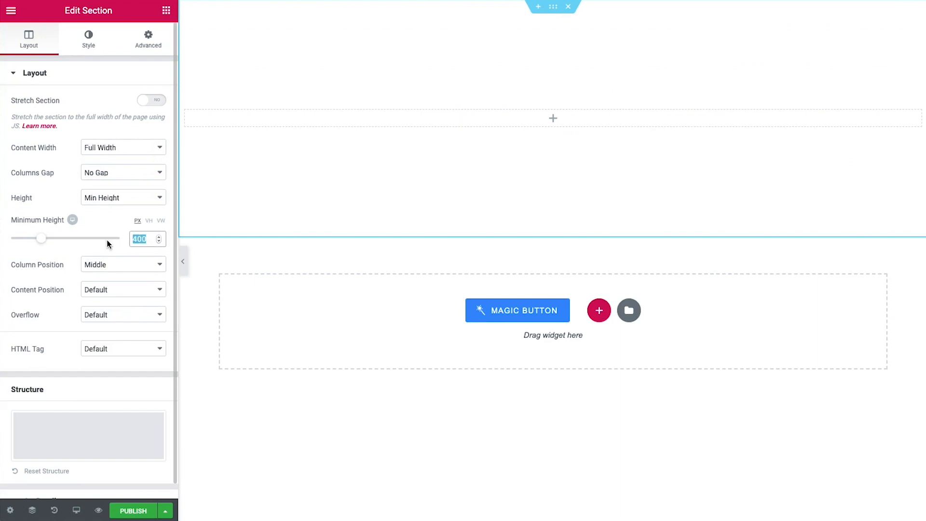
text(240)
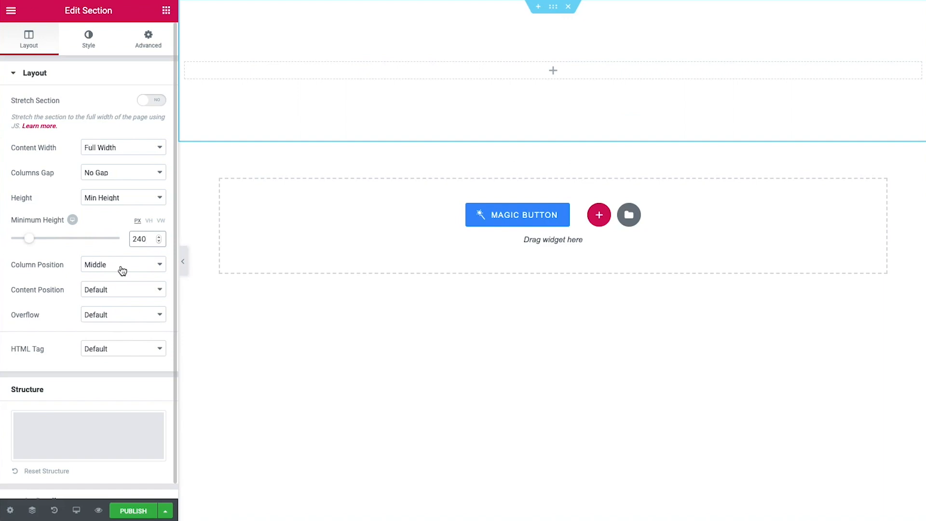
click(90, 44)
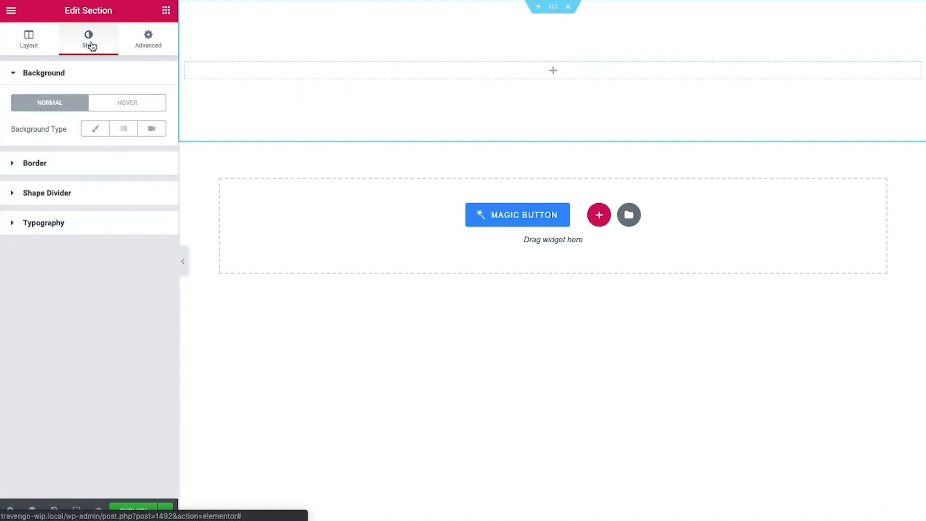
Give the section a classic dynamic background from JetEngine Custom Image using the Post thumbnail
click(94, 130)
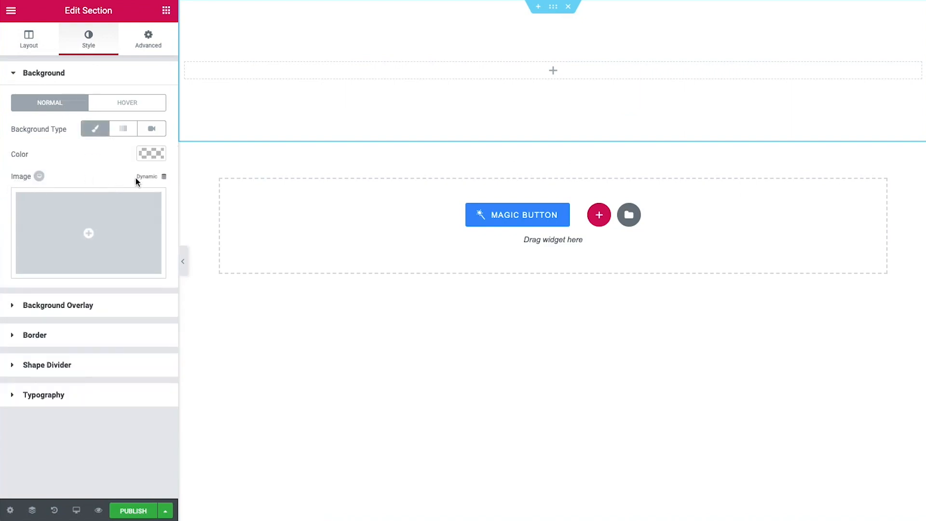
click(150, 182)
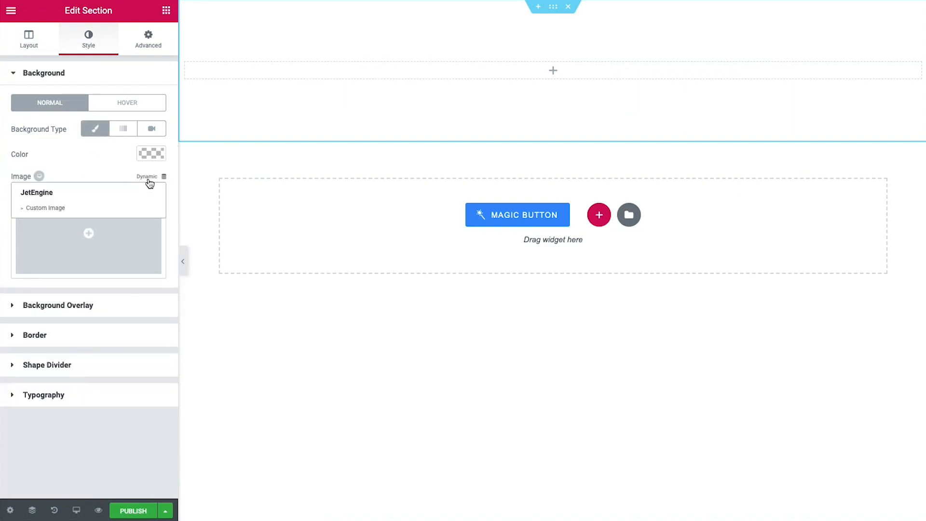
click(47, 208)
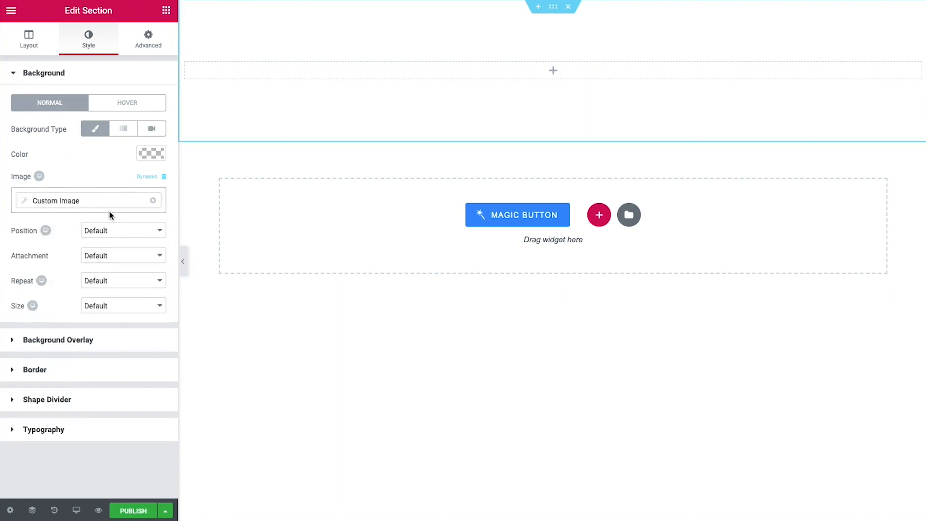
click(74, 203)
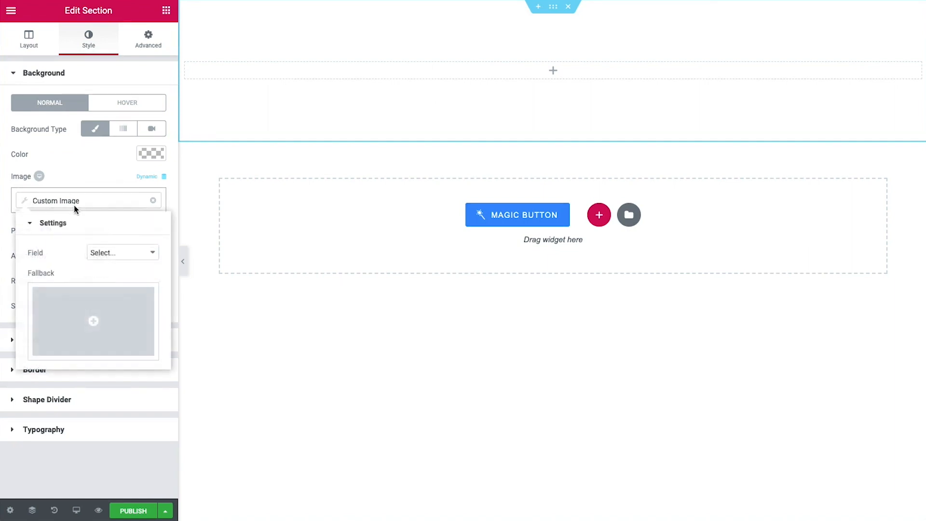
click(99, 256)
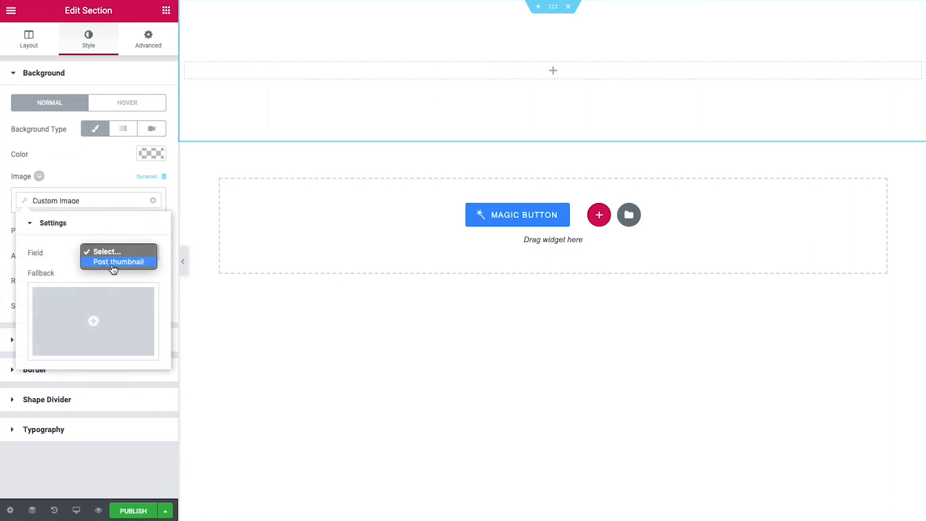
click(113, 267)
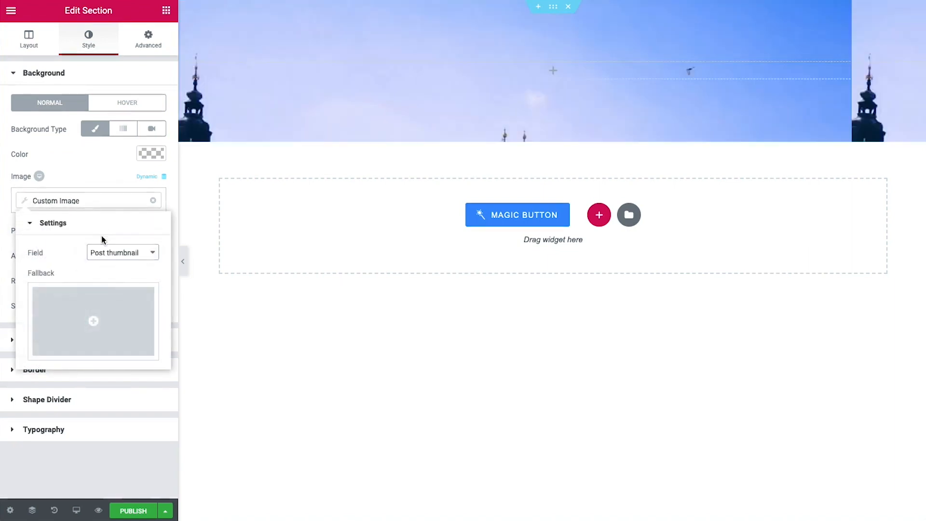
click(107, 179)
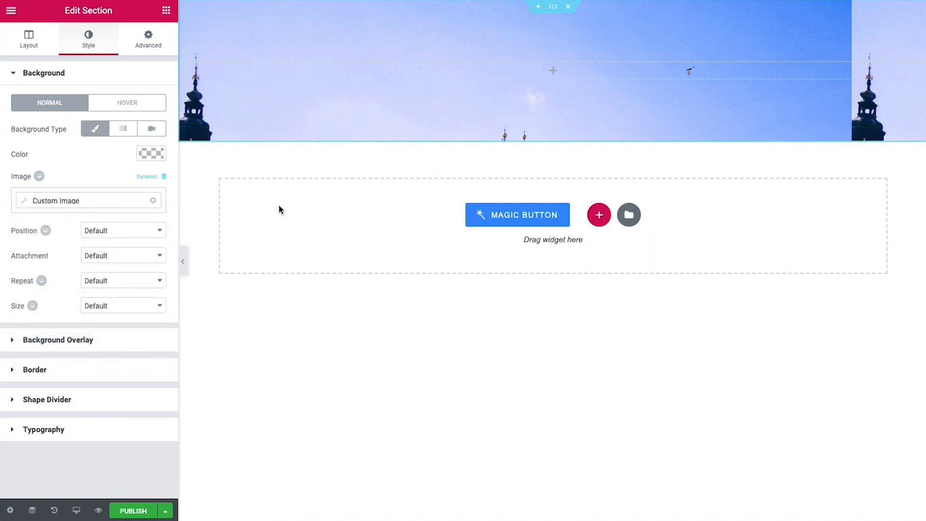
Position the background image Center Center with size Cover
click(103, 232)
click(137, 282)
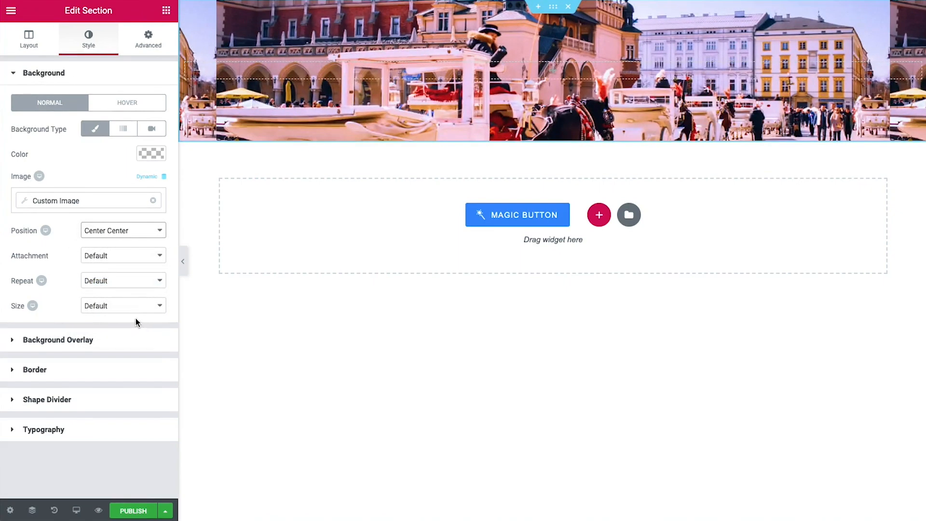
click(134, 305)
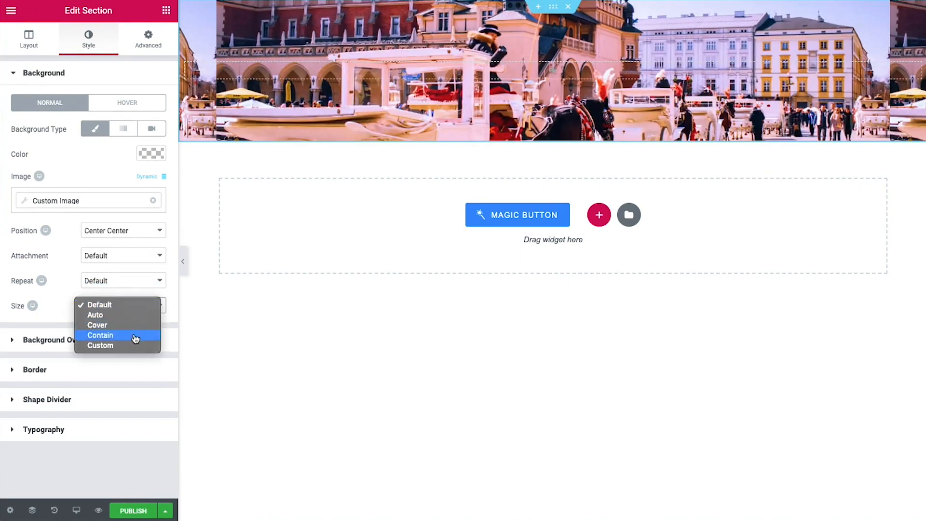
click(135, 324)
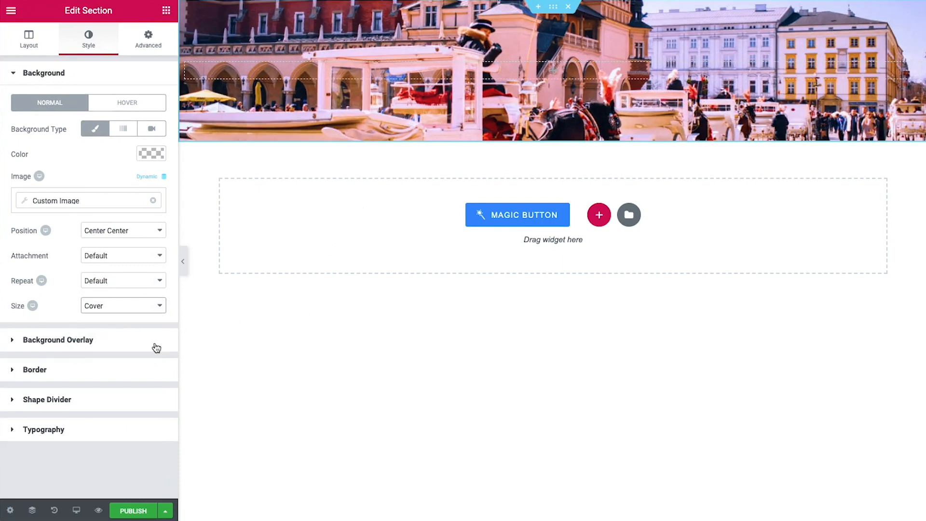
click(125, 341)
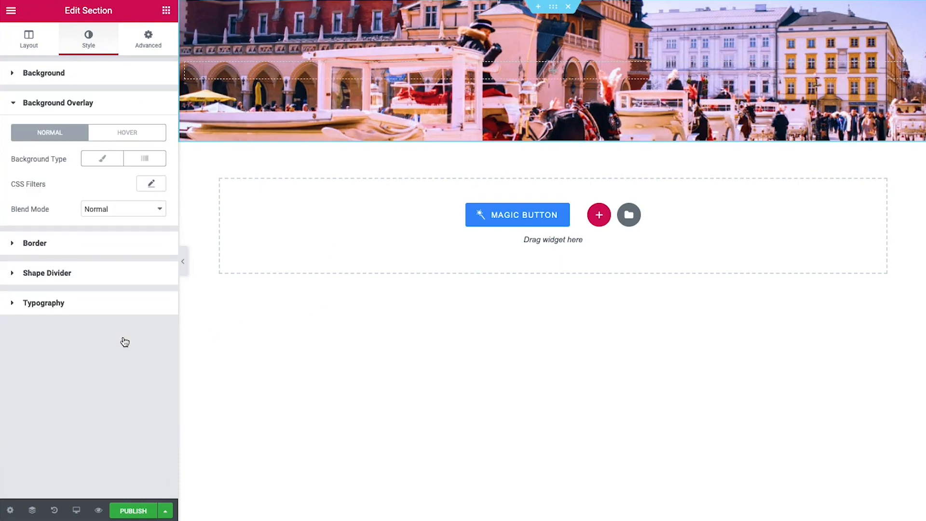
Add a classic near-black background overlay with 0.4 opacity
click(105, 163)
click(146, 184)
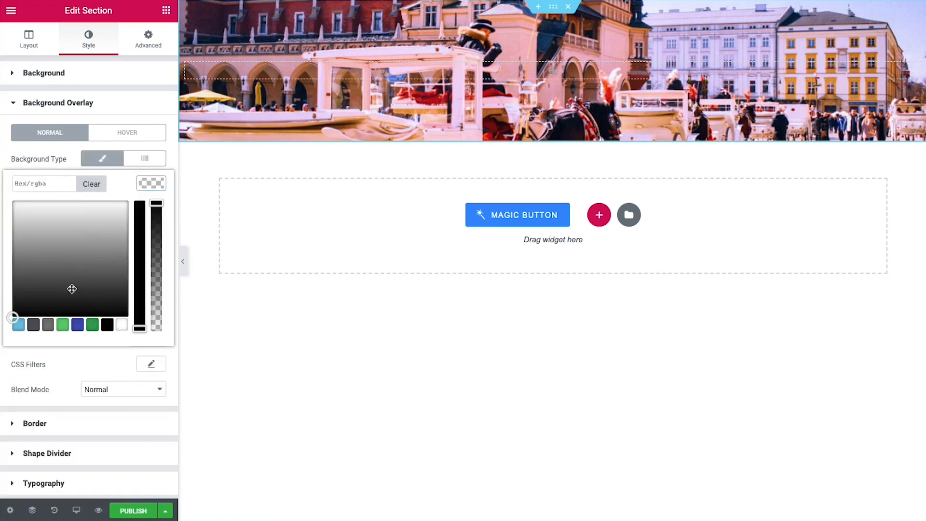
click(50, 311)
click(1, 334)
click(147, 338)
key(BackSpace)
text(4)
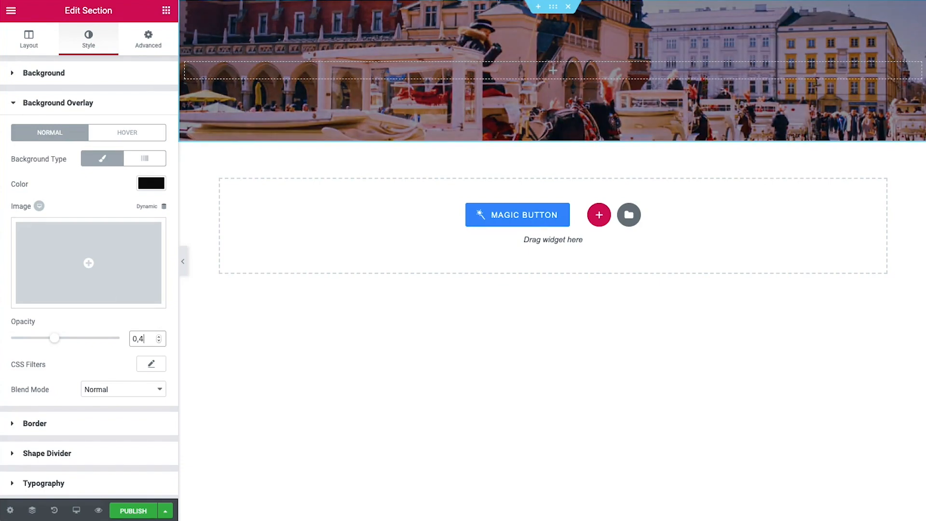
Round the section's corners with a 20 px border radius
click(106, 428)
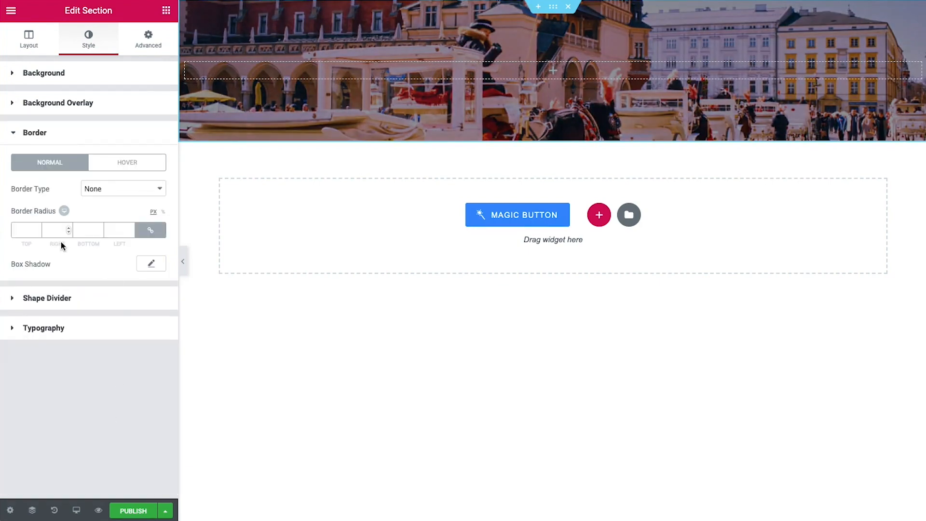
click(26, 231)
scroll(26, 231, down, 1)
key(BackSpace)
key(BackSpace)
text(20)
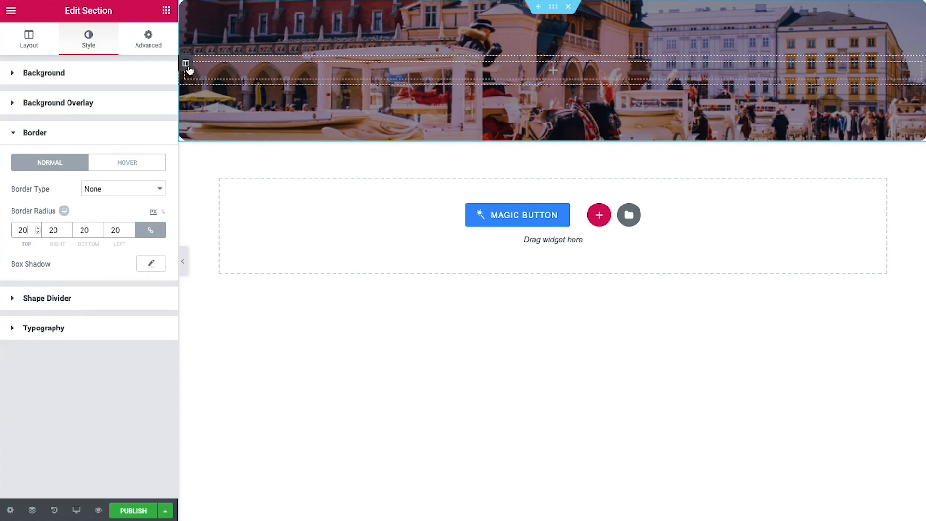
Set the column's widget spacing to 0 and add a 30 px Spacer to it
click(188, 67)
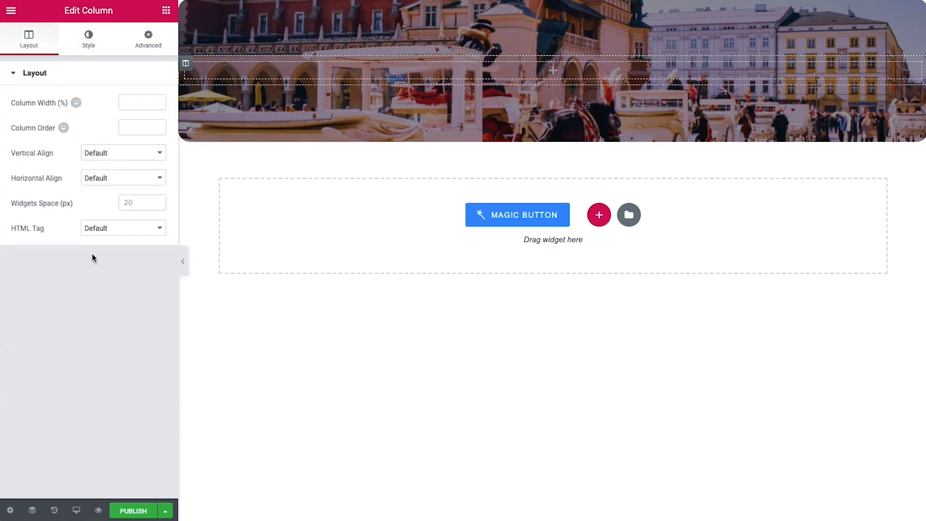
click(138, 202)
text(0)
click(166, 12)
text(spacer)
drag(45, 110, 338, 80)
drag(149, 119, 119, 119)
text(30)
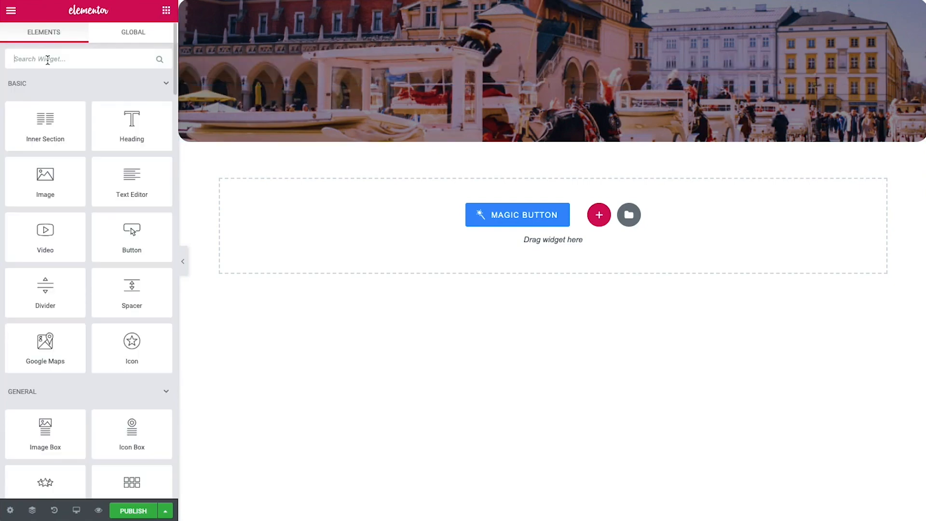
Add a centred Dynamic Link labelled %title% to the header and paste the copied white bold style
click(47, 59)
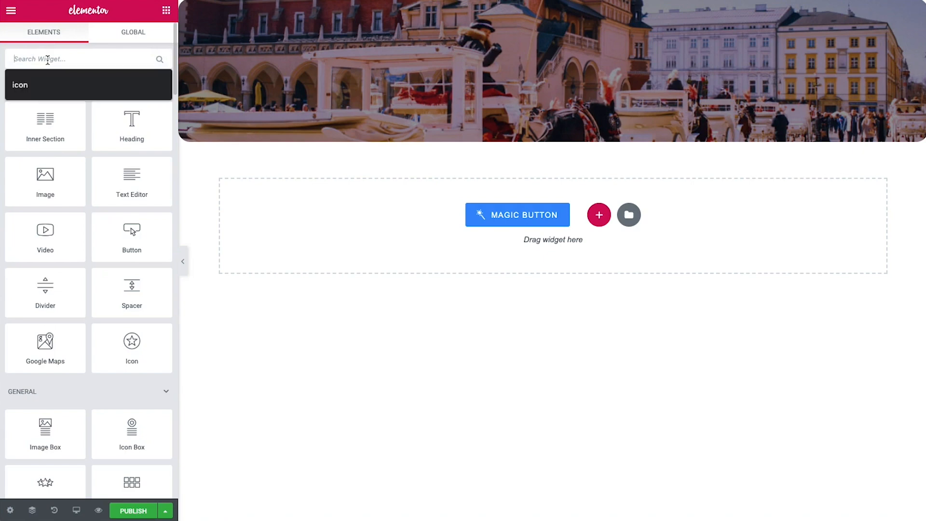
text(dynami)
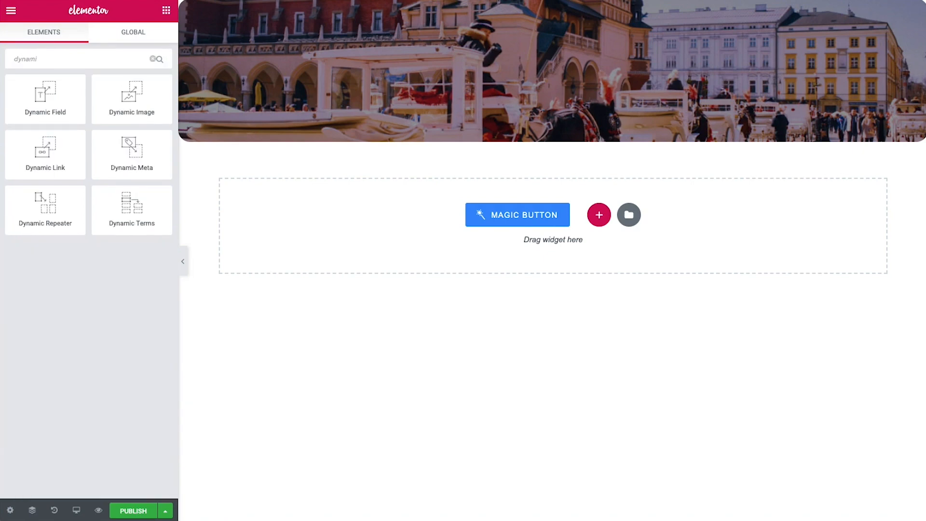
drag(38, 150, 514, 77)
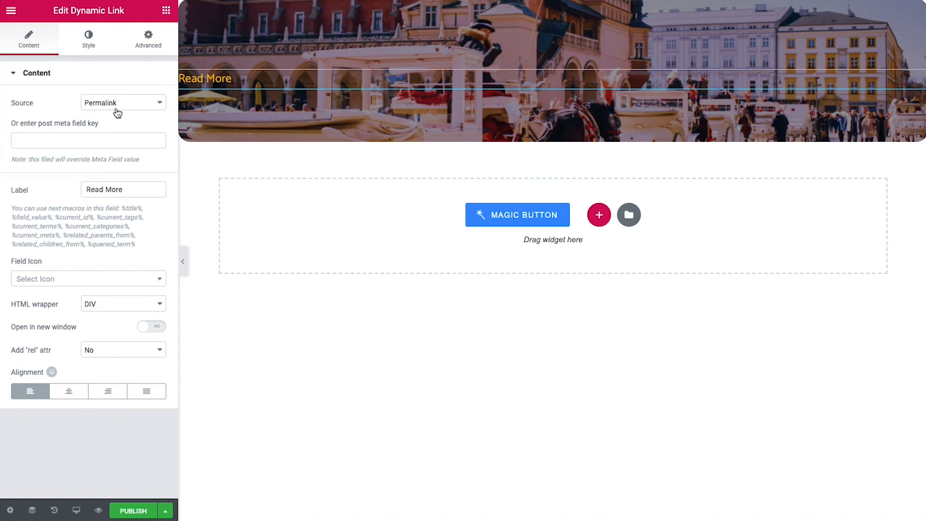
drag(129, 189, 72, 188)
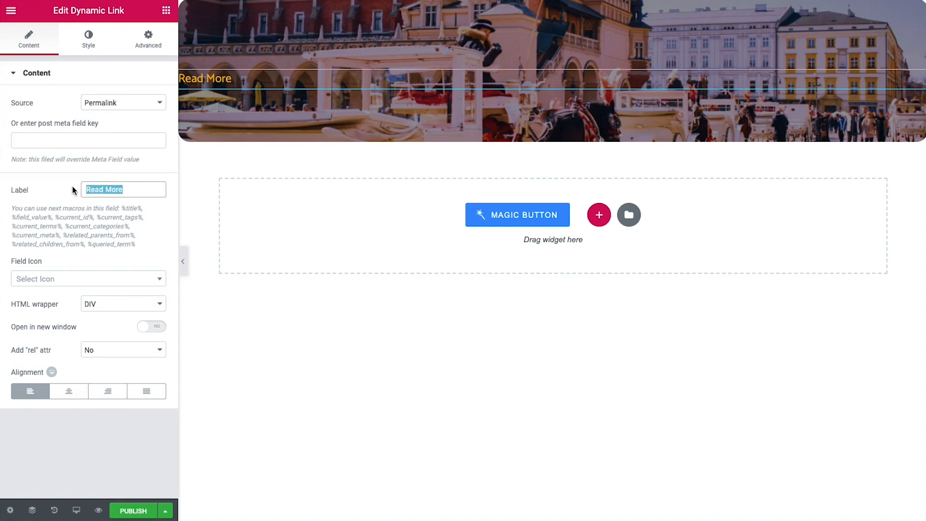
key(BackSpace)
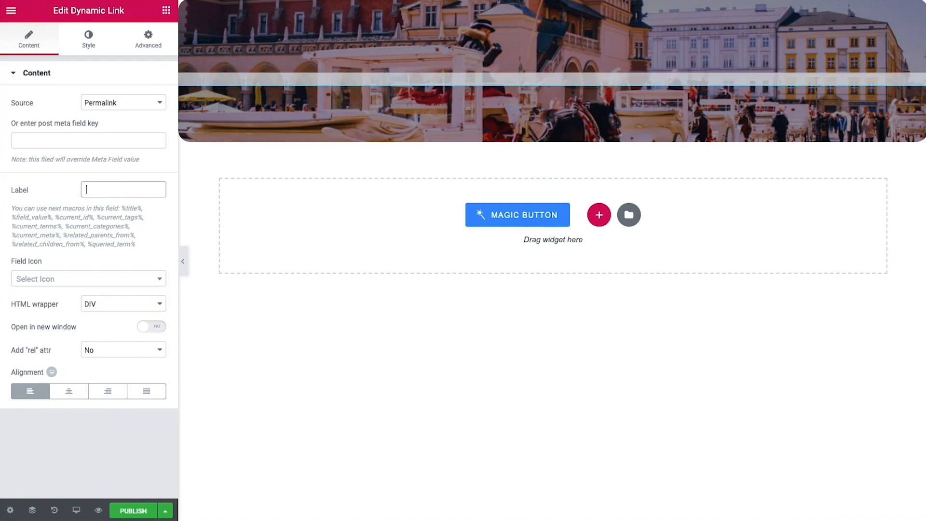
text(%title%)
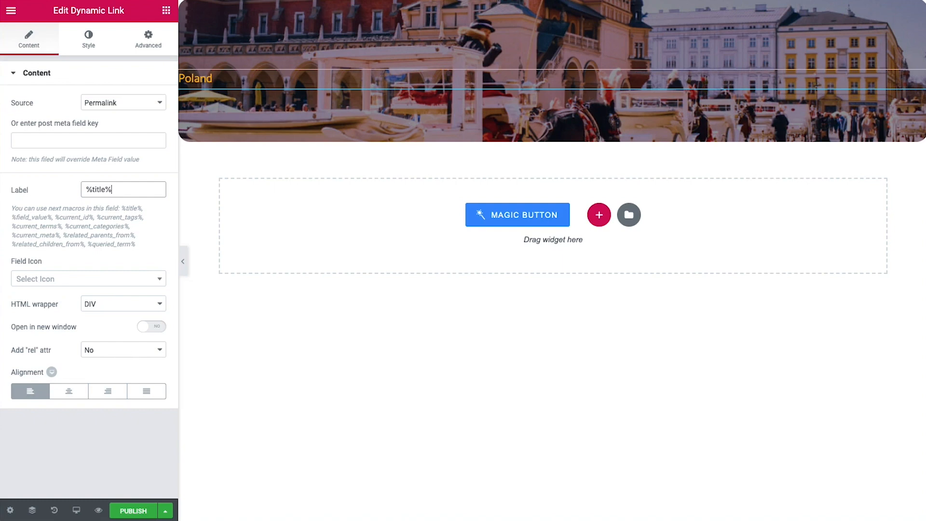
click(69, 391)
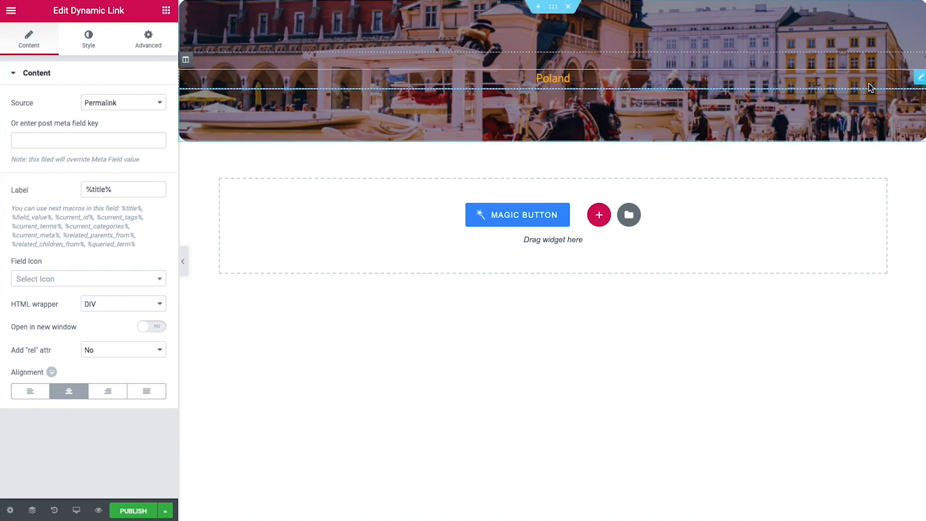
right_click(920, 76)
click(870, 158)
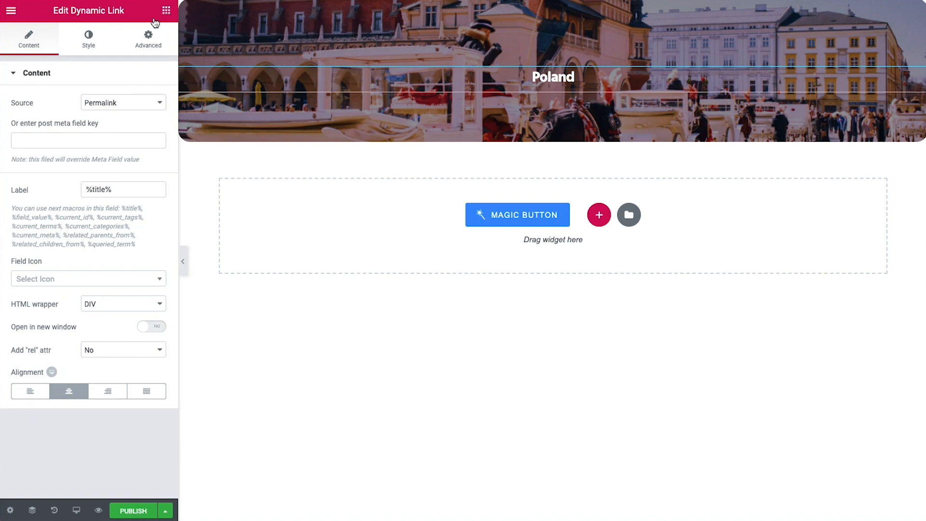
Add a Spacer with height 40 to the Poland header section
click(166, 11)
click(72, 57)
text(spacer)
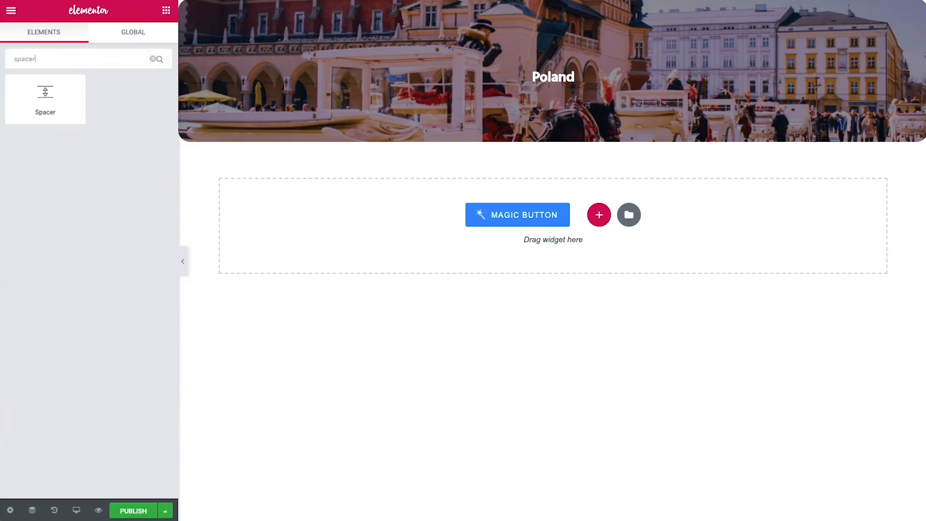
drag(46, 94, 565, 101)
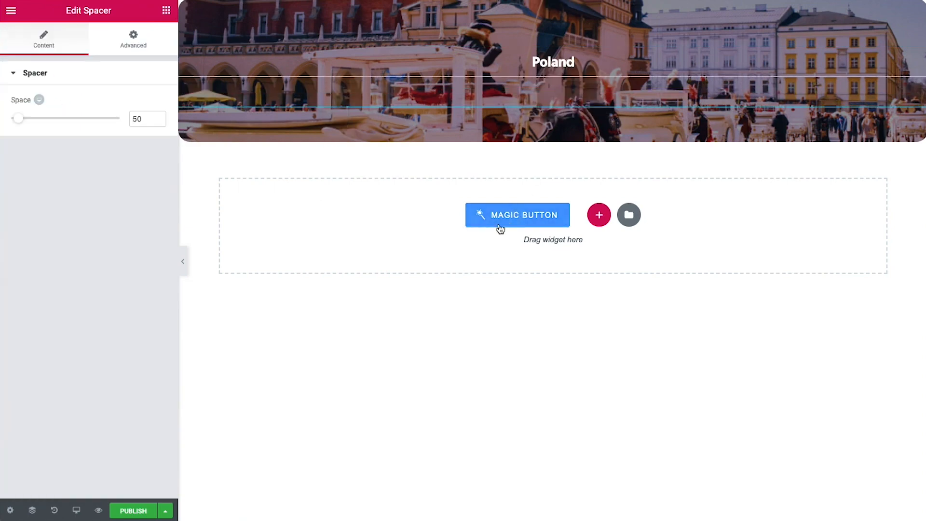
double_click(132, 119)
text(40)
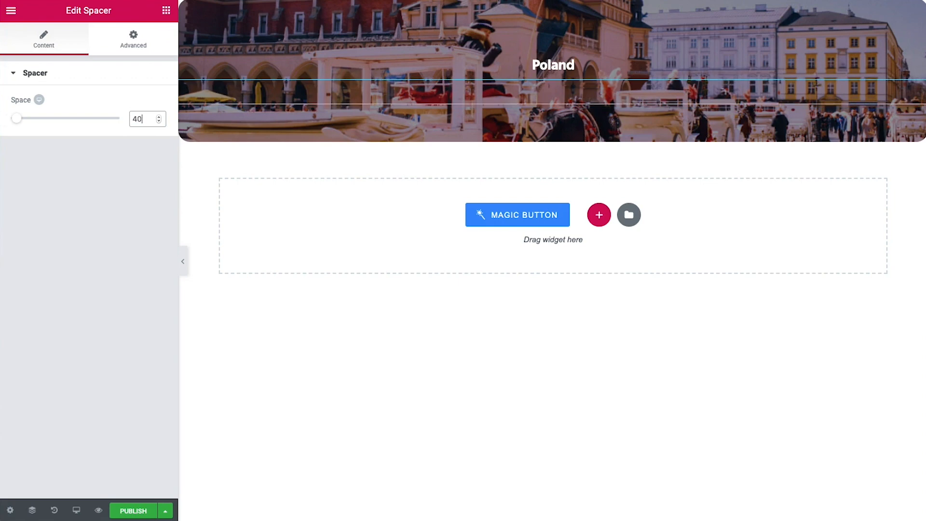
Place a Dynamic Field below Poland, centred with white text
click(166, 10)
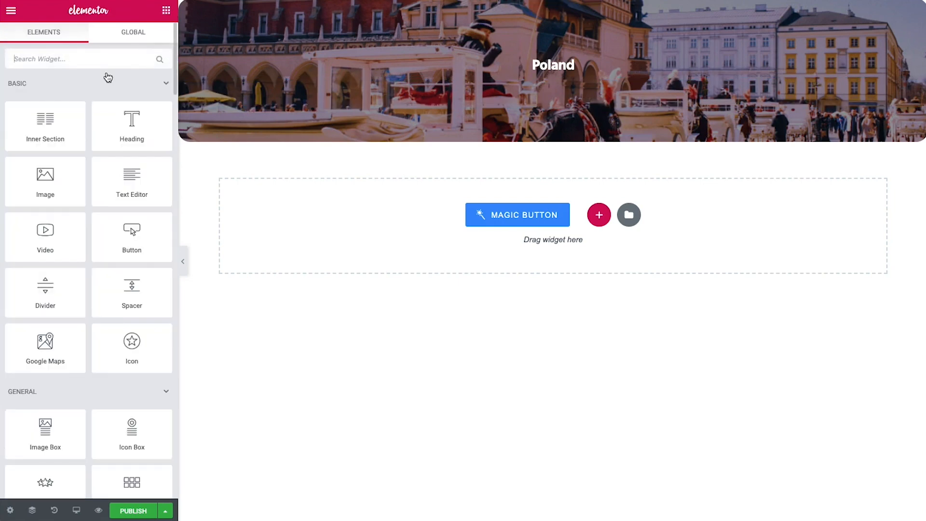
click(42, 55)
text(d)
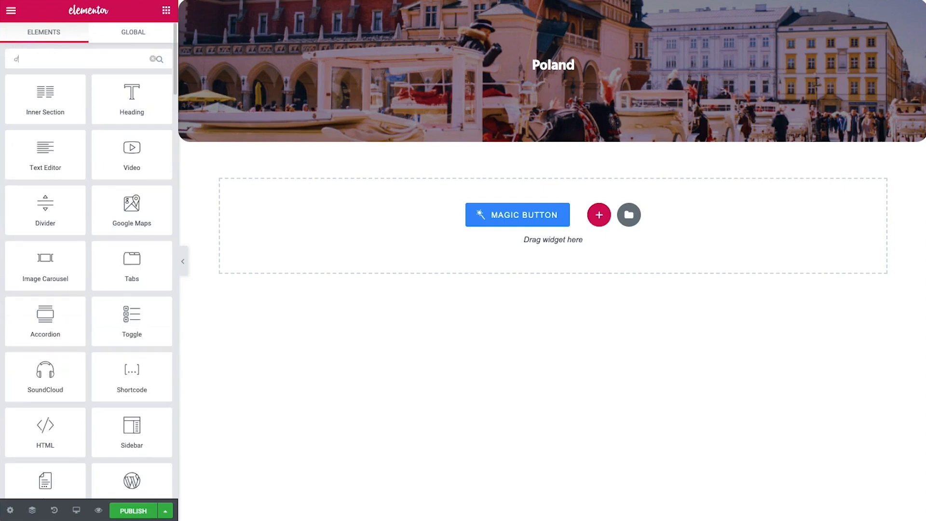
text(y)
drag(64, 88, 568, 94)
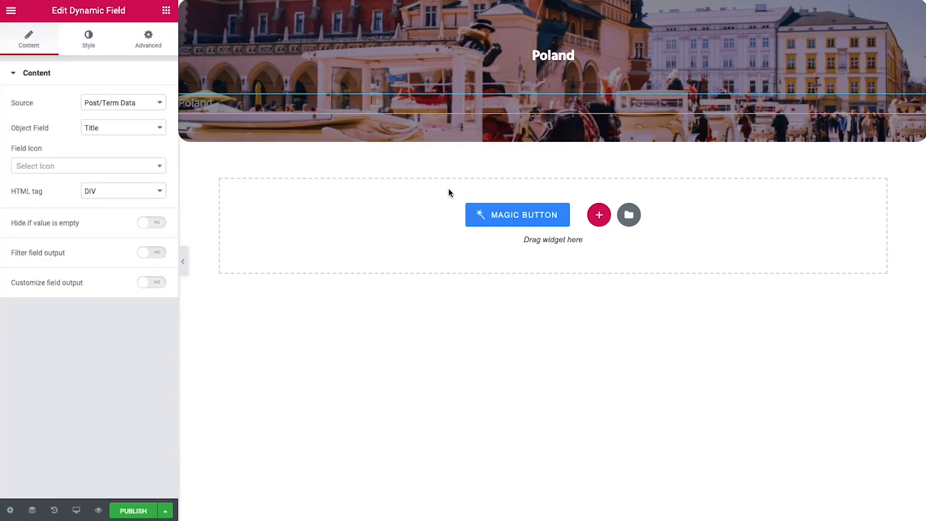
click(89, 44)
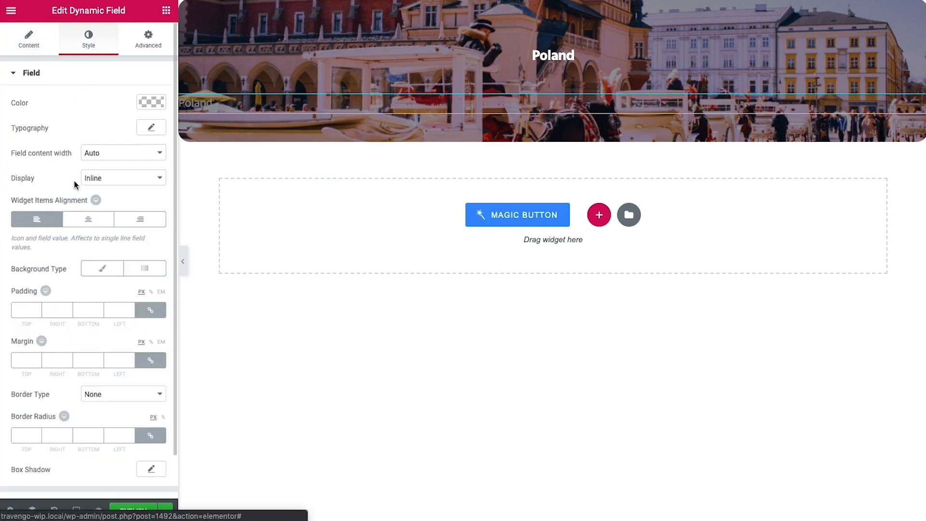
click(89, 219)
click(150, 101)
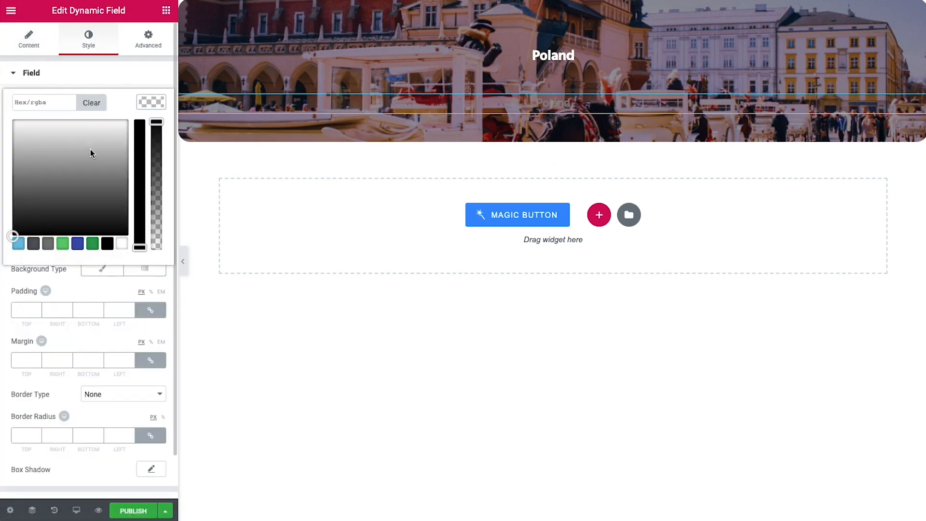
click(7, 111)
Set the field's source to Meta Data with key _minimal_price
click(42, 46)
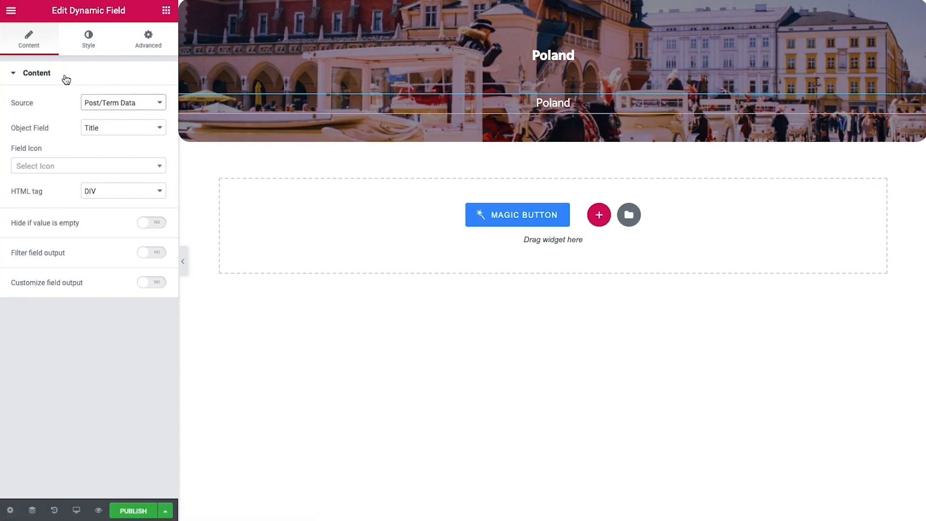
click(112, 102)
click(114, 114)
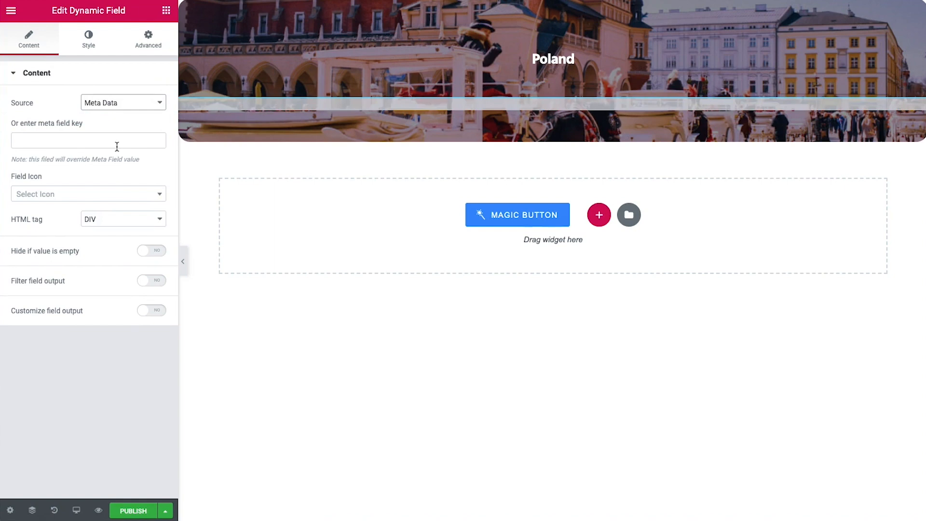
click(116, 145)
text(_minimal_price)
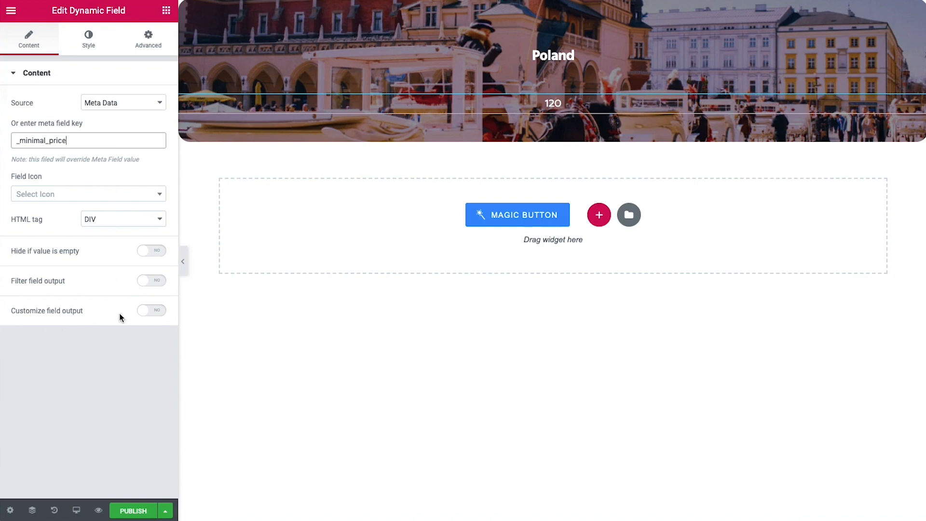
Format the price output as 'From $%s' and paste the copied style onto the field
click(161, 313)
click(41, 363)
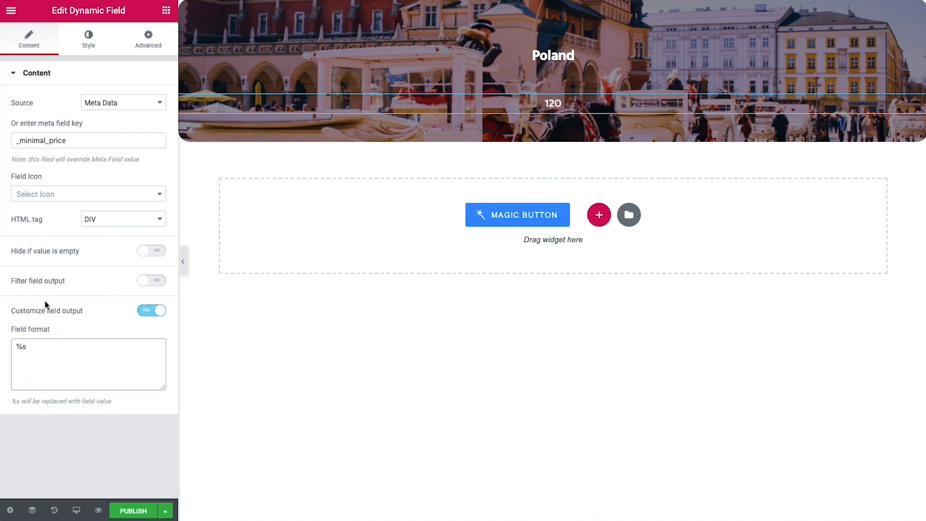
drag(17, 344, 46, 345)
click(47, 347)
key(Home)
text(From $)
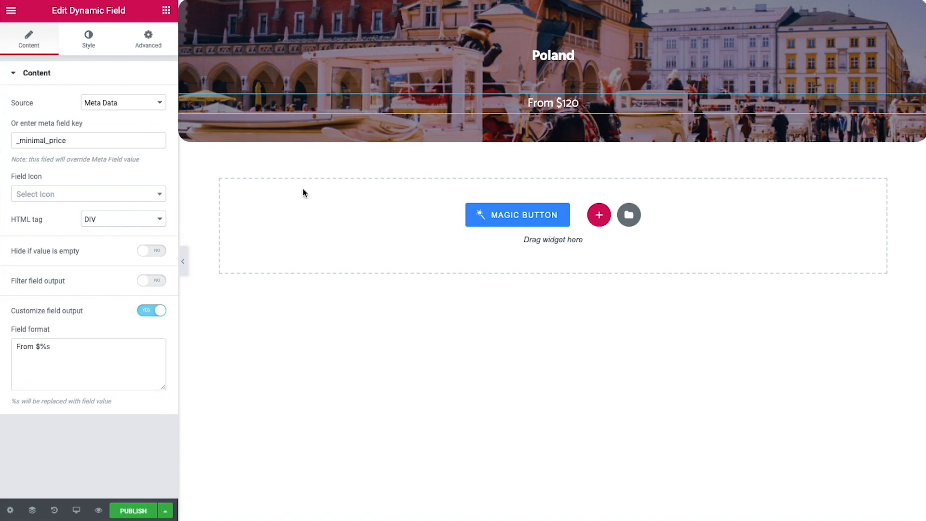
right_click(918, 103)
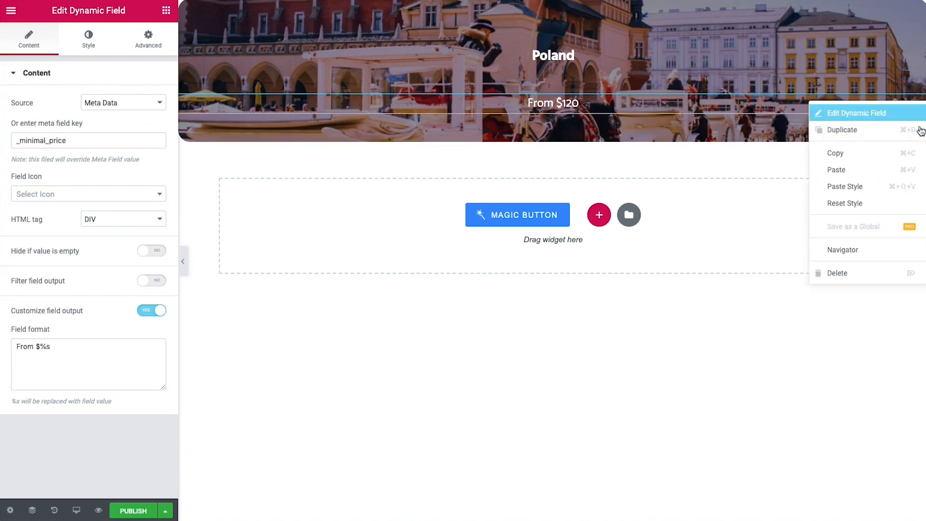
click(885, 186)
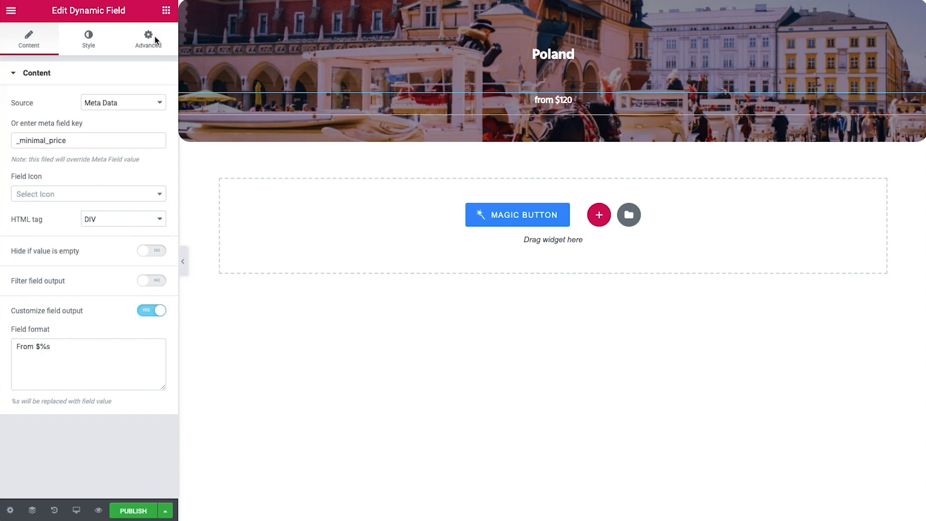
Add a Dynamic Link below the price with the label 'View more'
click(169, 17)
click(40, 60)
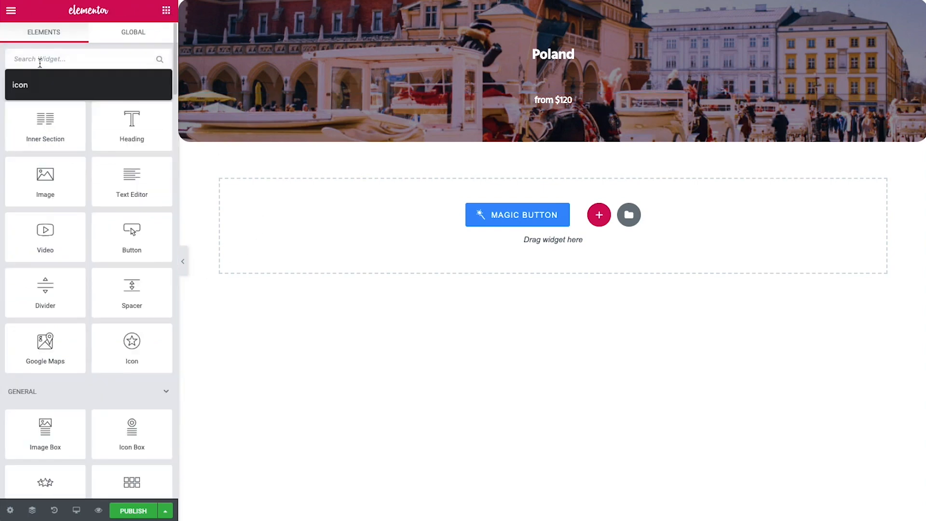
text(dyn)
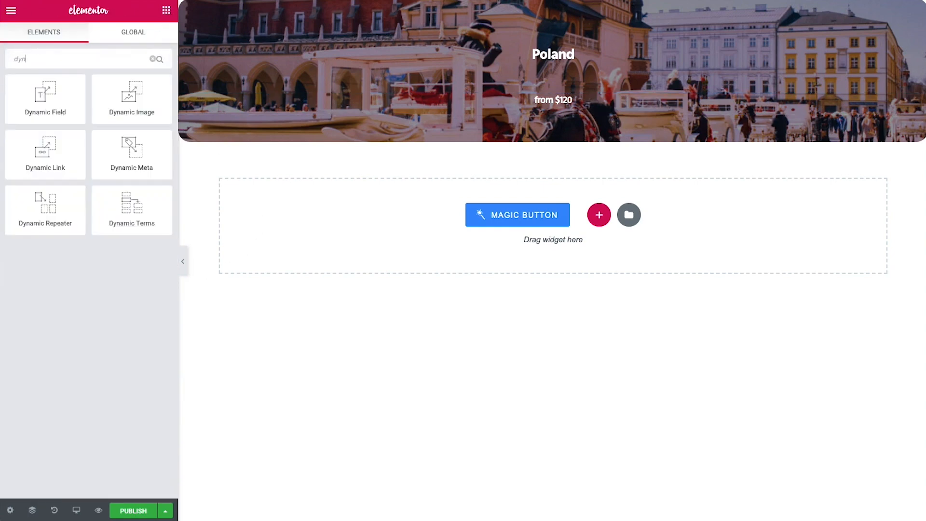
drag(66, 159, 618, 121)
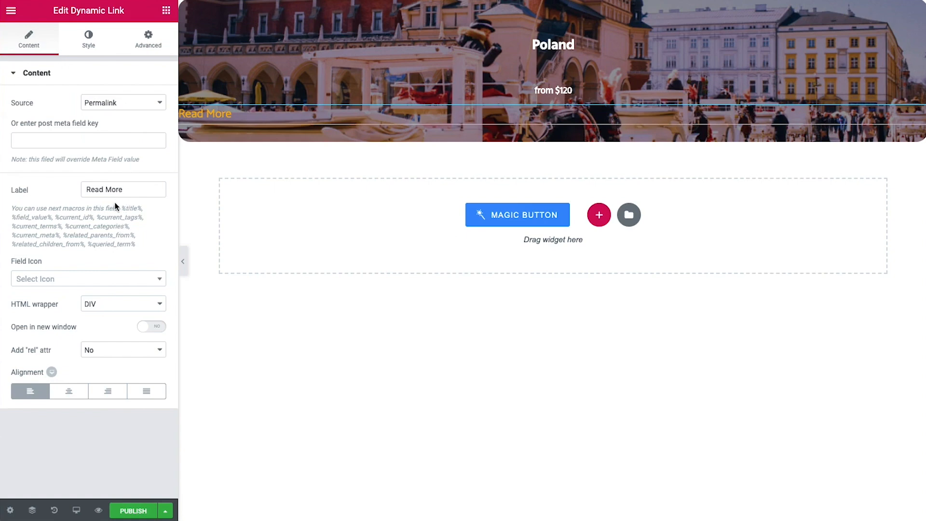
triple_click(126, 189)
text(View more)
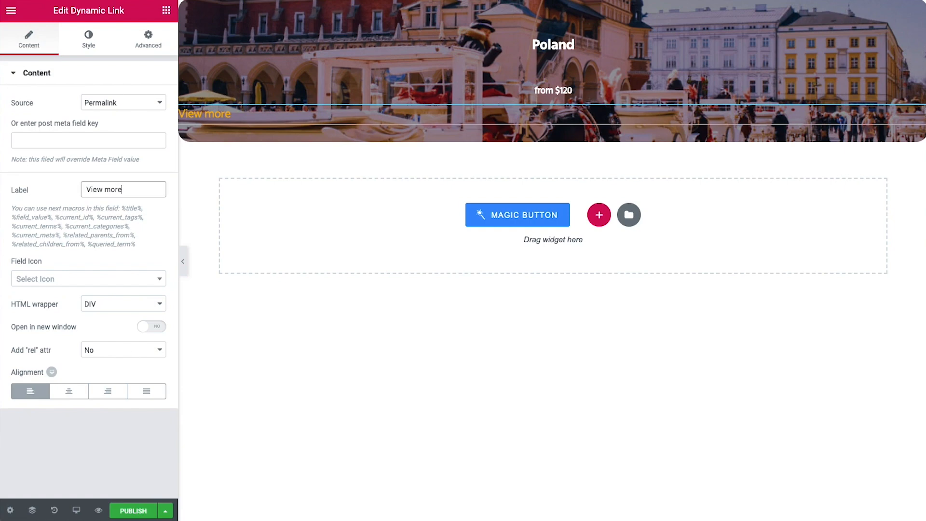
Paste the copied style onto the View more link to make it a button
right_click(907, 116)
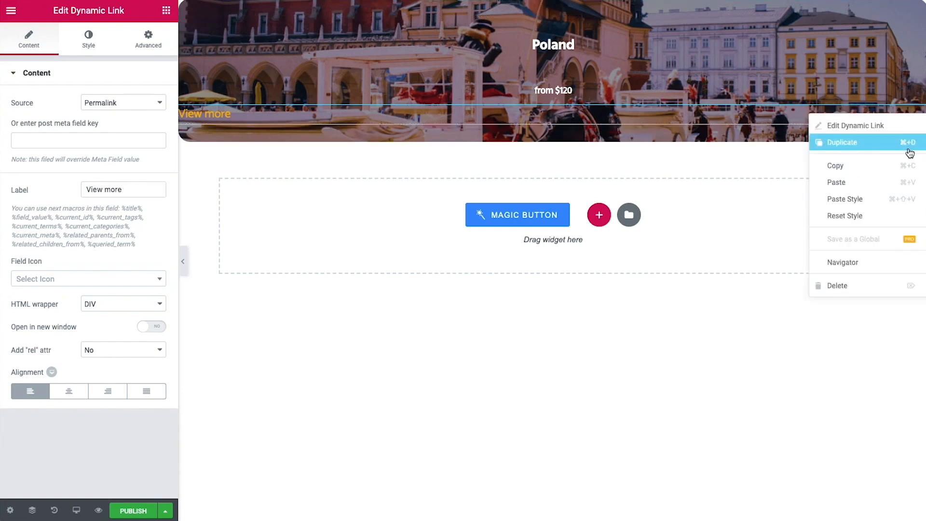
click(885, 204)
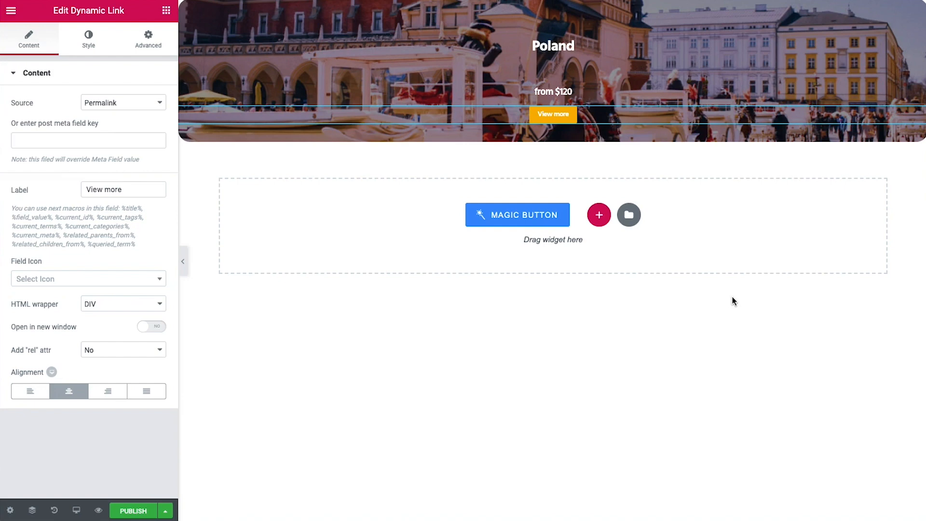
click(10, 511)
Set the listing Preview Width to 200, publish, and return to Listing Items
click(77, 175)
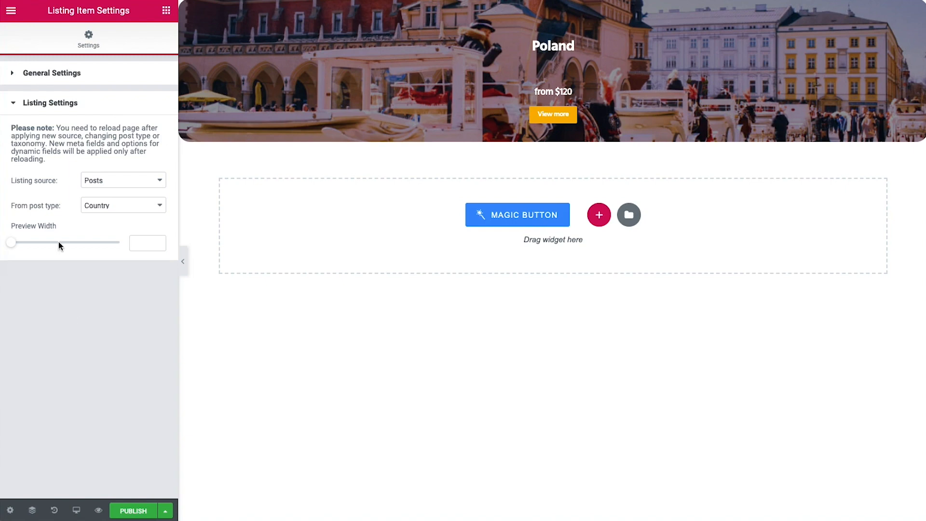
click(145, 243)
text(200)
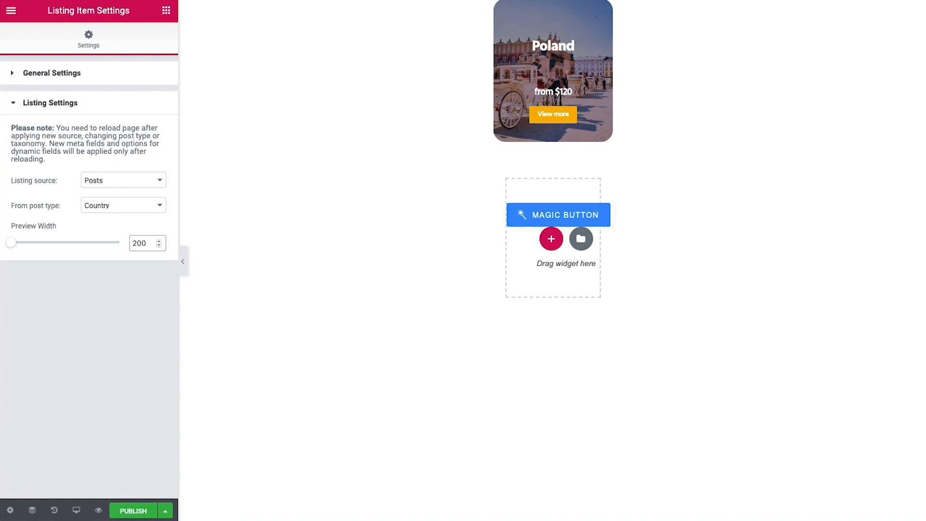
click(133, 510)
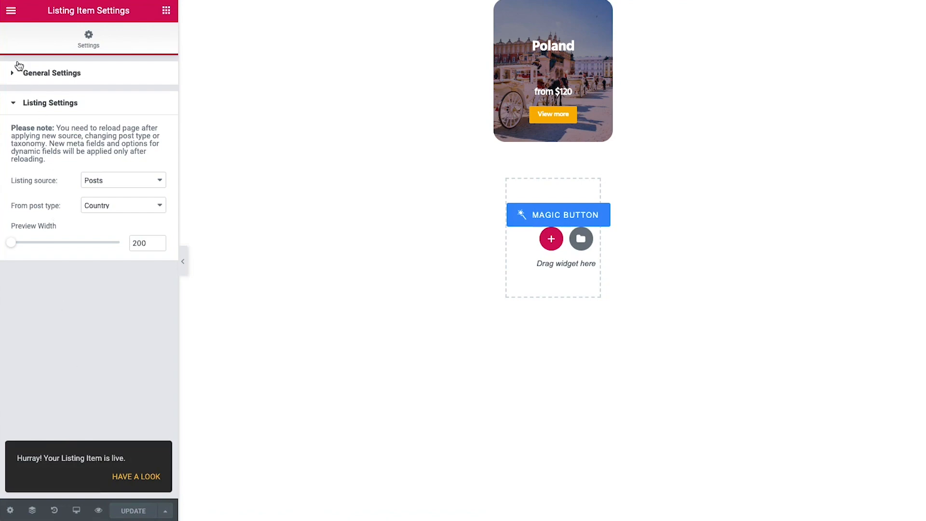
click(12, 10)
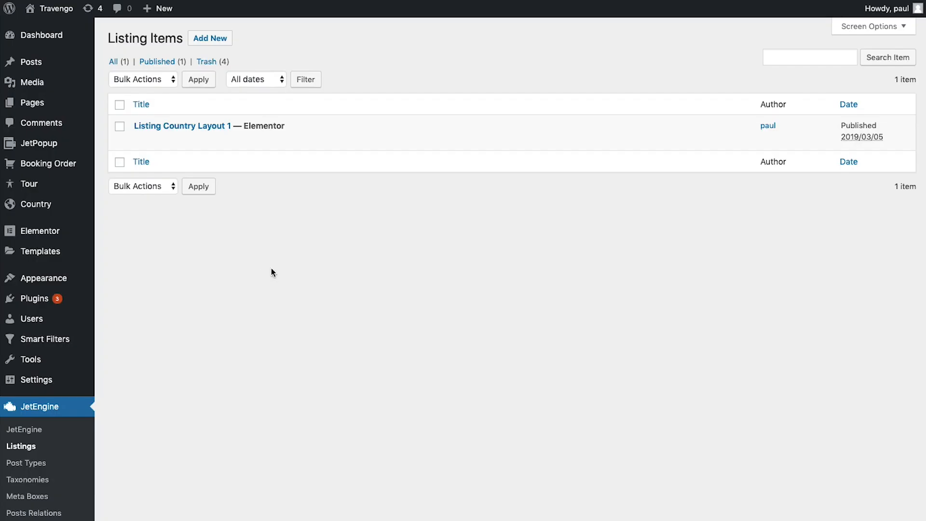
Create a Country-based listing item named 'Listing country'
click(211, 38)
click(356, 256)
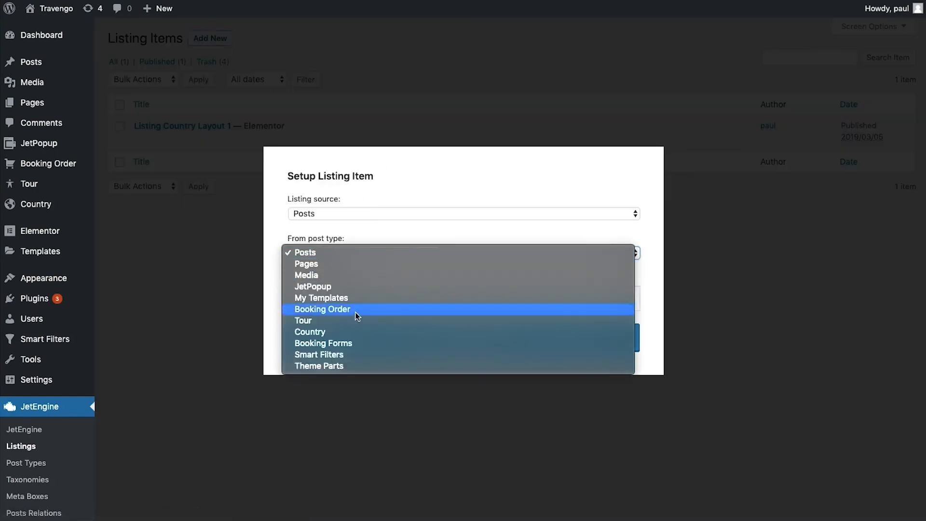
click(355, 331)
click(359, 305)
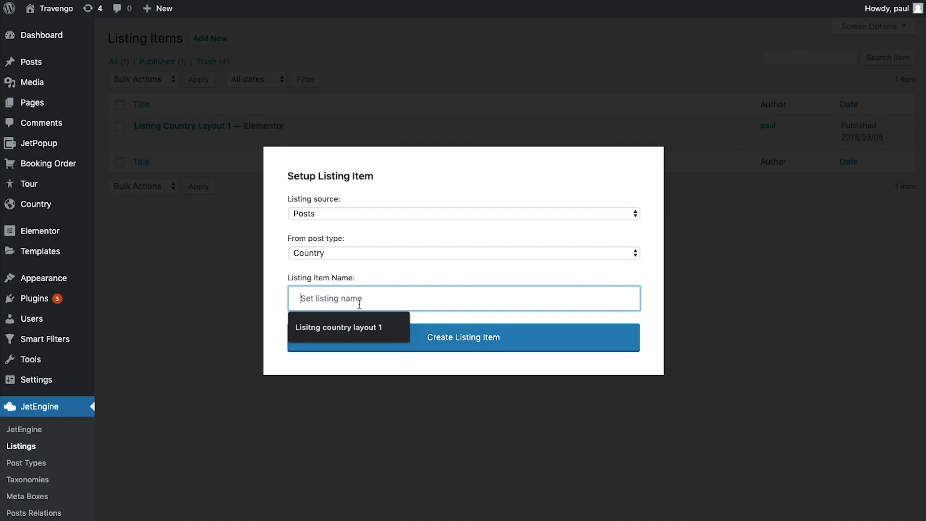
text(Listing country)
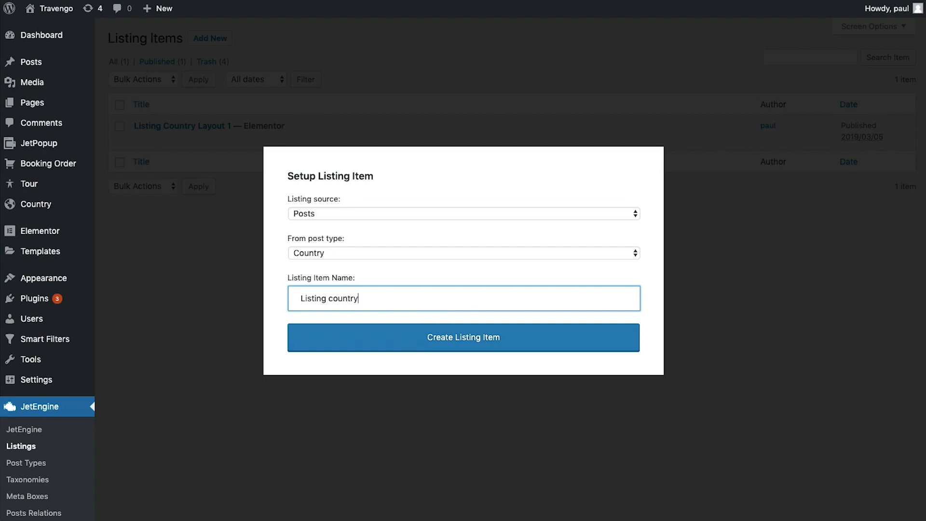
click(447, 343)
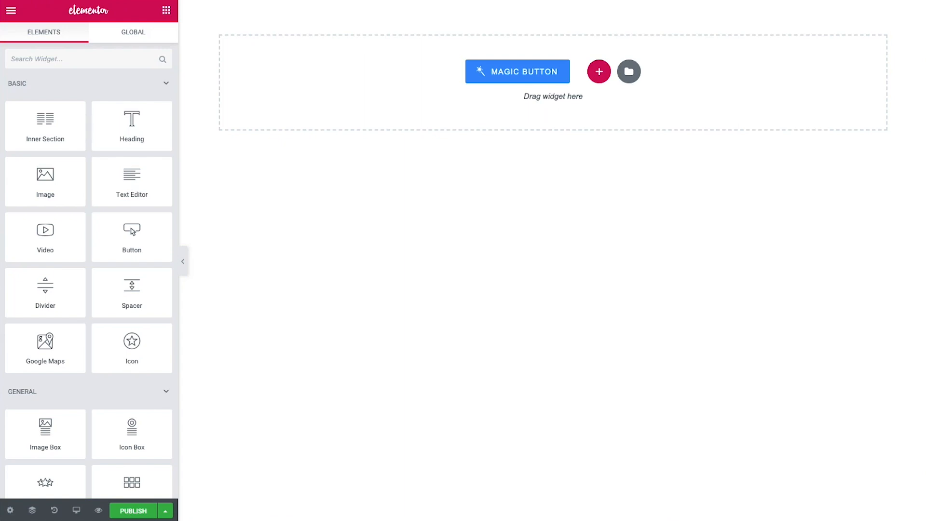
Add a full-width single-column section with no gap and minimum height 460
click(598, 71)
click(391, 103)
click(124, 147)
click(105, 157)
click(113, 172)
click(105, 182)
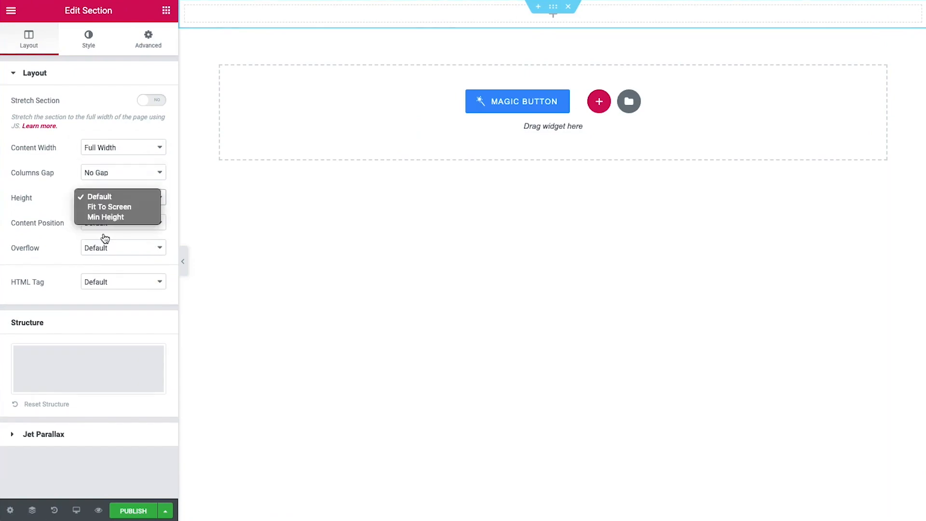
click(105, 198)
click(105, 217)
Give the section a dynamic post image background, centred and set to cover
click(88, 39)
click(95, 129)
click(118, 252)
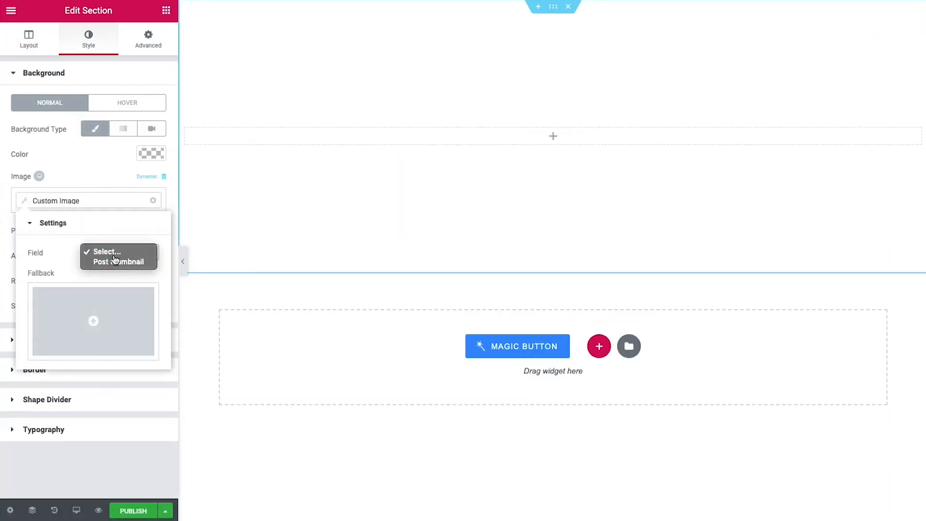
click(118, 261)
click(105, 233)
click(105, 240)
Add a black classic background overlay with adjusted opacity
click(104, 307)
click(104, 324)
click(96, 339)
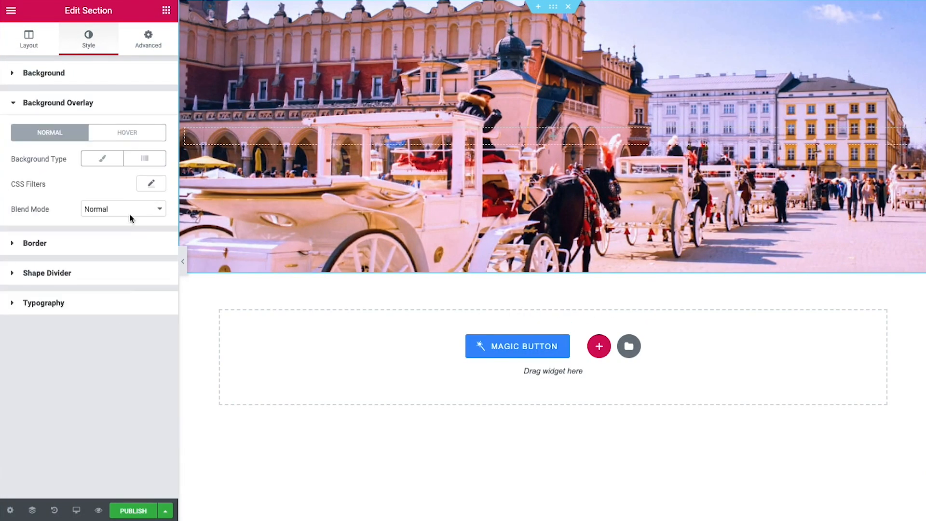
click(102, 158)
click(145, 185)
click(145, 338)
Set the card's border radius and the column's Widgets Space to 0
click(35, 423)
click(23, 229)
click(188, 132)
click(140, 203)
text(0)
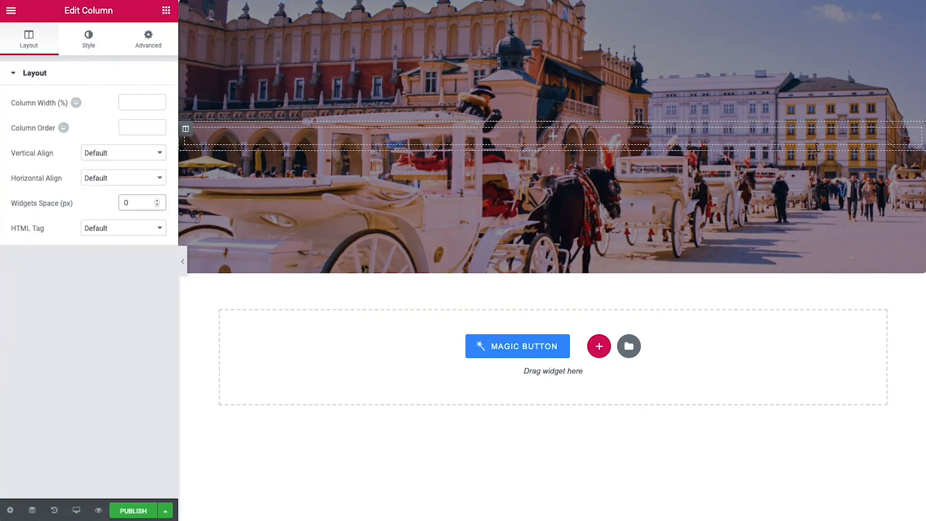
Add a Dynamic Link title showing Poland in large, white, centred text
click(166, 10)
click(68, 61)
text(dynam)
drag(46, 154, 326, 137)
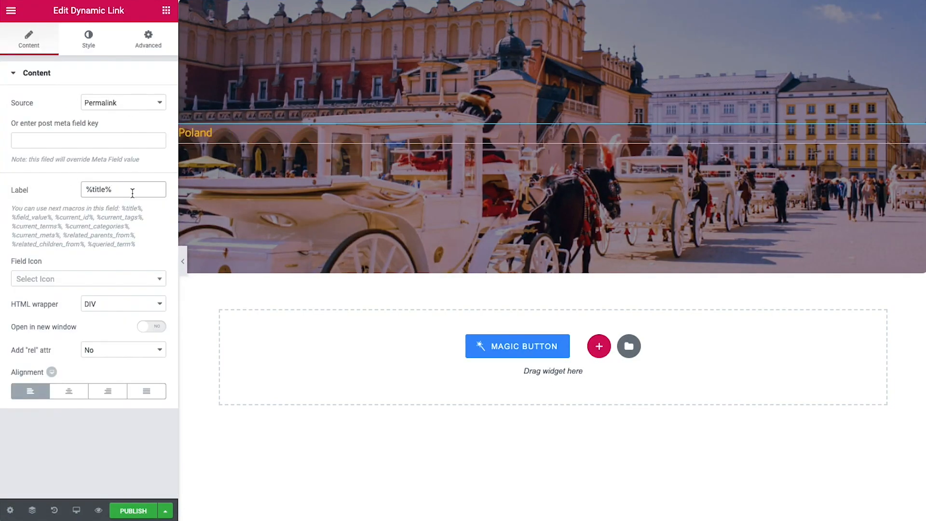
click(88, 38)
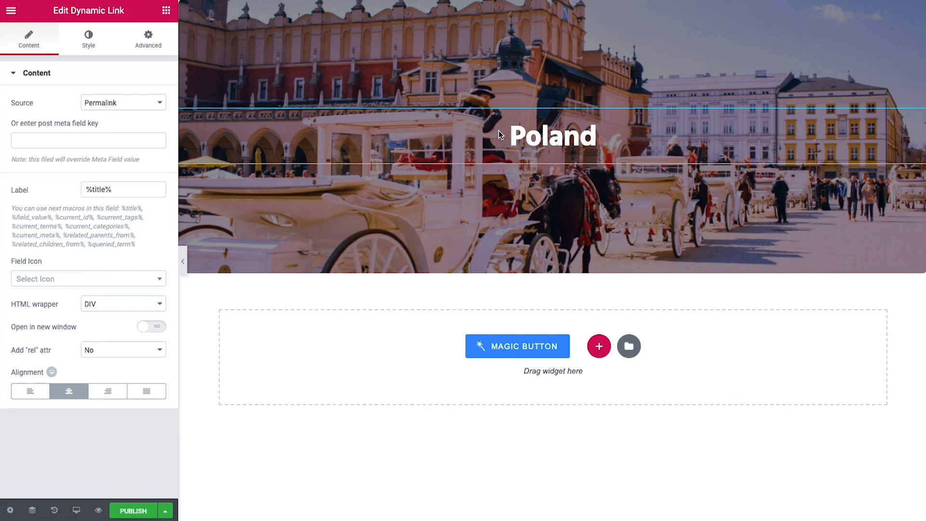
Add a Dynamic Field under the Poland title showing the post Excerpt
click(166, 11)
click(47, 59)
text(dynam)
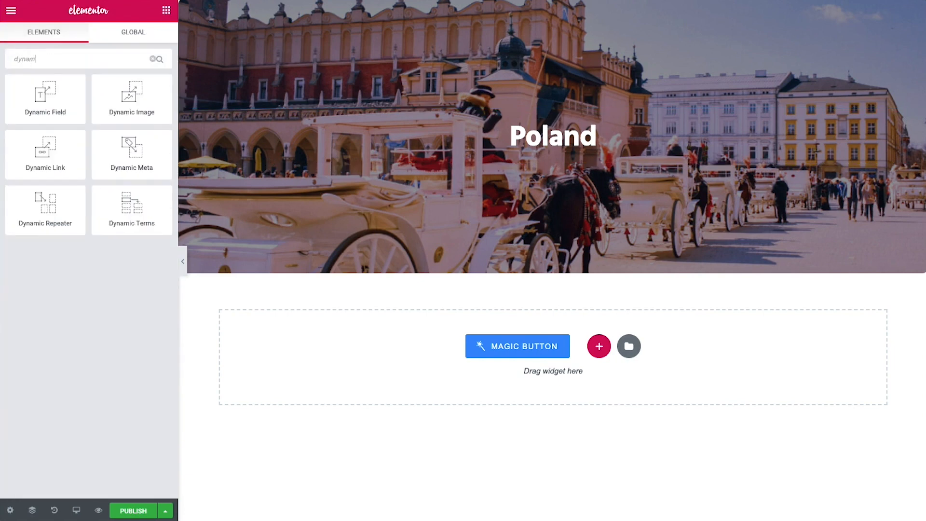
drag(46, 96, 510, 195)
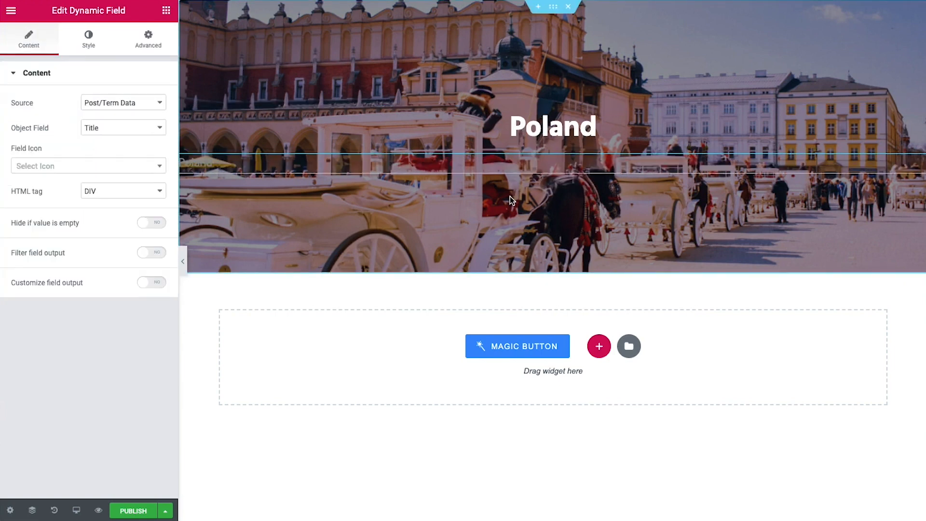
click(116, 130)
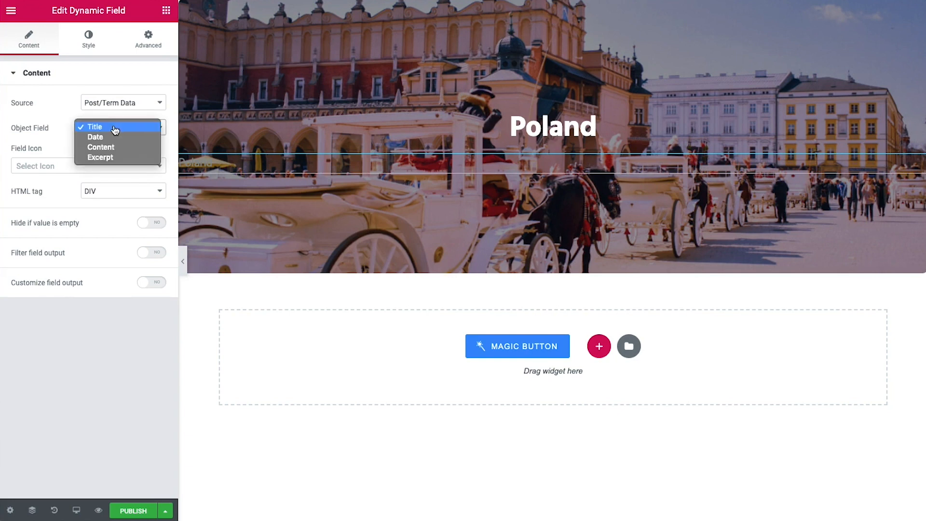
click(108, 159)
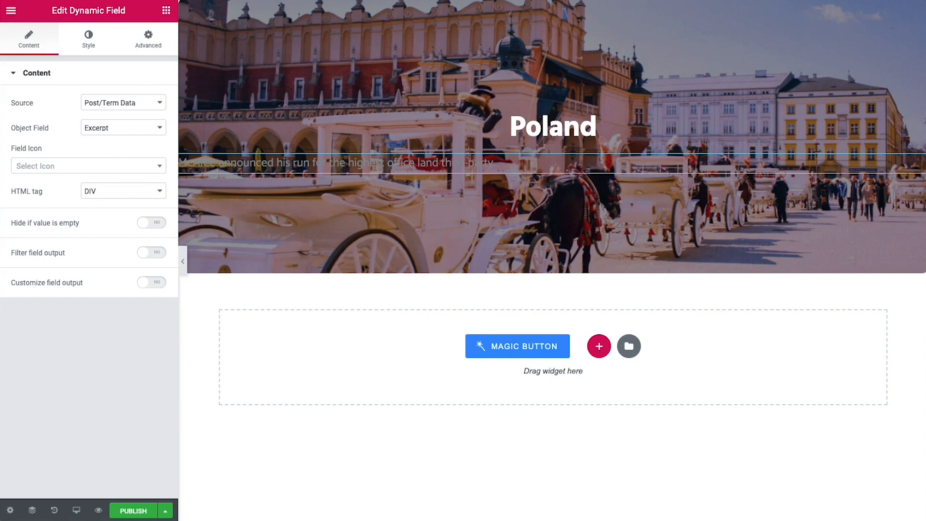
Paste the title style onto the excerpt and add the copied price and View more widgets
right_click(899, 170)
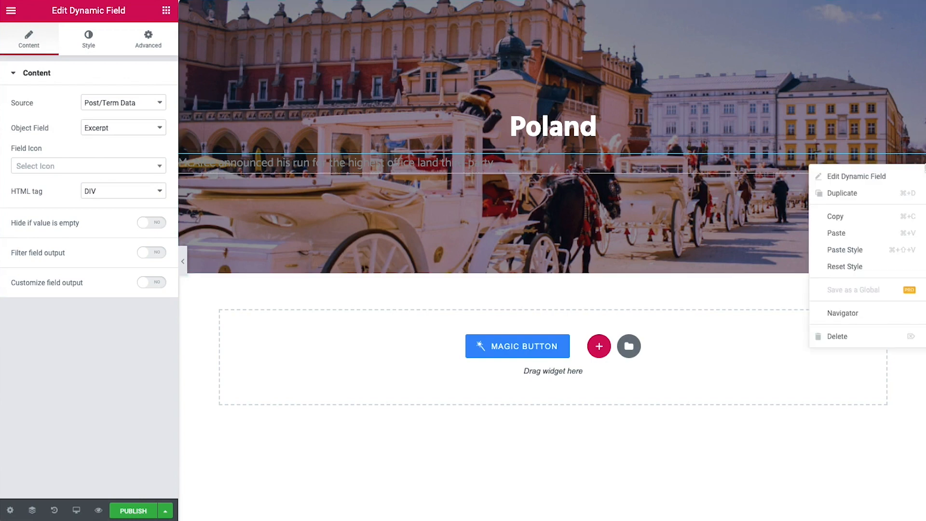
click(878, 248)
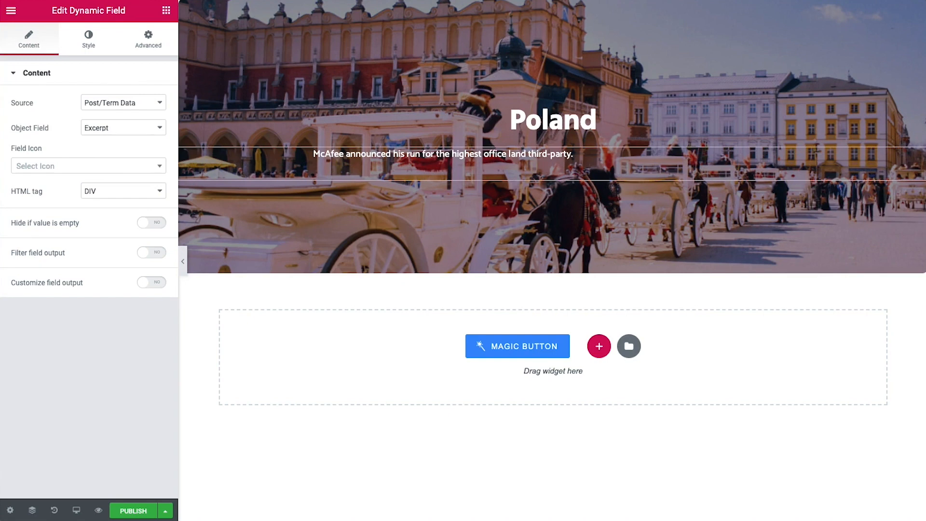
right_click(551, 192)
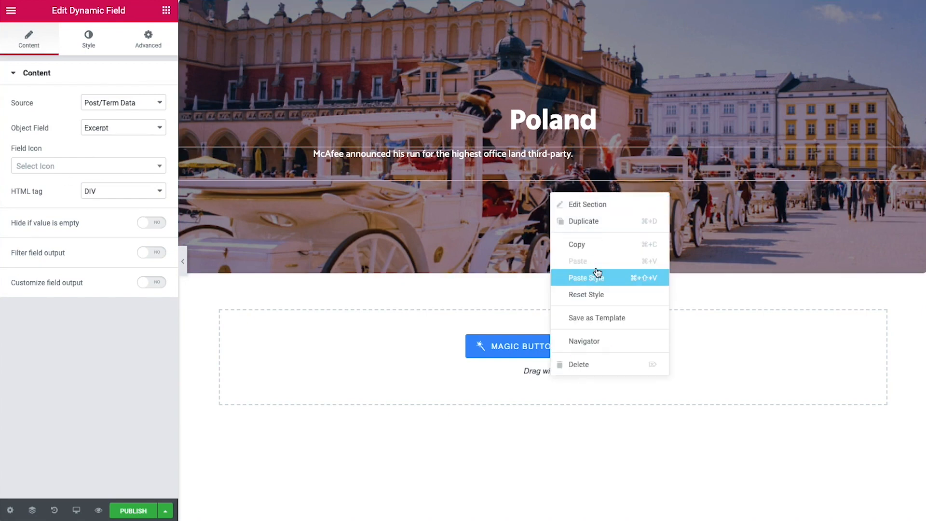
right_click(530, 170)
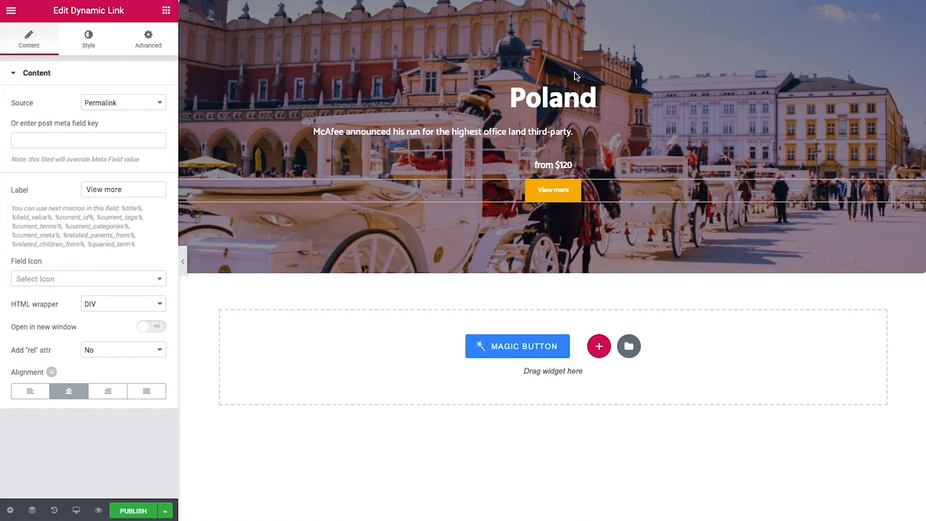
Set the listing Preview Width to 460 and publish the listing item
click(10, 509)
click(95, 186)
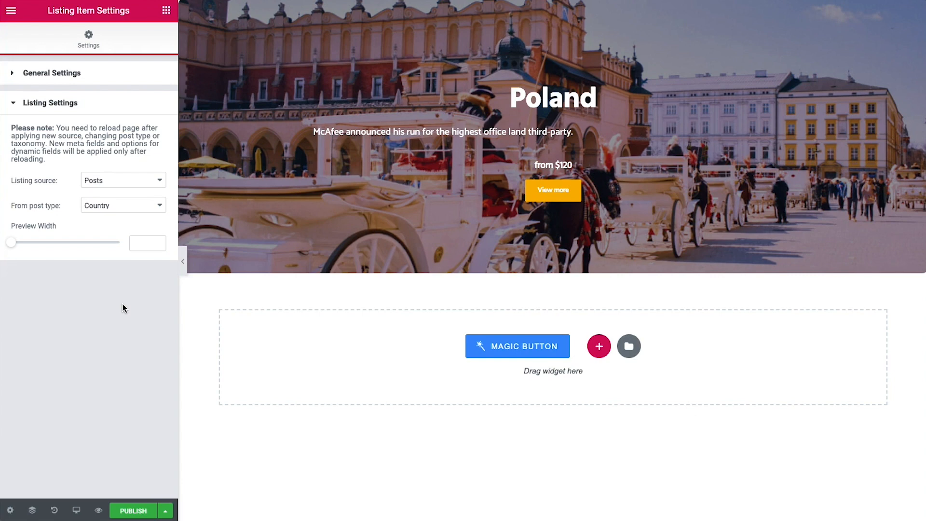
click(135, 247)
text(460)
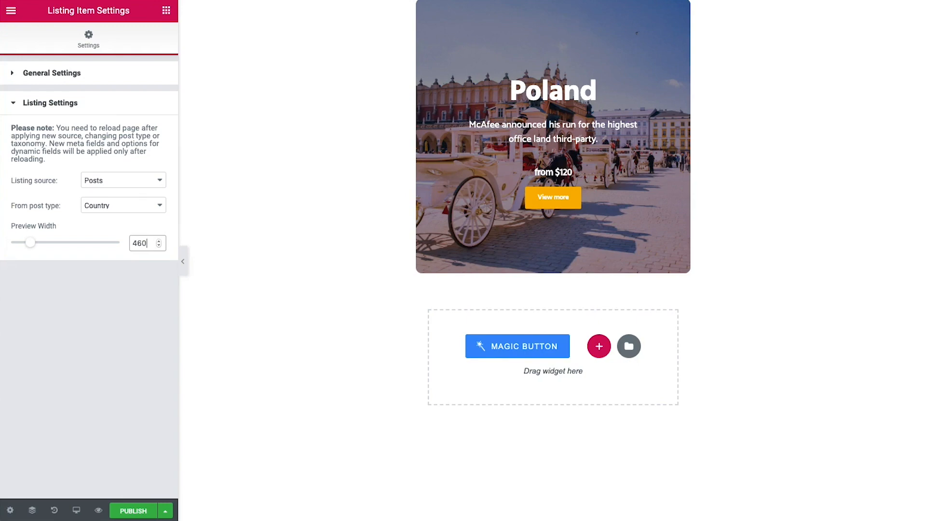
click(133, 511)
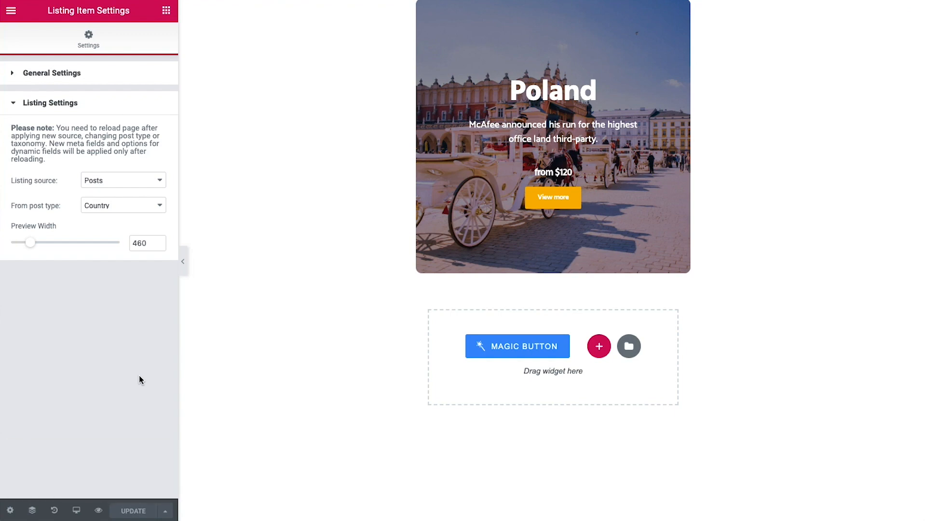
click(10, 10)
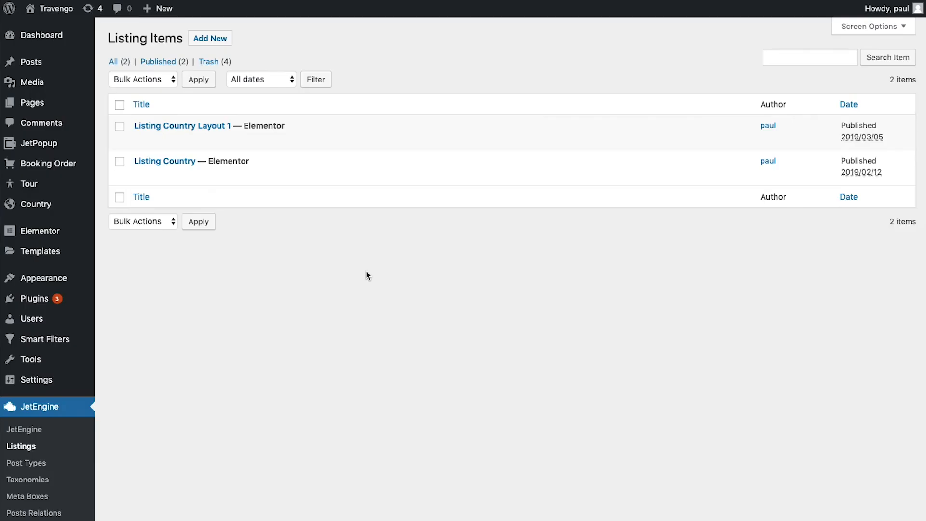
Create a Tour-based listing item named 'Listing tour layout 1'
click(210, 38)
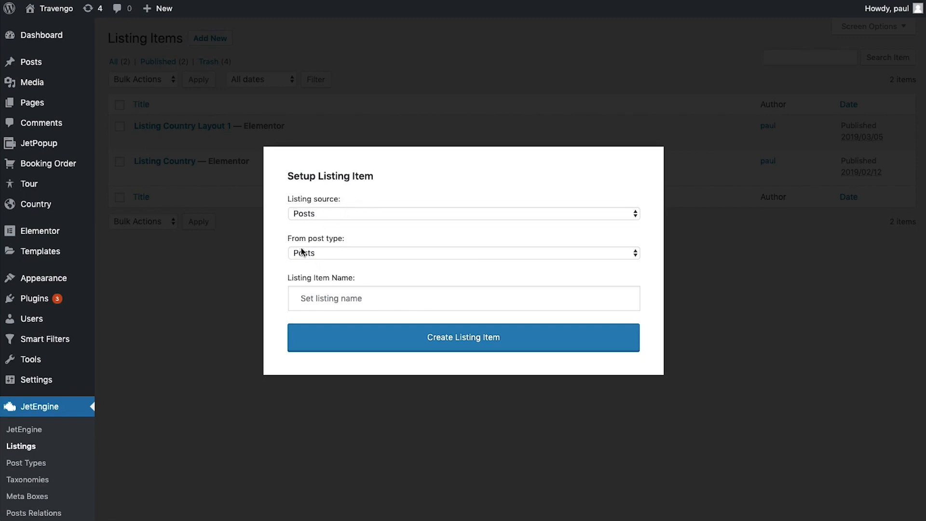
click(330, 254)
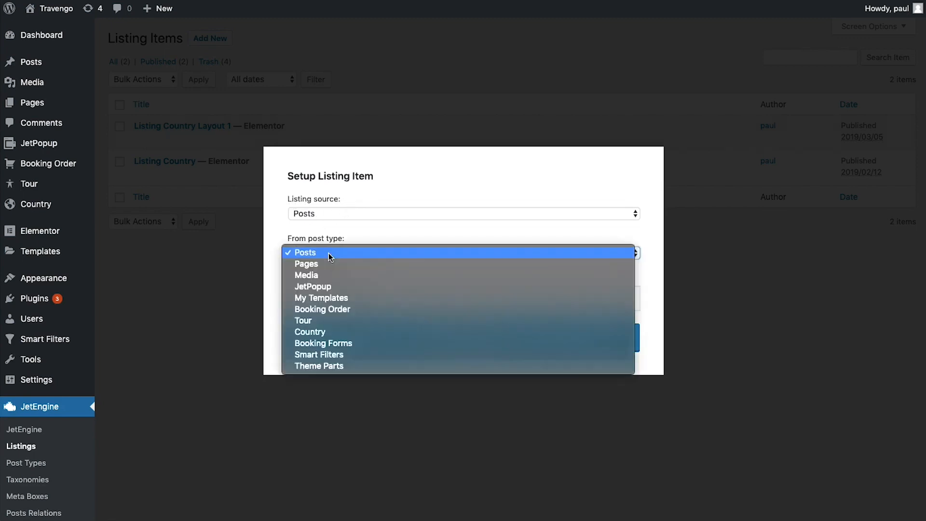
click(322, 321)
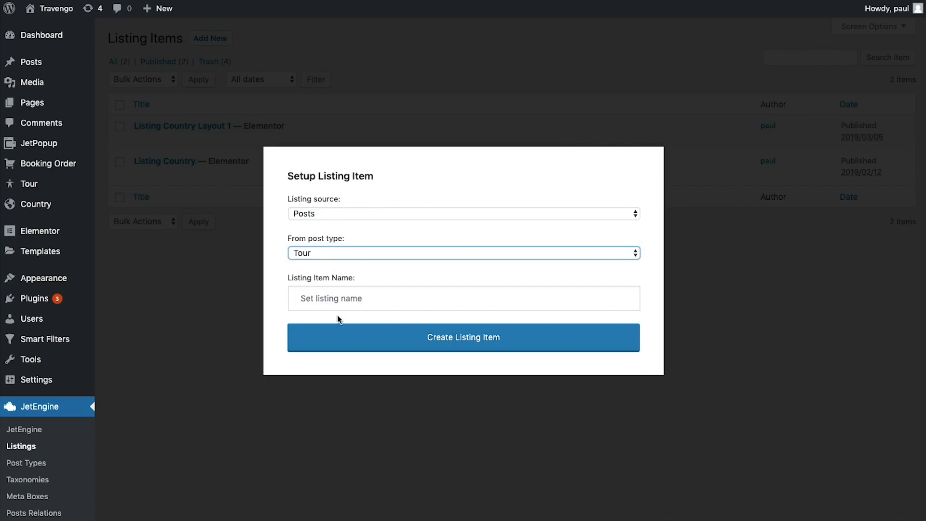
click(340, 302)
text(Listing tour layout 1)
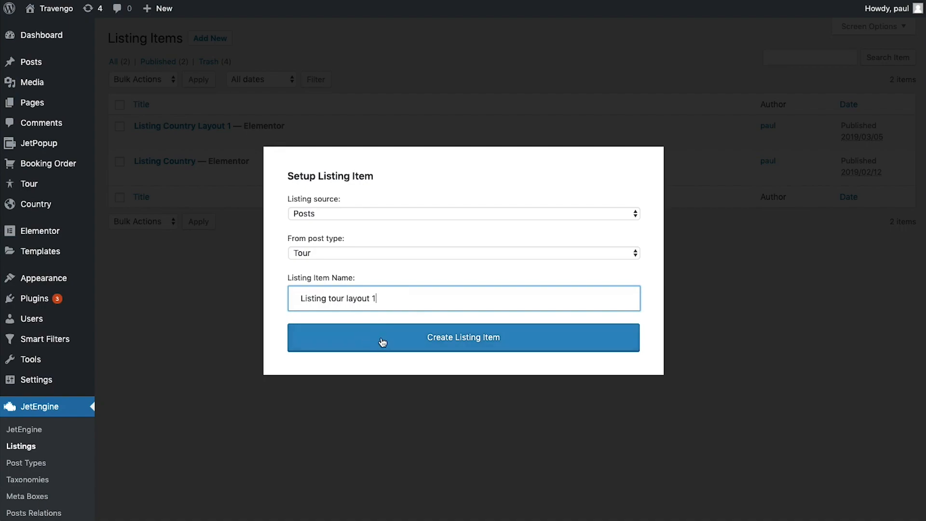
click(382, 338)
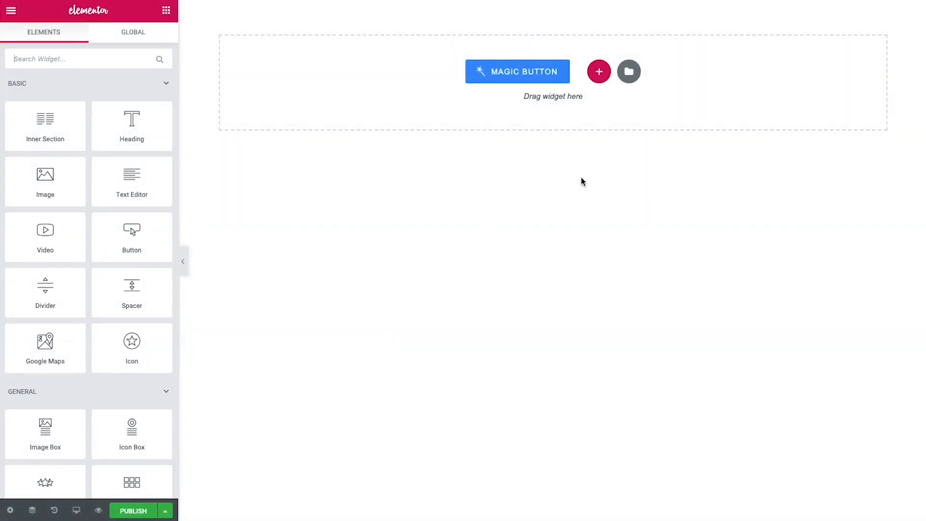
Add a three-column section with margin and padding set to 0
click(602, 74)
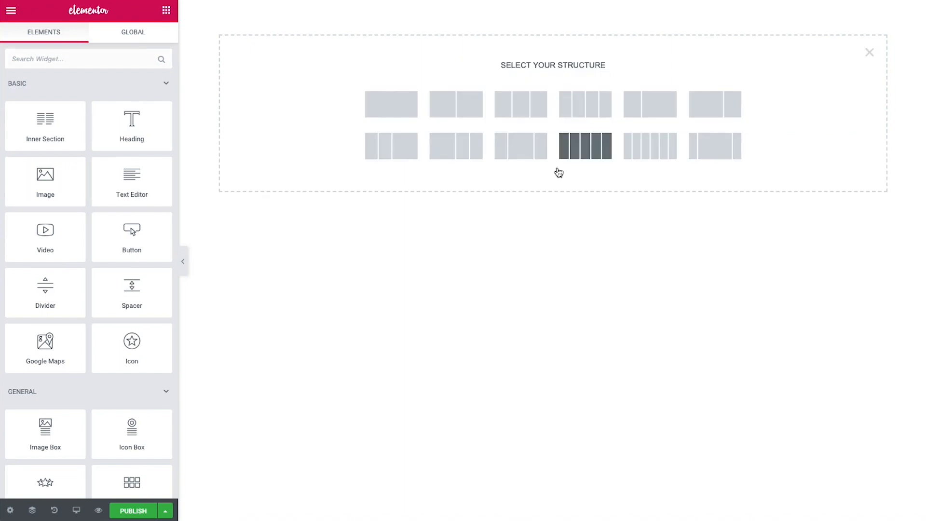
click(503, 116)
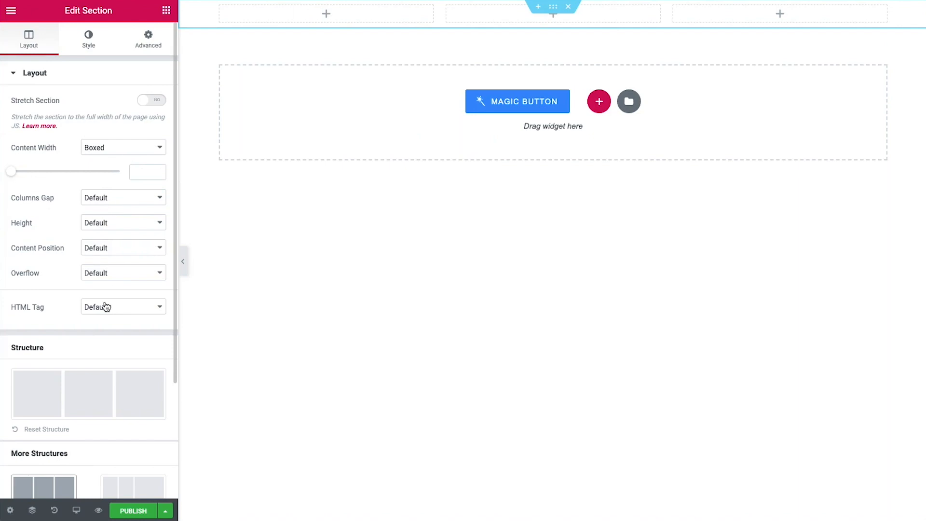
click(163, 42)
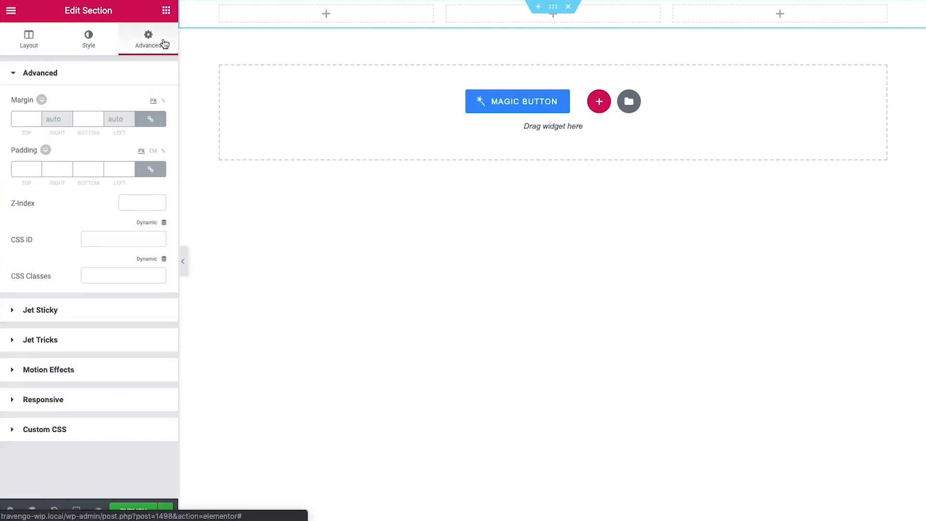
click(24, 119)
text(0)
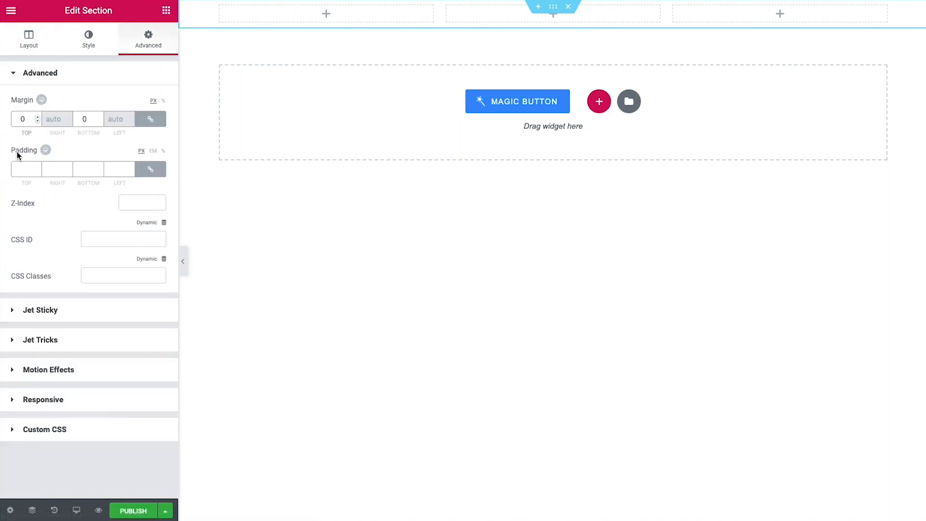
click(22, 167)
text(0)
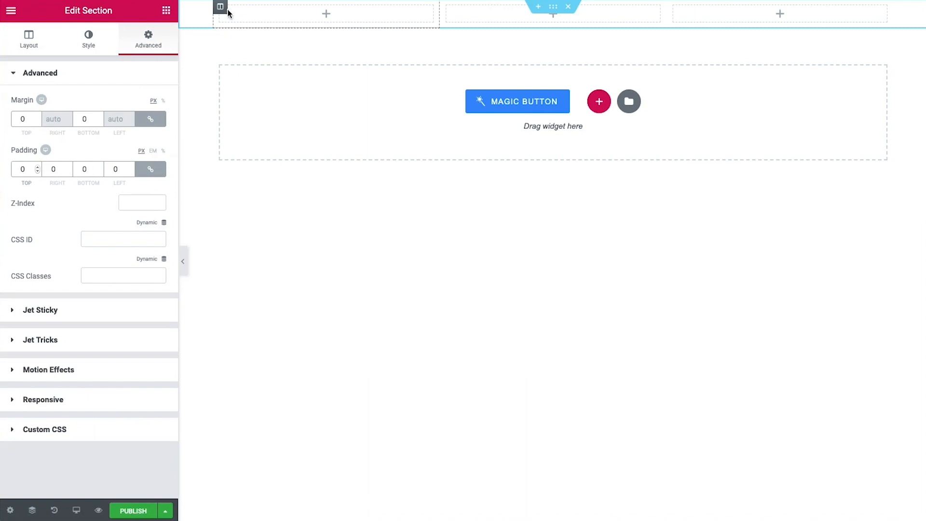
Set the first column's margin and padding to 0
click(220, 7)
click(144, 49)
click(27, 119)
text(0)
click(25, 169)
text(0)
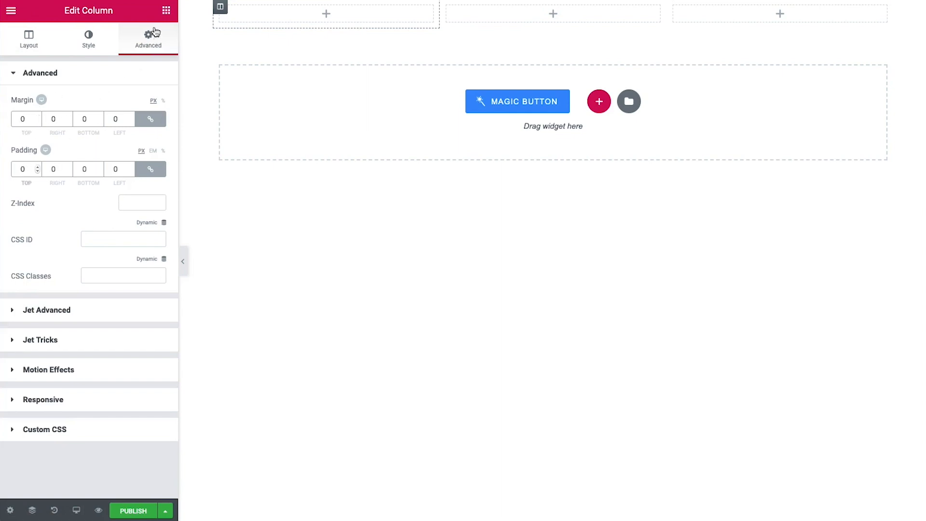
Add an Inner Section to the first column and delete its right column
click(166, 11)
text(inn)
drag(54, 78, 321, 17)
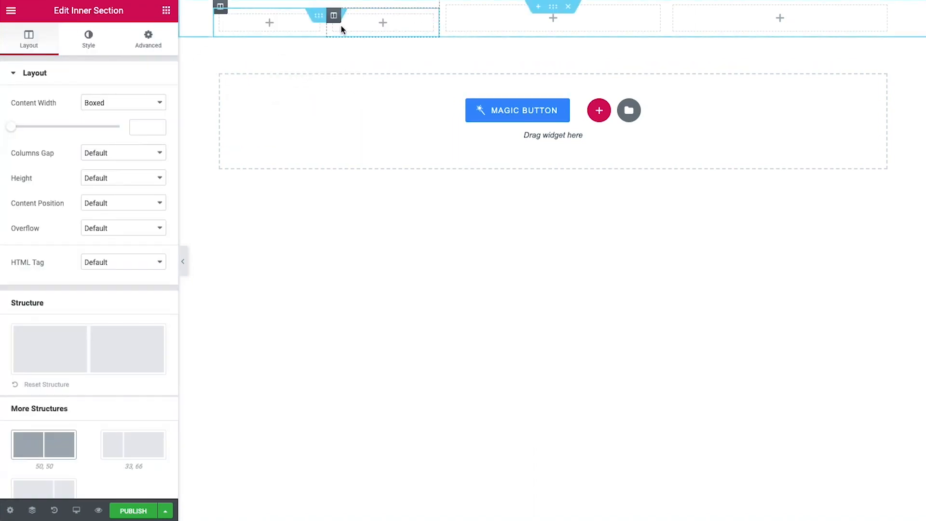
right_click(336, 22)
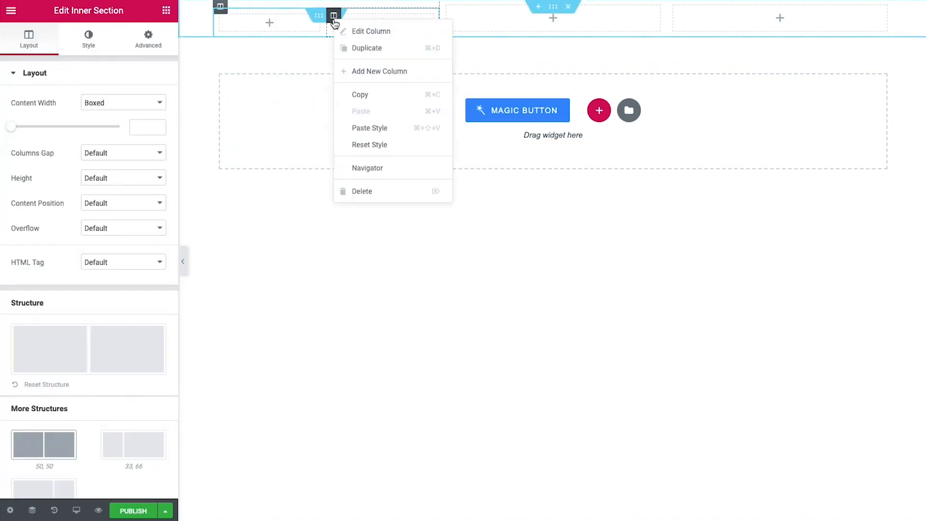
click(367, 193)
Give the inner section a minimum height of 260
click(94, 179)
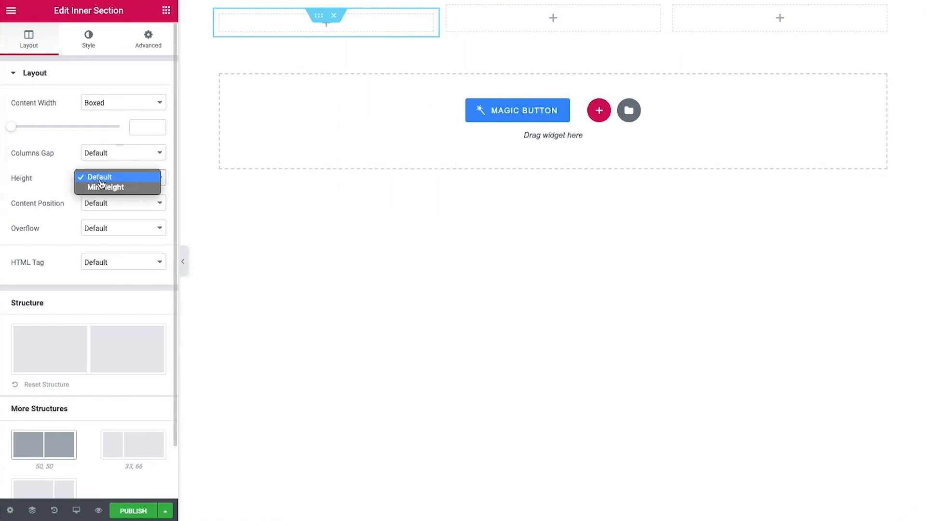
click(96, 176)
drag(149, 222, 131, 222)
text(260)
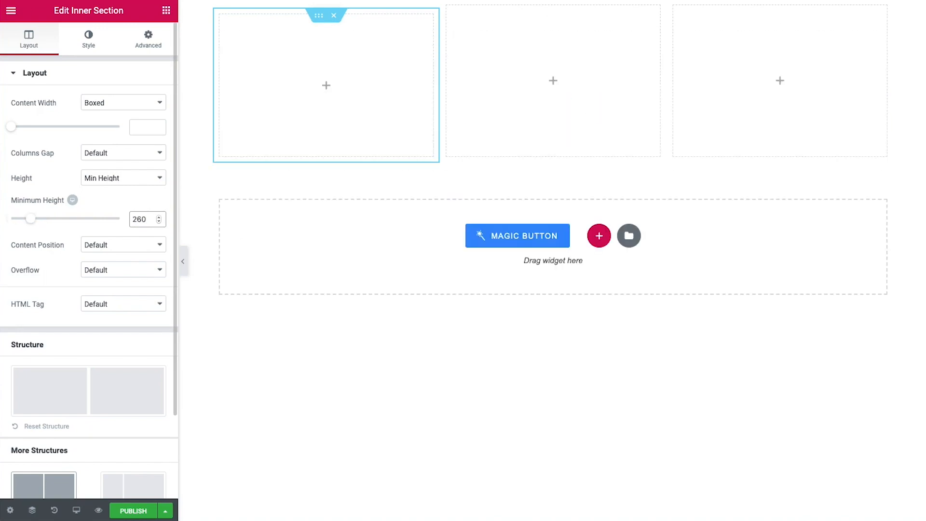
Give the inner section a classic background with a dynamic Custom Image from the Post thumbnail
click(78, 28)
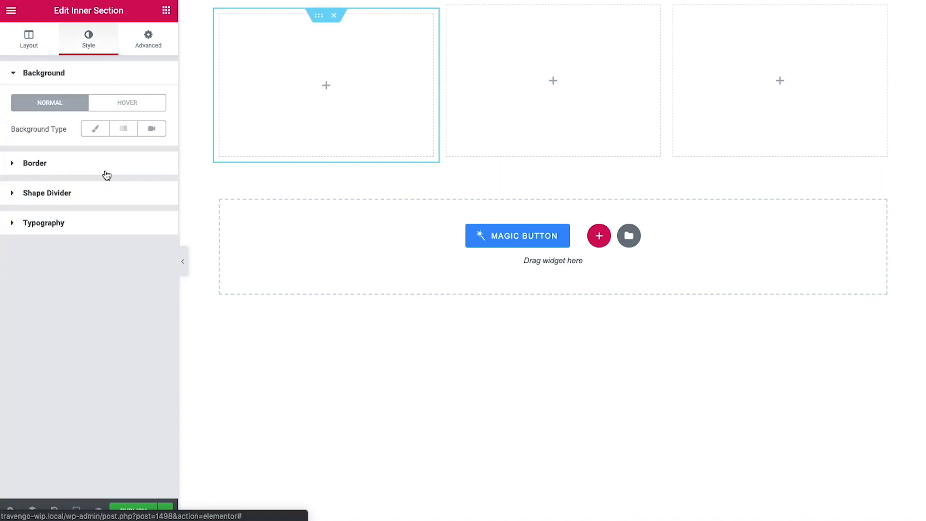
click(95, 128)
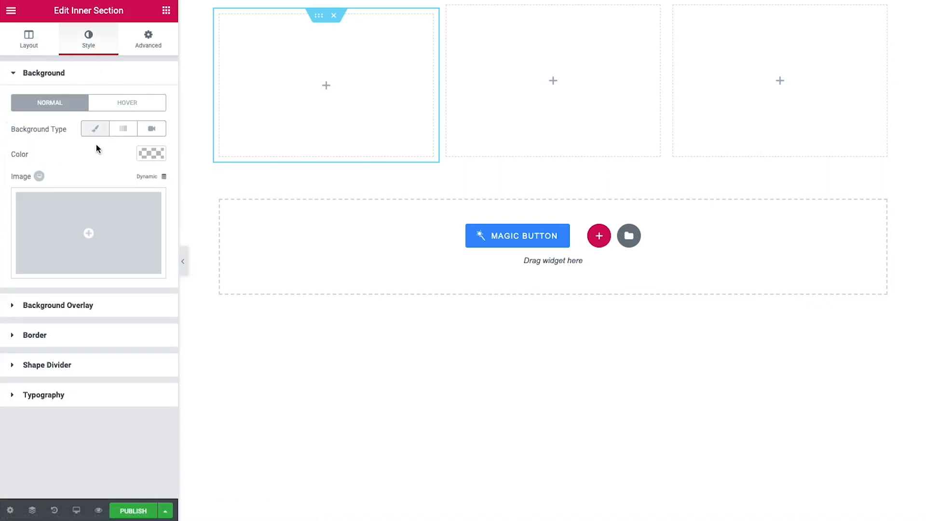
click(145, 177)
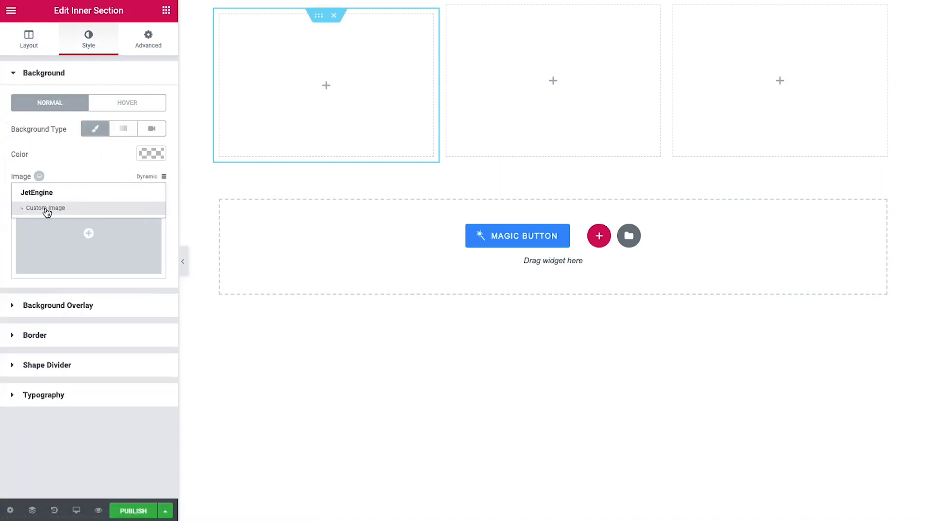
click(74, 208)
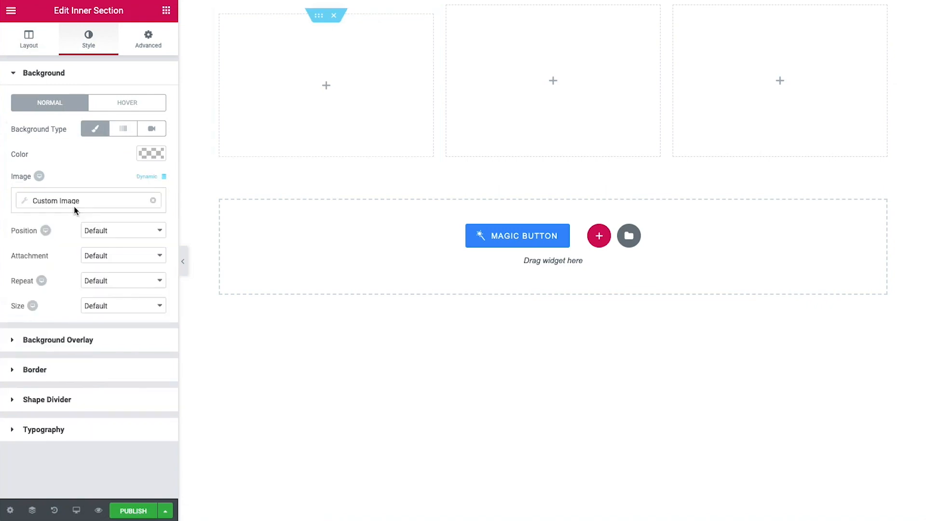
click(87, 207)
click(115, 253)
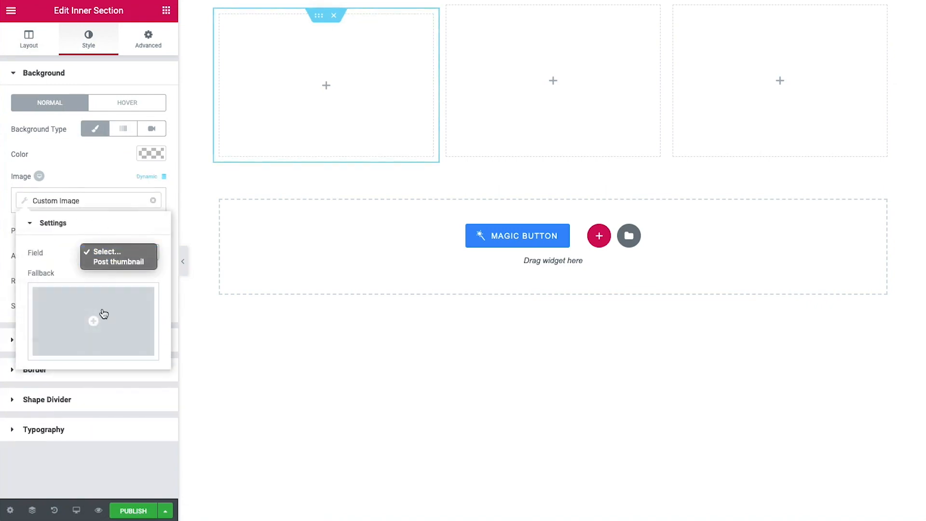
click(116, 262)
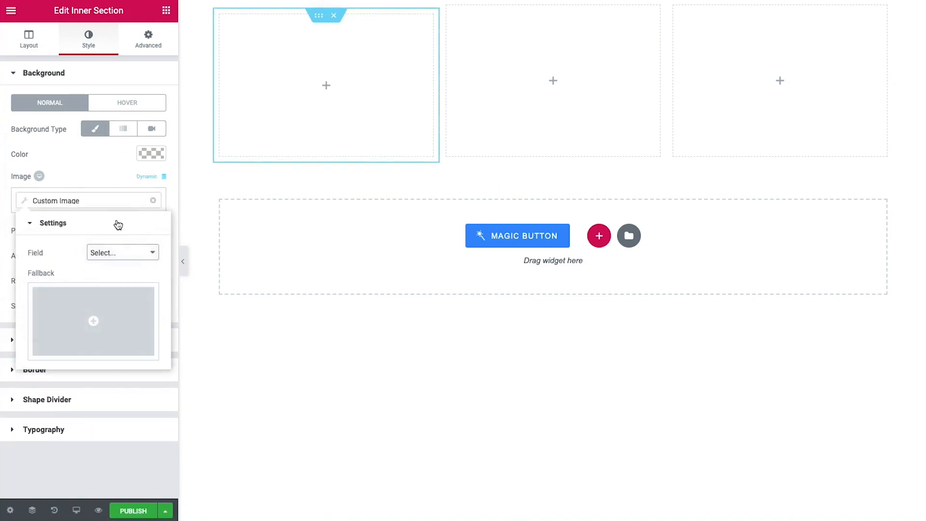
click(109, 178)
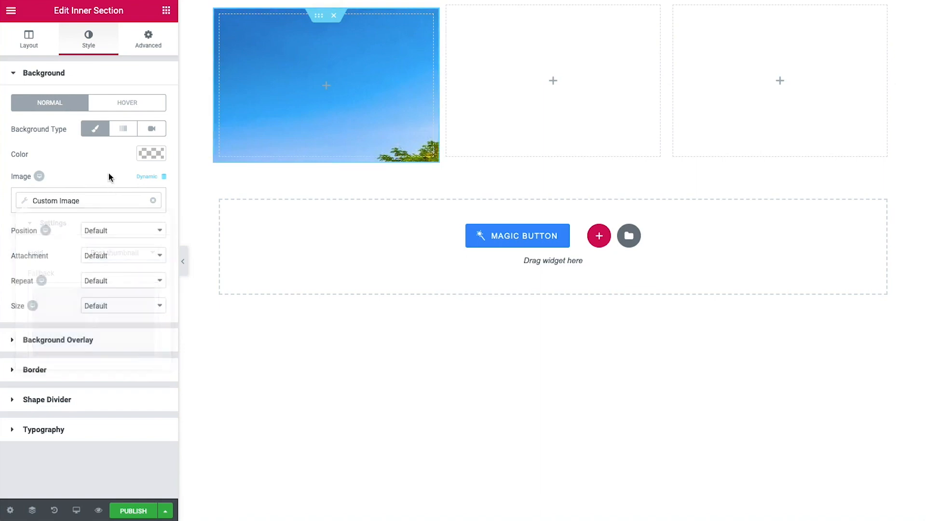
Set the background image position to Center Center and size to Cover
click(118, 235)
click(127, 281)
click(126, 307)
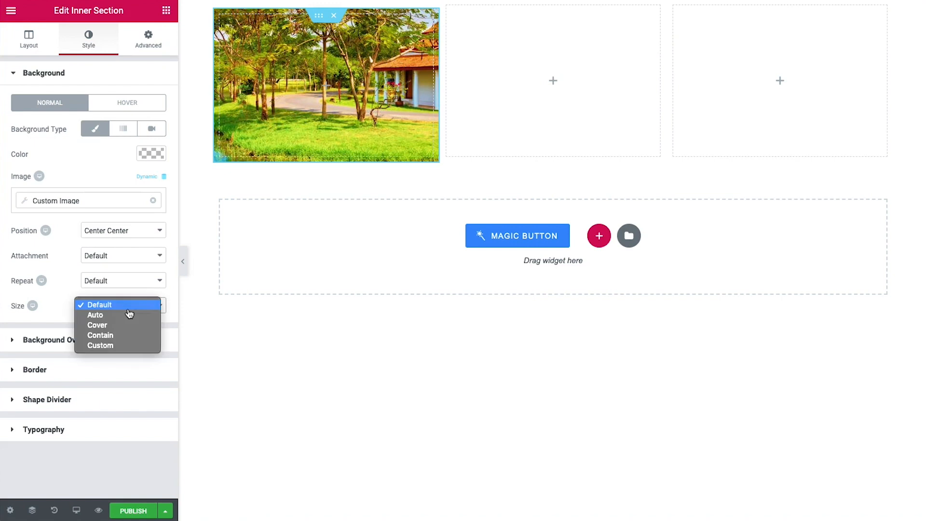
click(117, 326)
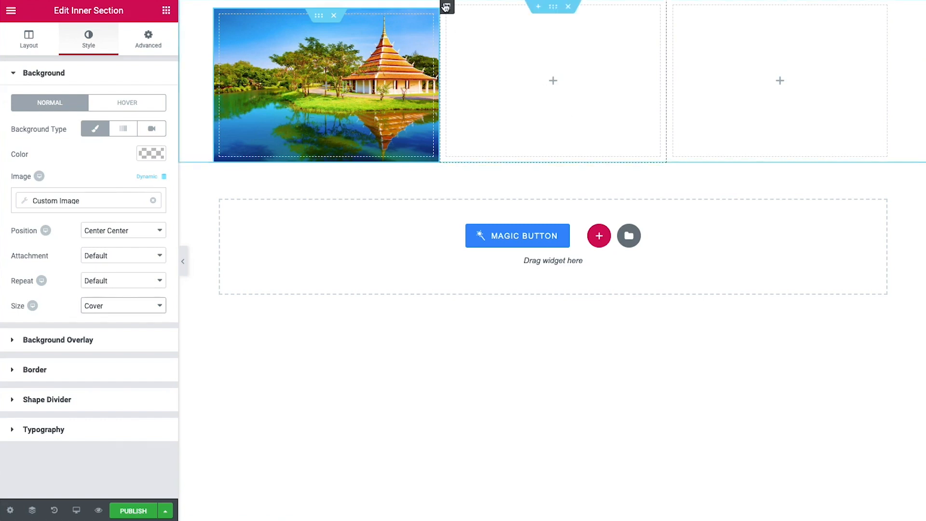
Set the middle column's Widgets Space to 0
click(573, 108)
click(137, 197)
text(0)
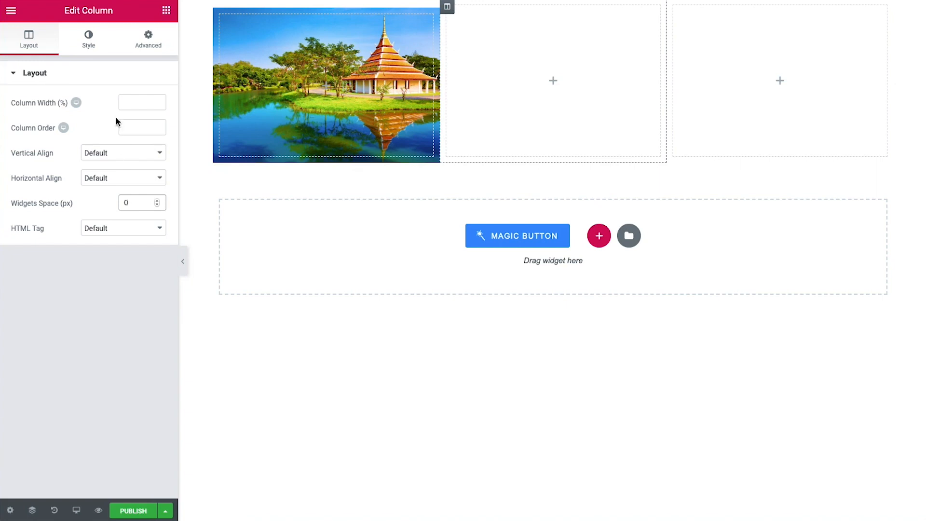
Make the middle column 45% wide with its content vertically aligned to Middle
click(126, 100)
text(45)
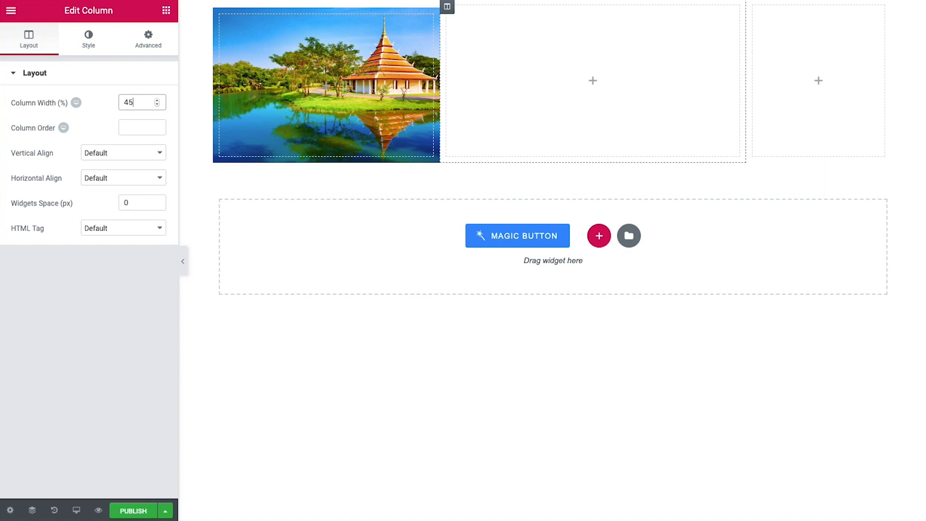
click(118, 152)
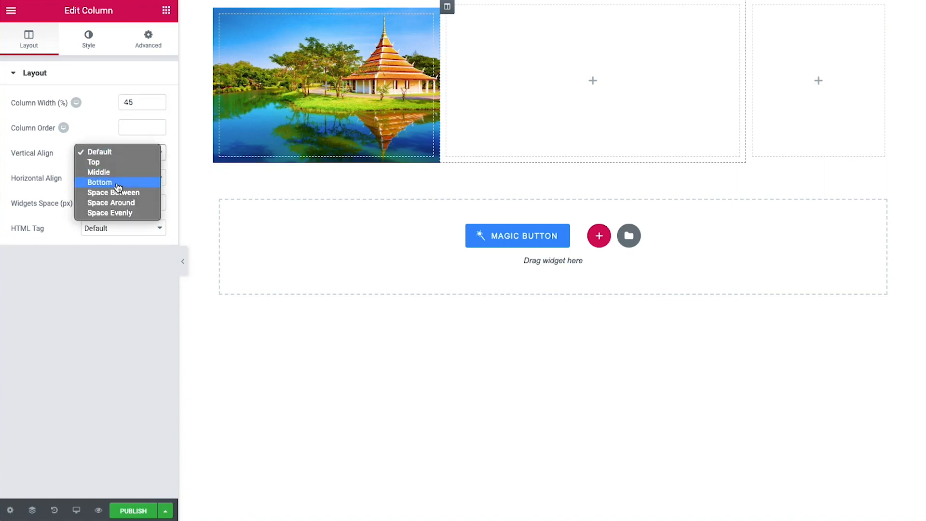
click(117, 172)
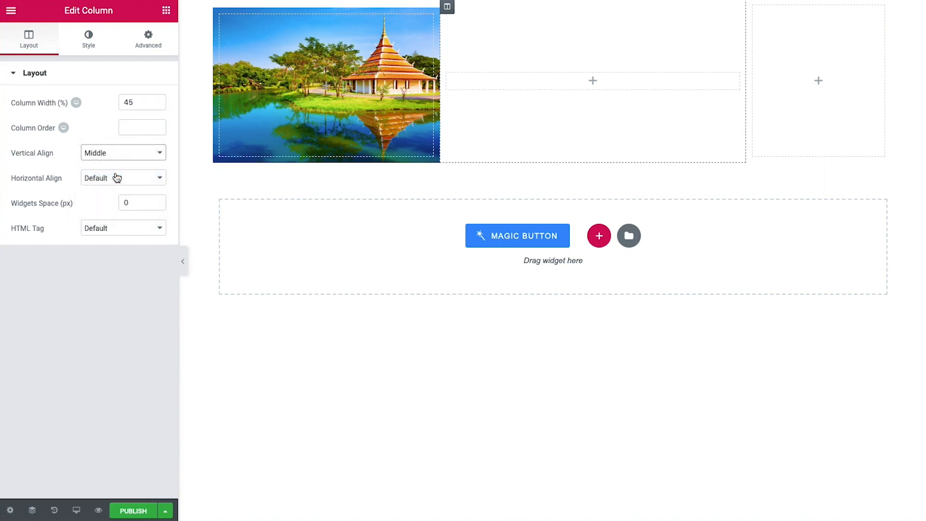
Unlink the column padding and set it to 10, 40, 10, 25 px
click(152, 38)
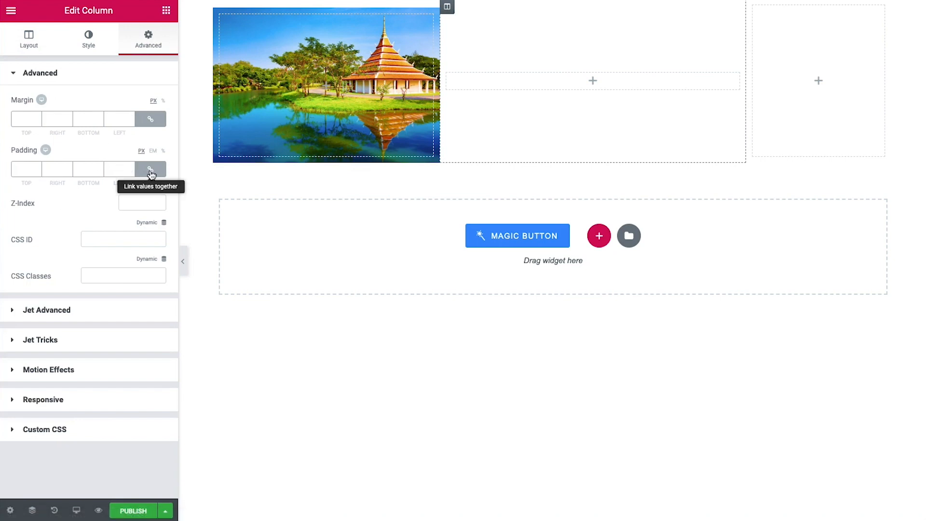
click(151, 170)
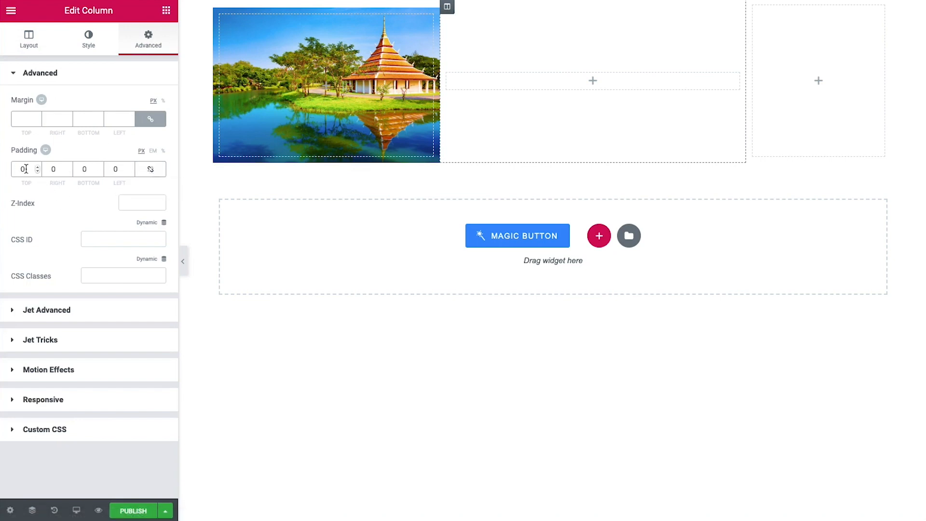
click(26, 168)
key(BackSpace)
text(10)
key(Tab)
text(40)
key(Tab)
text(10)
key(Tab)
text(25)
click(98, 192)
Search the widgets panel for 'dyna'
click(166, 10)
click(62, 60)
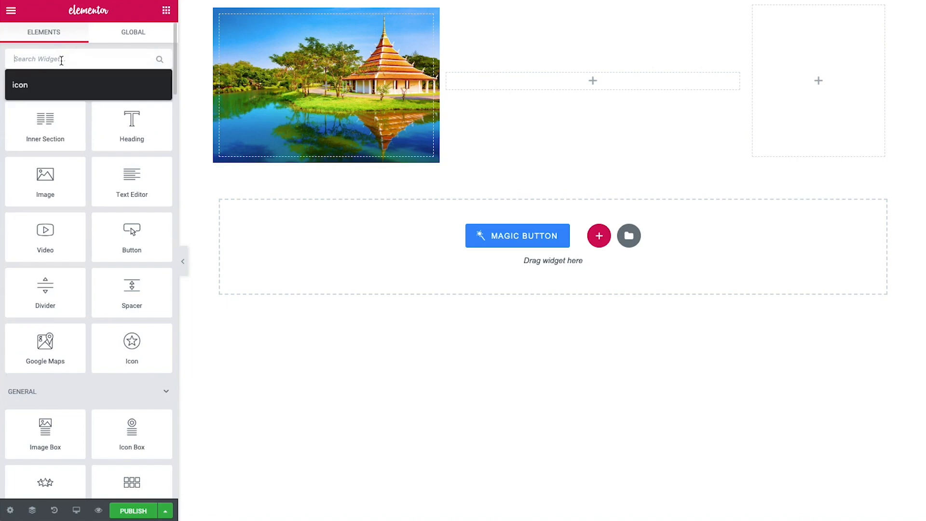
text(dyna)
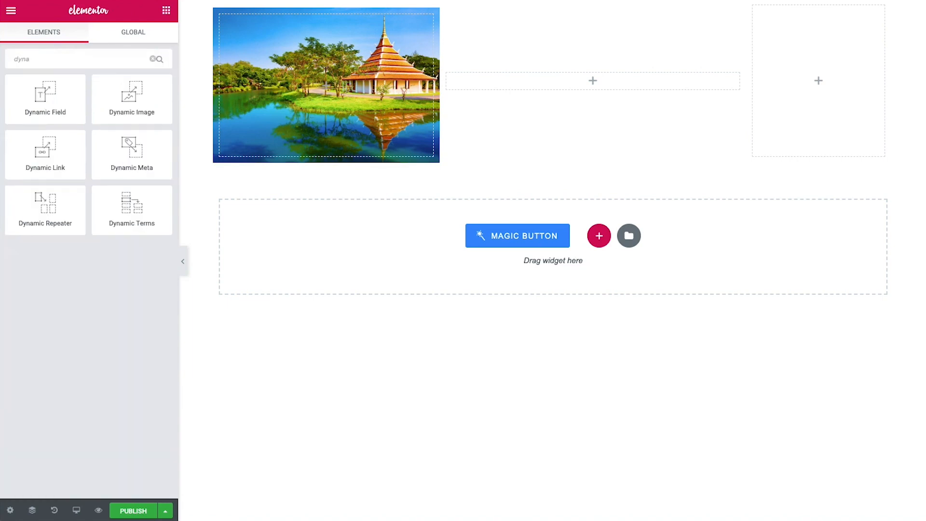
Add a Dynamic Field to the middle column showing the Parent Country meta field
drag(49, 86, 511, 87)
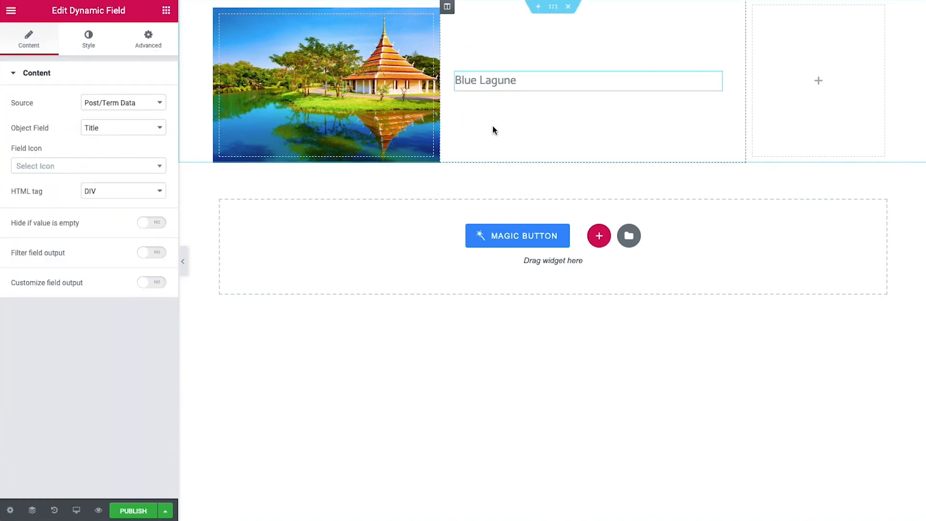
click(106, 110)
click(114, 115)
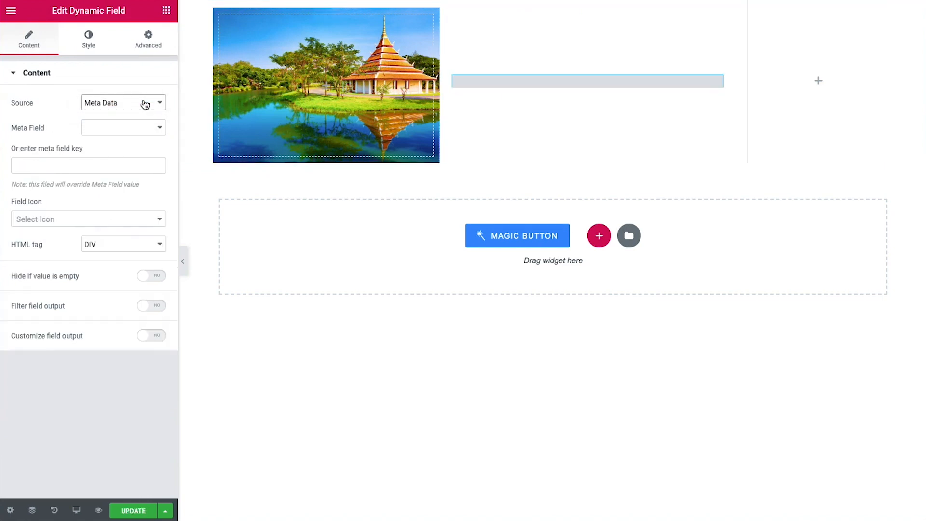
click(132, 126)
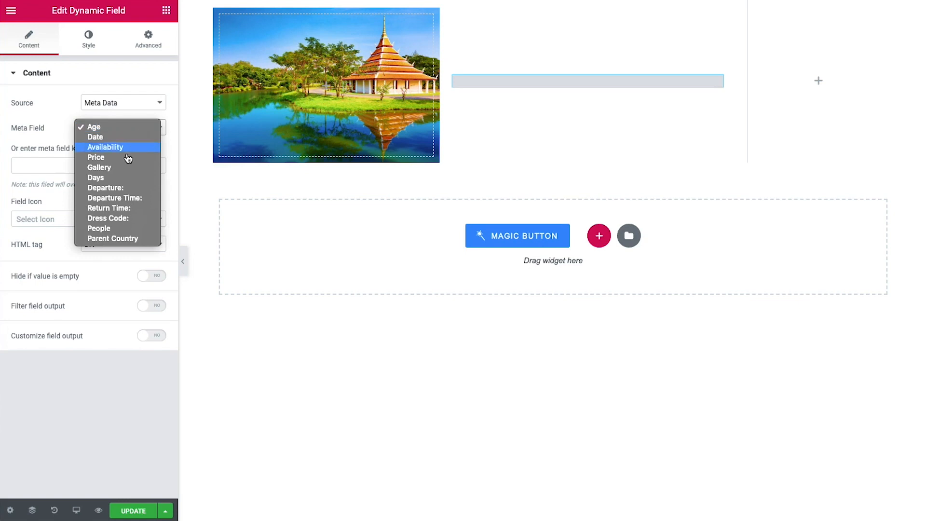
click(374, 182)
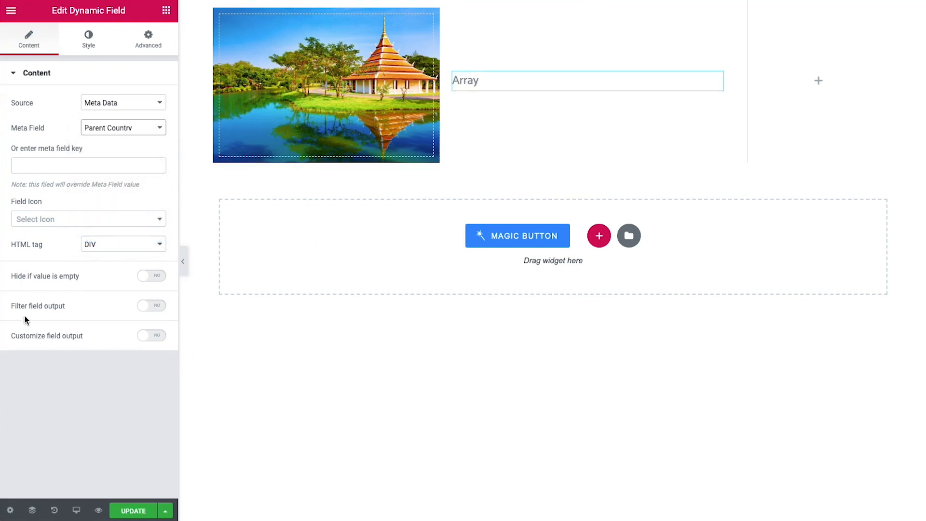
Filter the output as a Related posts list with DIV tag and links turned off
click(139, 307)
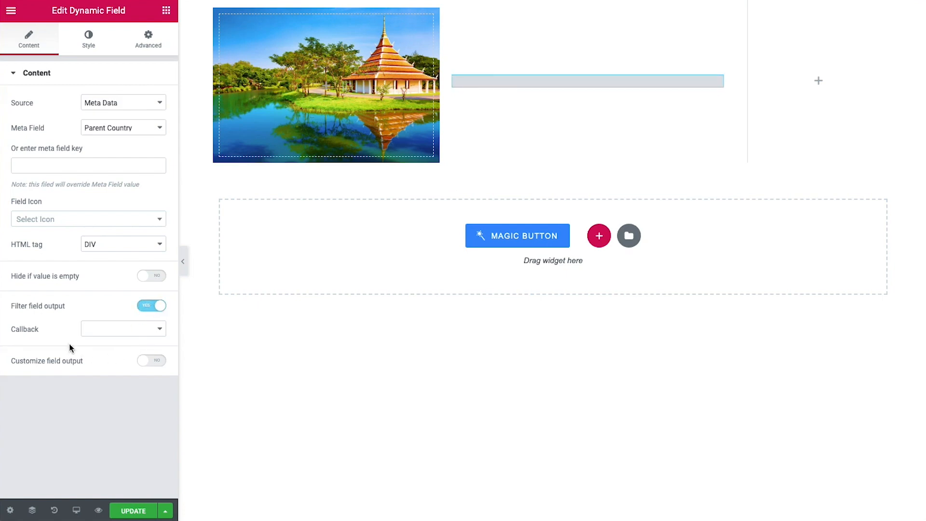
click(93, 330)
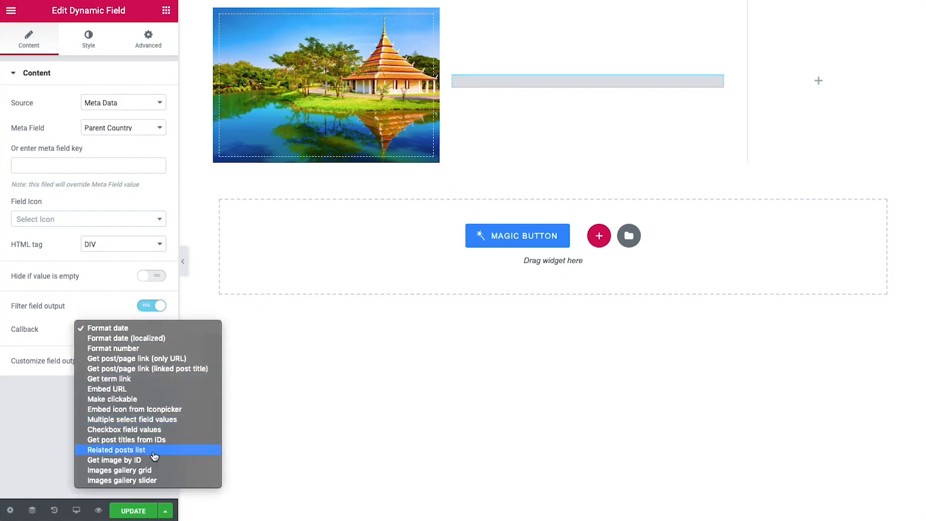
click(133, 452)
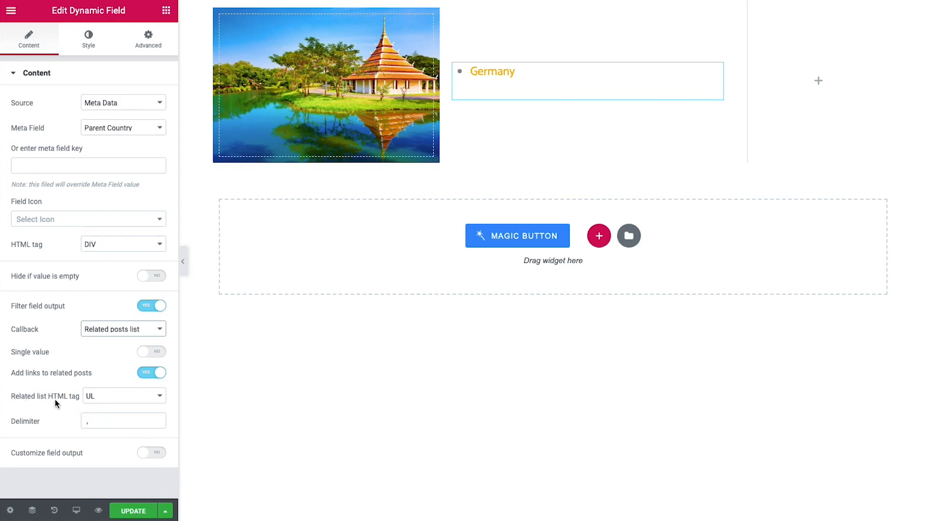
click(107, 404)
click(107, 416)
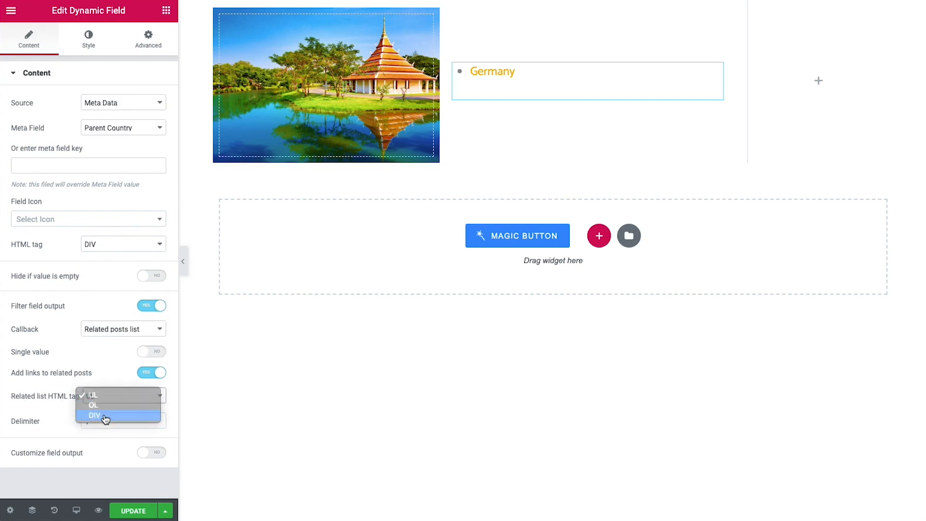
click(146, 372)
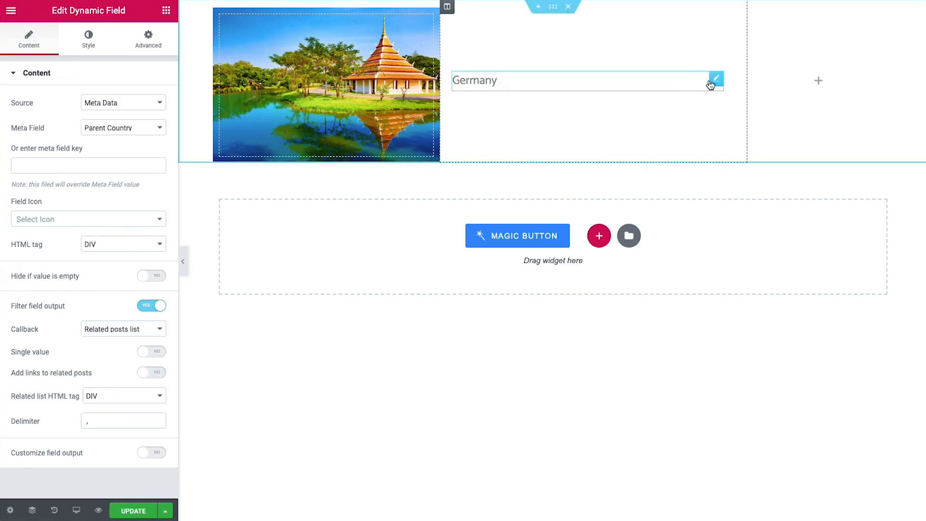
Paste the copied style onto the Germany field
right_click(712, 81)
click(743, 166)
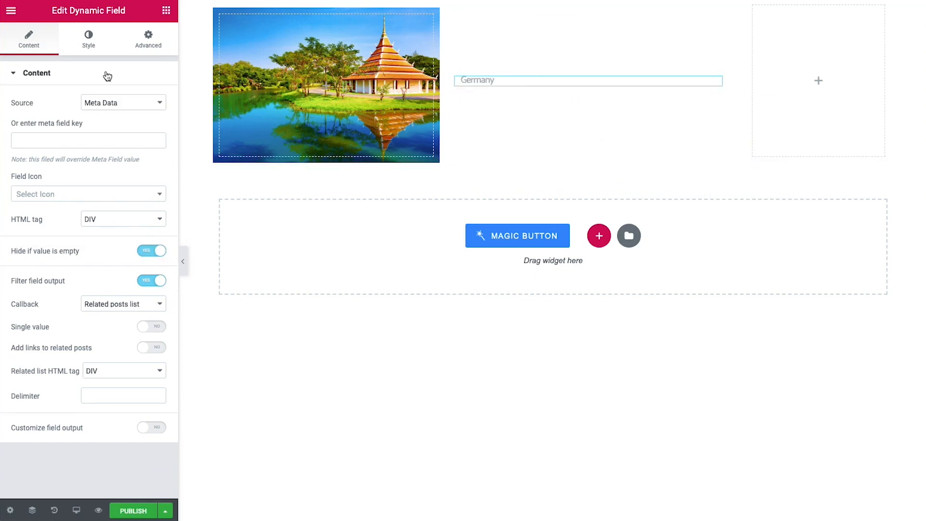
click(166, 11)
Add a Dynamic Link under Germany labelled %title% and paste the copied style onto it
text(dyna)
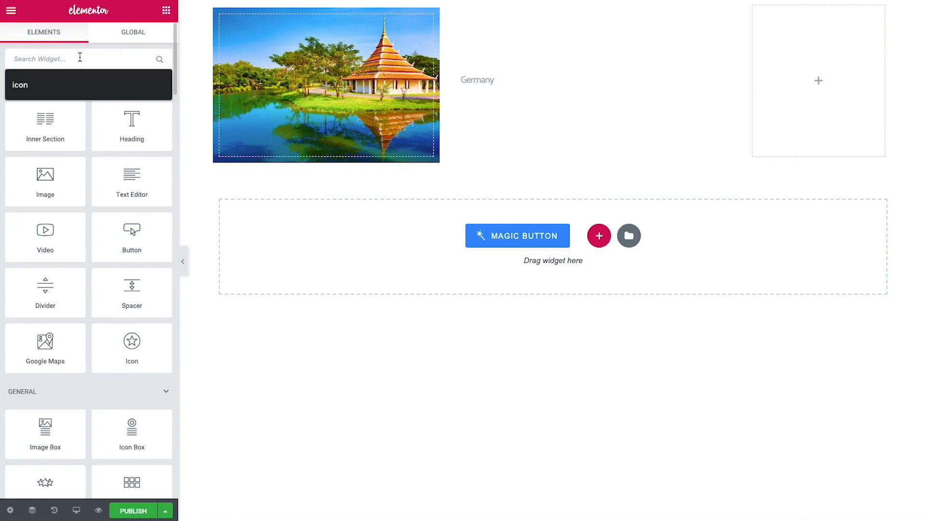
drag(45, 150, 493, 85)
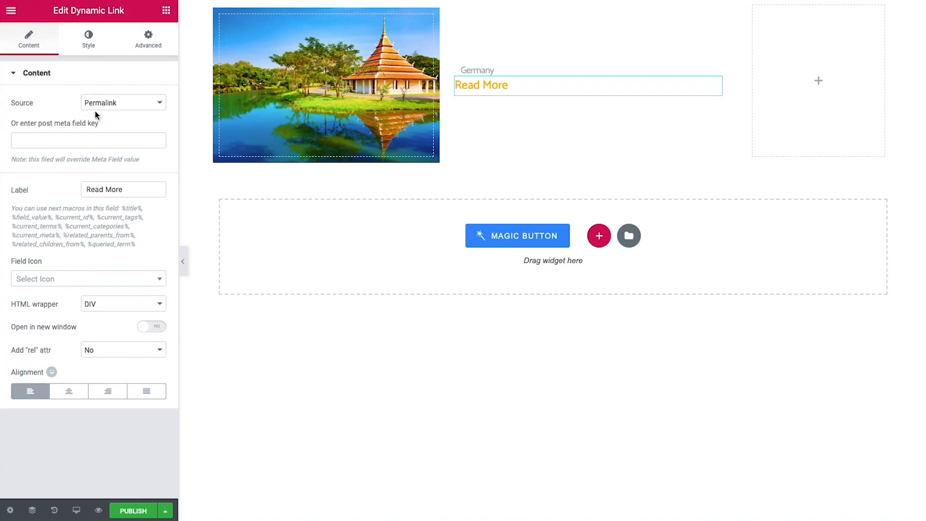
drag(126, 189, 45, 196)
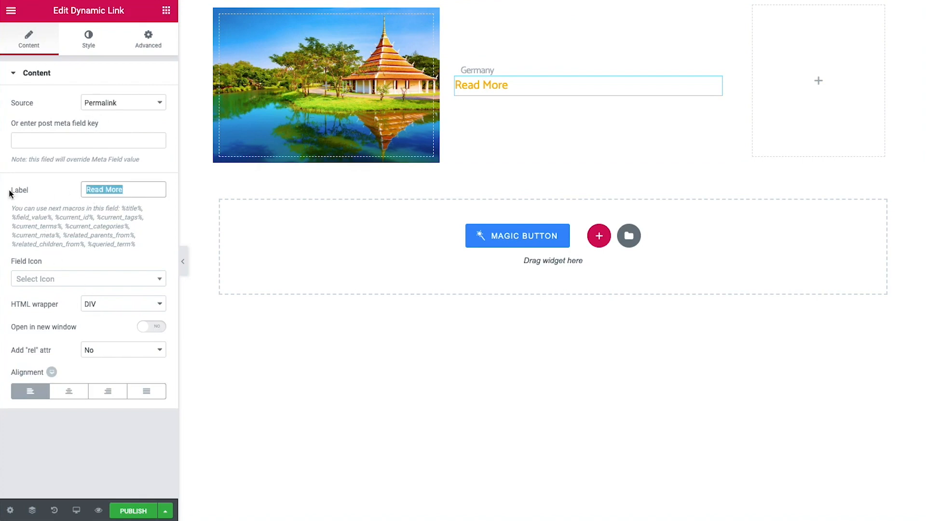
text(%title%)
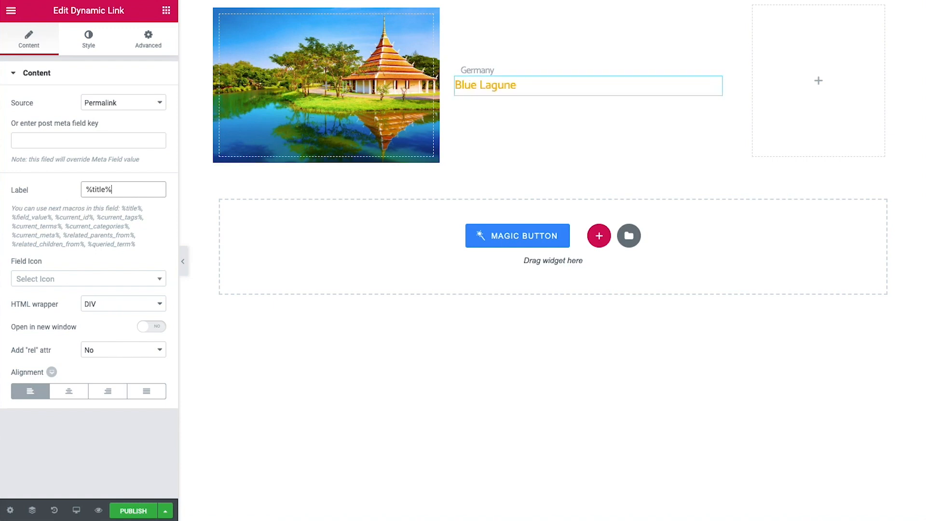
click(46, 196)
right_click(715, 84)
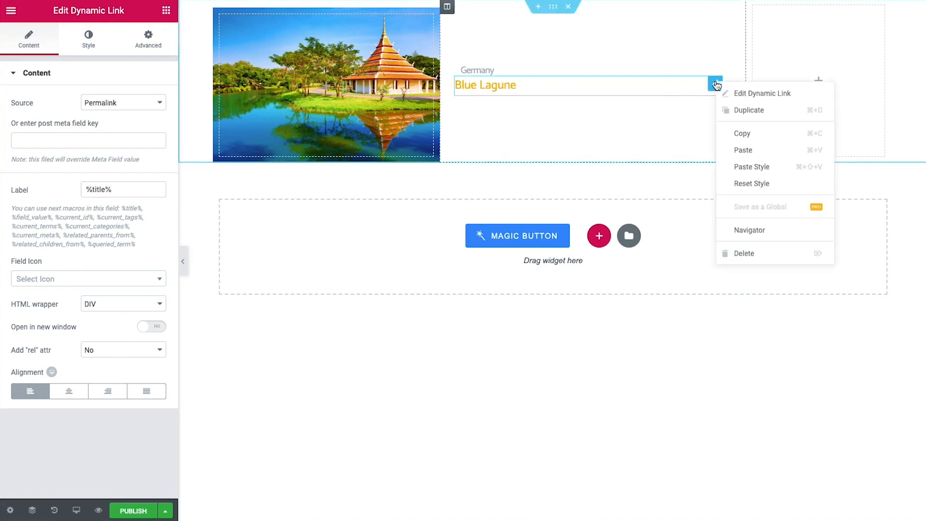
click(742, 167)
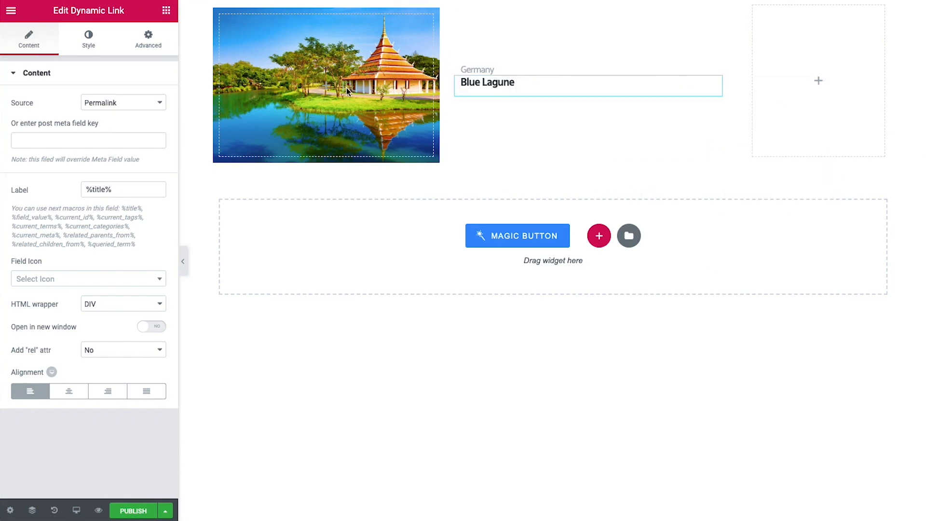
click(166, 10)
Add a Dynamic Field under Blue Lagune showing the Excerpt, hidden if empty, with pasted style
click(41, 60)
text(dyna)
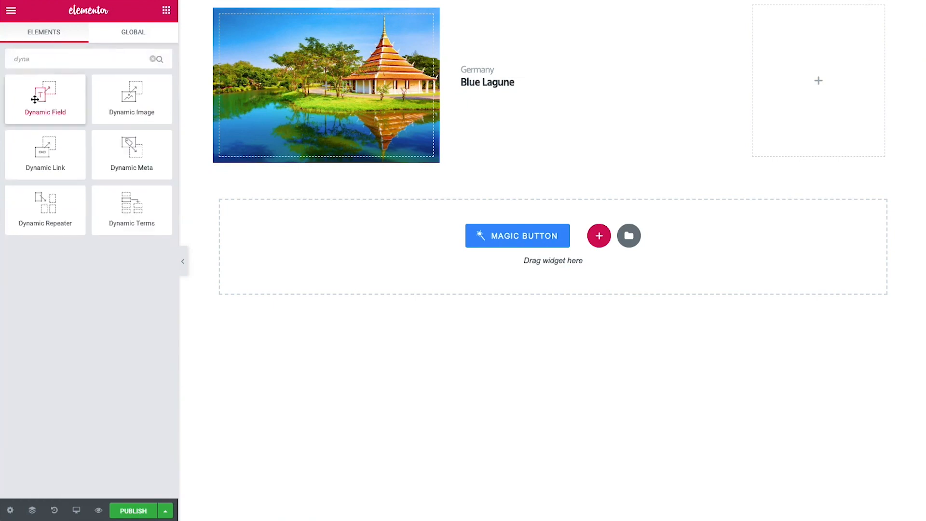
drag(37, 99, 502, 90)
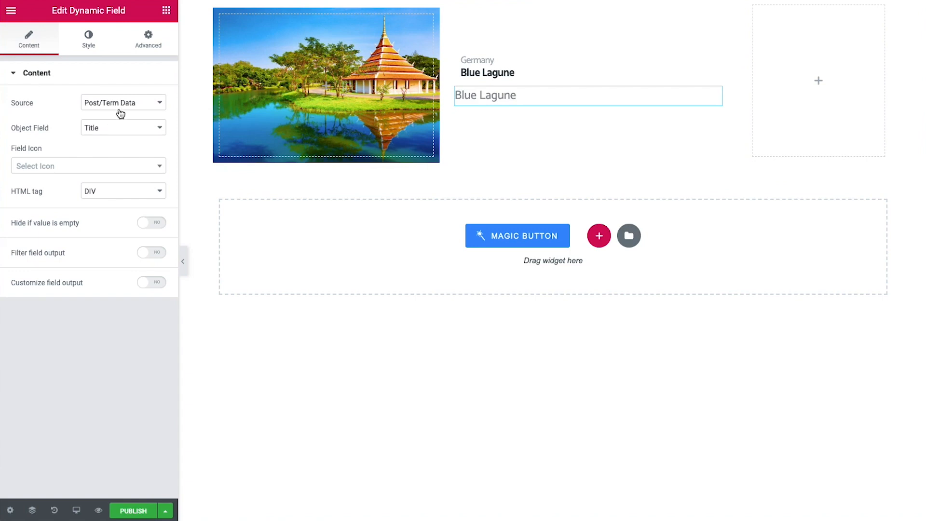
click(120, 130)
click(116, 159)
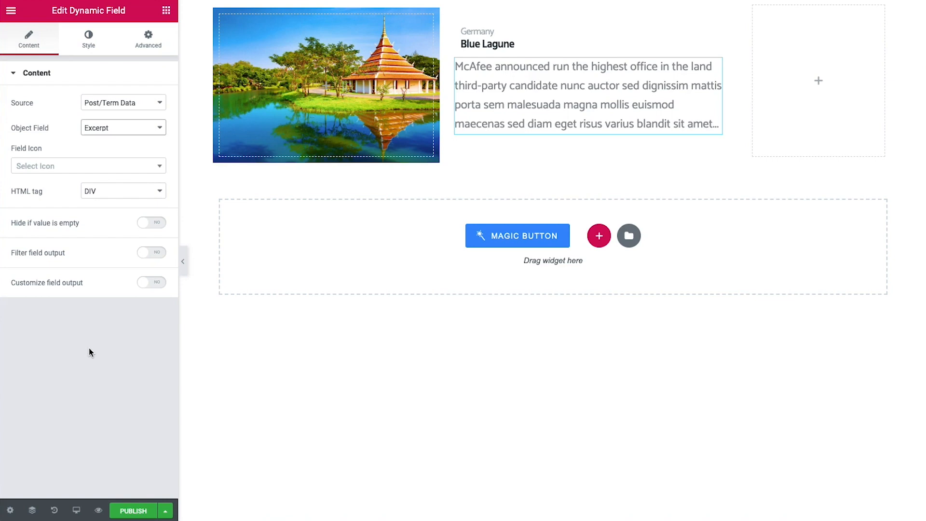
click(158, 228)
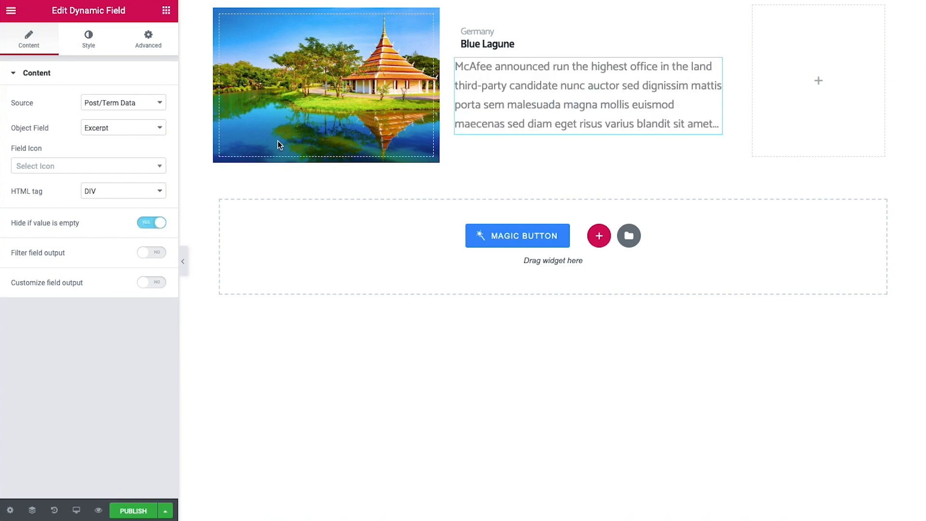
right_click(718, 70)
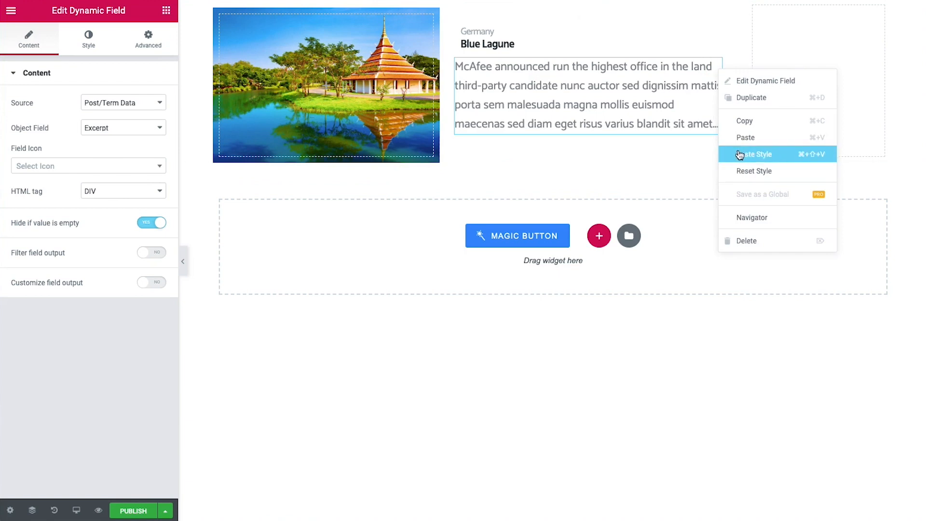
click(739, 154)
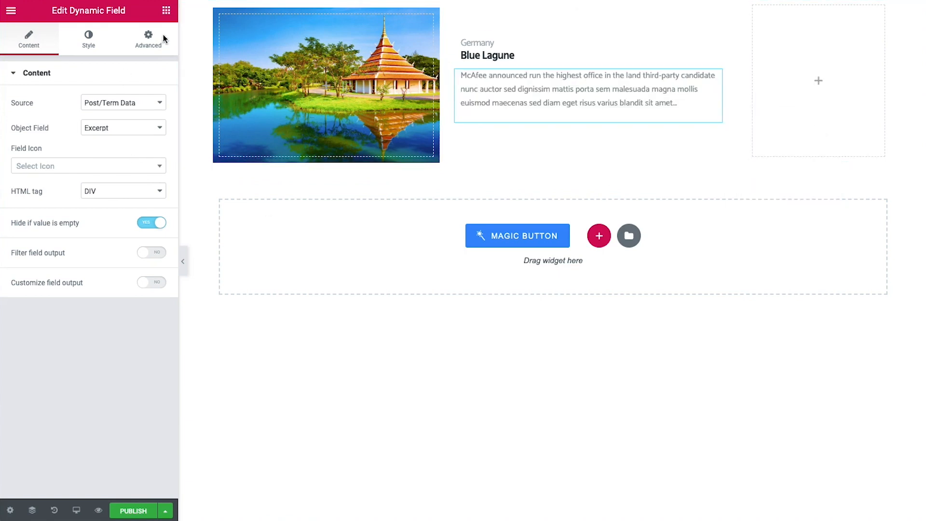
click(166, 11)
click(72, 58)
Add an inner section below the excerpt and delete its extra column
text(inne)
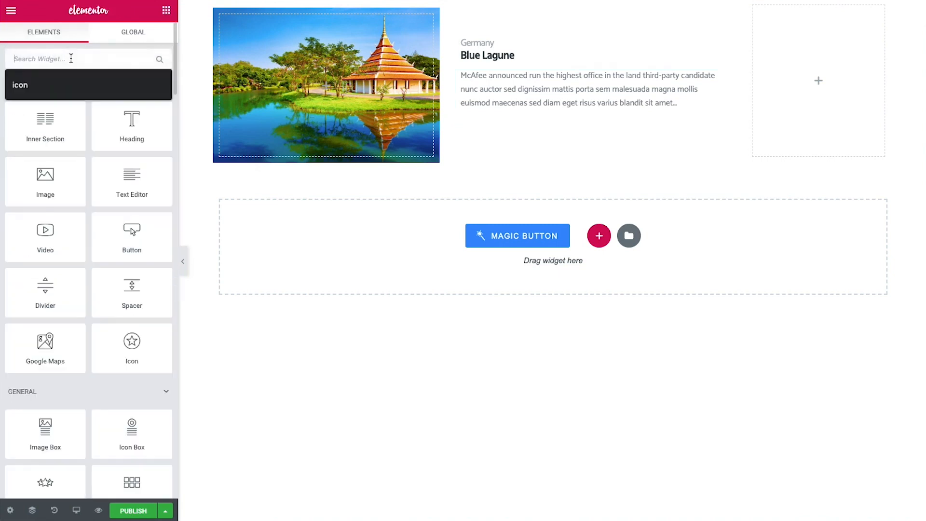
drag(45, 94, 527, 121)
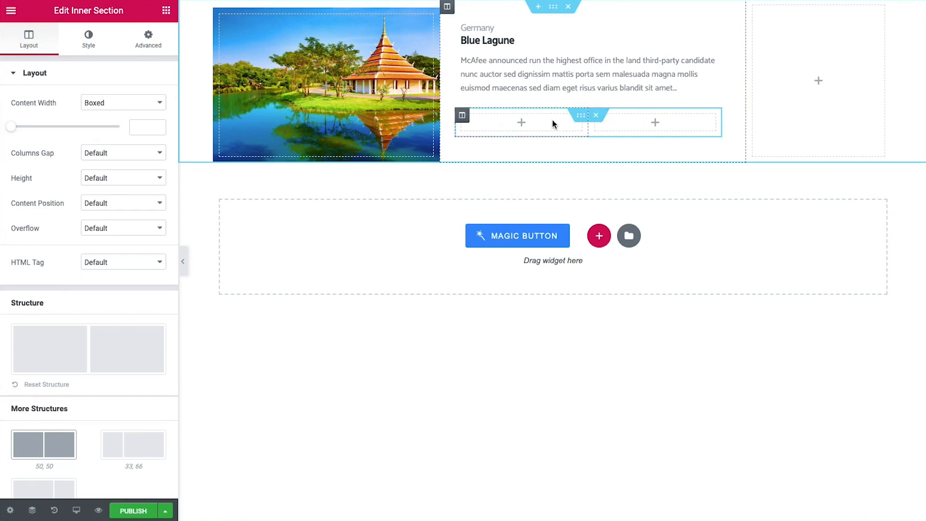
right_click(466, 117)
click(502, 287)
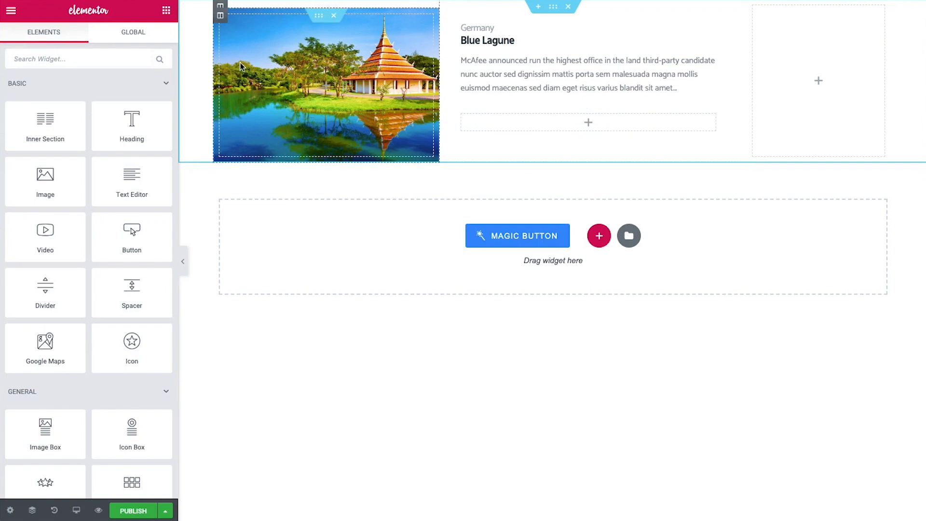
Add a Dynamic Field to the new column pulling the _days meta data
click(59, 55)
text(dynam)
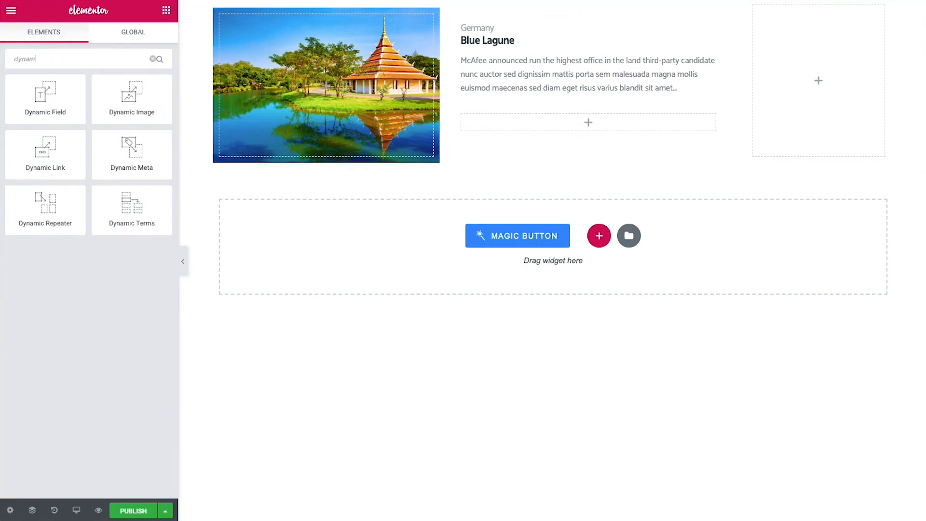
drag(44, 90, 524, 126)
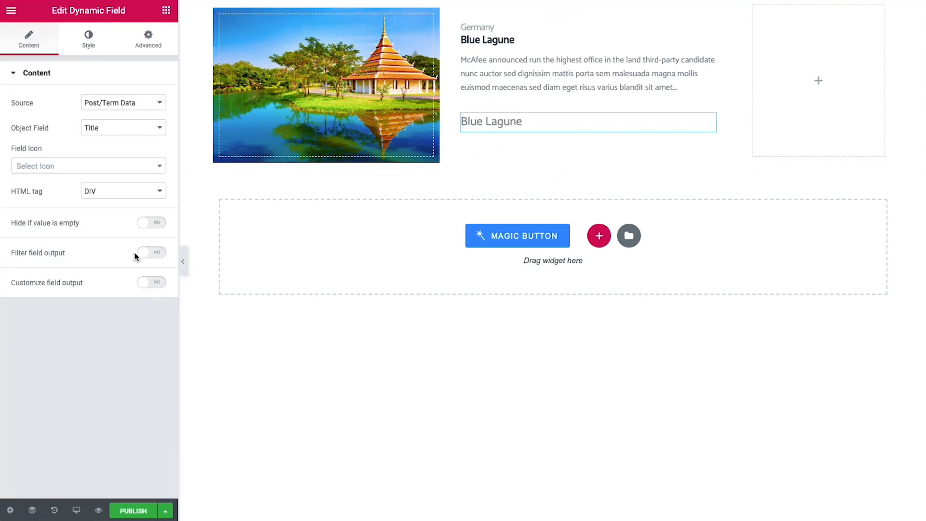
click(115, 105)
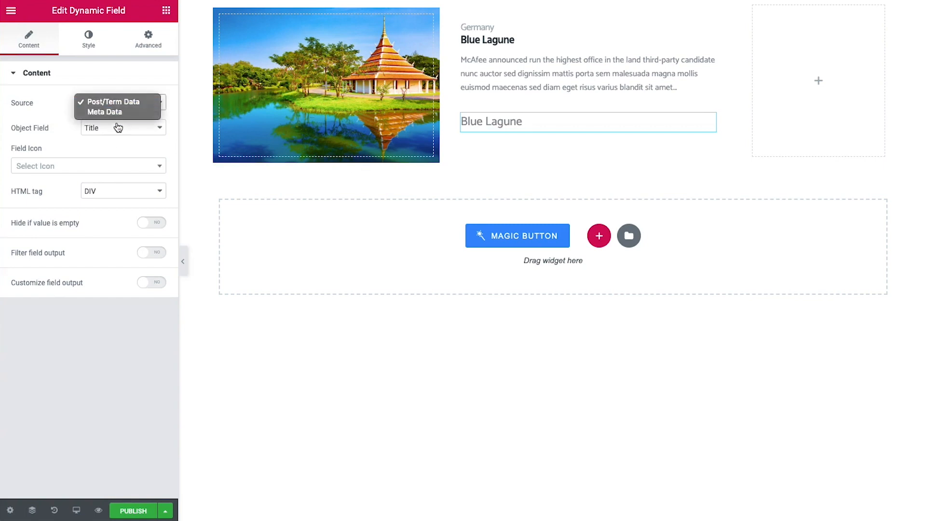
click(118, 112)
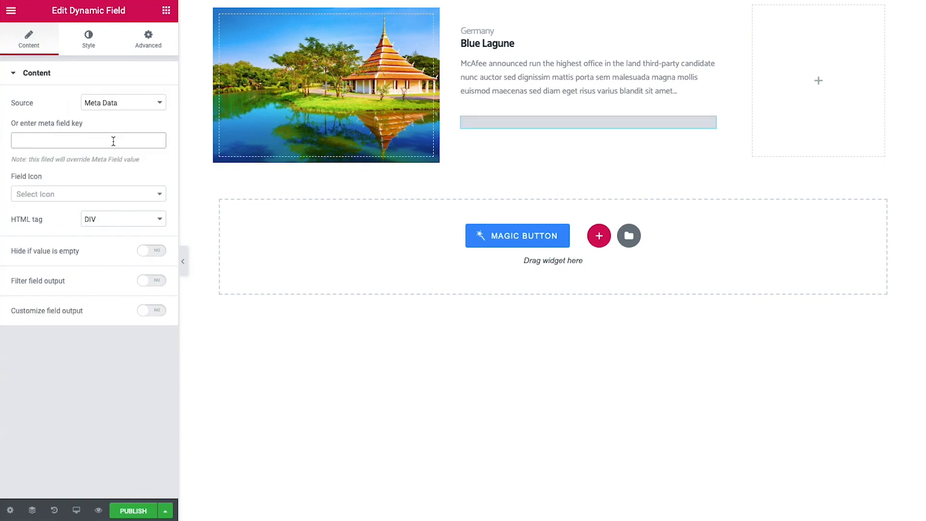
text(_days)
Give the field a clock-o icon and format its output as '%s days'
click(54, 195)
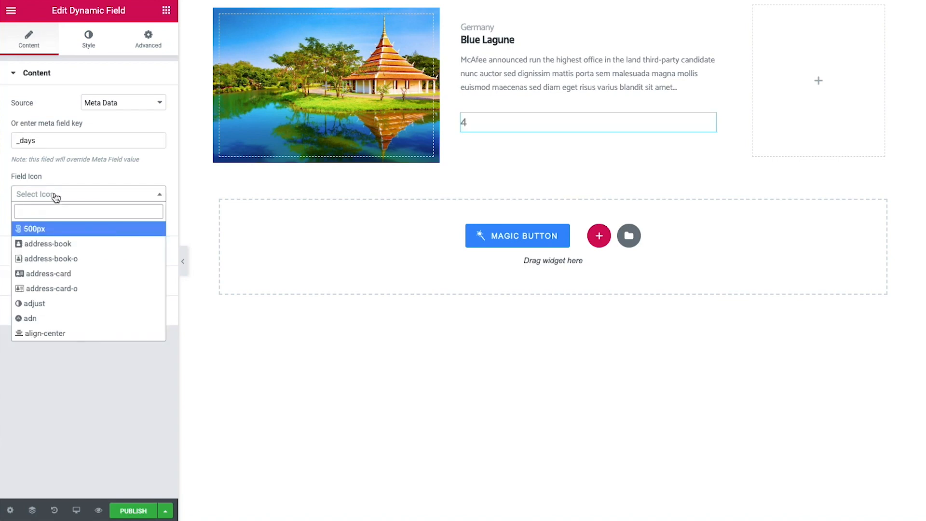
text(clock)
click(53, 226)
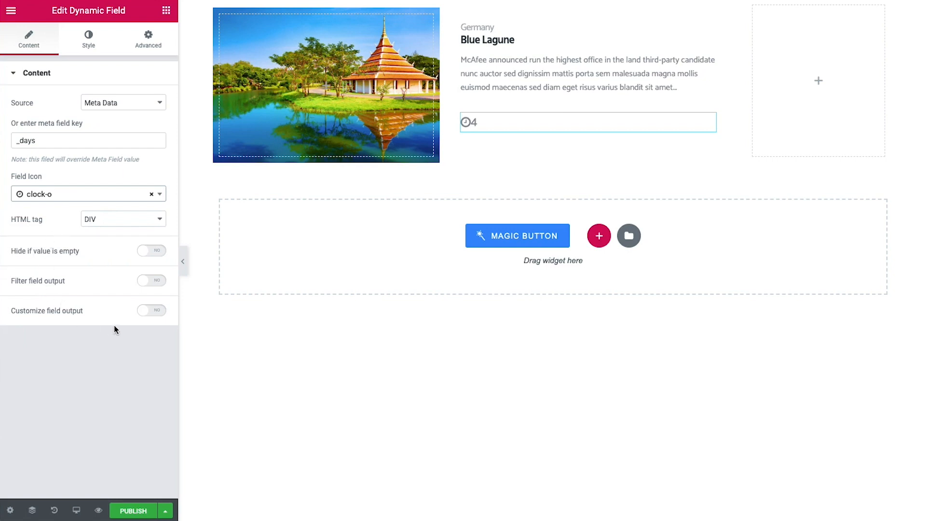
click(153, 310)
click(131, 346)
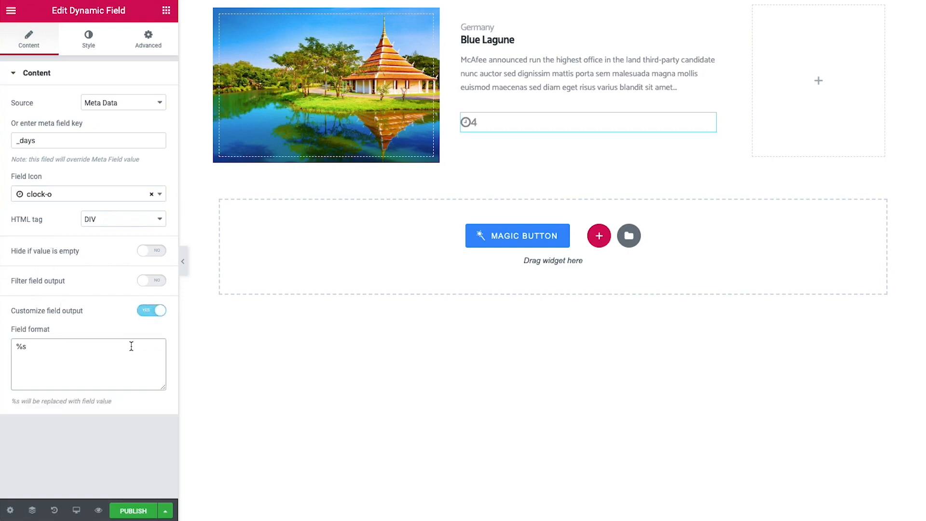
text(days)
Set the field's width to Inline (auto) and paste the copied boxed style onto it
click(150, 42)
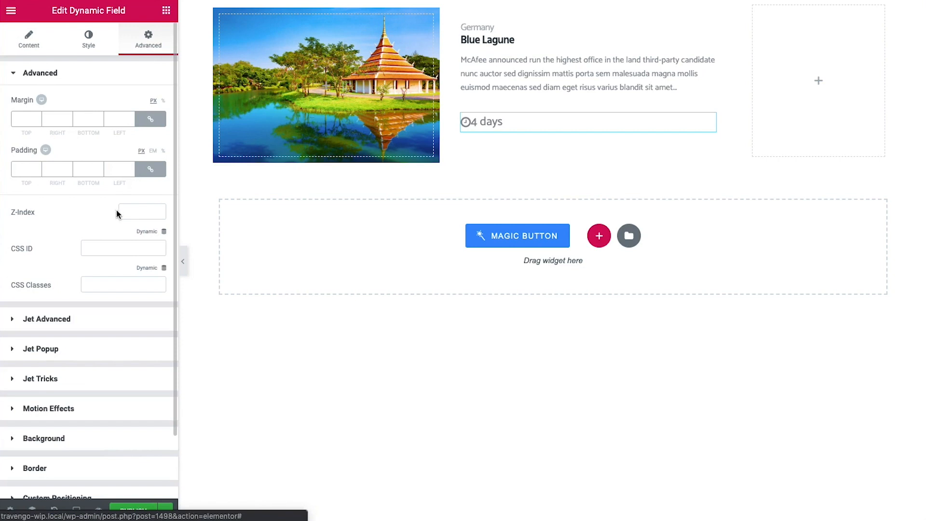
scroll(102, 329, down, 2)
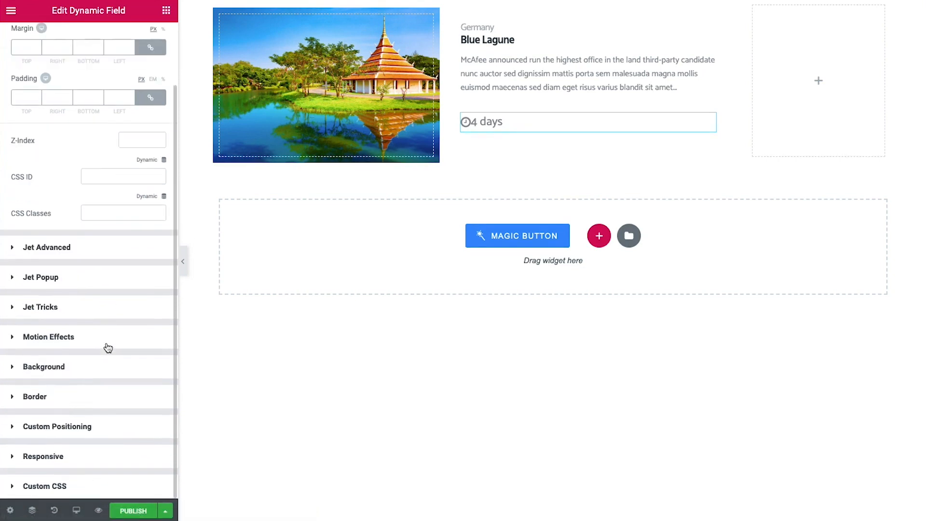
click(57, 426)
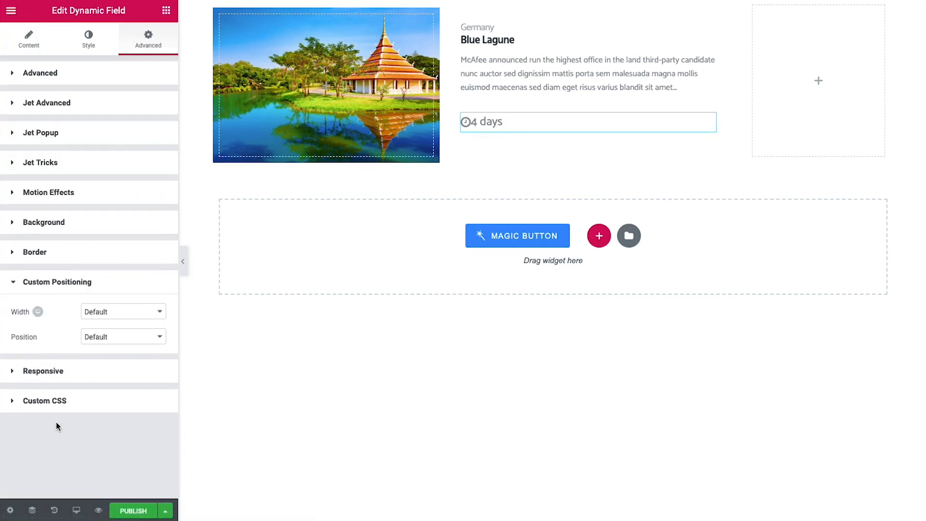
click(106, 313)
click(128, 330)
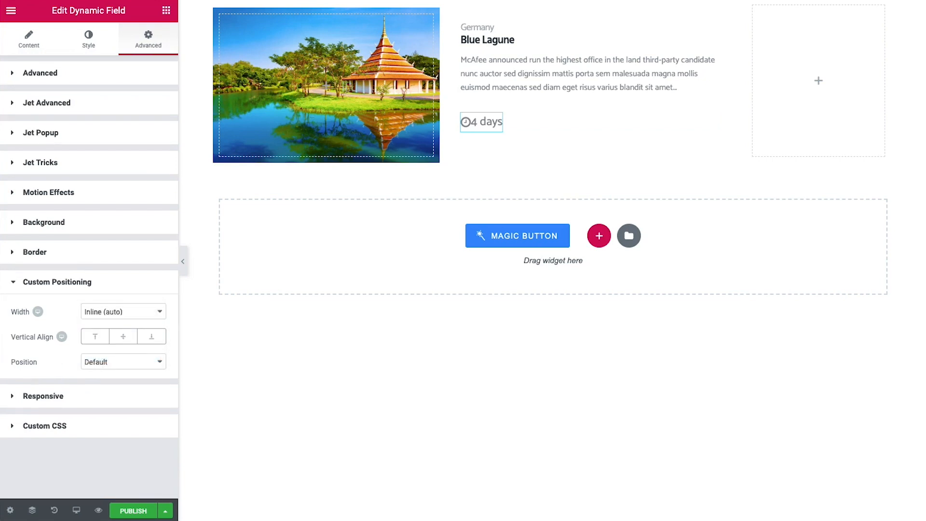
right_click(497, 122)
click(551, 207)
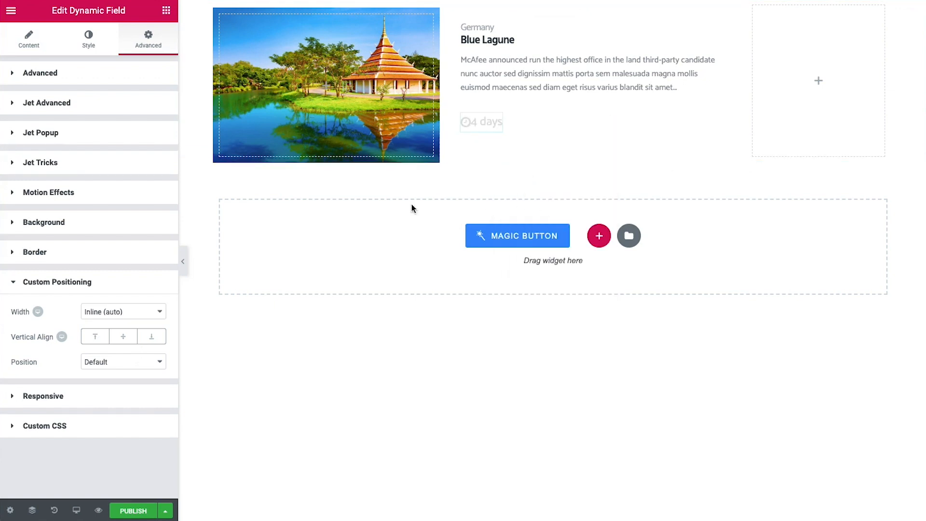
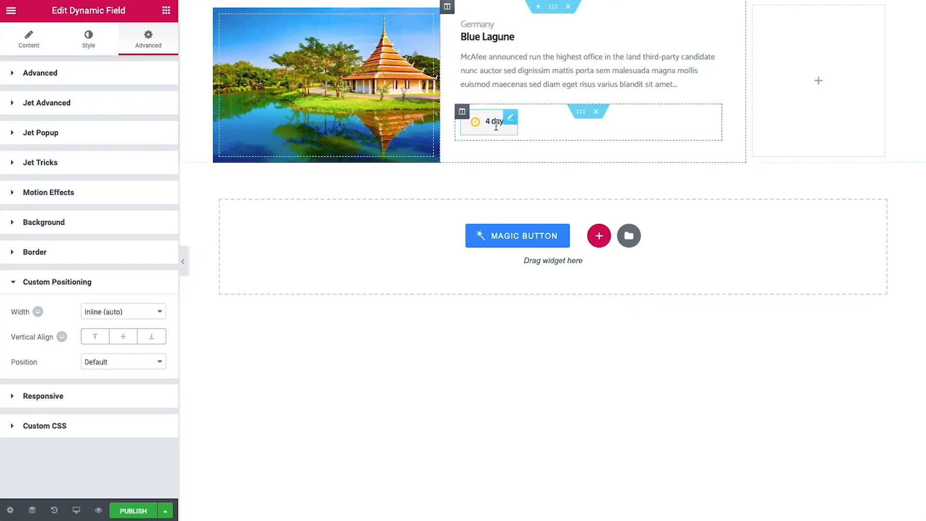
Duplicate the 4 days badge as an _age field formatted '+%s age' with a smile-o icon
right_click(512, 126)
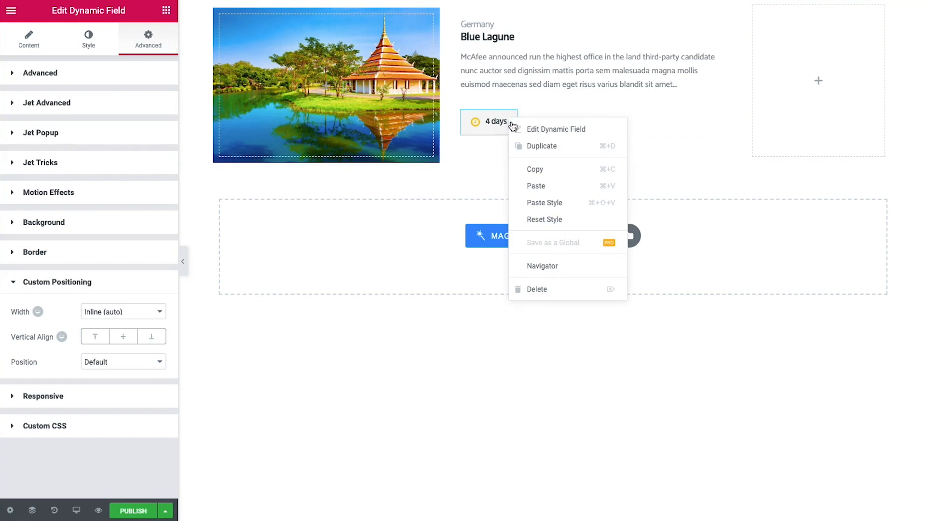
click(541, 146)
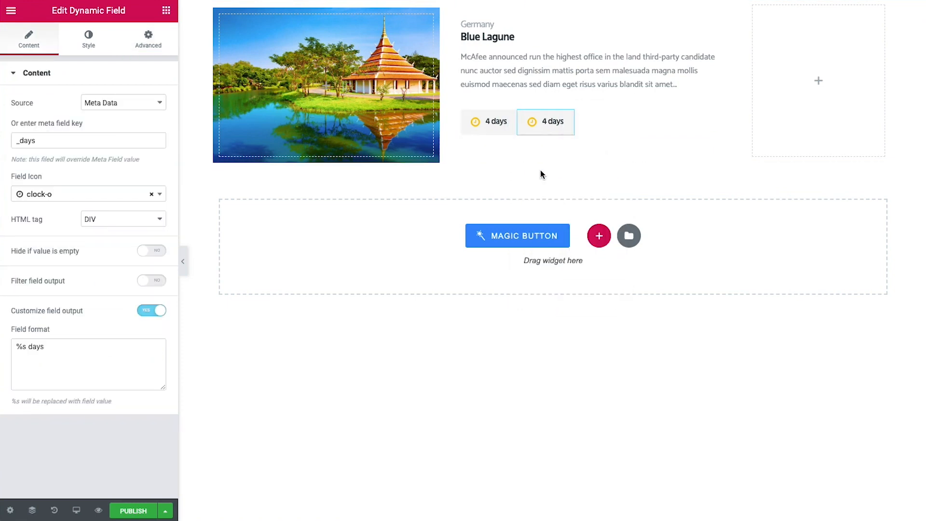
drag(74, 144, 13, 142)
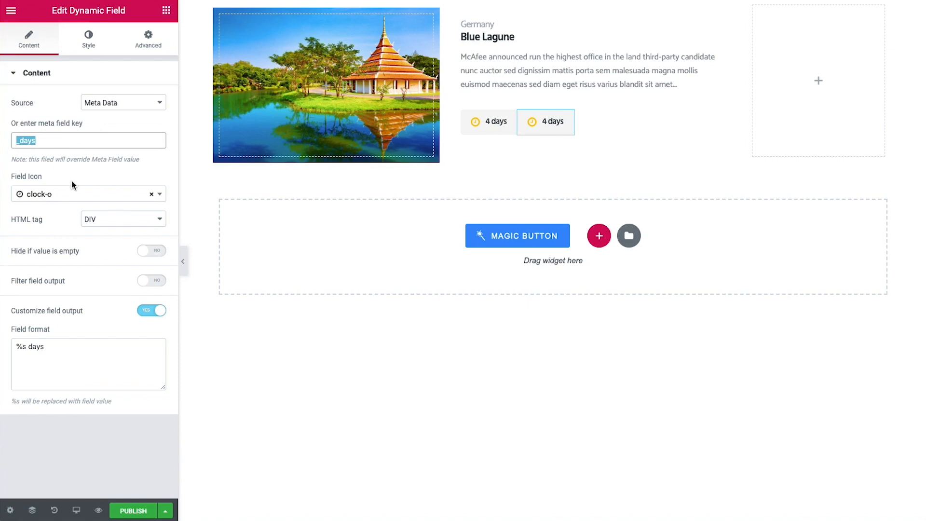
text(_age)
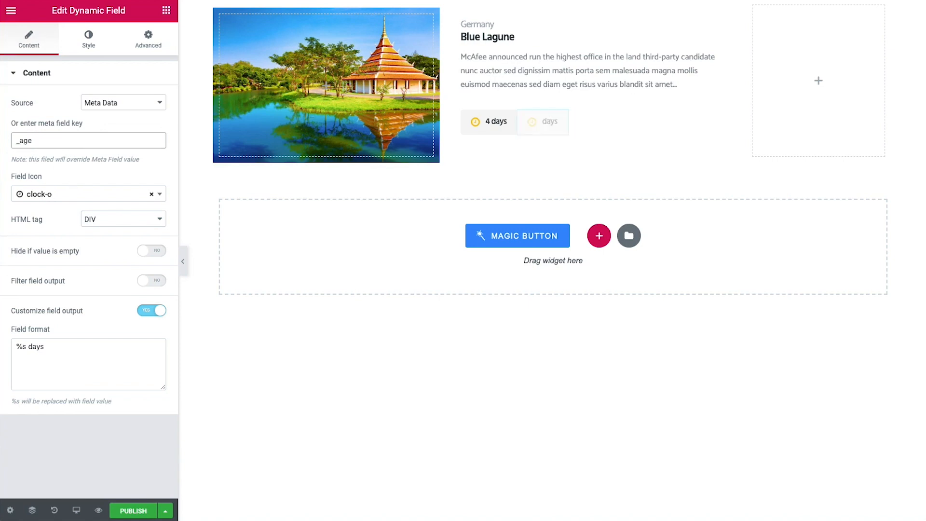
double_click(40, 351)
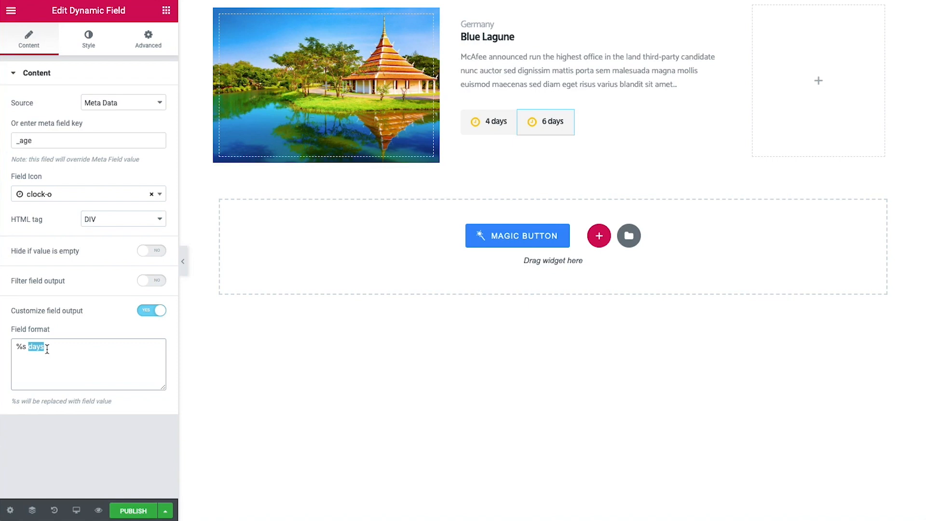
text(a)
text(ge)
text(+)
click(73, 193)
text(smil)
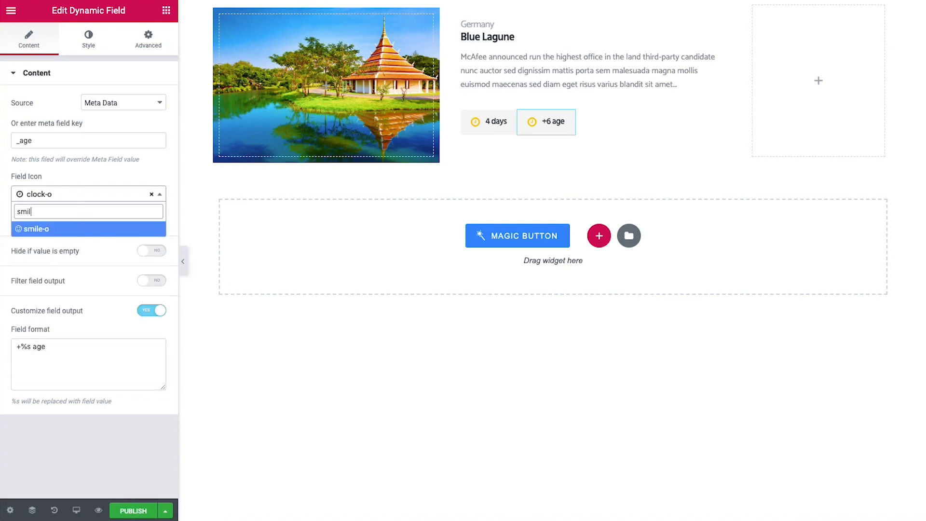
click(61, 233)
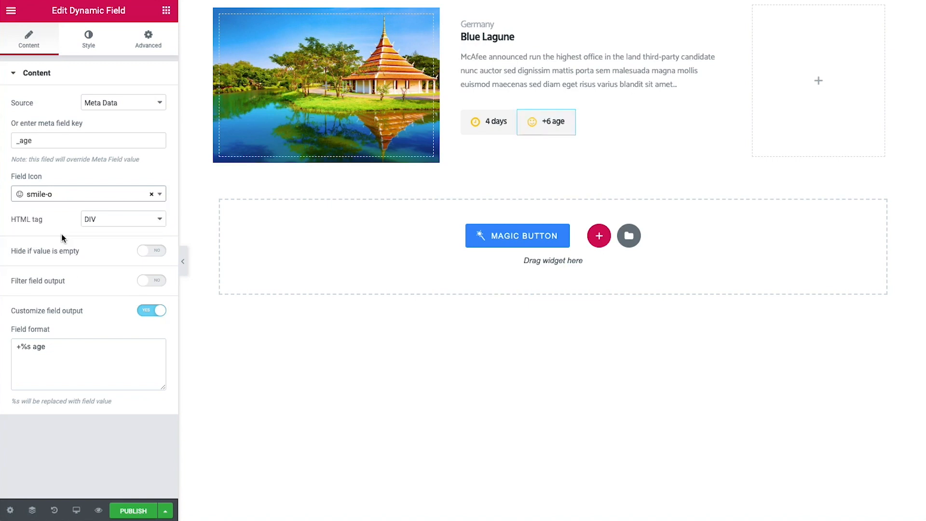
Give the age badge an unlinked margin with a 10 px left value
click(152, 44)
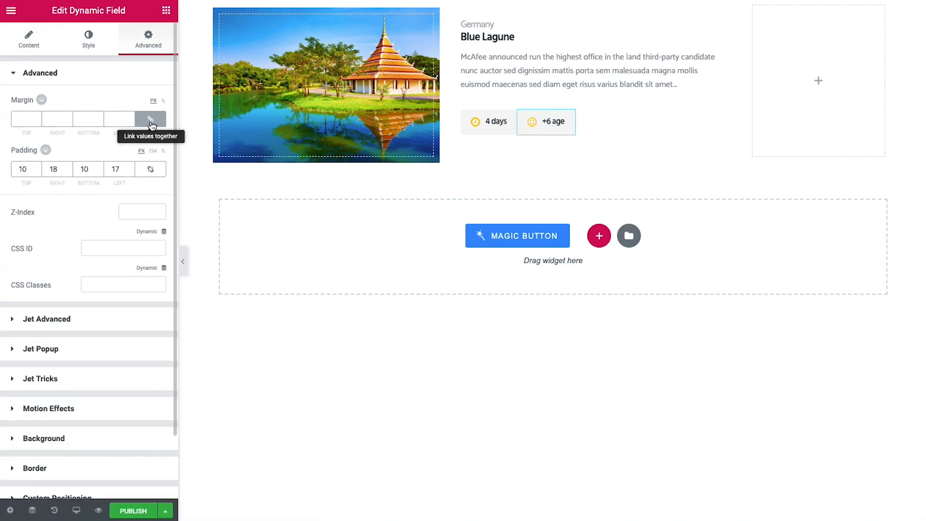
click(150, 118)
key(Tab)
key(Tab)
key(Tab)
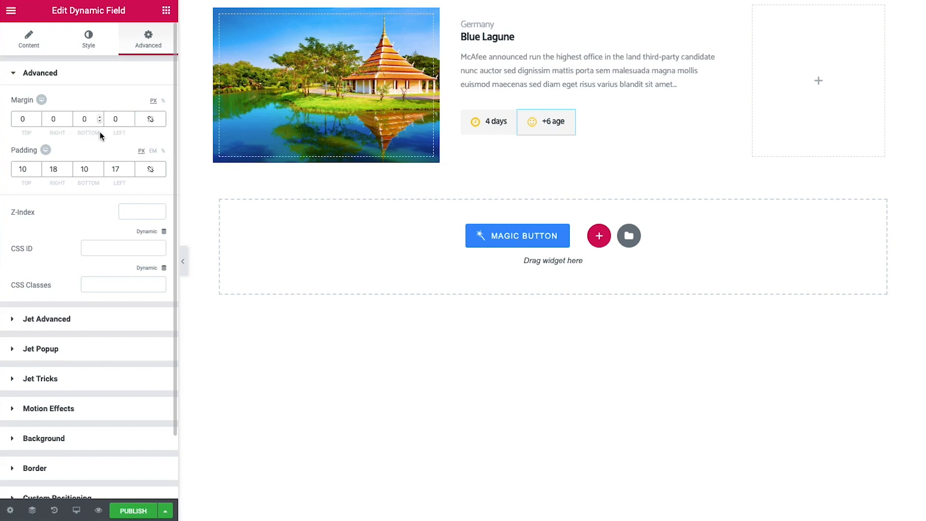
text(10)
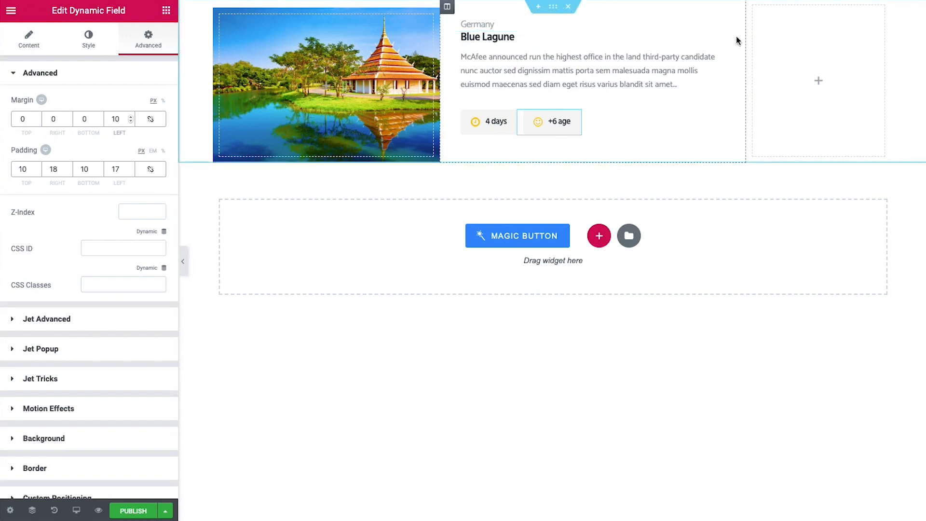
Set the right column's widgets space to 0 and vertical align to Middle
click(753, 6)
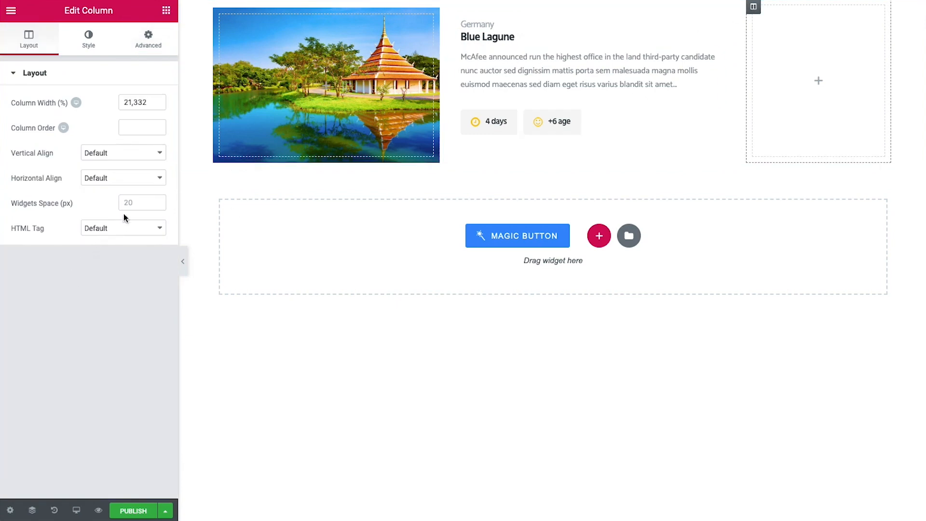
text(0)
click(101, 155)
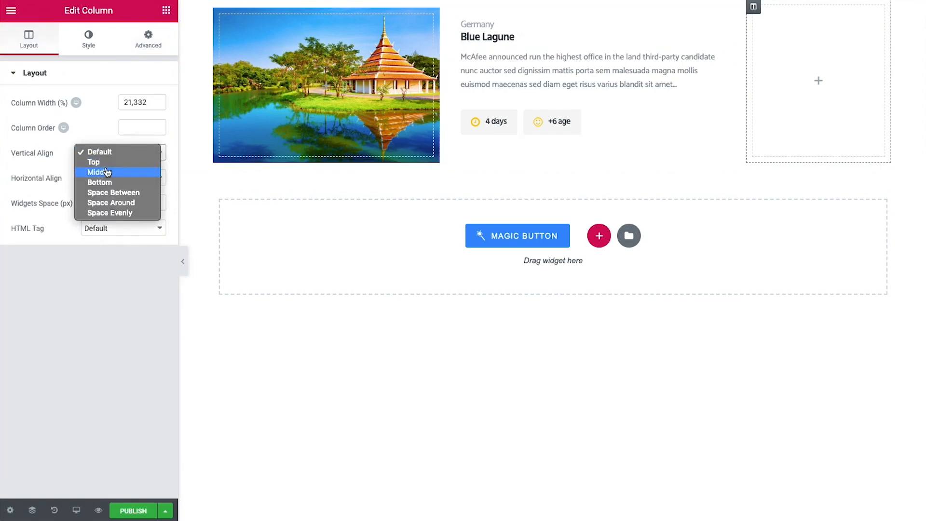
click(103, 172)
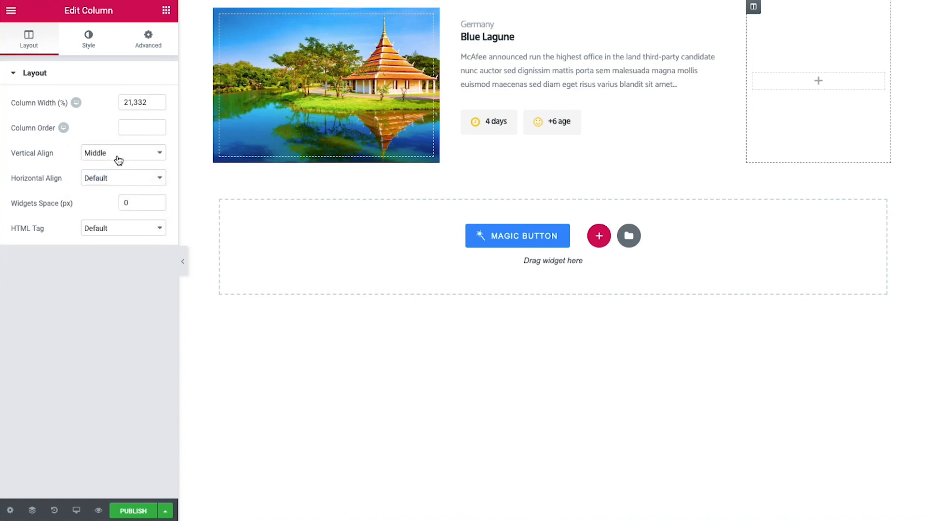
Give the column a solid 1 px left border coloured #dfe4e9
click(91, 35)
click(56, 168)
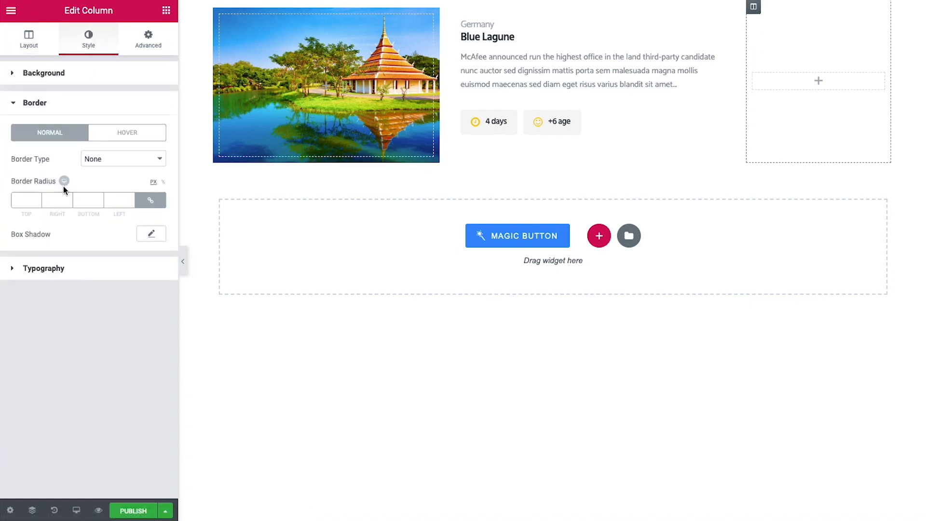
click(108, 163)
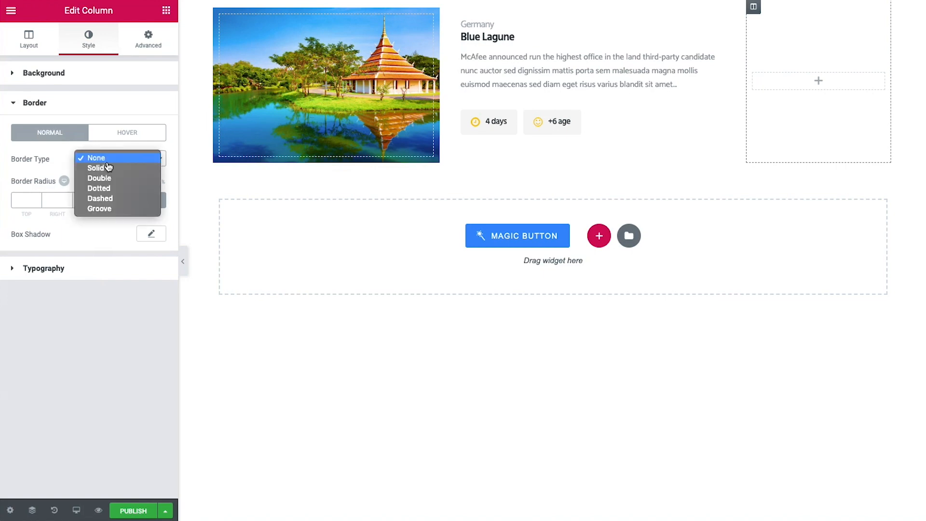
click(107, 168)
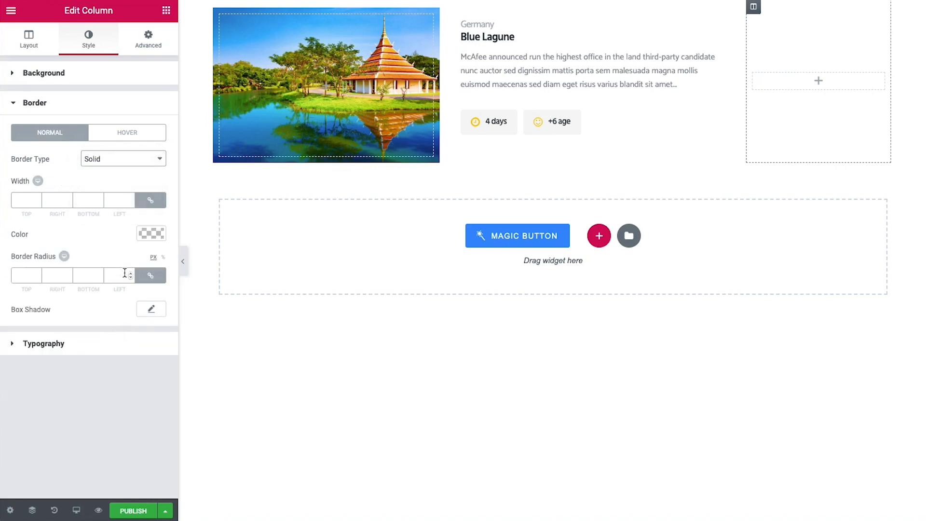
click(148, 200)
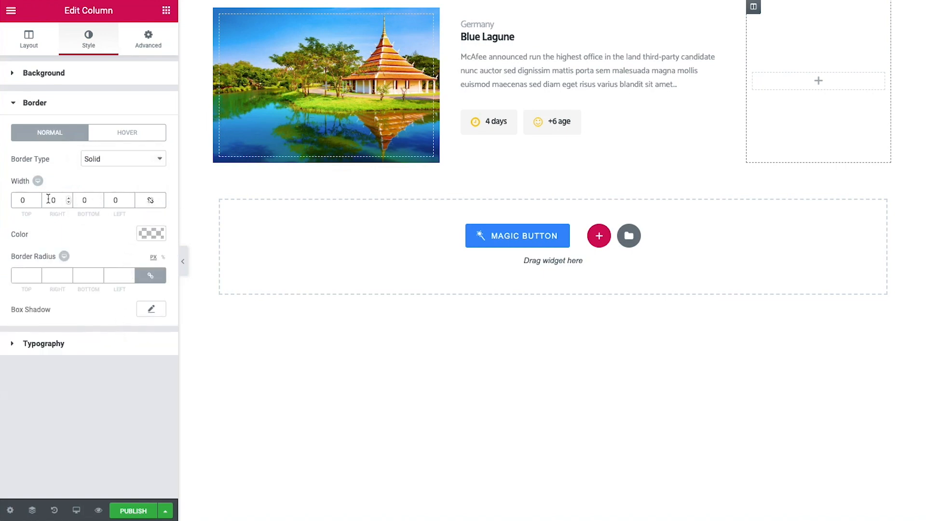
click(130, 199)
click(146, 235)
click(58, 234)
text(dfe)
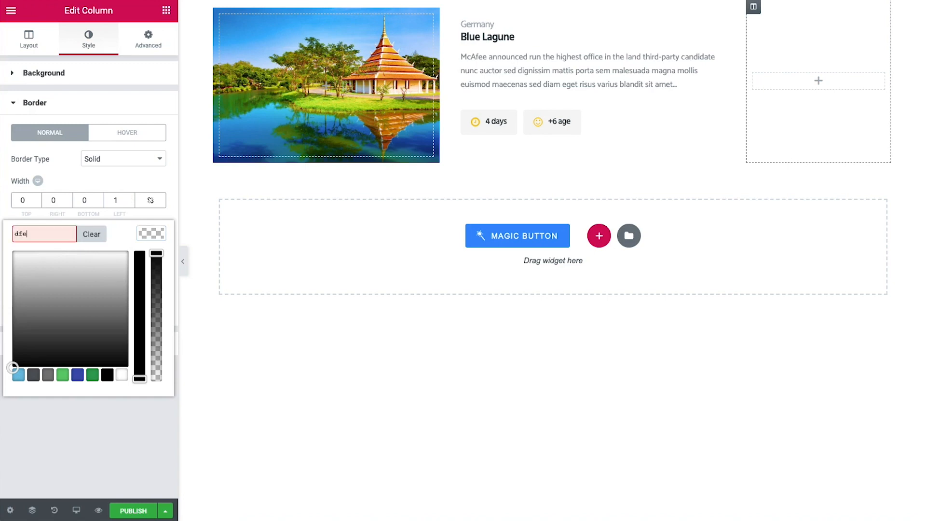
text(4e9)
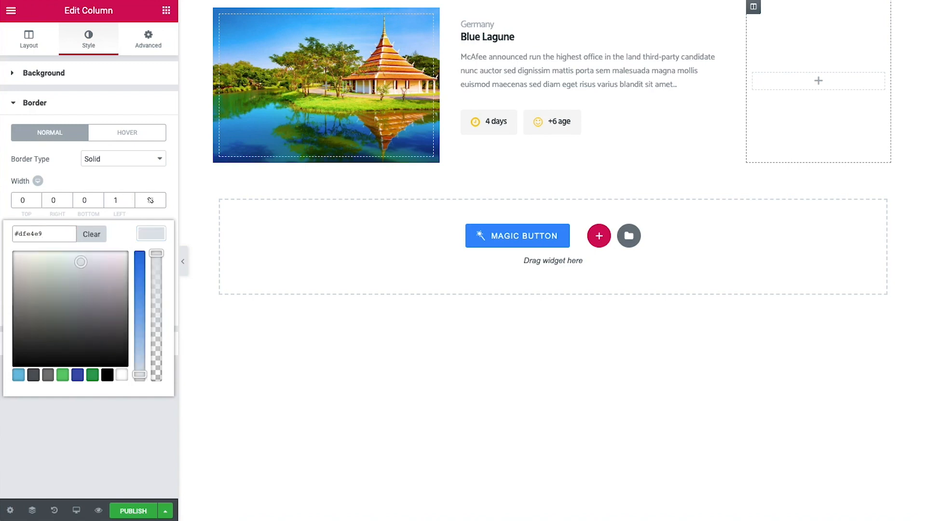
click(85, 449)
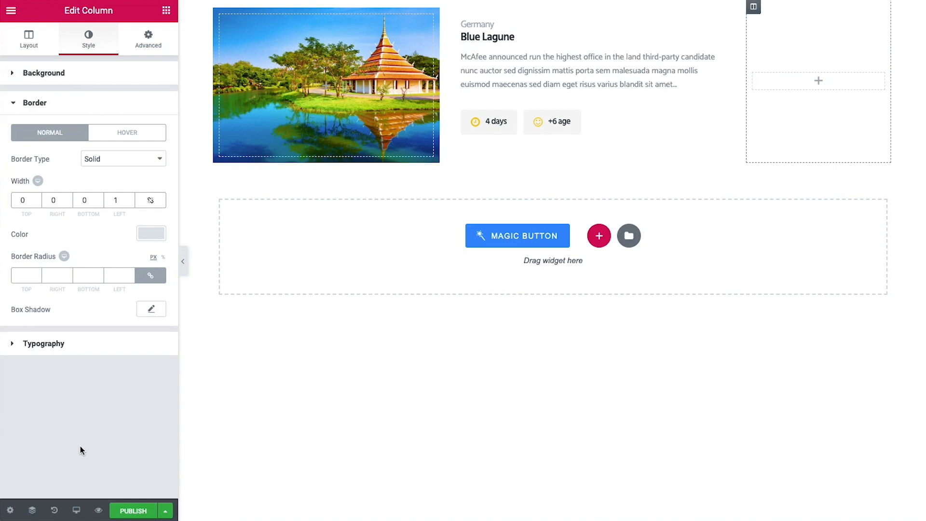
click(166, 10)
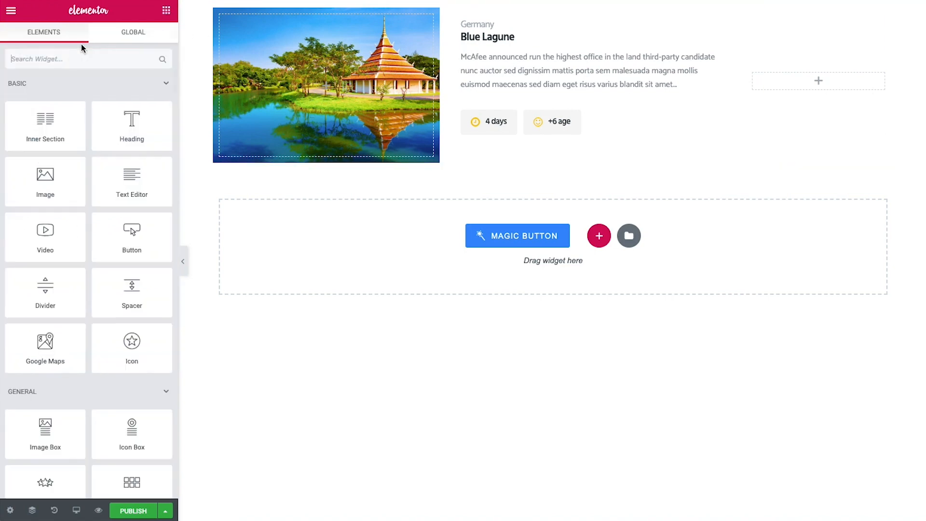
Add a Dynamic Field to the right column pulling the _price meta data
click(84, 53)
text(dynam)
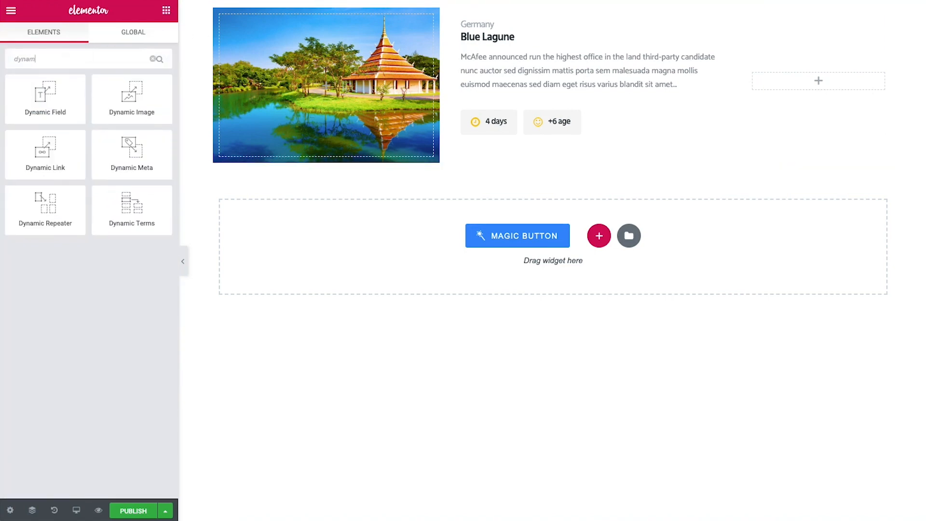
drag(36, 91, 800, 83)
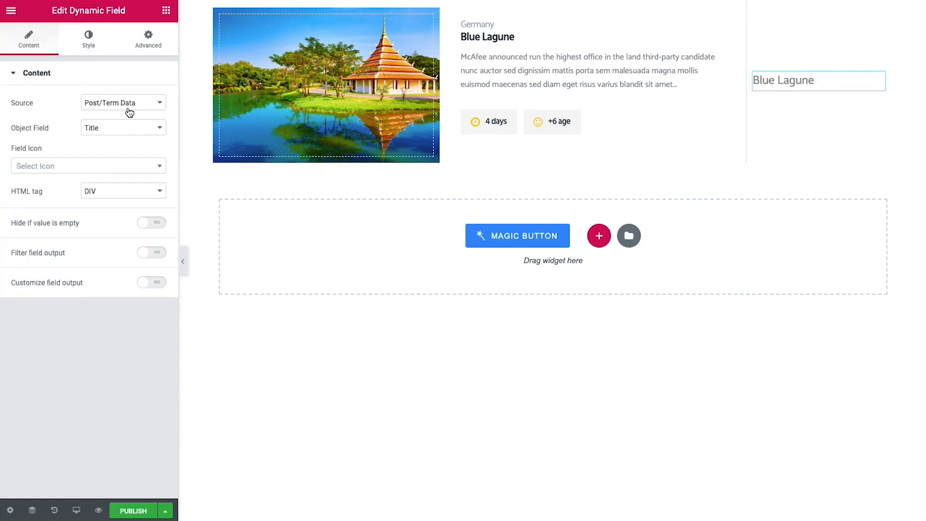
click(129, 108)
click(128, 112)
click(118, 141)
text(_price)
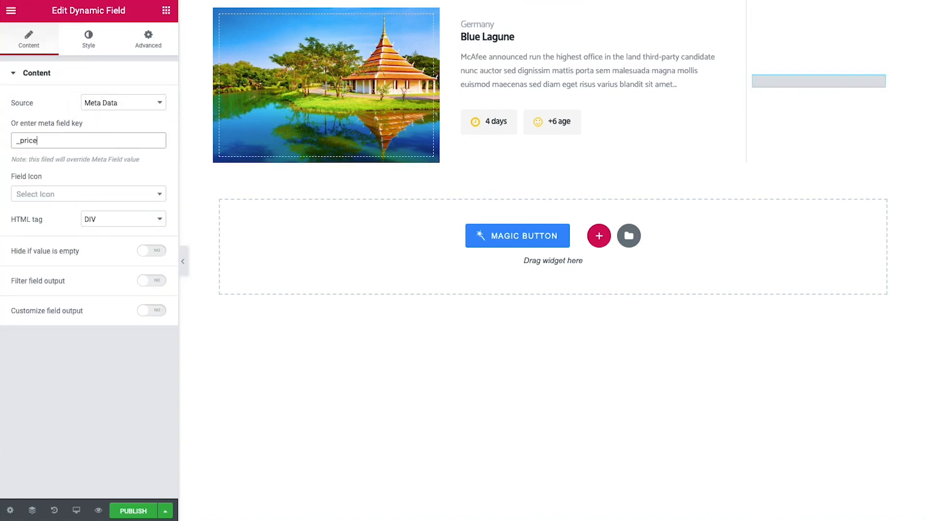
Hide the price when empty, prefix it with $, format it as a number, and paste the copied style
click(151, 251)
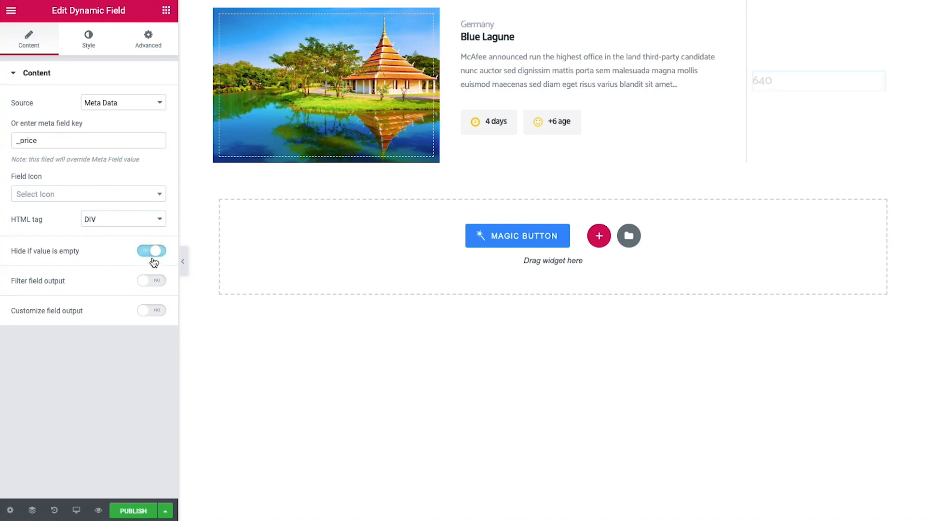
click(153, 311)
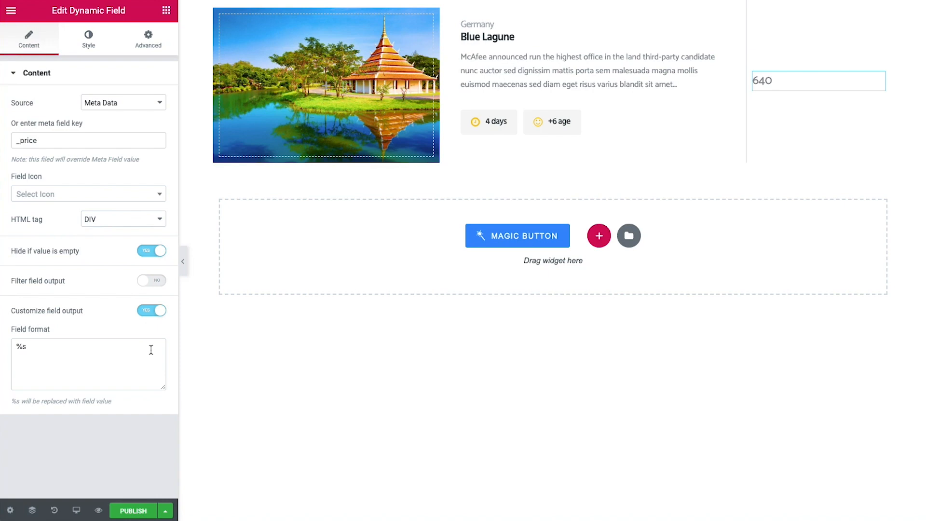
click(17, 347)
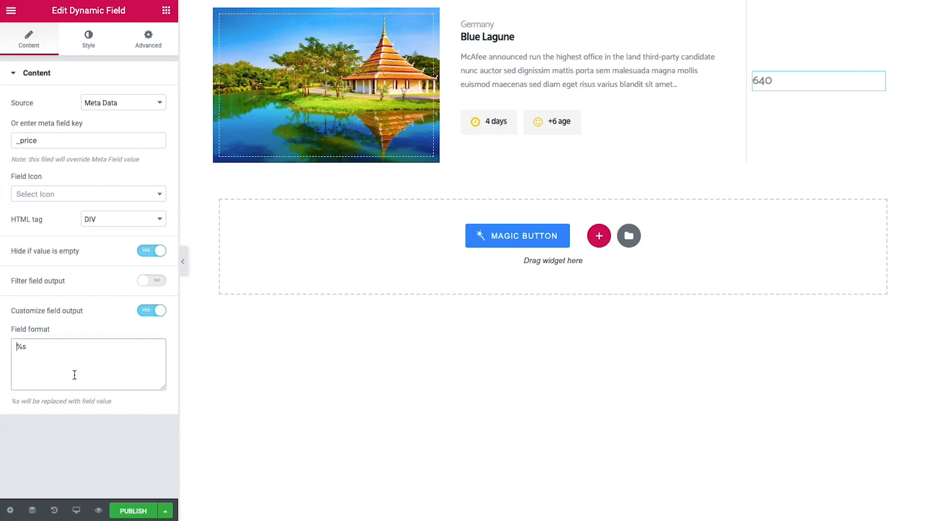
text($)
click(151, 280)
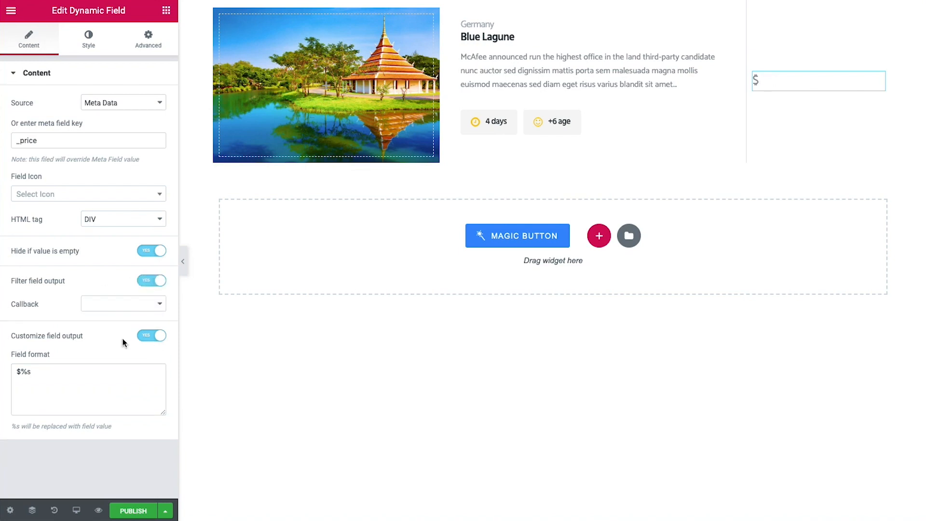
click(113, 311)
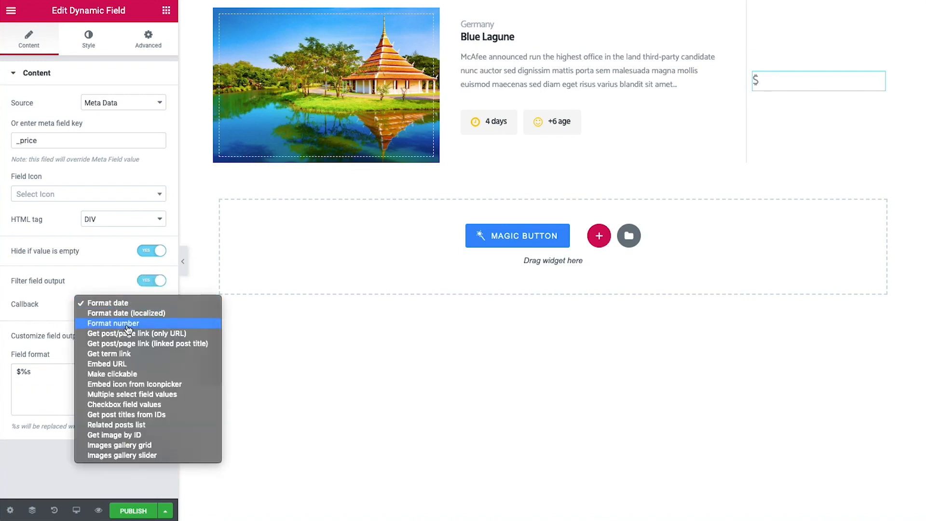
click(128, 324)
scroll(128, 329, down, 1)
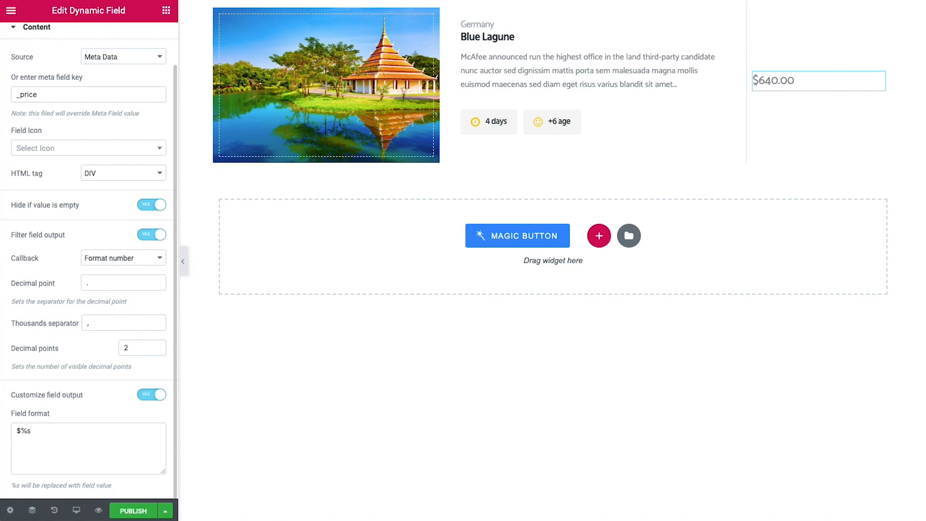
right_click(878, 79)
click(871, 173)
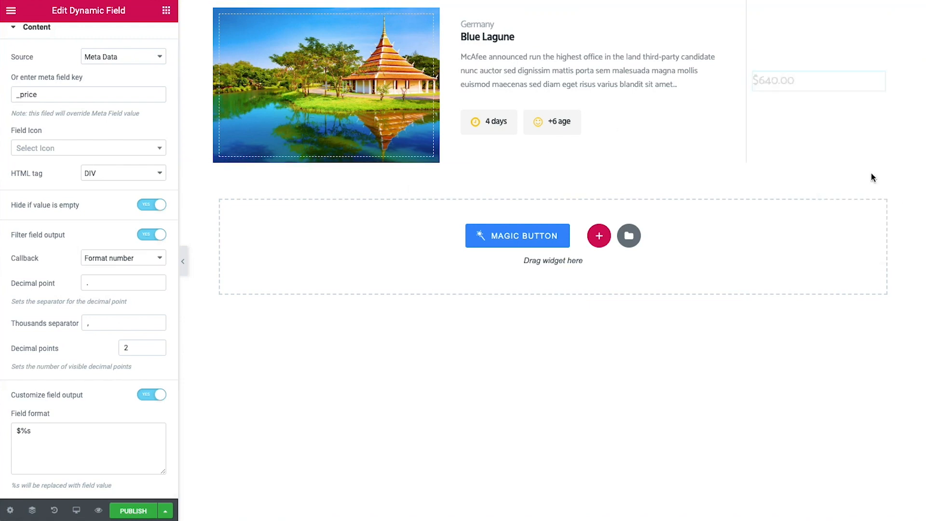
Add a 'per person' heading below the $640.00 price with the pasted style
click(166, 11)
click(72, 59)
text(he)
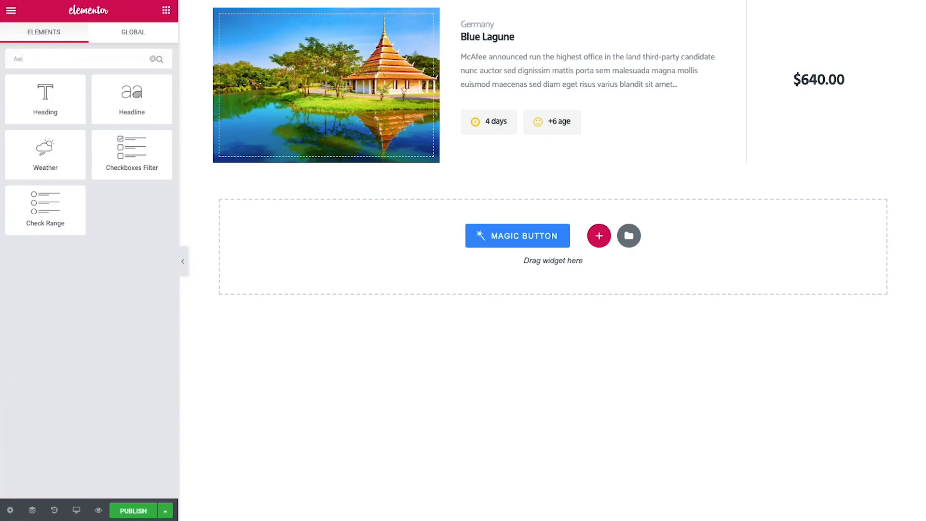
text(a)
drag(45, 99, 829, 82)
click(126, 124)
key(ctrl+a)
text(per person)
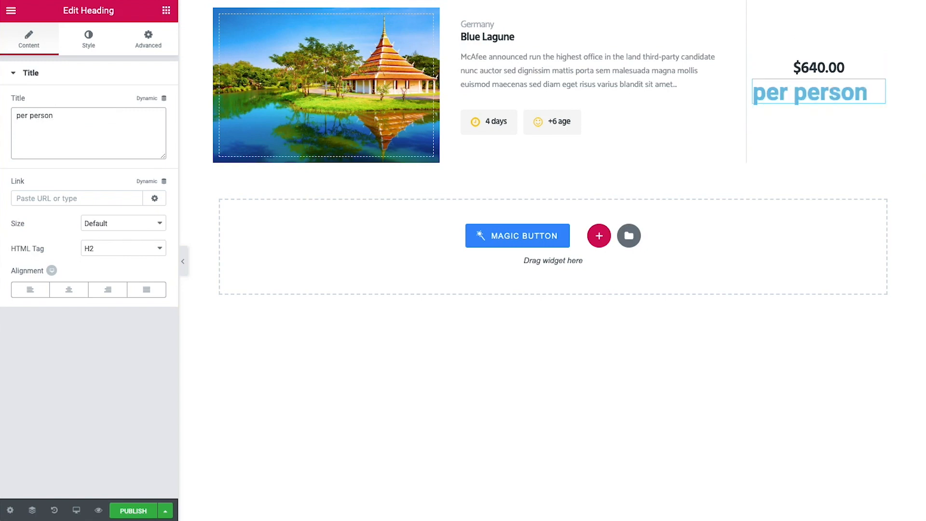
right_click(879, 86)
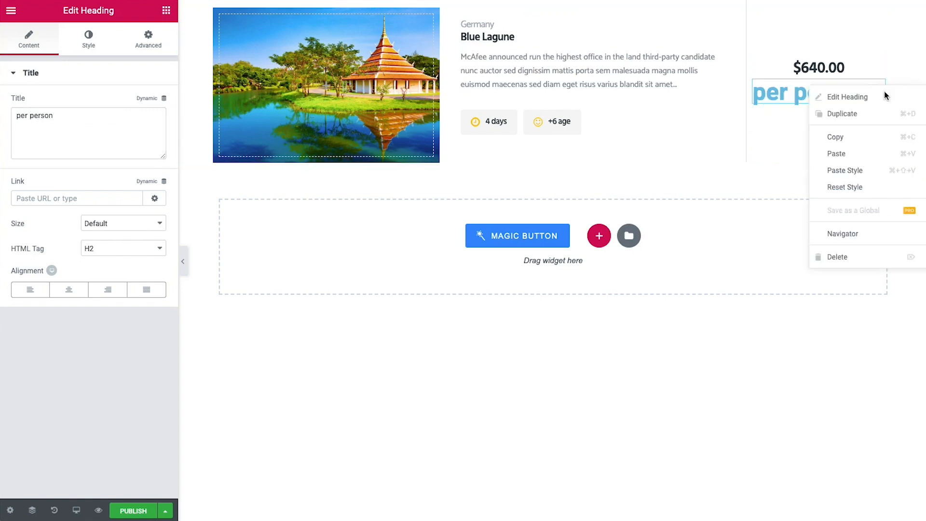
click(866, 171)
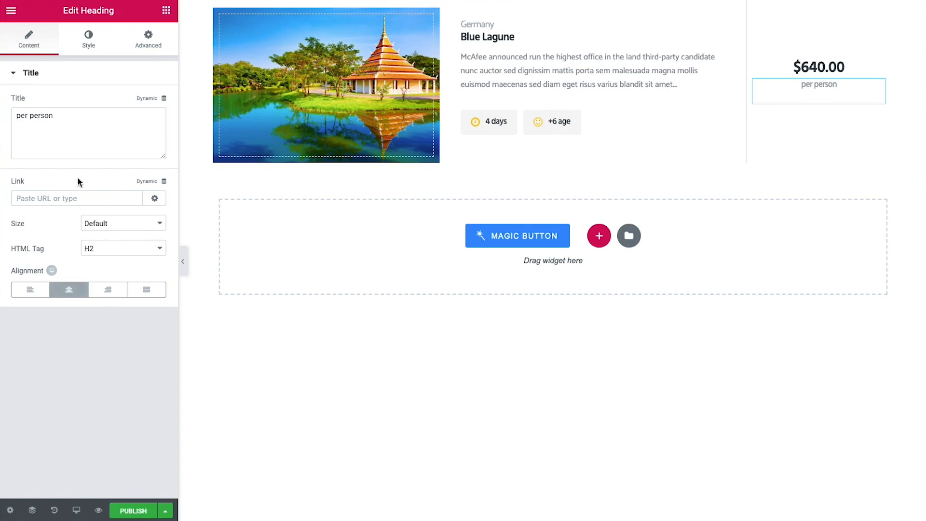
click(164, 11)
click(63, 59)
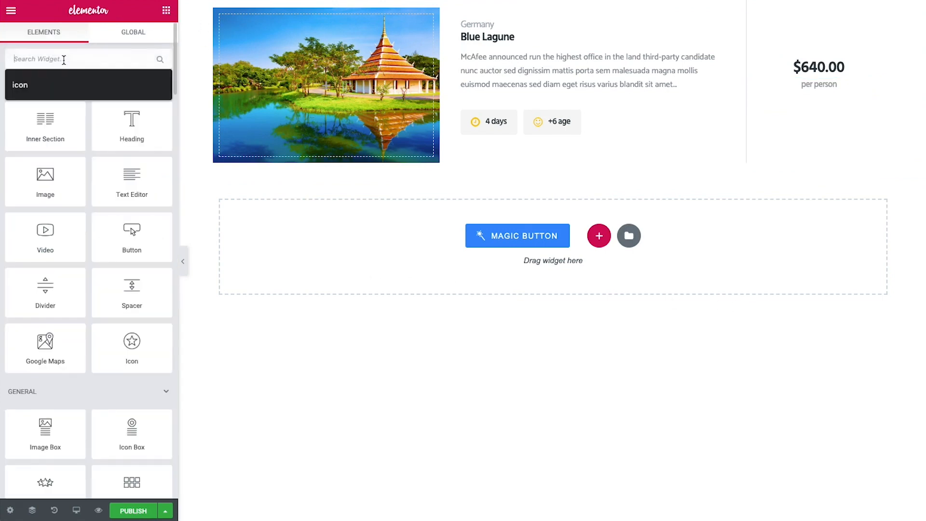
Add a 'View details' Dynamic Link under the price with the pasted style, then publish the listing
text(dyna)
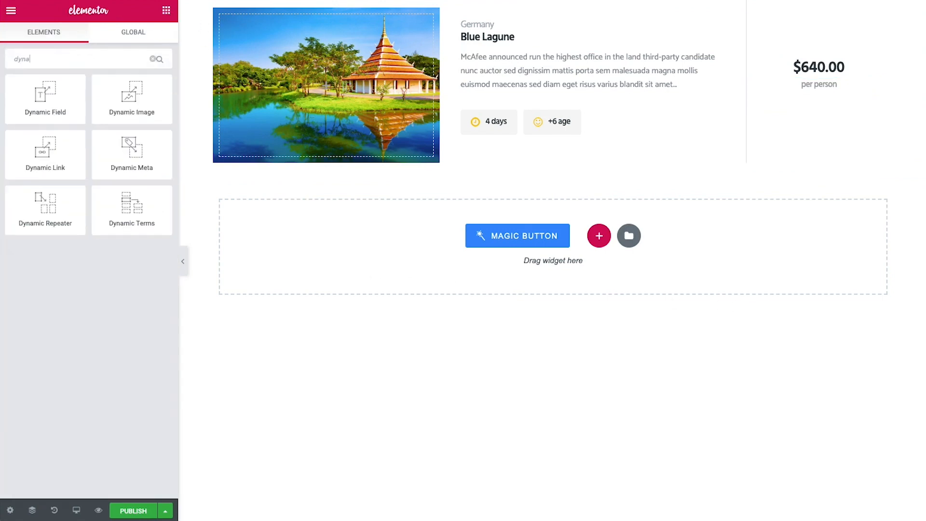
drag(64, 178, 837, 99)
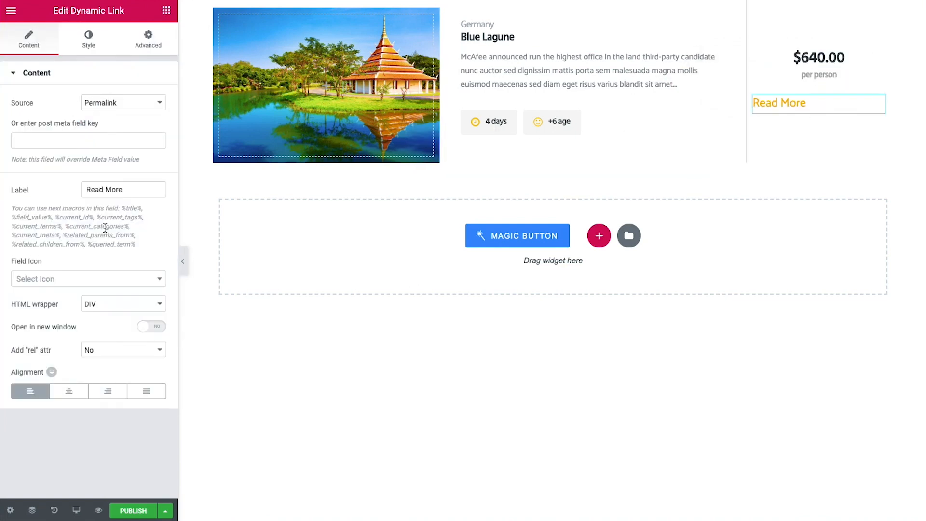
drag(140, 190, 33, 192)
text(View details)
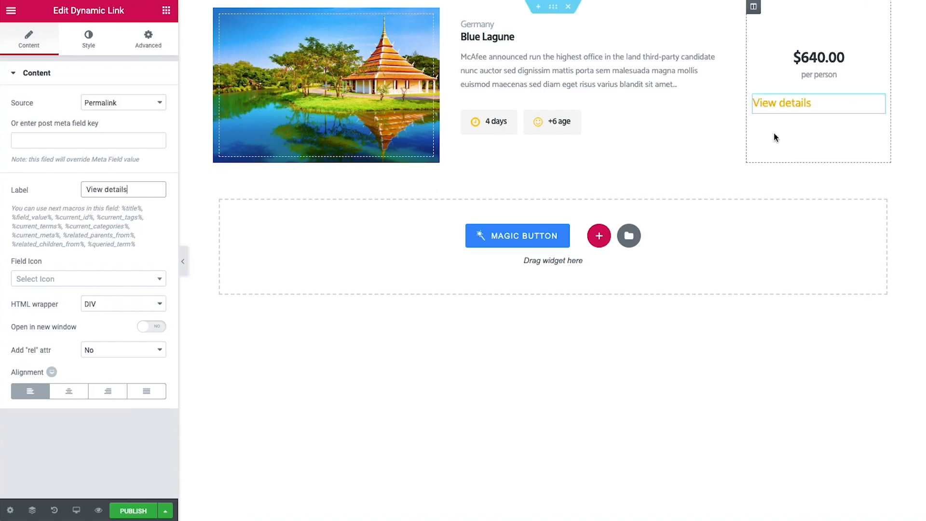
right_click(877, 101)
click(832, 185)
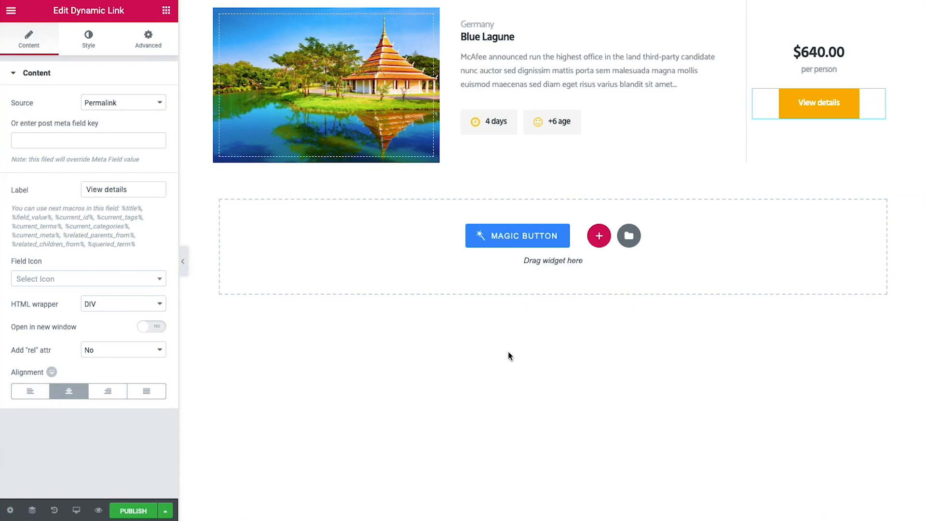
click(131, 511)
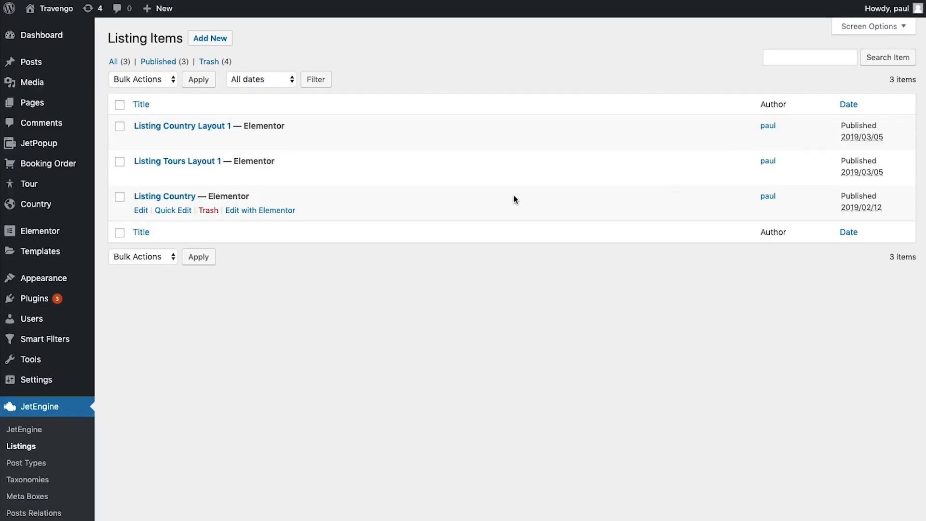
Create a new listing item named 'Listing tour' from the Tour post type
click(229, 41)
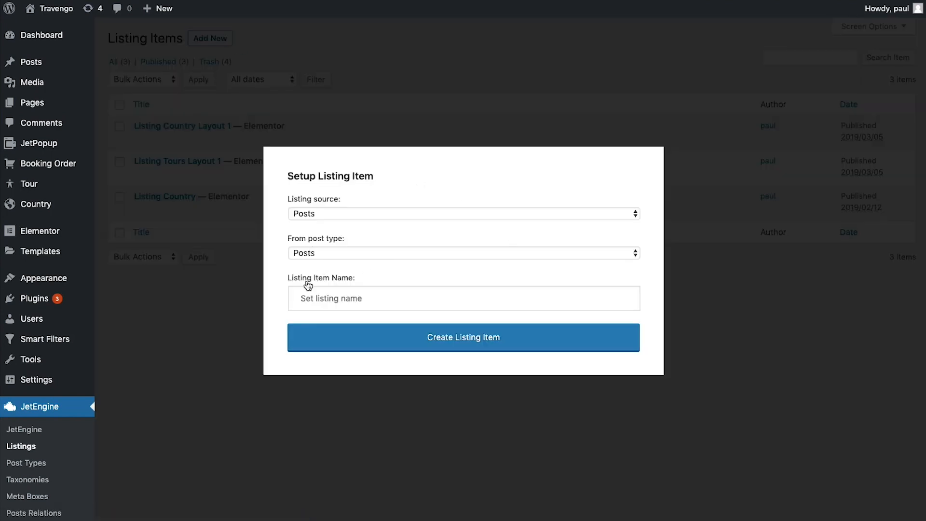
click(310, 253)
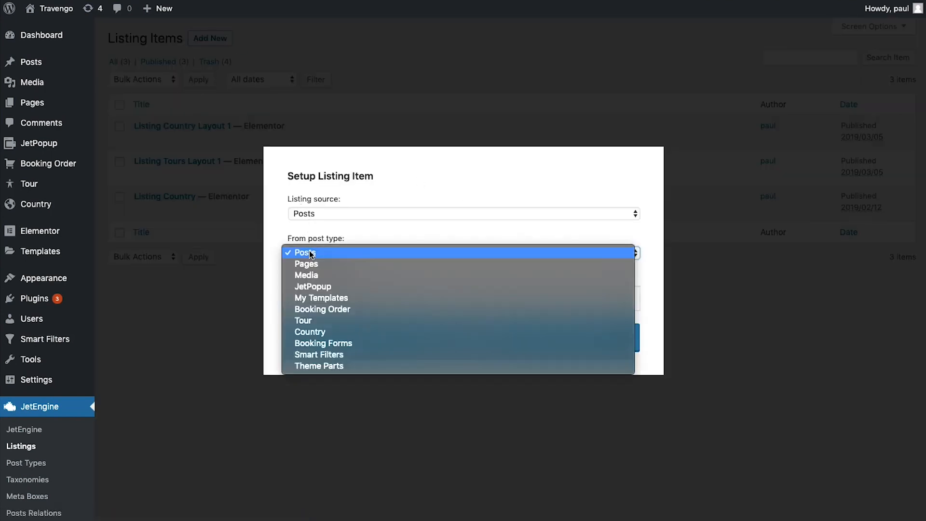
click(309, 320)
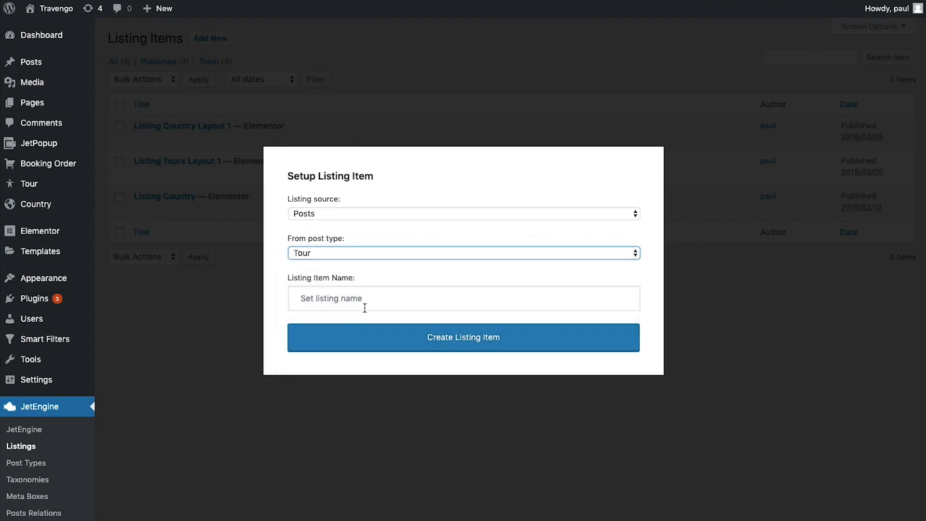
click(363, 303)
text(Listing tour)
click(510, 346)
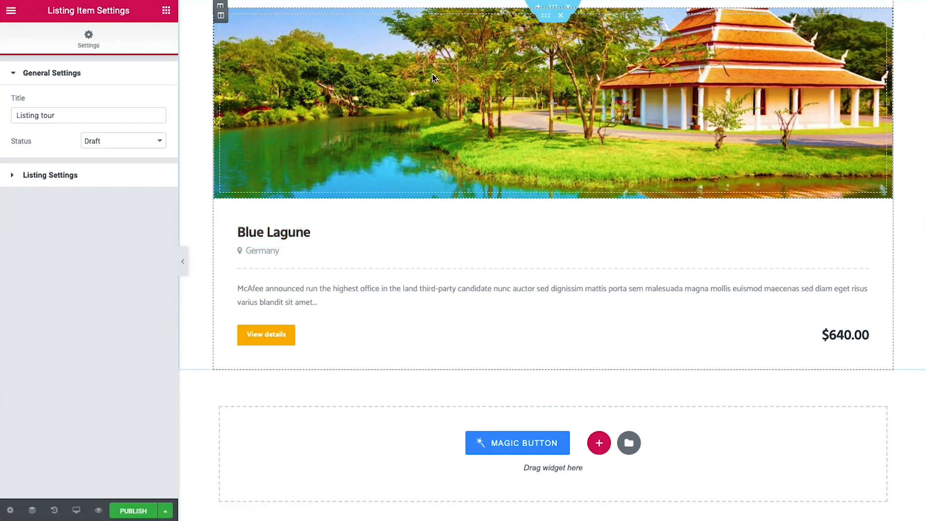
Set the listing's preview width to 600, save it, and exit to the dashboard
click(16, 175)
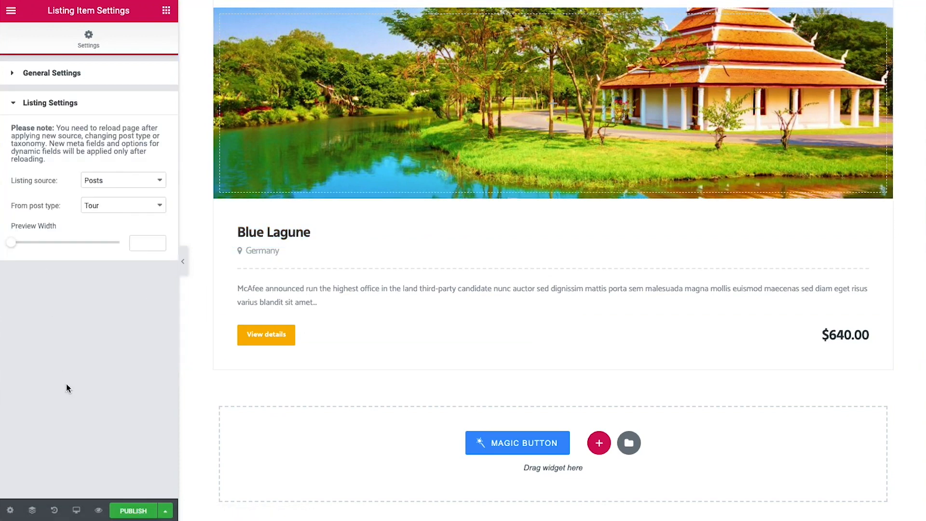
click(155, 245)
text(600)
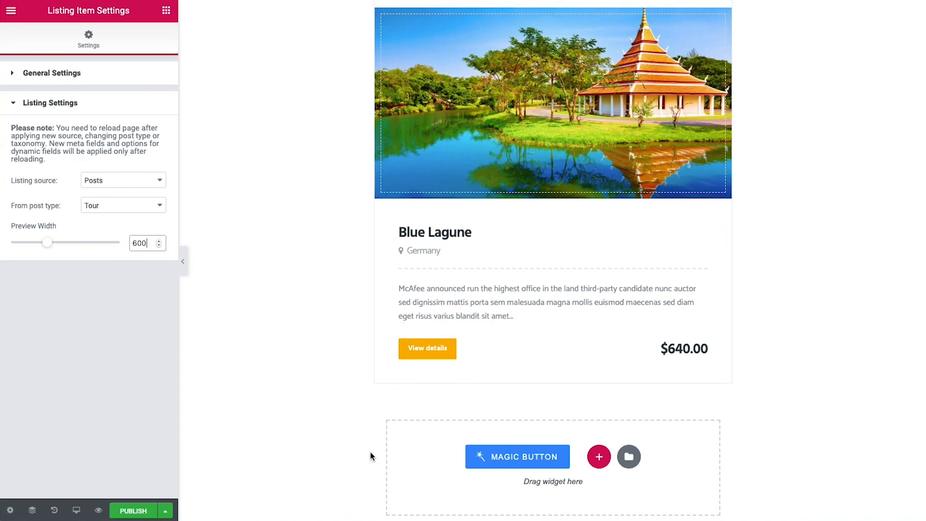
key(ctrl+s)
key(Escape)
click(108, 324)
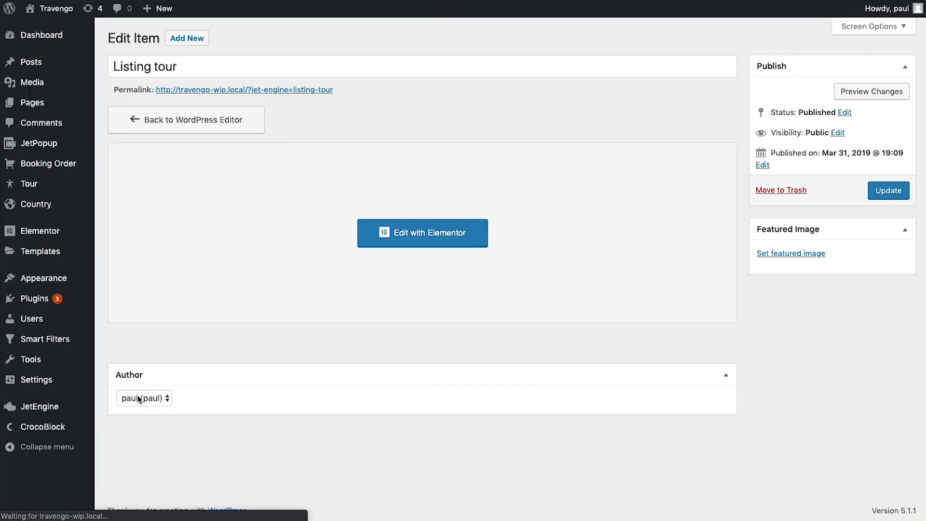
Copy the Country Tours relation meta key from Posts Relations, then go to Smart Filters
mouse_move(91, 409)
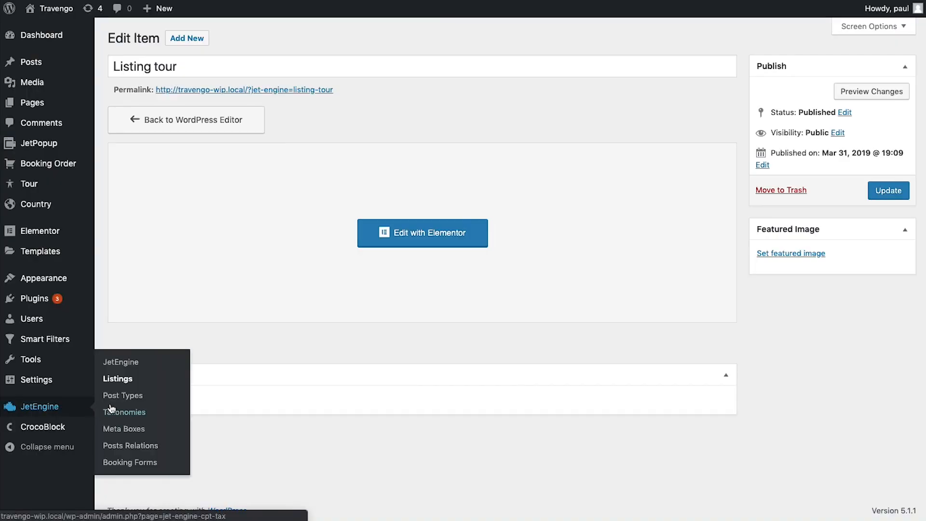
click(128, 381)
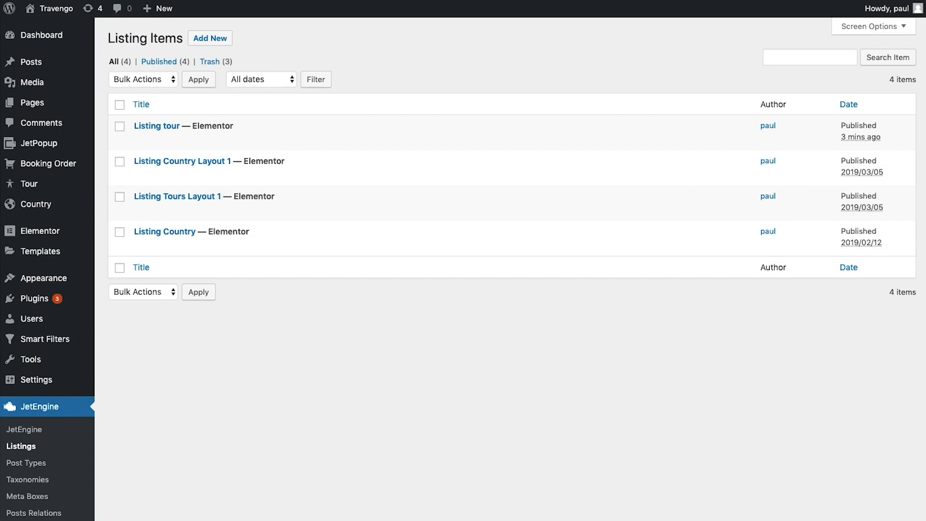
click(76, 513)
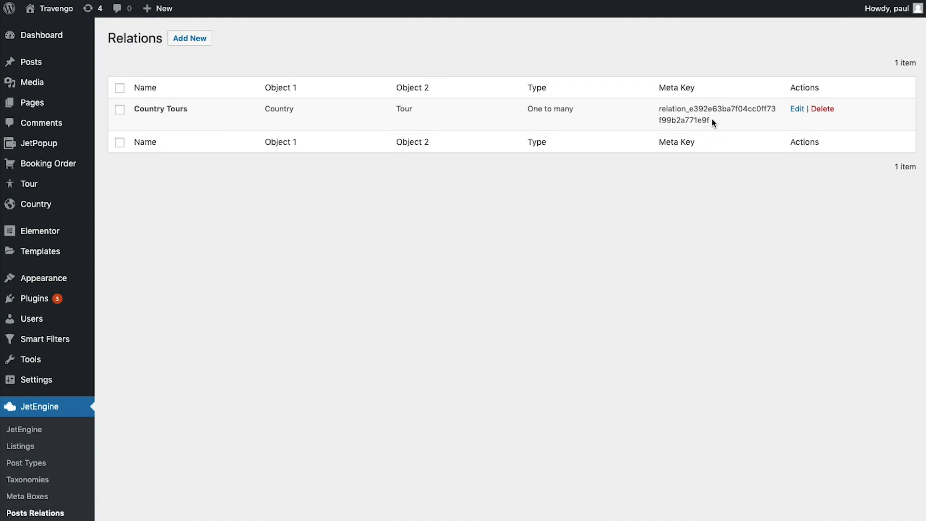
drag(710, 125, 659, 105)
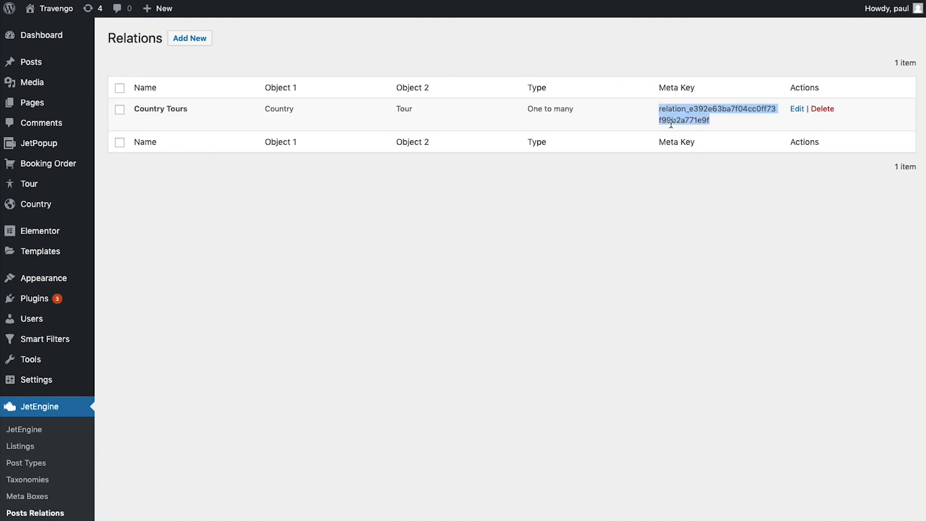
right_click(674, 112)
click(693, 131)
click(610, 183)
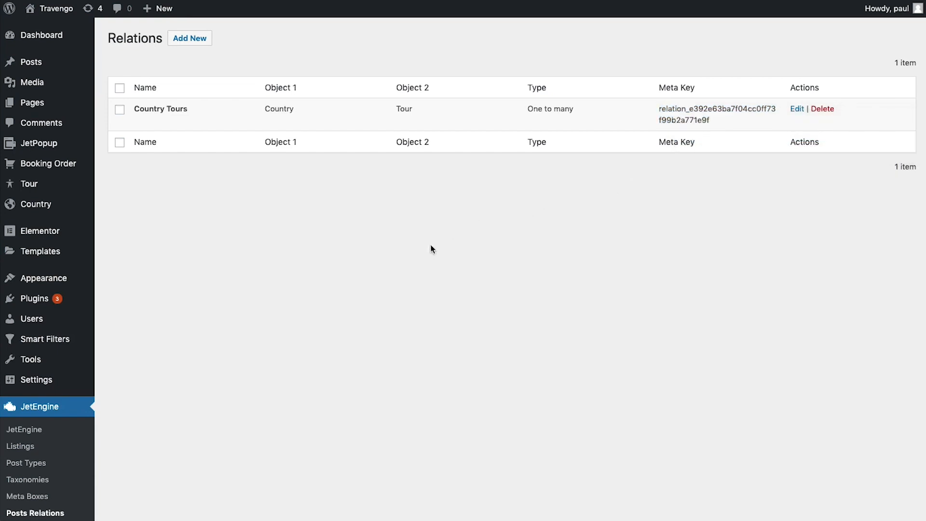
mouse_move(75, 345)
click(157, 346)
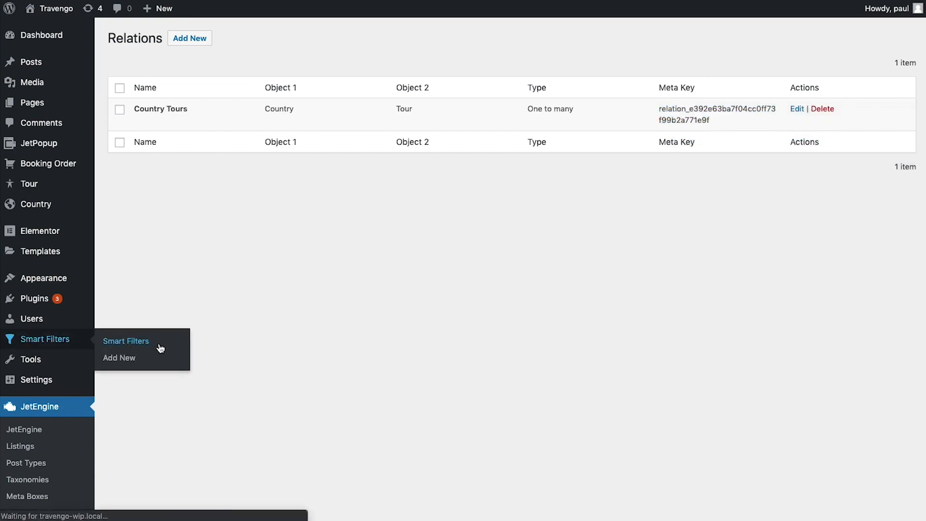
Add a new filter titled 'Country checkboxes' with filter and active labels 'Country'
click(215, 44)
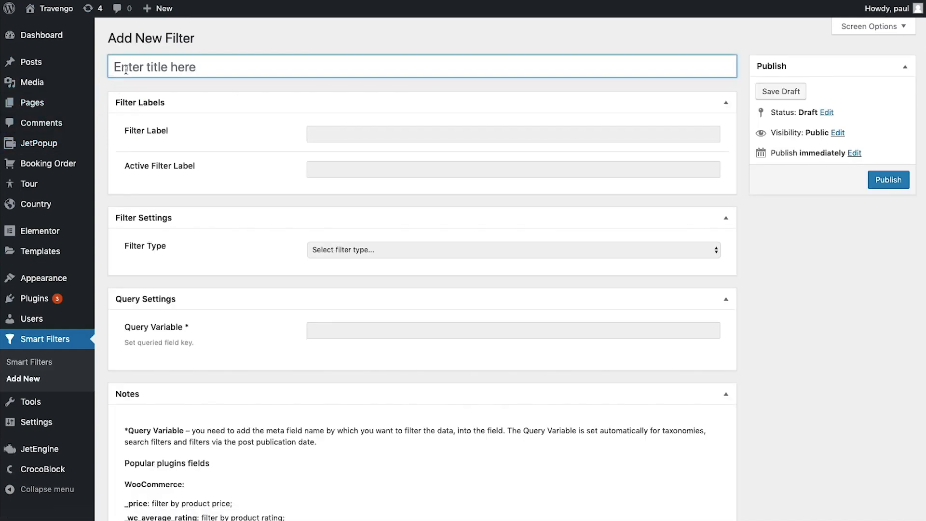
click(126, 70)
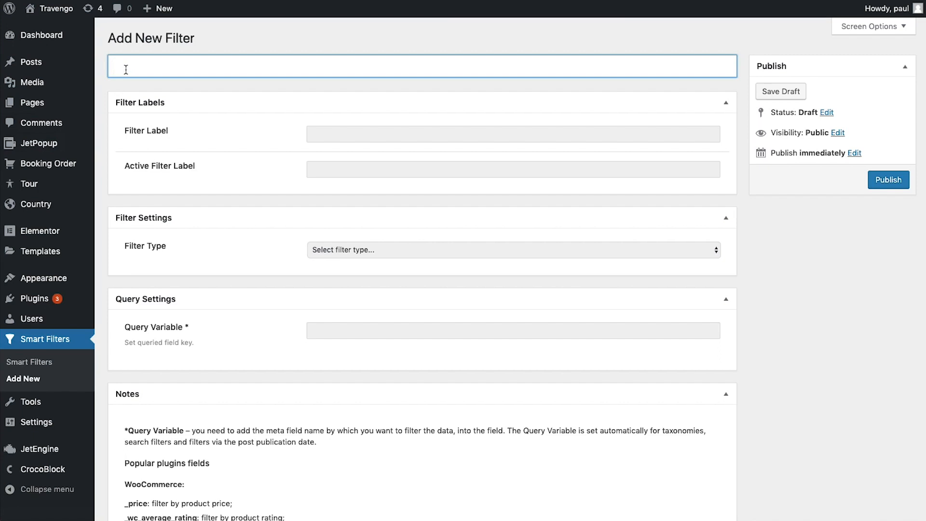
text(Country checkboxes)
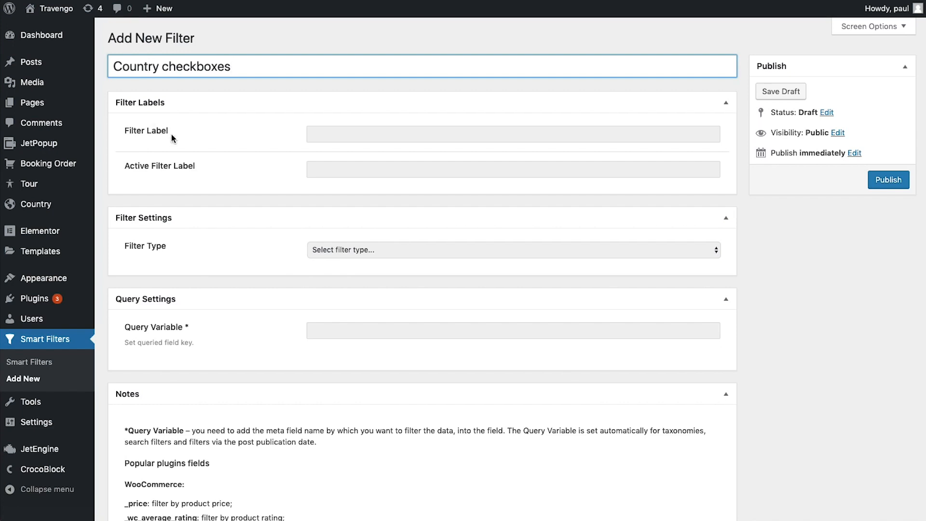
click(372, 135)
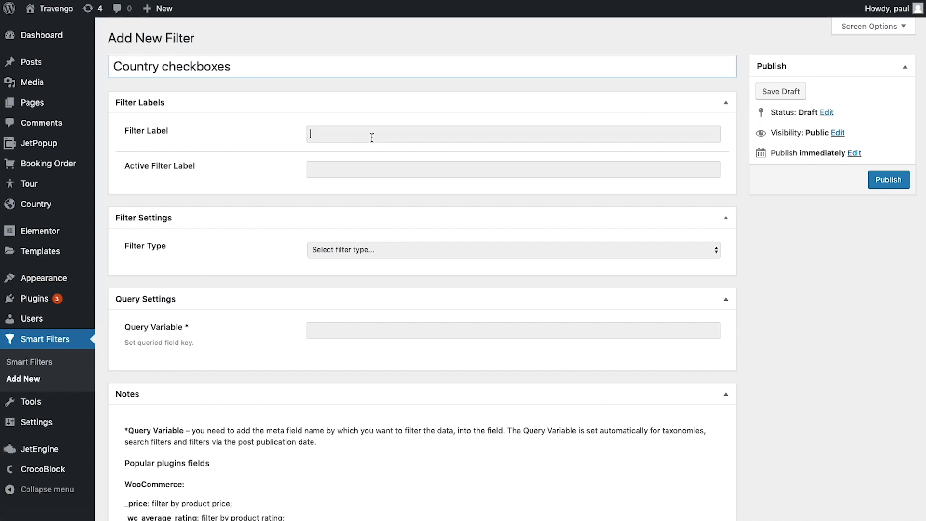
text(Country)
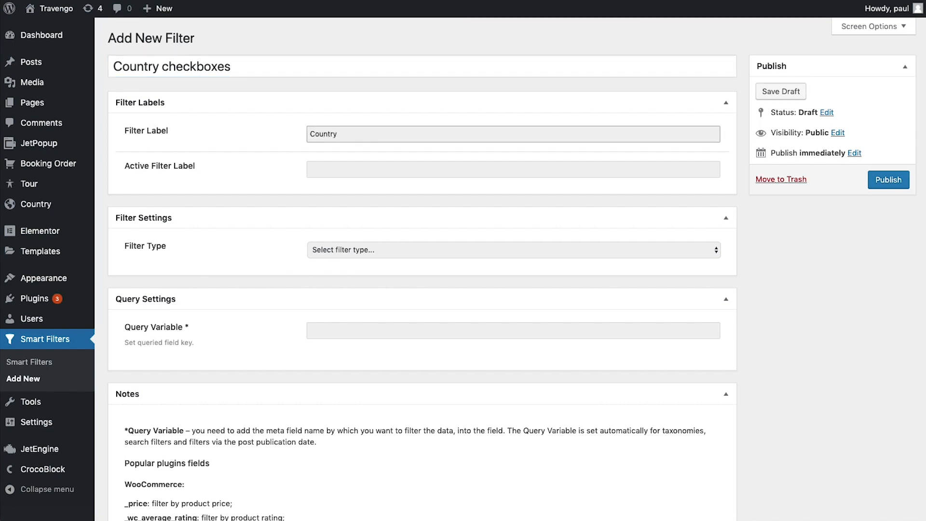
click(367, 164)
text(Country)
key(Tab)
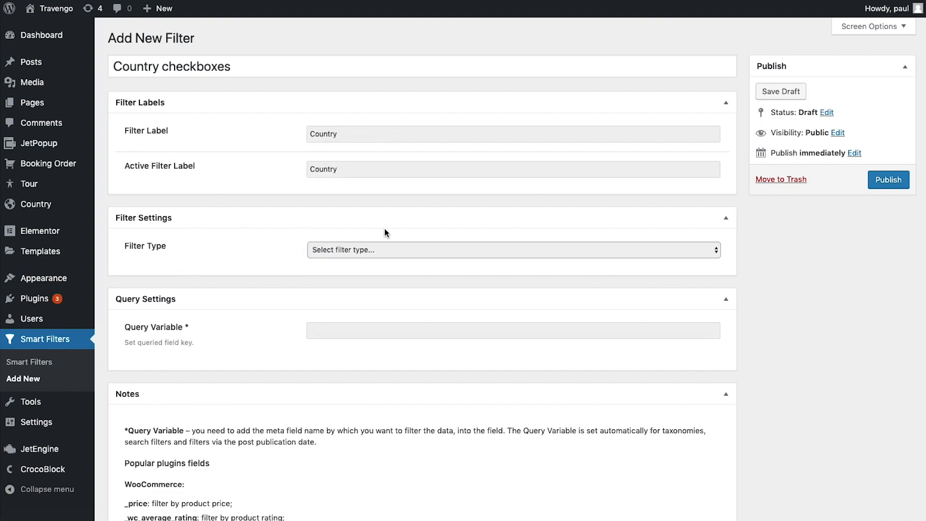
Make it a Checkboxes list of Country posts using the pasted relation key as query variable, and publish
click(375, 251)
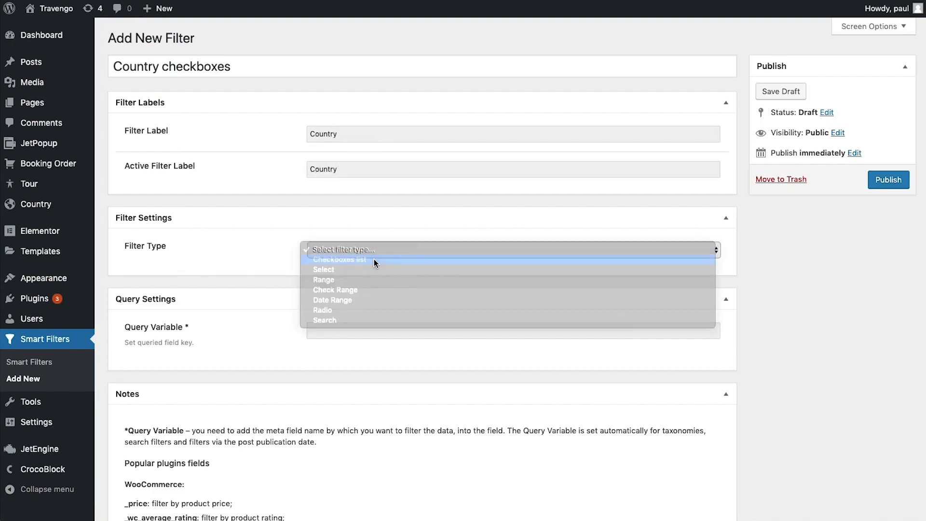
click(374, 259)
click(334, 282)
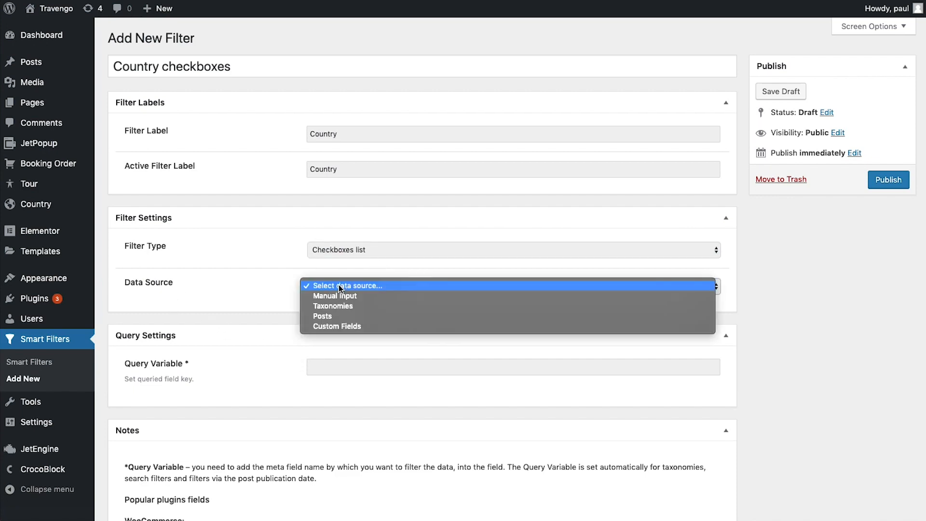
click(369, 315)
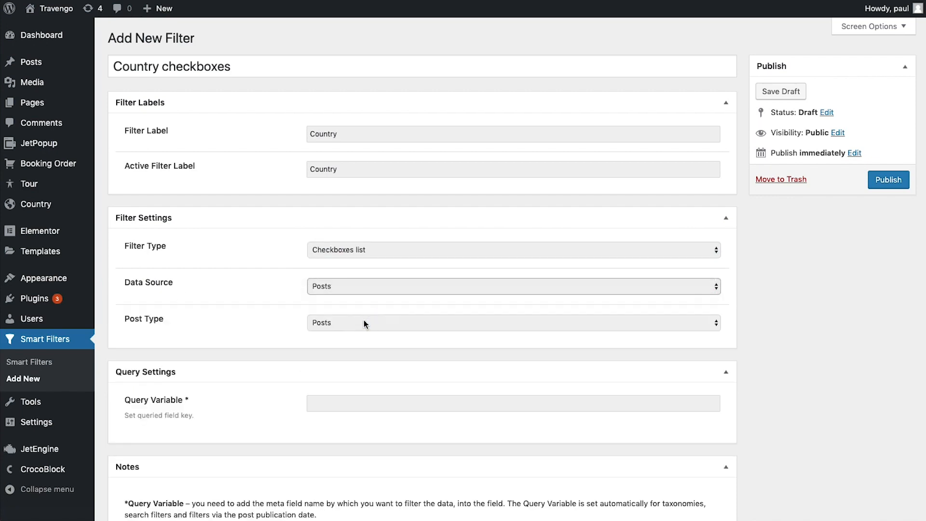
click(354, 329)
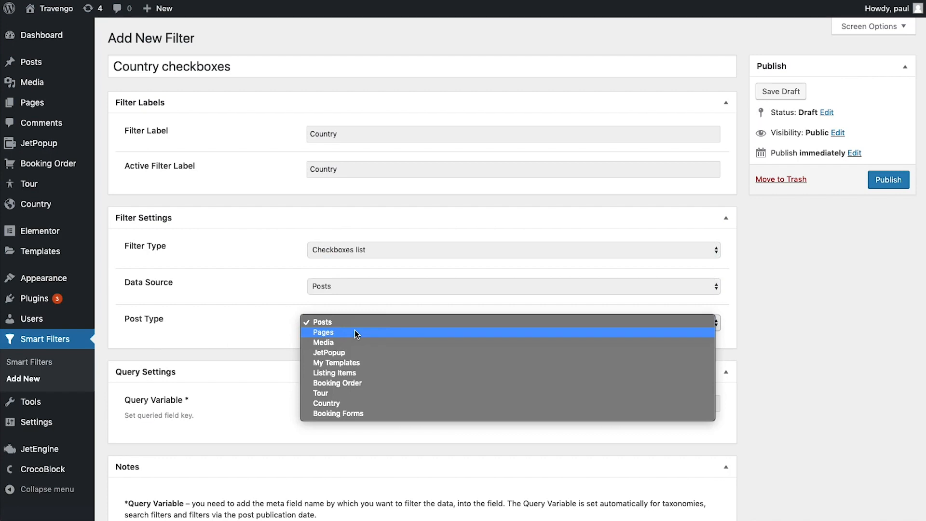
click(351, 401)
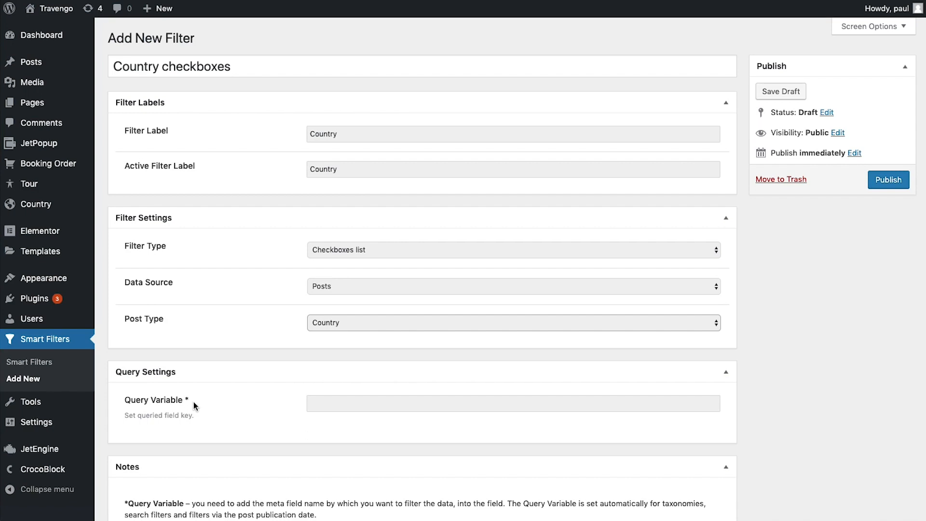
click(334, 399)
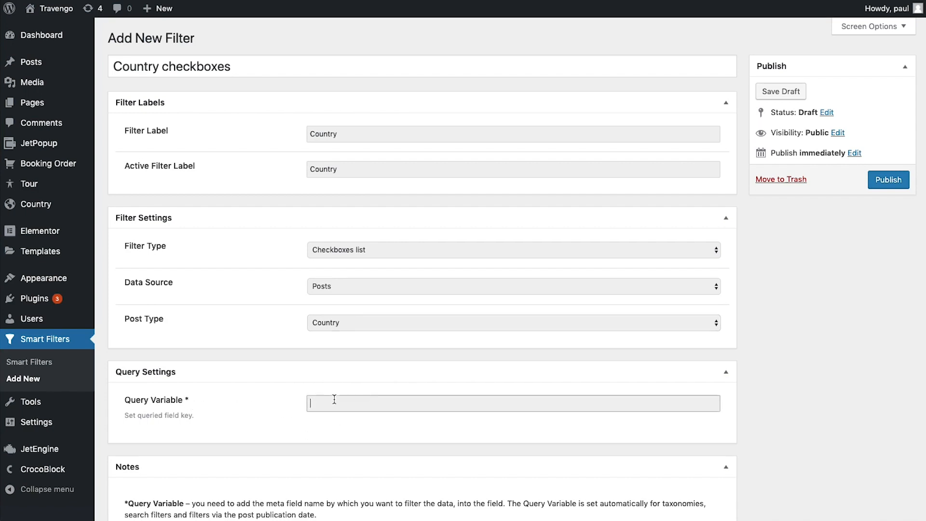
key(ctrl+v)
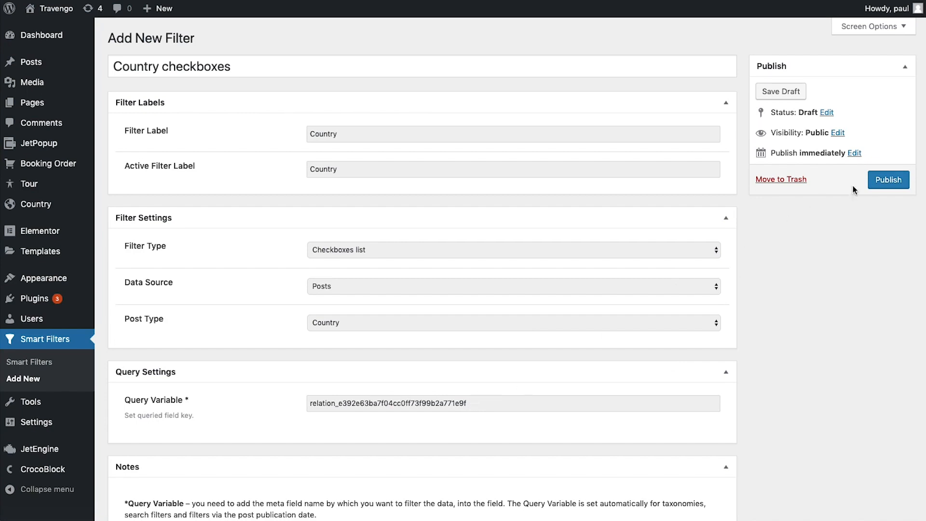
click(878, 181)
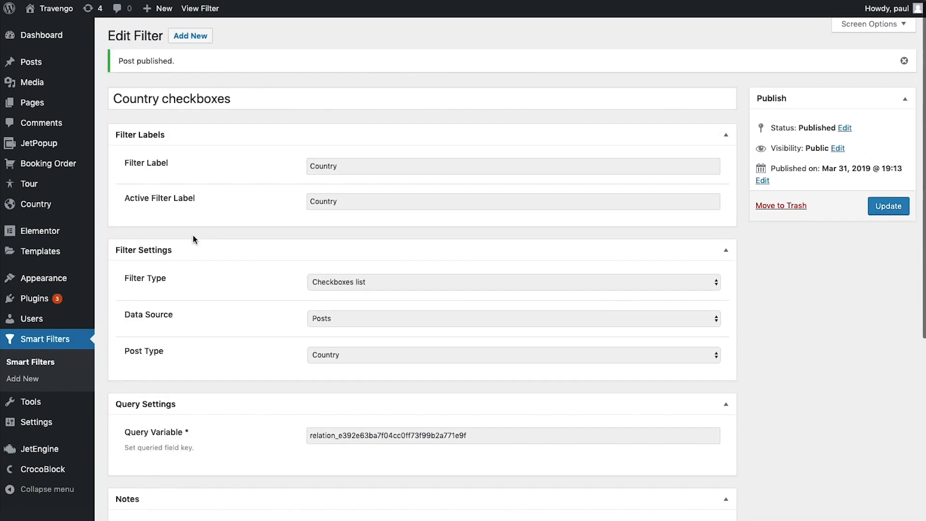
Create a new filter titled 'Tour Duration' with matching labels and the Check Range filter type
click(185, 37)
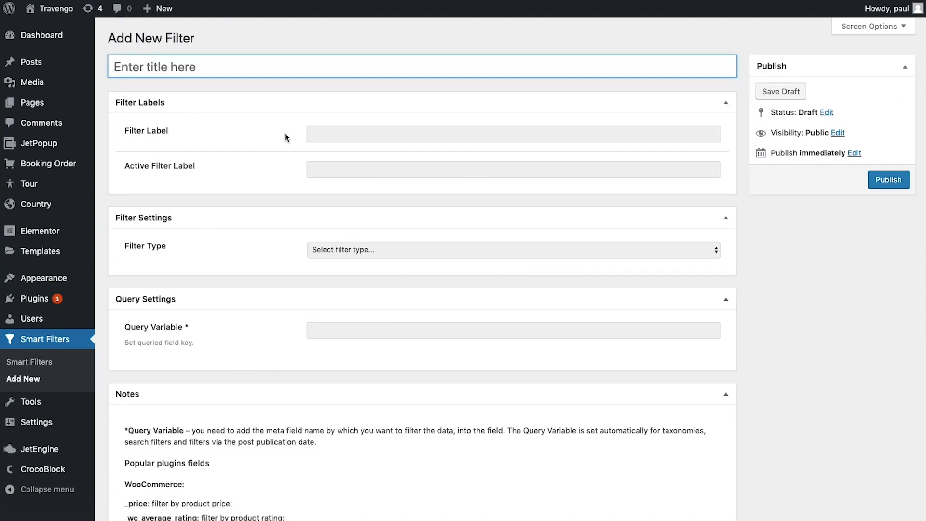
text(Tour Duration)
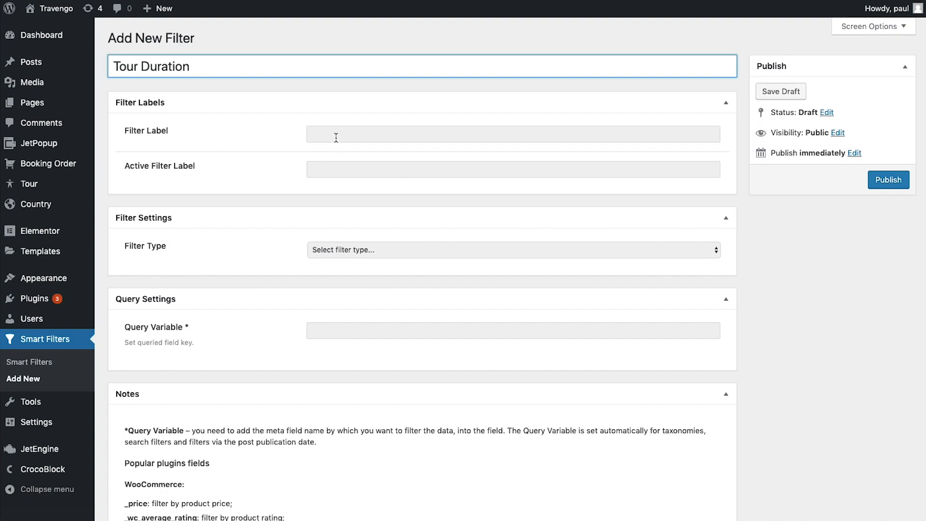
click(335, 135)
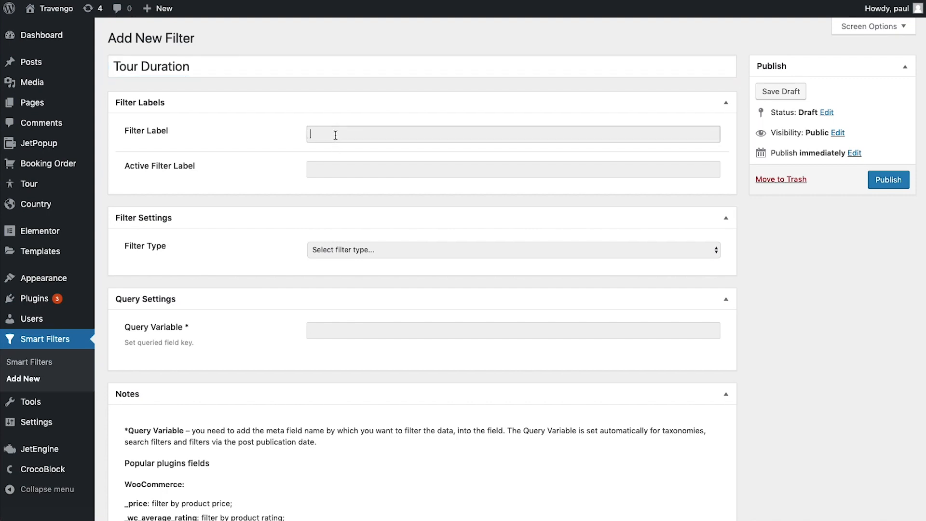
text(Tour Duration)
key(Tab)
text(Tour Duration)
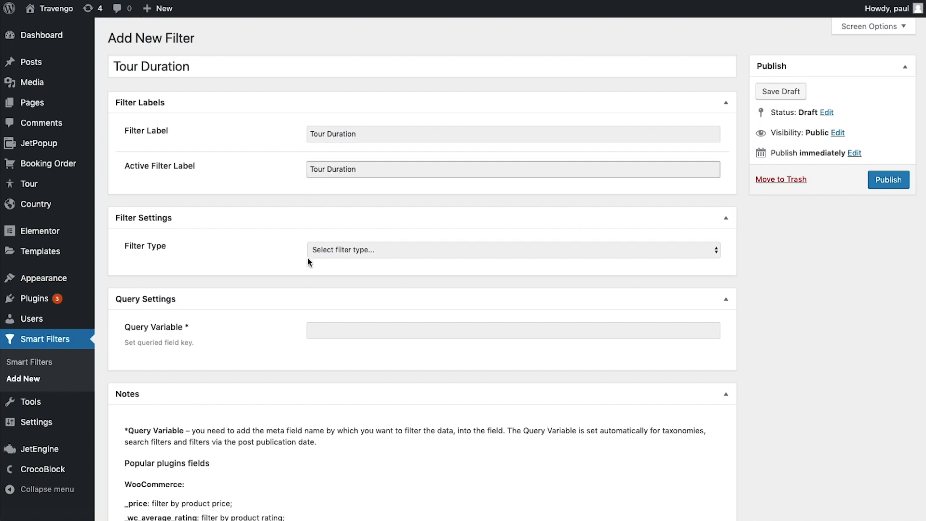
click(329, 250)
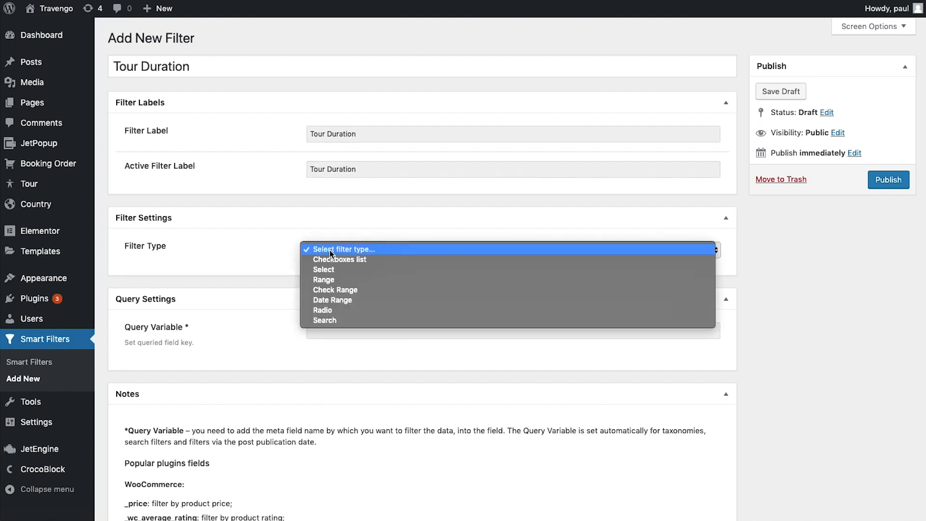
click(375, 289)
Add the range options 2–3, 3–4, 4–5, 5–6 and 6–7
scroll(375, 291, down, 4)
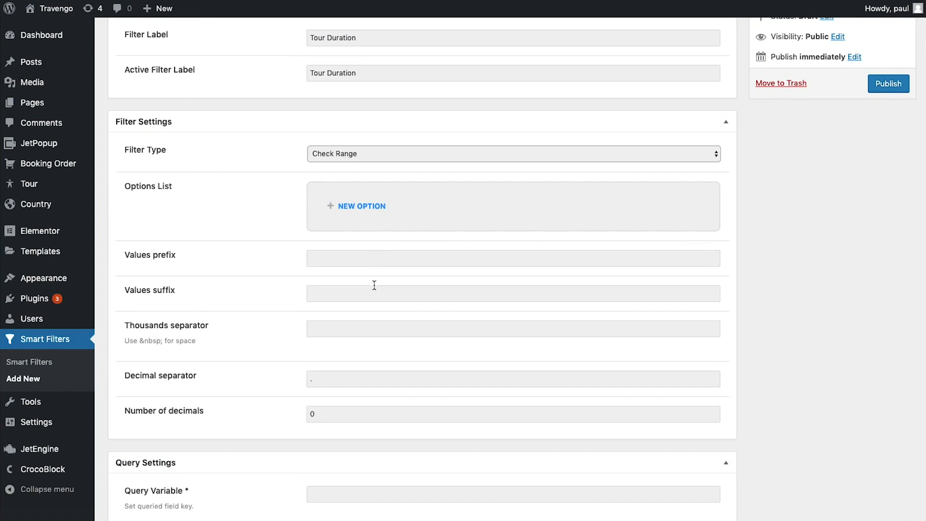
click(364, 262)
text(2)
click(357, 287)
text(3)
click(359, 338)
scroll(254, 287, down, 2)
click(375, 295)
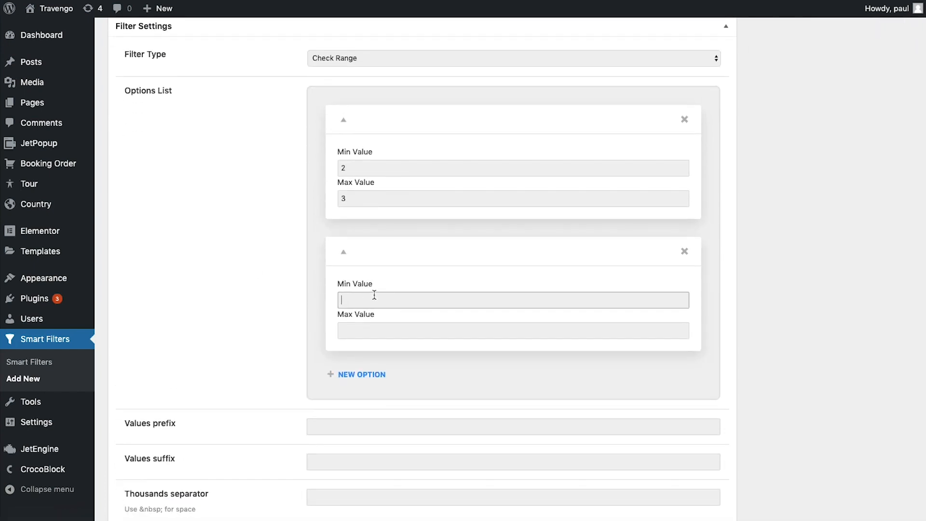
click(366, 329)
text(4)
click(362, 374)
click(368, 431)
text(4)
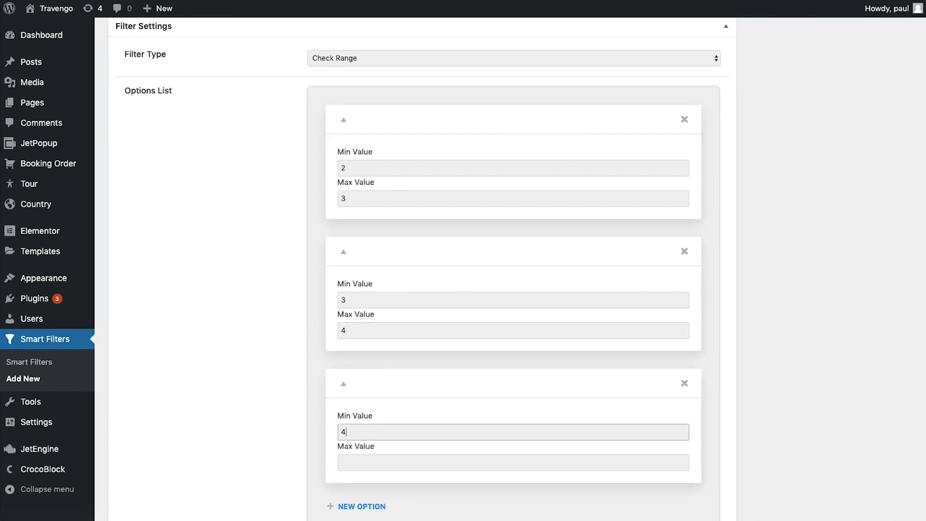
click(368, 461)
text(5)
click(363, 506)
text(6)
key(Tab)
text(7)
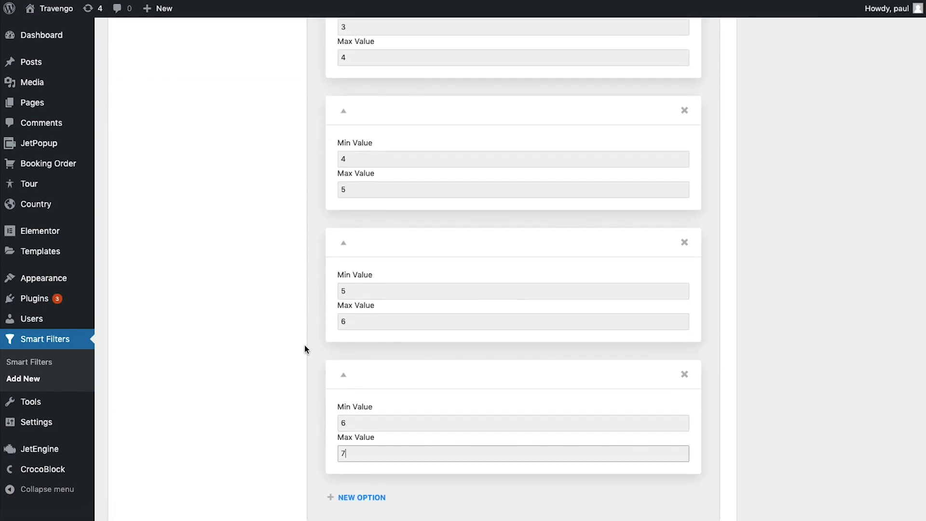
Set the thousands separator to &nbsp;, copied from the field hint
scroll(305, 345, up, 6)
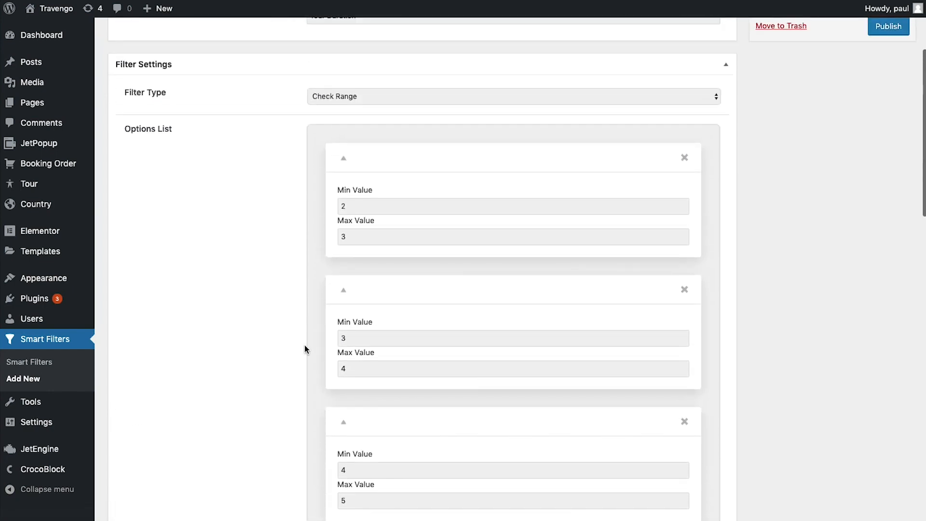
scroll(386, 366, down, 3)
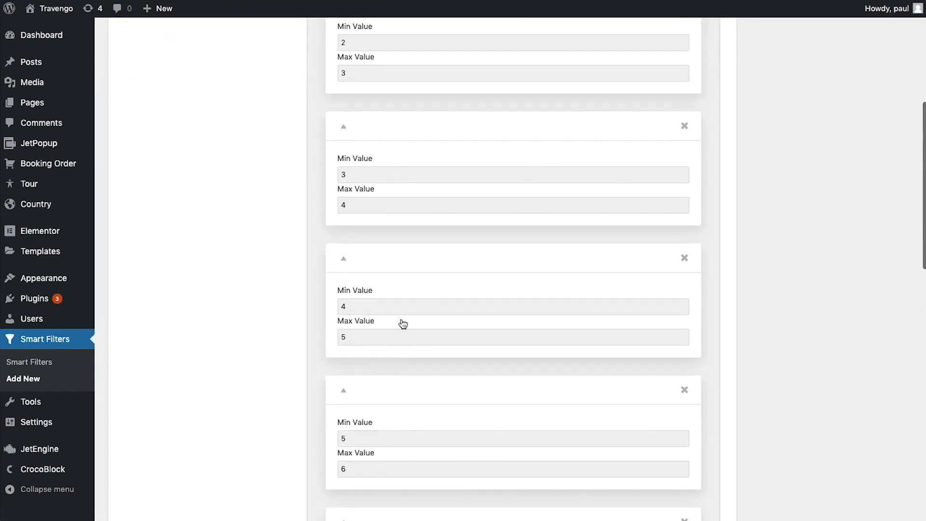
scroll(415, 391, down, 3)
scroll(419, 392, down, 1)
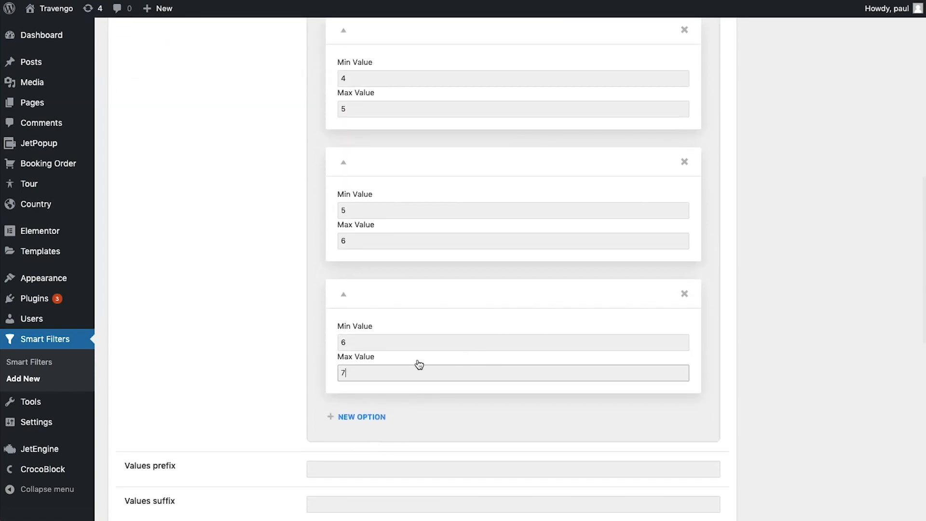
scroll(236, 361, down, 5)
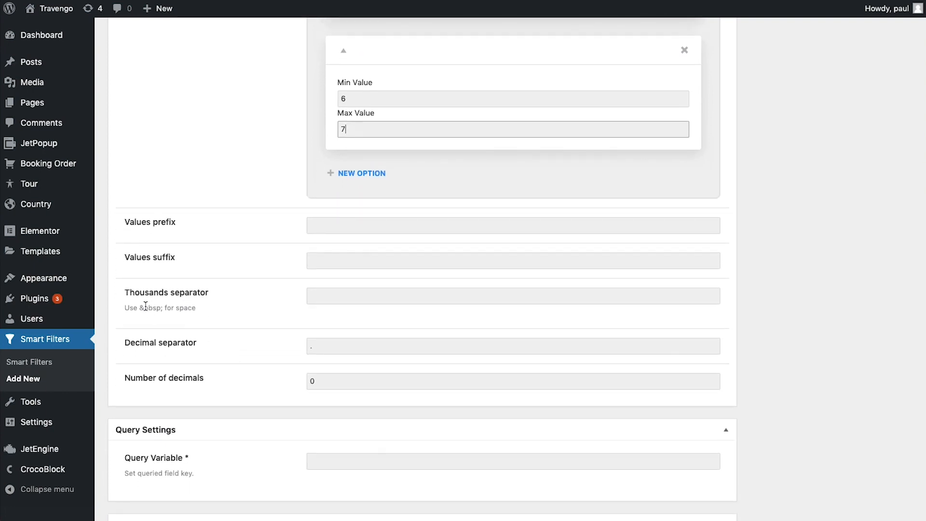
drag(139, 307, 161, 307)
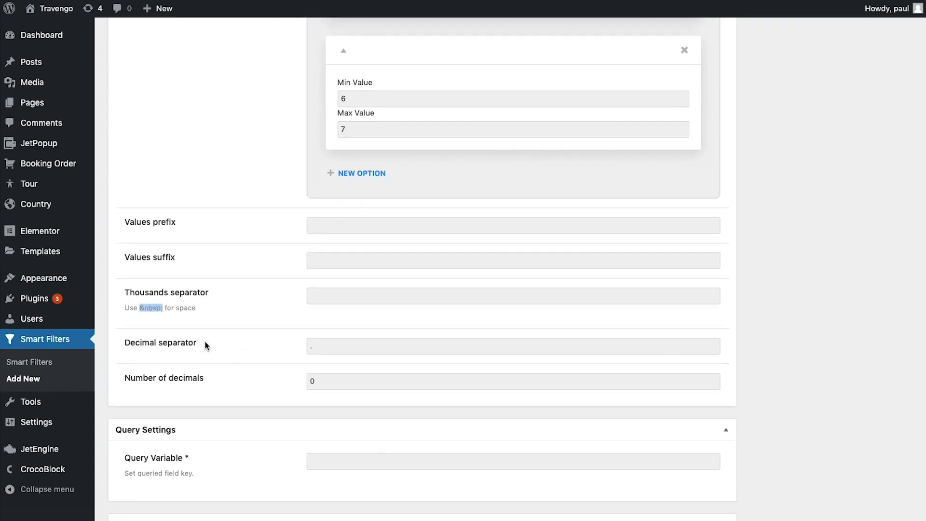
click(407, 300)
text(&nbsp;)
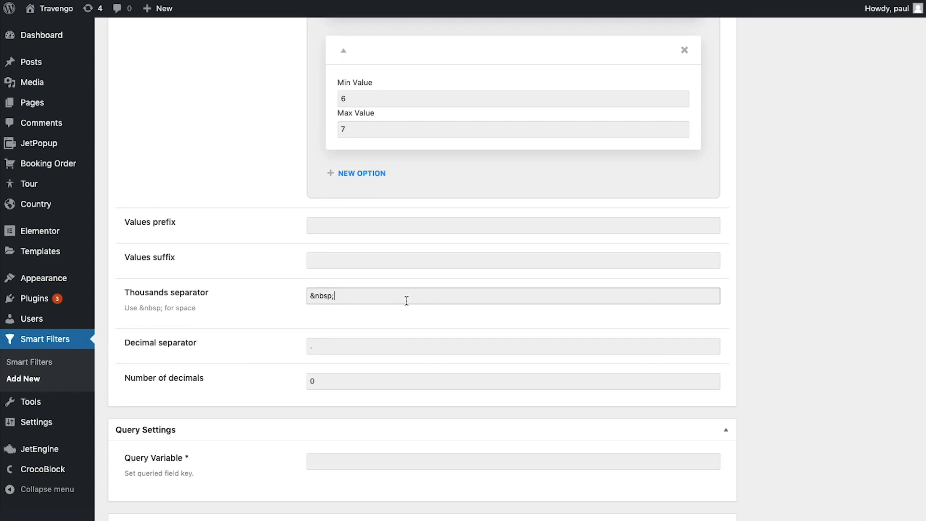
Set the query variable to _days and publish the Tour Duration filter
scroll(400, 304, down, 3)
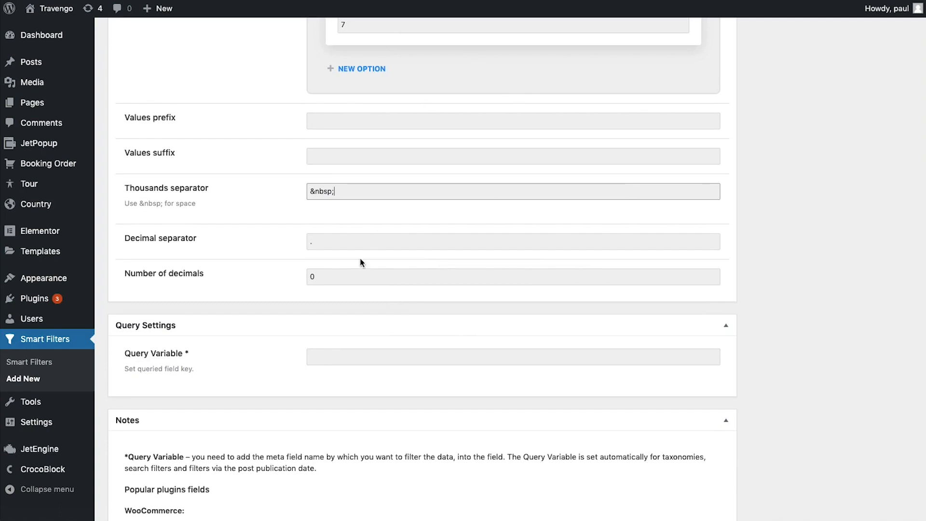
click(345, 355)
text(_days)
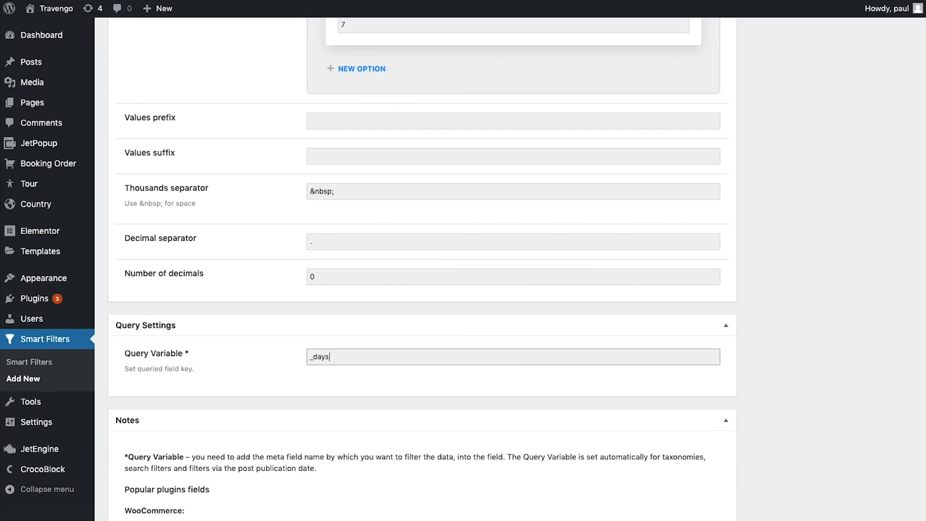
scroll(366, 202, up, 9)
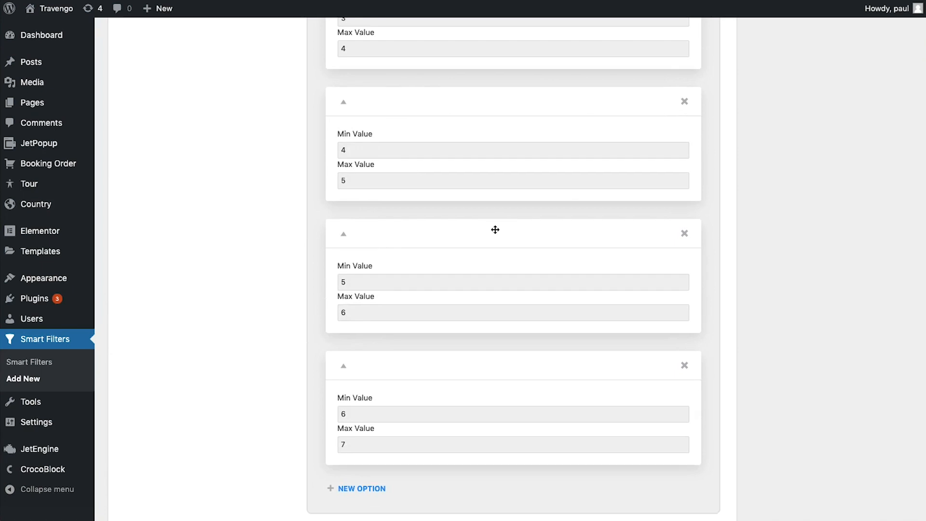
scroll(495, 230, down, 10)
drag(371, 301, 304, 296)
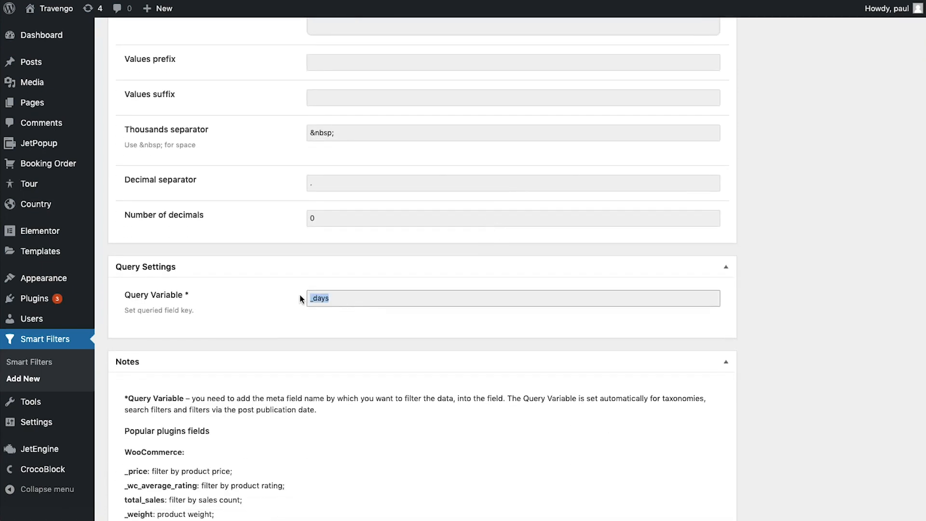
click(368, 299)
scroll(354, 312, up, 20)
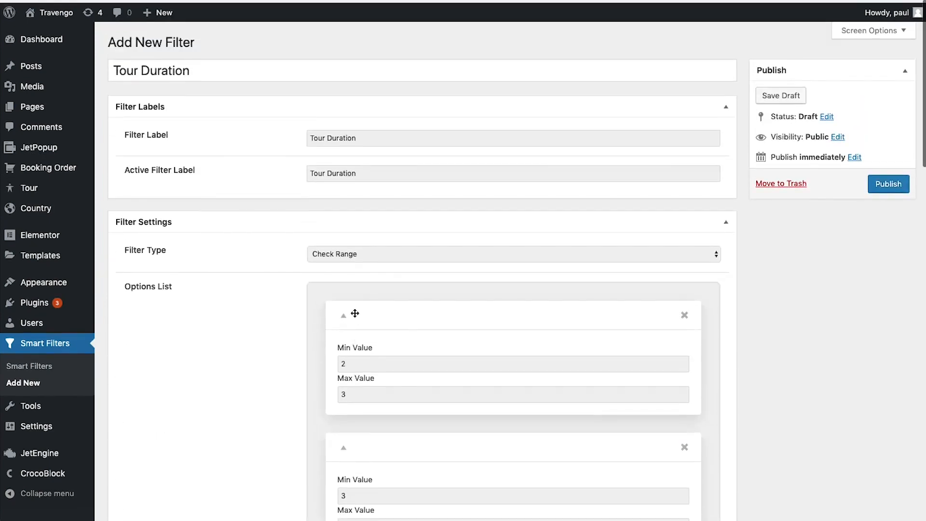
click(885, 178)
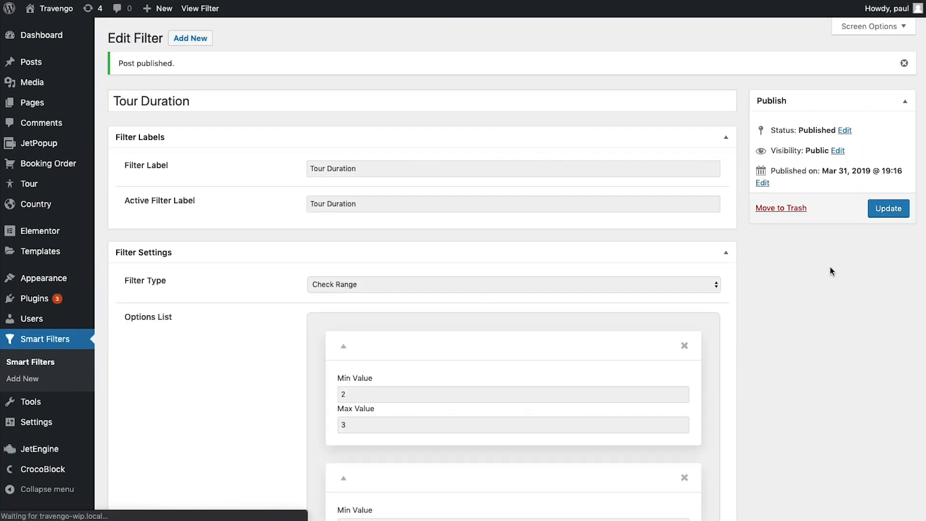
Create a new filter titled 'People' with People labels and the Check Range type
click(183, 39)
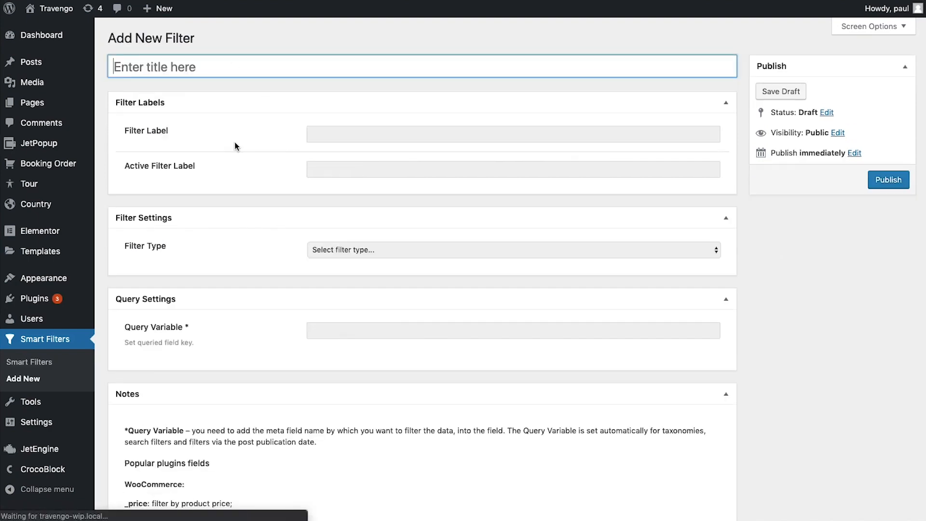
click(190, 67)
text(People)
key(Tab)
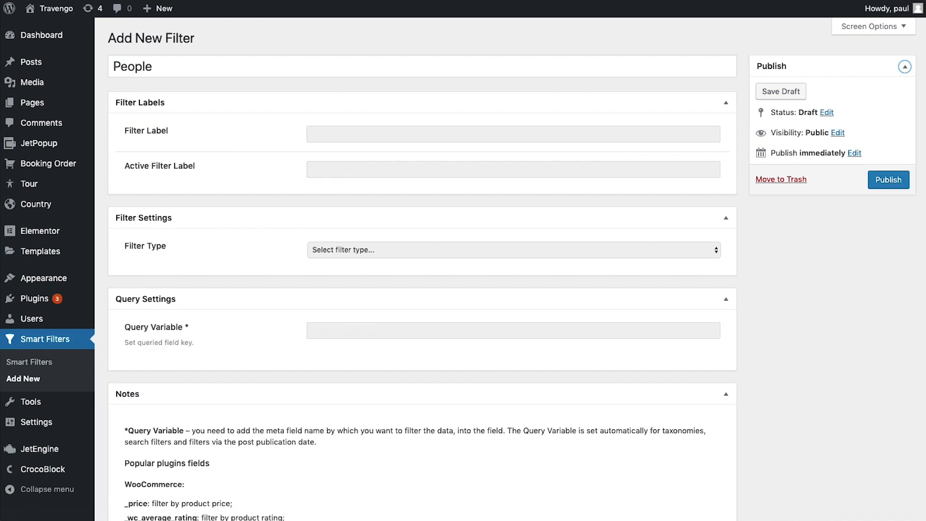
click(349, 135)
text(People)
key(Tab)
text(Peopl)
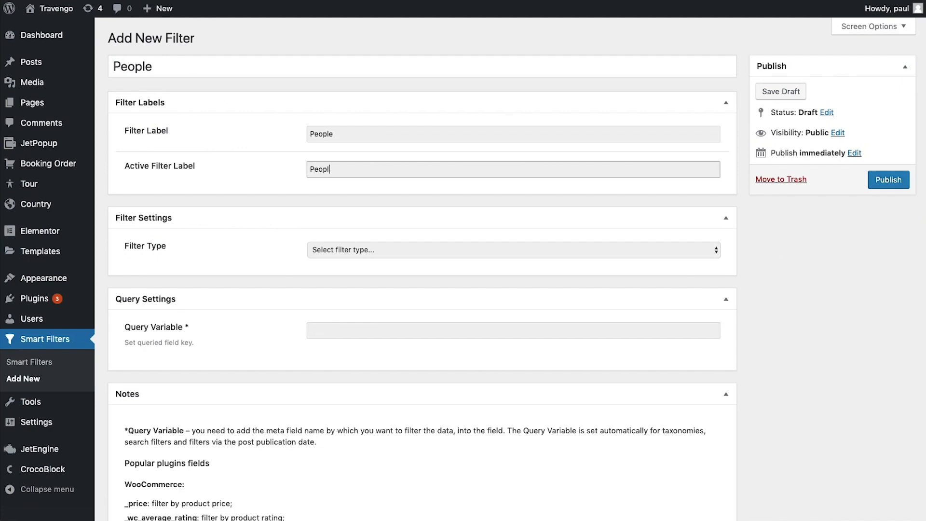
scroll(346, 157, down, 3)
click(344, 168)
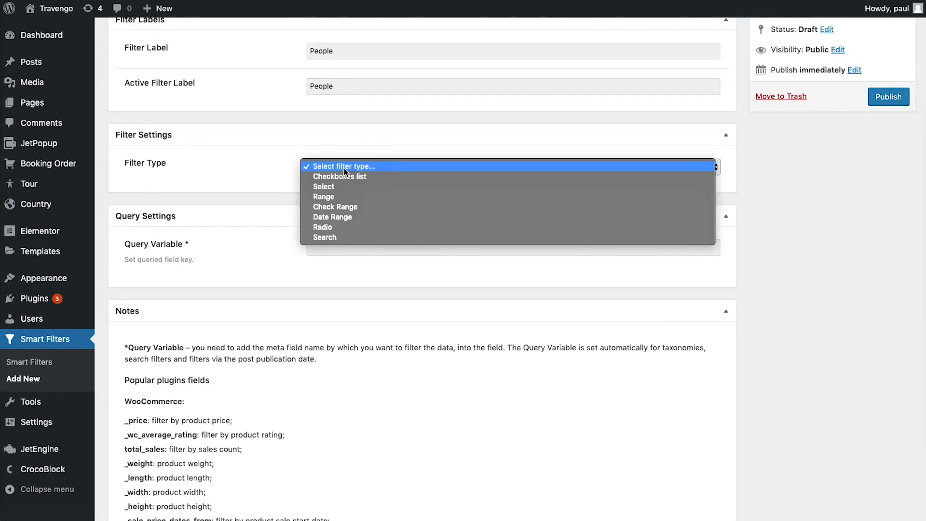
click(344, 206)
Add the range options 2–3, 3–4, 4–5 and 5–6
scroll(338, 255, down, 2)
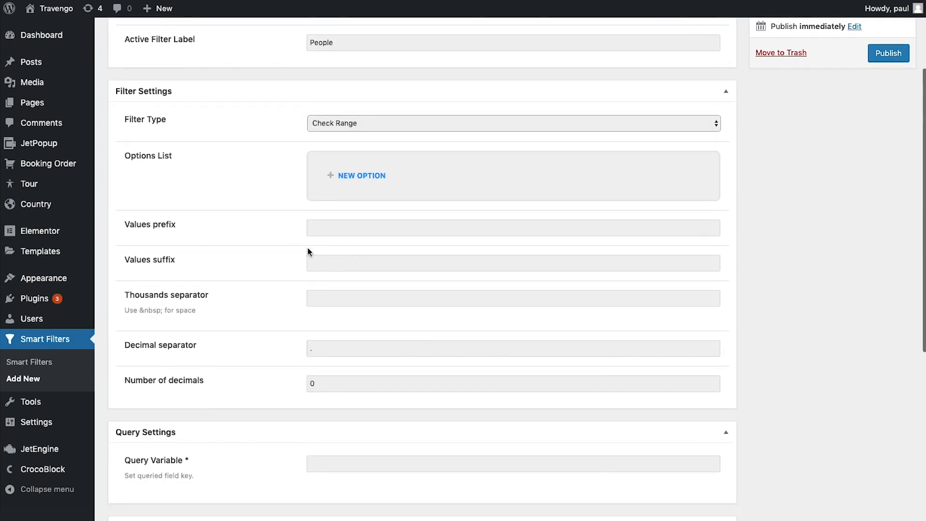
click(378, 177)
scroll(375, 235, down, 2)
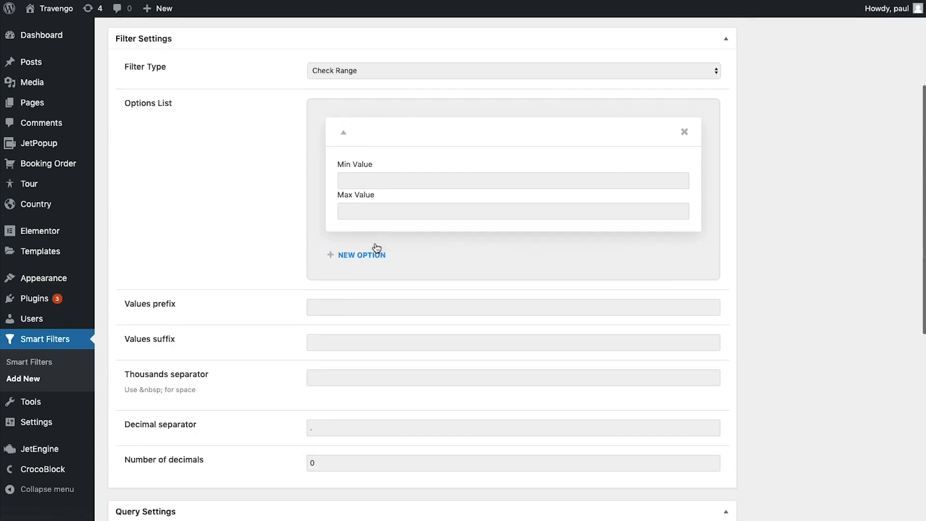
click(369, 185)
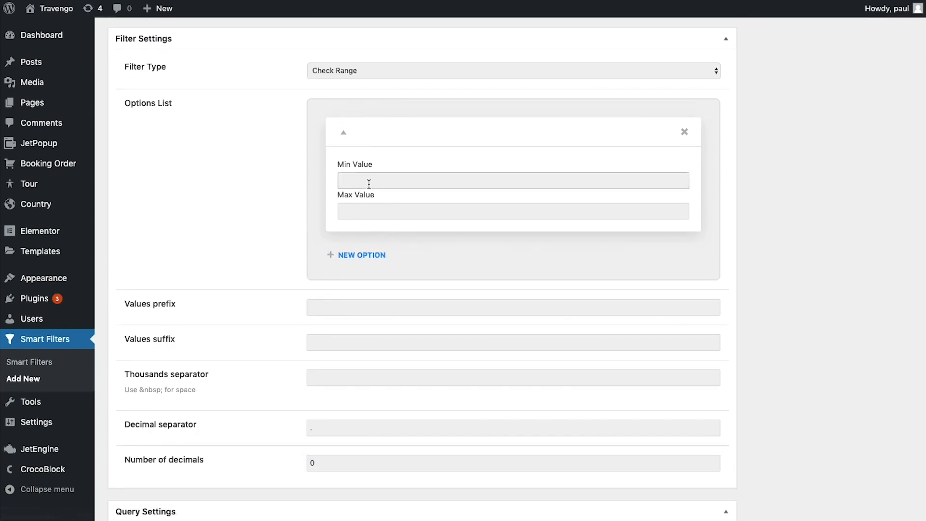
text(2)
click(373, 211)
text(3)
click(364, 255)
click(367, 313)
text(3)
click(366, 343)
click(367, 431)
text(5)
click(367, 462)
text(6)
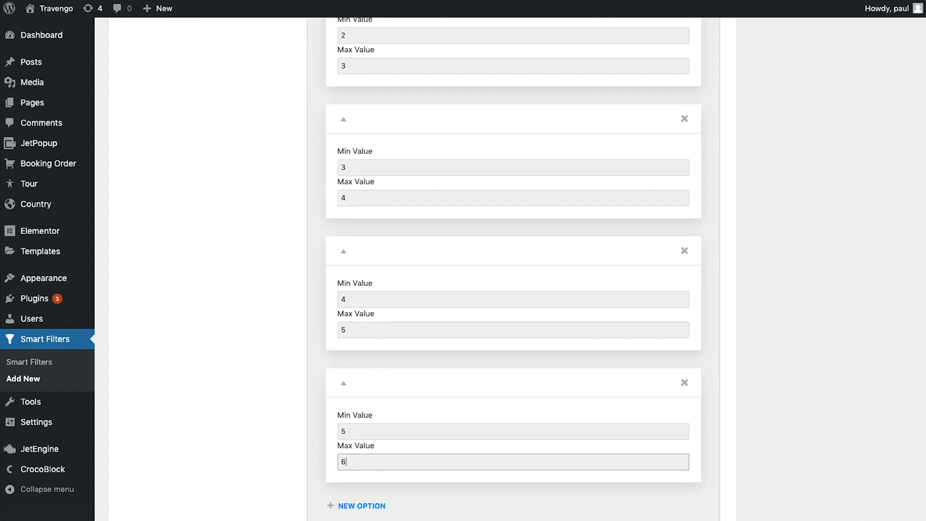
Set the thousands separator to &nbsp;, copied from the field hint
scroll(213, 394, down, 5)
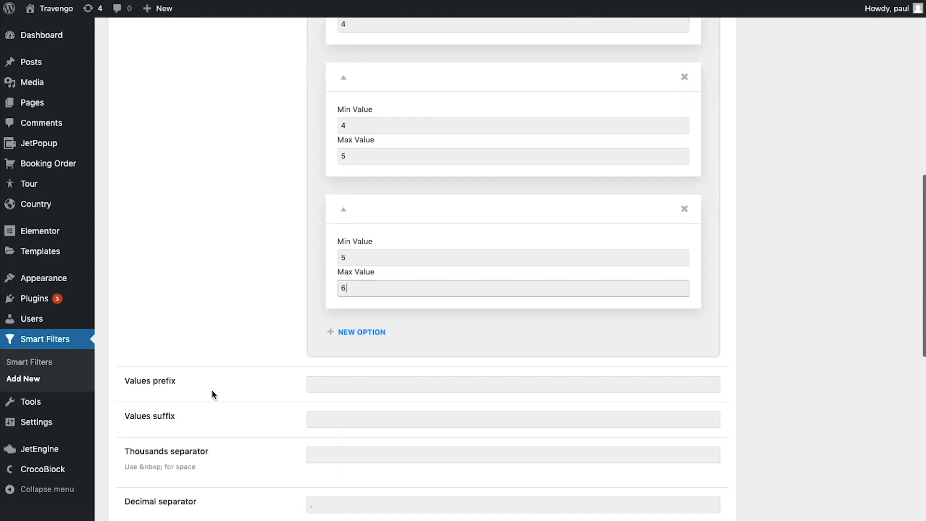
scroll(291, 391, down, 6)
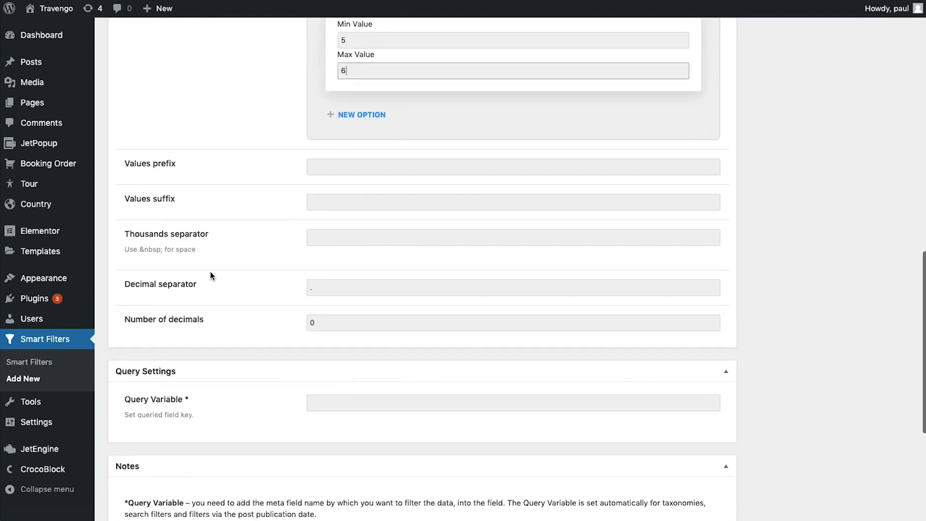
drag(139, 250, 162, 249)
key(ctrl+c)
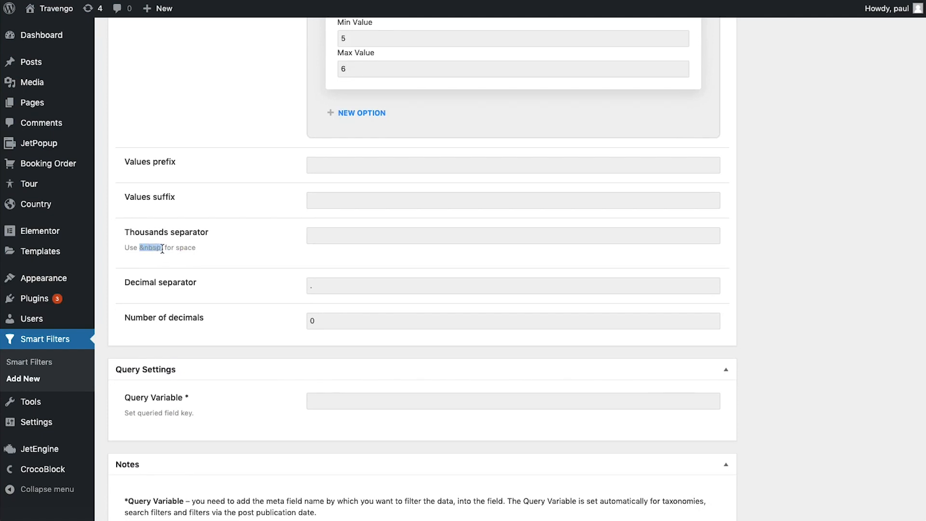
click(310, 235)
key(ctrl+v)
Set the query variable to _people, correcting a typo, and publish the People filter
scroll(254, 280, down, 3)
click(315, 290)
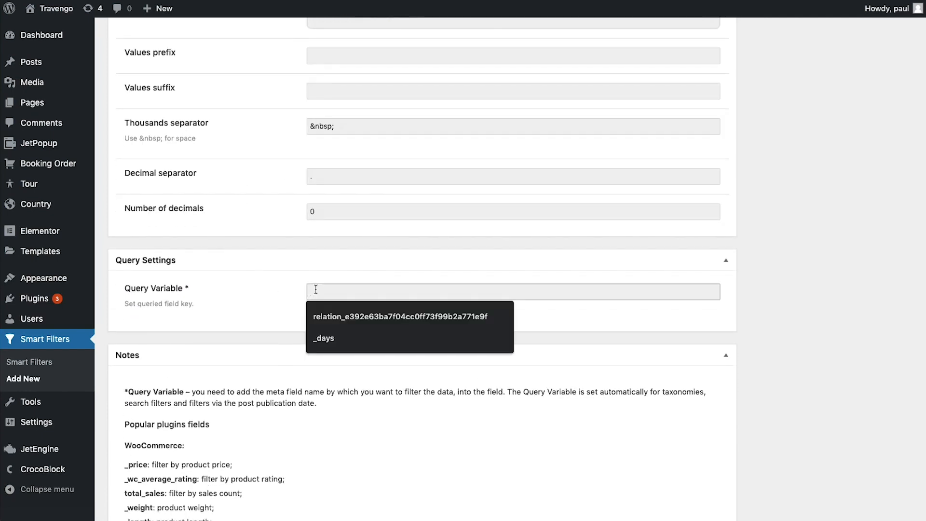
text(_poeple)
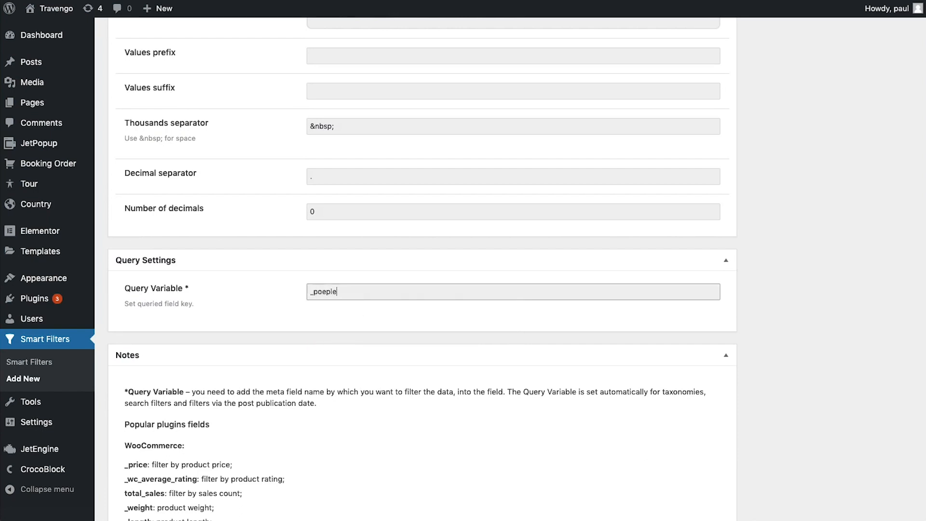
key(super+a)
key(BackSpace)
text(_people)
click(284, 260)
scroll(283, 261, up, 10)
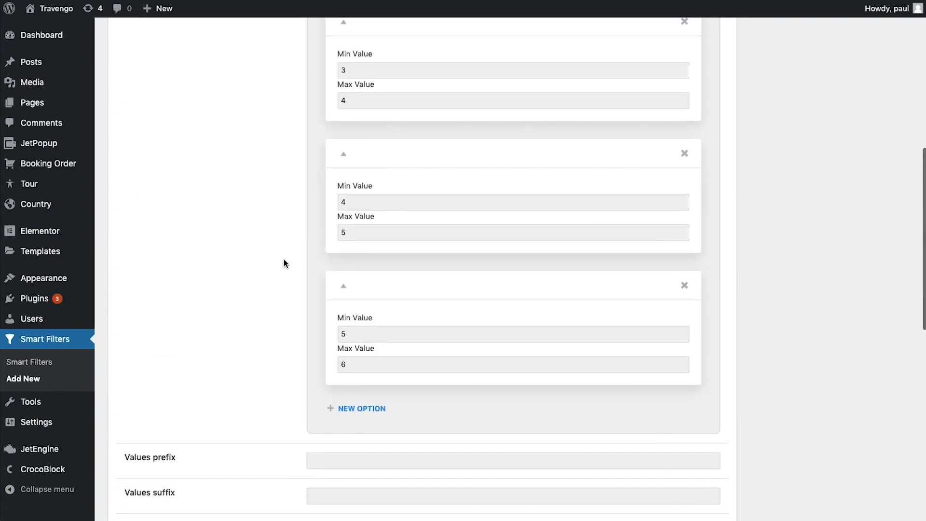
scroll(284, 259, up, 2)
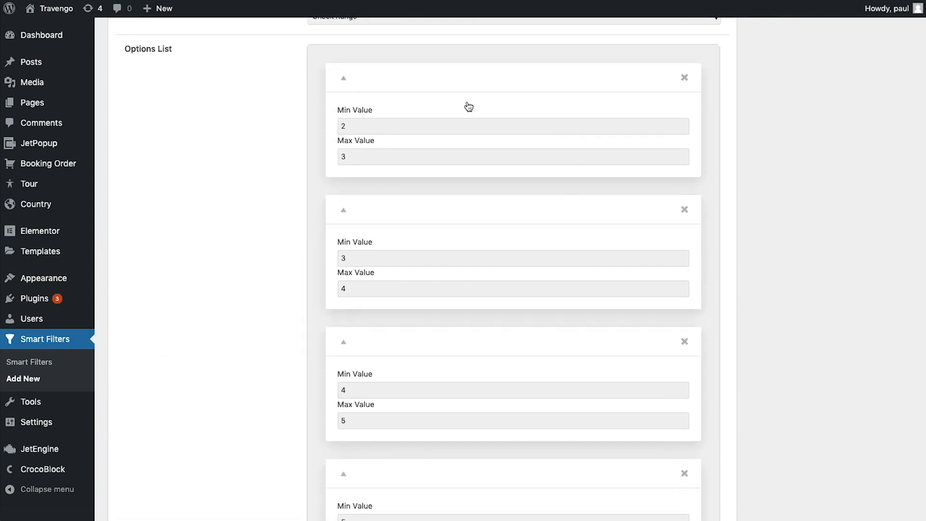
scroll(457, 225, down, 12)
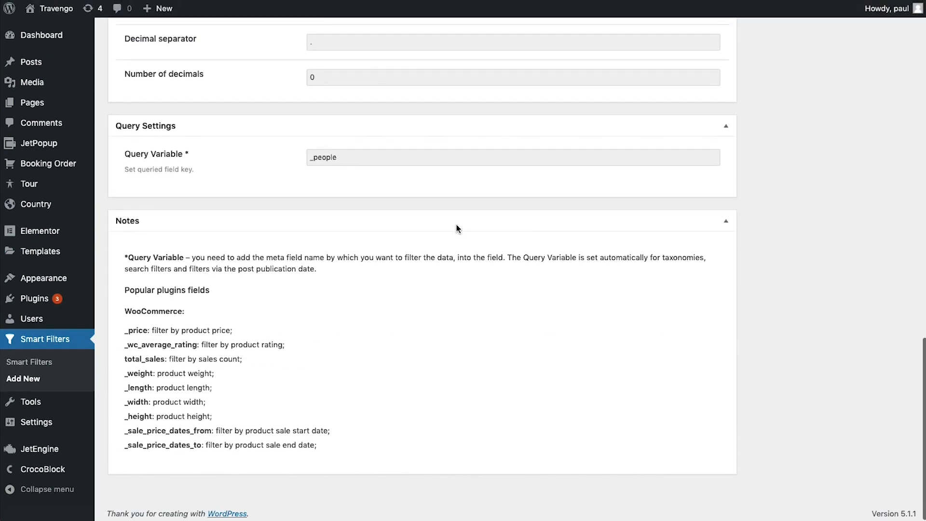
scroll(410, 205, up, 1)
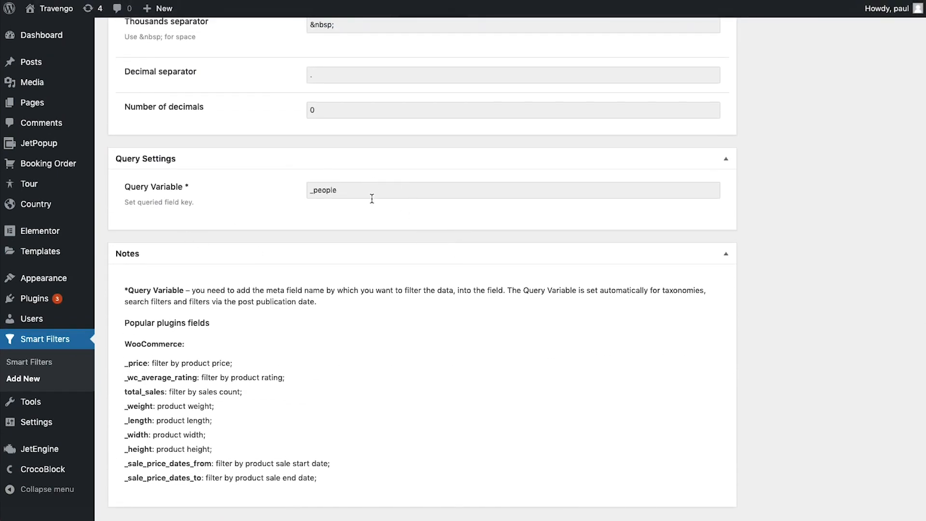
scroll(371, 198, up, 15)
click(888, 179)
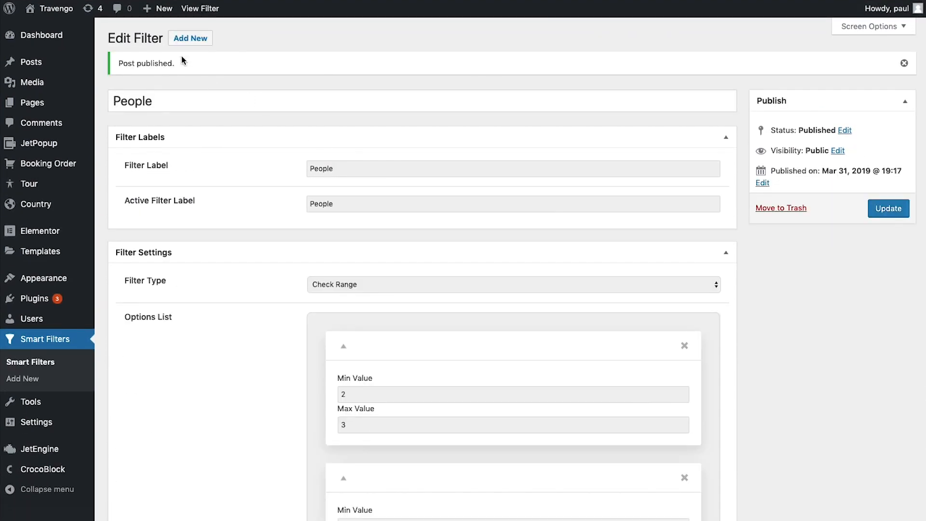
click(189, 38)
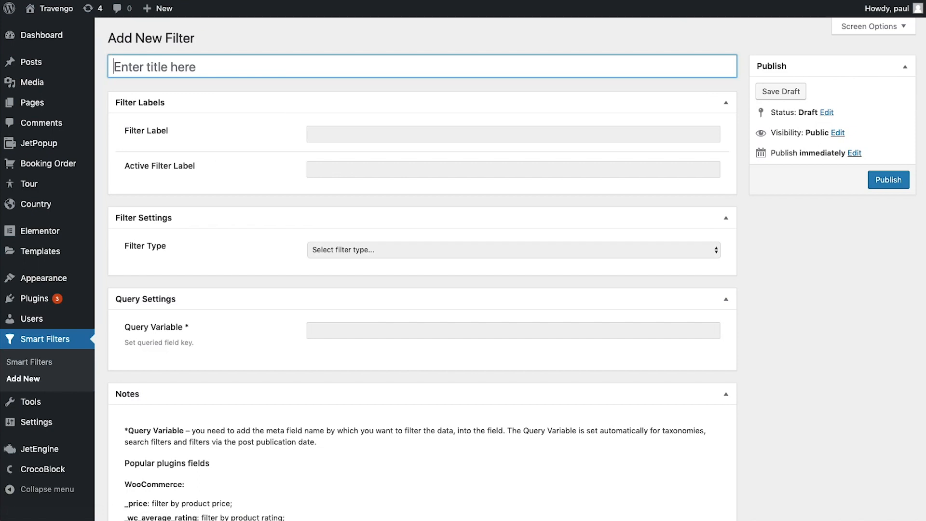
Title the new filter 'Price' with Price labels and the Range filter type
text(Price)
key(Tab)
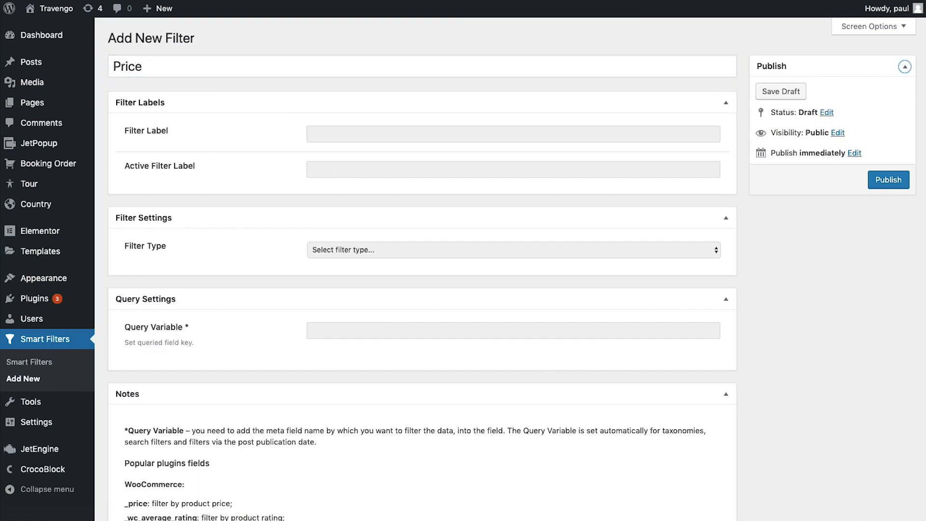
click(336, 140)
text(Price)
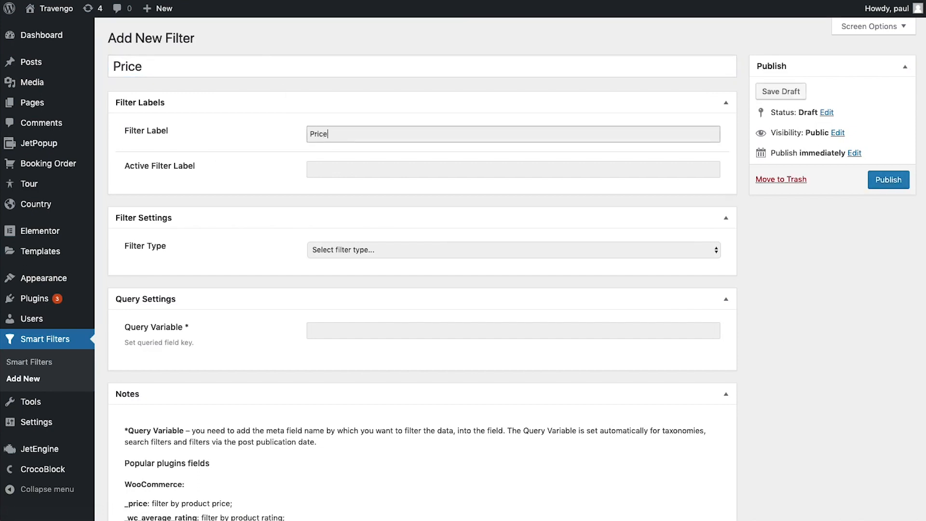
click(341, 172)
text(P)
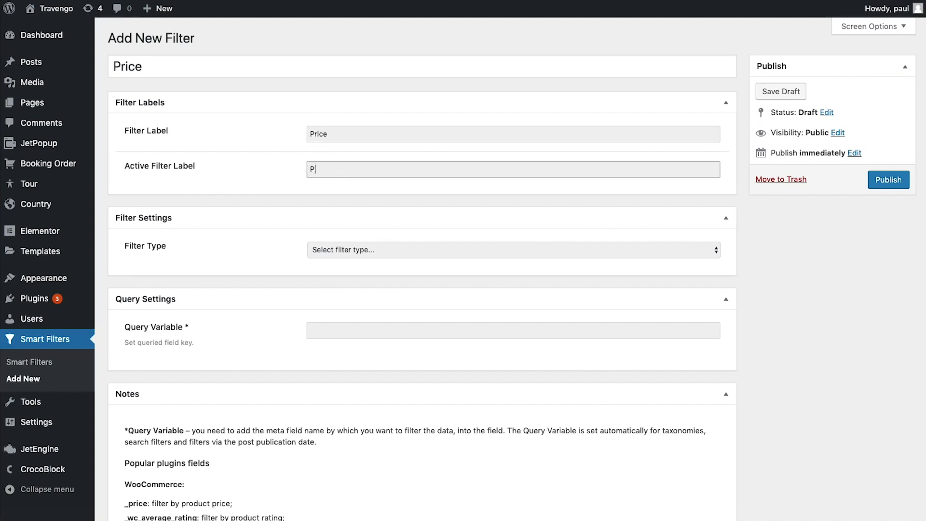
text(rice)
click(334, 248)
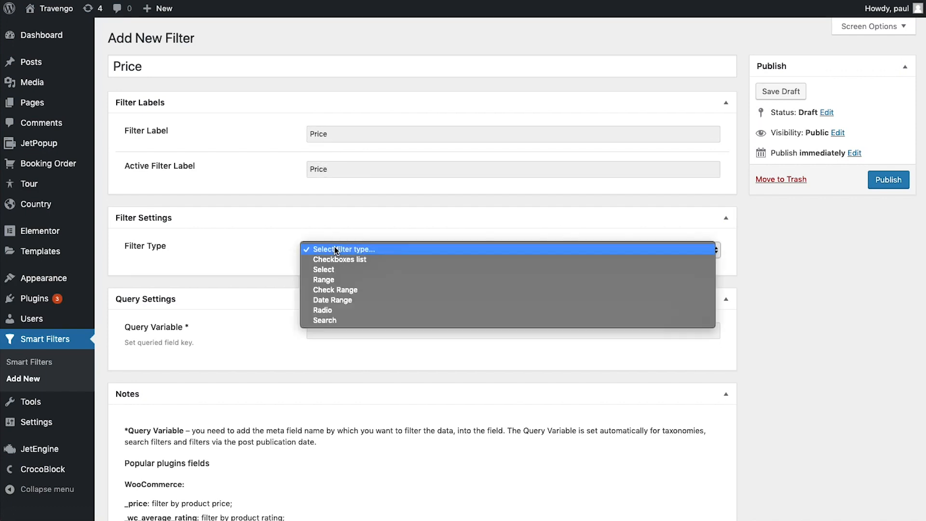
click(330, 280)
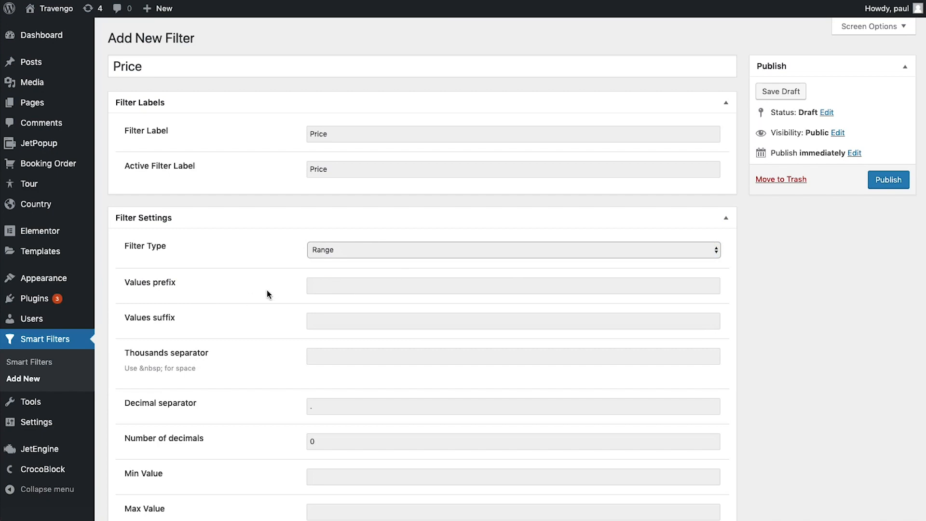
Give the Price values a $ prefix and an &nbsp; thousands separator
scroll(267, 291, down, 1)
click(322, 263)
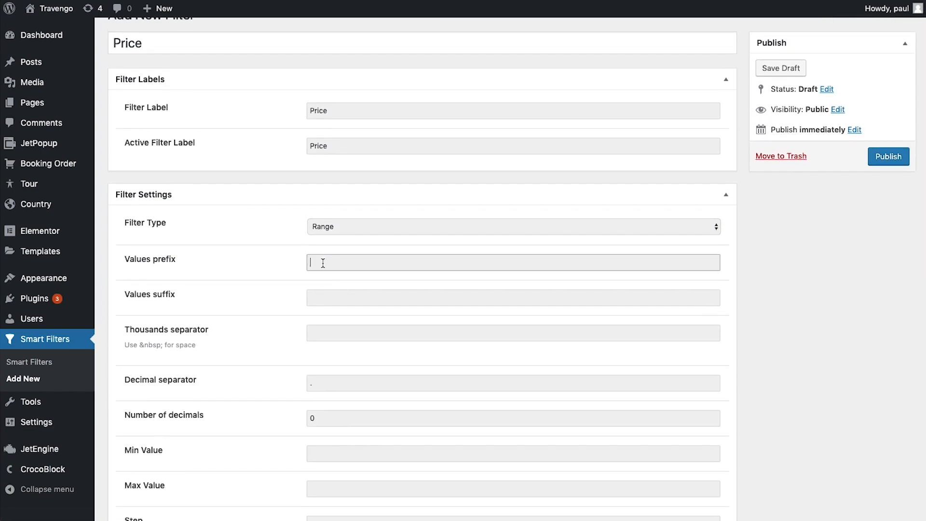
text($)
scroll(254, 288, down, 4)
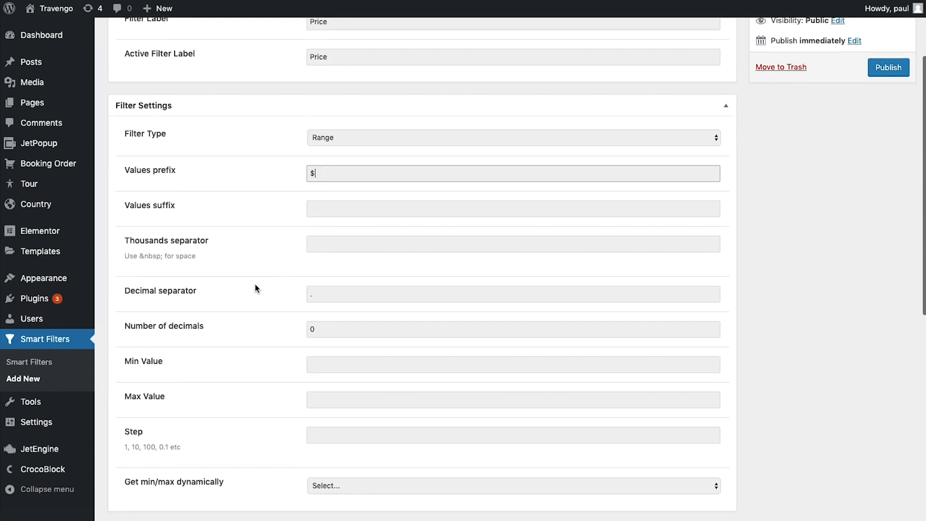
scroll(255, 288, down, 1)
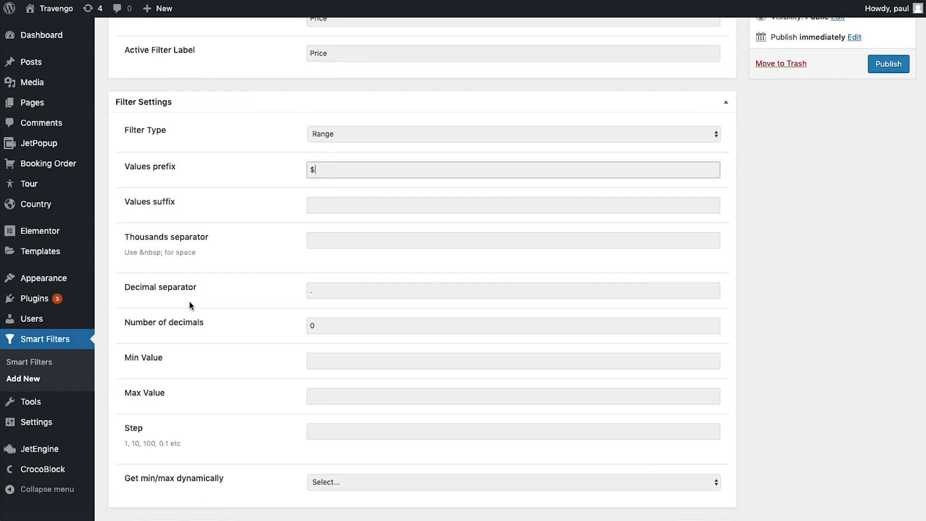
click(139, 251)
drag(139, 251, 163, 251)
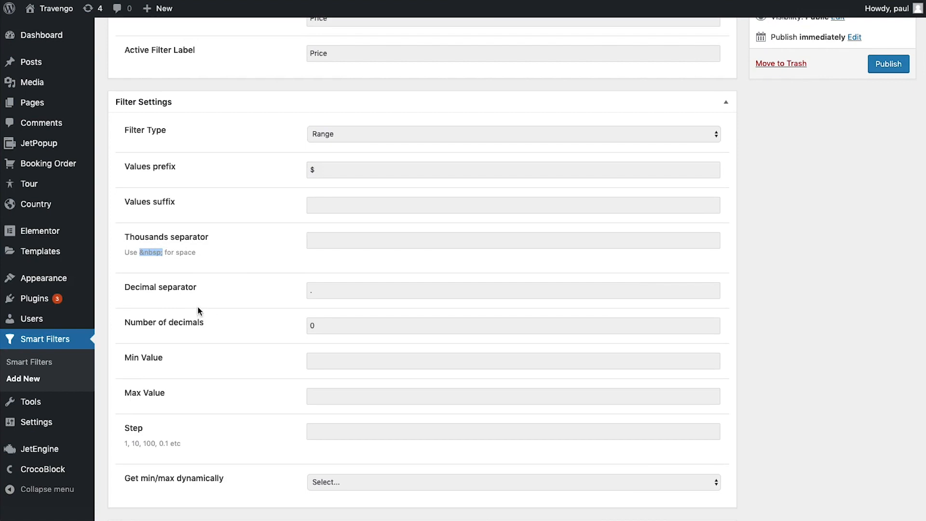
click(434, 243)
click(334, 265)
Set the price range 100 to 1000 with step 10 and query variable _price
scroll(265, 265, down, 5)
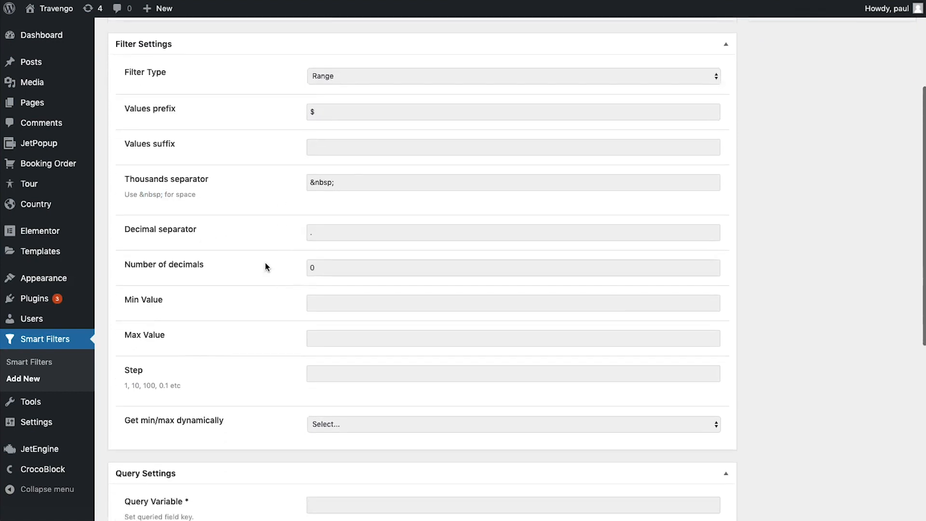
click(321, 235)
text(100)
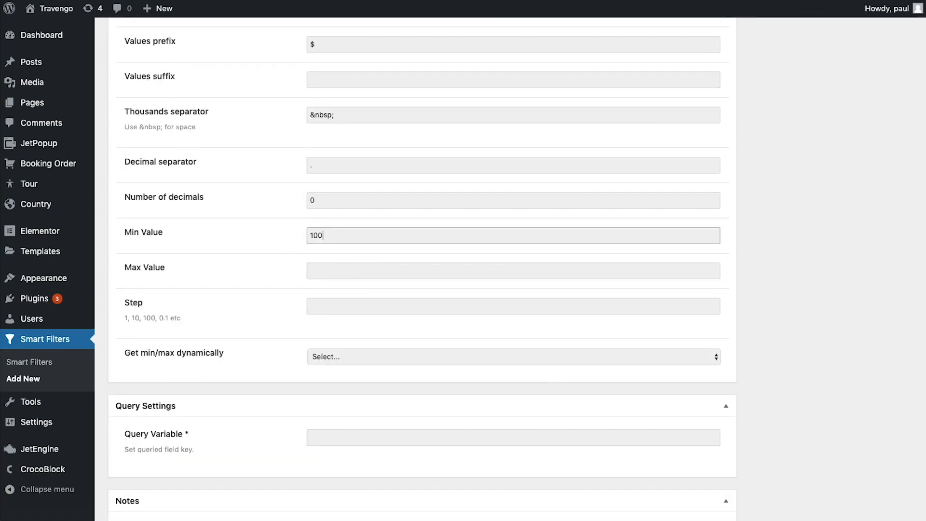
click(323, 269)
text(1000)
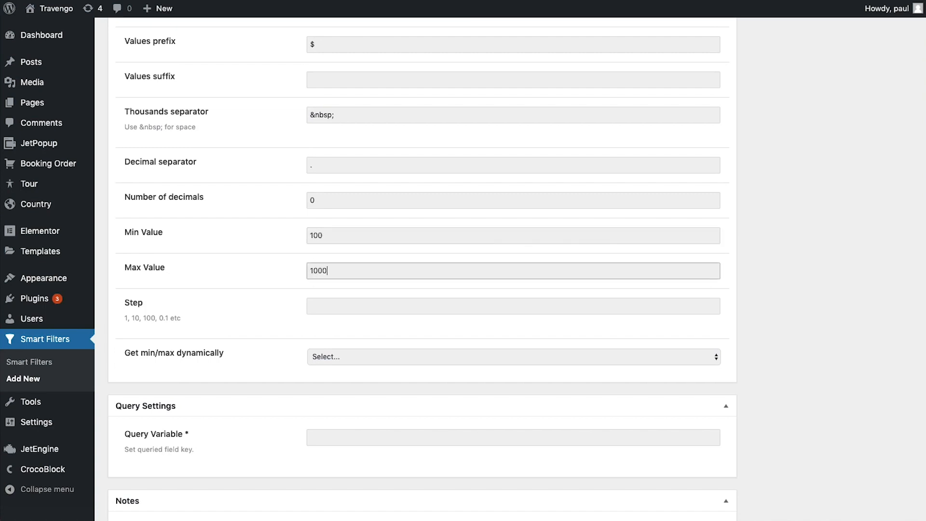
click(343, 302)
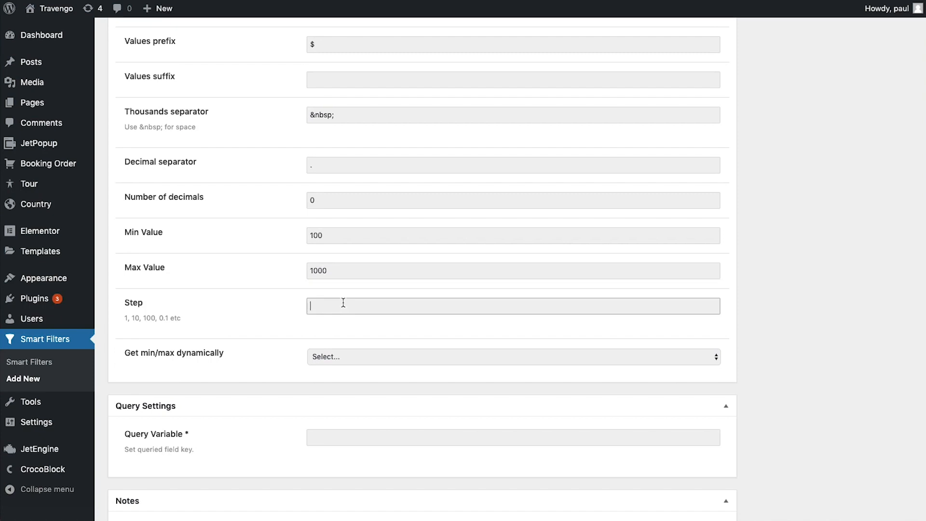
text(10)
click(361, 433)
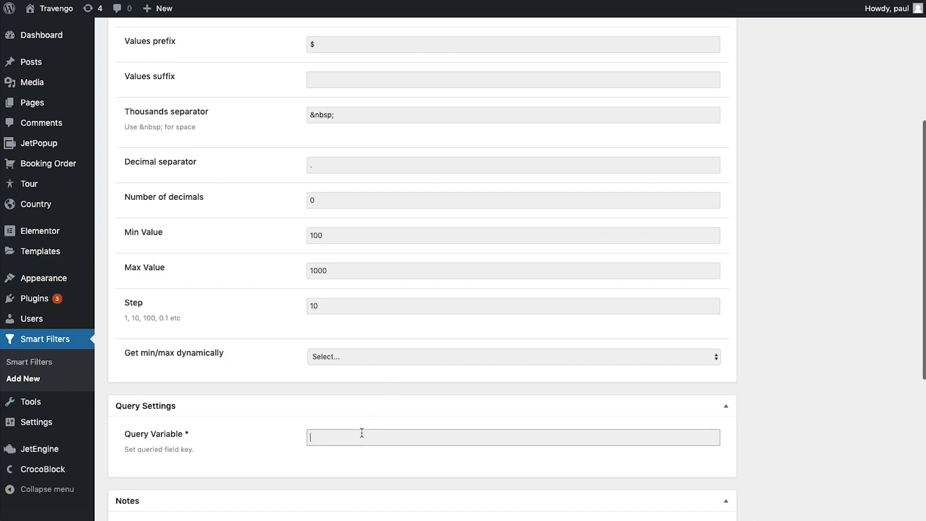
text(_price)
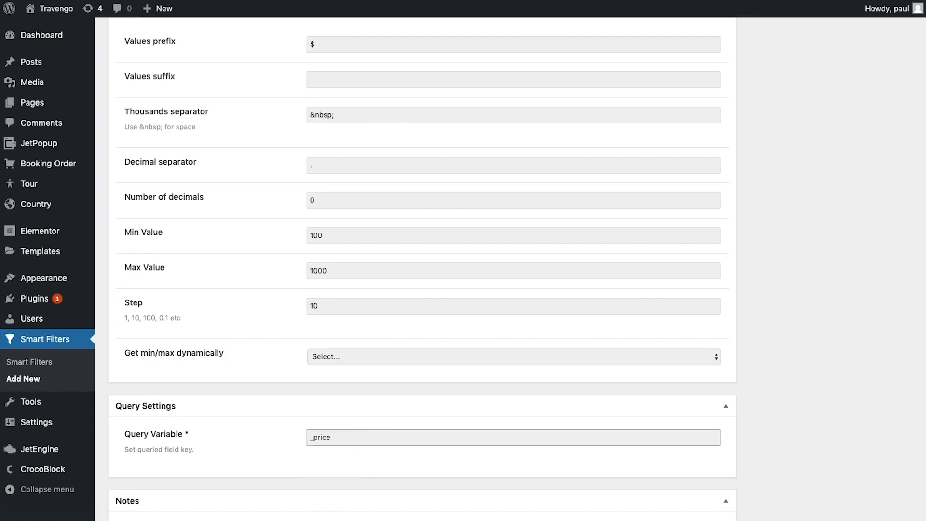
Publish the Price filter and return to the Smart Filters list
scroll(375, 407, up, 10)
click(890, 179)
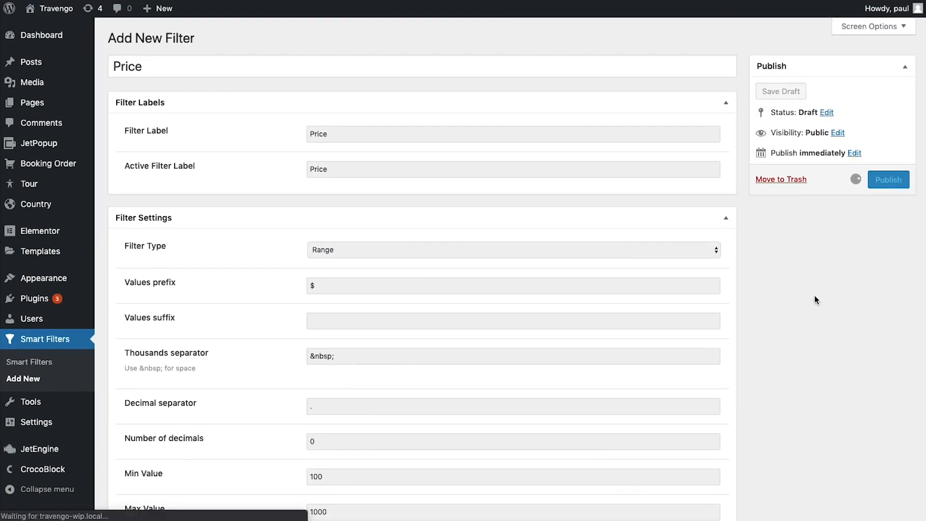
click(31, 362)
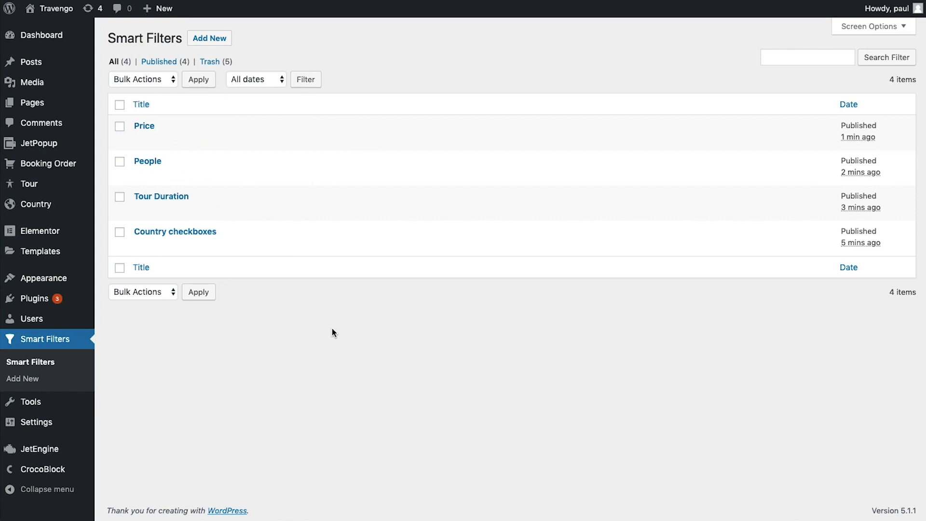
Open the Home page from All Pages in Elementor and scroll to Popular Destinations
mouse_move(33, 103)
click(124, 105)
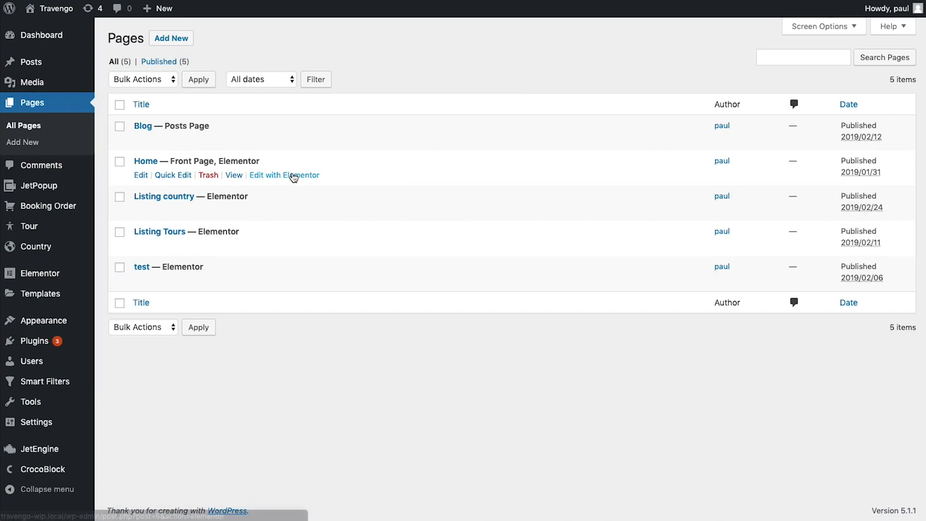
click(293, 175)
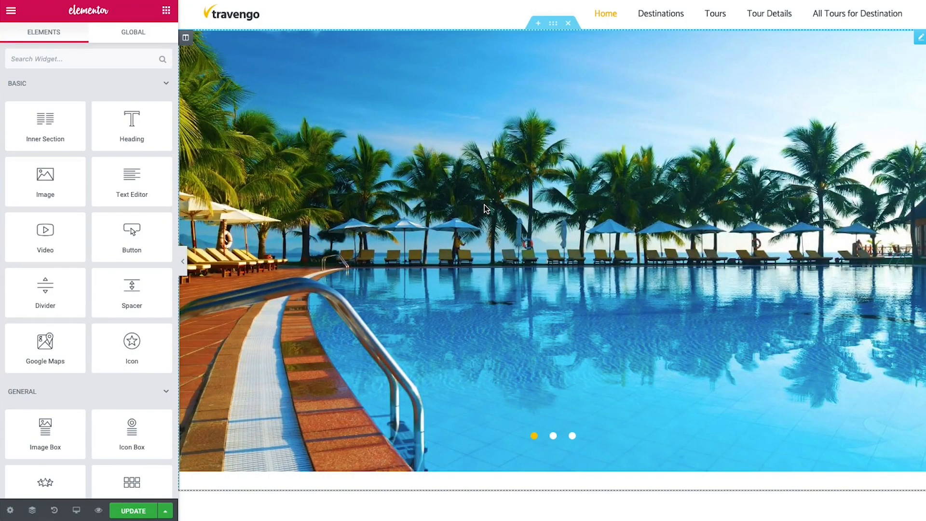
scroll(484, 208, down, 15)
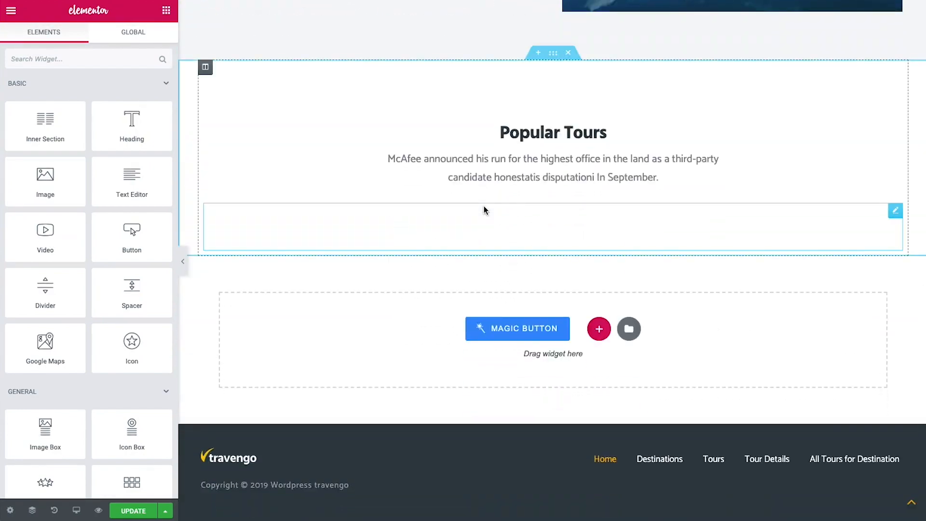
scroll(485, 210, up, 4)
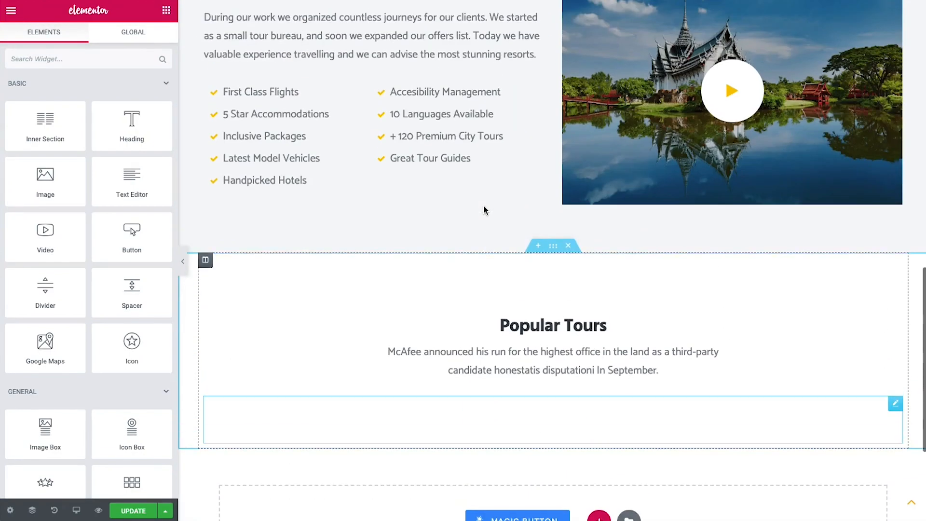
scroll(484, 209, down, 2)
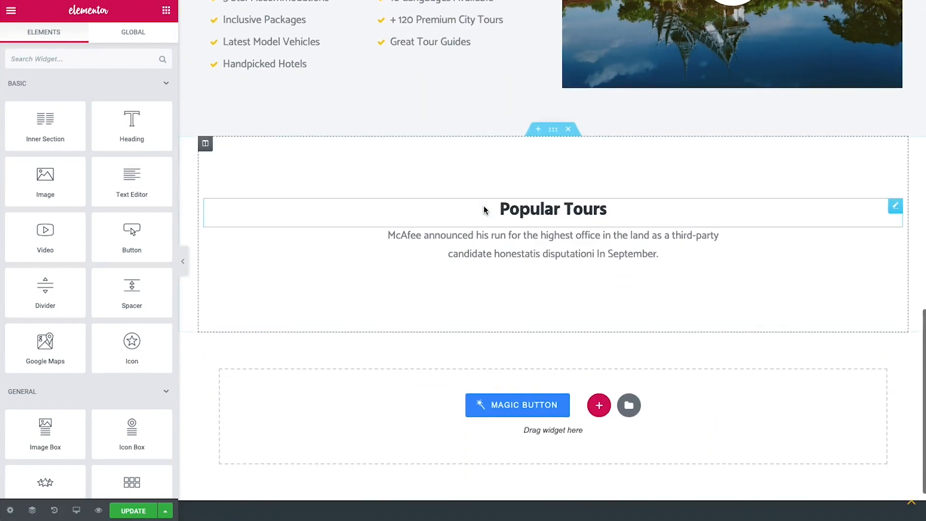
scroll(484, 209, up, 5)
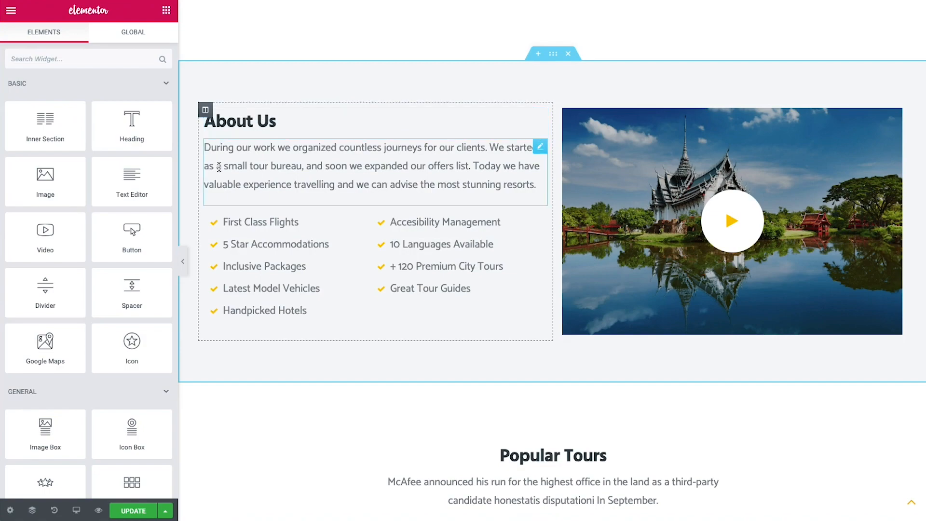
scroll(427, 331, up, 10)
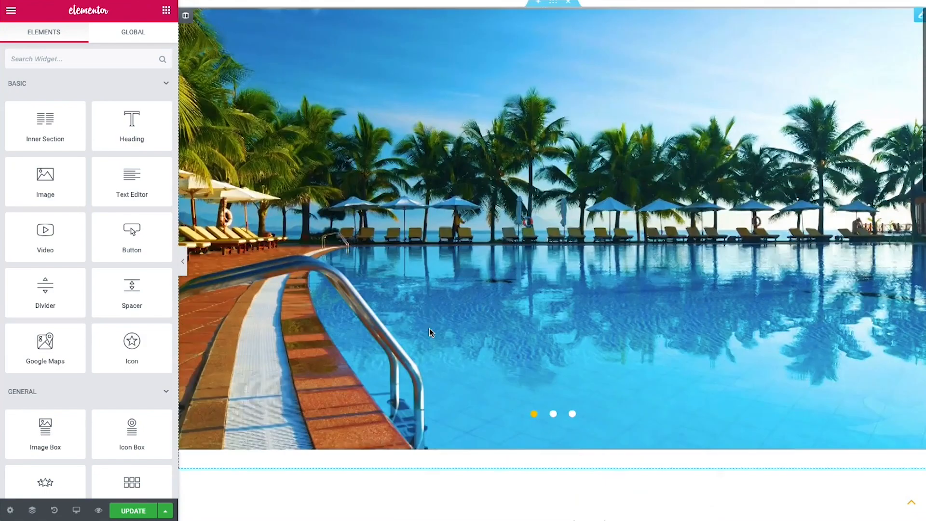
scroll(429, 331, down, 3)
scroll(429, 330, down, 4)
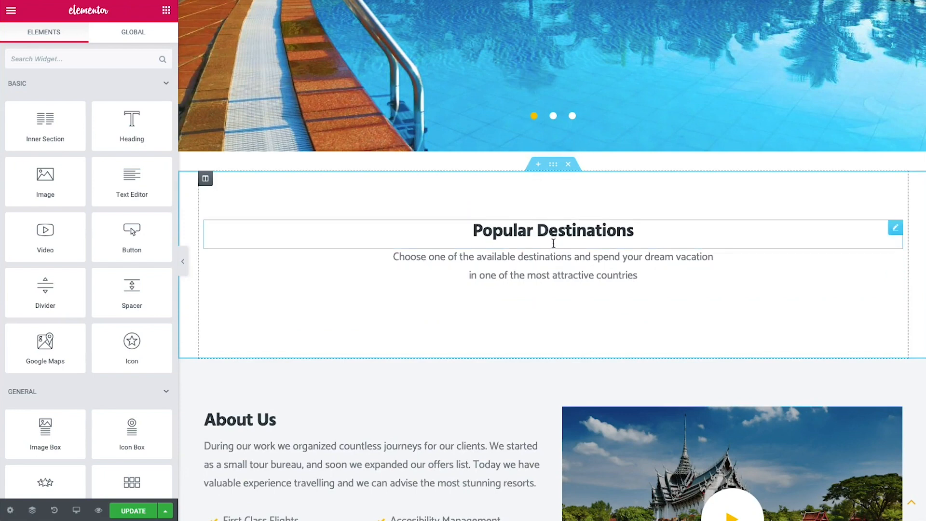
Search widgets for 'listing' and place a Listing Grid in Popular Destinations
click(61, 58)
text(listing)
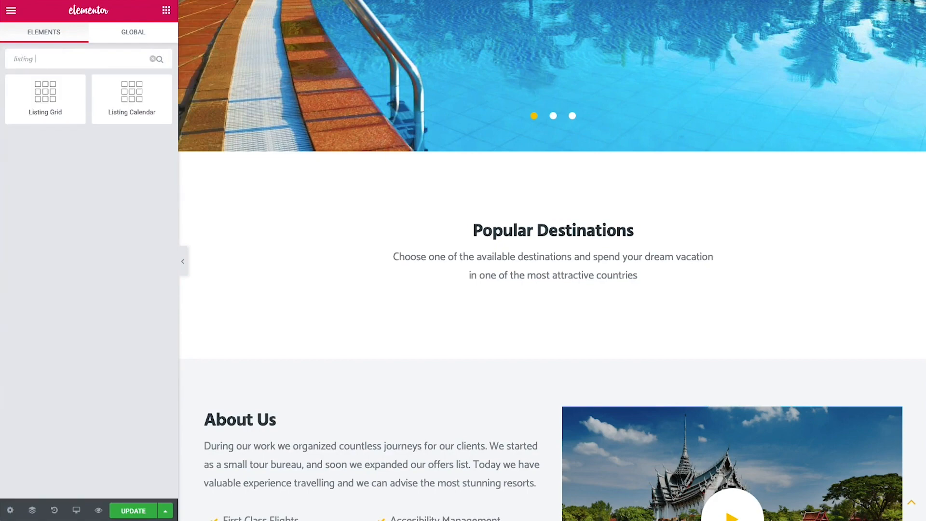
drag(34, 102, 540, 288)
scroll(349, 329, down, 3)
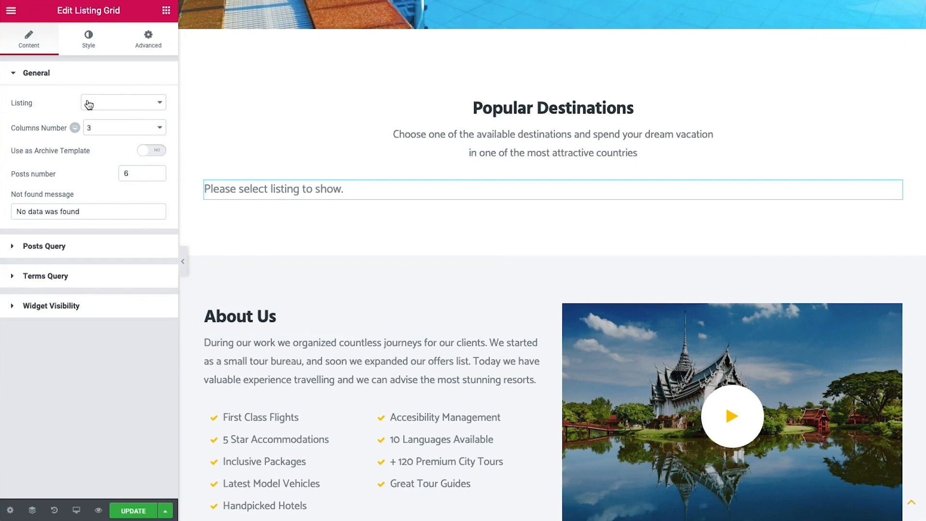
Set the grid to Listing Country Layout 1 with 5 columns and 10 posts
click(145, 107)
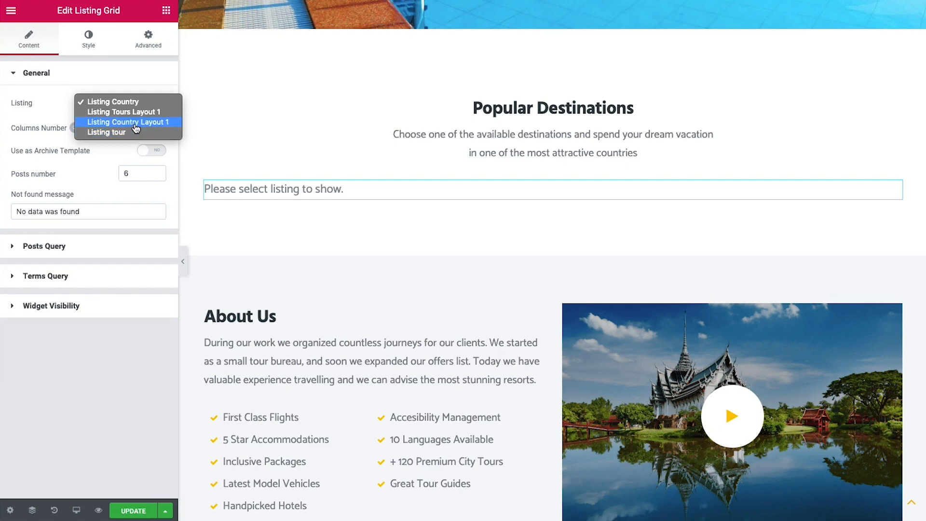
click(134, 125)
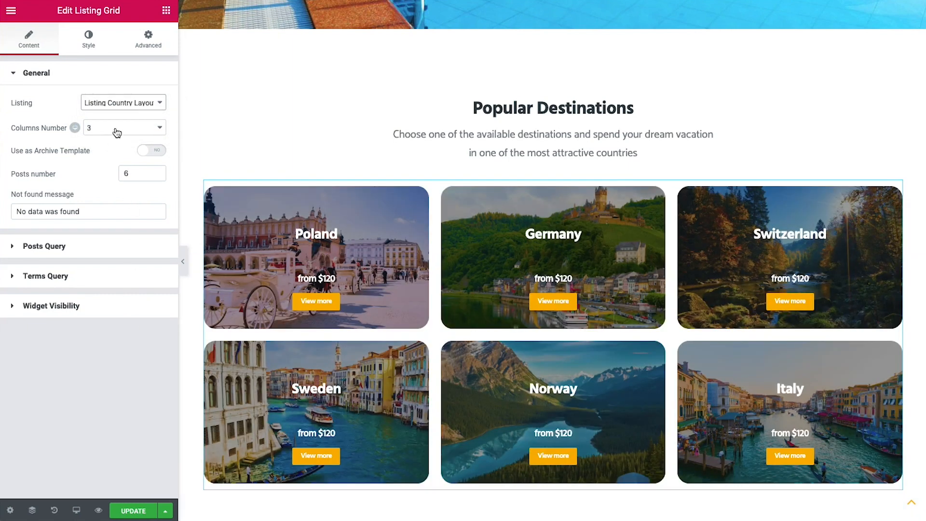
click(114, 128)
click(111, 147)
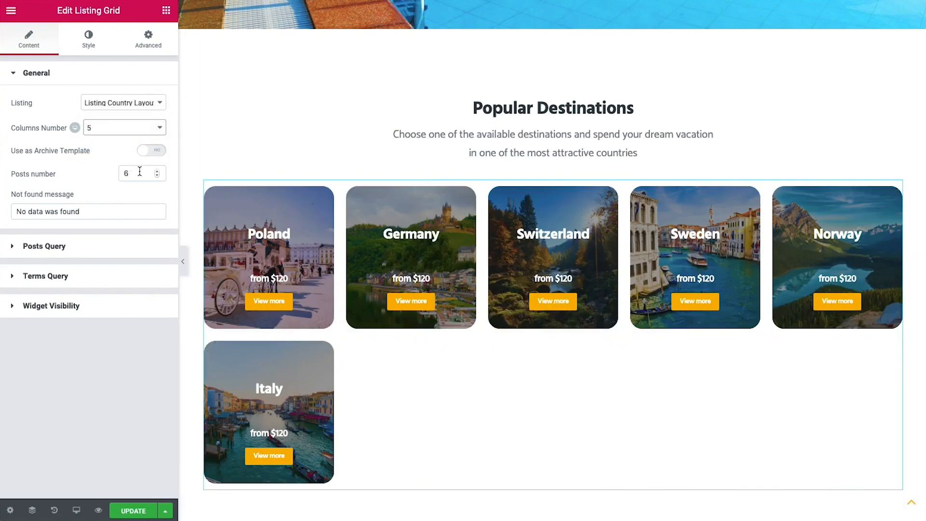
double_click(137, 173)
text(10)
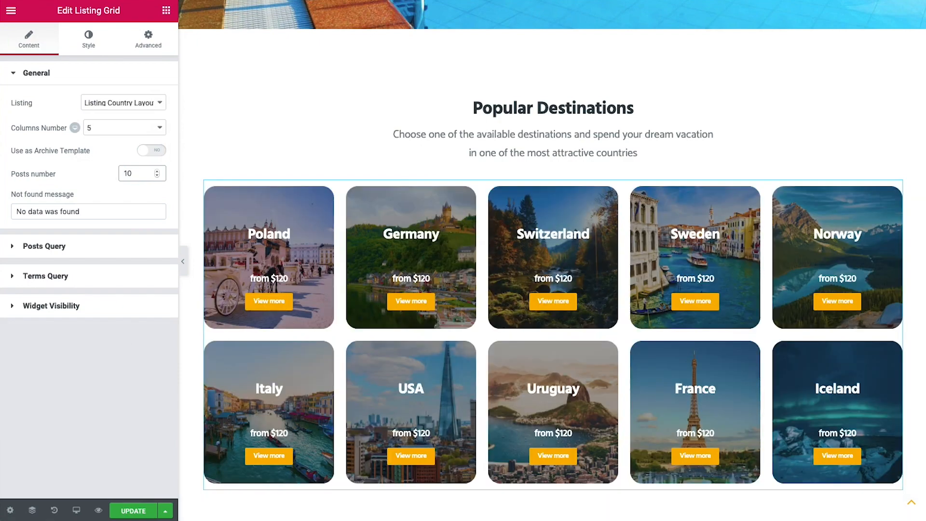
scroll(459, 272, down, 2)
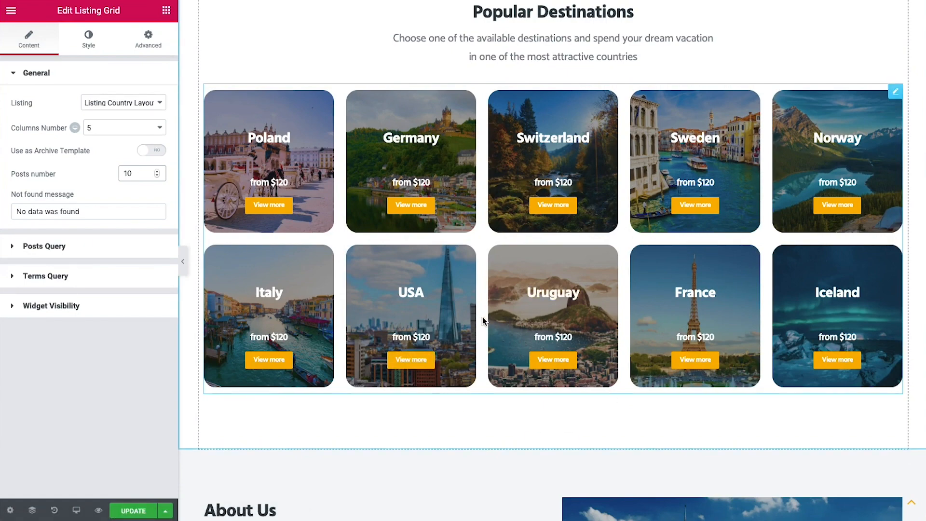
scroll(482, 316, down, 10)
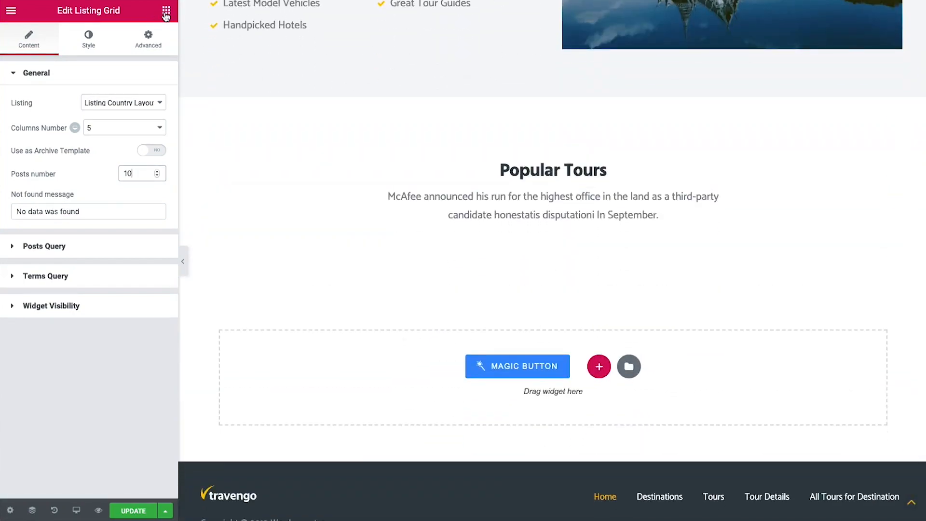
Add a Listing Grid to the Popular Tours section showing the Listing tour listing
click(166, 11)
click(61, 59)
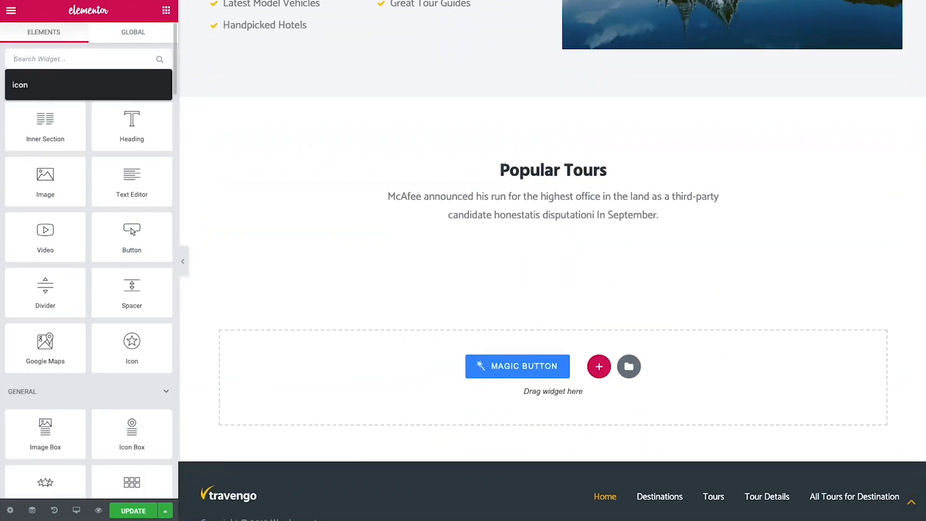
text(listi)
drag(46, 96, 504, 243)
click(107, 103)
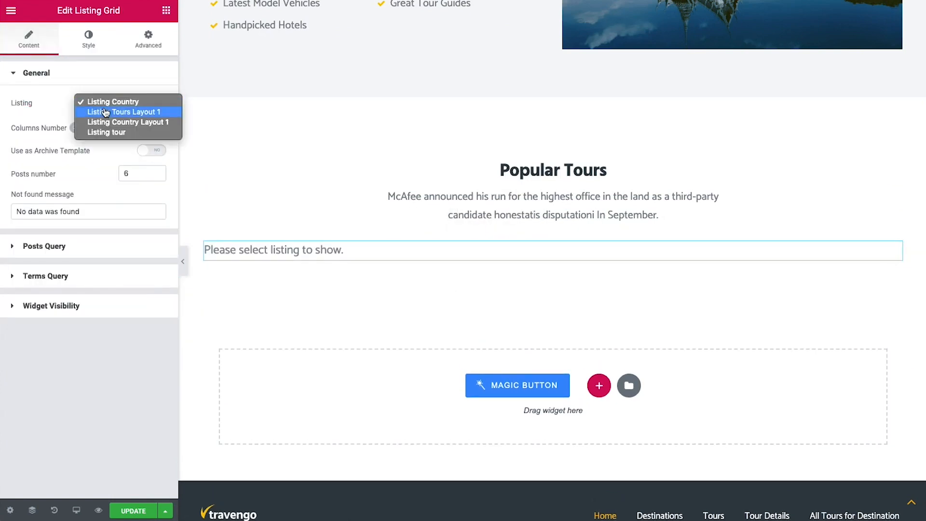
click(115, 132)
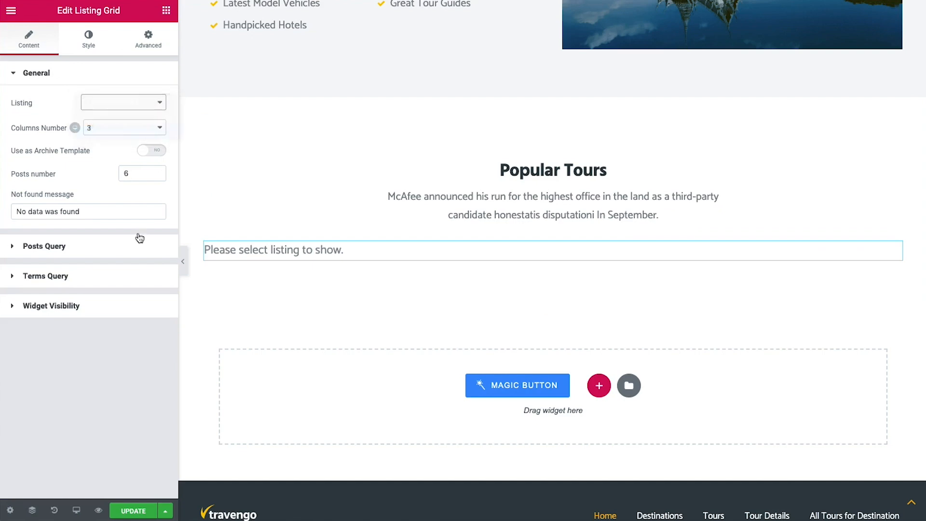
Set the grid to 2 columns and 4 posts, then save the page
scroll(245, 400, down, 1)
scroll(244, 398, down, 1)
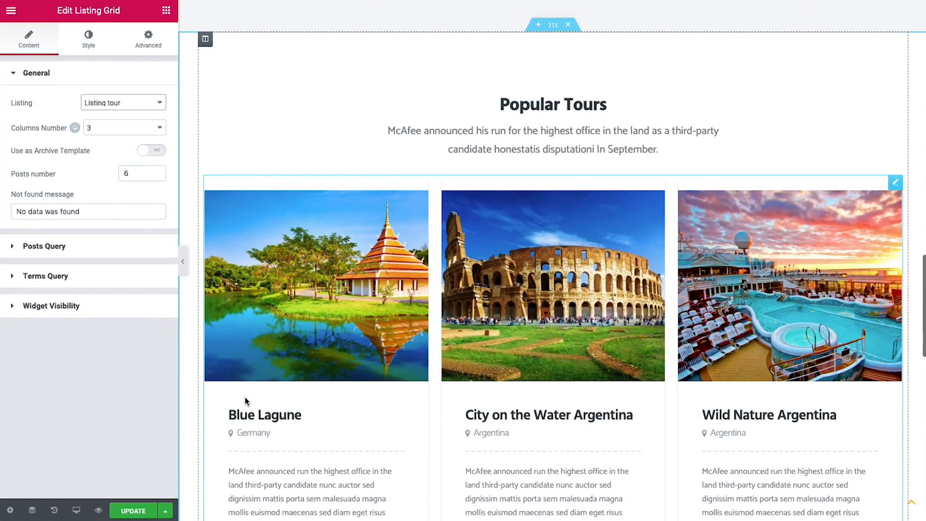
click(111, 135)
click(114, 123)
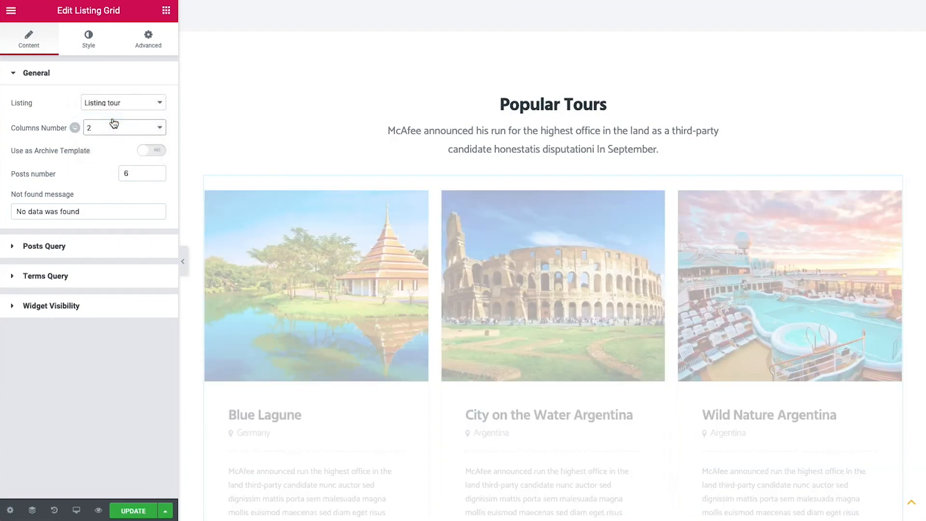
drag(140, 174, 86, 178)
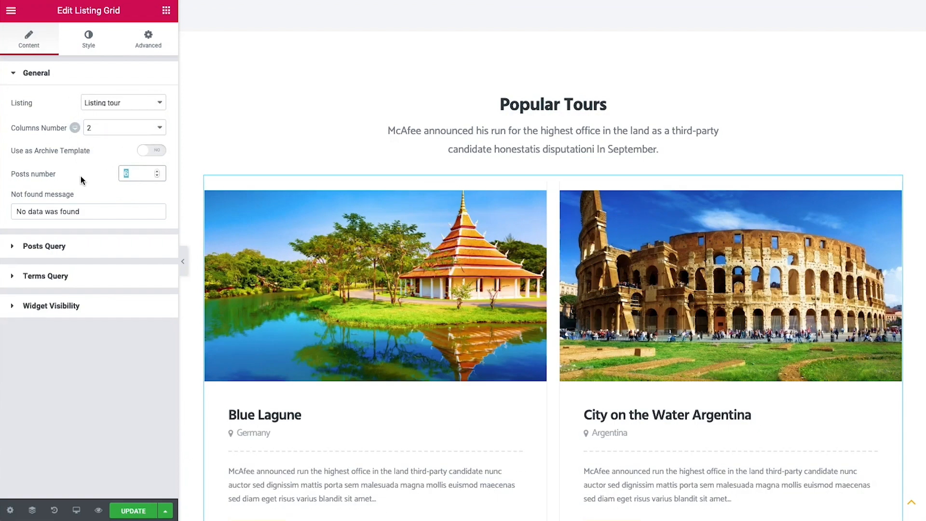
text(4)
scroll(425, 226, down, 3)
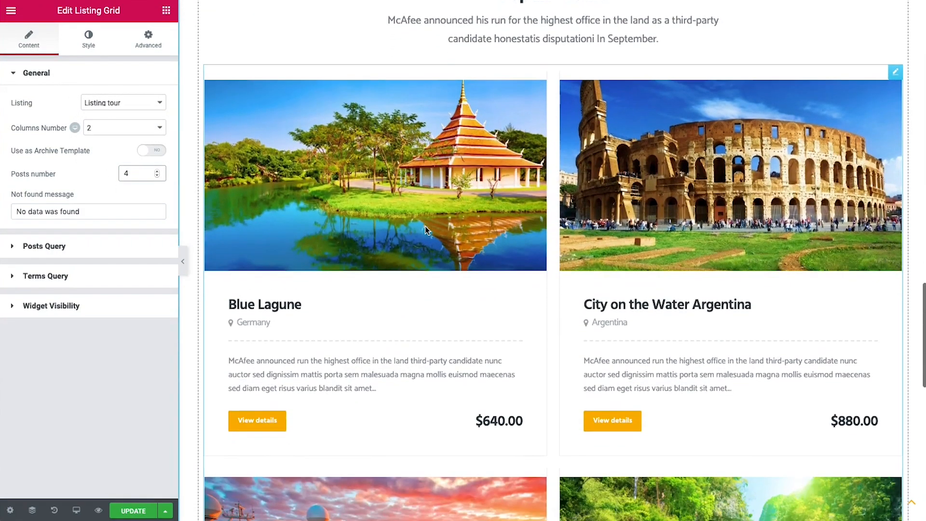
scroll(424, 226, down, 5)
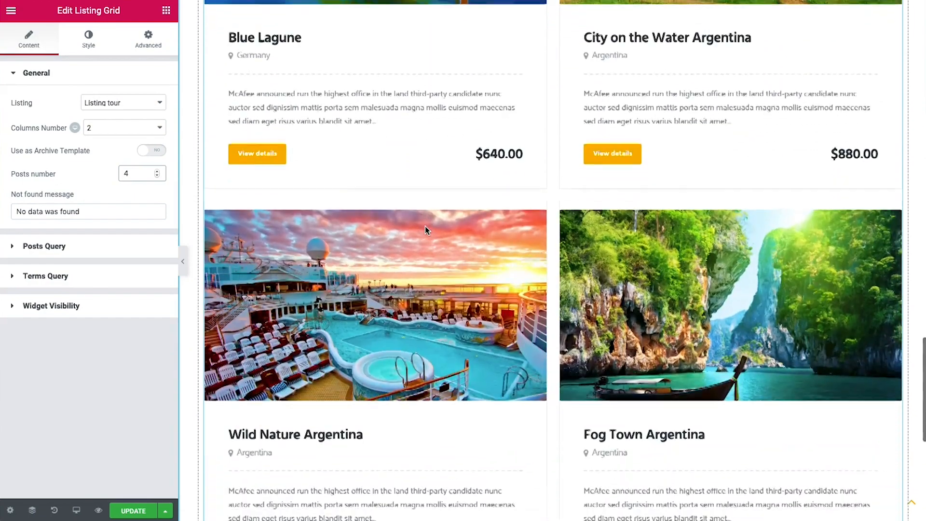
scroll(424, 226, up, 6)
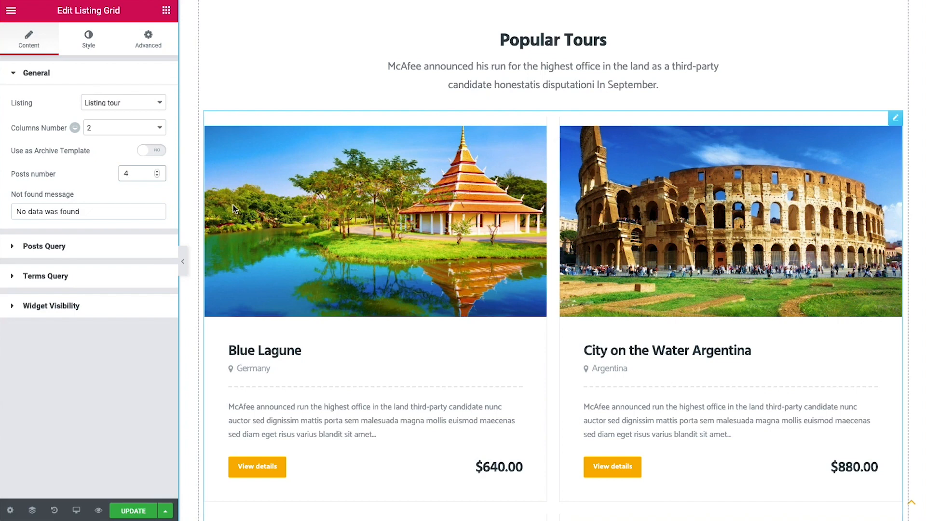
click(118, 505)
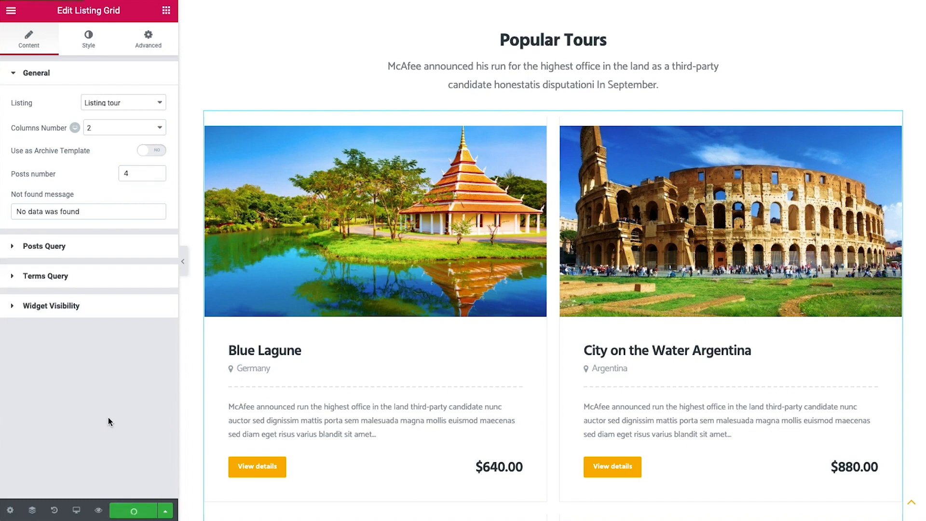
Exit Elementor to the dashboard and open the Listing Tours page in Elementor
click(11, 11)
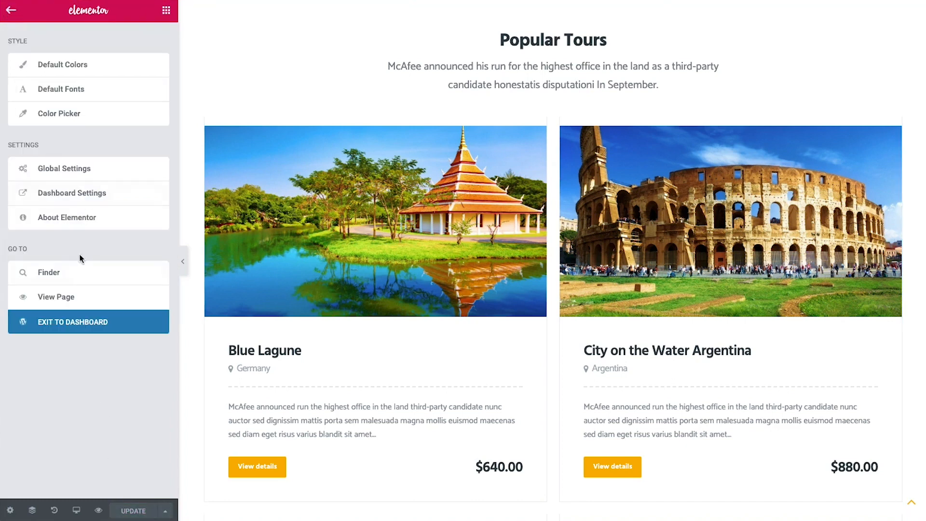
click(90, 323)
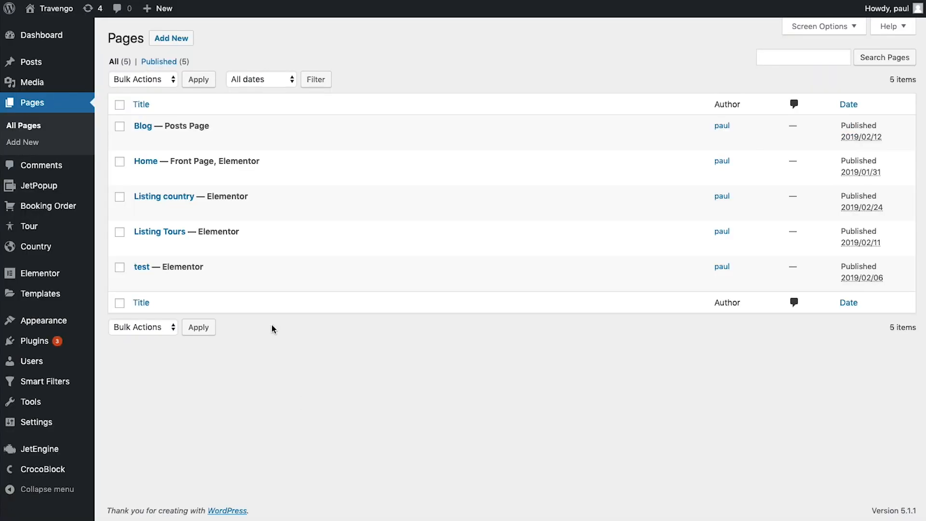
click(266, 246)
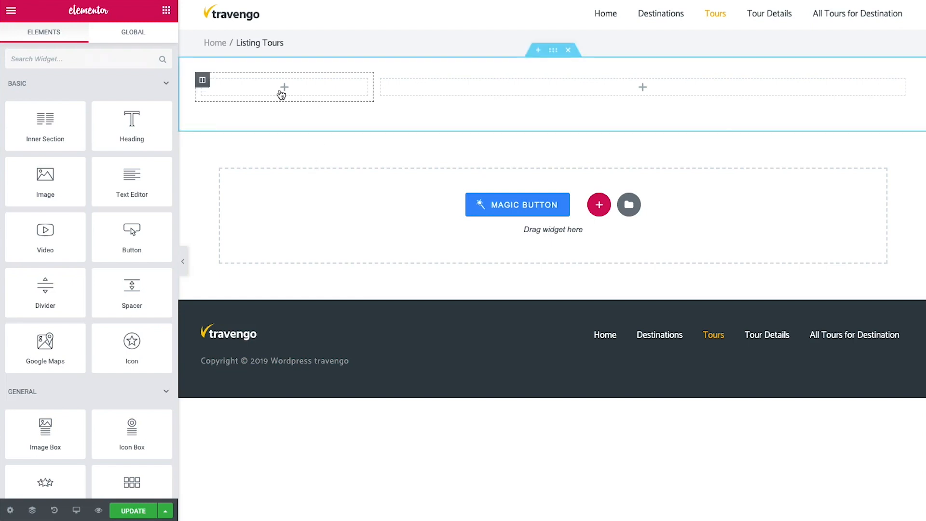
Add an Active Filters widget for JetEngine to the left column and paste the copied style
click(67, 58)
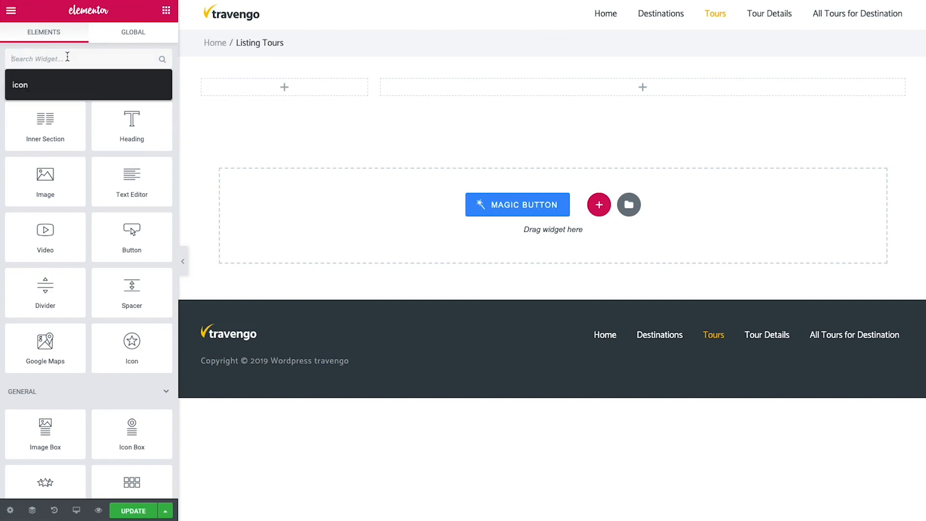
text(active)
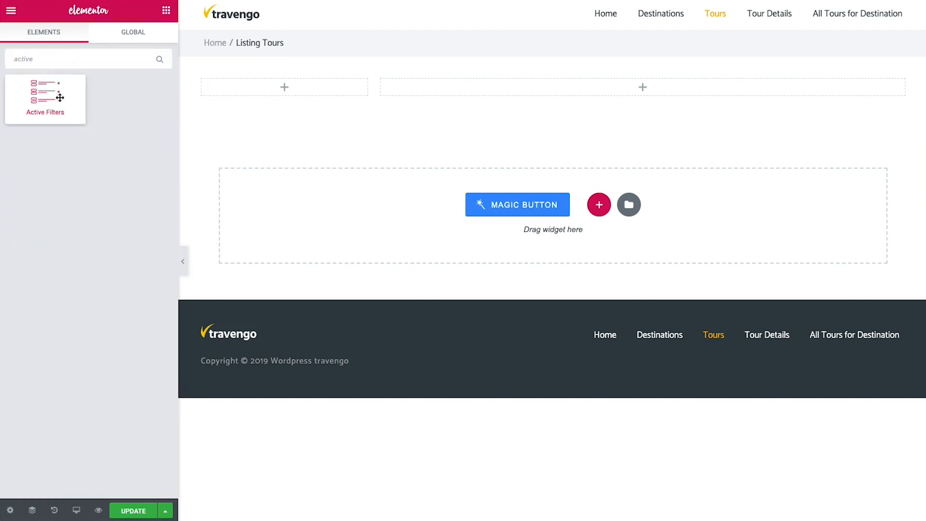
drag(58, 93, 268, 86)
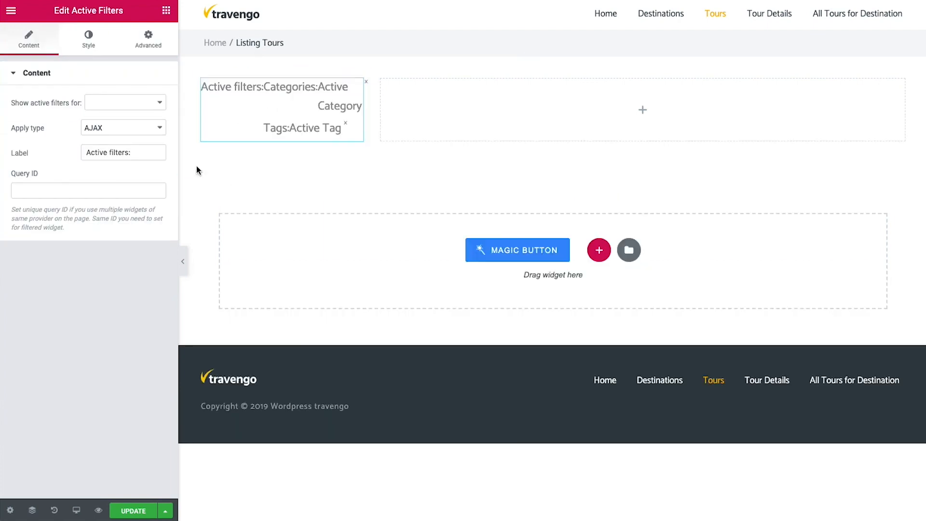
click(101, 107)
click(105, 103)
right_click(353, 83)
click(405, 167)
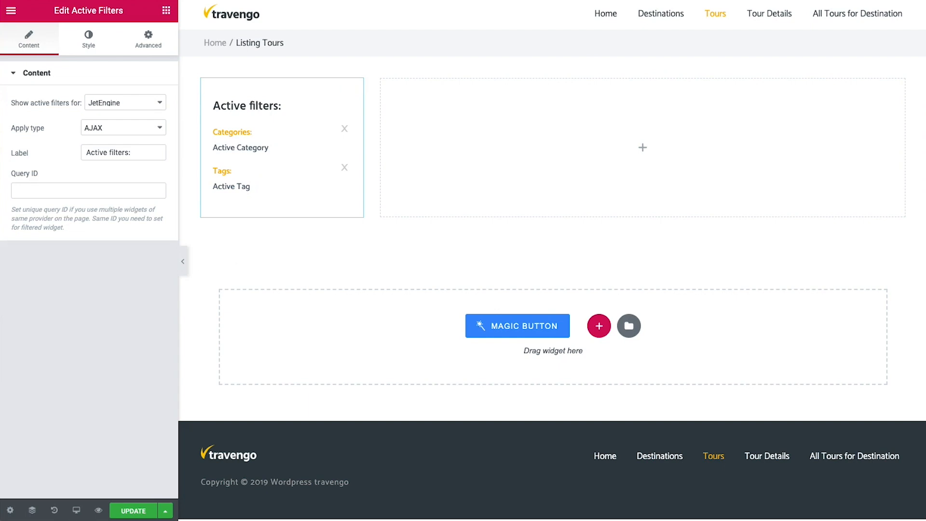
Add a Checkboxes Filter below Active Filters using the Country filter
click(166, 10)
text(cgheck)
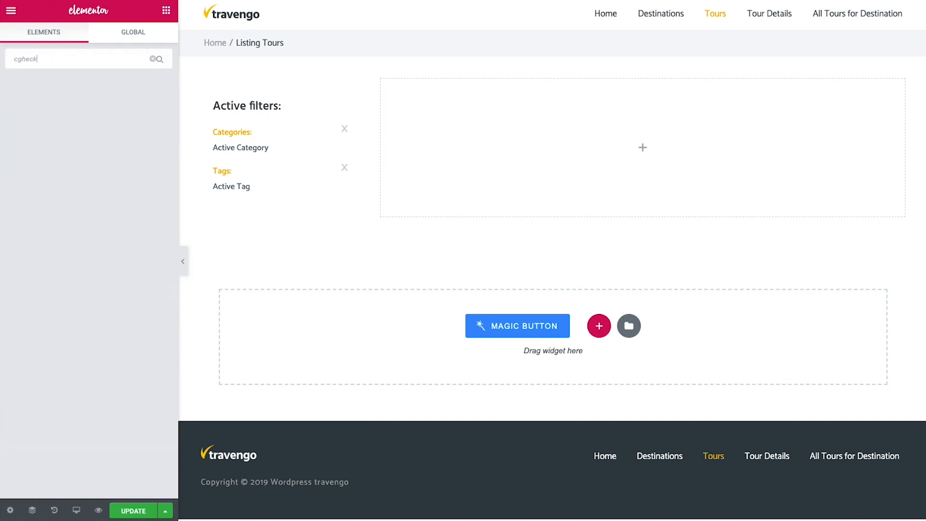
key(BackSpace)
key(BackSpace)
key(BackSpace)
key(BackSpace)
text(check)
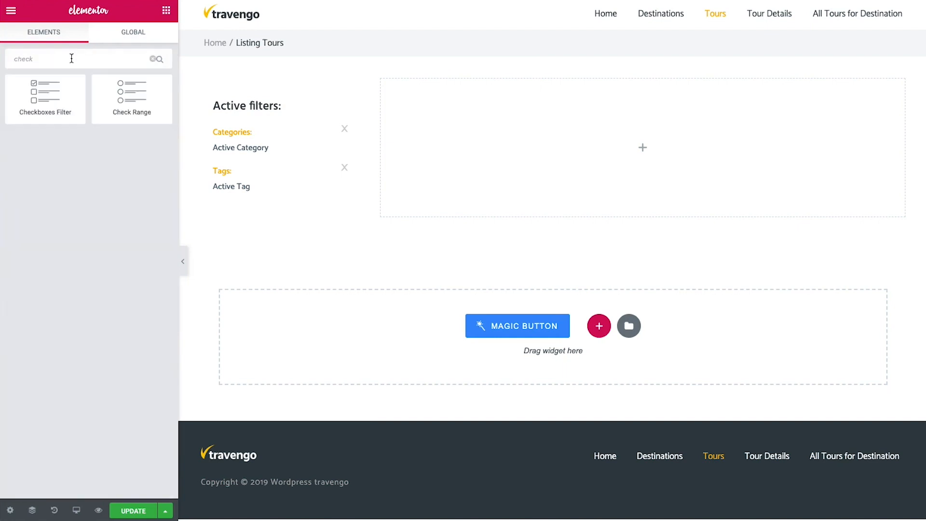
drag(57, 100, 276, 207)
click(55, 115)
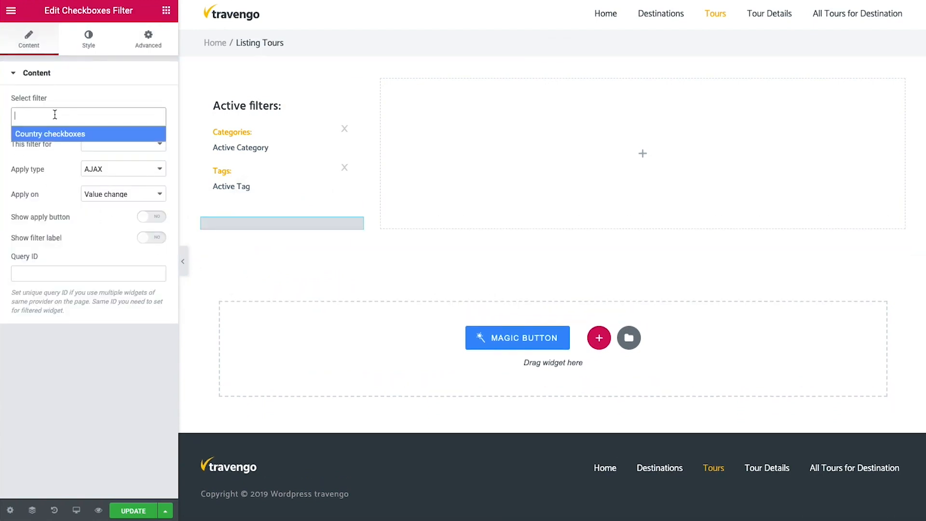
click(55, 135)
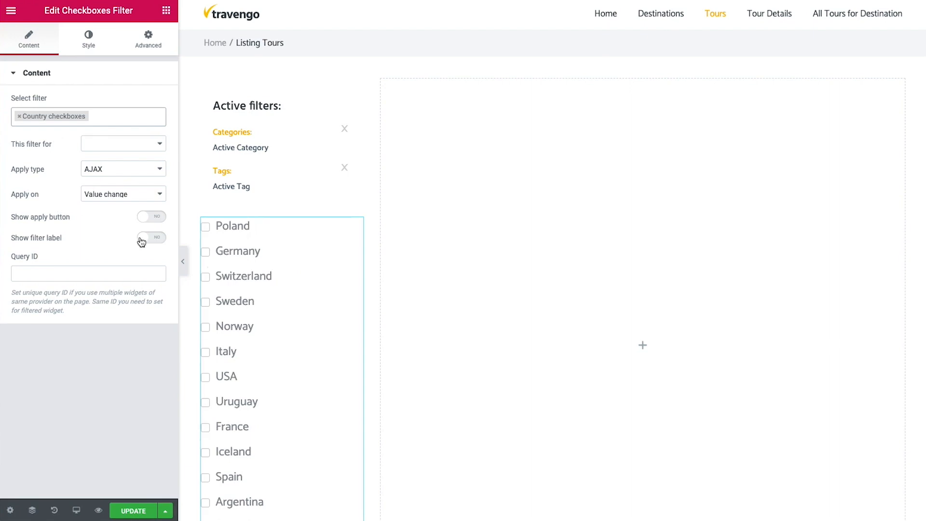
Point the Country filter at JetEngine, show its label, and paste the copied style
scroll(254, 279, down, 3)
scroll(285, 286, up, 1)
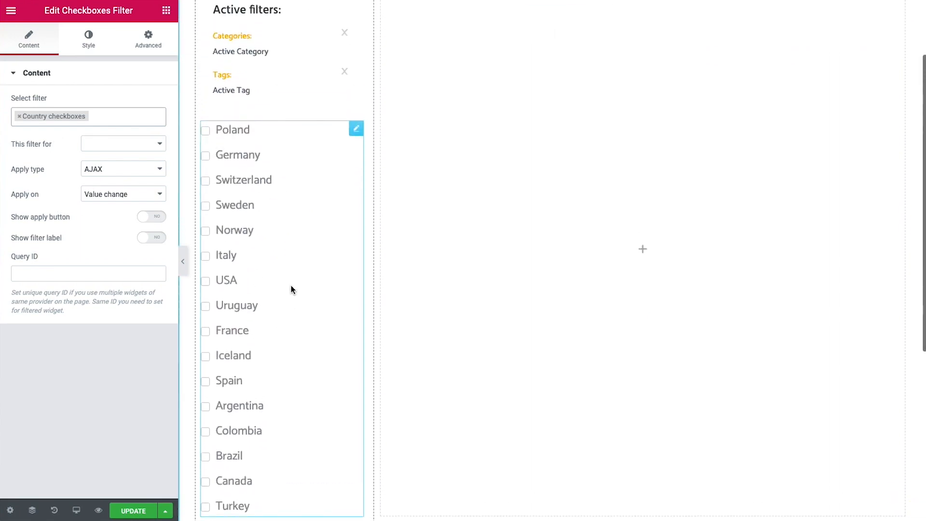
click(114, 143)
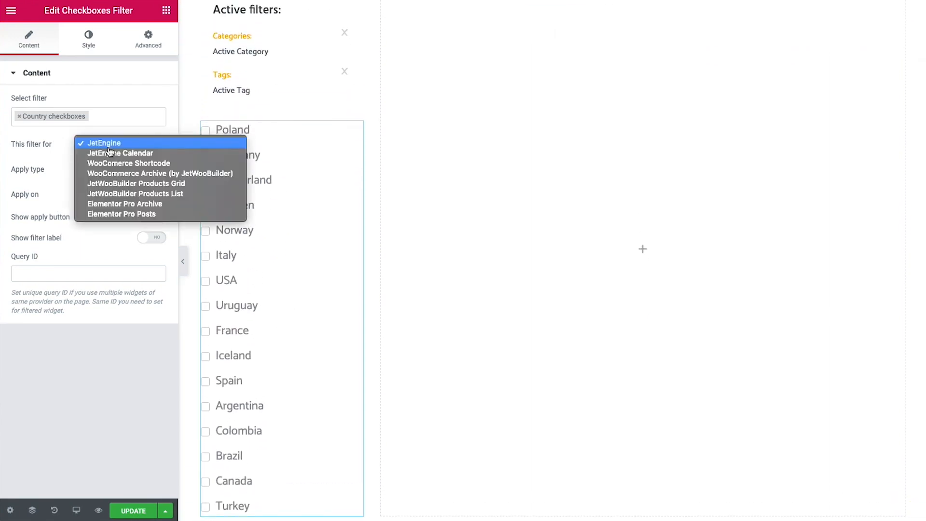
click(115, 144)
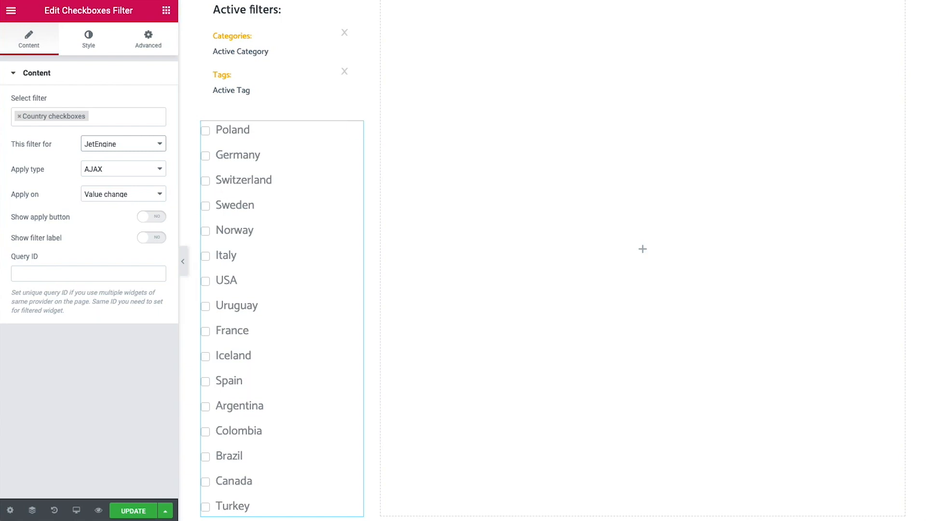
click(161, 242)
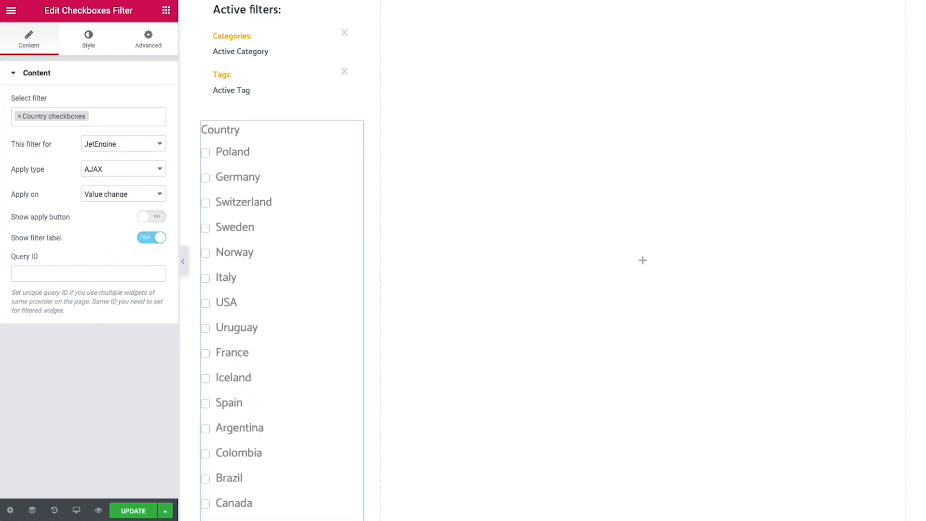
right_click(357, 128)
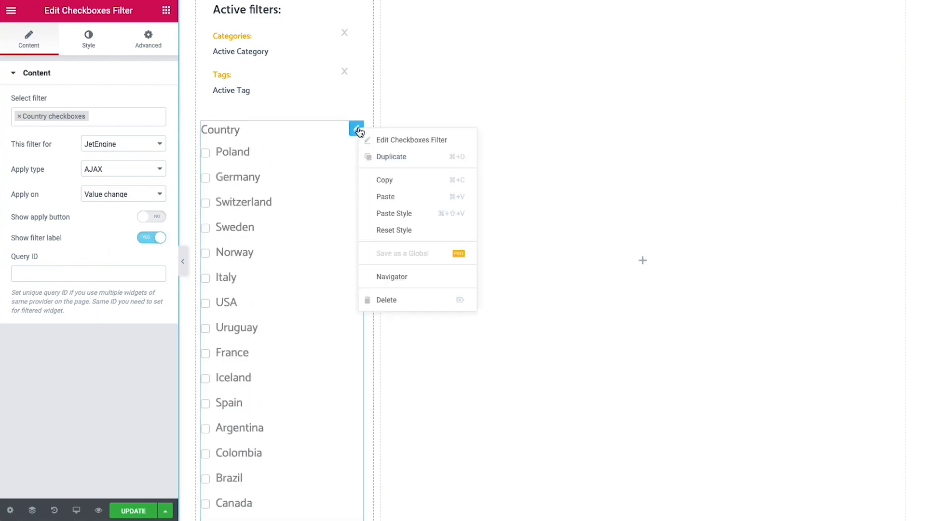
click(401, 218)
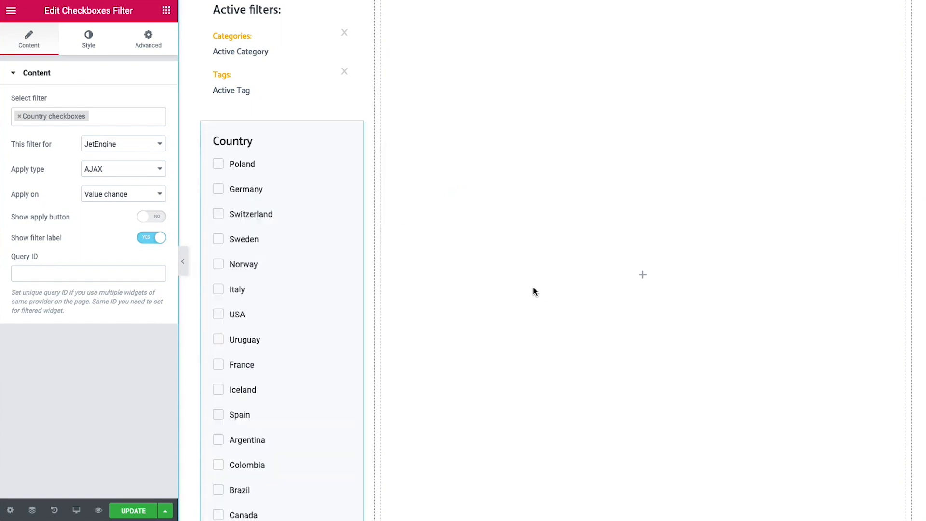
scroll(310, 288, down, 1)
scroll(274, 181, down, 5)
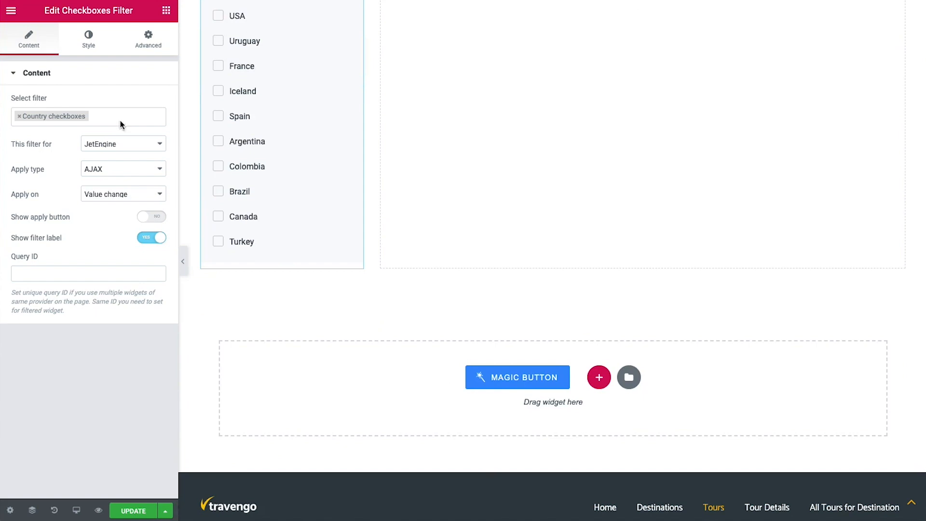
Add a Range Filter below the country checkboxes using the Price filter
click(166, 11)
click(26, 59)
text(range)
drag(38, 95, 272, 266)
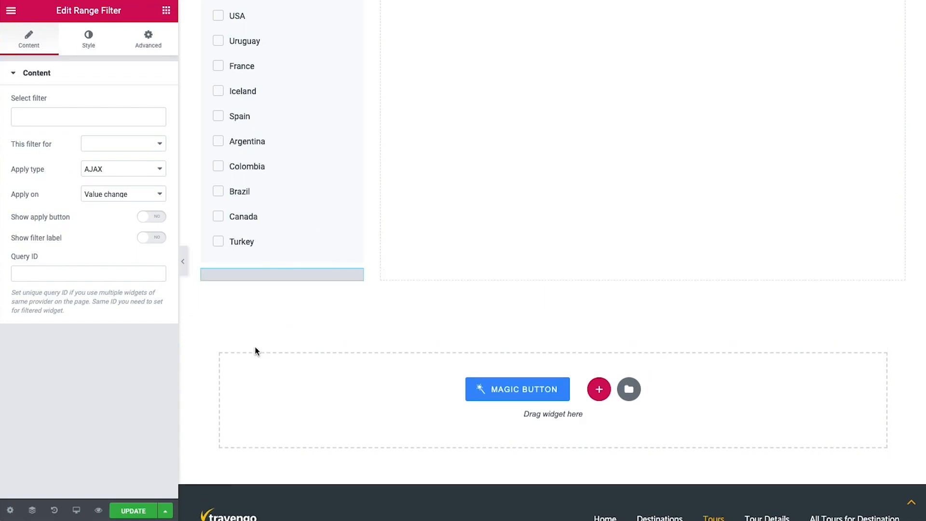
click(60, 120)
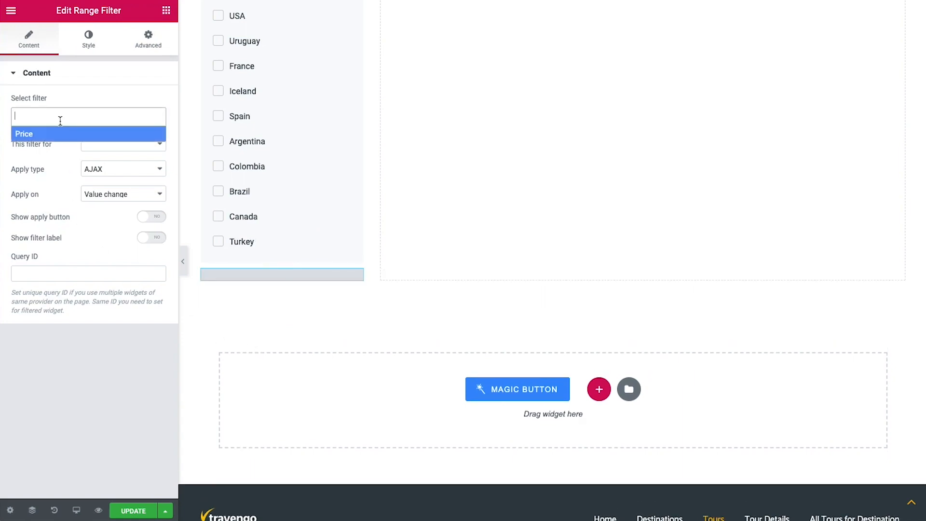
click(29, 135)
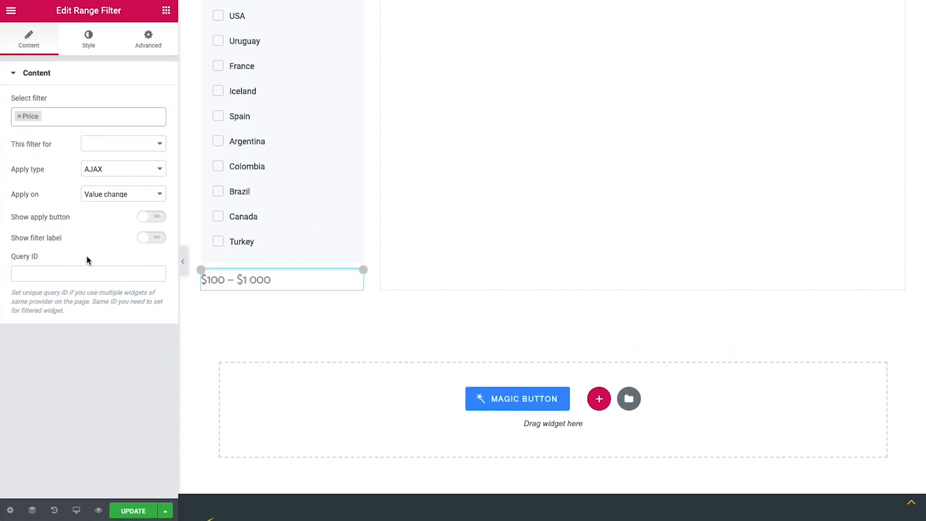
Point the Price range at JetEngine, show its label, and paste the copied style
click(108, 144)
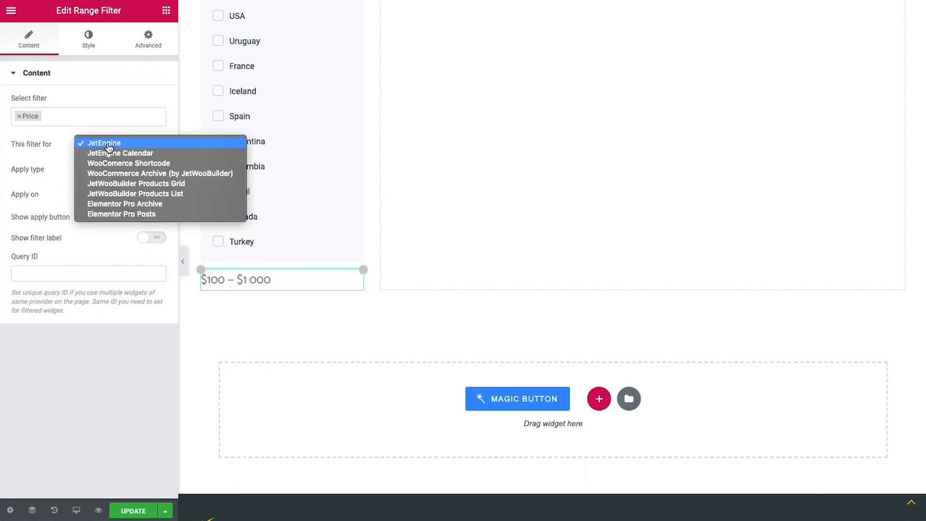
click(109, 148)
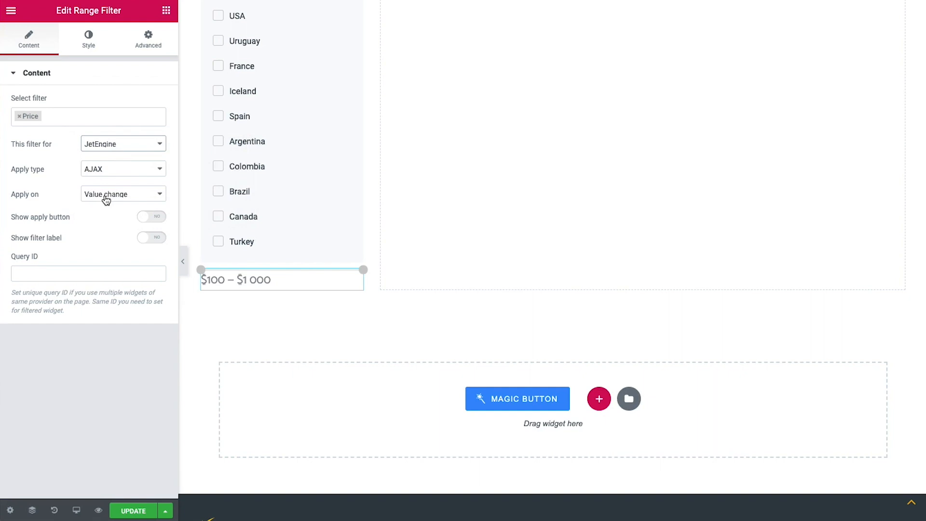
click(146, 240)
click(146, 241)
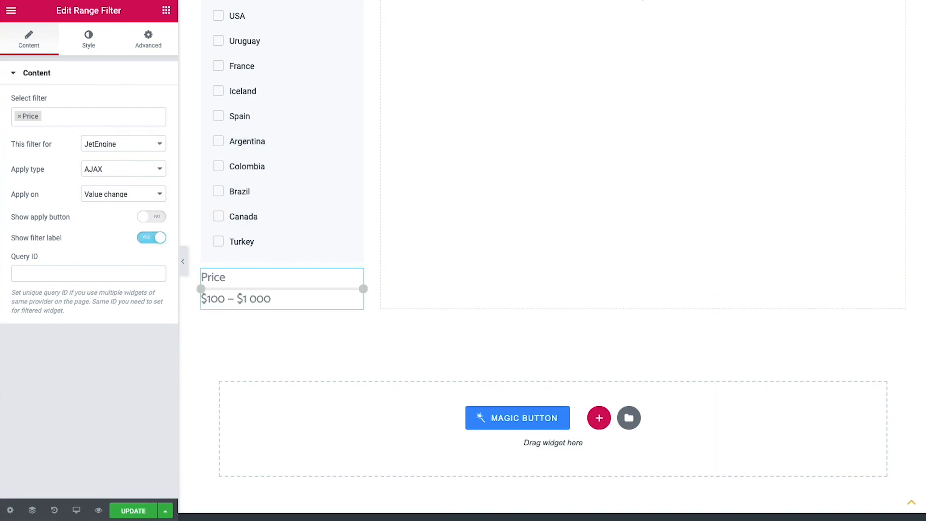
right_click(362, 278)
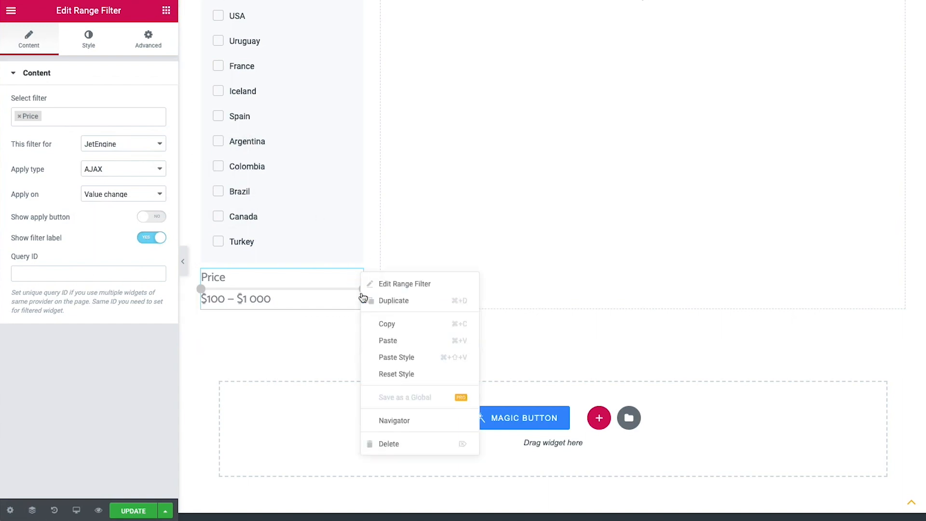
click(401, 357)
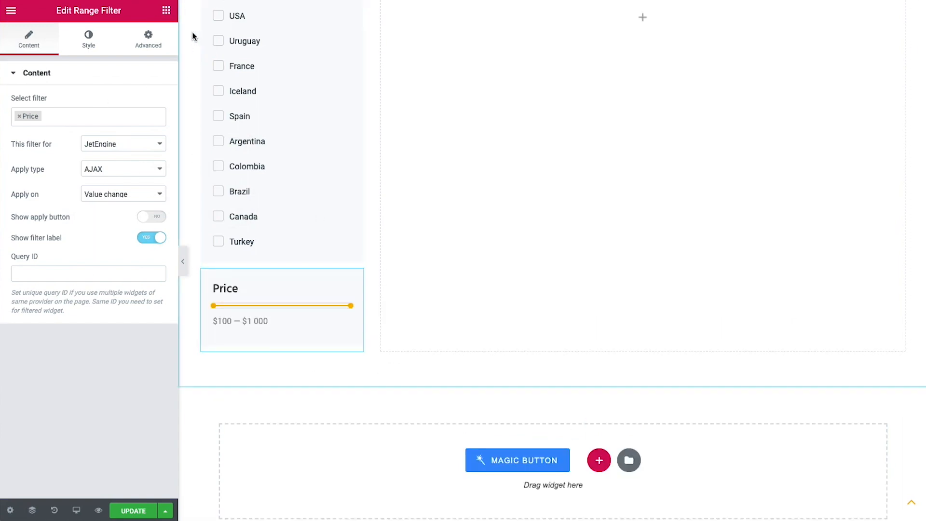
click(166, 10)
Add a labelled Tour Duration check-range filter for JetEngine below Price, styled like Price
click(69, 60)
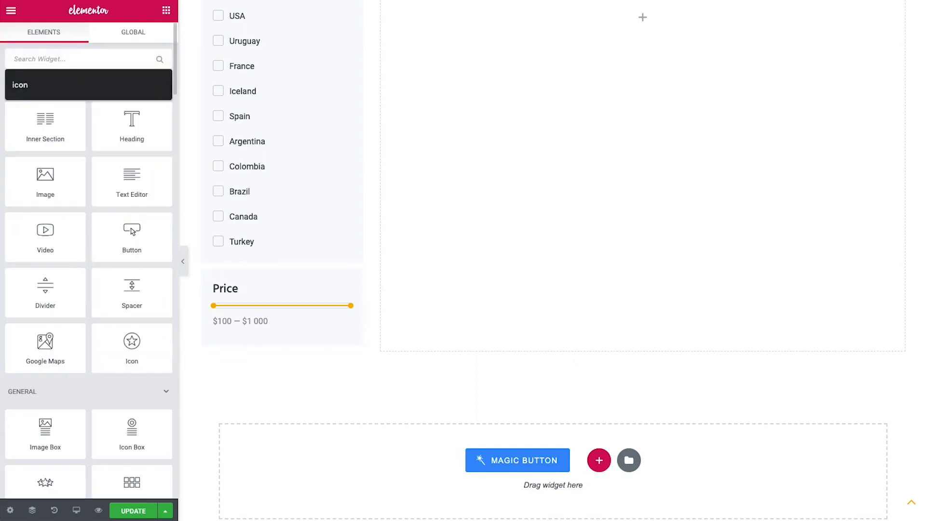
text(check)
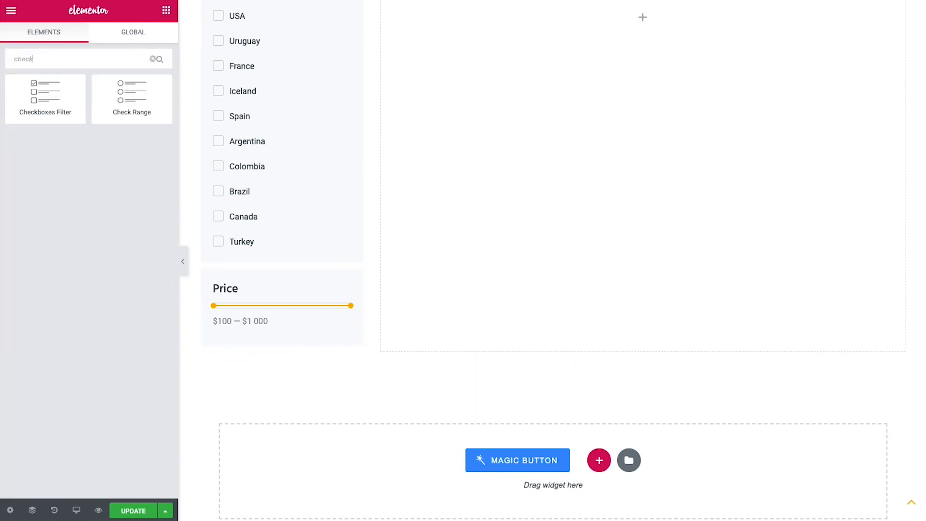
drag(112, 101, 279, 351)
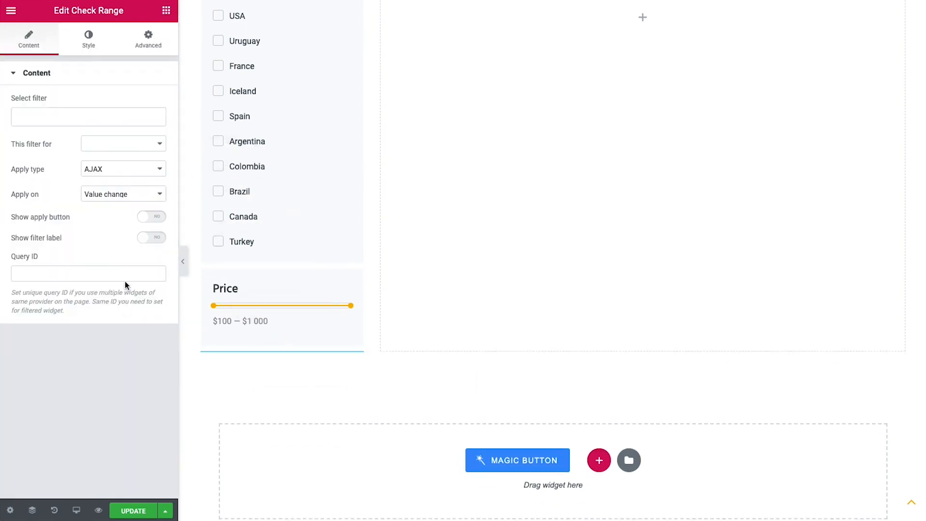
click(66, 118)
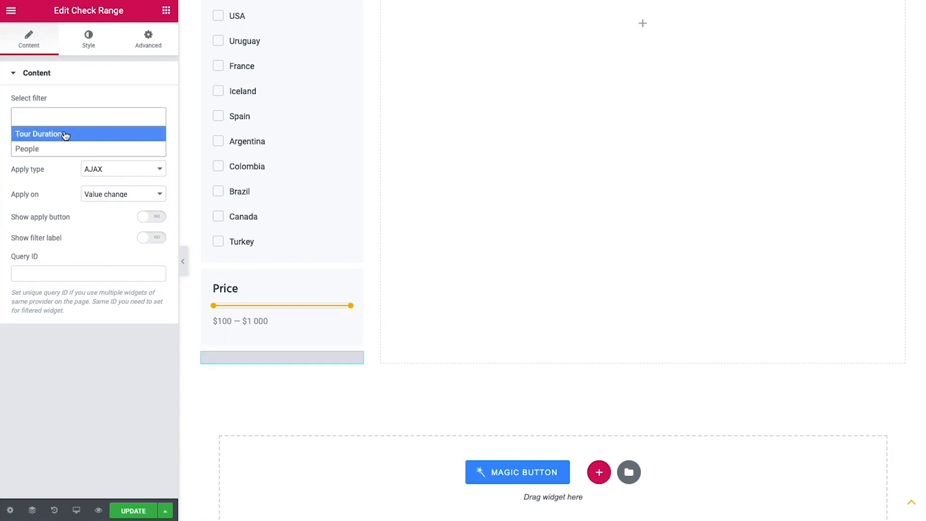
click(66, 135)
click(116, 144)
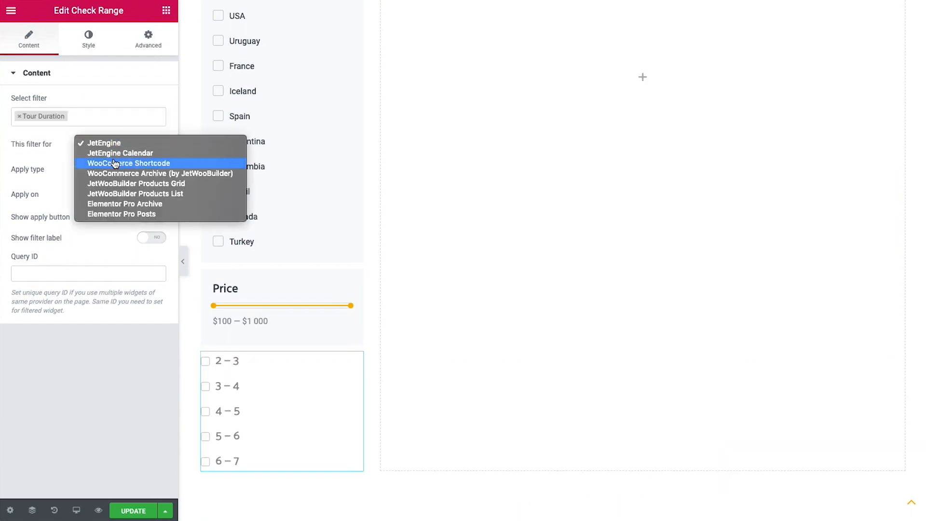
click(112, 143)
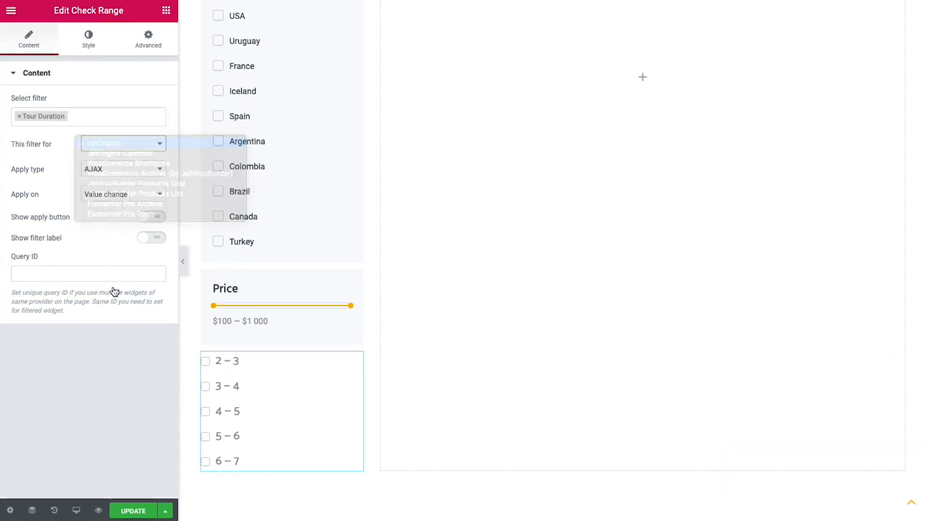
click(159, 240)
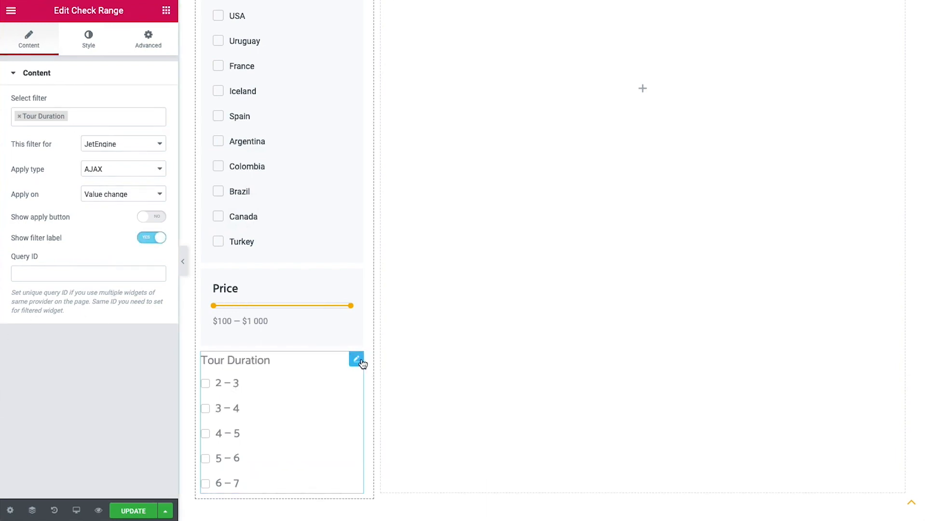
right_click(361, 358)
click(401, 423)
Duplicate the Tour Duration filter and switch the copy to the People filter
scroll(294, 407, down, 3)
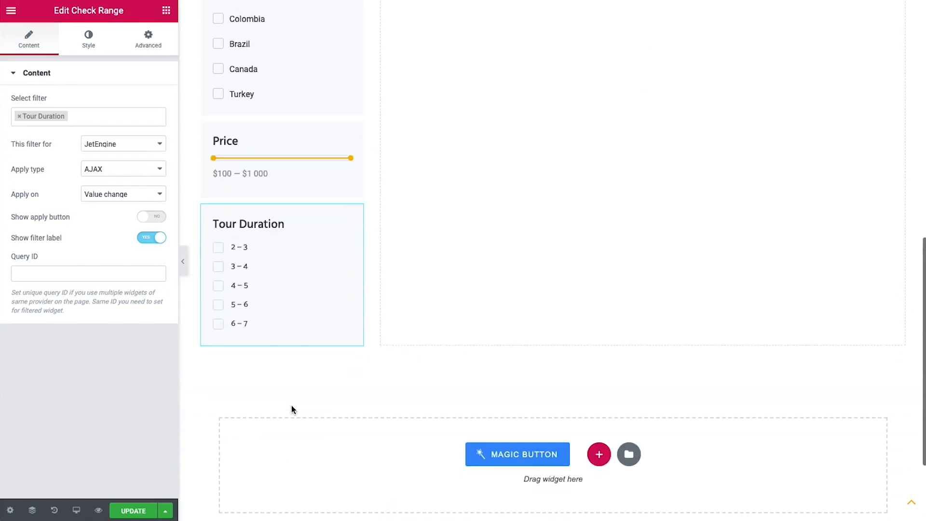
right_click(356, 212)
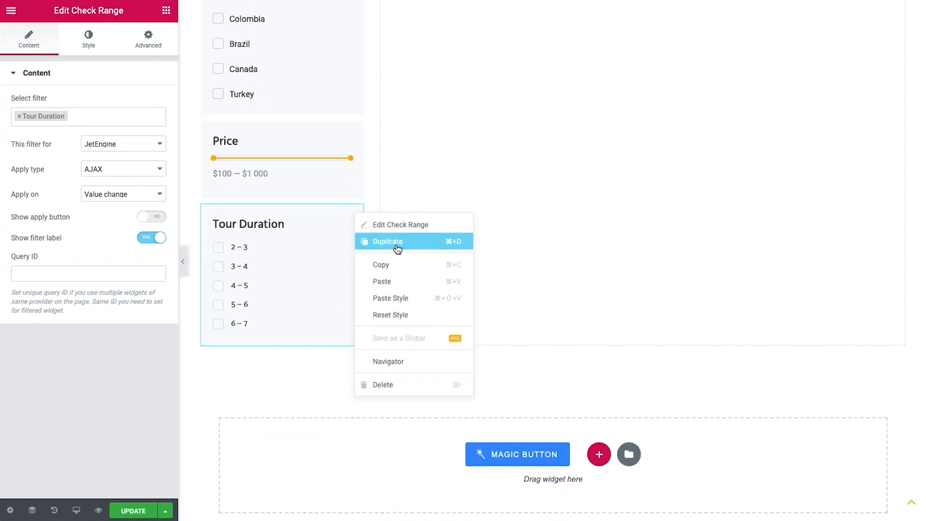
click(398, 248)
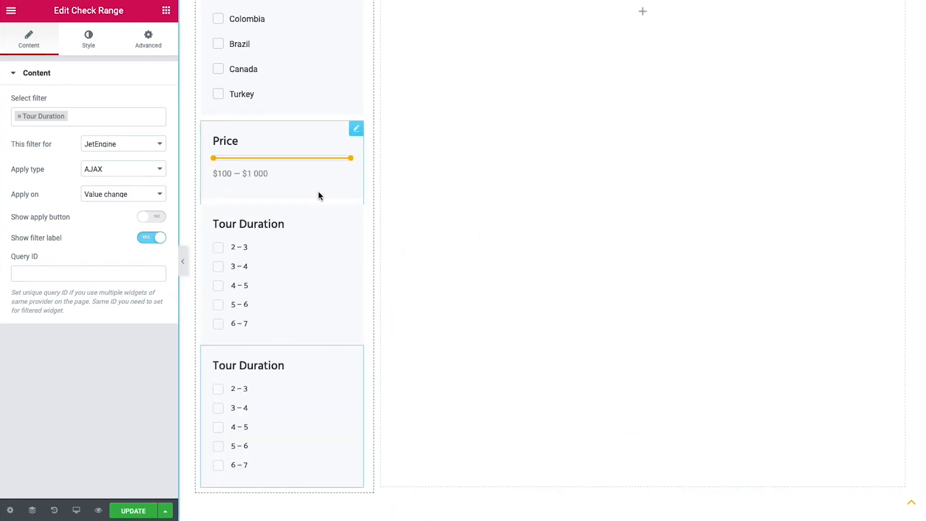
click(92, 118)
click(20, 116)
click(37, 149)
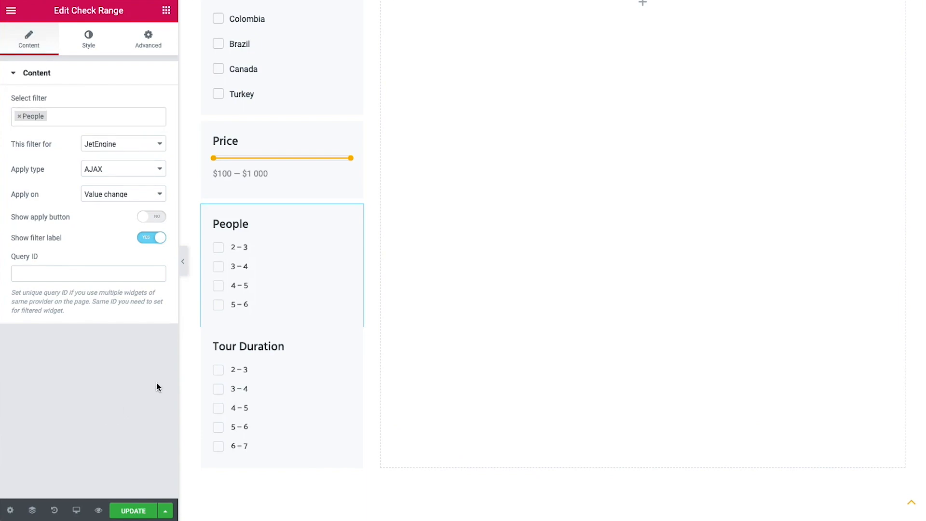
Give the Tour Duration filter a 10 px top margin
click(140, 48)
click(23, 118)
text(10)
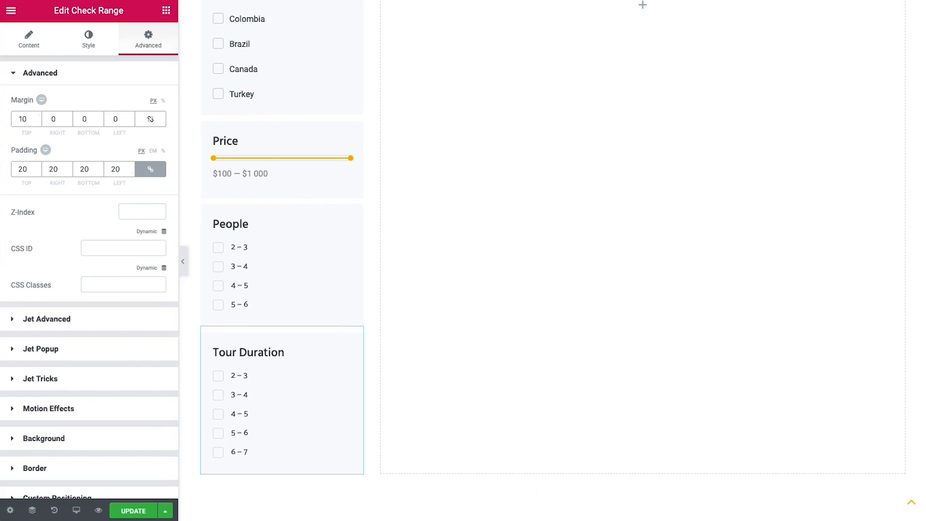
scroll(895, 262, up, 10)
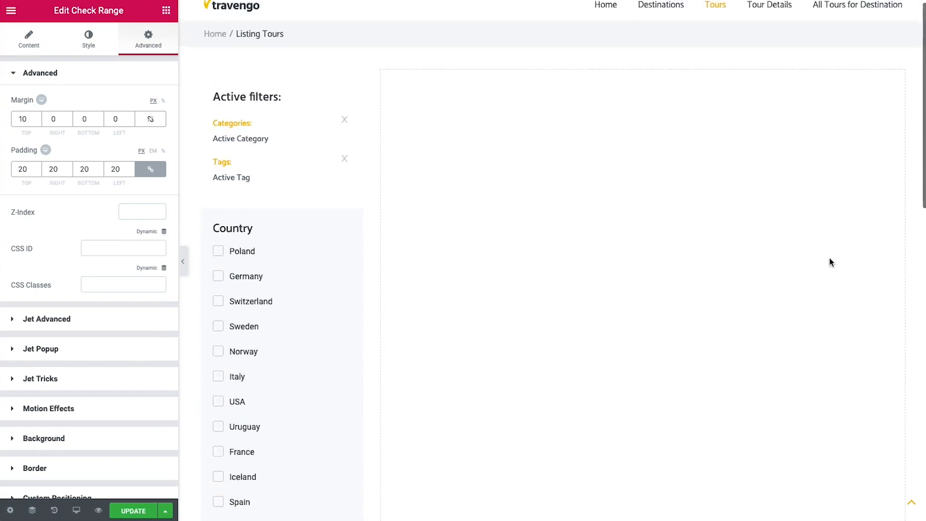
Place a Listing Grid in the right column using Listing Tours Layout 1 with 1 column
click(166, 10)
click(65, 64)
text(list)
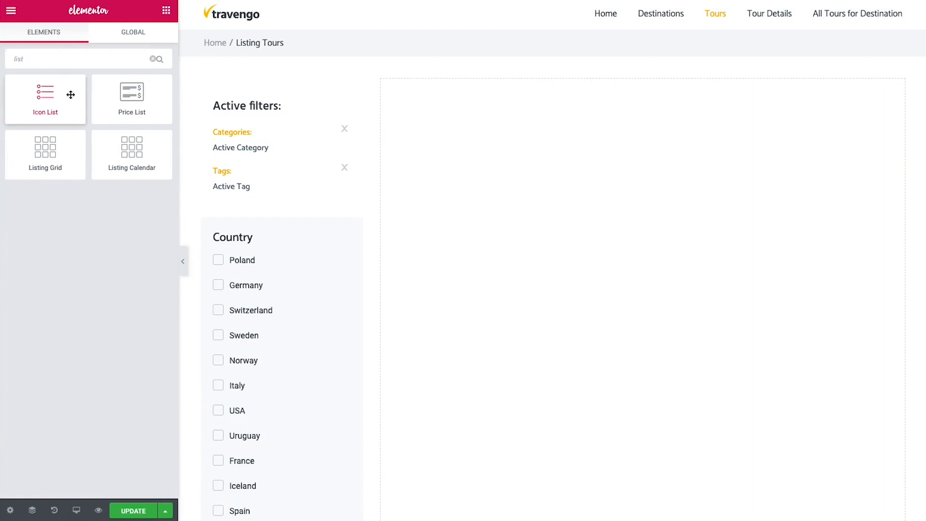
drag(56, 150, 587, 162)
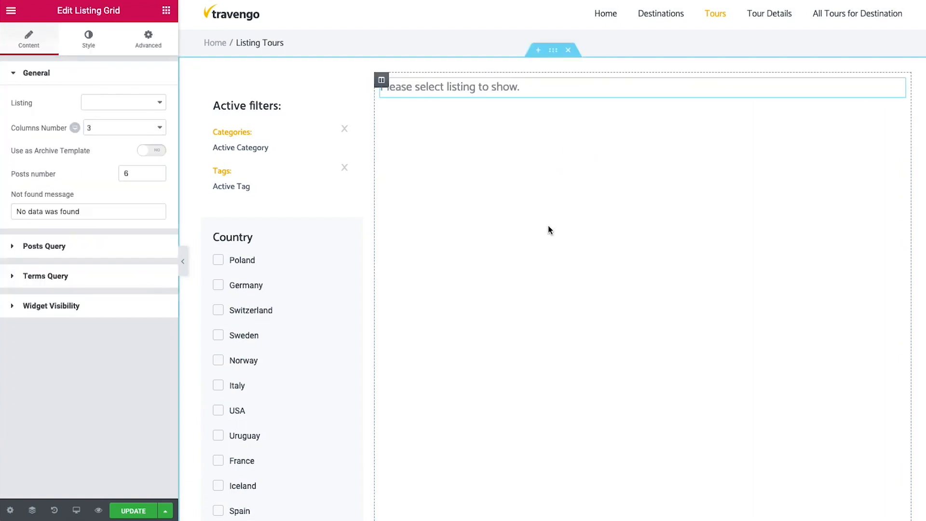
click(126, 103)
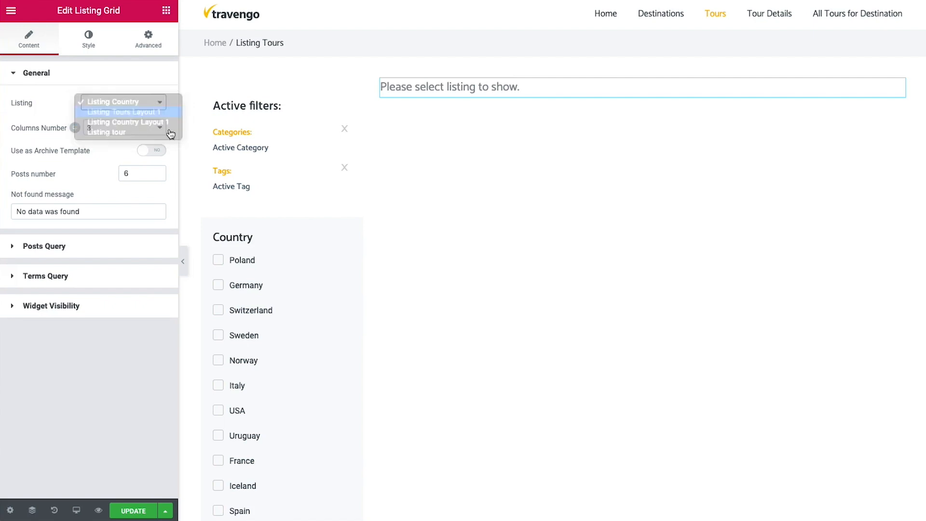
click(135, 114)
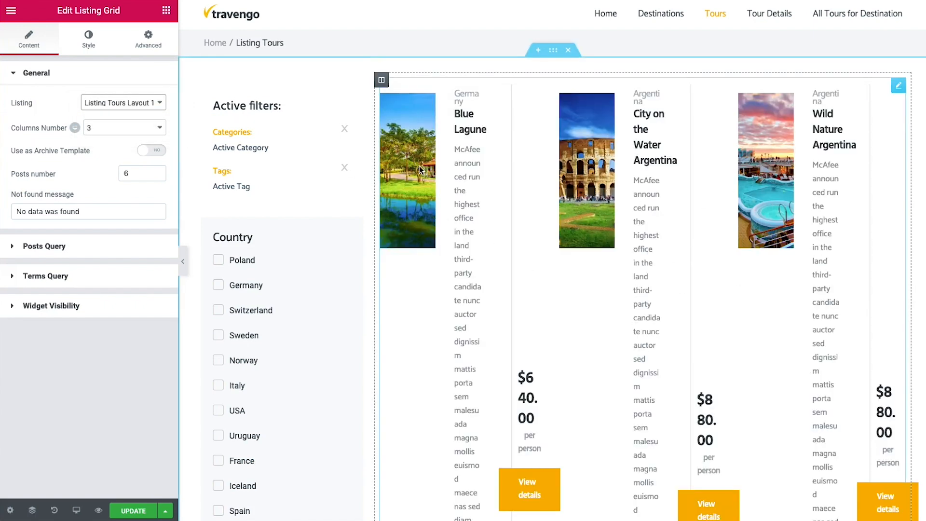
click(103, 129)
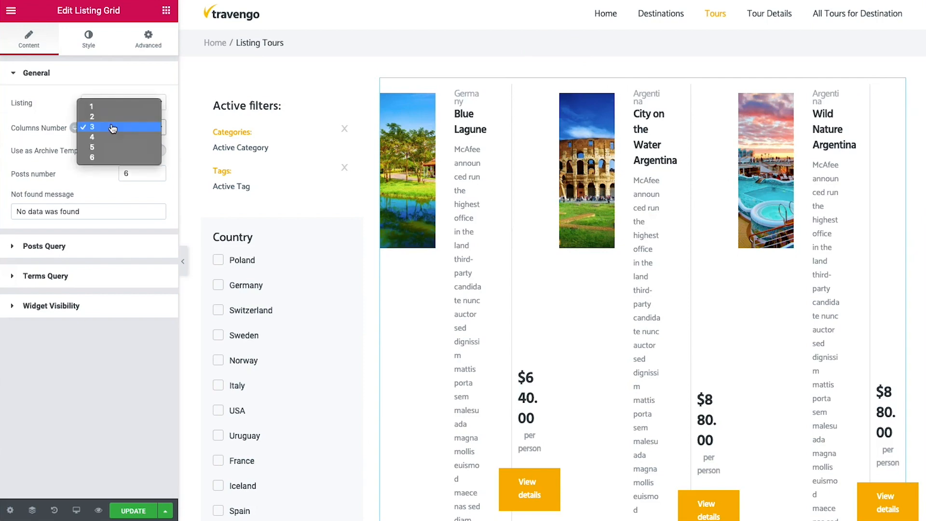
click(96, 102)
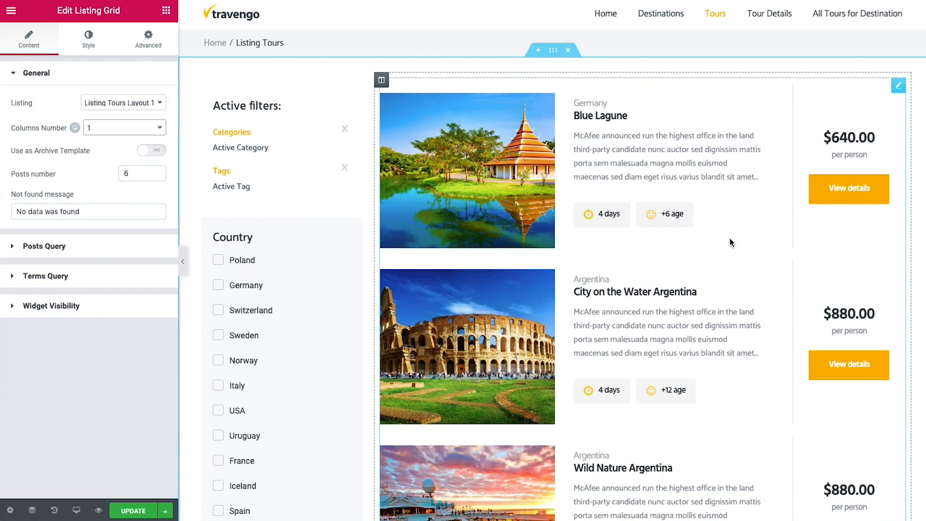
scroll(728, 247, down, 5)
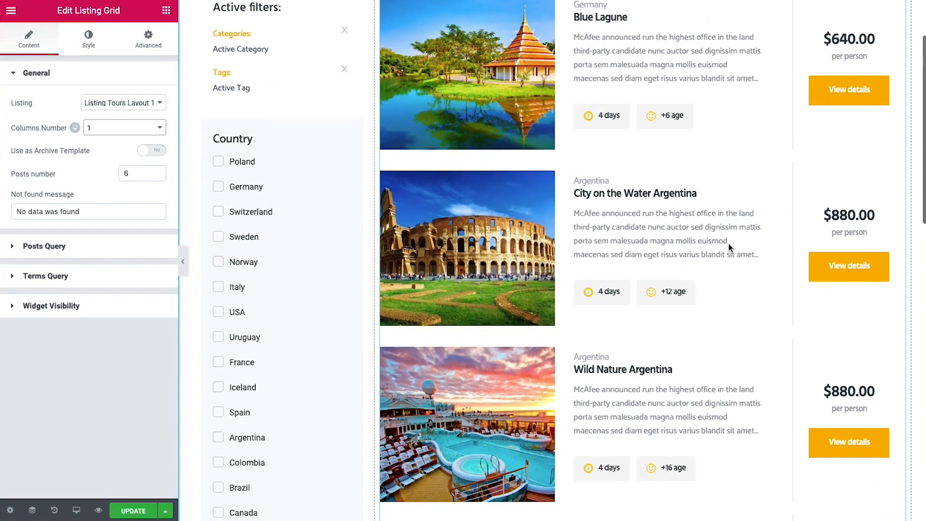
scroll(729, 247, up, 3)
scroll(729, 248, up, 1)
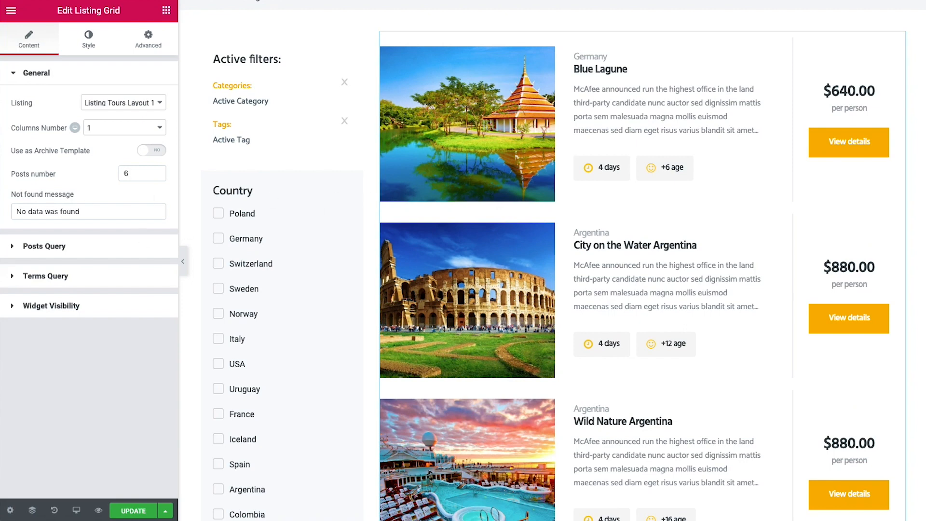
Add a Pagination widget for JetEngine below the tour listing and paste the copied style
click(166, 10)
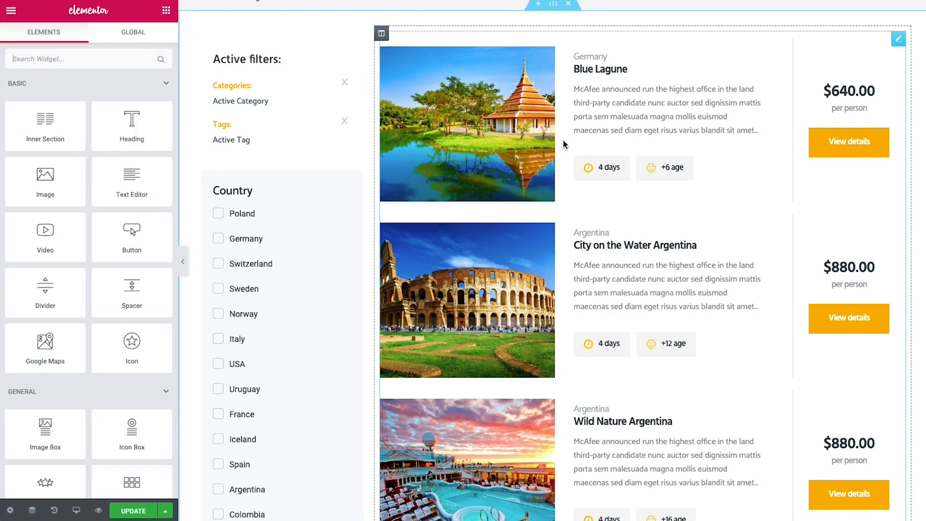
click(79, 59)
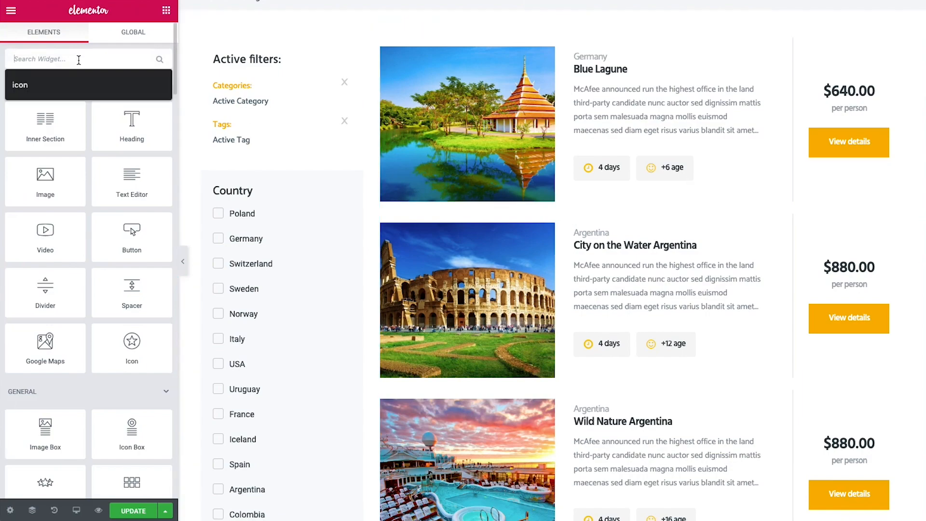
text(pagi)
scroll(376, 135, down, 15)
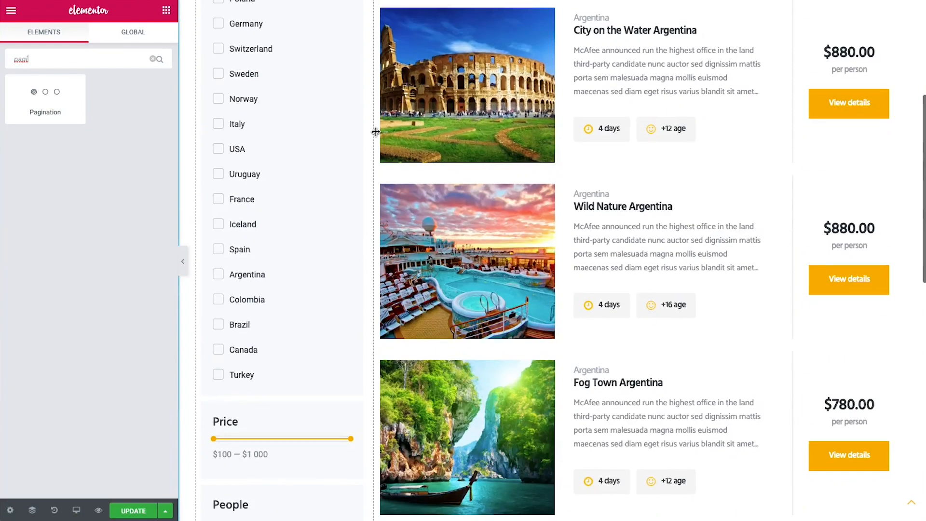
drag(62, 85, 485, 289)
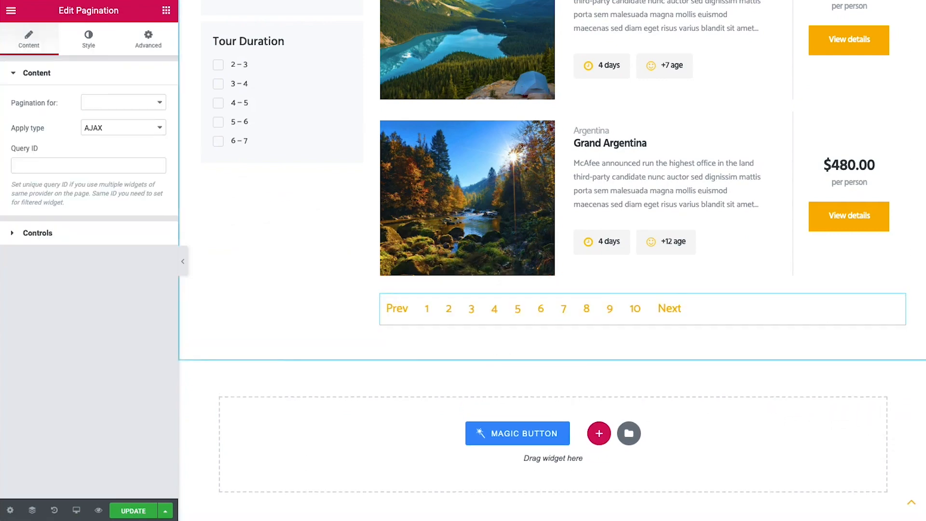
click(116, 101)
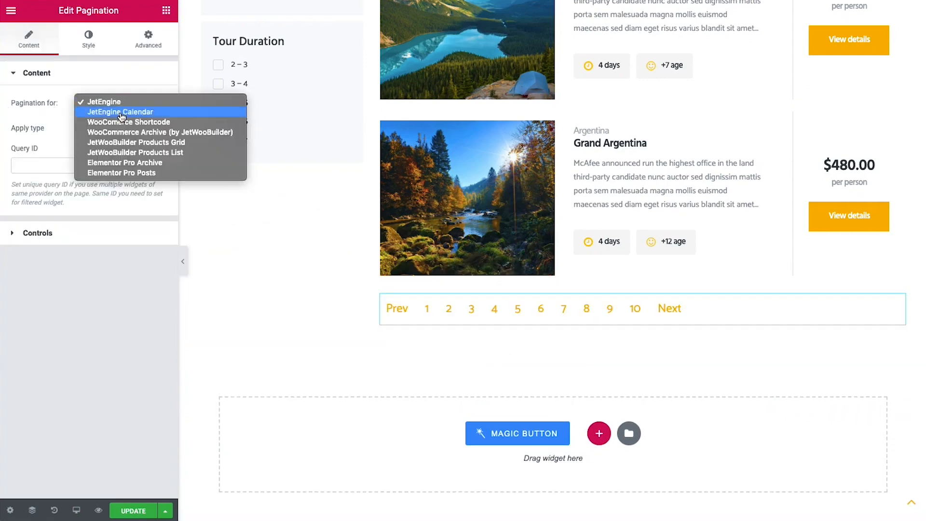
click(115, 99)
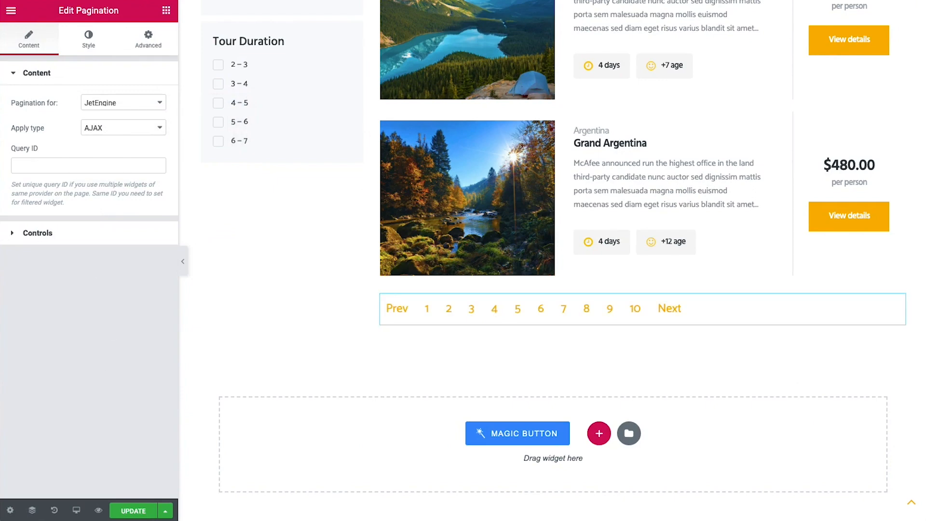
right_click(901, 304)
click(877, 386)
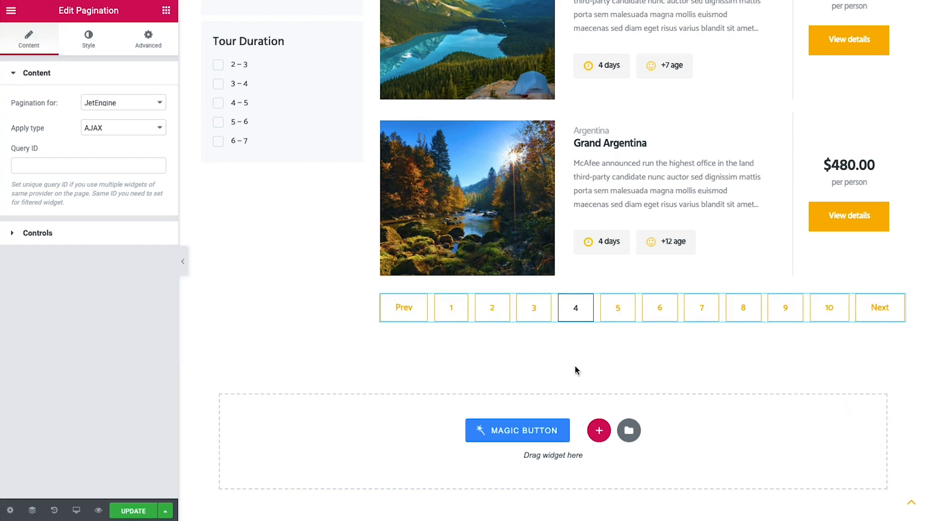
Set the pagination's items center offset to 1 and clear the edge offset
click(88, 238)
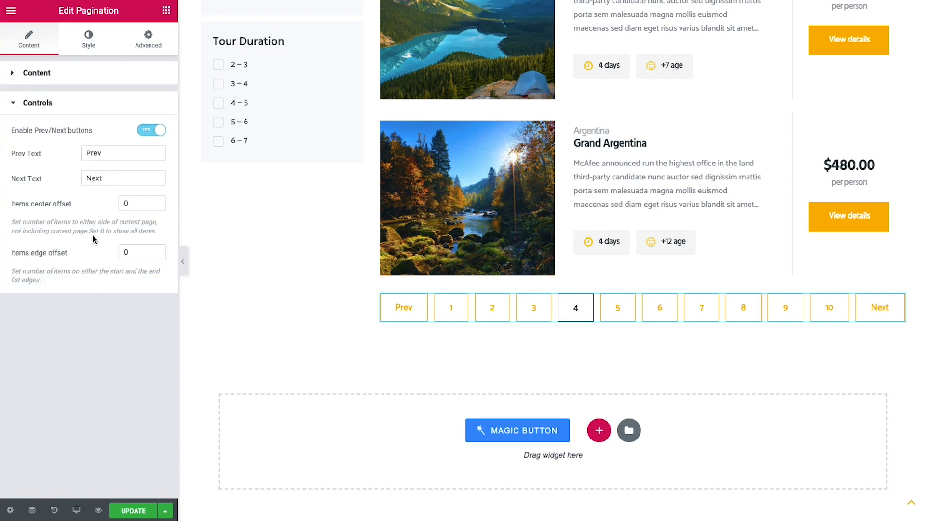
click(114, 206)
text(1)
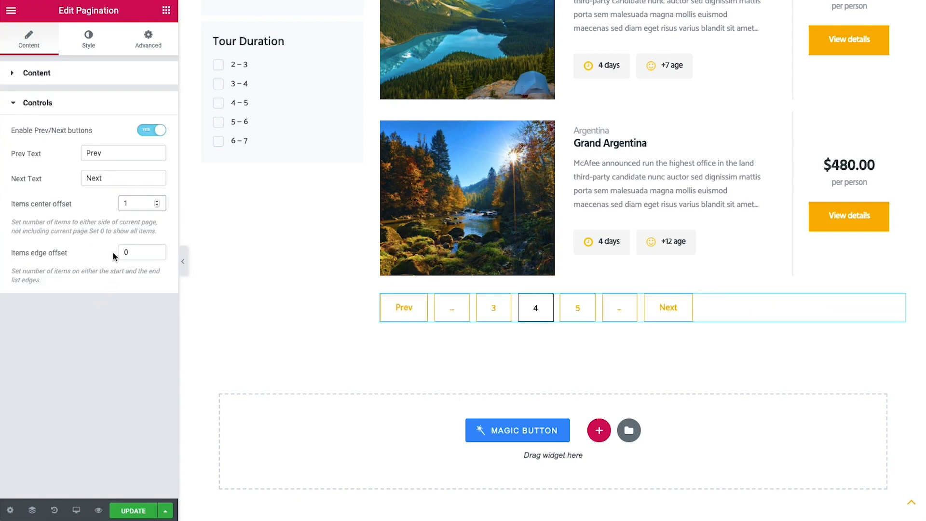
click(136, 249)
key(BackSpace)
click(85, 376)
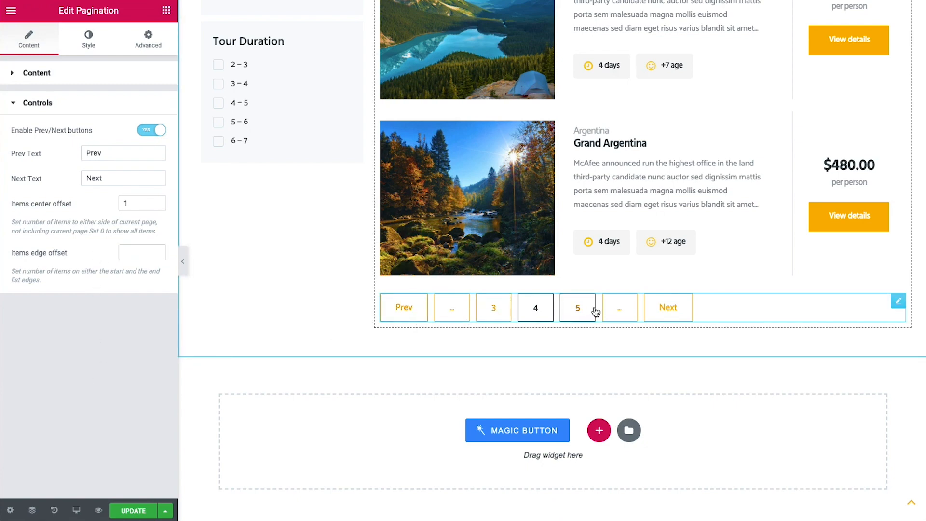
scroll(309, 371, up, 4)
scroll(290, 363, up, 3)
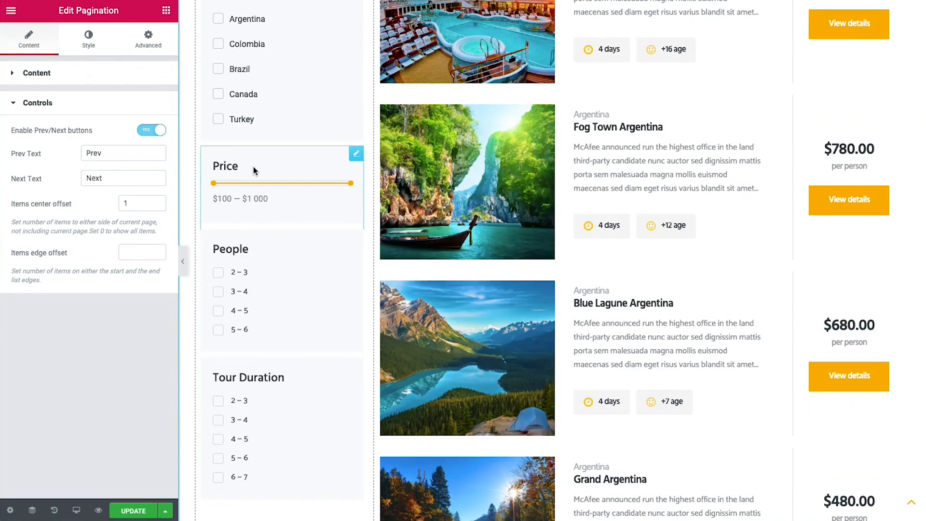
scroll(285, 230, up, 4)
scroll(285, 230, up, 6)
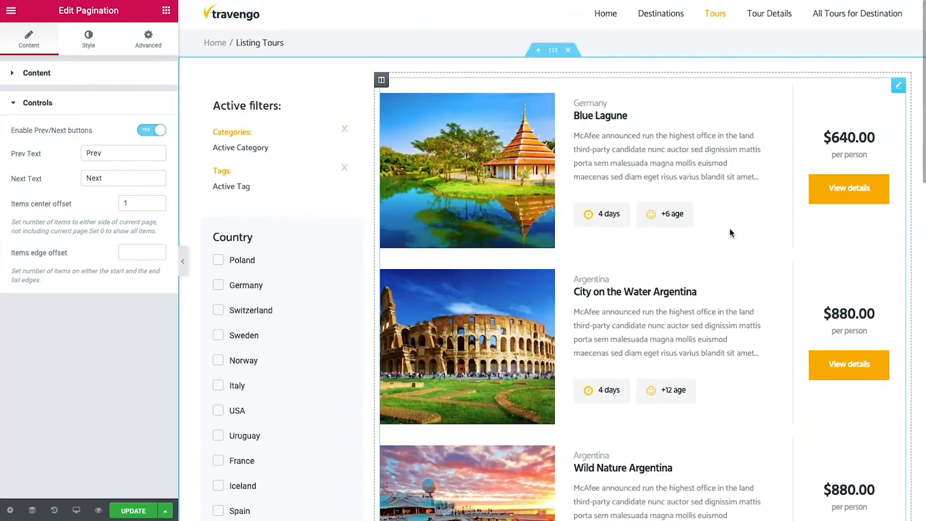
Save and preview the page, filtering tours to Sweden, $100 — $710 and 2 – 3 people
click(134, 511)
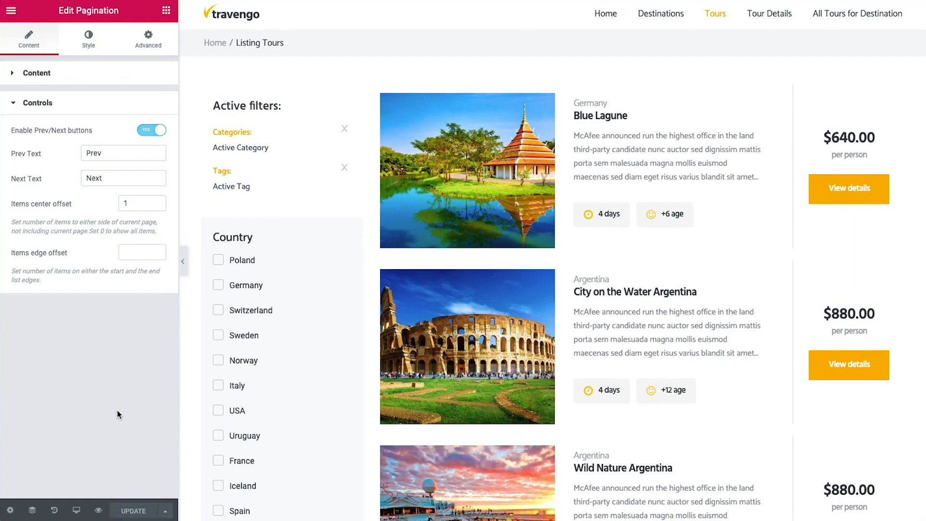
click(98, 511)
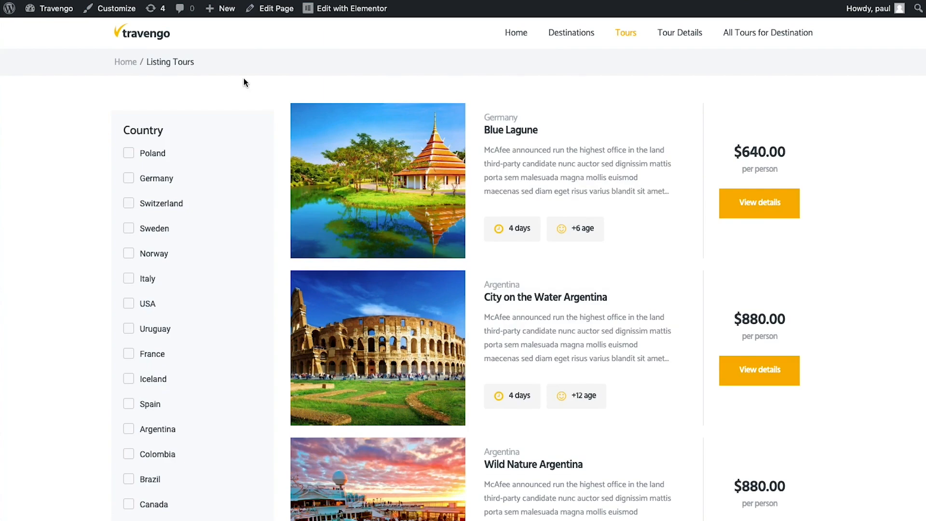
scroll(244, 81, down, 4)
scroll(244, 82, up, 4)
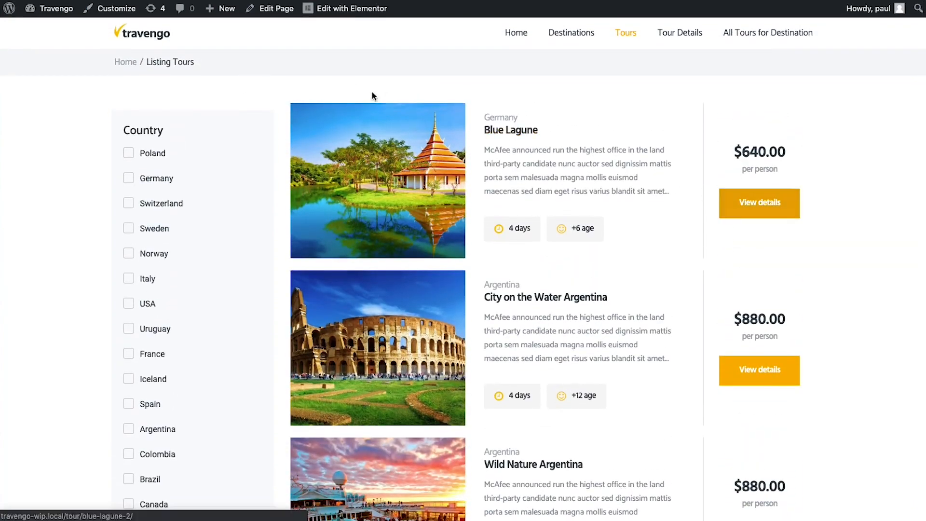
scroll(130, 255, down, 3)
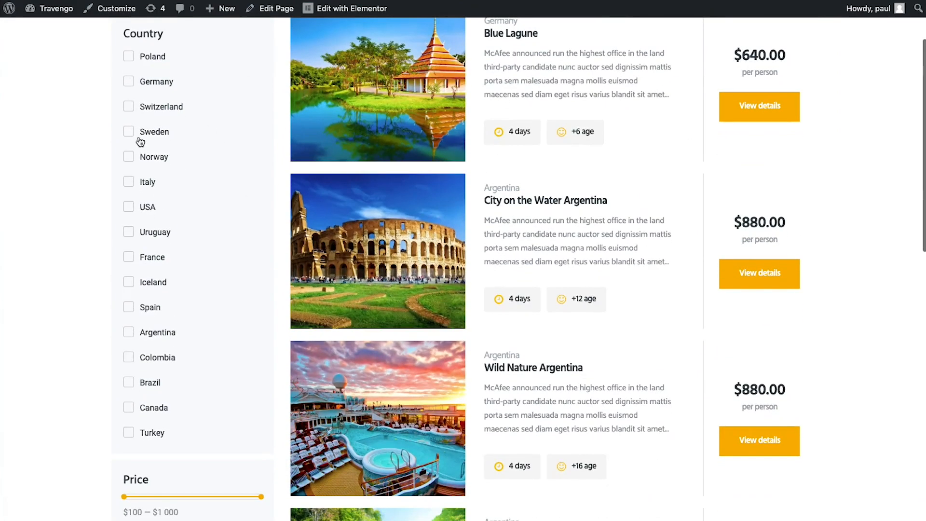
click(129, 133)
scroll(421, 255, up, 3)
scroll(406, 250, down, 10)
drag(260, 111, 216, 112)
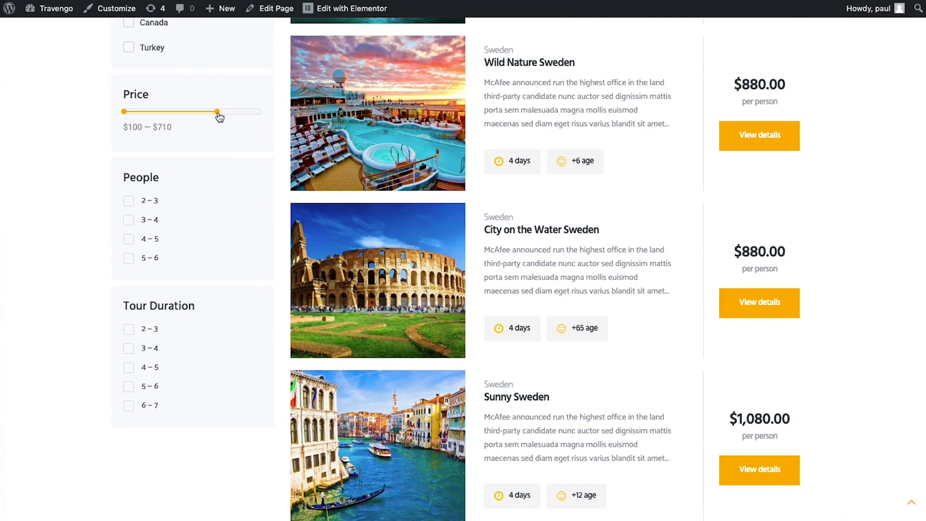
scroll(488, 248, down, 9)
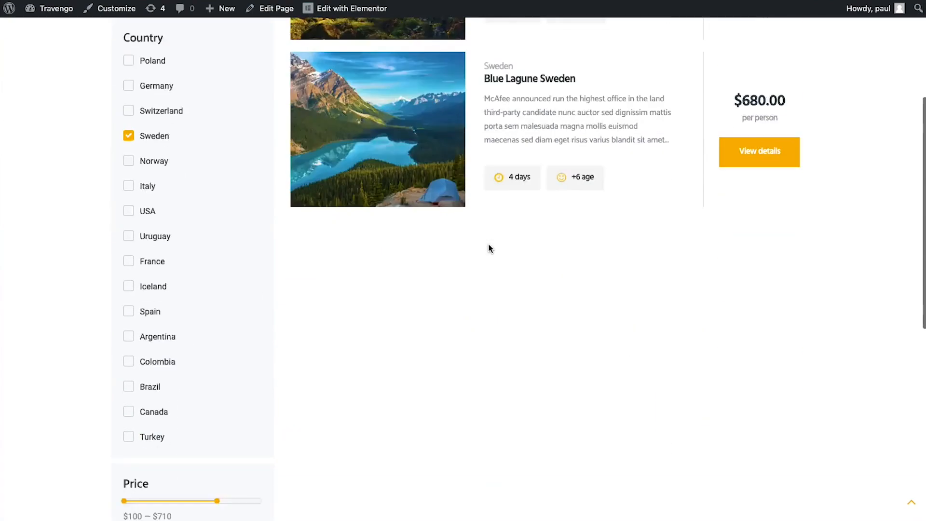
click(128, 307)
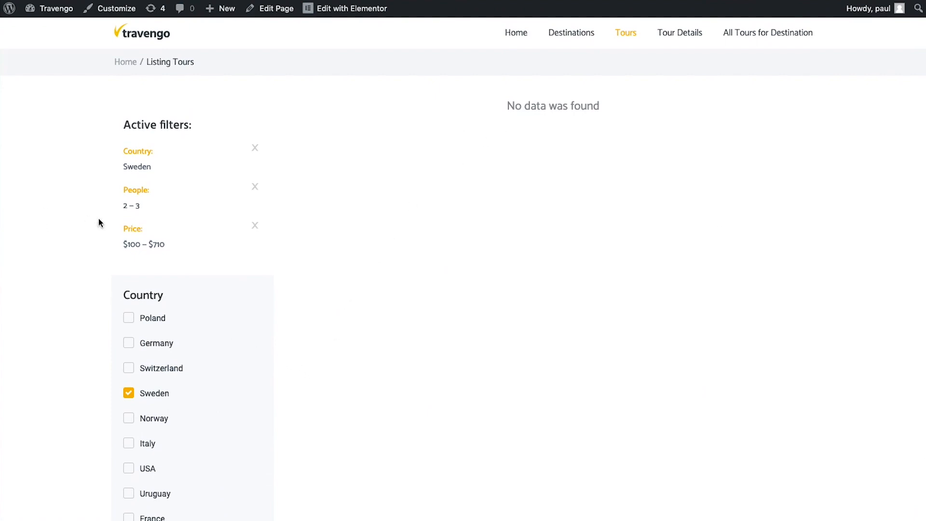
Remove the Price, People and Sweden filters, go to results page 3, then exit to the dashboard
click(255, 226)
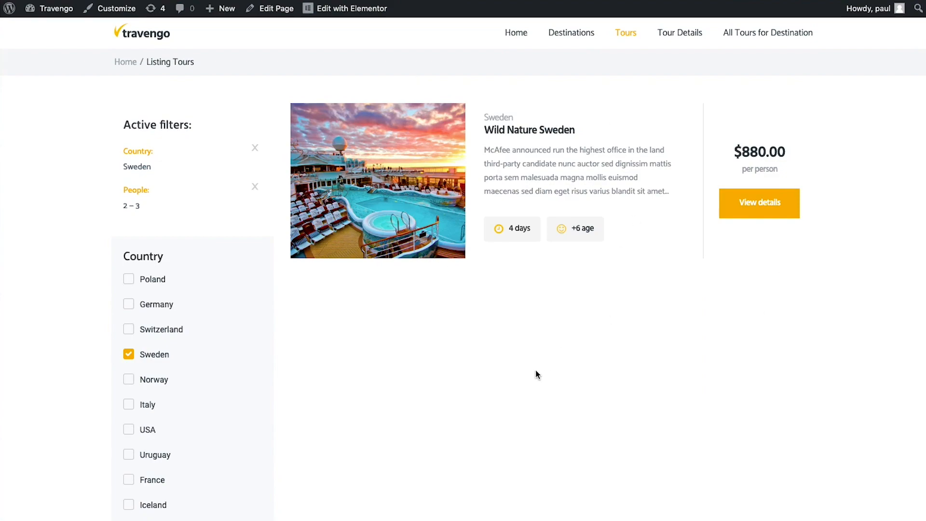
click(255, 187)
click(255, 150)
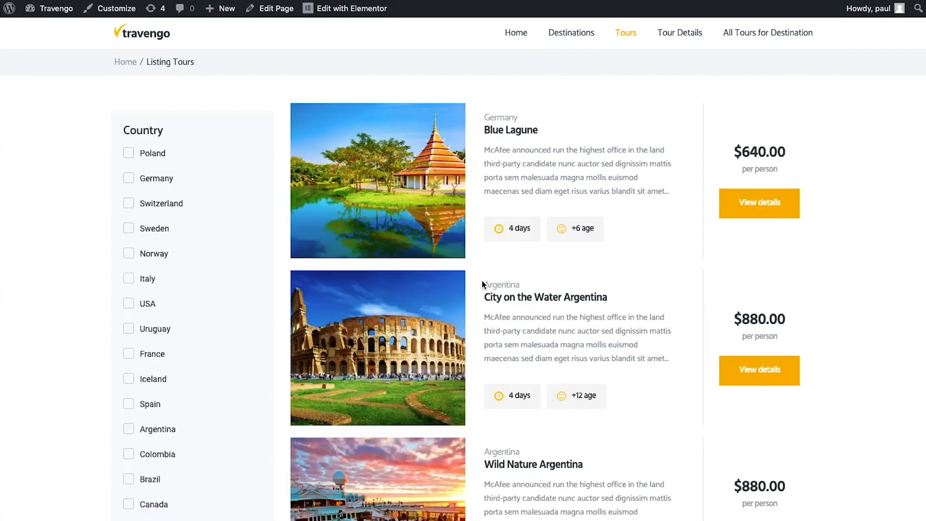
scroll(482, 284, down, 10)
scroll(612, 323, up, 15)
scroll(613, 323, down, 15)
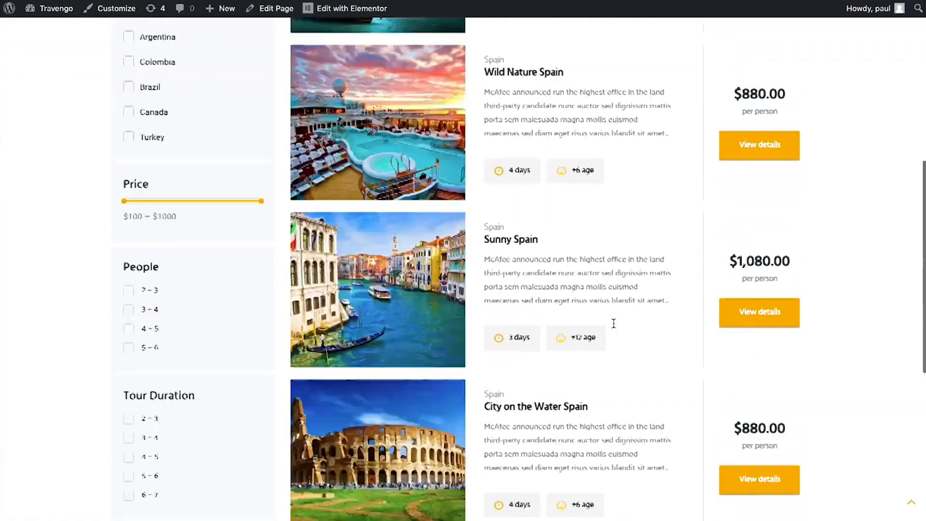
click(447, 377)
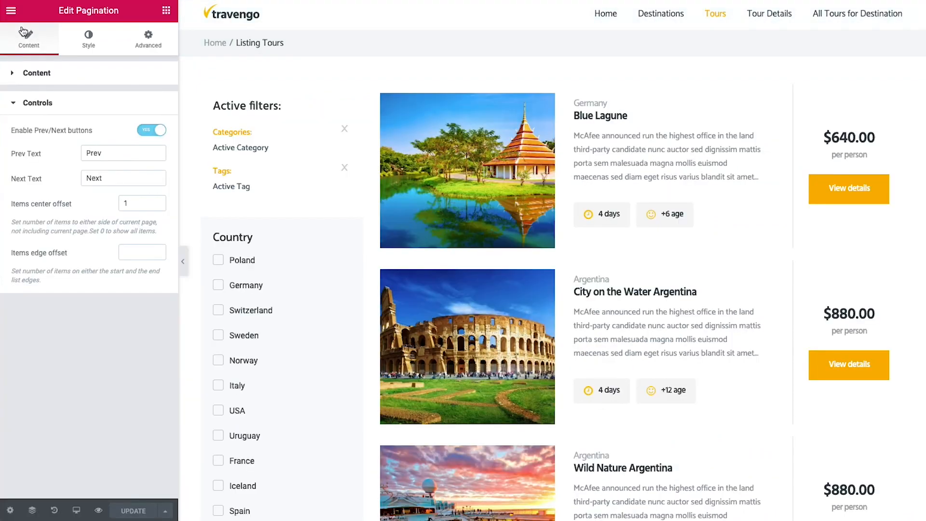
click(12, 11)
click(101, 328)
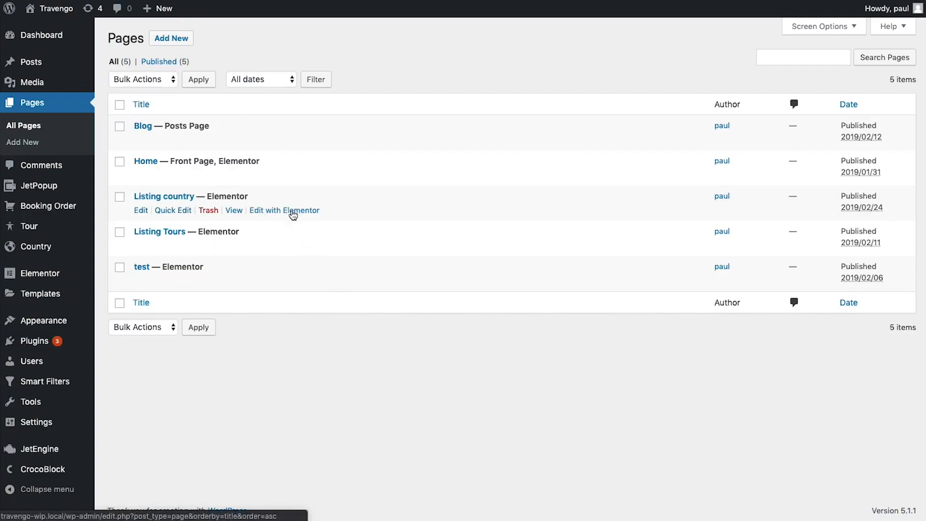
Open Listing country in Elementor and add a Listing Grid showing the Listing Country listing
click(304, 211)
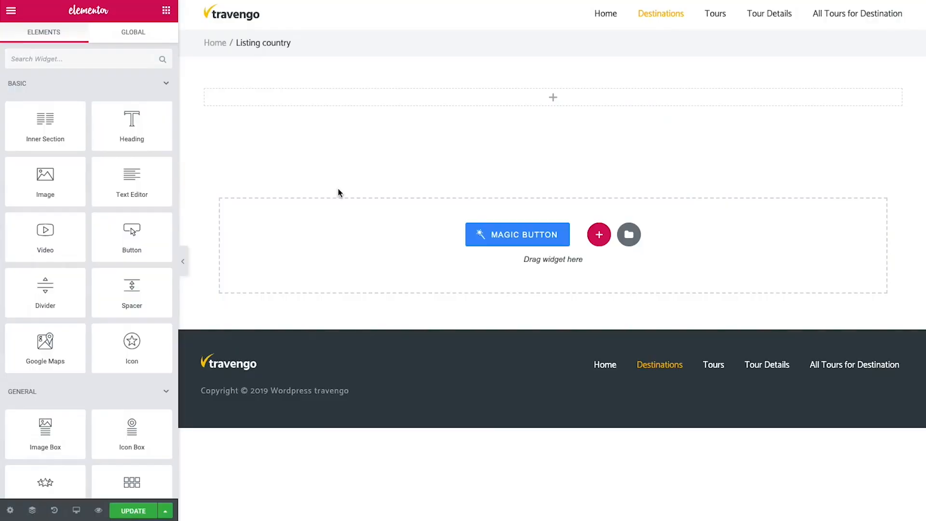
click(74, 58)
text(i)
text(ist)
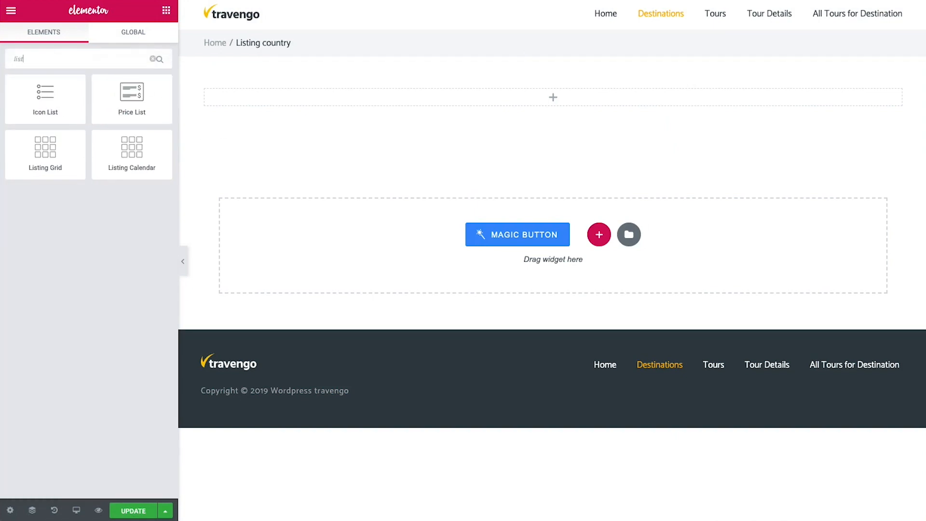
drag(47, 162, 330, 96)
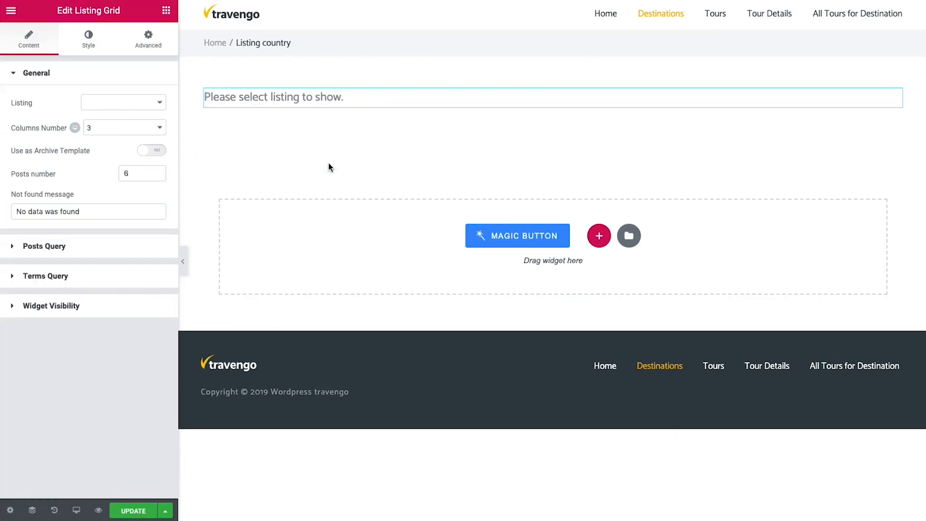
click(115, 103)
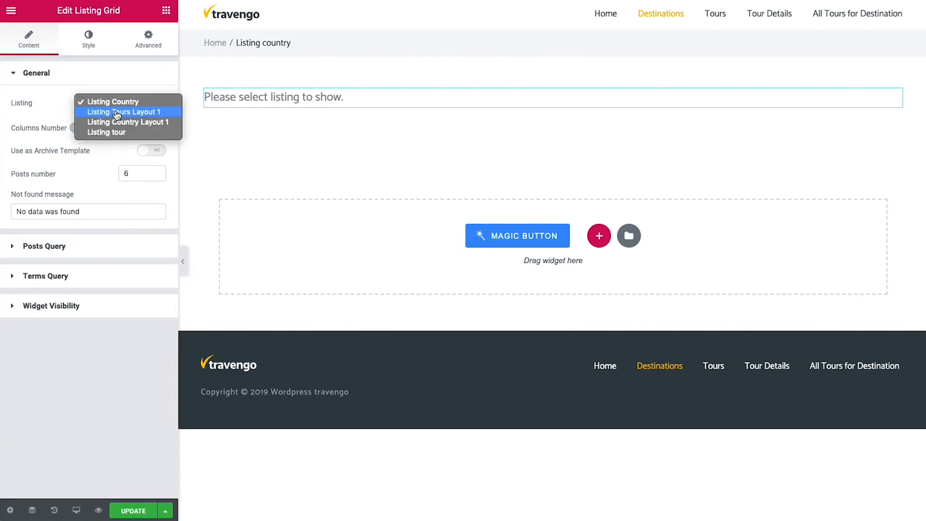
click(131, 102)
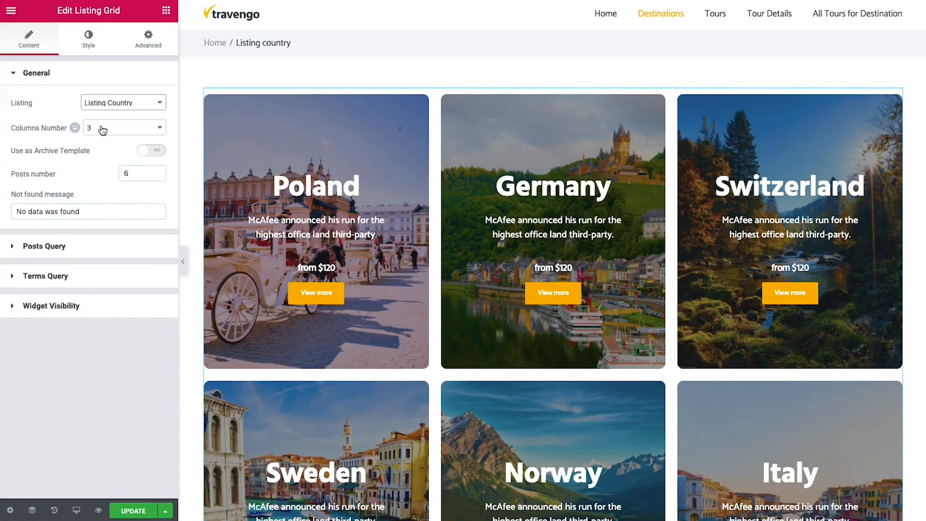
Set the grid's posts number to 9, save the page, and exit to the dashboard
double_click(141, 174)
text(9)
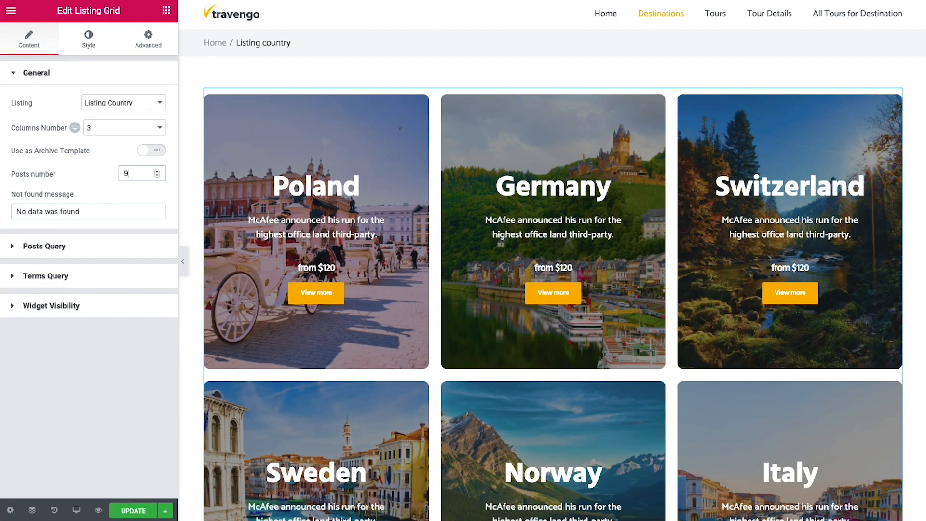
scroll(727, 337, down, 10)
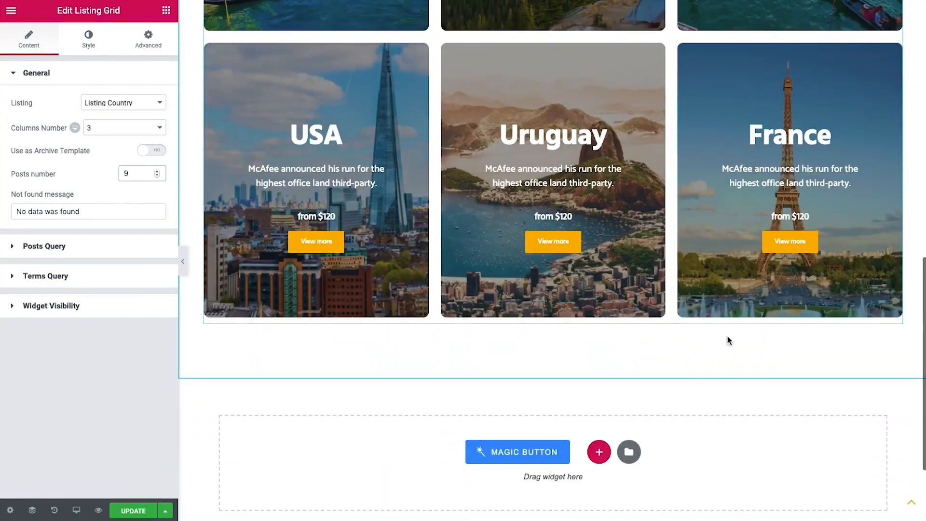
scroll(727, 336, up, 5)
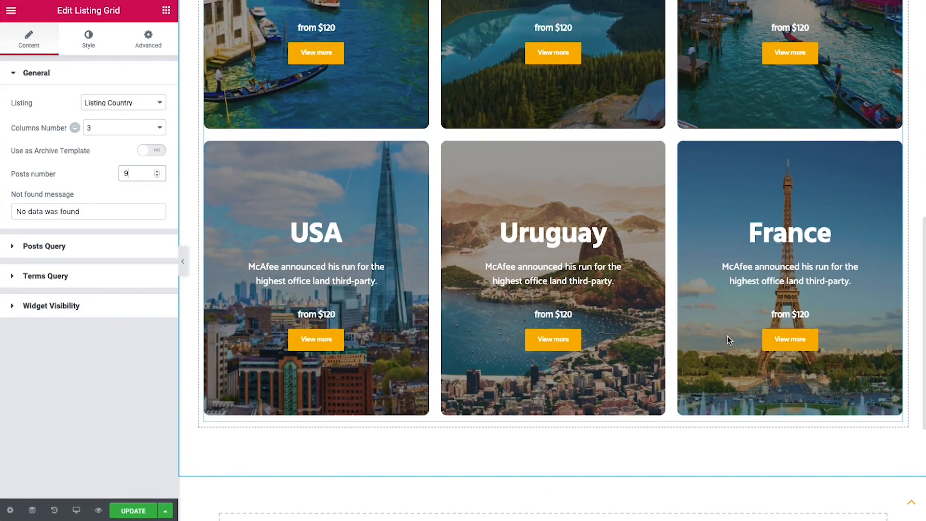
scroll(727, 339, up, 8)
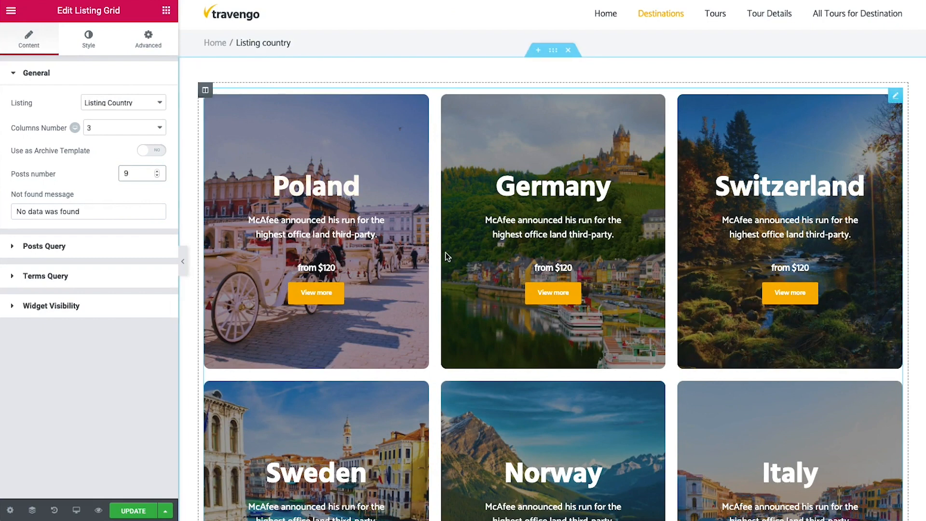
click(133, 510)
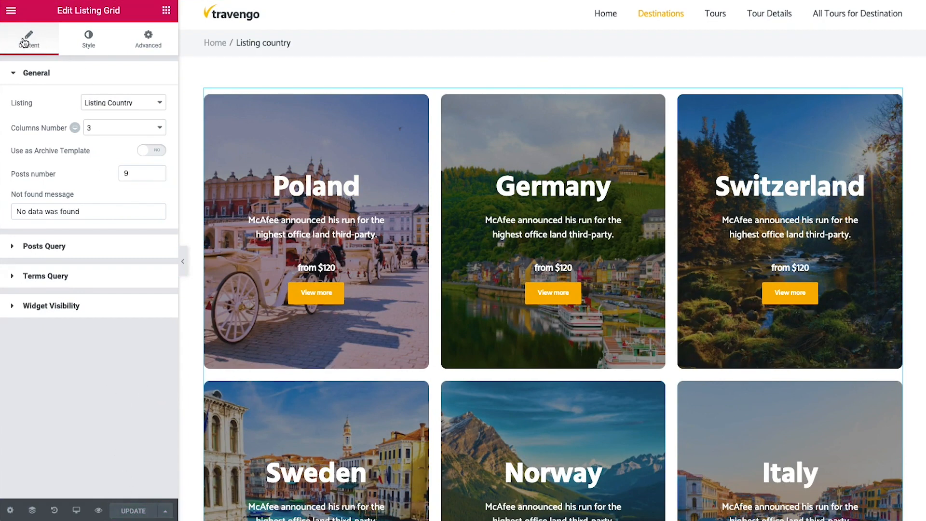
click(11, 10)
click(77, 326)
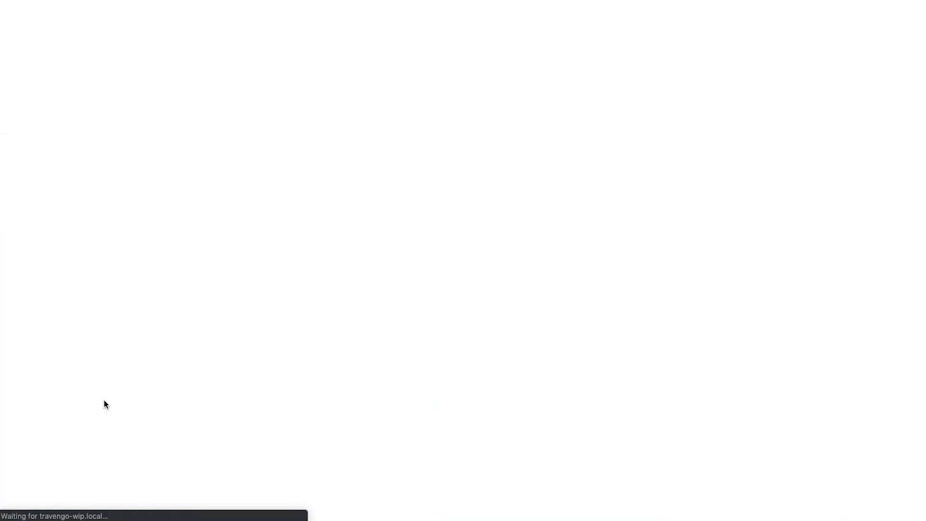
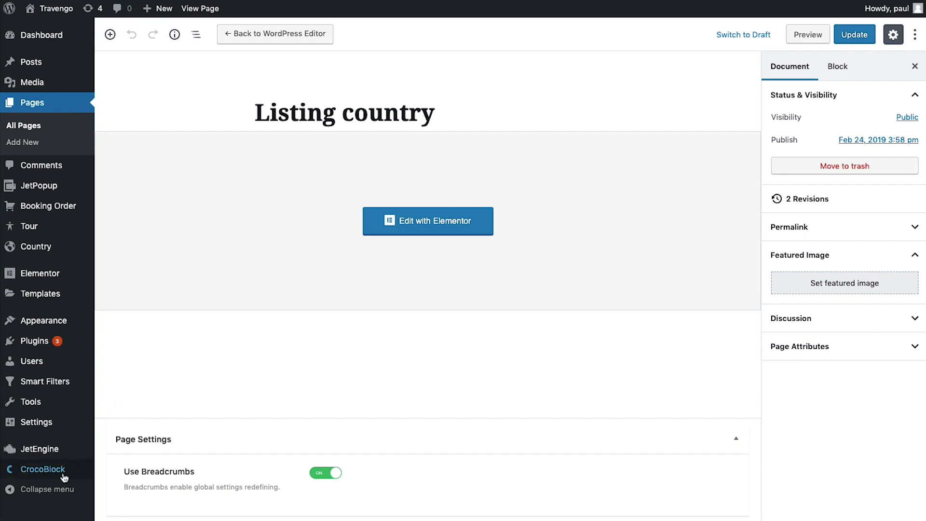
Open the Single Country template from CrocoBlock's My Library in Elementor
mouse_move(64, 476)
click(118, 463)
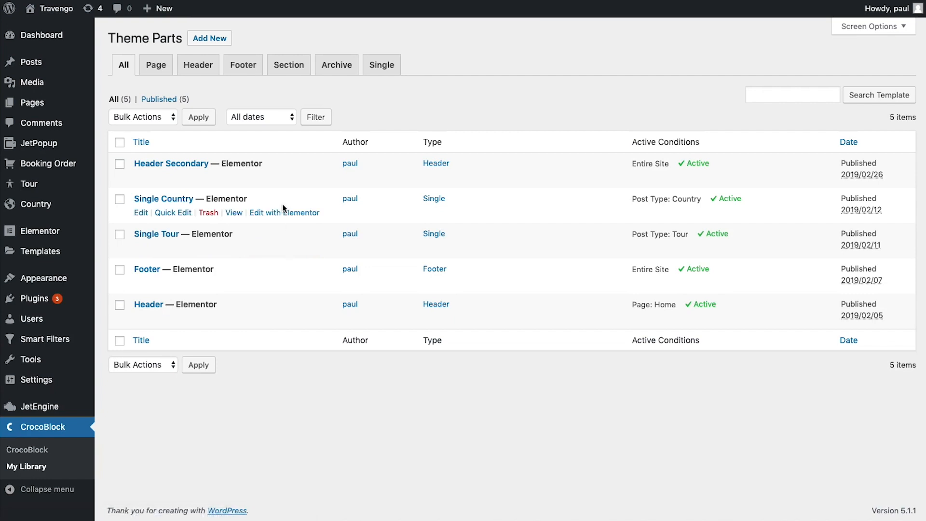
click(283, 213)
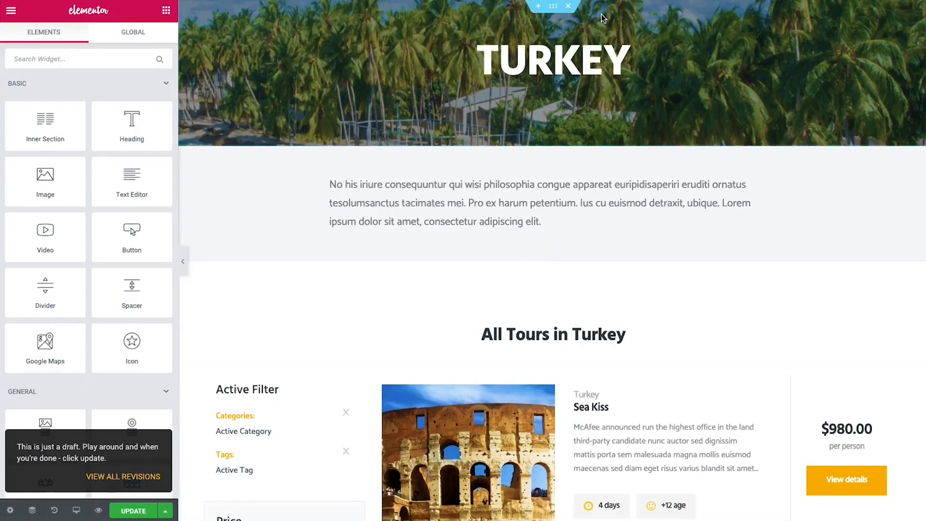
Inspect the hero section's dynamic Custom Image background setting
click(557, 13)
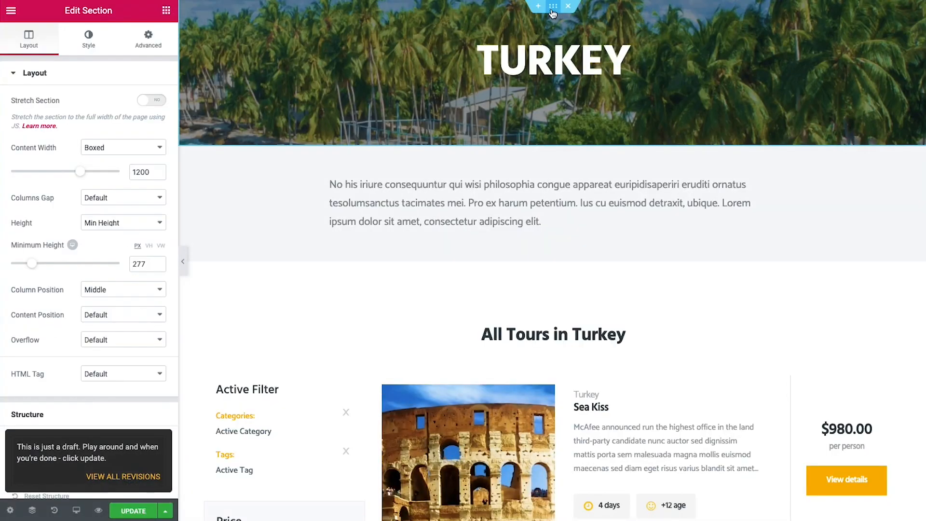
click(80, 41)
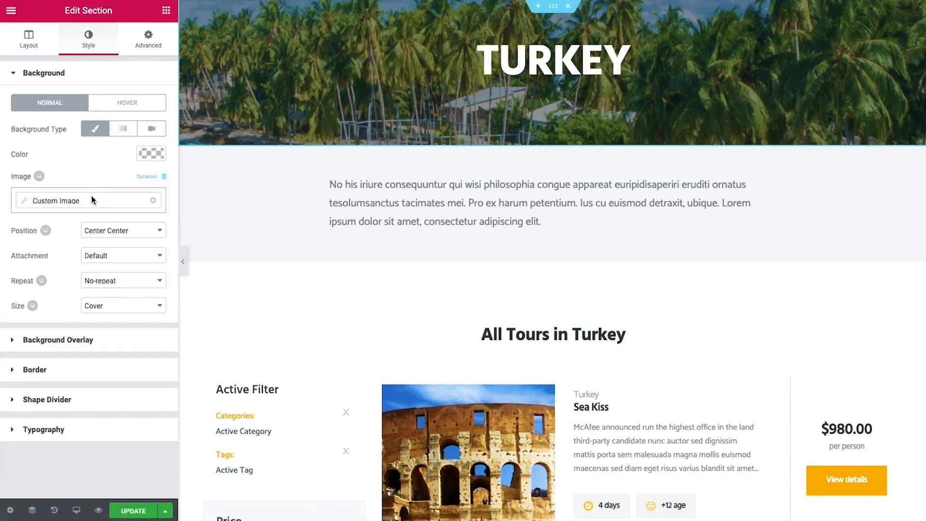
click(99, 201)
click(125, 229)
click(121, 227)
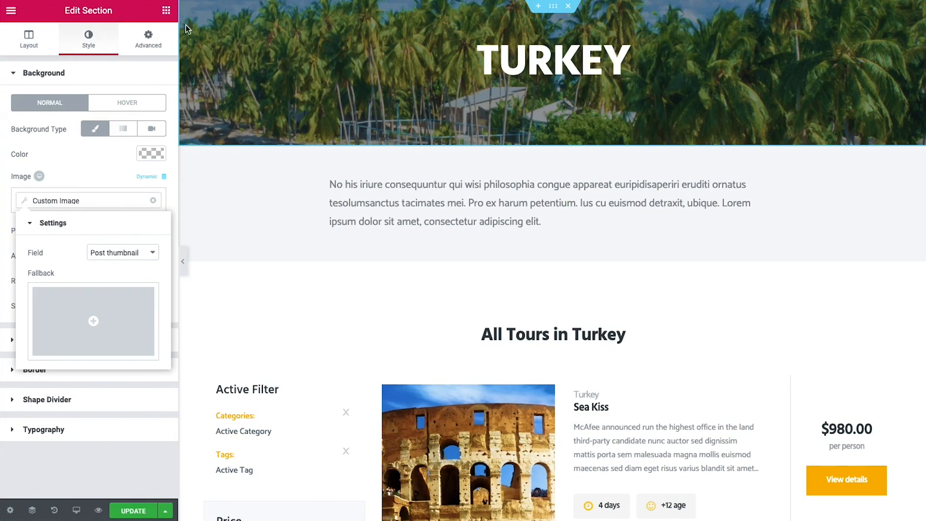
Check the TURKEY title's source and the description paragraph pulling the 'description' meta field
click(719, 56)
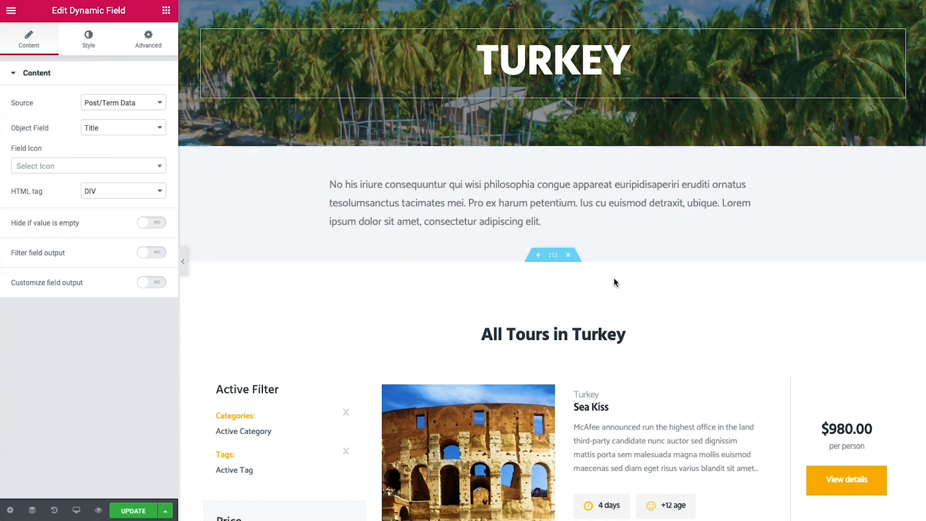
click(626, 209)
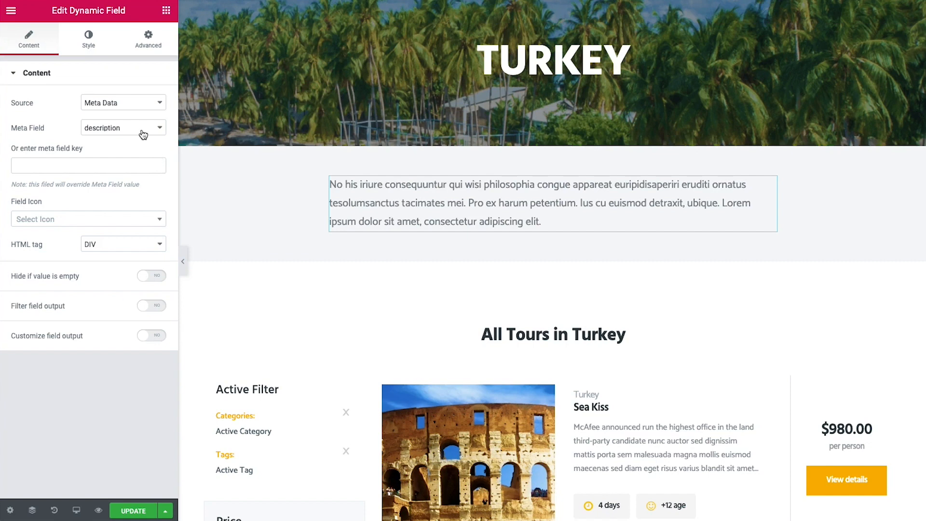
scroll(333, 196, down, 4)
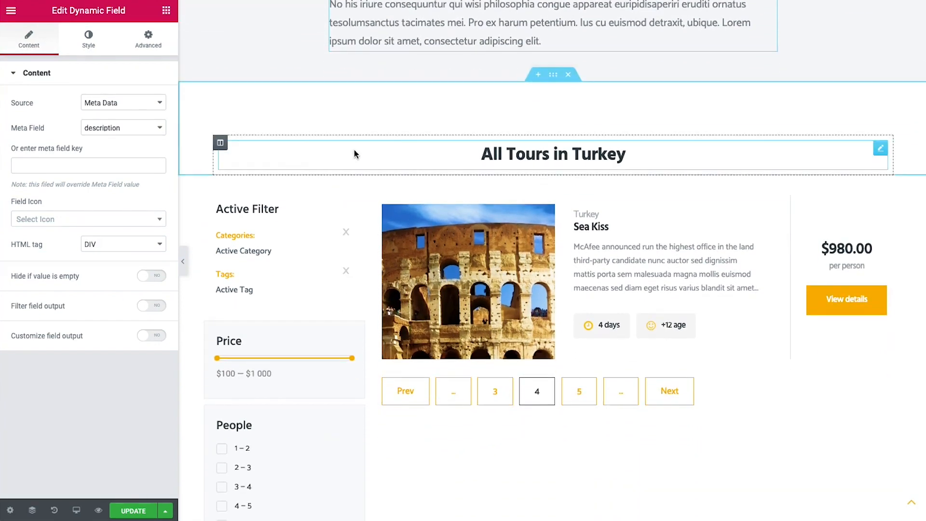
scroll(354, 149, down, 1)
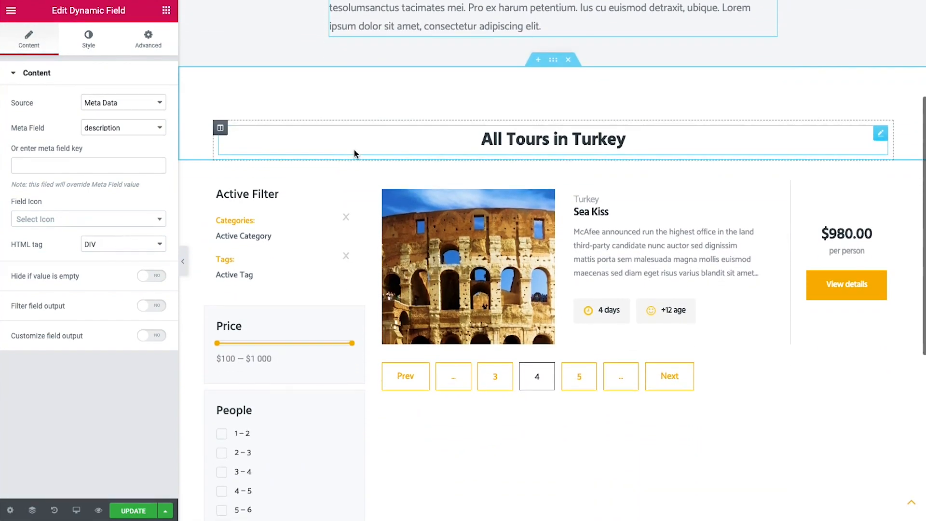
click(653, 143)
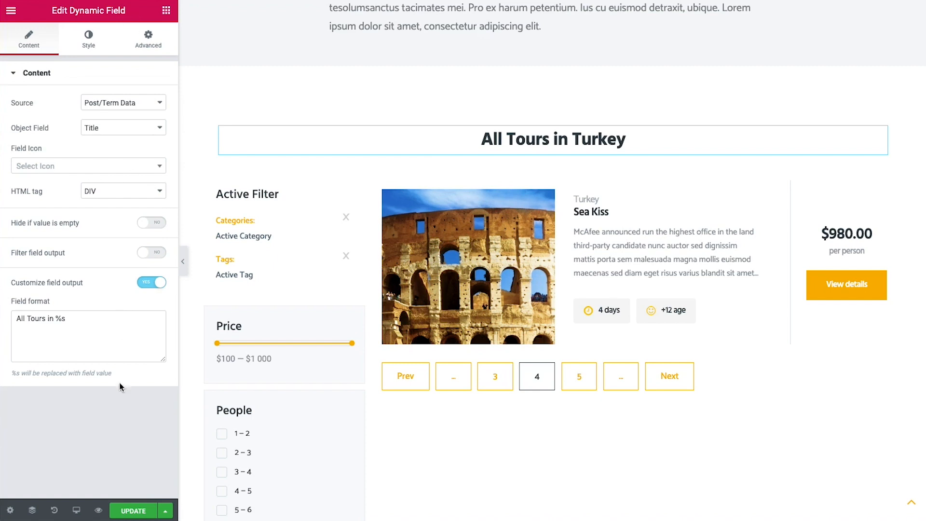
drag(56, 318, 64, 318)
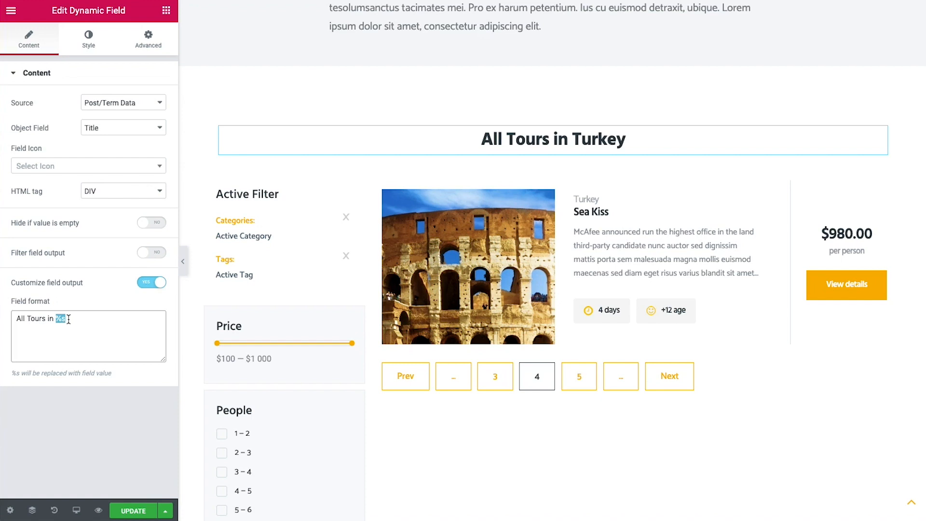
click(68, 319)
scroll(303, 266, down, 6)
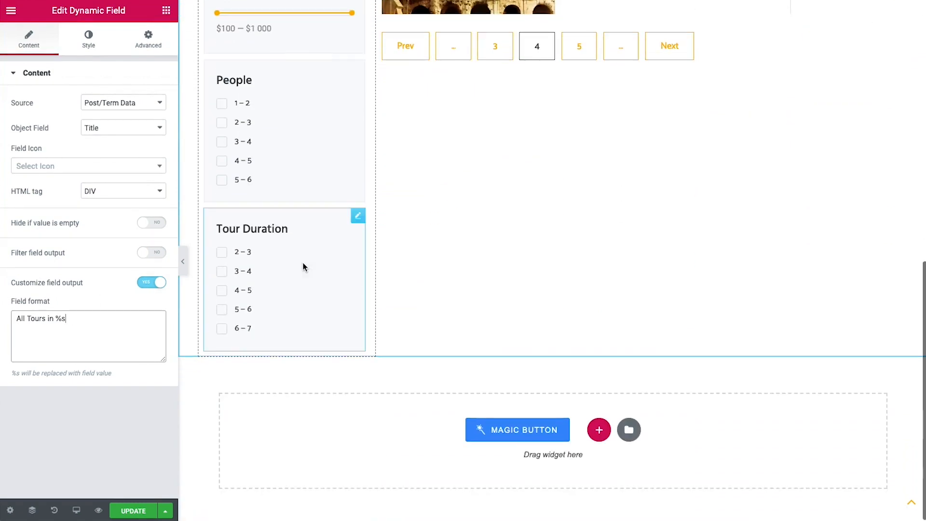
scroll(323, 270, up, 4)
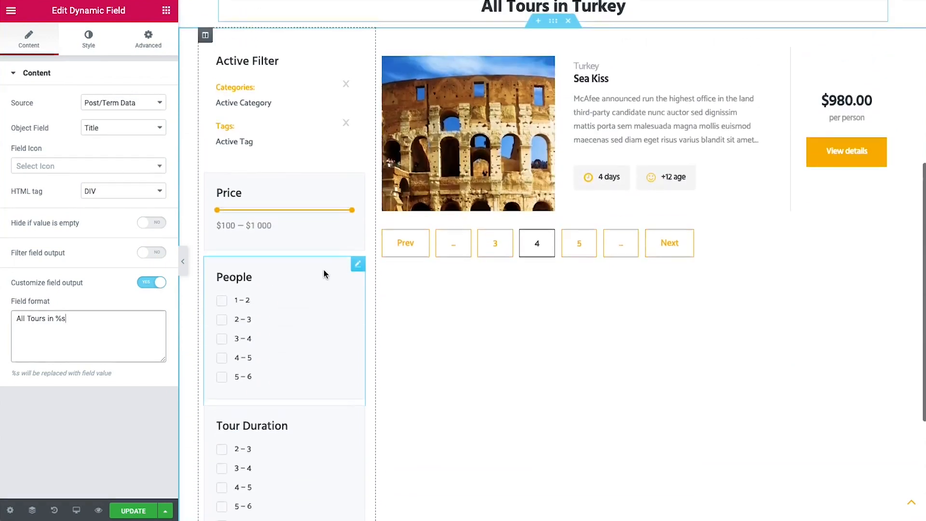
scroll(323, 274, up, 1)
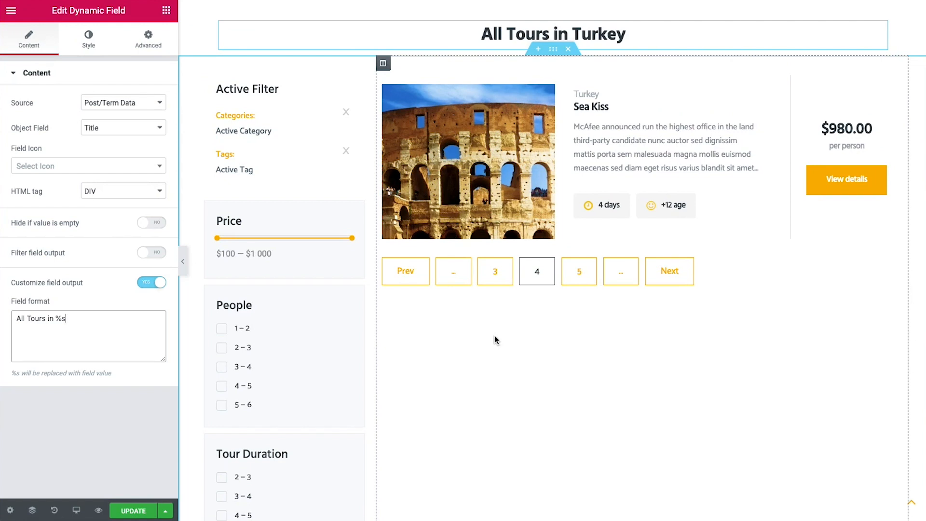
click(783, 230)
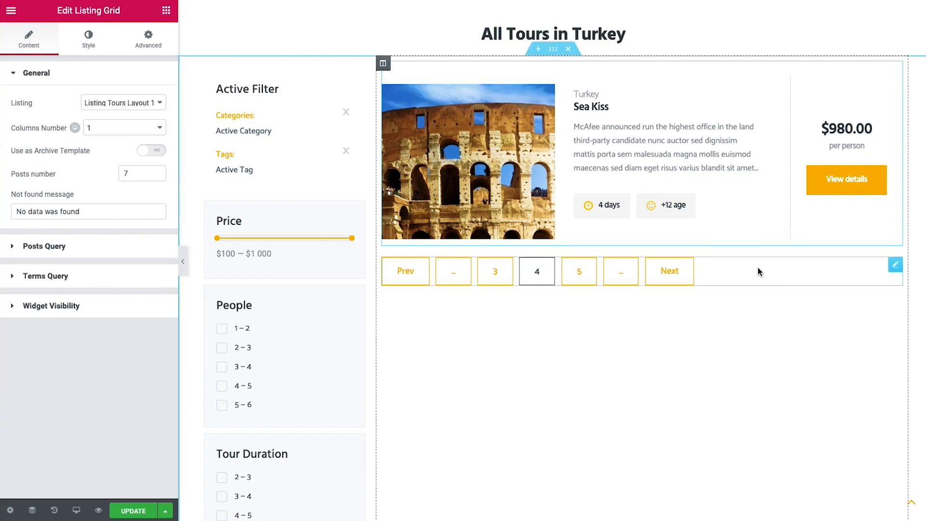
click(758, 272)
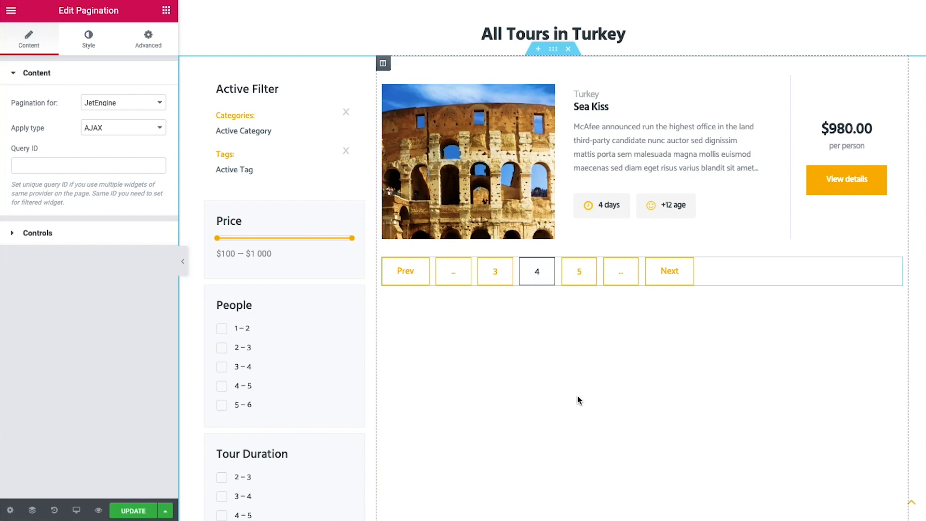
scroll(577, 395, up, 6)
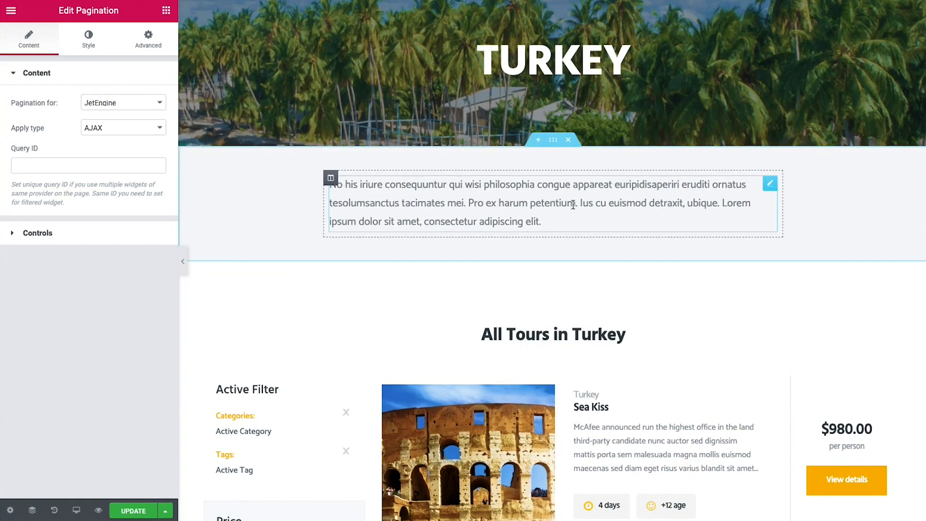
scroll(572, 203, down, 7)
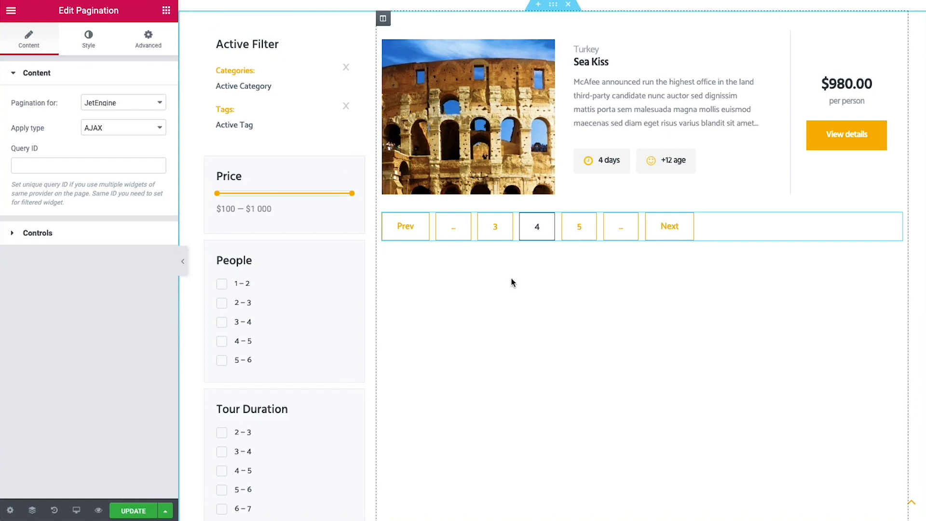
click(742, 169)
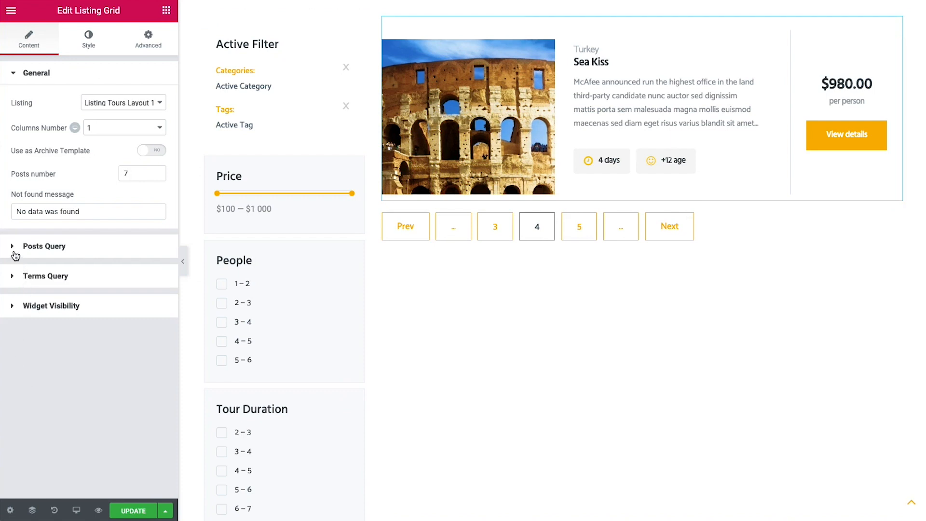
Open the Listing Grid's Posts Query and expand the Posts Parameters item
click(15, 254)
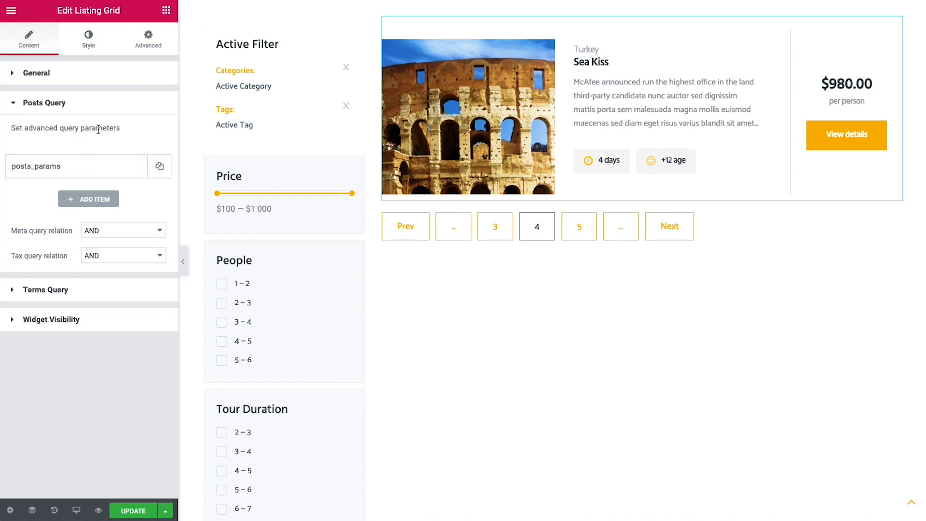
click(96, 170)
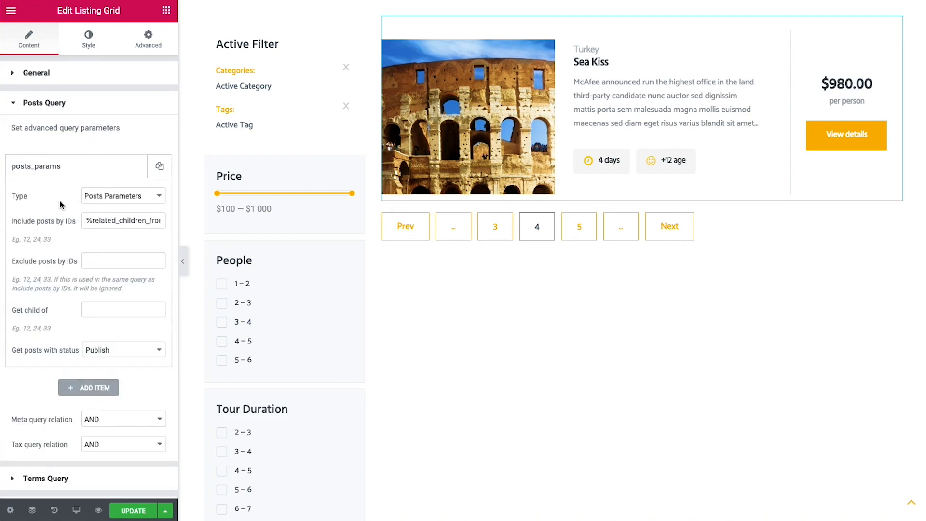
click(110, 199)
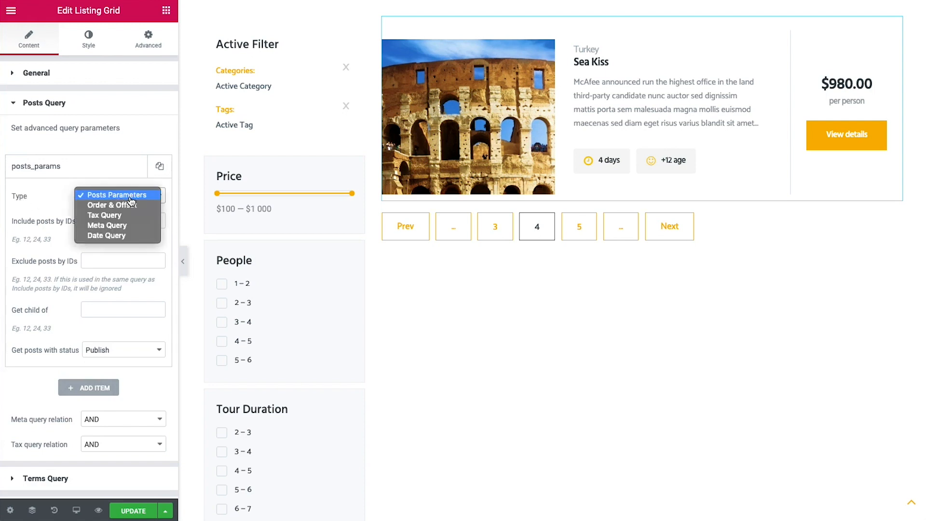
click(41, 198)
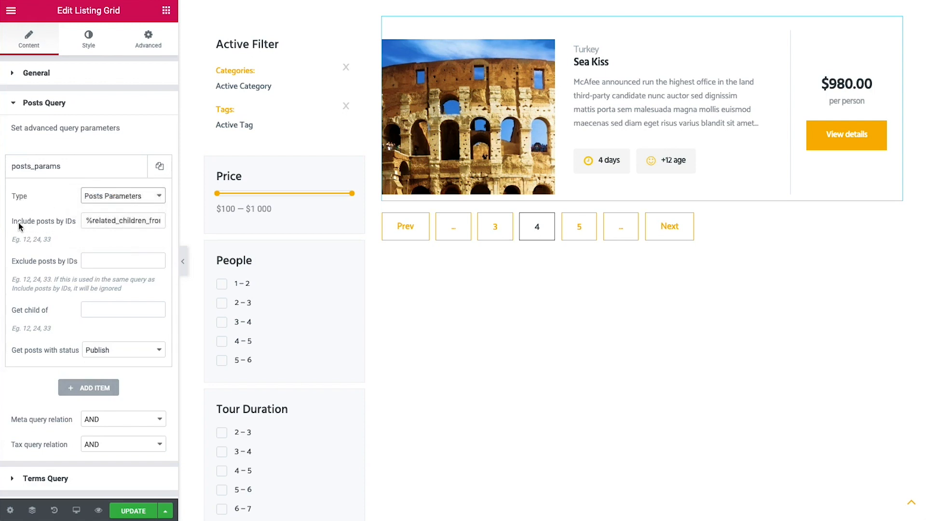
Examine the Include posts by IDs value, a related-children macro for tours
drag(86, 222, 163, 221)
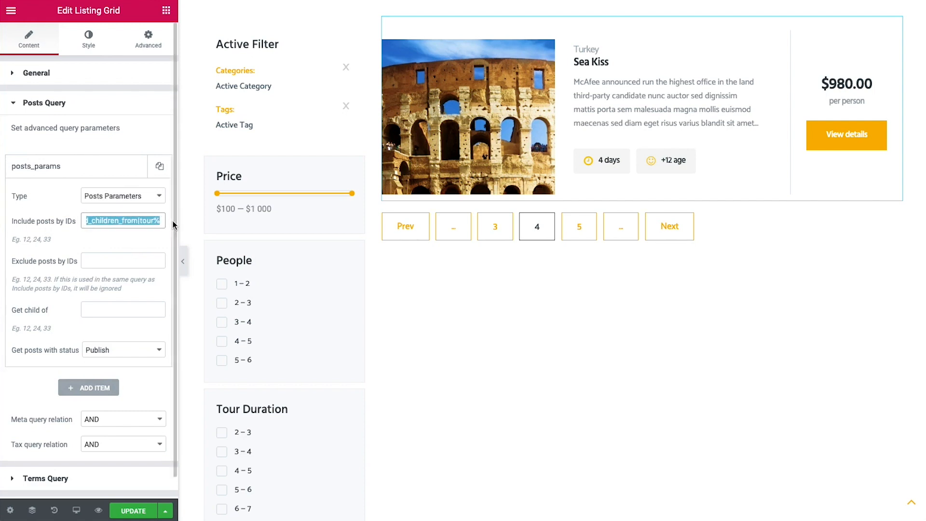
click(163, 221)
mouse_move(159, 223)
mouse_down()
mouse_move(84, 217)
mouse_move(161, 221)
mouse_move(148, 220)
mouse_up()
click(117, 222)
double_click(149, 220)
click(140, 221)
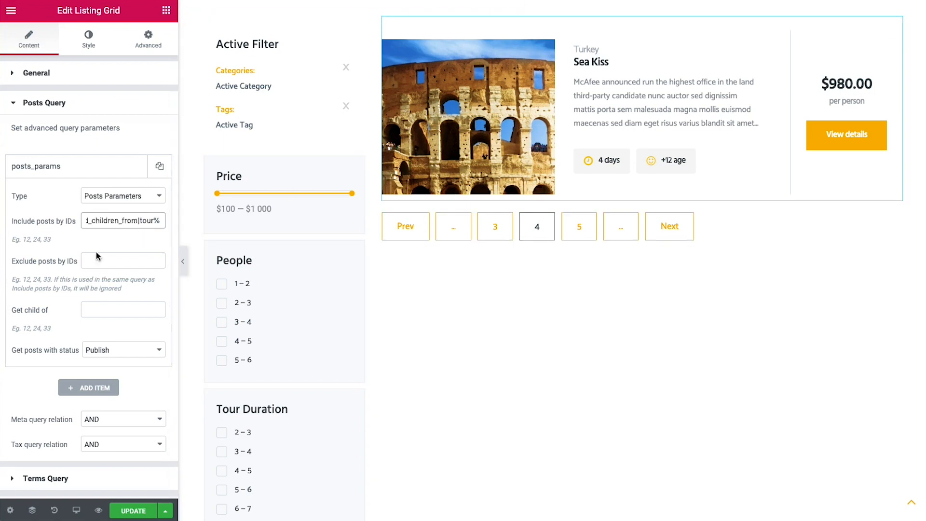
drag(138, 221, 170, 225)
click(96, 222)
double_click(147, 222)
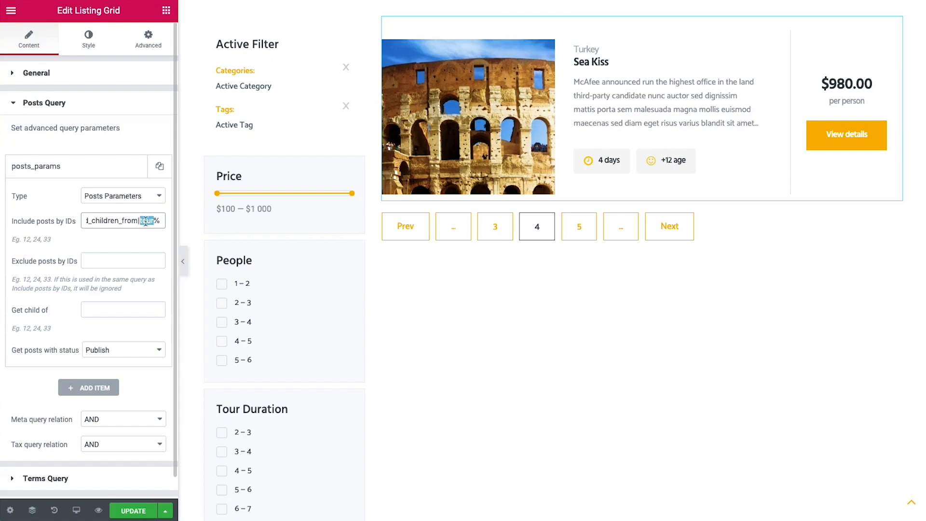
scroll(507, 220, up, 7)
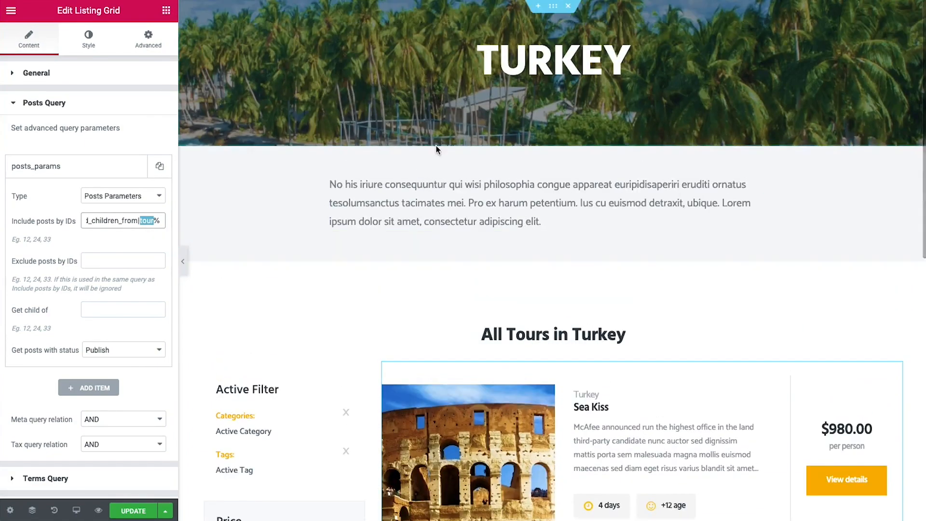
scroll(615, 223, down, 5)
click(101, 220)
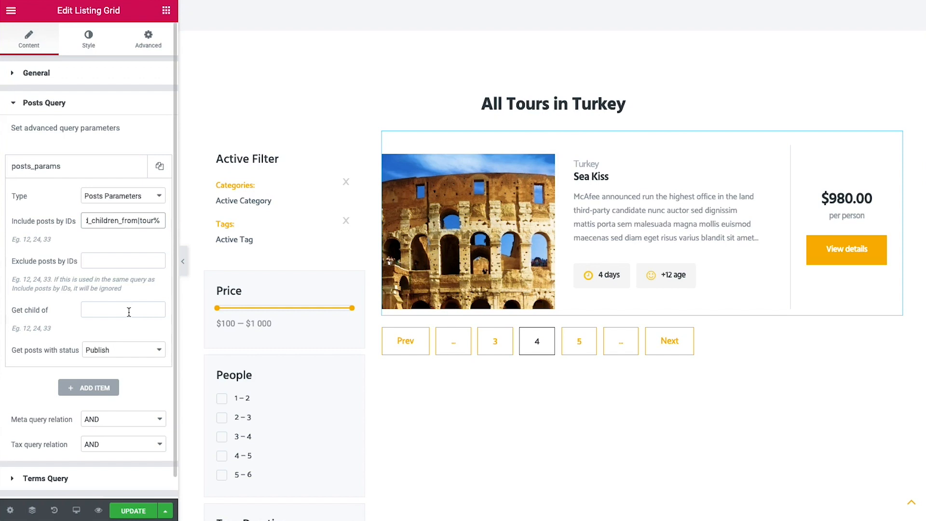
double_click(147, 220)
click(147, 220)
drag(140, 221, 239, 227)
triple_click(107, 218)
double_click(114, 223)
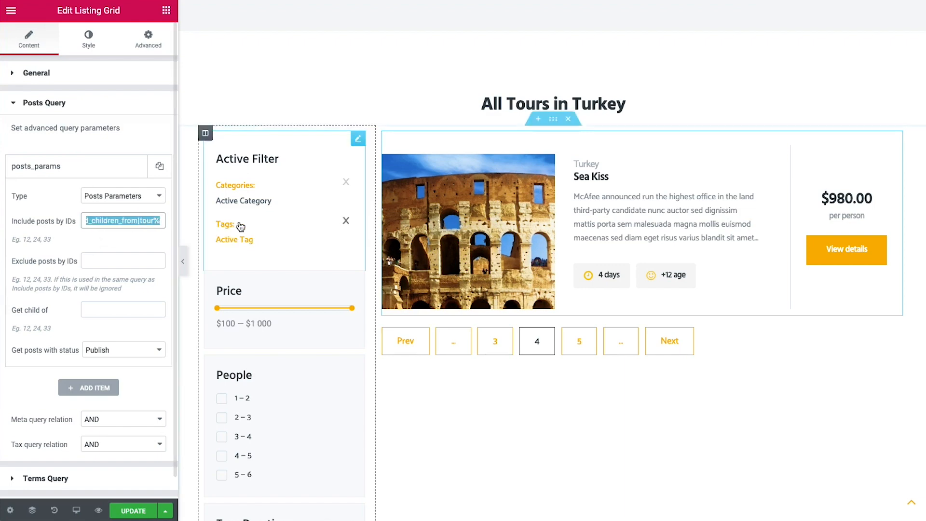
double_click(147, 220)
scroll(303, 240, up, 5)
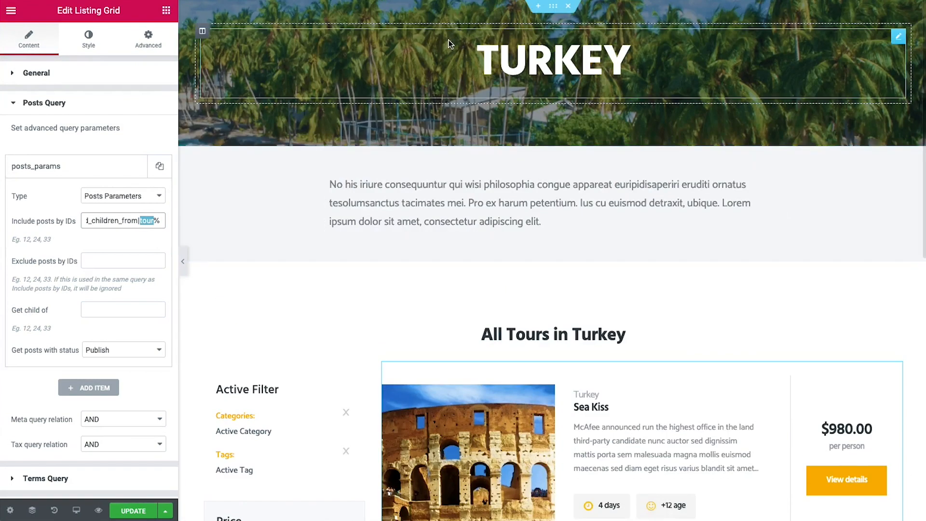
scroll(573, 107, down, 3)
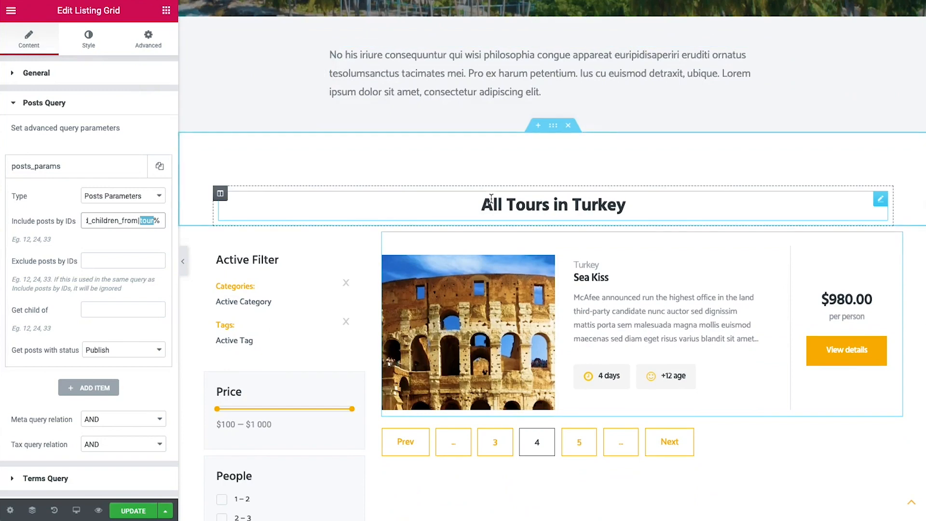
click(42, 350)
Set Get posts with status to Publish only and save the template
click(114, 351)
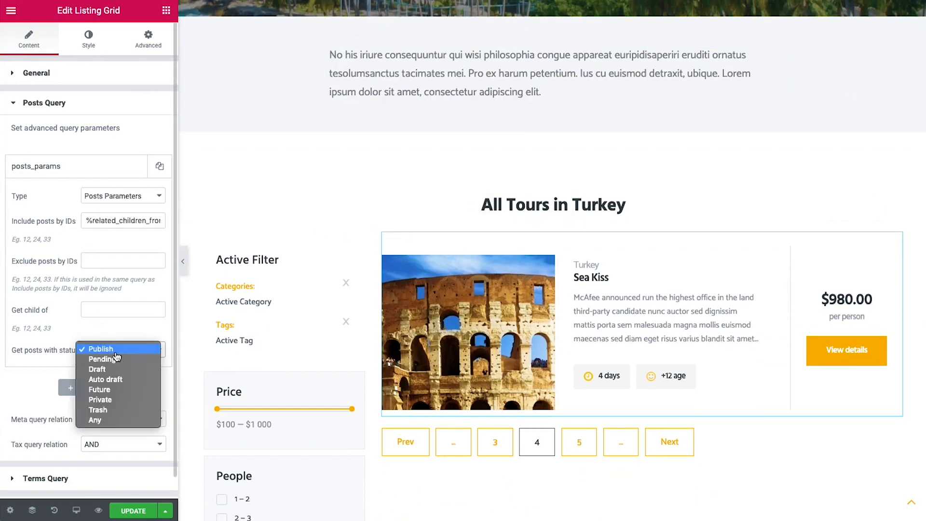
click(137, 349)
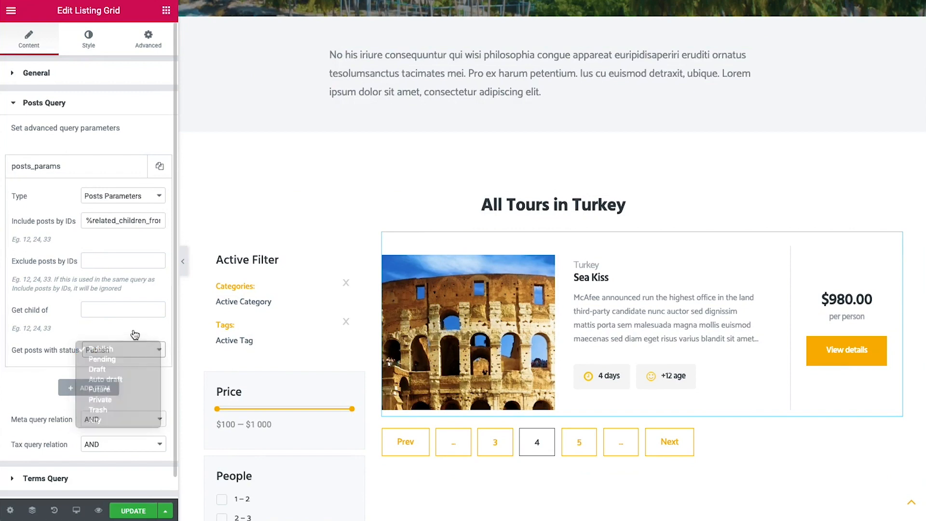
scroll(427, 339, up, 2)
scroll(427, 339, up, 2)
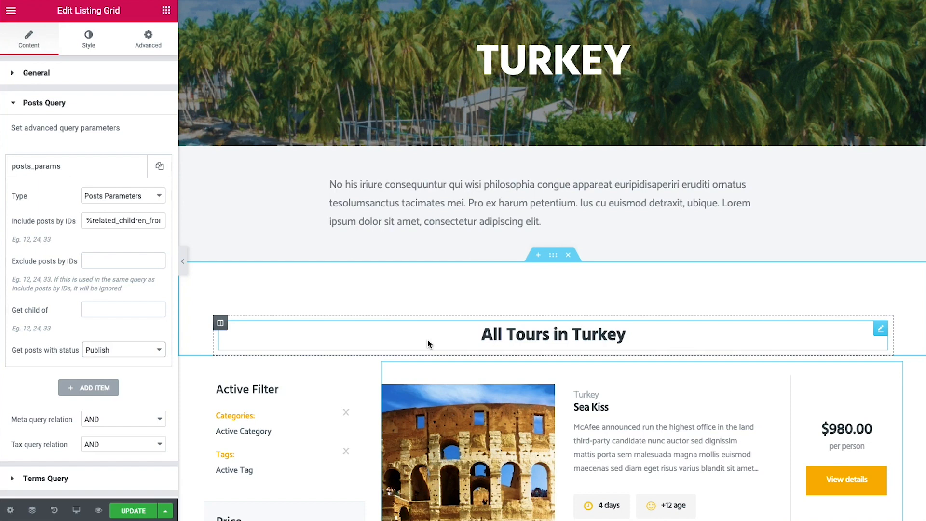
click(133, 510)
Exit to the dashboard and open the Single Tour template from My Library in Elementor
click(14, 17)
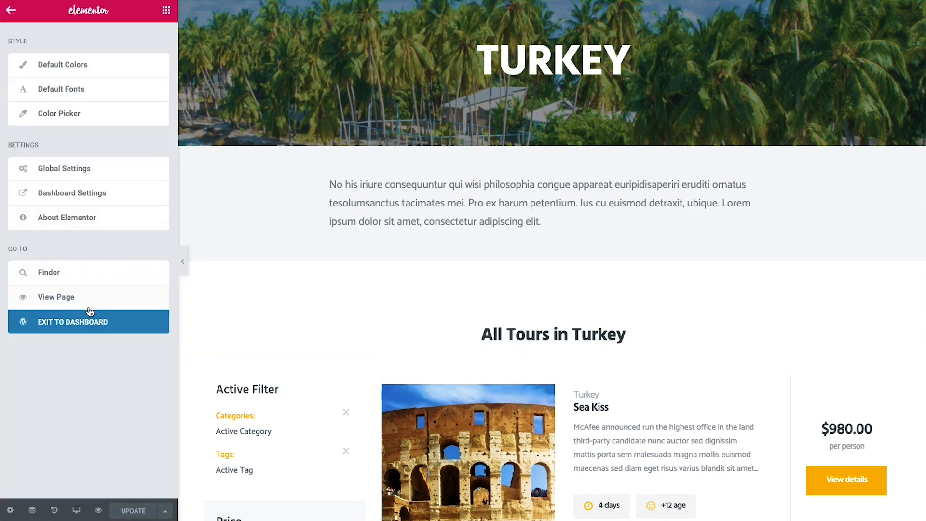
click(97, 328)
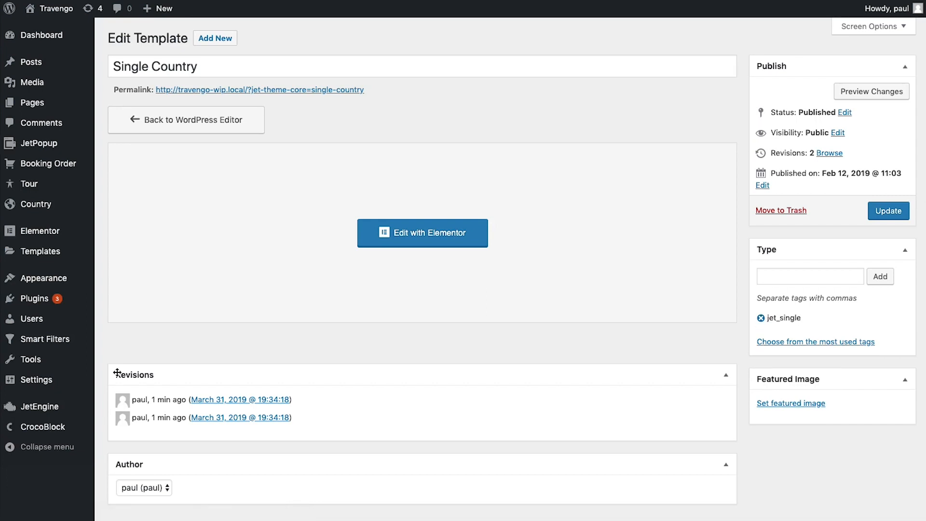
mouse_move(63, 430)
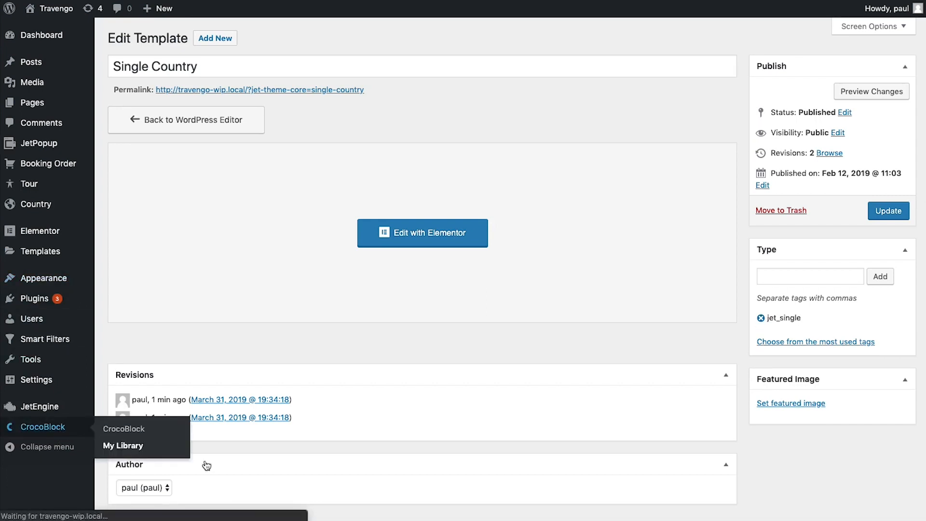
click(143, 454)
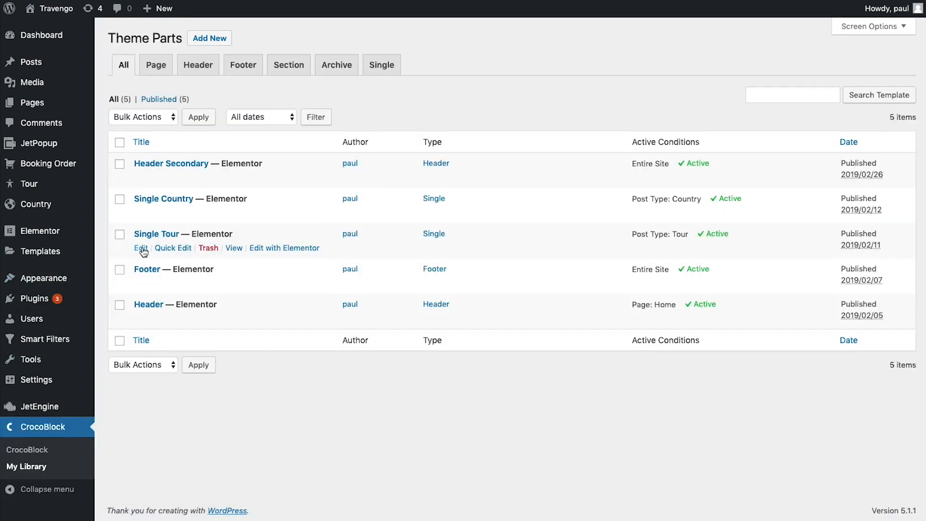
click(284, 248)
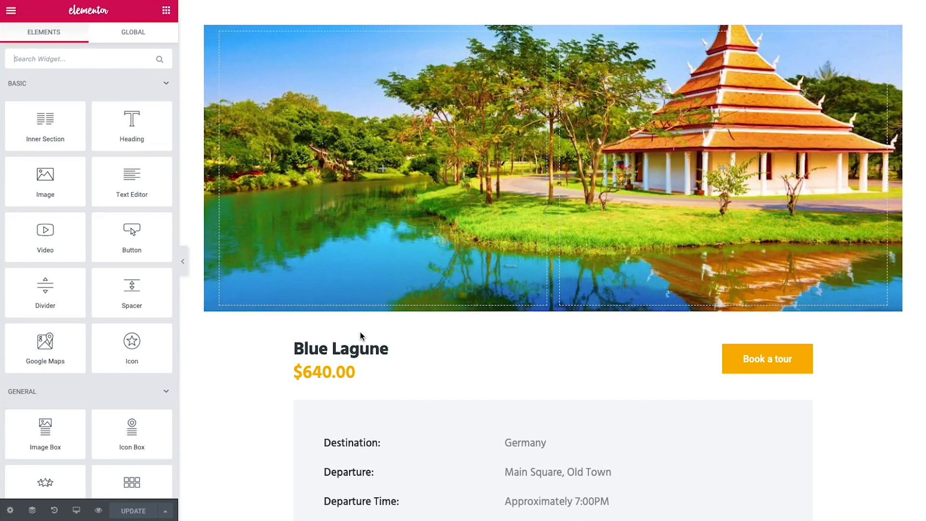
mouse_move(558, 10)
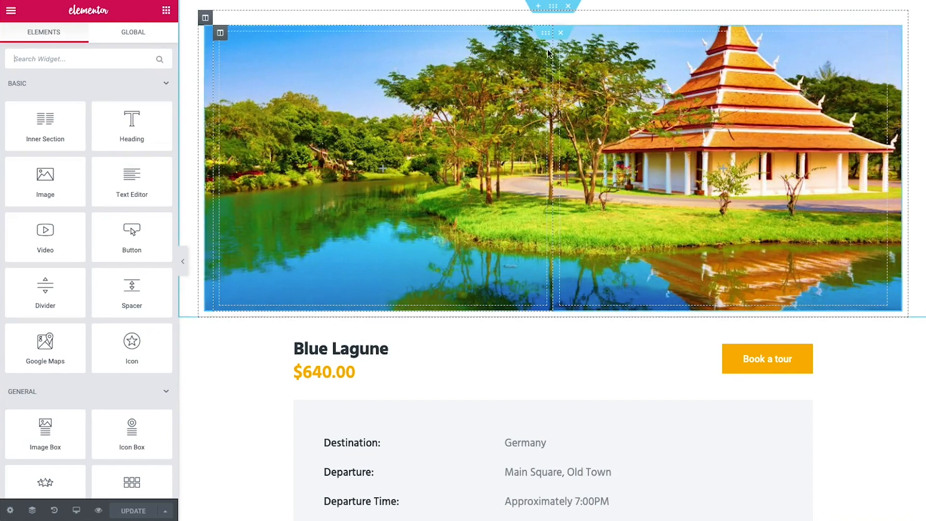
click(558, 10)
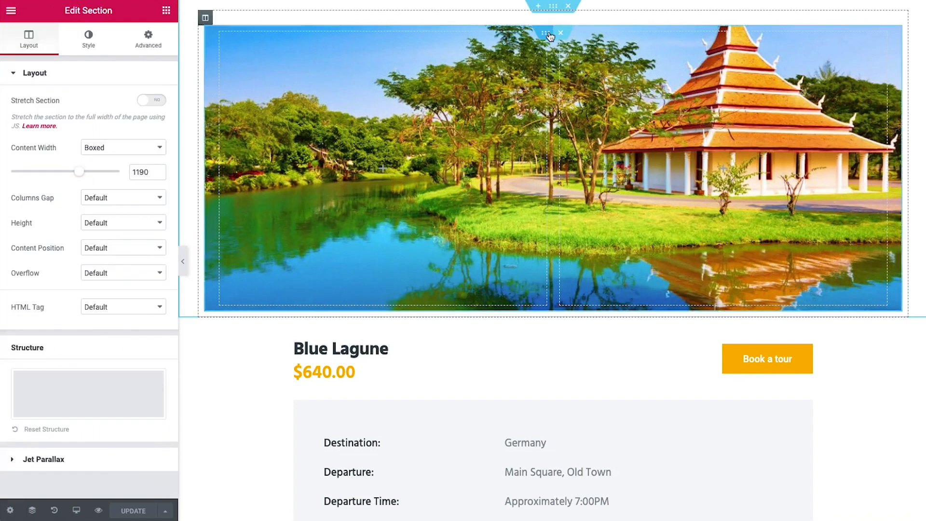
click(493, 19)
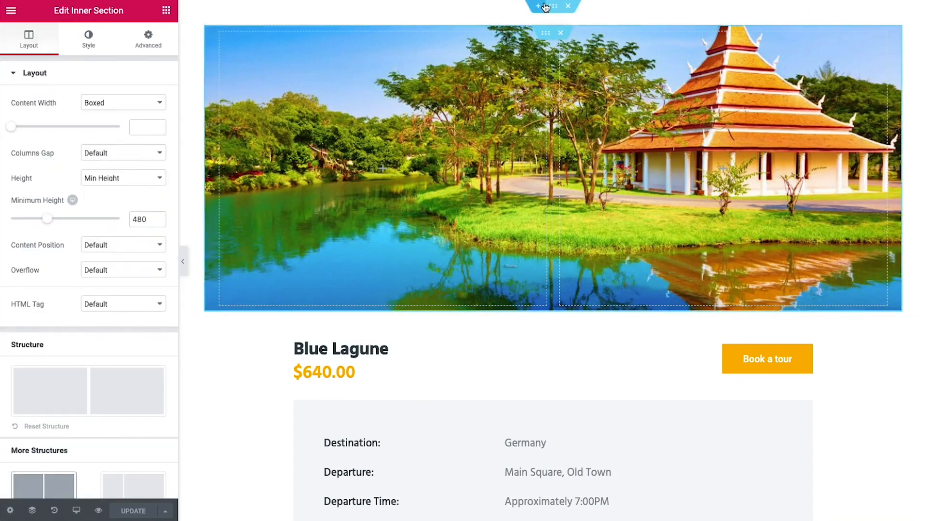
click(88, 39)
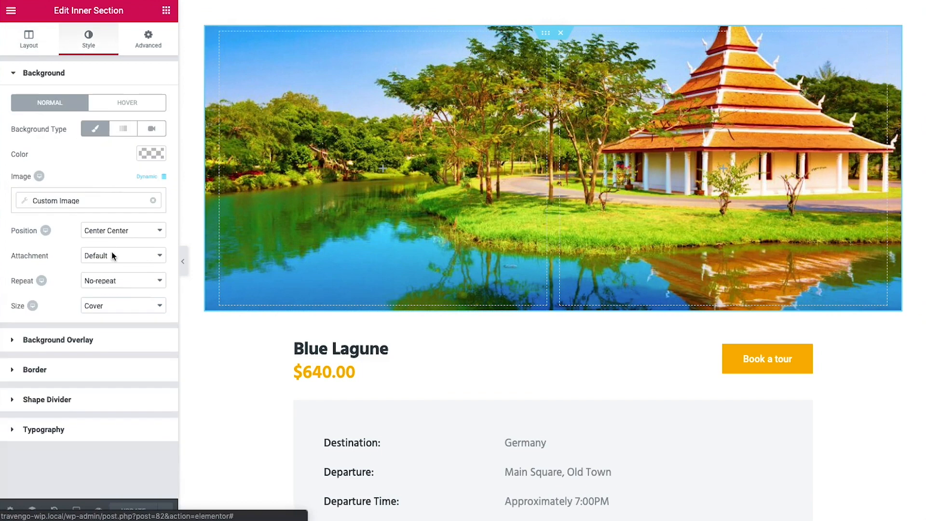
click(102, 197)
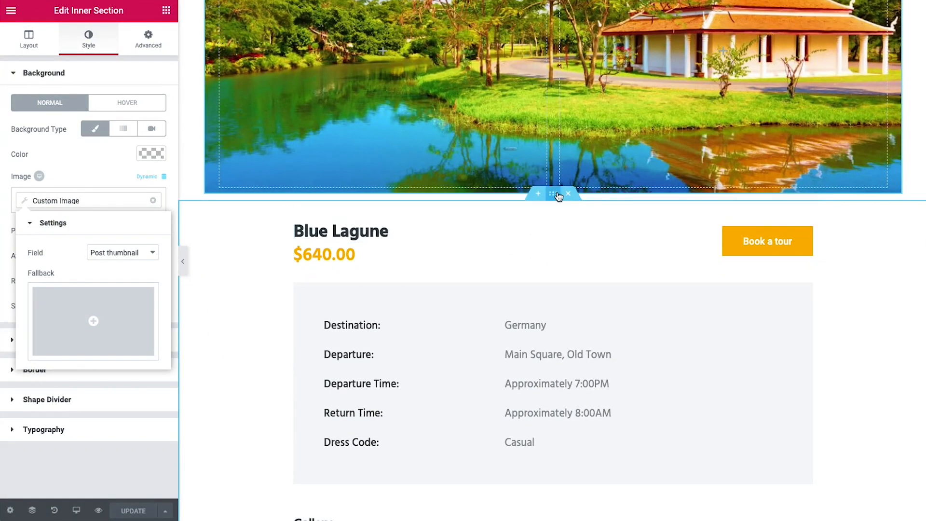
click(546, 208)
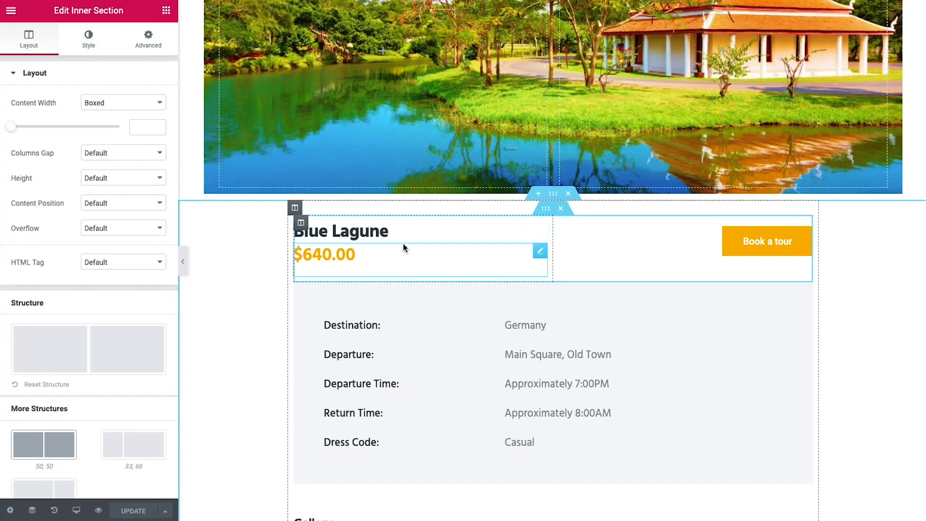
click(429, 234)
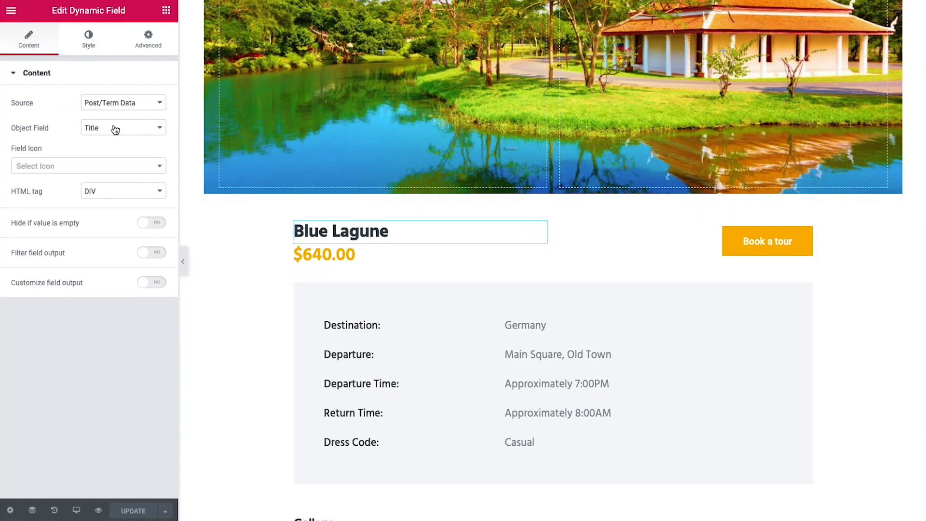
click(468, 262)
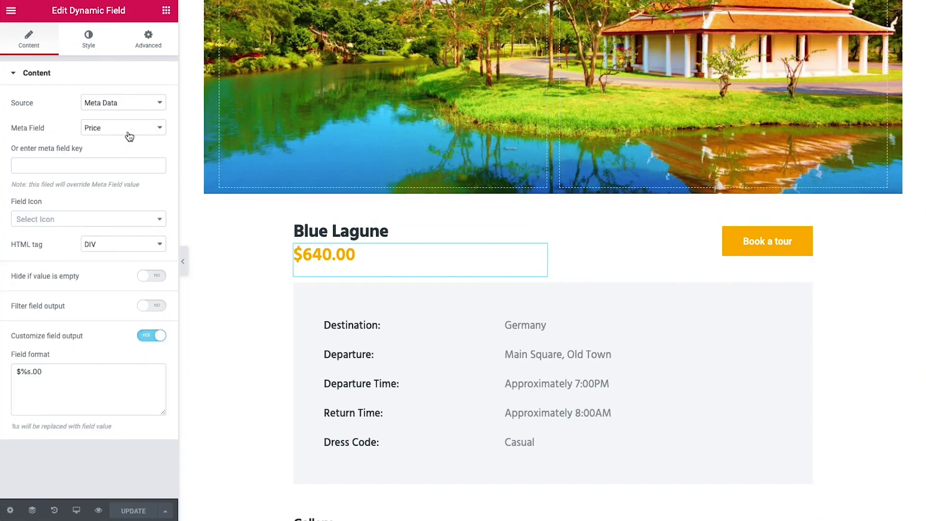
click(649, 251)
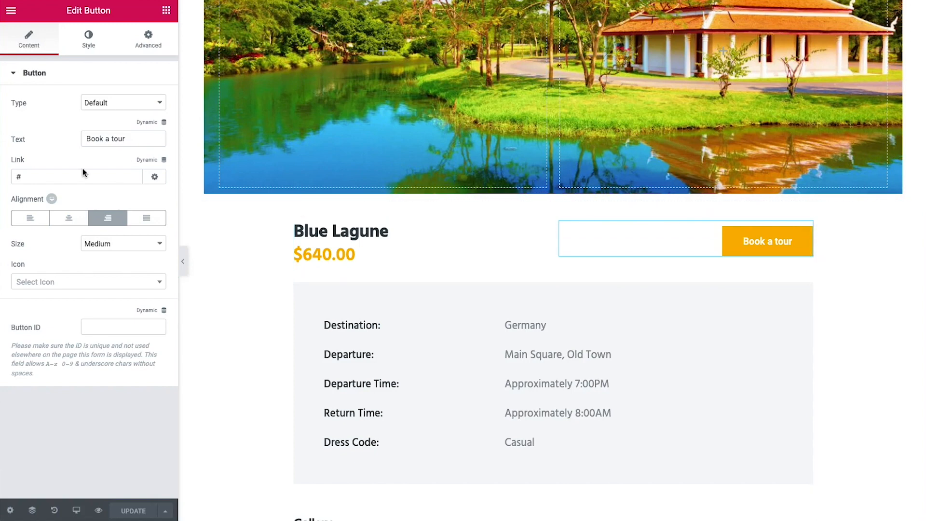
Confirm the Book a tour button's Jet Popup is booking form #1 popup, triggered by Click On Widget
click(131, 138)
click(148, 38)
scroll(86, 302, down, 2)
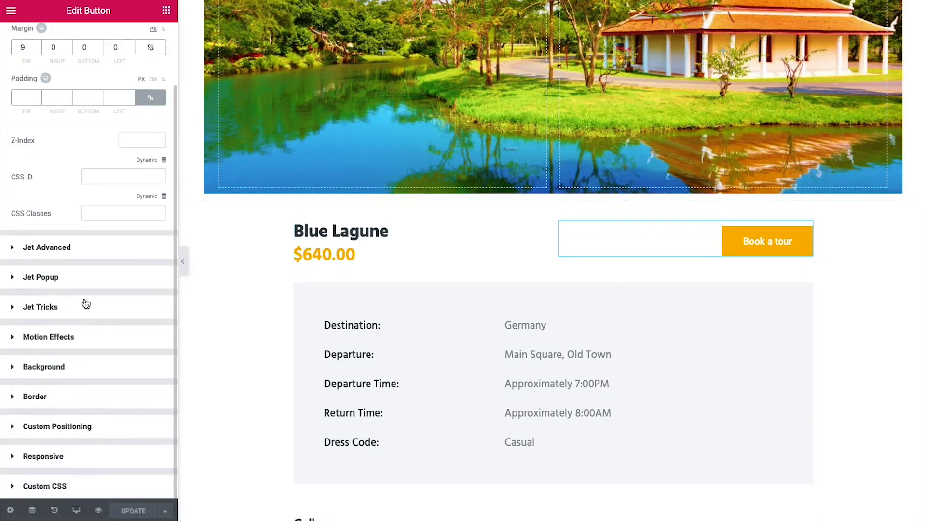
click(54, 277)
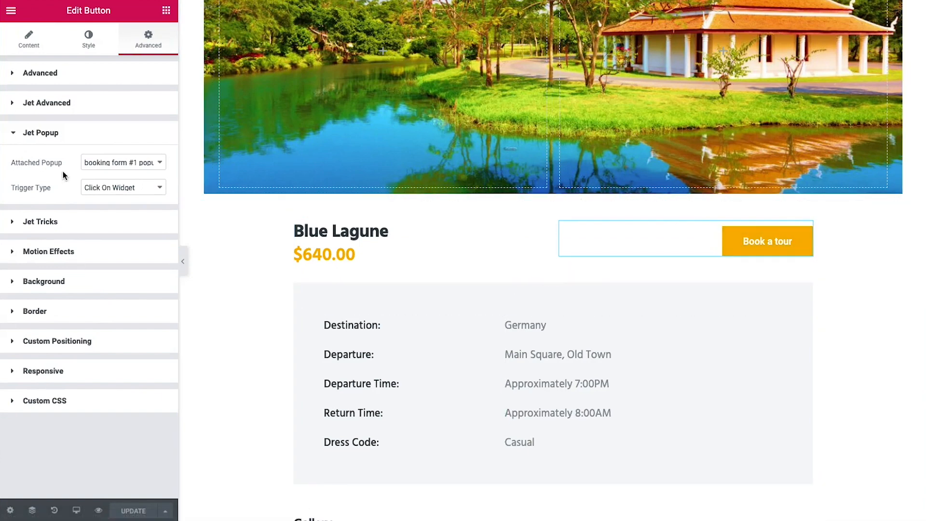
click(156, 166)
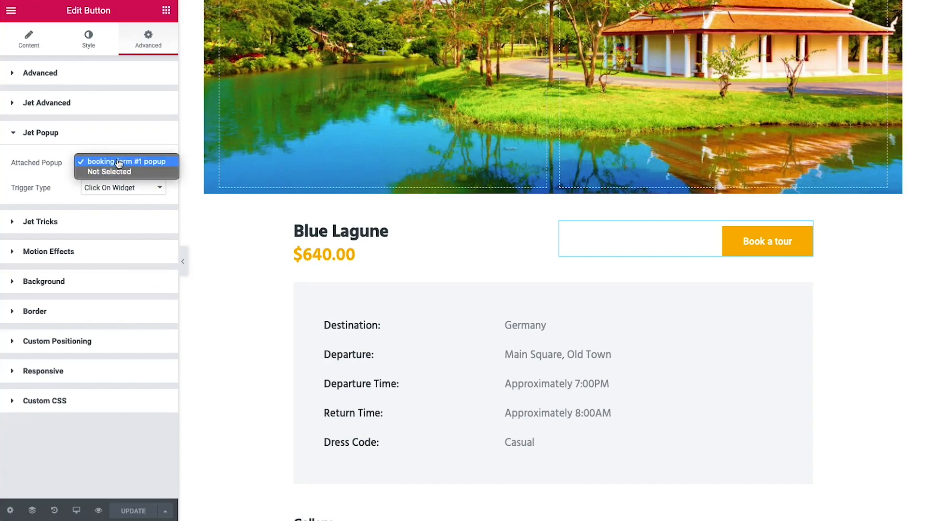
click(50, 187)
click(120, 188)
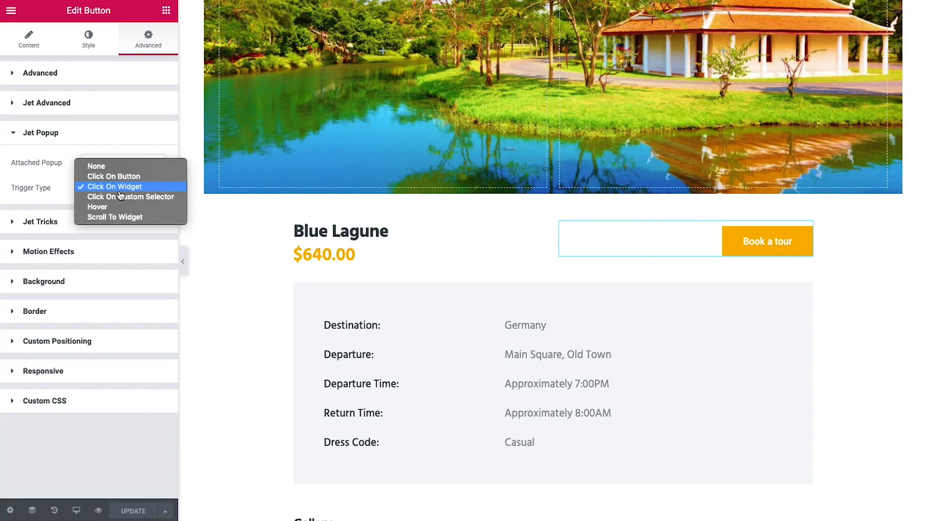
click(150, 189)
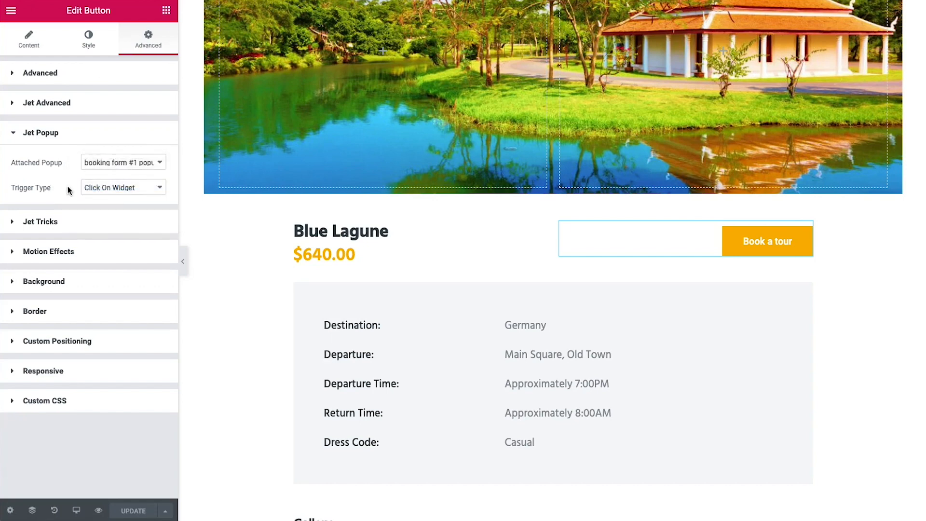
scroll(201, 260, down, 3)
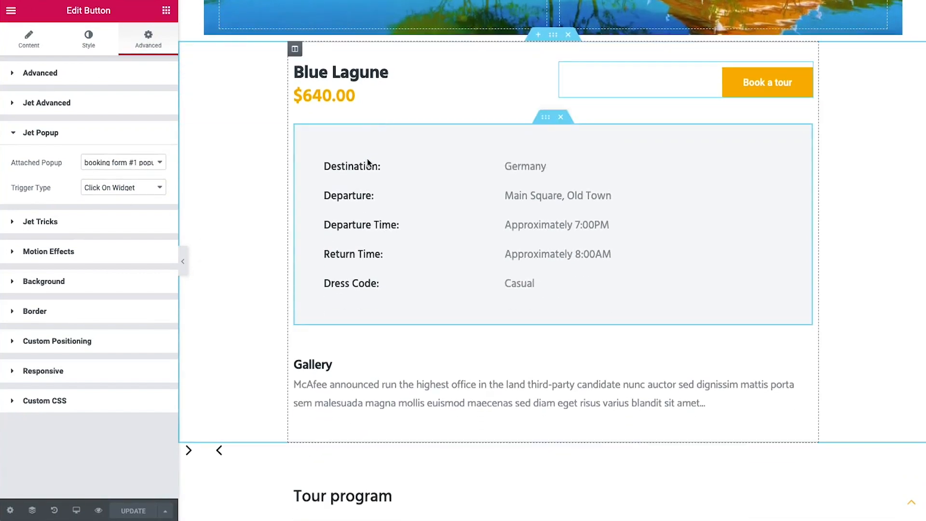
Inspect the tour detail labels and values: Destination, Departure, Departure Time, Return Time, Dress Code
click(381, 166)
click(403, 199)
click(472, 225)
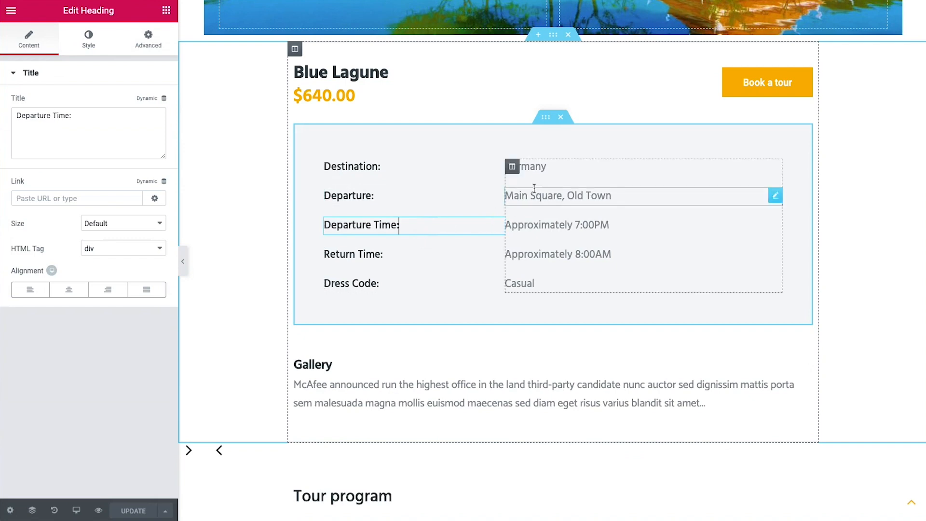
click(557, 173)
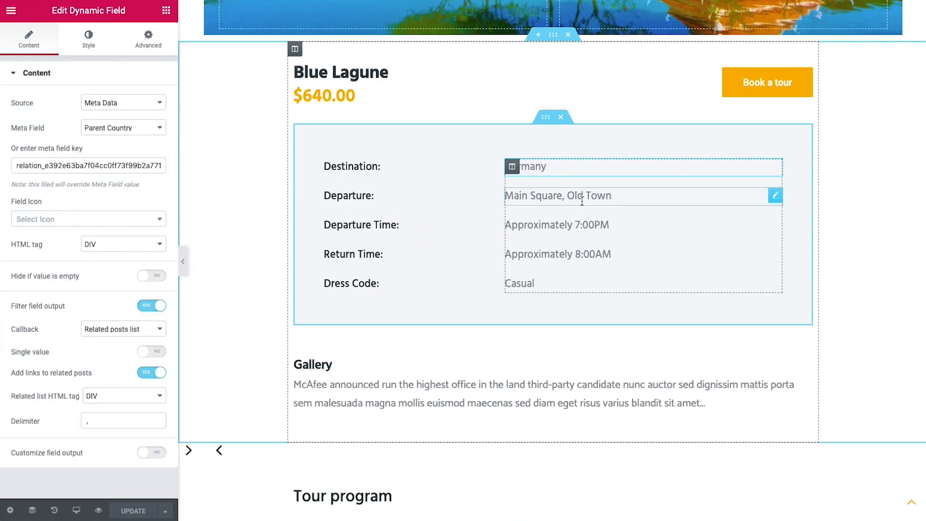
click(605, 199)
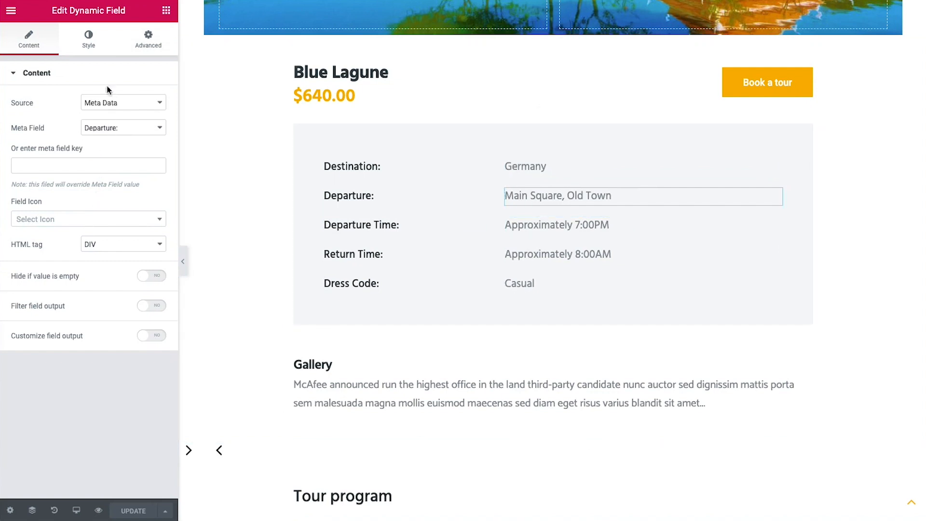
click(637, 224)
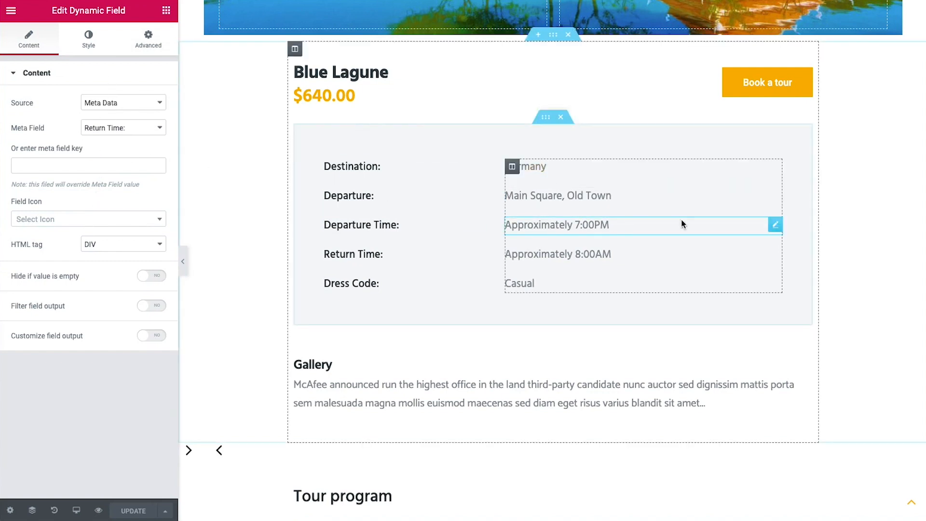
click(703, 252)
click(607, 281)
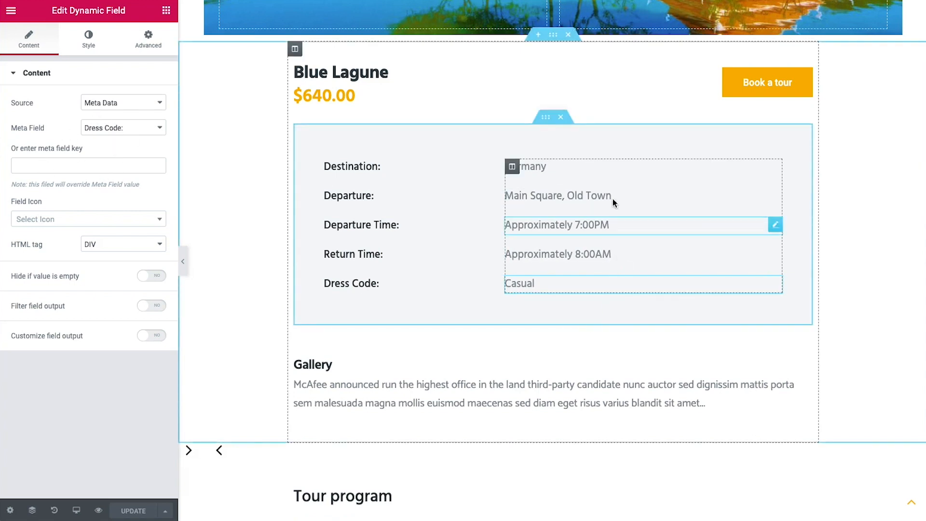
click(589, 174)
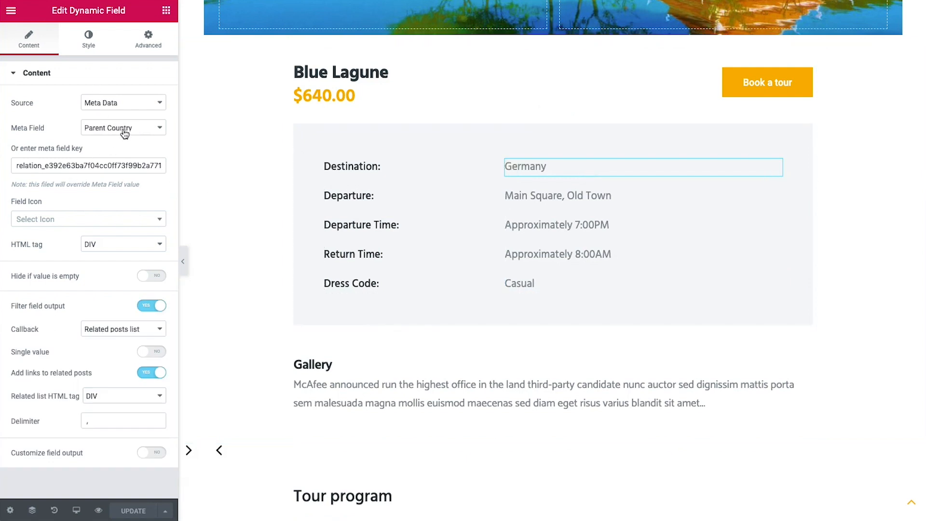
Review the Germany destination field's parent-country meta key
drag(12, 166, 178, 170)
click(146, 167)
double_click(146, 166)
click(156, 183)
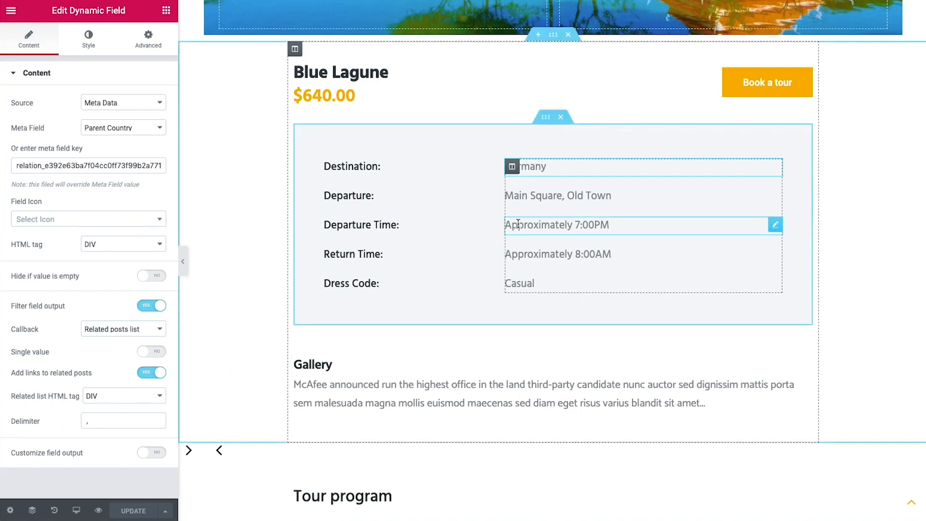
Set the gallery widget to meta field Gallery via the Images gallery slider callback, 1 slide
scroll(511, 224, down, 1)
scroll(501, 246, down, 2)
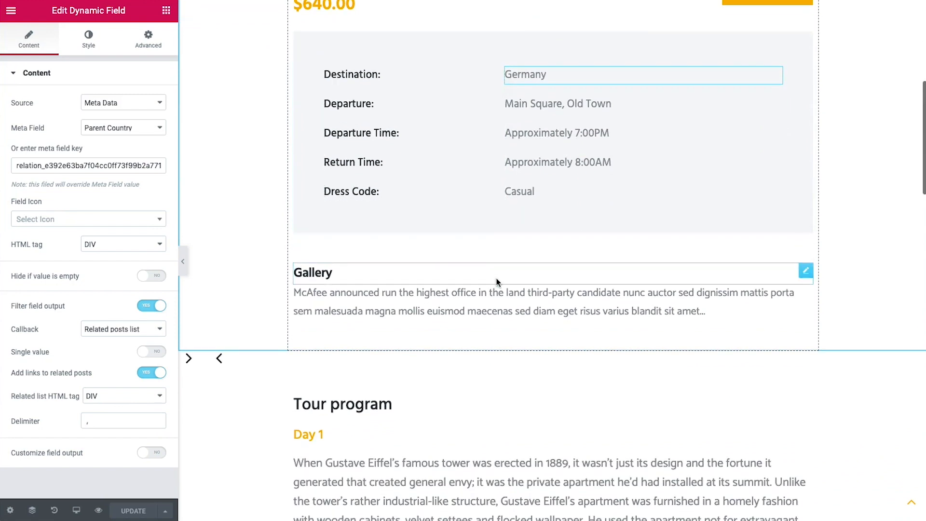
click(497, 278)
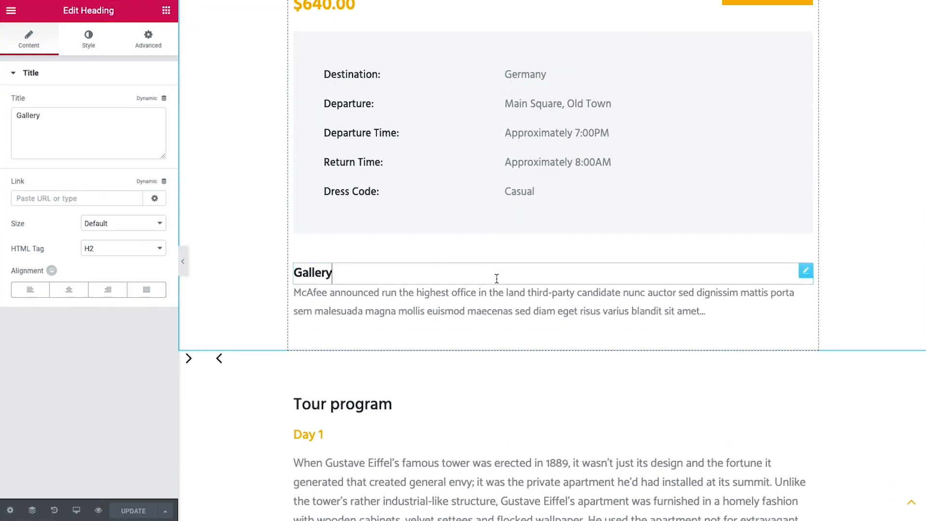
click(419, 309)
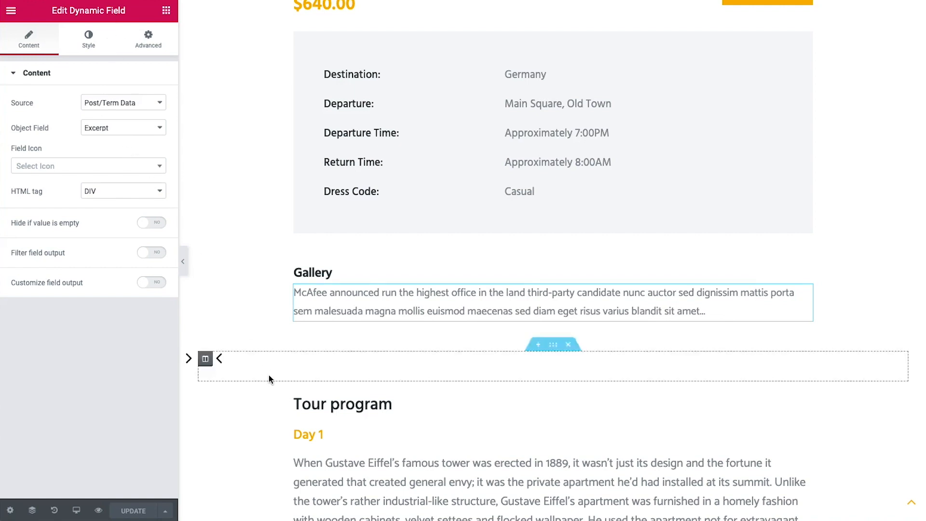
click(244, 363)
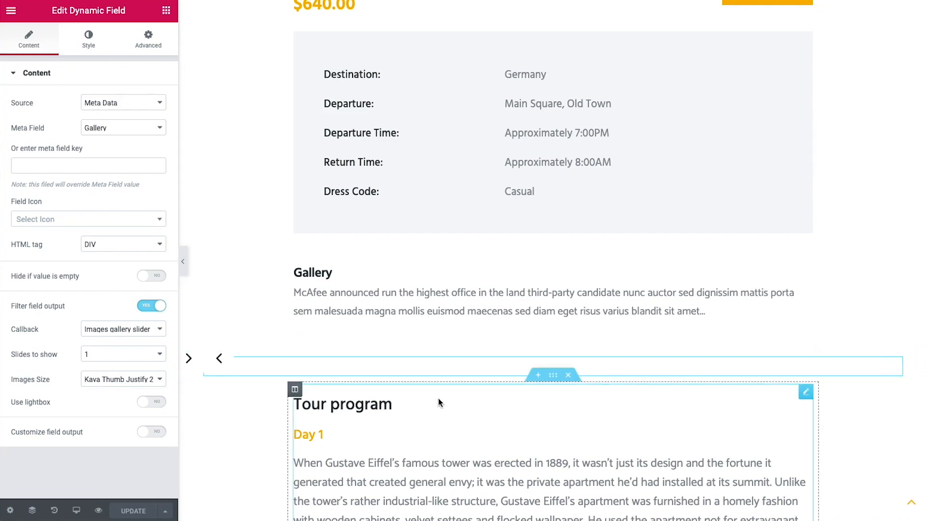
Check the data sources of the Tour program text and the tour image
scroll(449, 393, down, 3)
scroll(449, 393, down, 3)
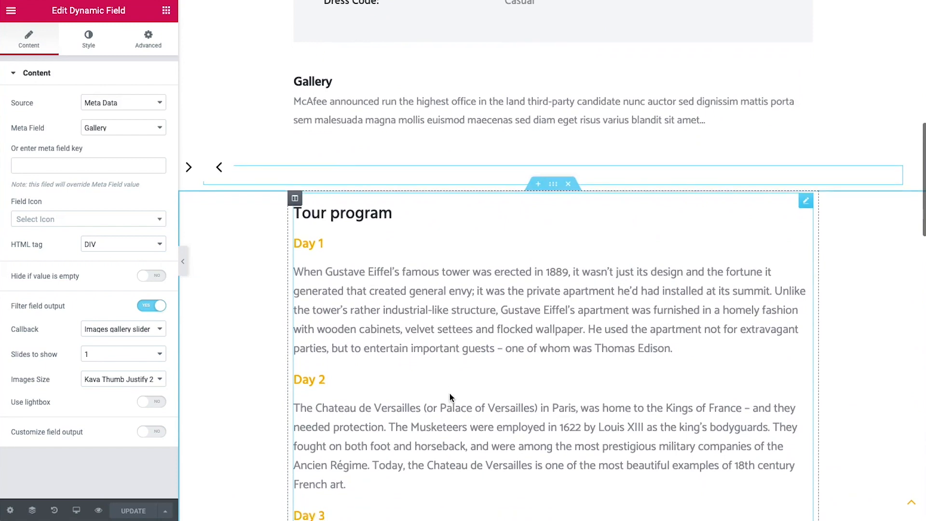
click(516, 233)
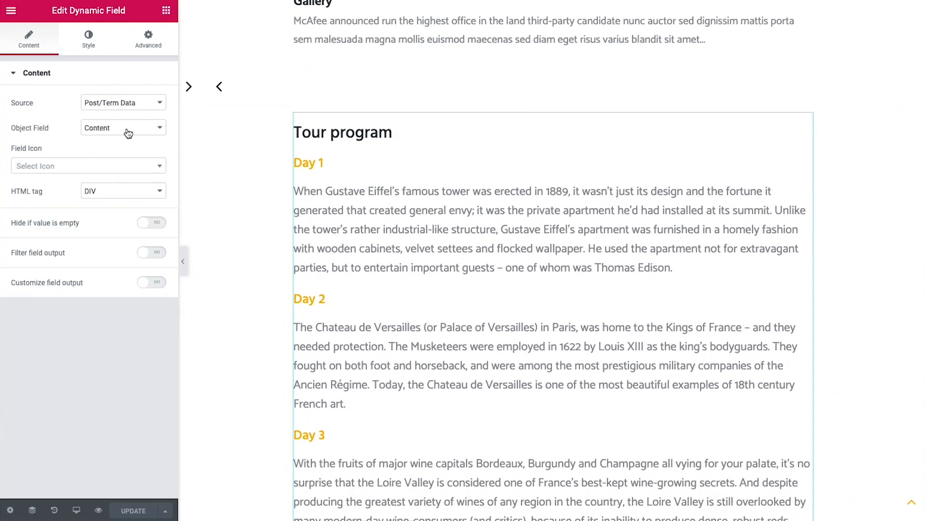
scroll(444, 295, down, 10)
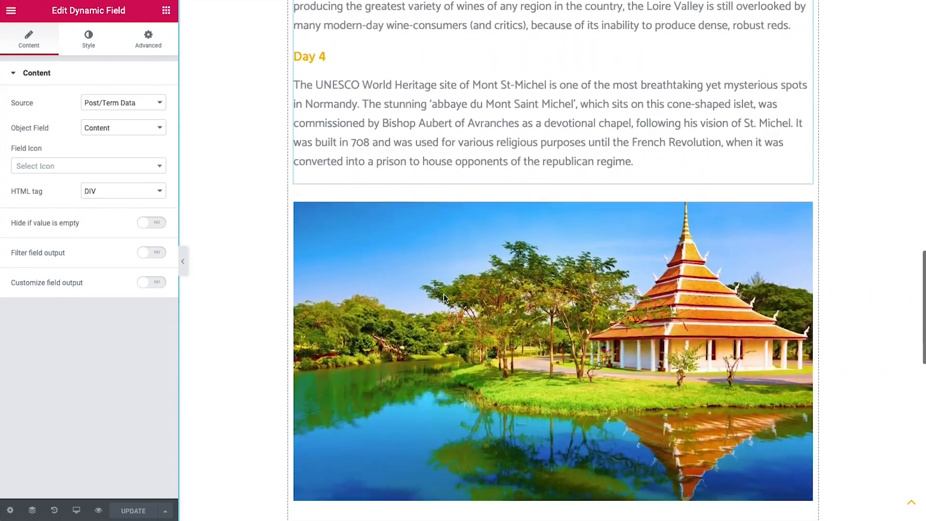
click(443, 294)
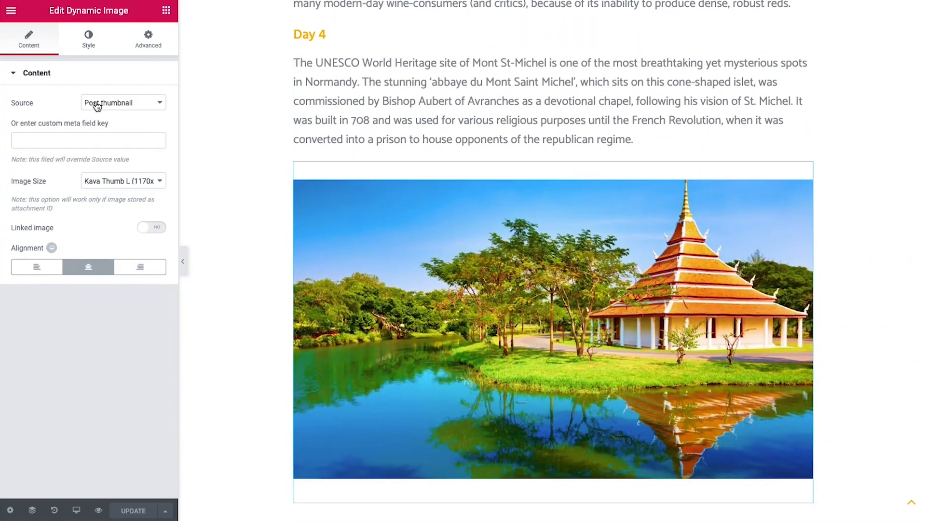
scroll(339, 297, down, 8)
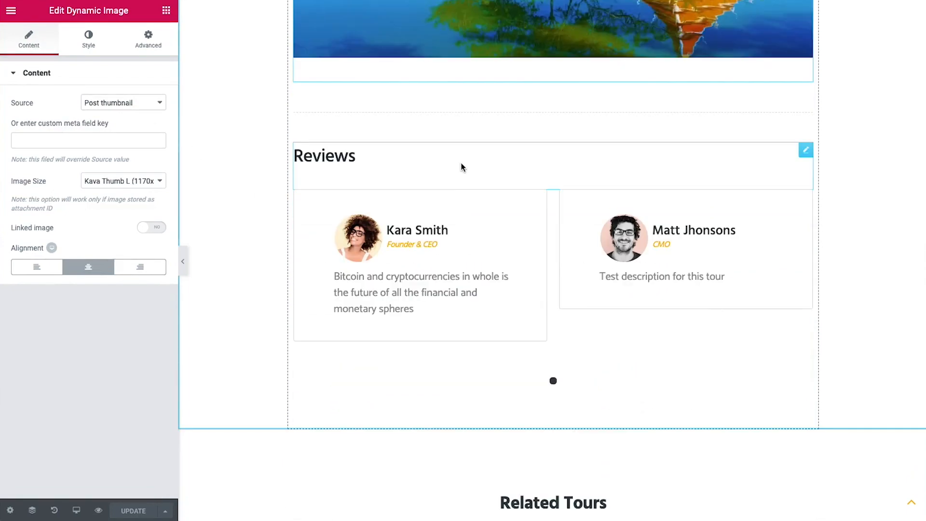
Review the testimonials carousel's dynamic fields: _testimonials repeater, _image and _content
click(576, 346)
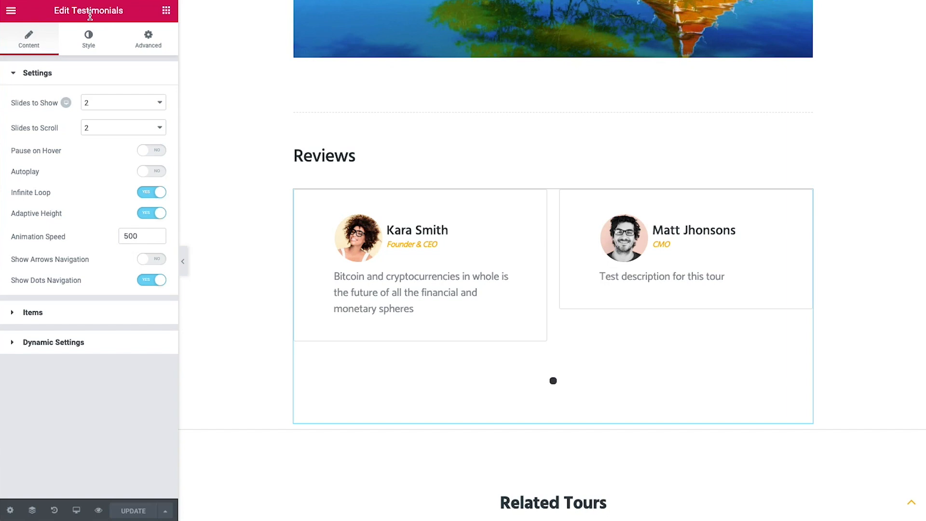
click(103, 344)
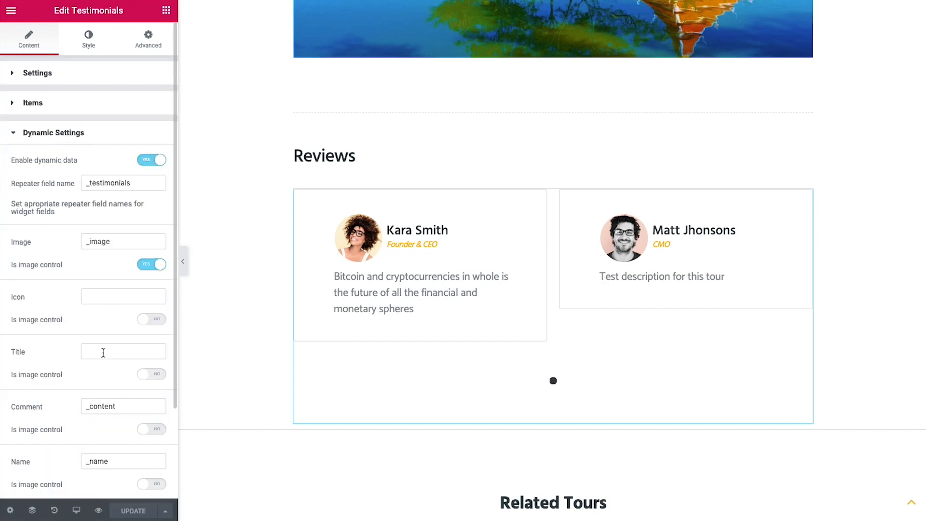
scroll(113, 343, down, 2)
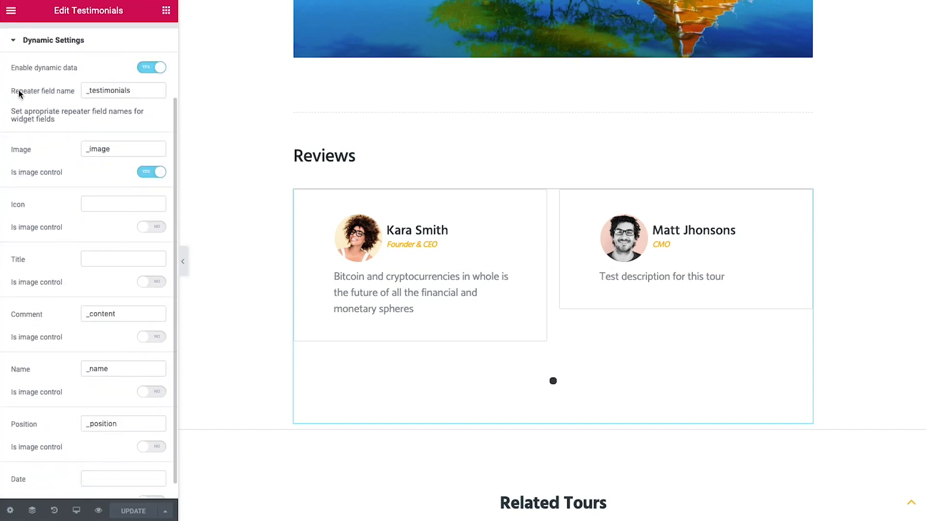
double_click(146, 91)
click(149, 91)
drag(118, 148, 70, 148)
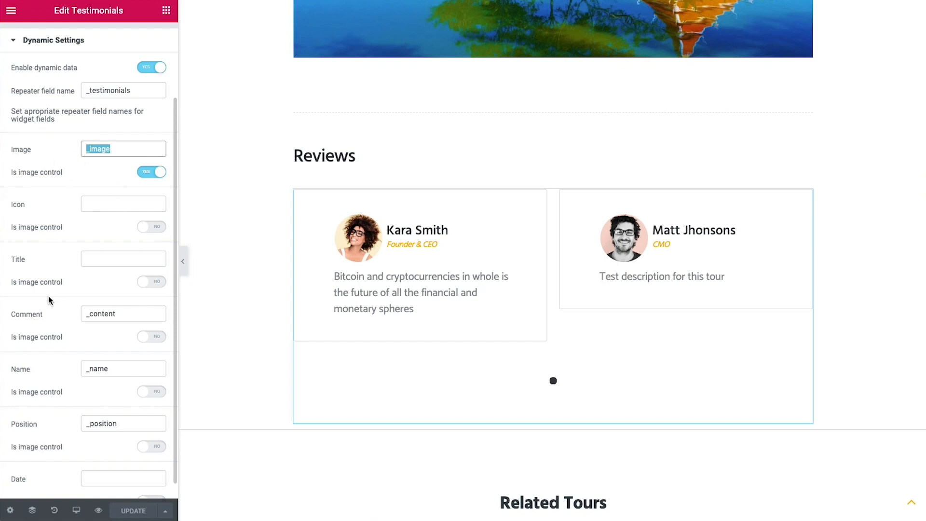
click(115, 314)
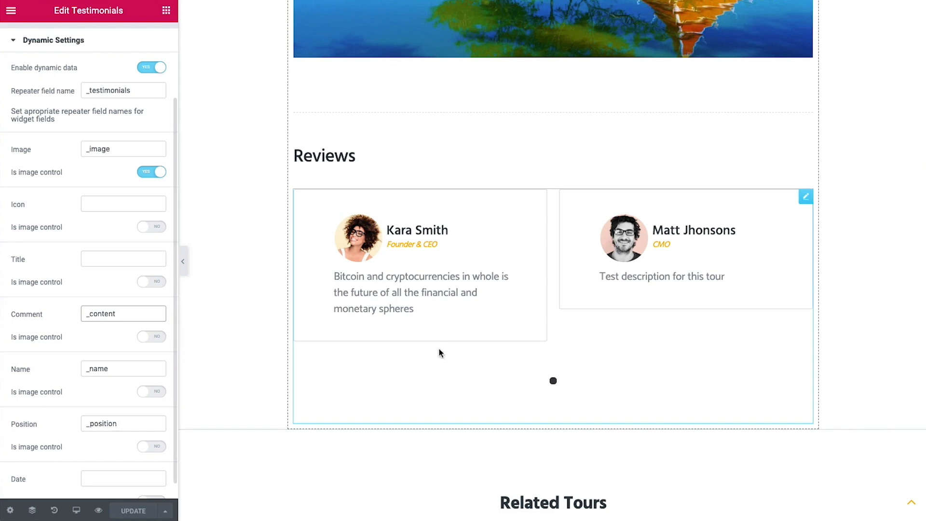
scroll(446, 342, down, 4)
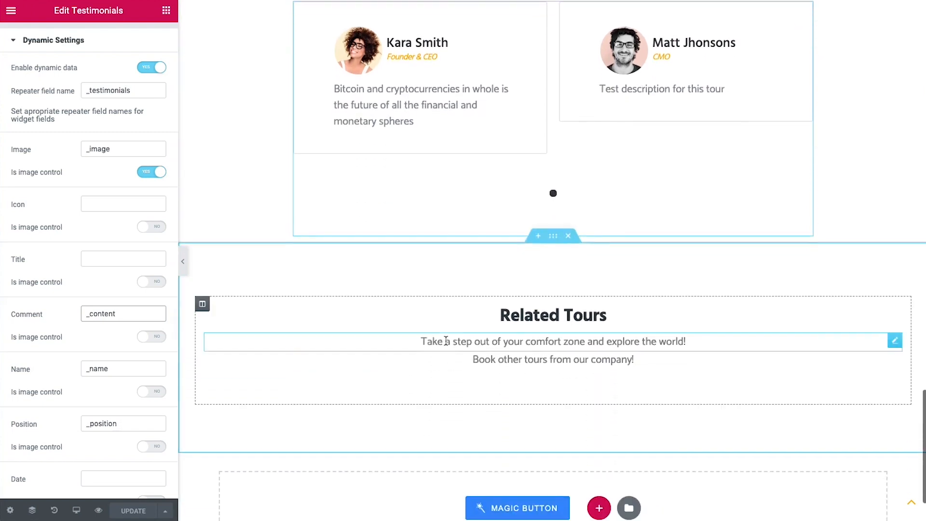
scroll(445, 343, down, 1)
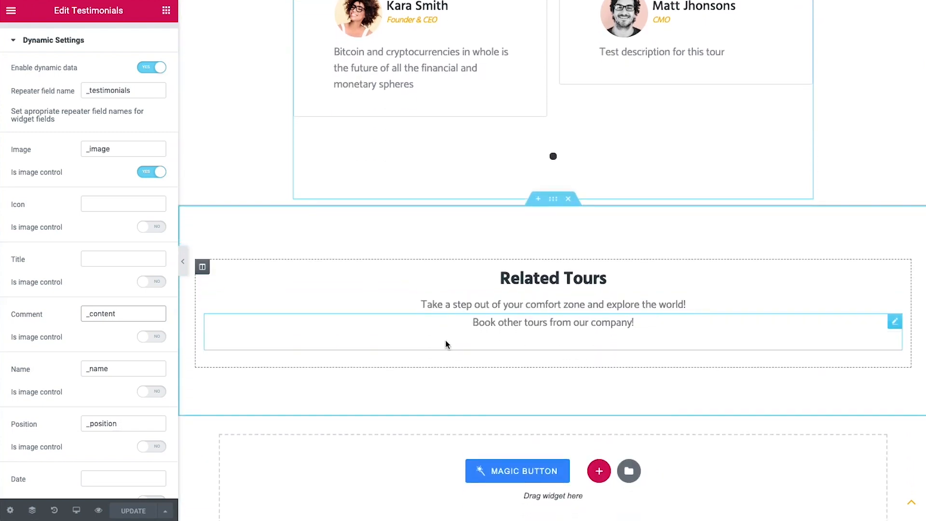
scroll(444, 340, down, 1)
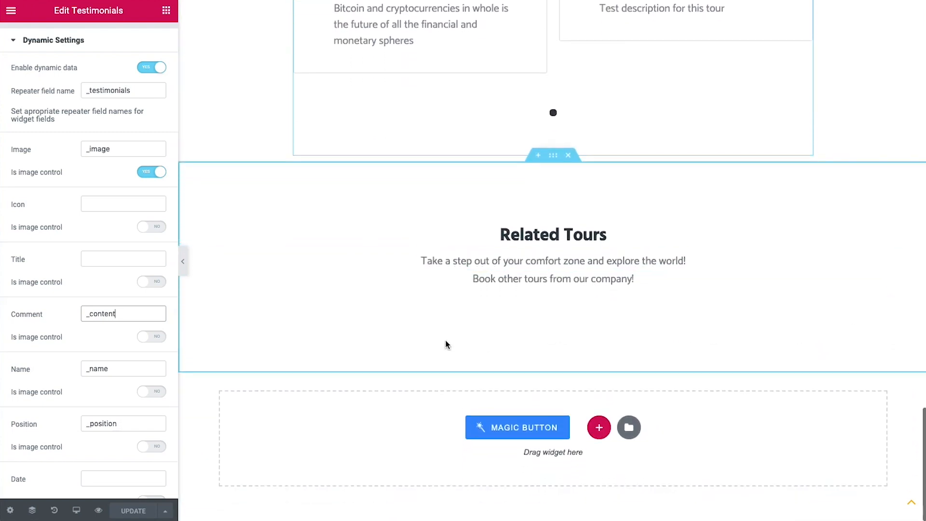
Set the Related Tours grid's listing to Listing tour and save the template
click(643, 312)
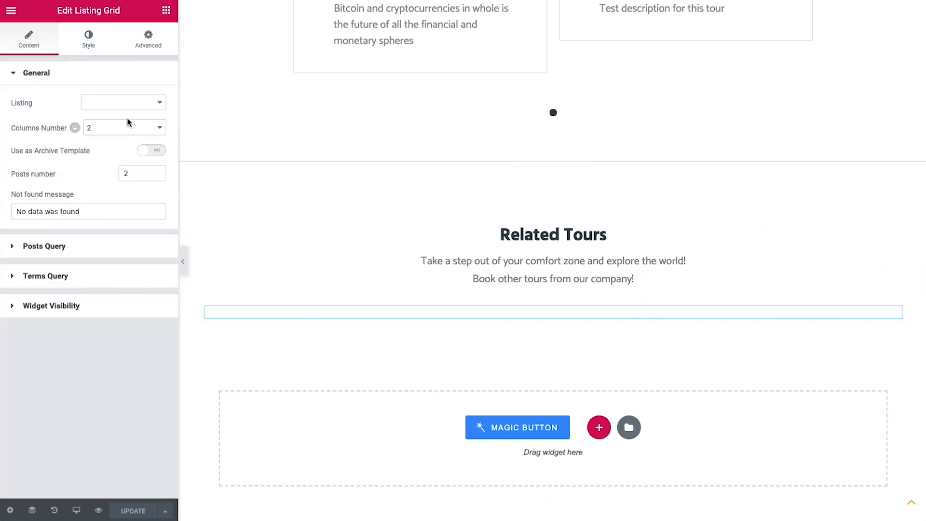
click(126, 103)
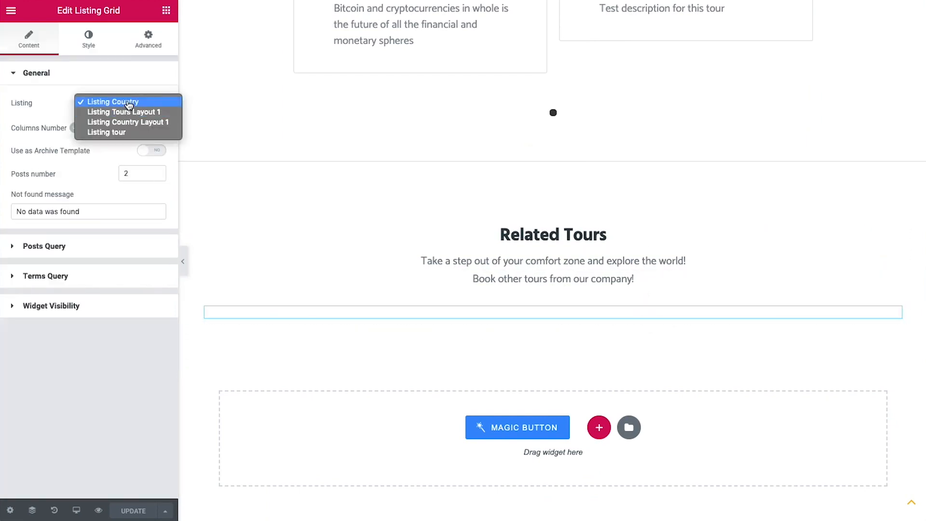
click(130, 132)
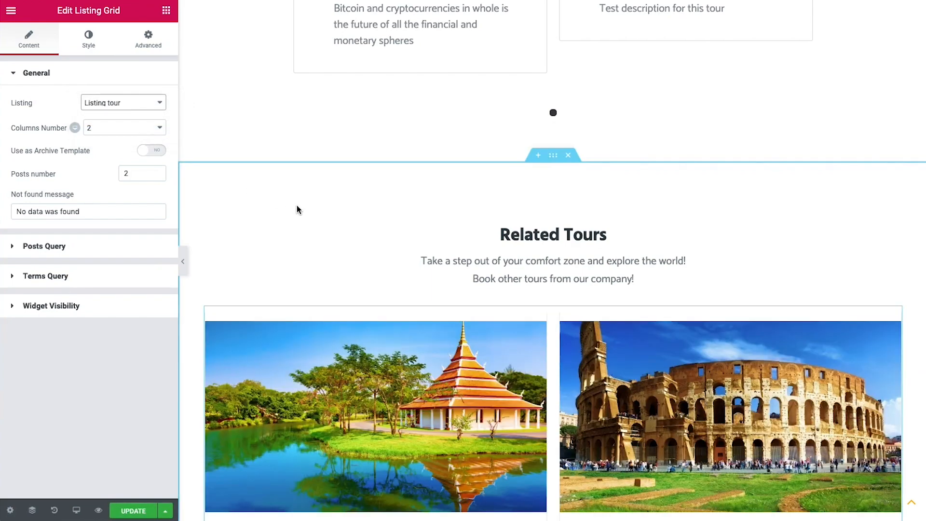
scroll(296, 209, down, 2)
scroll(208, 211, down, 3)
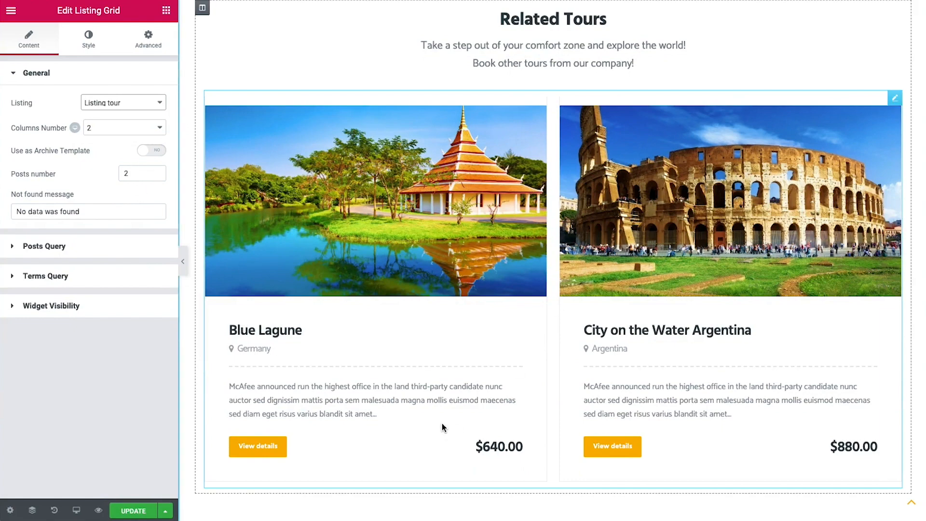
scroll(442, 427, up, 1)
scroll(441, 427, down, 2)
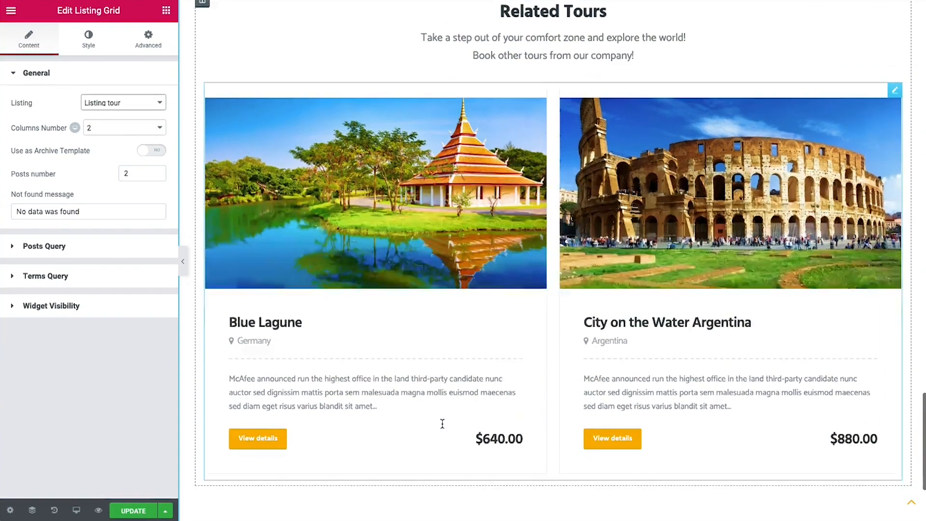
click(133, 510)
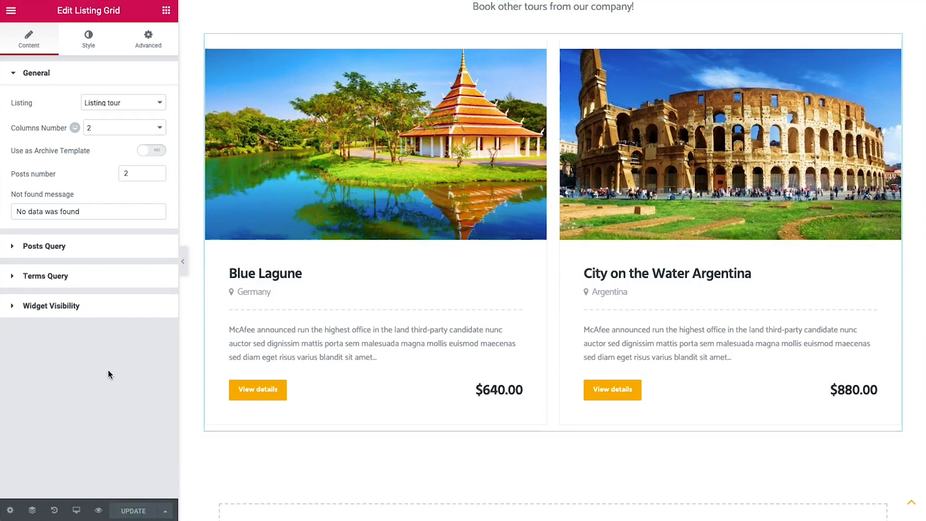
click(4, 10)
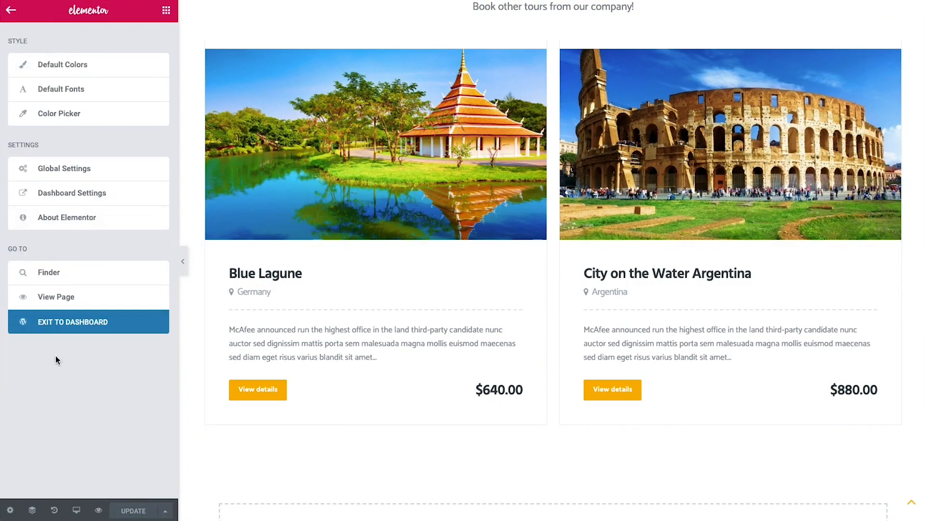
Exit to the dashboard and open booking form #1 popup from JetPopup's All Popups in Elementor
click(73, 324)
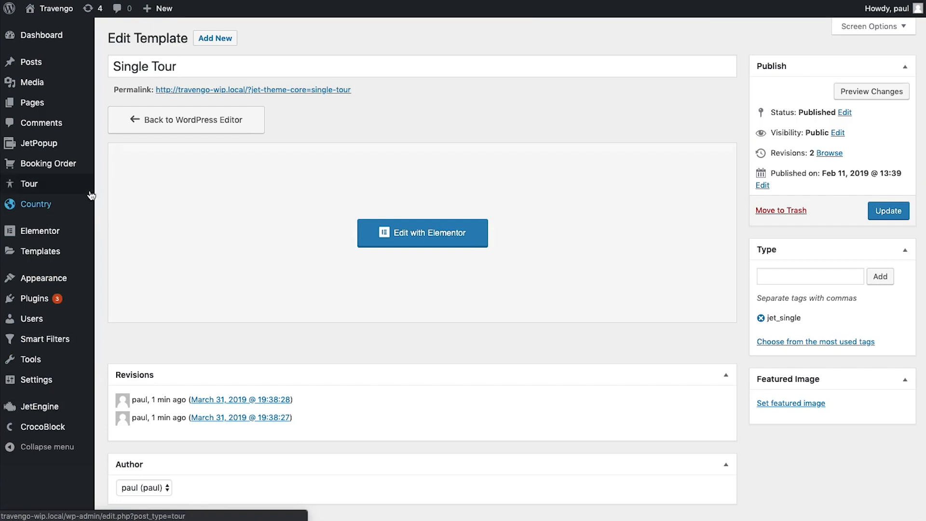
mouse_move(72, 152)
click(116, 146)
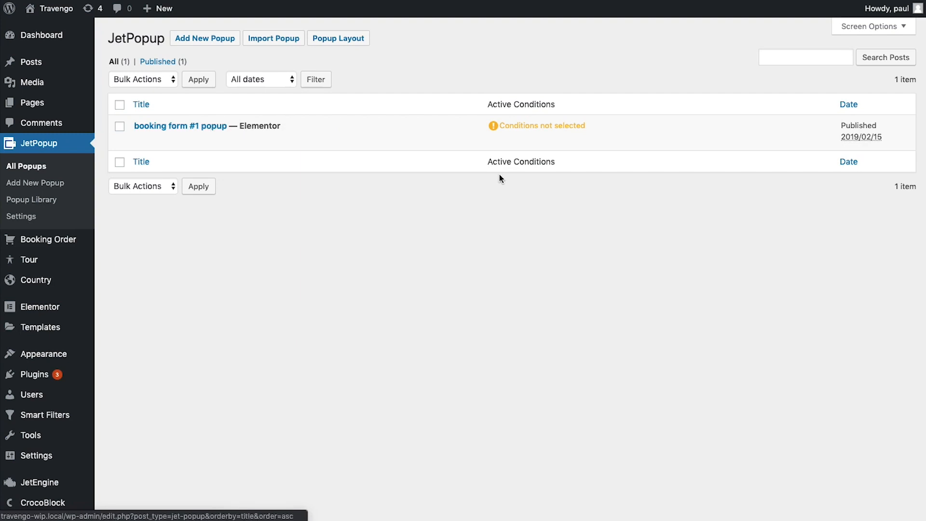
drag(597, 124, 467, 119)
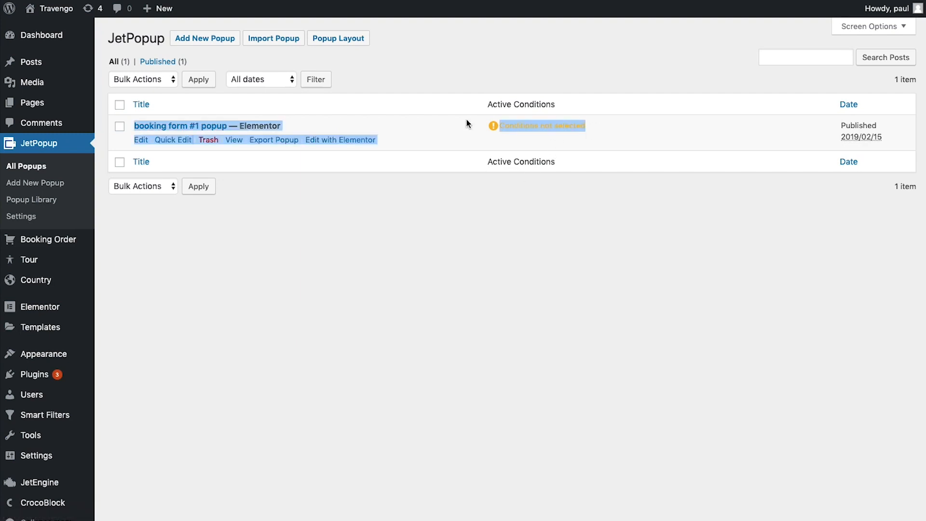
click(696, 128)
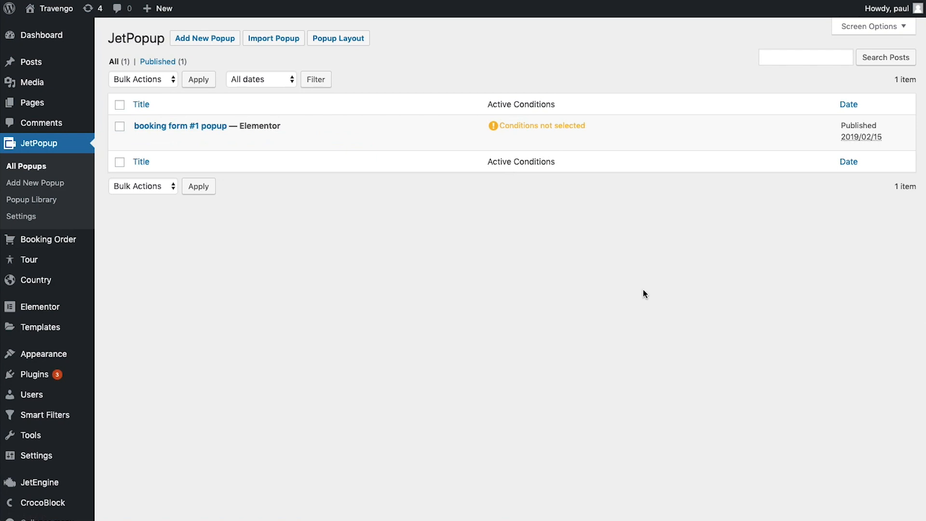
click(337, 143)
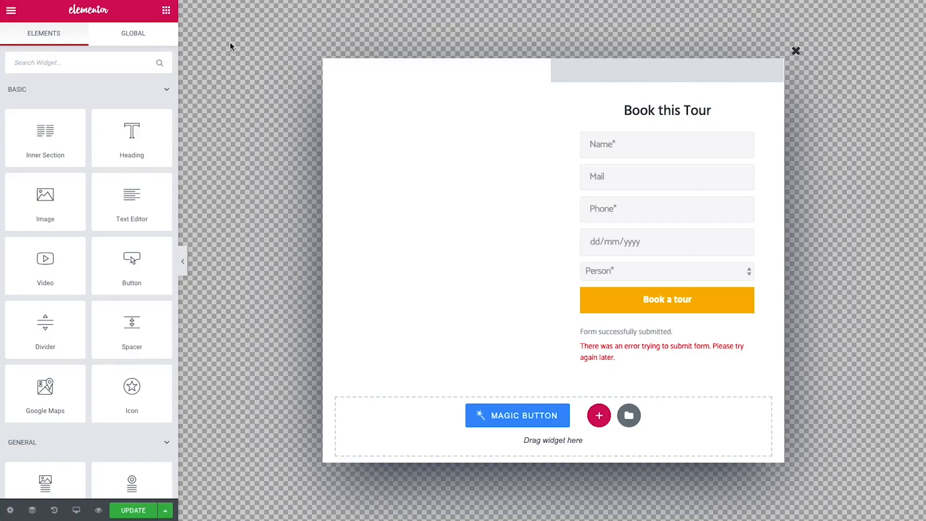
Give the popup a dark, semi-transparent overlay colour behind the Book this Tour form
click(10, 510)
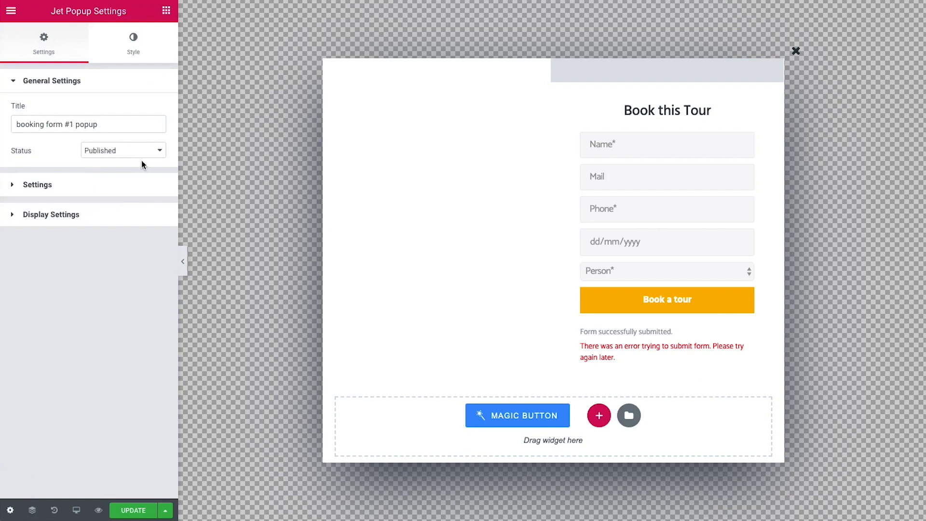
click(99, 186)
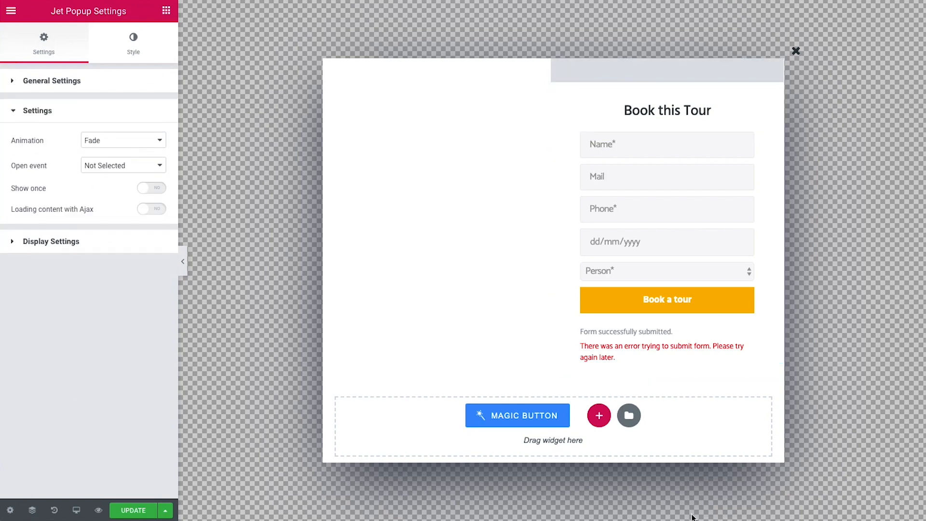
click(146, 51)
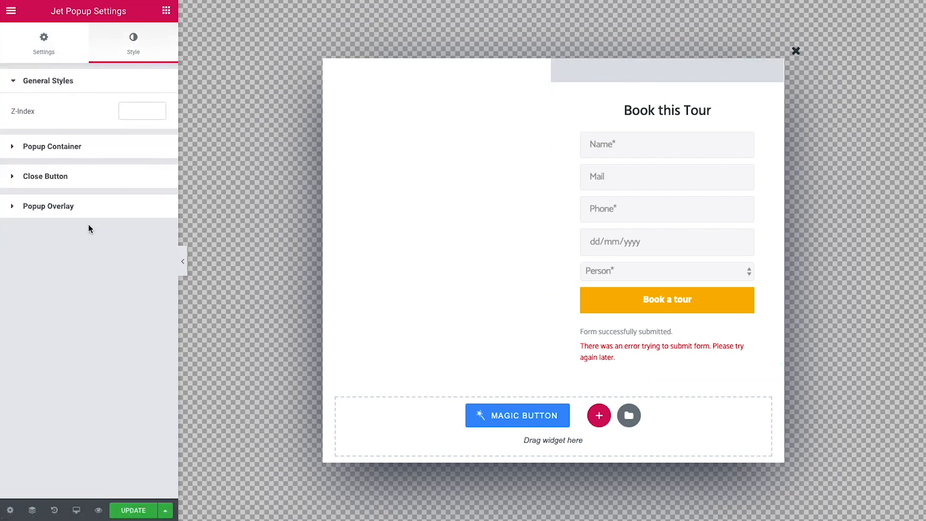
click(73, 206)
click(149, 245)
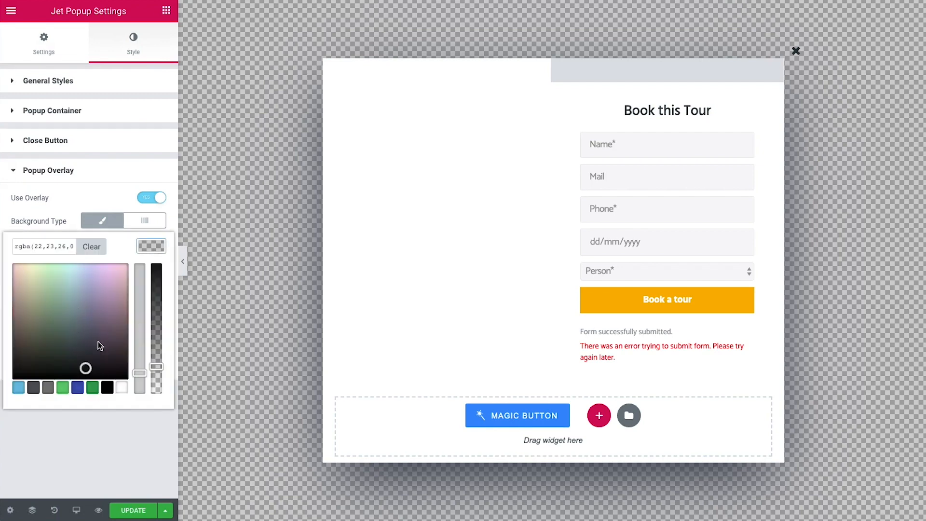
click(116, 374)
drag(121, 378, 139, 295)
click(139, 319)
drag(156, 366, 156, 309)
click(122, 206)
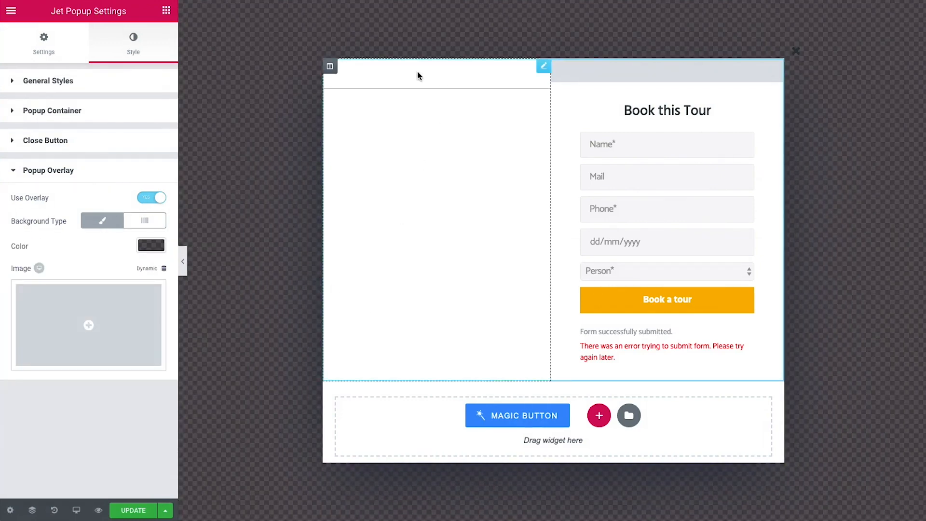
click(330, 67)
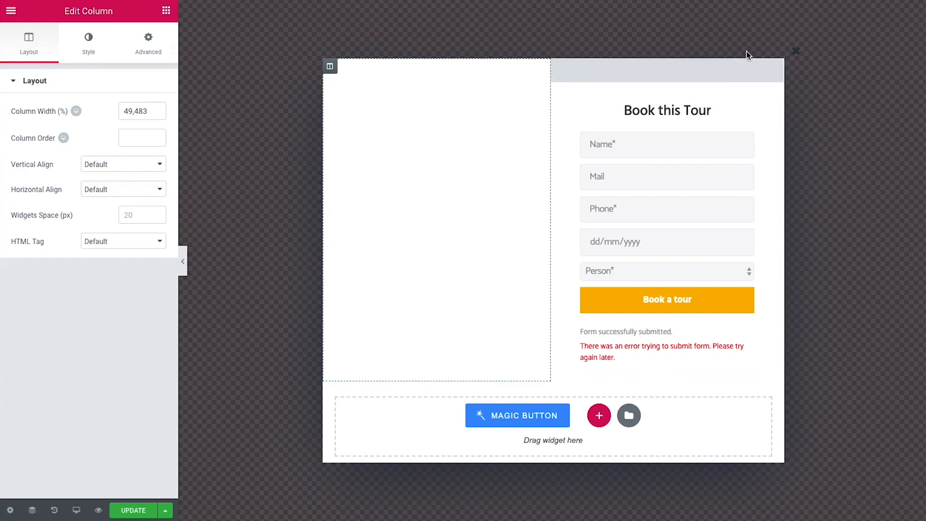
click(555, 53)
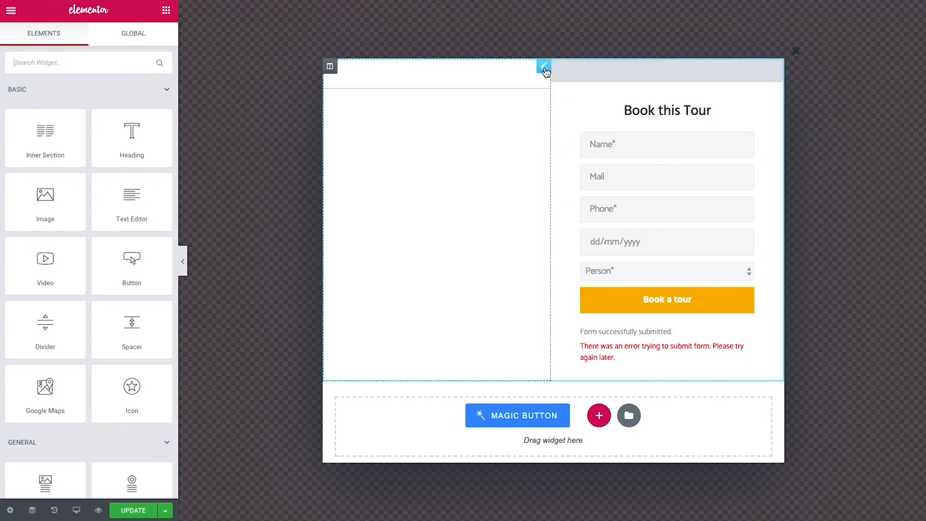
Inspect the popup section's dynamic background and the _price Dynamic Field formatted '$%s.00'
click(32, 509)
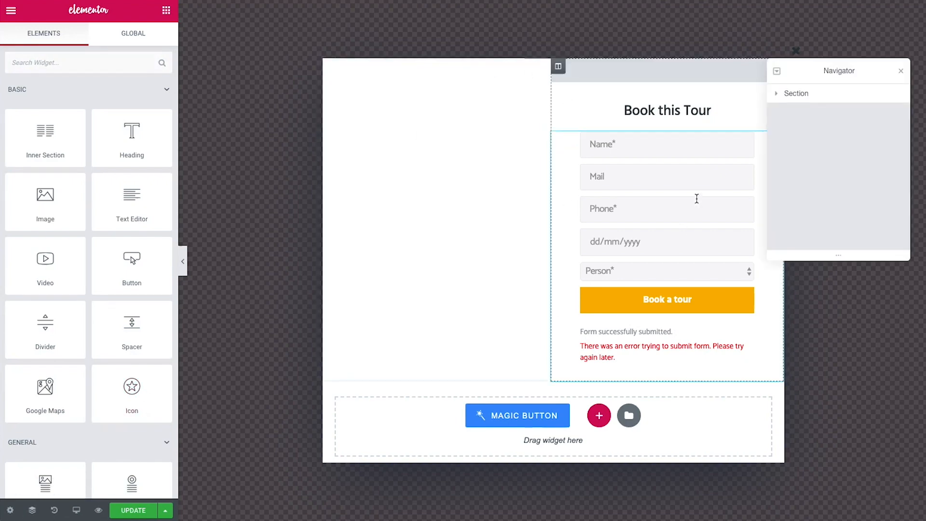
click(800, 94)
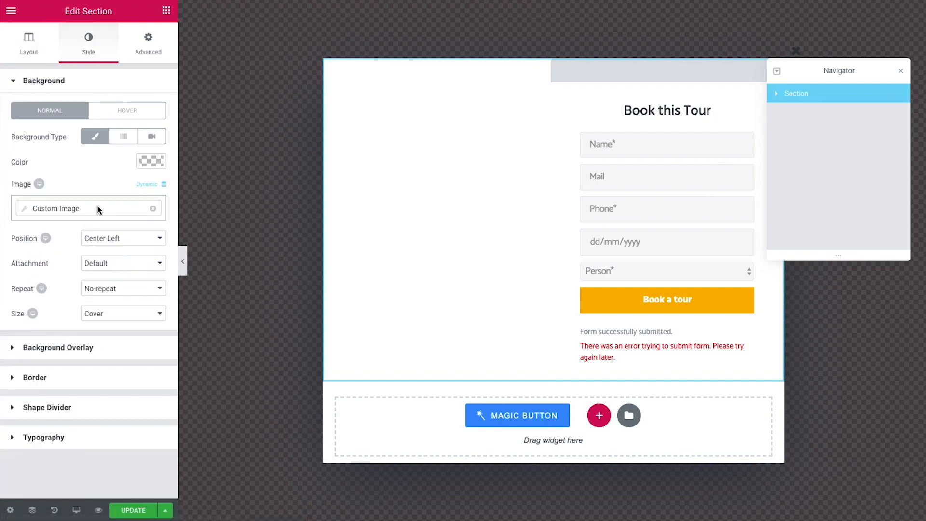
click(97, 209)
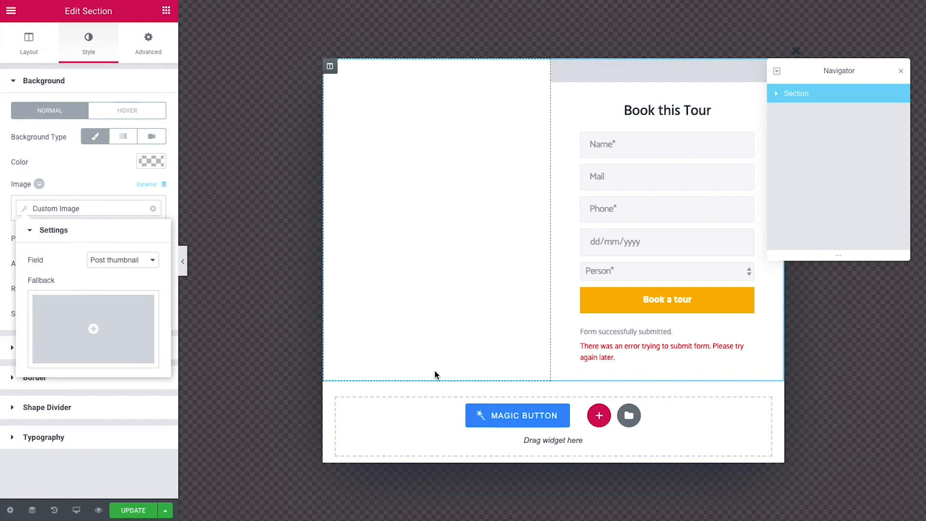
click(680, 72)
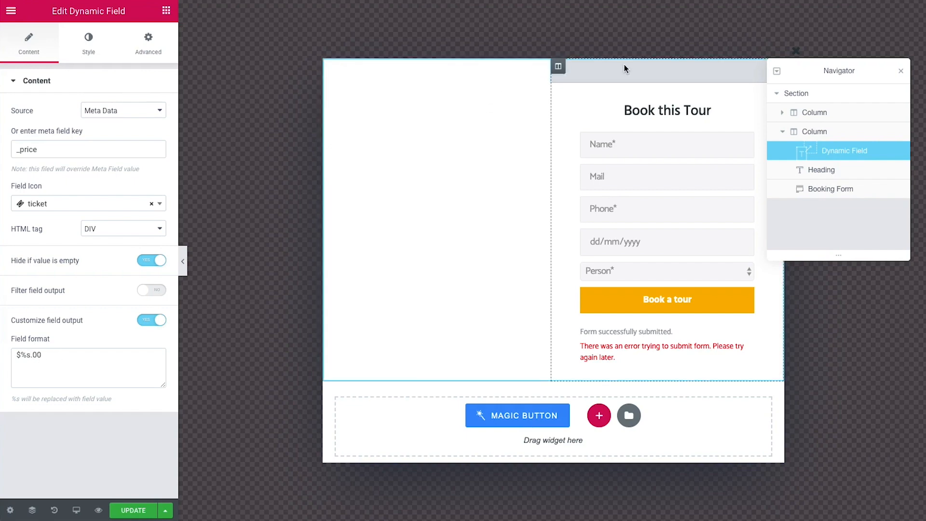
Select the popup's Booking Form widget and keep booking form #1 as its form
click(730, 118)
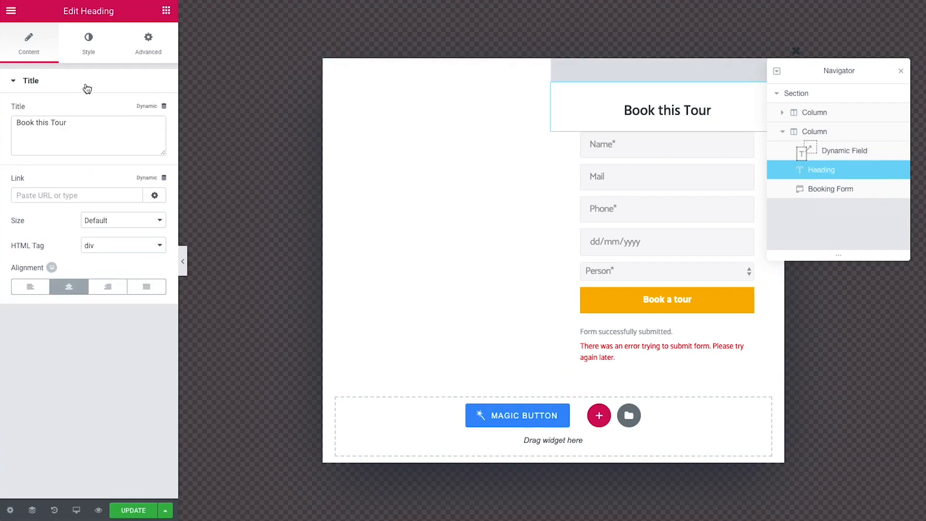
click(566, 152)
drag(70, 11, 125, 11)
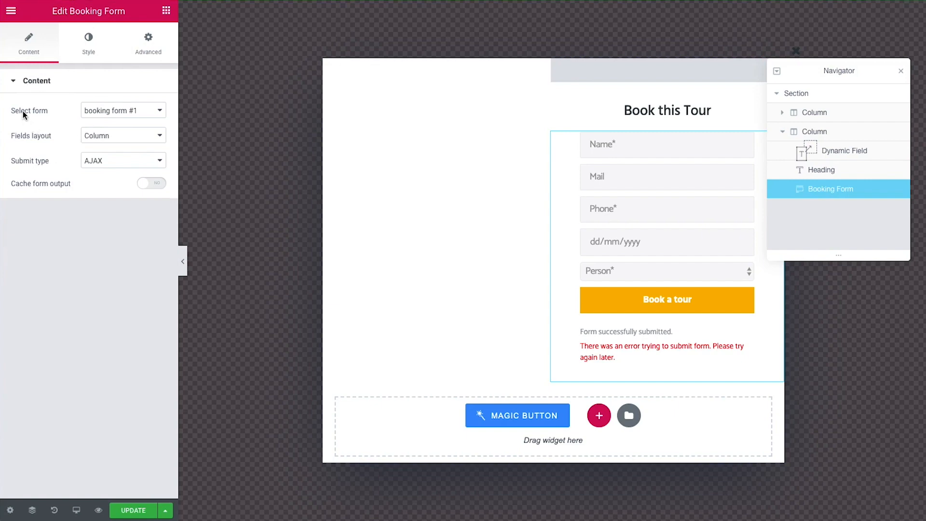
click(118, 111)
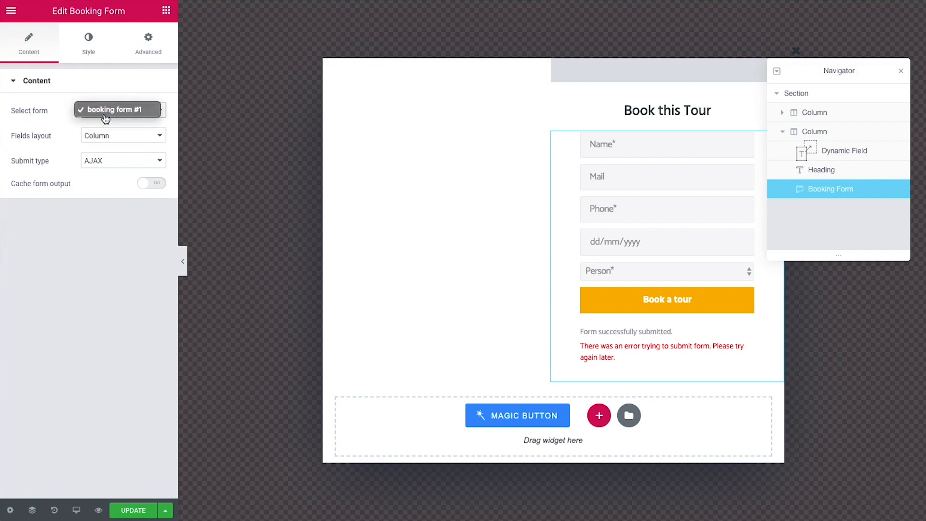
click(140, 114)
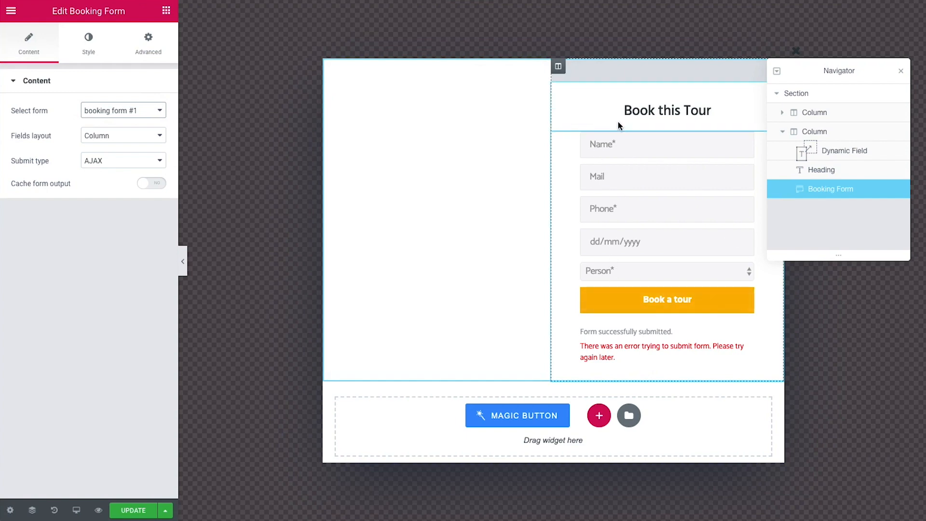
Review the Booking Form style settings, close the Navigator, and update the popup
click(89, 48)
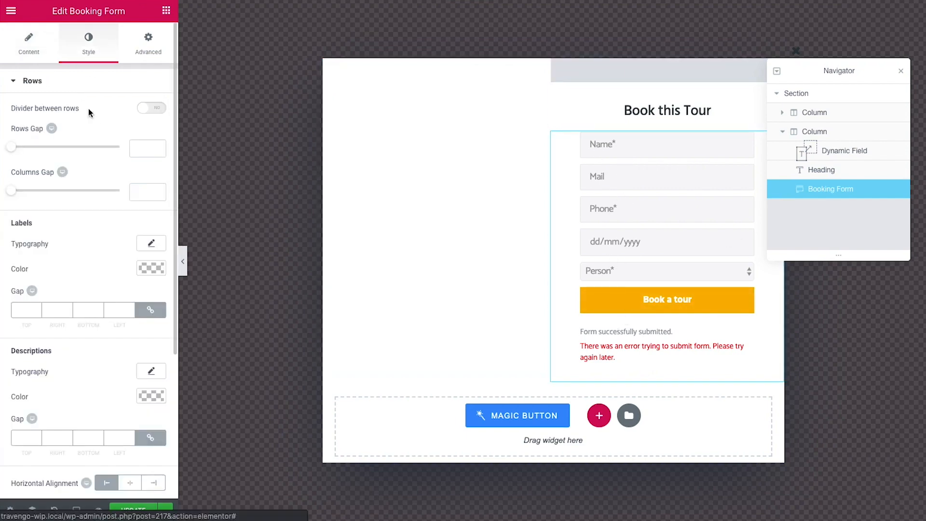
scroll(113, 227, down, 4)
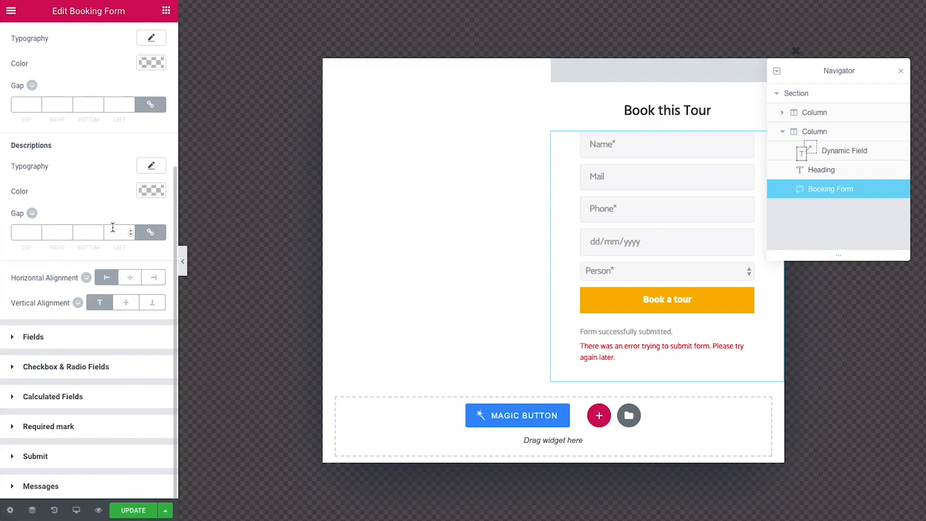
scroll(113, 229, up, 5)
click(899, 71)
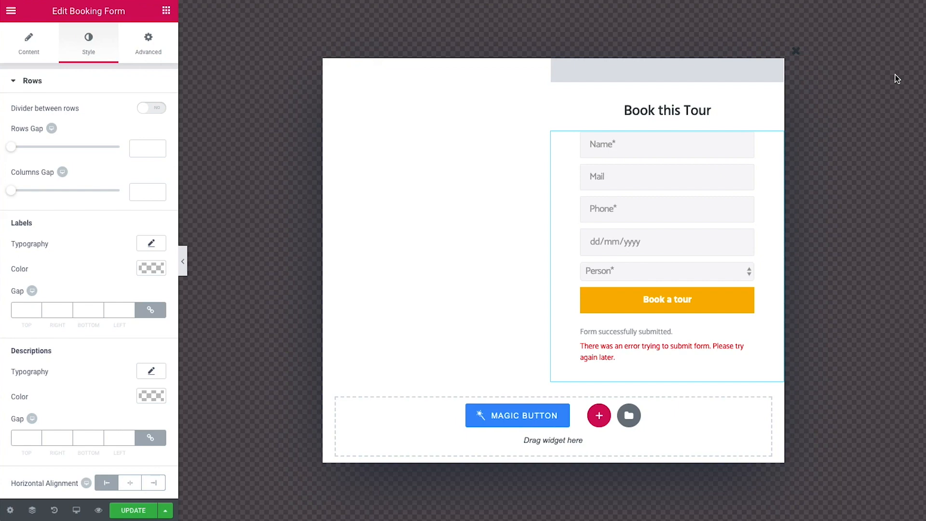
click(133, 510)
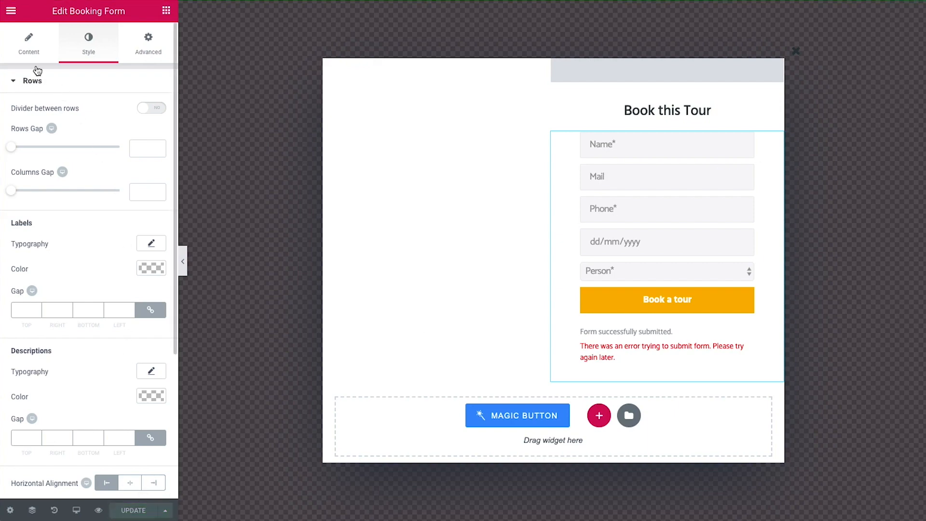
Exit the Elementor editor to the dashboard and visit the live Travengo site
click(11, 10)
click(76, 333)
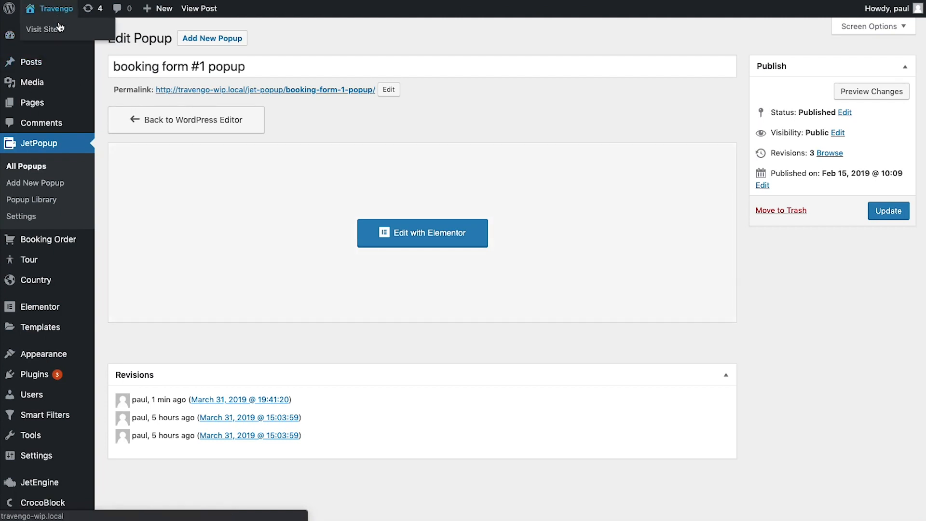
click(54, 28)
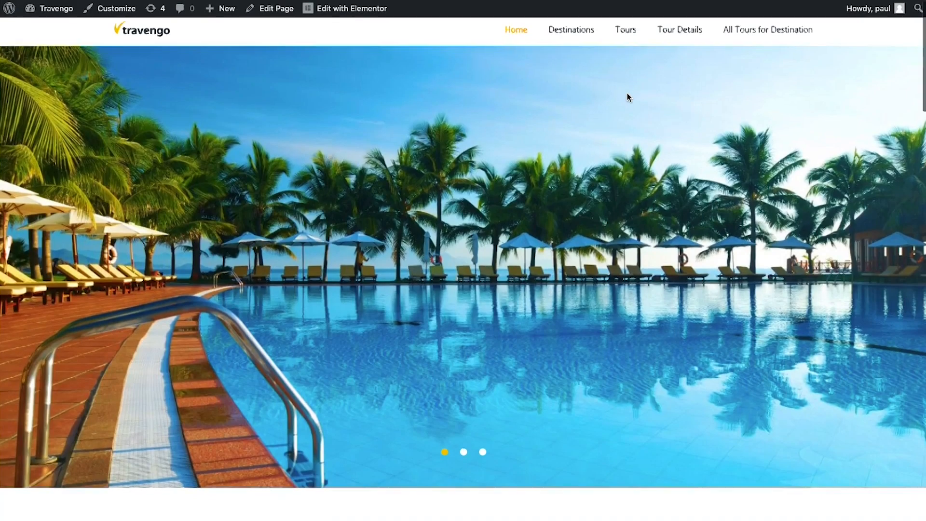
Scroll through the home page's destinations and Popular Tours, then back up
scroll(627, 96, down, 10)
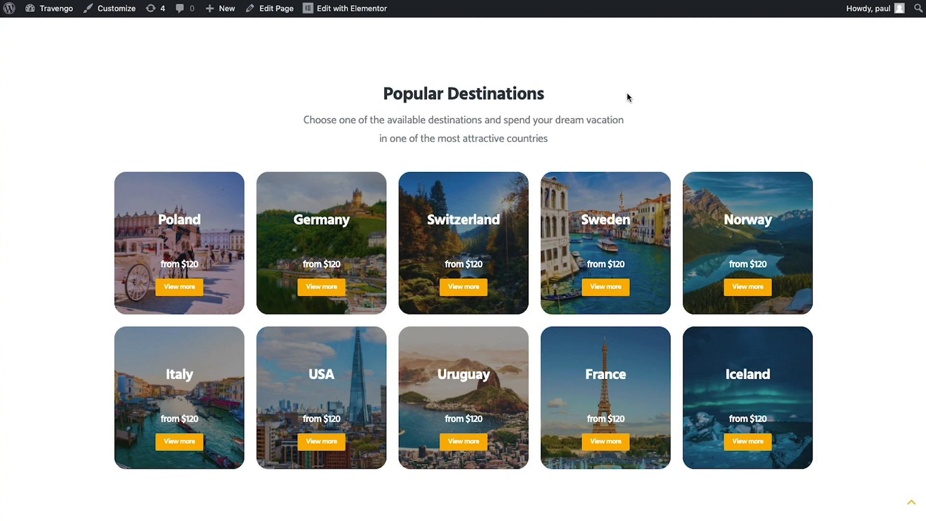
scroll(627, 94, down, 15)
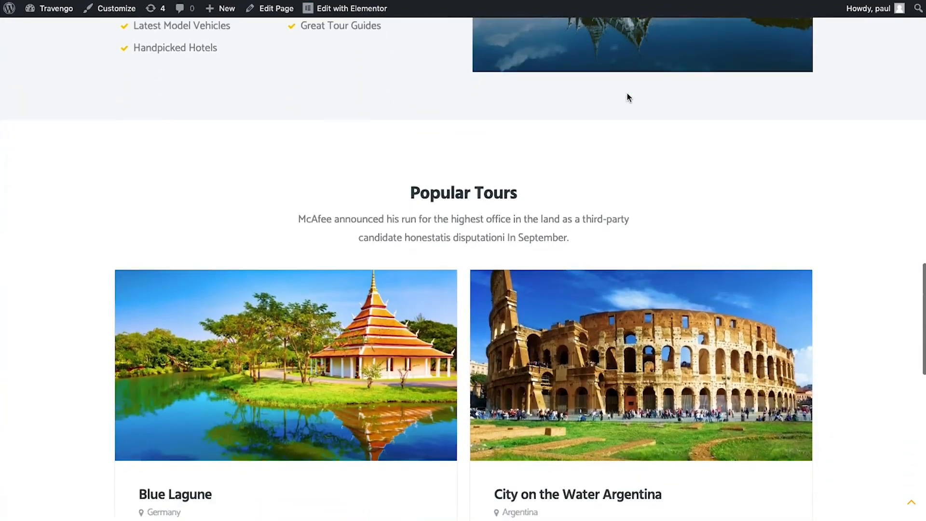
scroll(627, 97, down, 3)
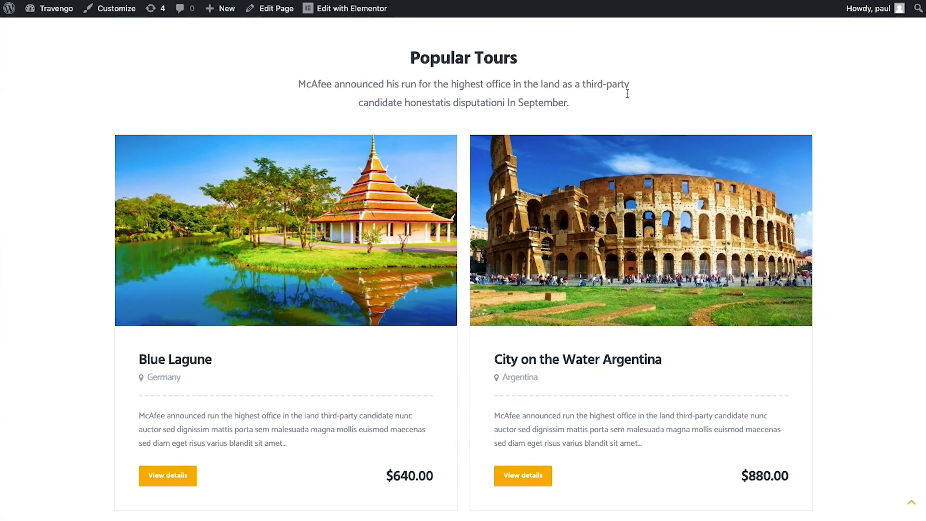
scroll(628, 94, down, 8)
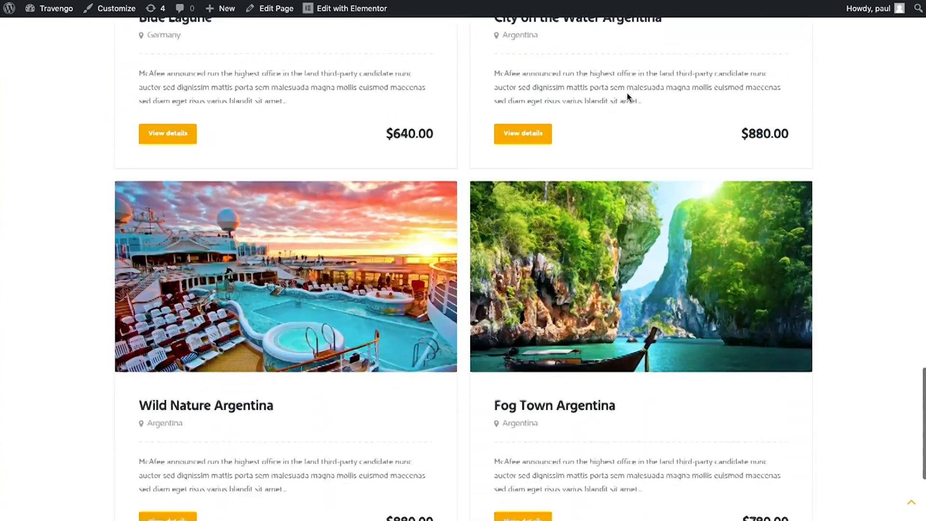
scroll(627, 96, down, 3)
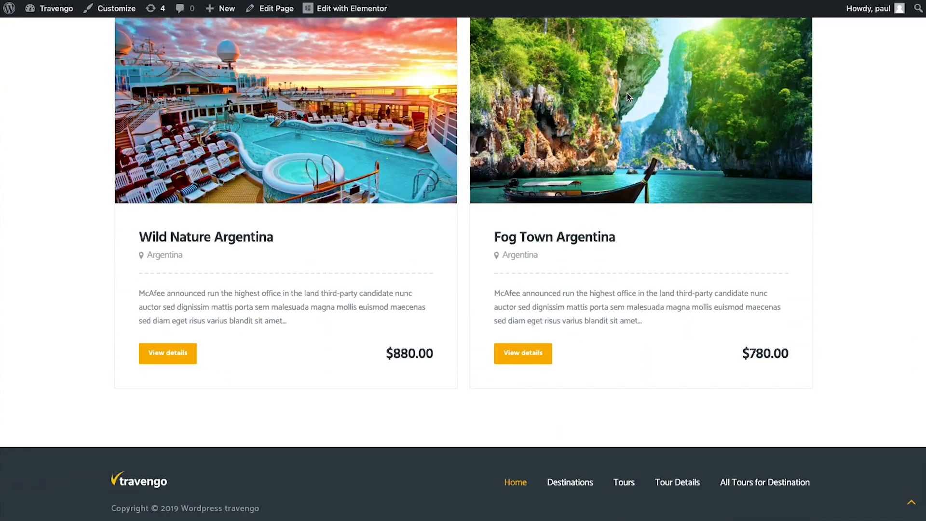
scroll(627, 94, up, 20)
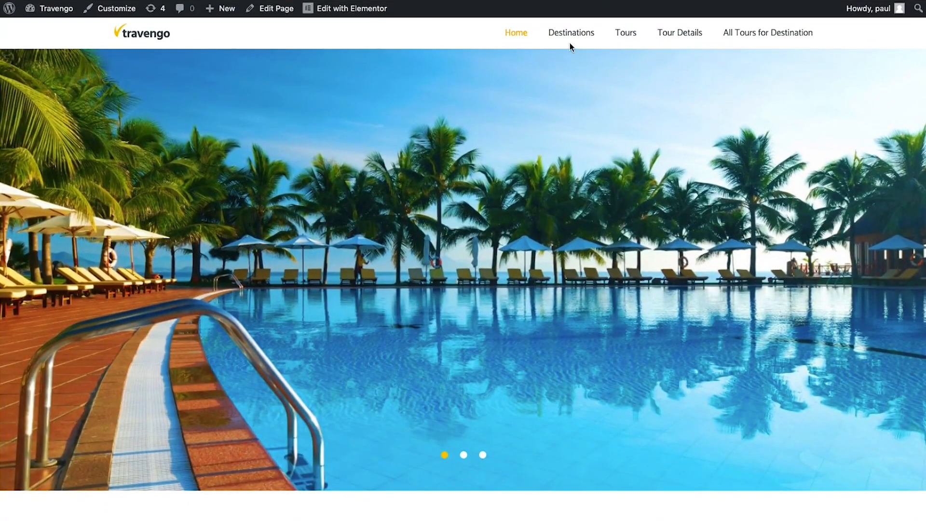
Browse the Destinations page's country cards, then go to the Tours listing
click(565, 34)
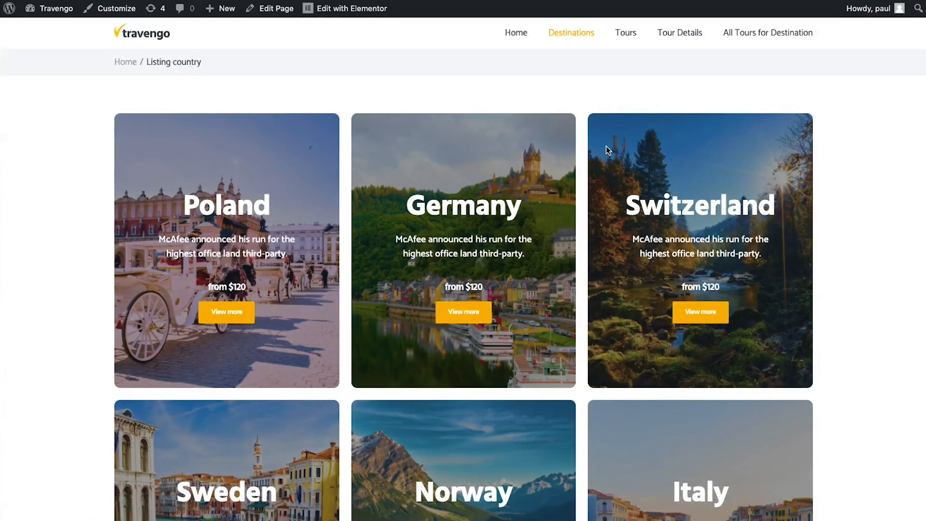
scroll(606, 150, down, 3)
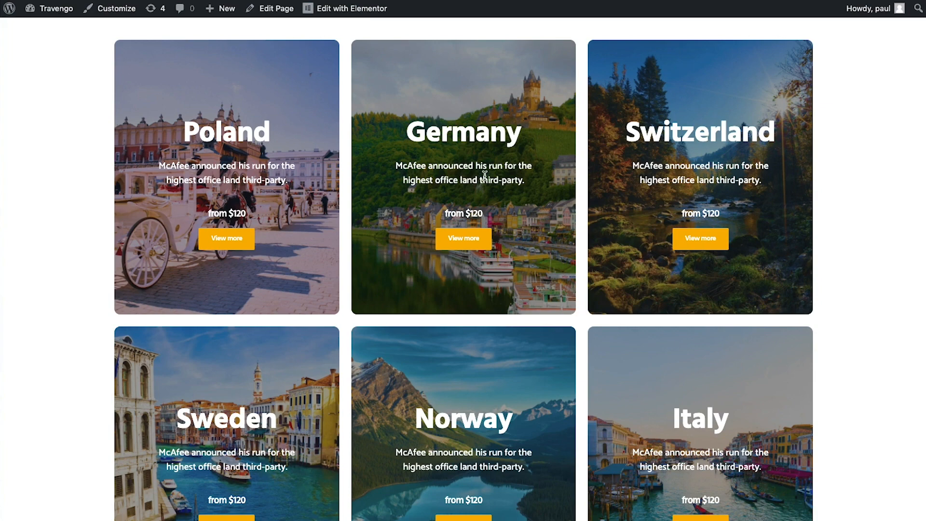
scroll(484, 175, up, 2)
click(625, 38)
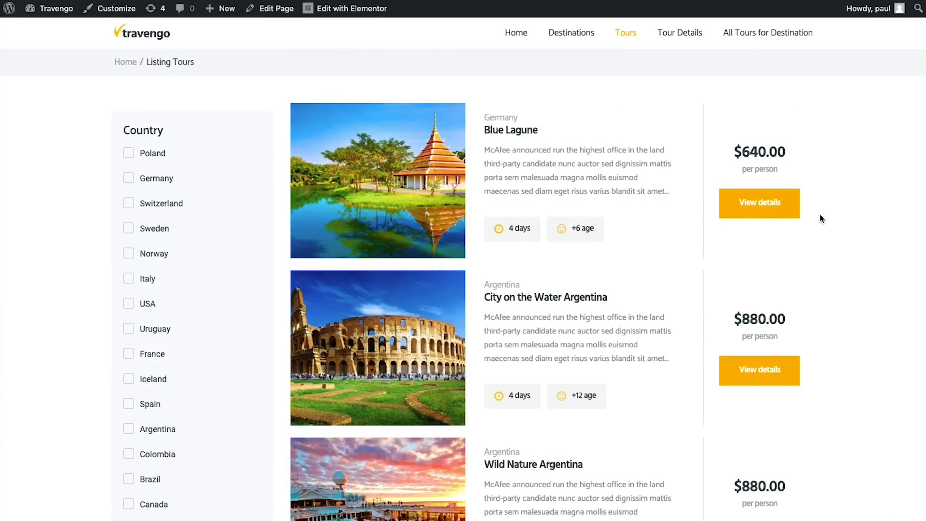
Filter tours to Norway with a $100–$580 price range, leaving only Grand Norway at $480.00
scroll(552, 139, down, 1)
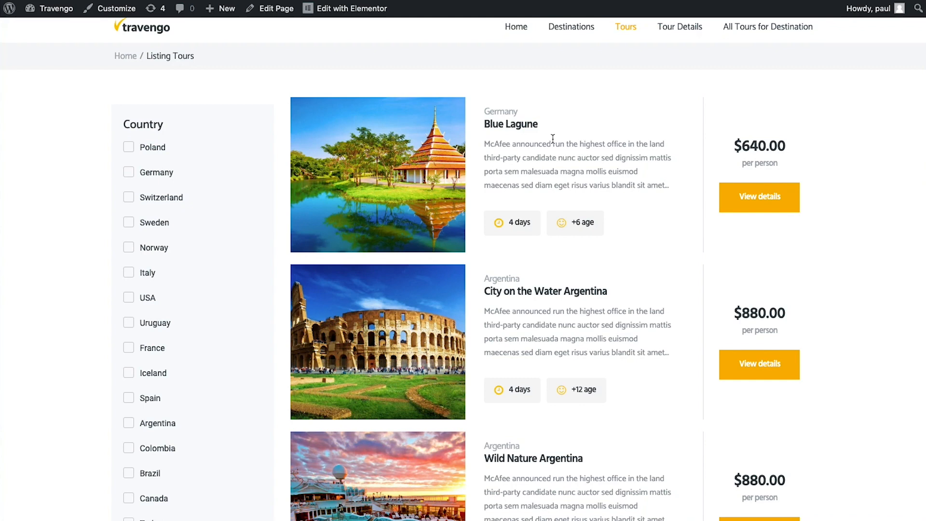
scroll(553, 139, down, 2)
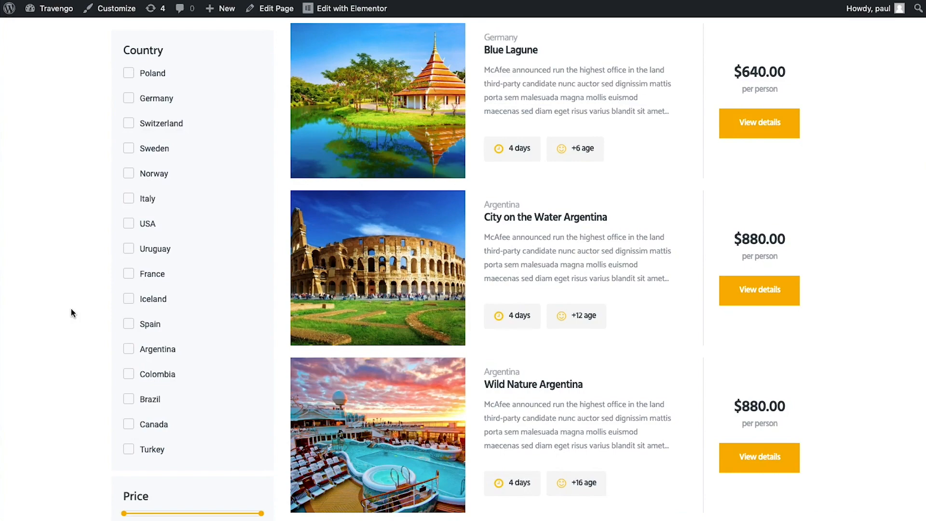
click(128, 173)
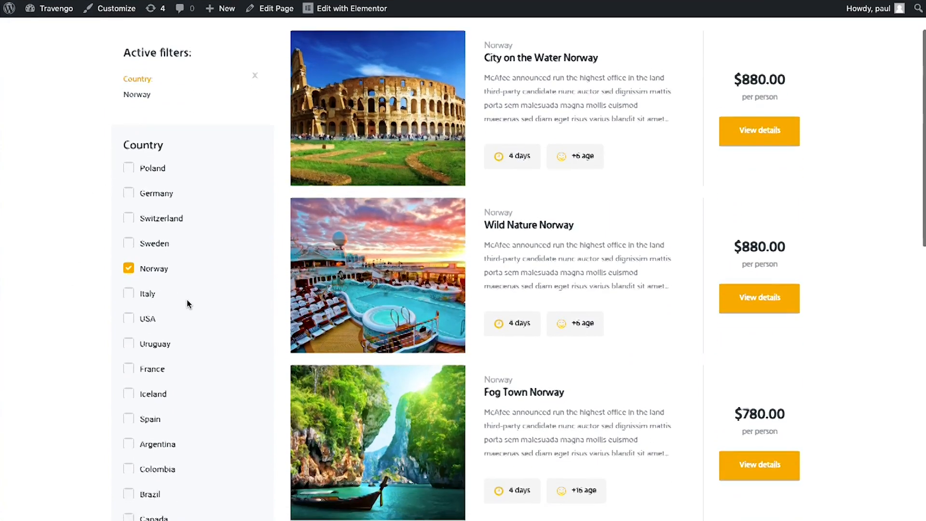
scroll(187, 300, down, 8)
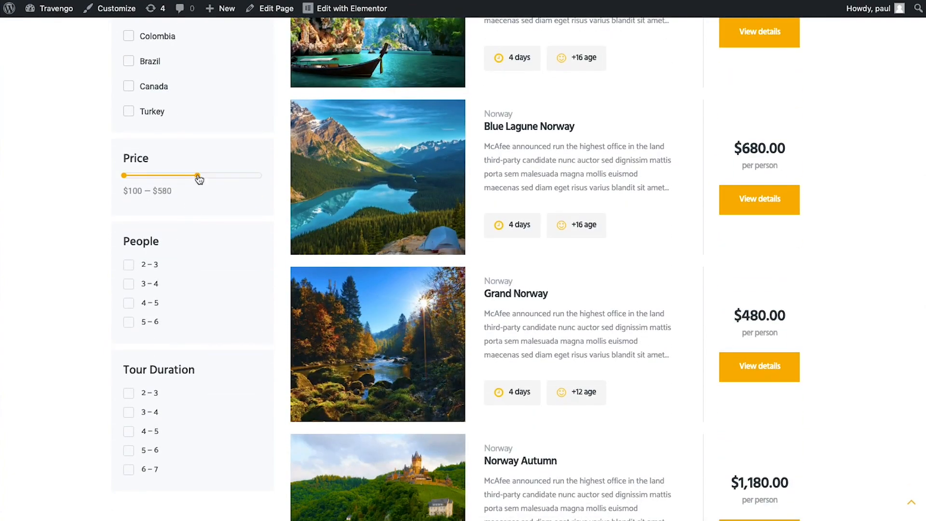
click(197, 175)
scroll(203, 242, down, 10)
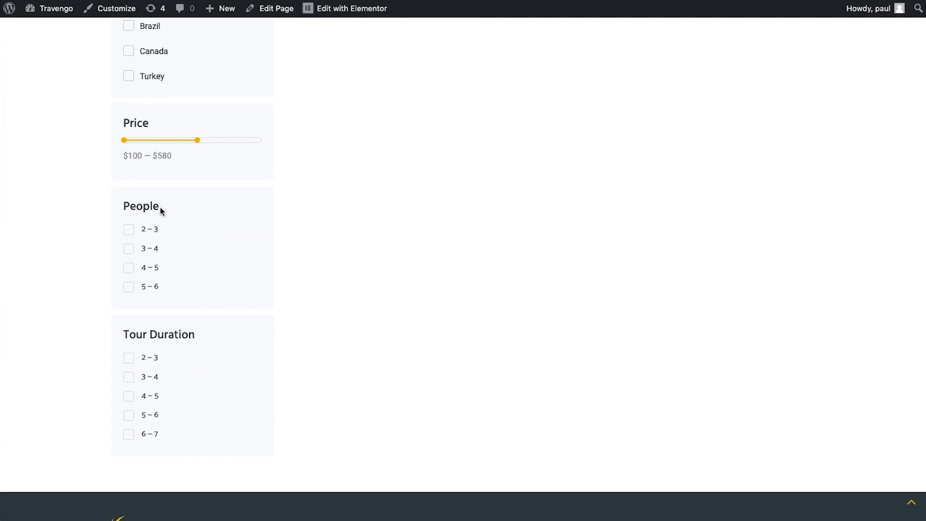
scroll(189, 332, up, 10)
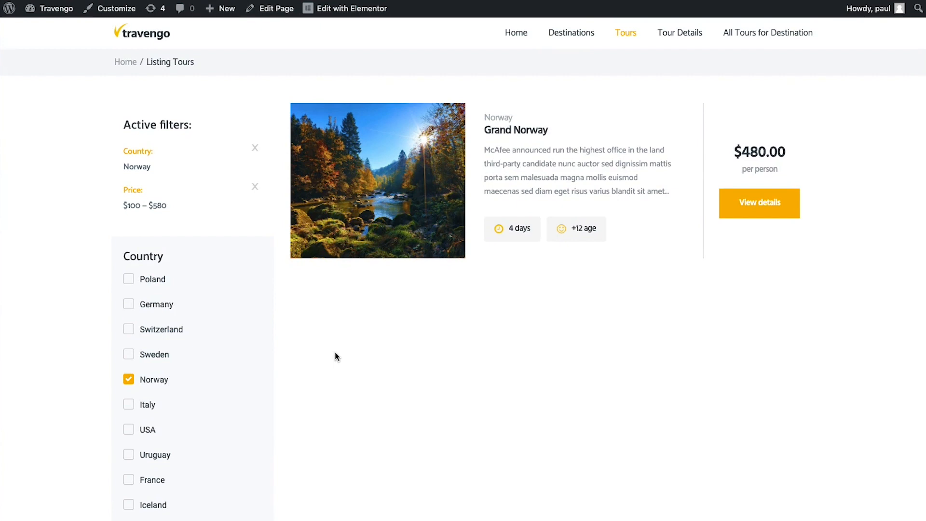
Browse the Sea Kiss tour details page, advancing its image gallery
click(685, 33)
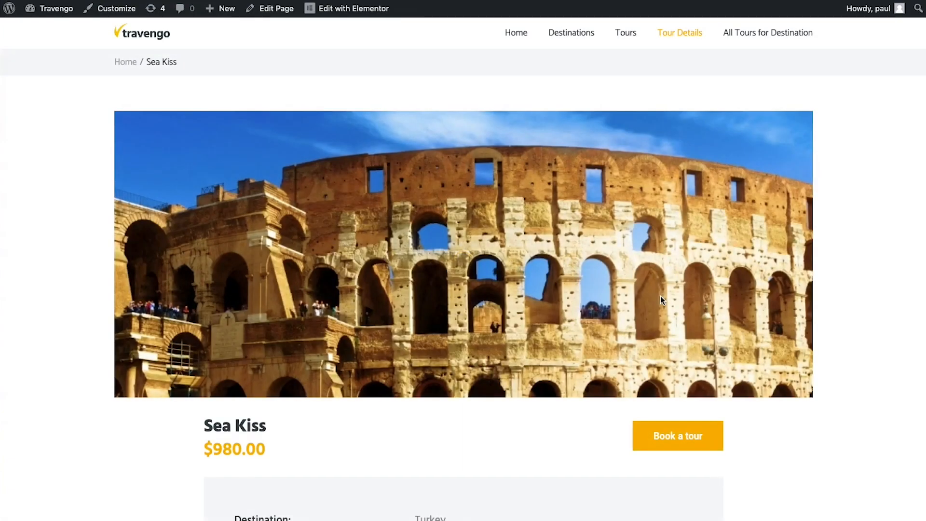
scroll(660, 297, down, 4)
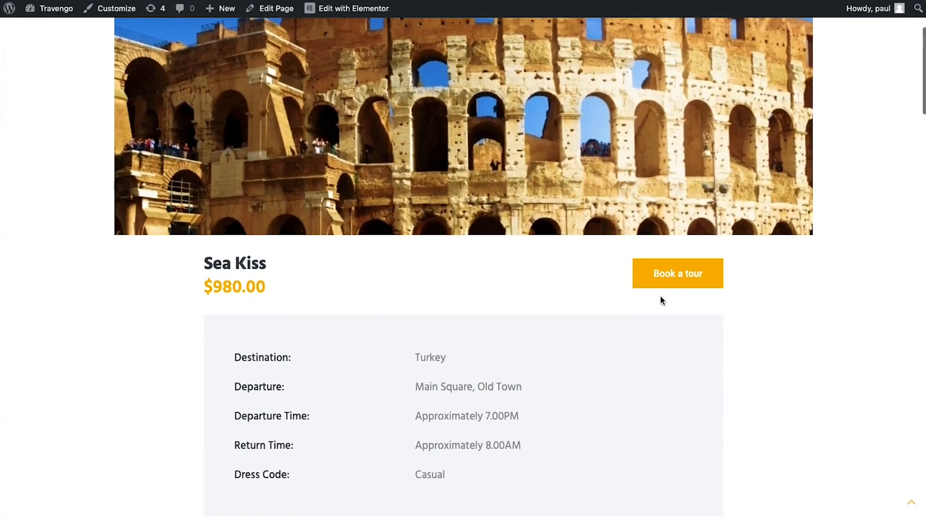
scroll(661, 297, down, 10)
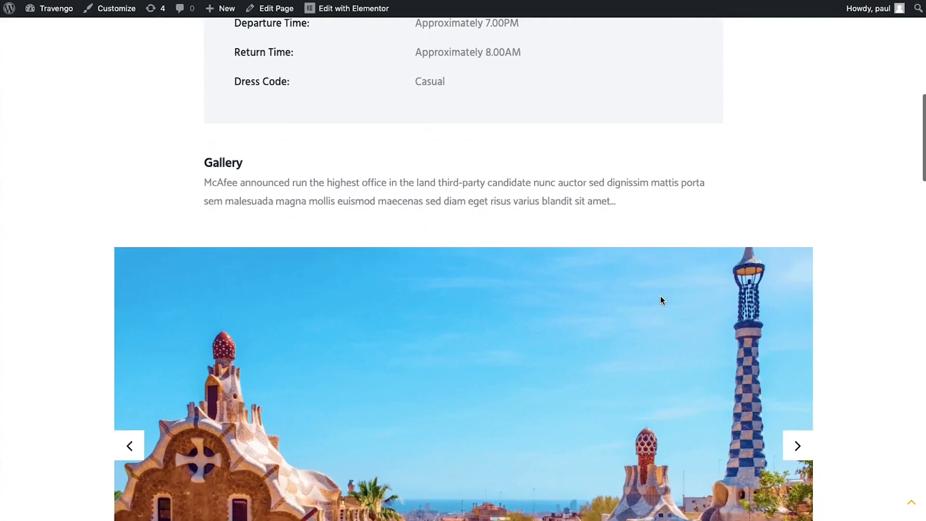
scroll(661, 296, down, 5)
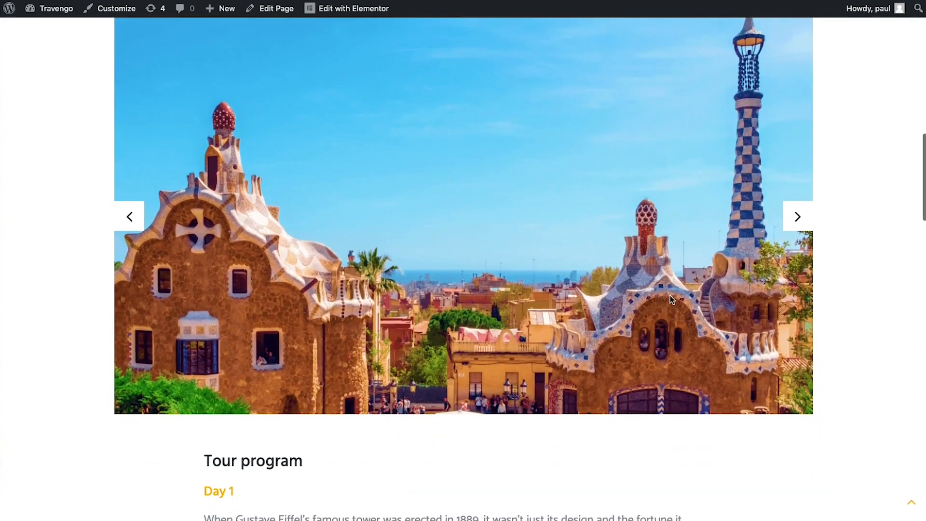
click(799, 217)
scroll(823, 316, down, 8)
scroll(823, 320, down, 18)
scroll(823, 320, down, 2)
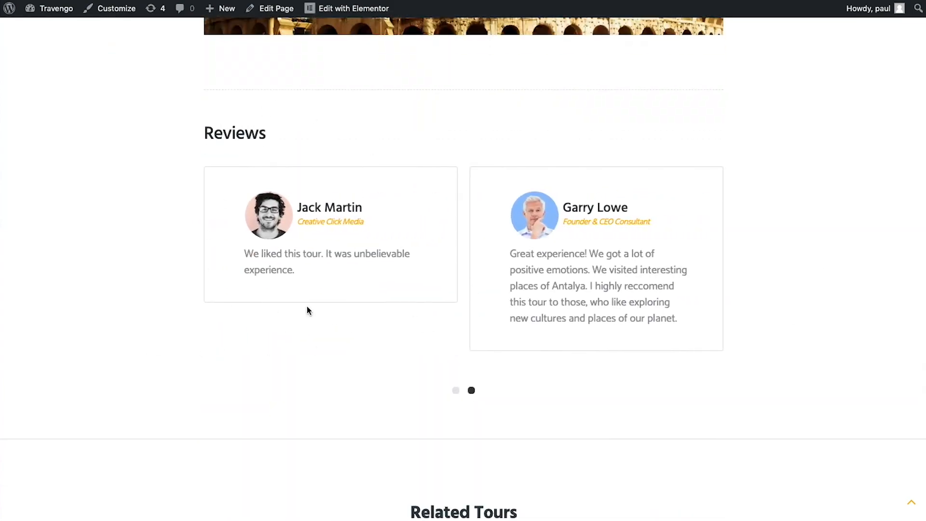
scroll(306, 307, down, 12)
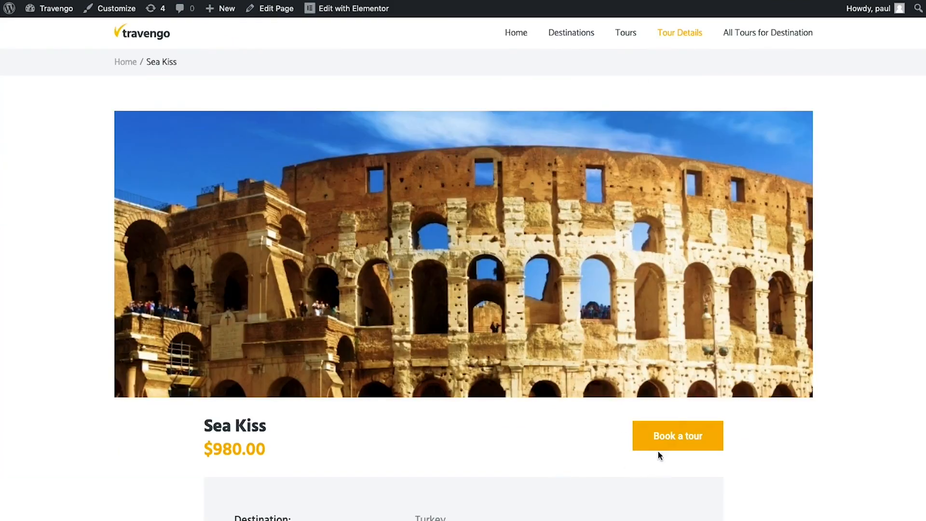
Preview the Sea Kiss booking popup, then go to the Germany All Tours for Destination page
click(663, 439)
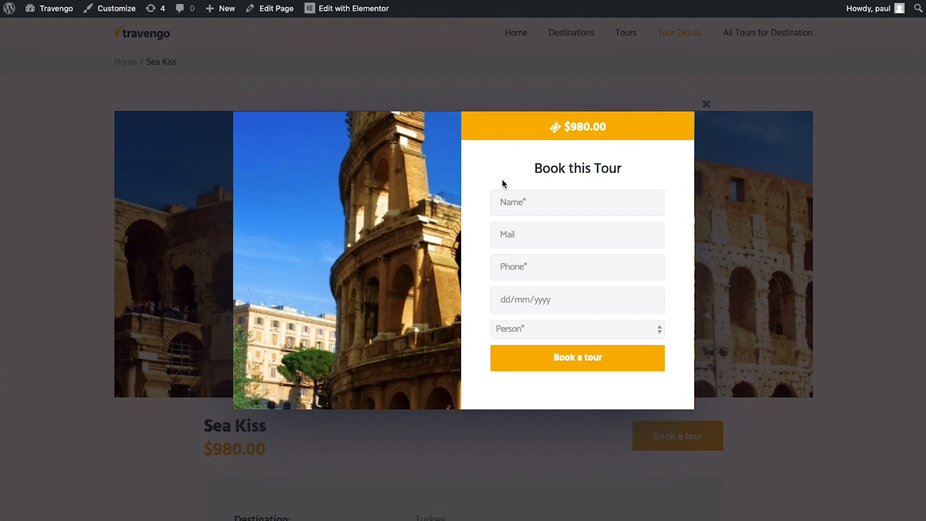
click(699, 107)
click(781, 44)
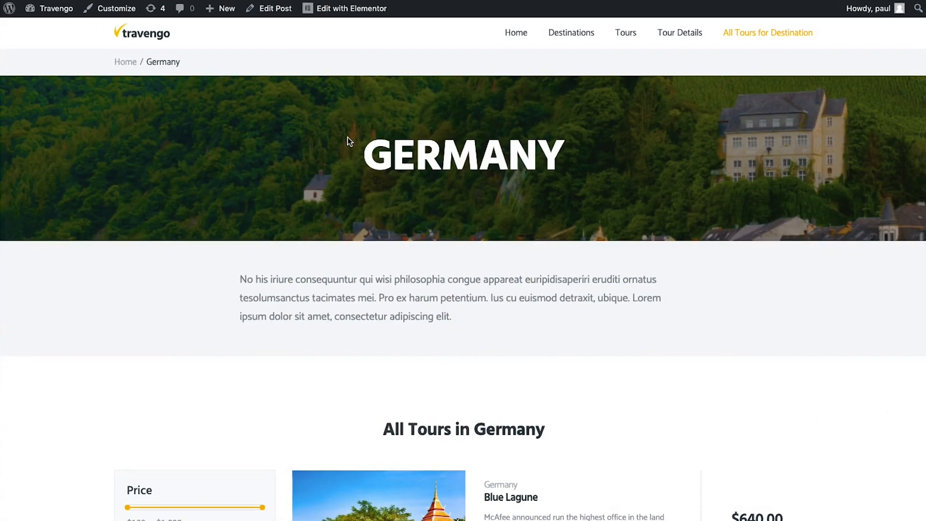
scroll(357, 315, down, 8)
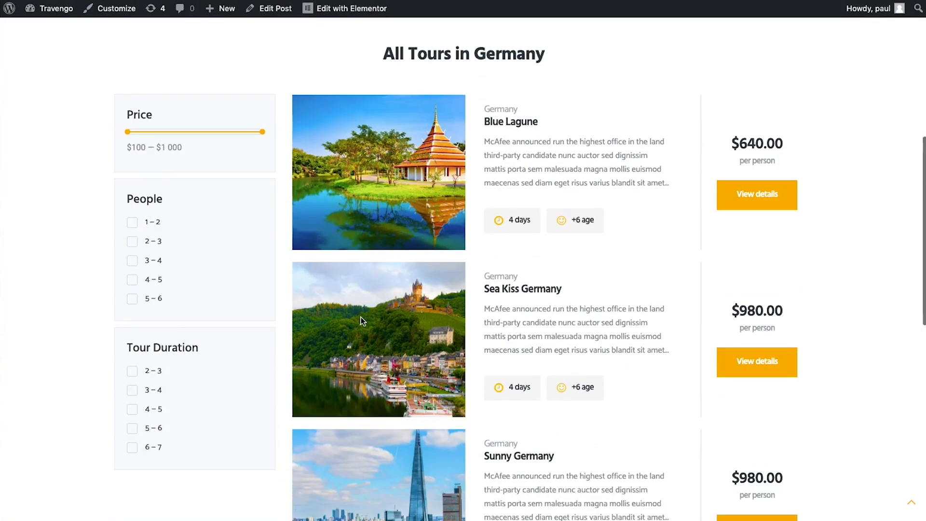
scroll(528, 321, down, 8)
scroll(528, 320, up, 8)
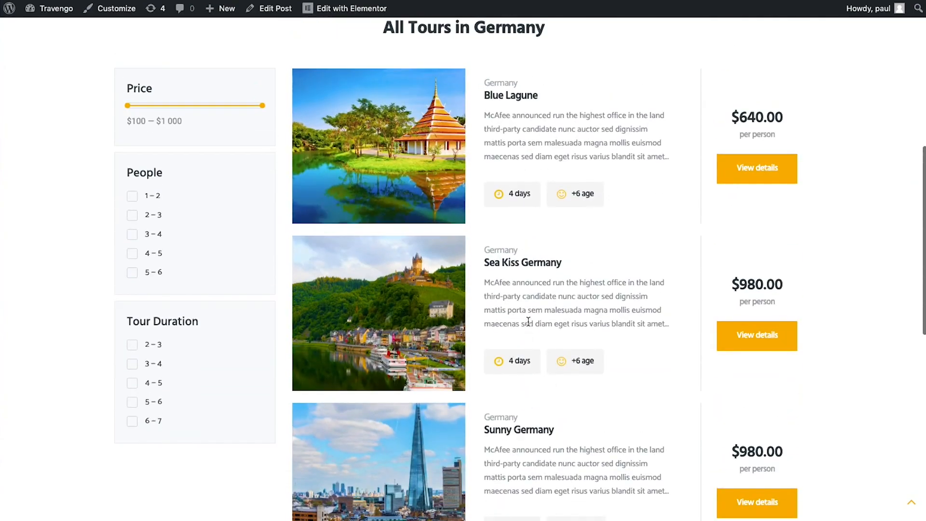
scroll(527, 321, up, 8)
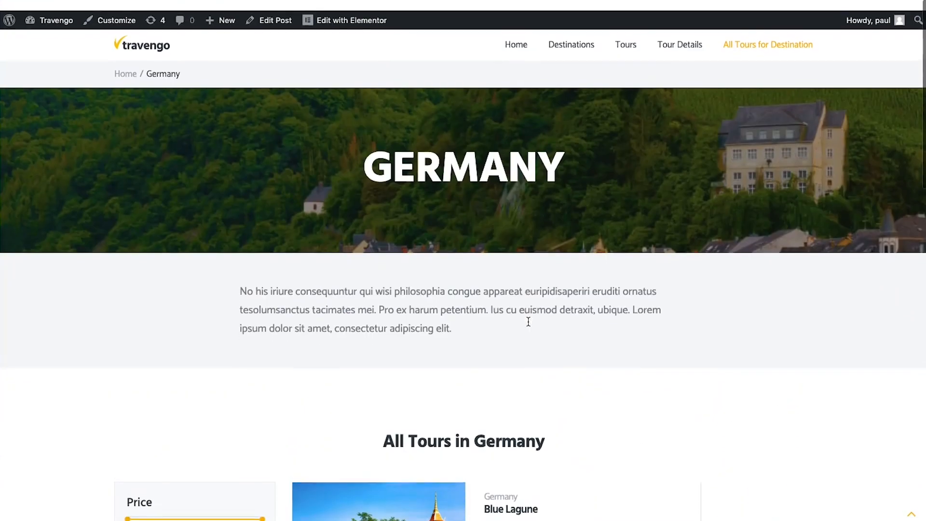
scroll(577, 242, down, 7)
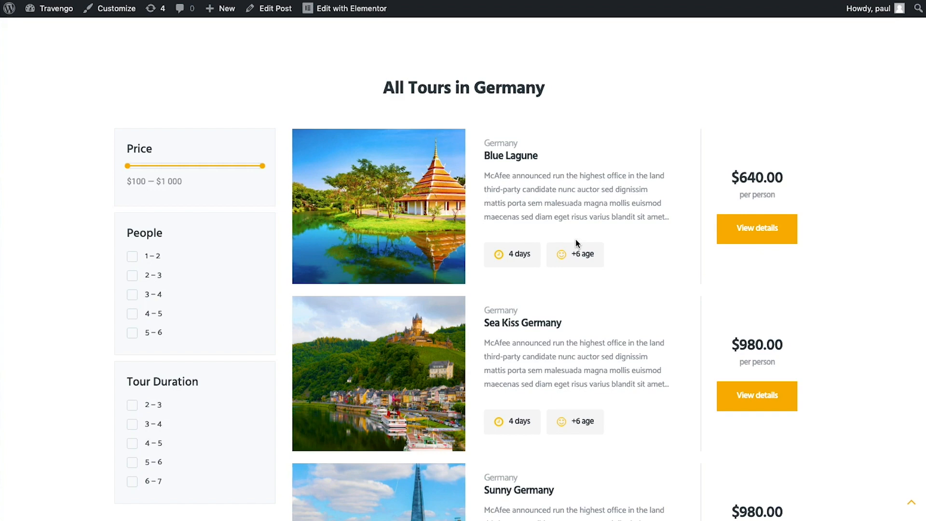
scroll(576, 241, up, 7)
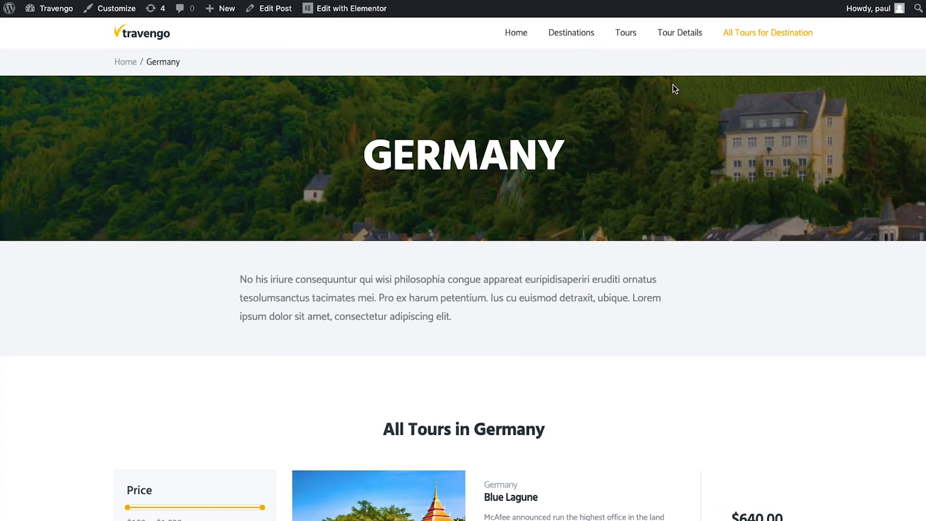
click(678, 41)
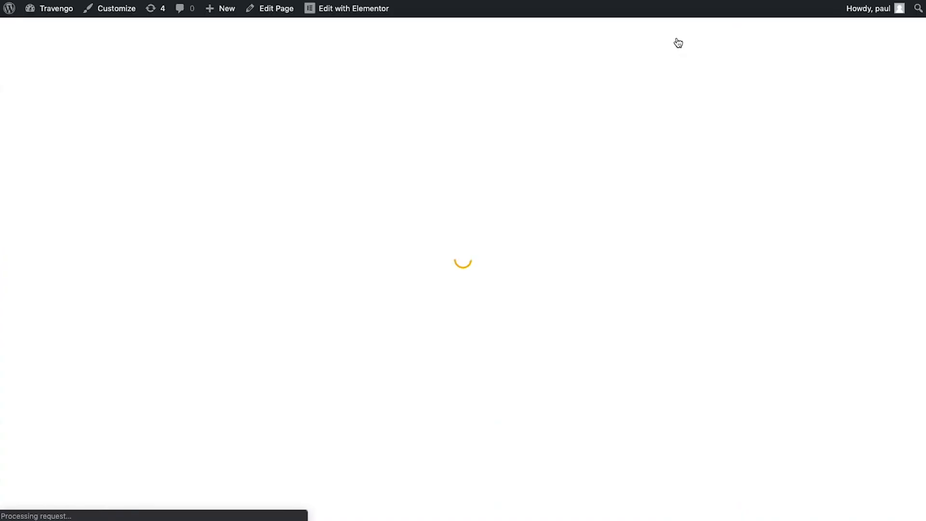
Open the Sea Kiss booking form and enter the customer's name, e-mail and phone number
scroll(542, 303, down, 2)
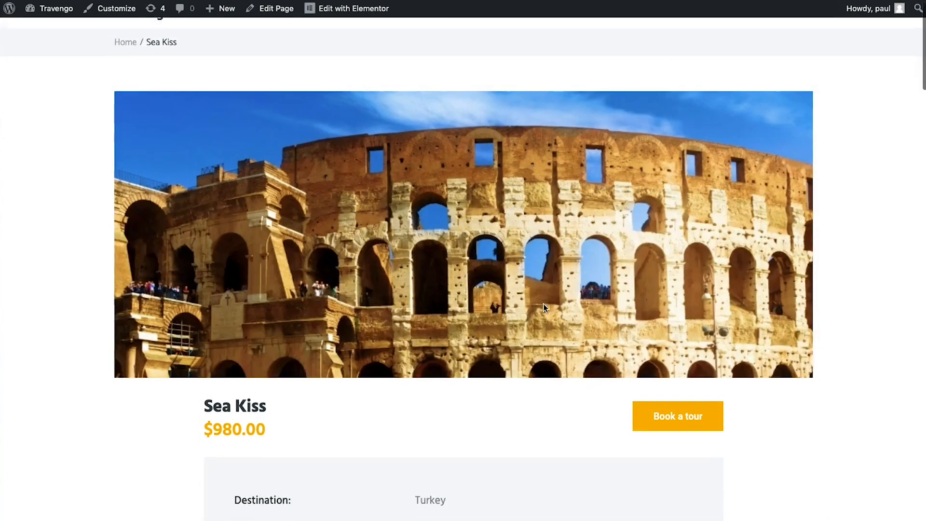
click(661, 373)
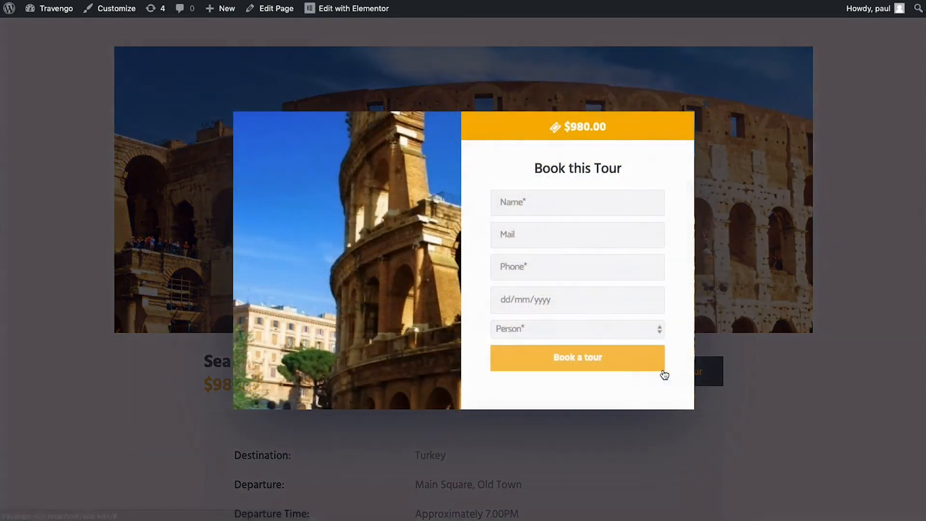
click(552, 207)
text(Paul)
key(Tab)
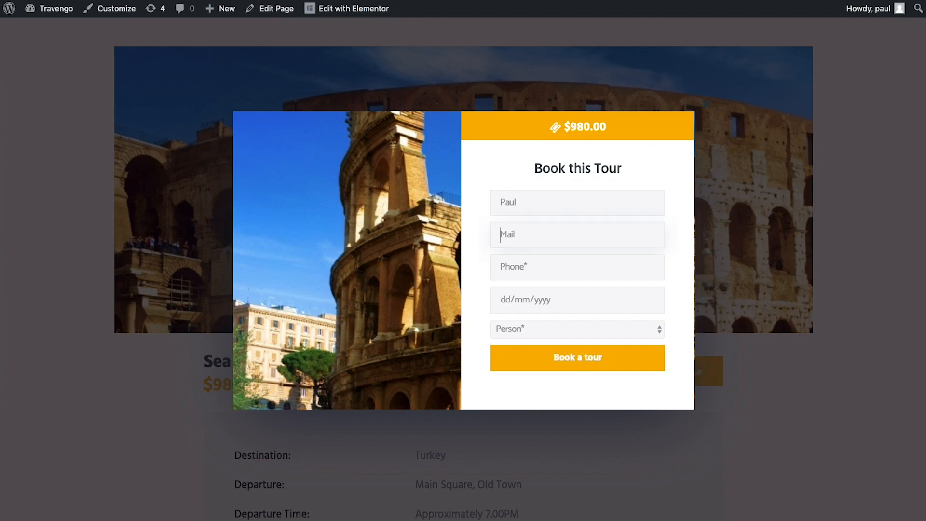
text(paul@test.com)
key(Tab)
text(123456789)
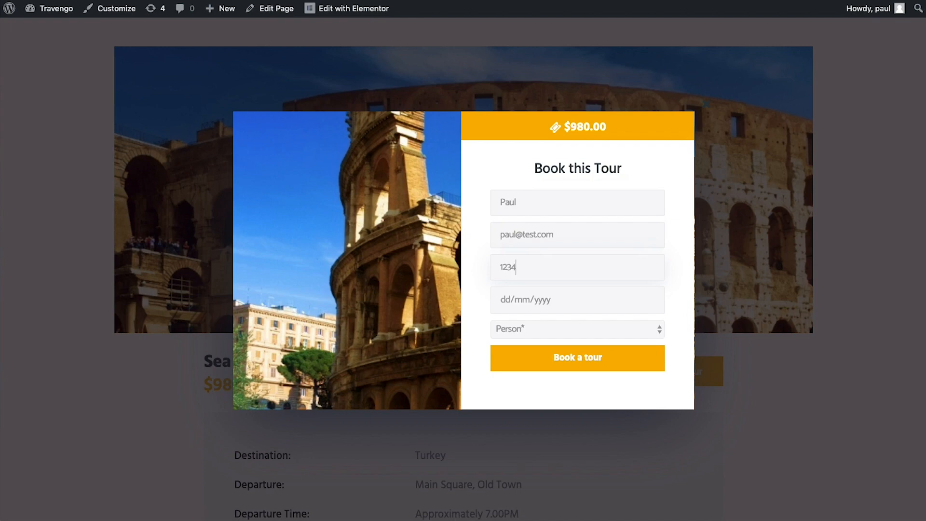
Book for 22/03/2019 and 4 persons, submit, check the success message, and close the popup
click(497, 303)
click(638, 298)
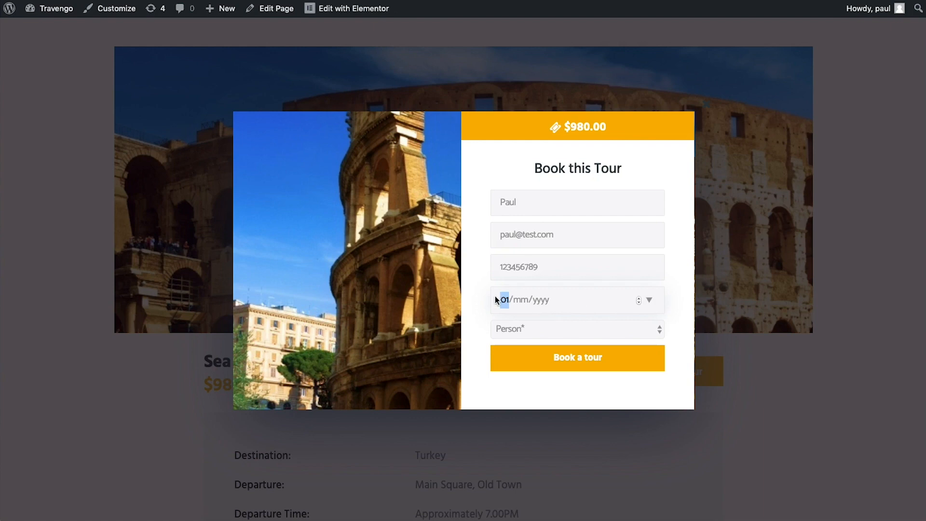
click(649, 299)
click(594, 398)
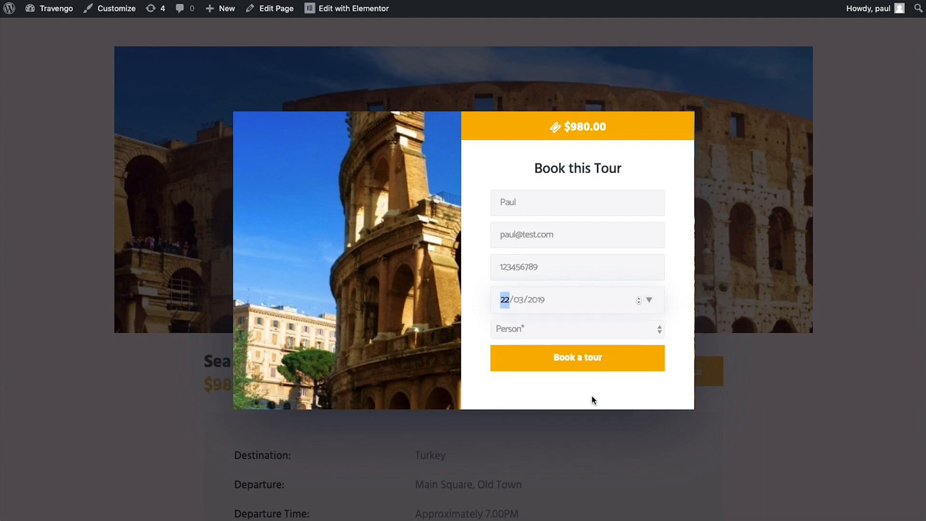
click(532, 329)
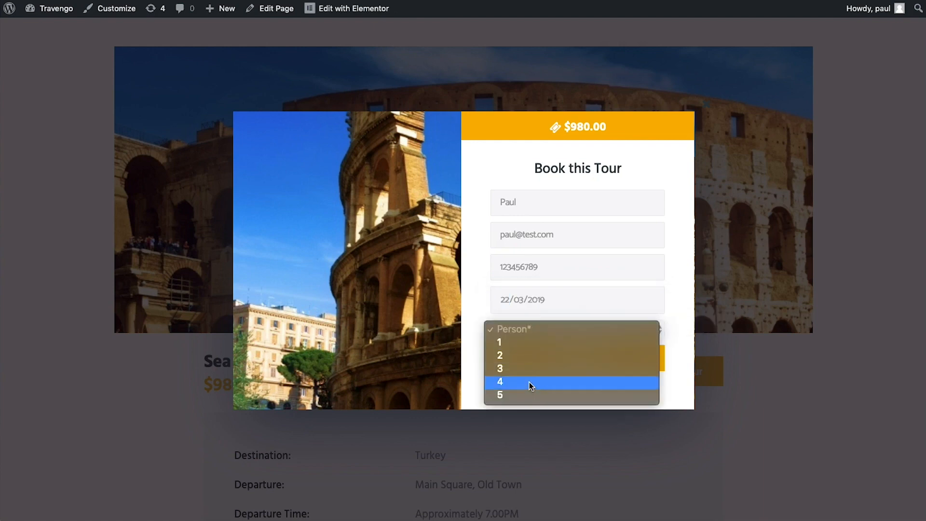
click(501, 383)
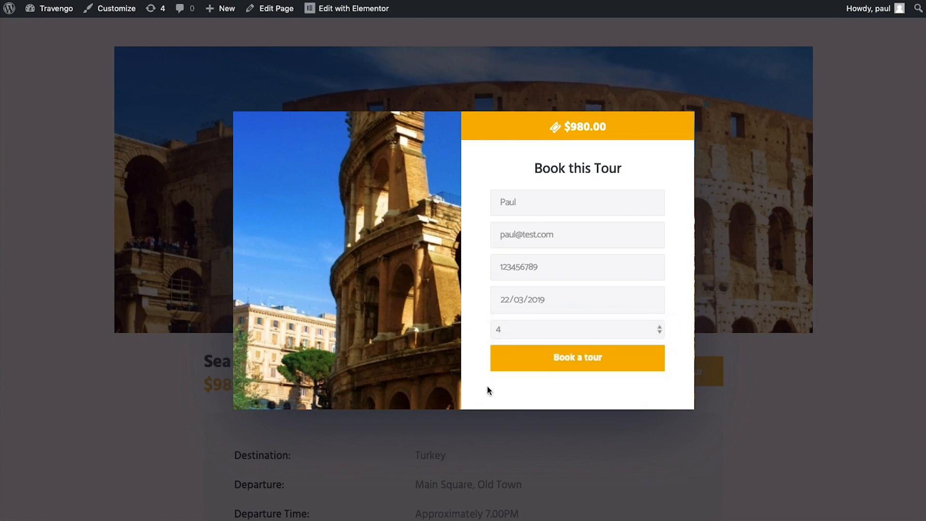
click(551, 364)
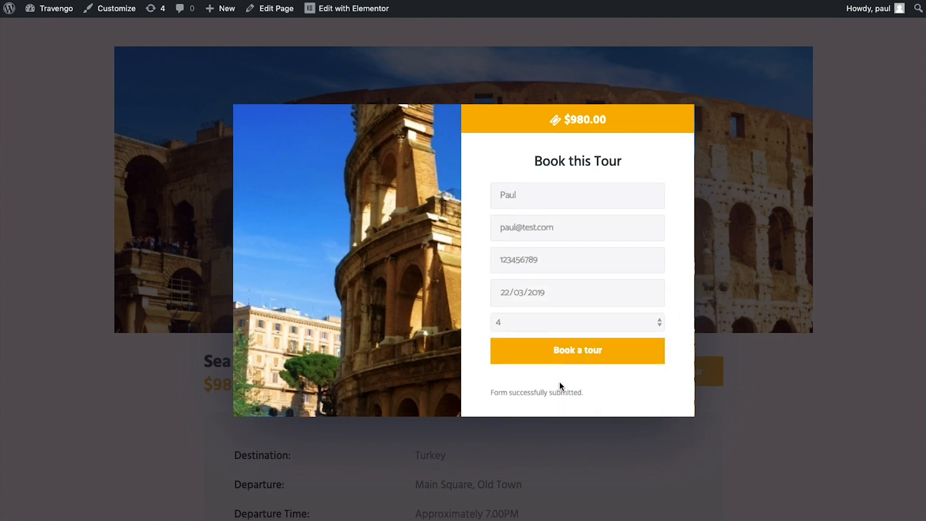
drag(489, 393, 590, 392)
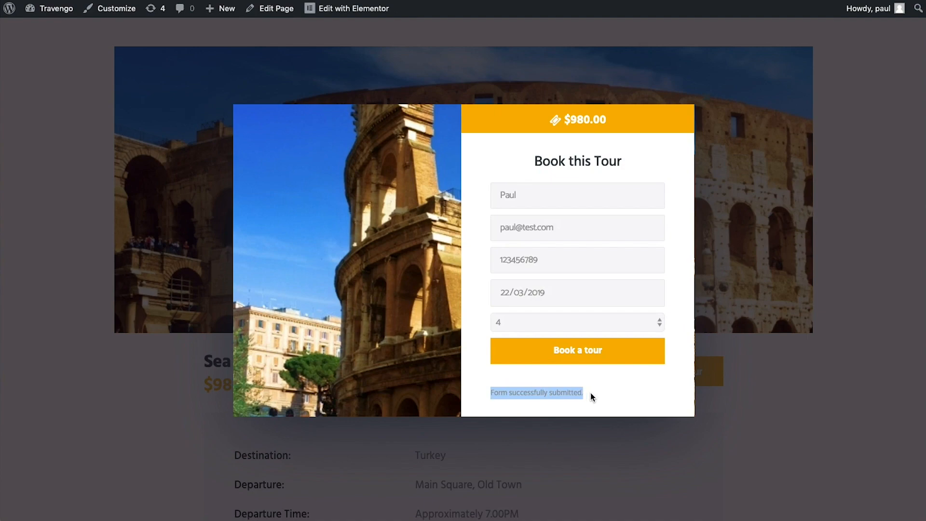
click(590, 393)
click(706, 105)
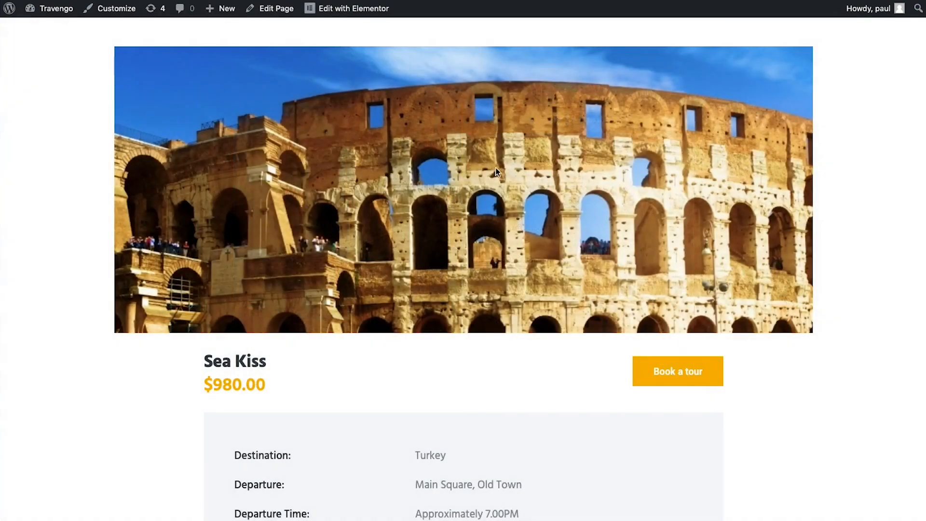
Go to the WordPress dashboard and open the Booking Order list
click(53, 29)
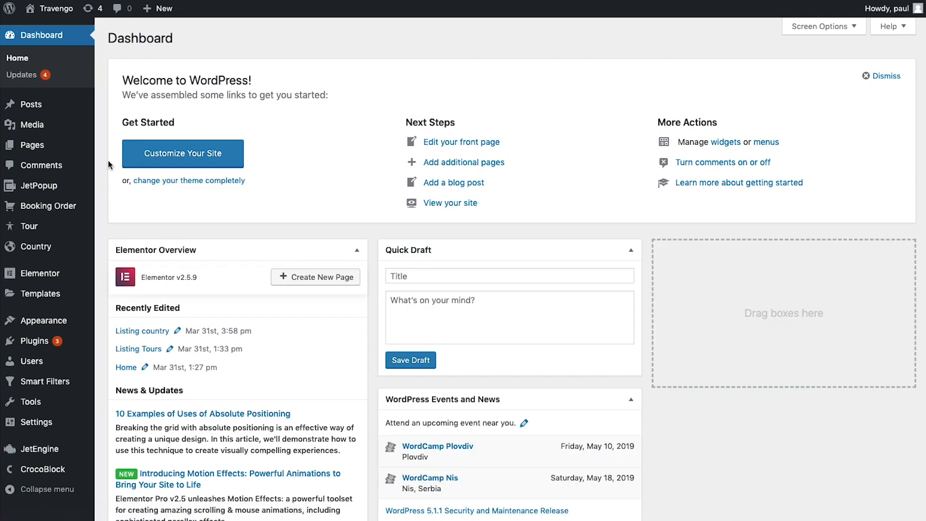
mouse_move(77, 211)
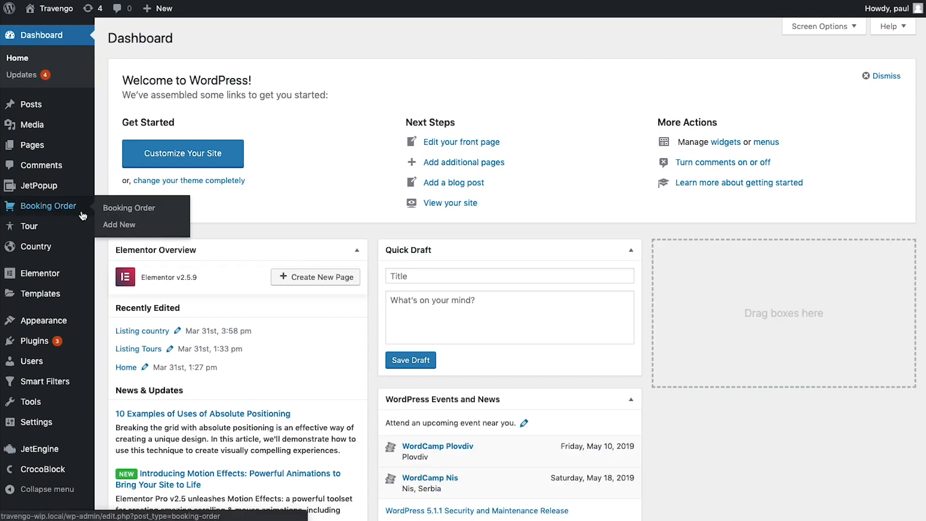
click(132, 214)
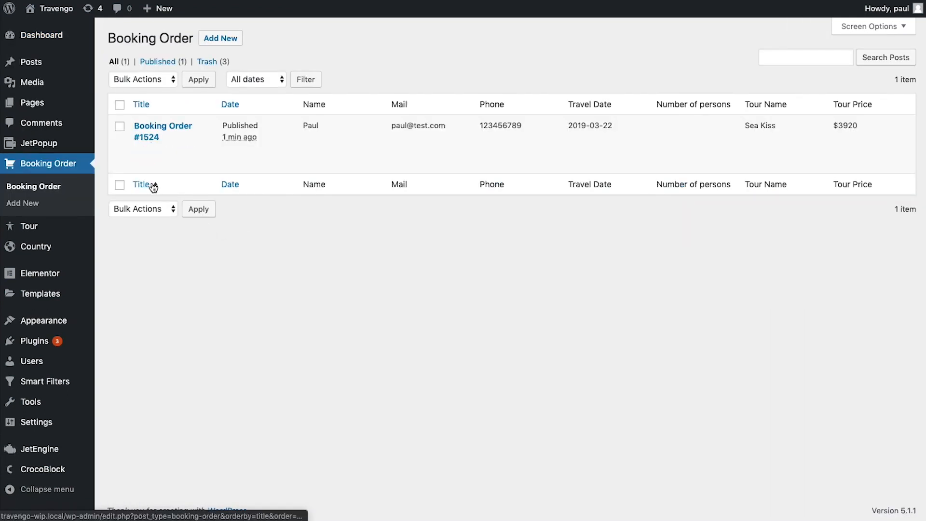
mouse_move(206, 162)
Inspect the new order row: customer details, 2019-03-22 date, Sea Kiss tour, $3920 price
double_click(309, 125)
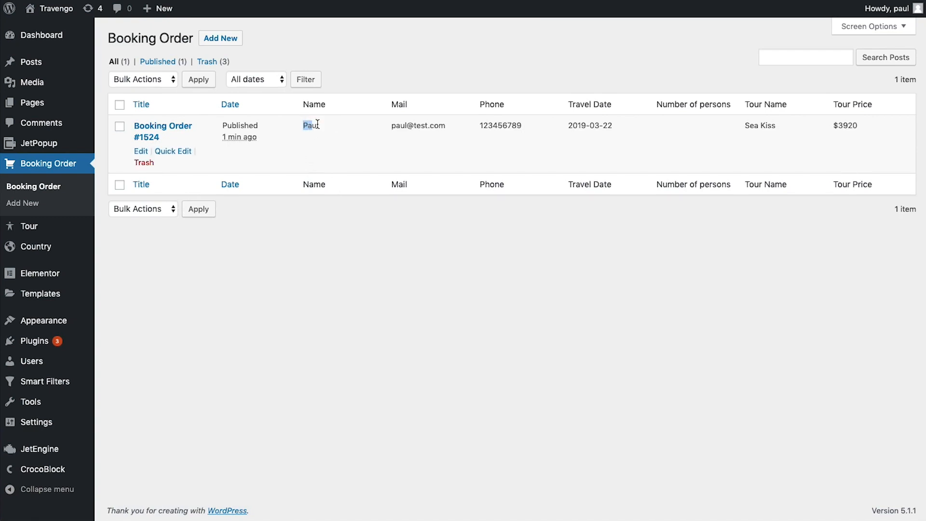
drag(391, 125, 447, 126)
click(483, 128)
drag(507, 128, 522, 126)
click(522, 126)
click(613, 130)
drag(744, 125, 777, 126)
click(779, 127)
click(855, 128)
drag(388, 132, 445, 128)
click(353, 155)
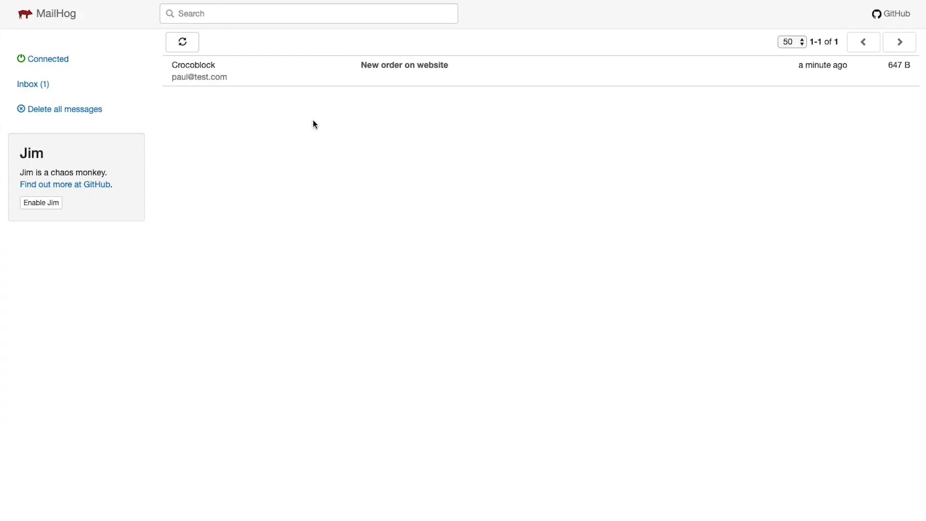
Read the 'New order on website' email confirming Sea Kiss, 2019-03-22, 4 Persons, 3920 $
click(436, 76)
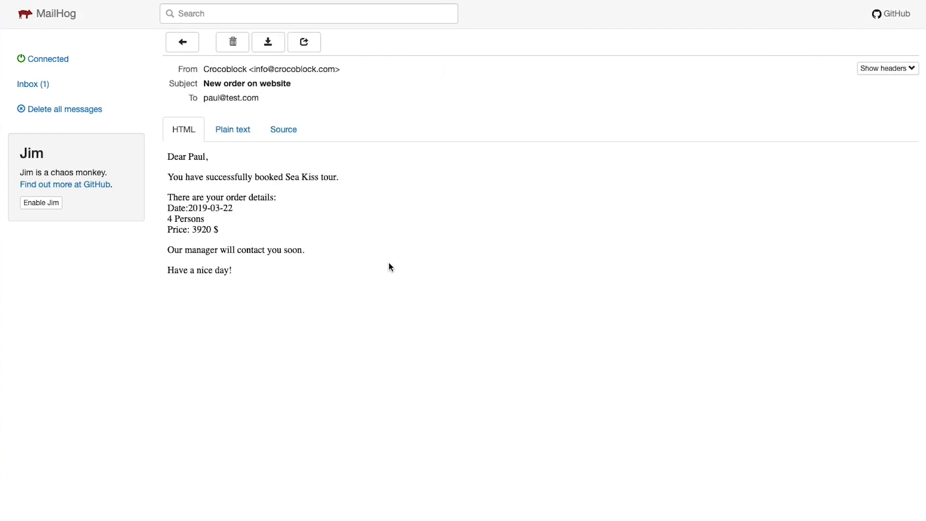
scroll(392, 266, down, 1)
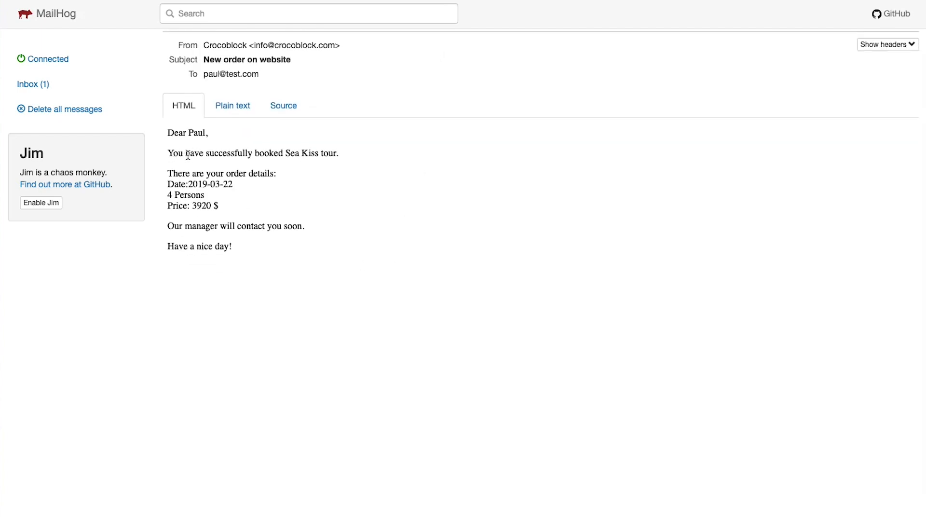
mouse_move(287, 152)
mouse_down()
mouse_move(321, 152)
mouse_move(285, 153)
mouse_up()
click(320, 152)
click(288, 193)
drag(188, 184, 237, 209)
click(212, 205)
click(234, 267)
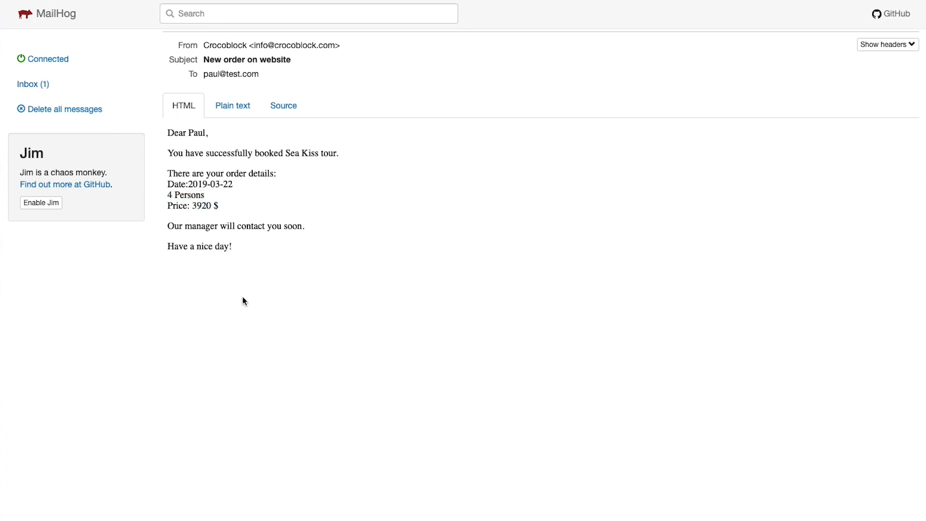